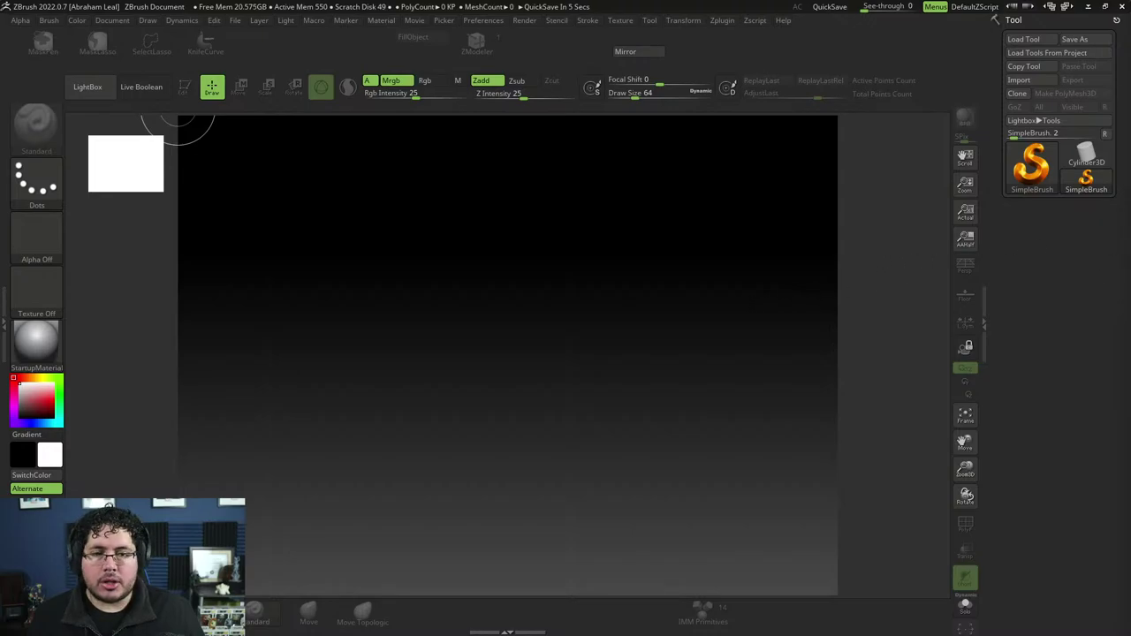
Step: Load the saved sLURK_001 creature tool from Load Tool
{"action": "left_click", "coordinate": [1023, 39]}
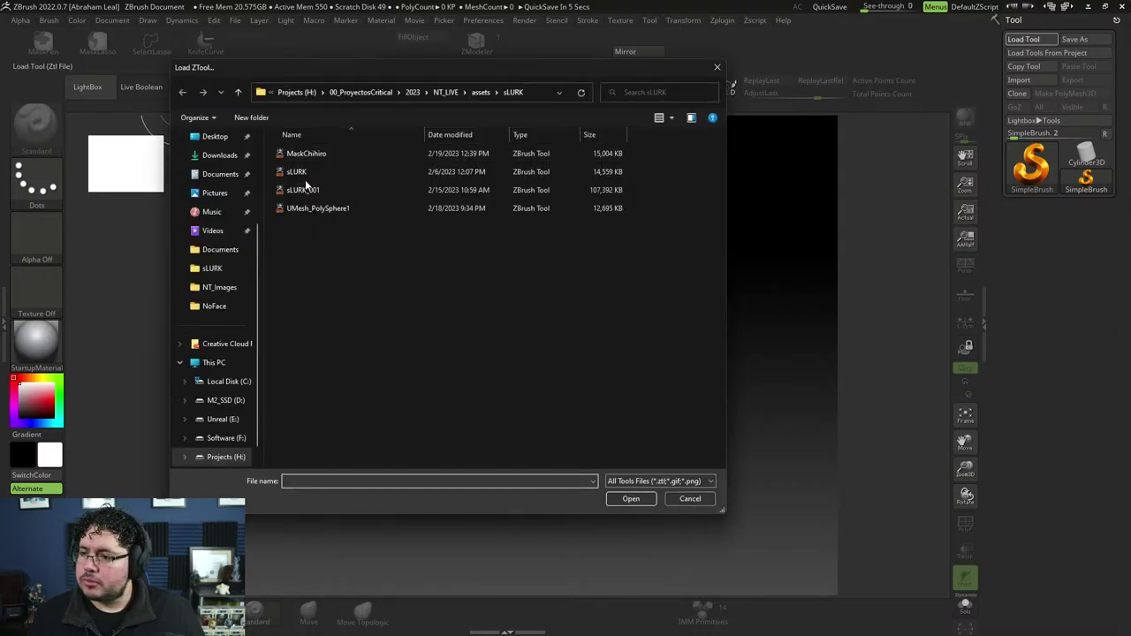
{"action": "double_click", "coordinate": [327, 191]}
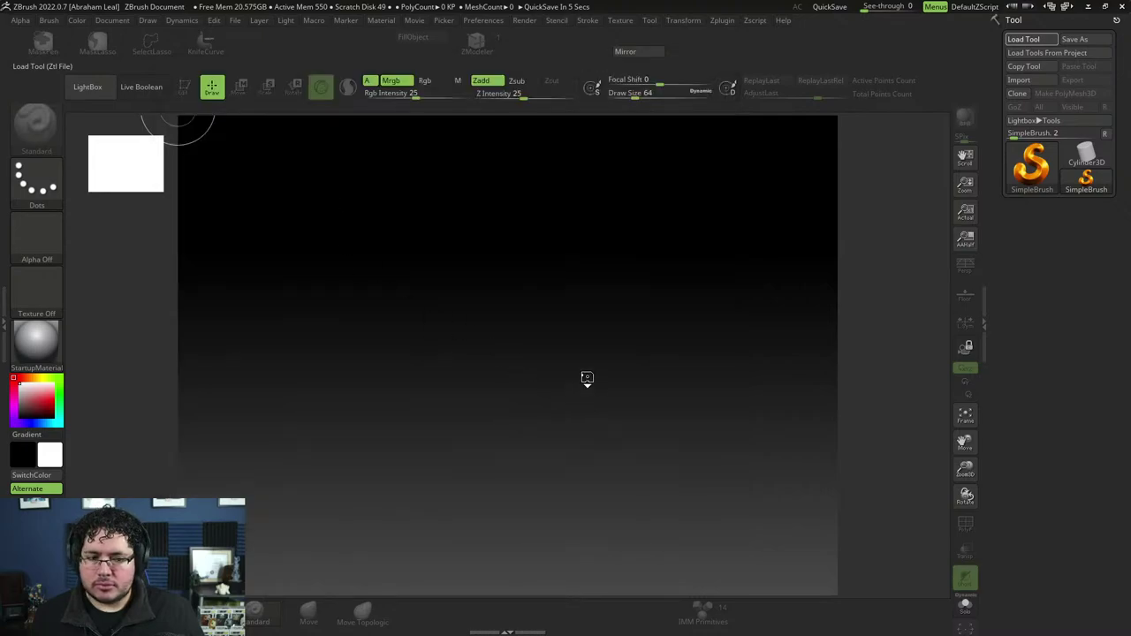
{"action": "key", "text": "comma"}
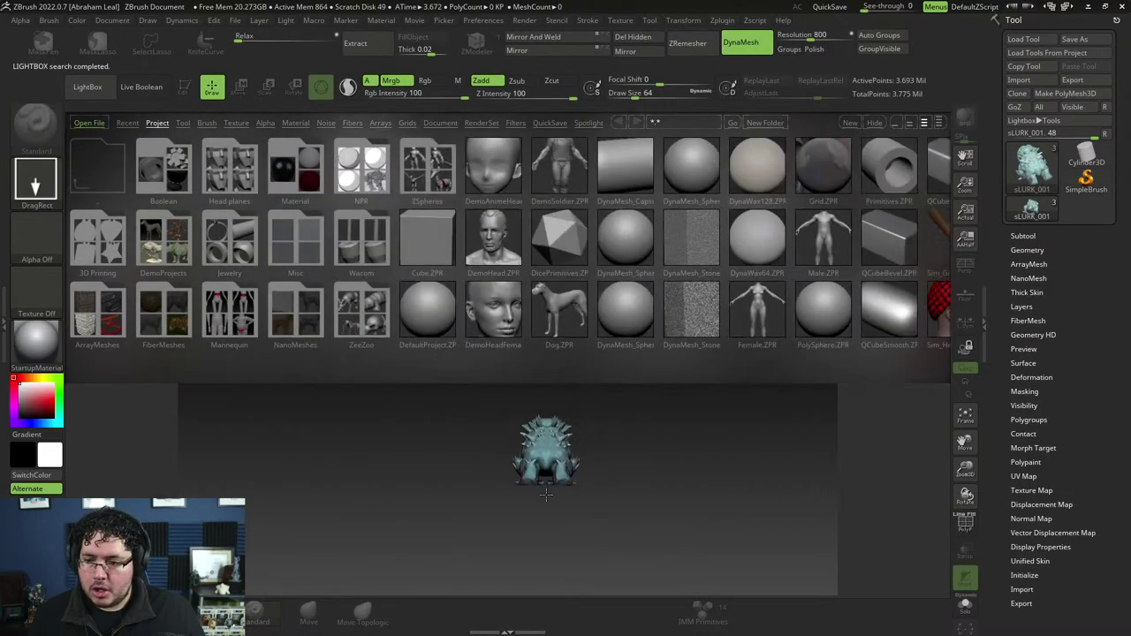
Step: Draw the creature on the canvas, enter Edit mode, and frame it in a three-quarter view
{"action": "left_click_drag", "start_coordinate": [575, 439], "coordinate": [619, 511]}
{"action": "key", "text": "t"}
{"action": "key", "text": "comma"}
{"action": "mouse_move", "coordinate": [692, 434]}
{"action": "left_mouse_down"}
{"action": "mouse_move", "coordinate": [783, 410]}
{"action": "mouse_move", "coordinate": [773, 345]}
{"action": "mouse_move", "coordinate": [823, 230]}
{"action": "mouse_move", "coordinate": [801, 220]}
{"action": "mouse_move", "coordinate": [803, 278]}
{"action": "mouse_move", "coordinate": [864, 291]}
{"action": "mouse_move", "coordinate": [775, 291]}
{"action": "mouse_move", "coordinate": [786, 278]}
{"action": "mouse_move", "coordinate": [804, 305]}
{"action": "mouse_move", "coordinate": [743, 364]}
{"action": "mouse_move", "coordinate": [829, 342]}
{"action": "mouse_move", "coordinate": [795, 328]}
{"action": "left_mouse_up"}
{"action": "key", "text": "f"}
Step: Select the DamStandard brush in Zsub mode with a draw size of about 25.5
{"action": "key", "text": "space"}
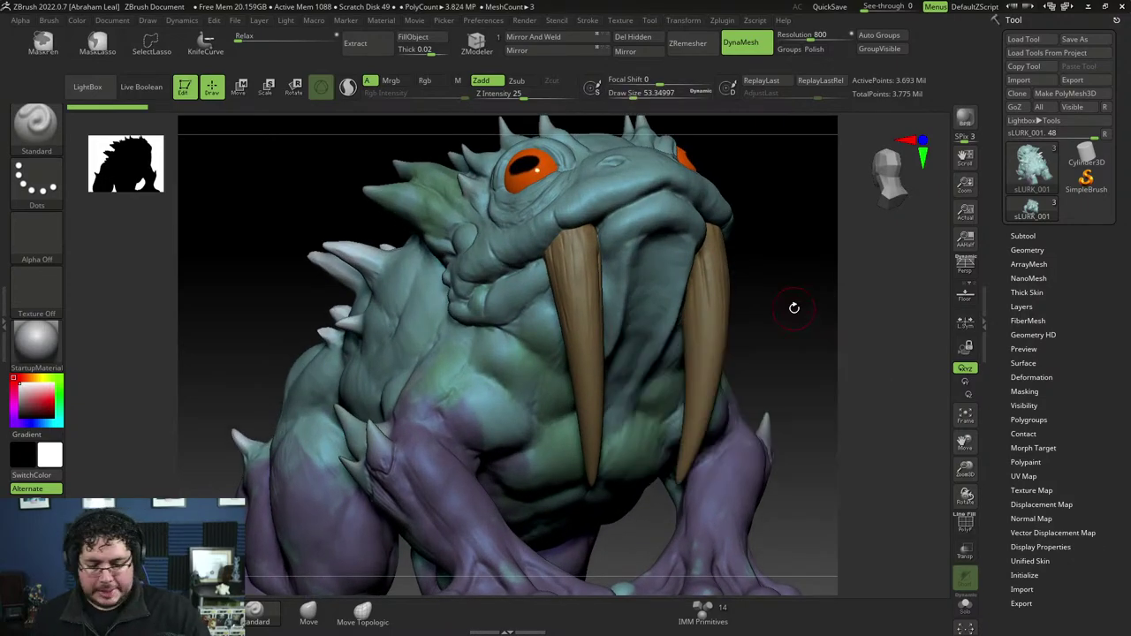
{"action": "mouse_move", "coordinate": [752, 330]}
{"action": "left_mouse_down"}
{"action": "mouse_move", "coordinate": [781, 301]}
{"action": "mouse_move", "coordinate": [755, 296]}
{"action": "left_mouse_up"}
{"action": "key", "text": "b"}
{"action": "key", "text": "d"}
{"action": "key", "text": "s"}
{"action": "key", "text": "space"}
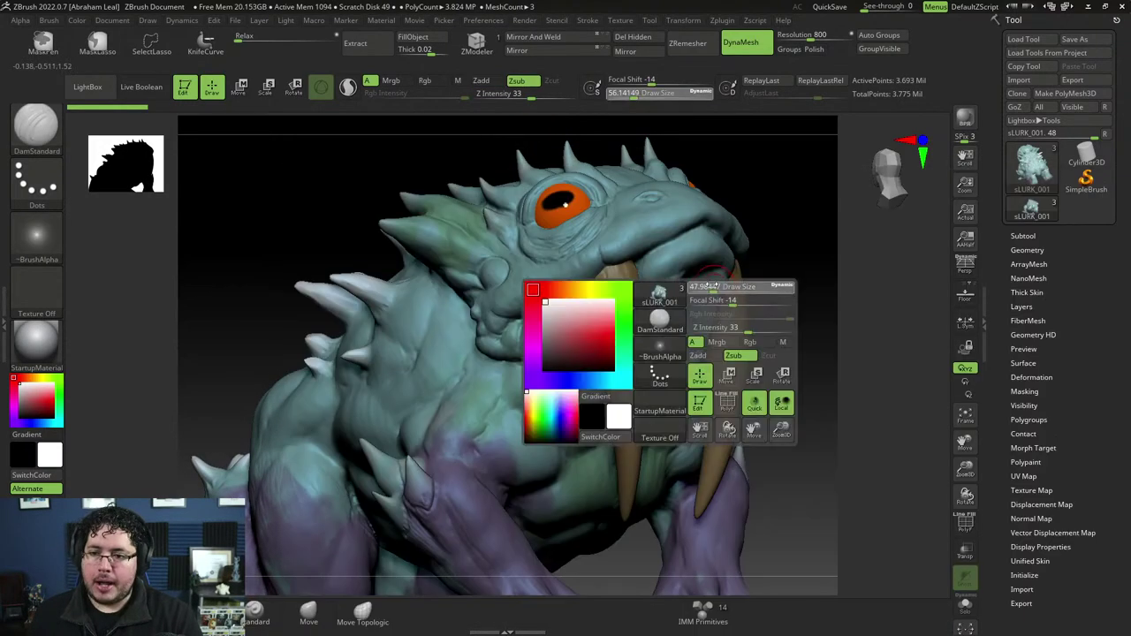
{"action": "key", "text": "space"}
{"action": "left_click_drag", "start_coordinate": [664, 232], "coordinate": [661, 241]}
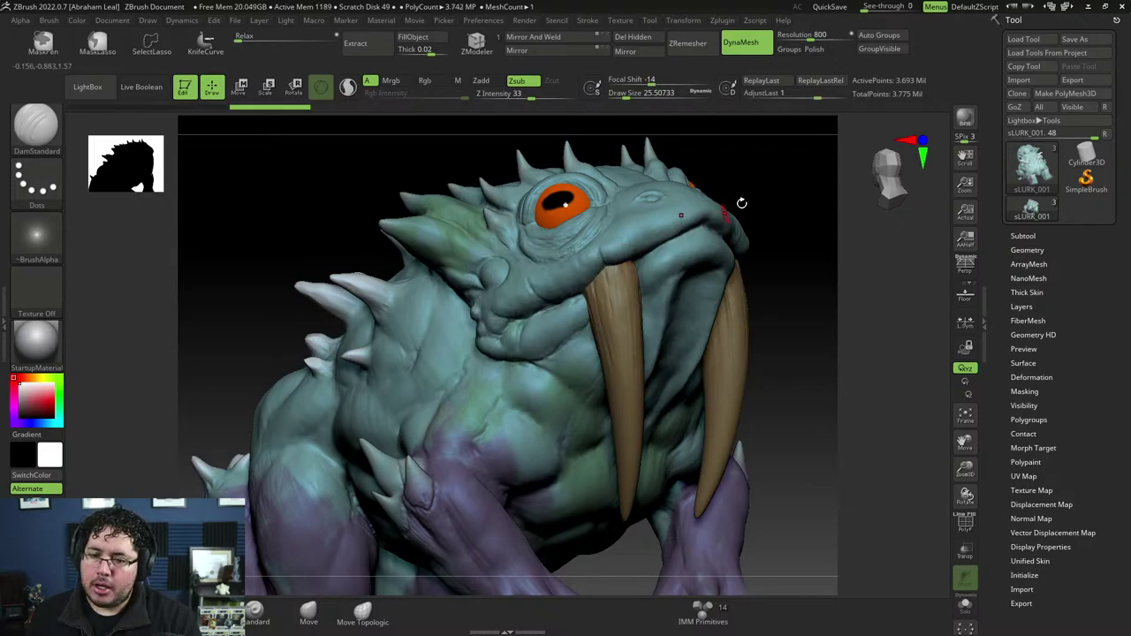
Step: Carve creases into the snout and mouth corner, undoing and redoing strokes until they look right
{"action": "mouse_move", "coordinate": [740, 203]}
{"action": "left_mouse_down"}
{"action": "mouse_move", "coordinate": [750, 203]}
{"action": "mouse_move", "coordinate": [676, 257]}
{"action": "left_mouse_up"}
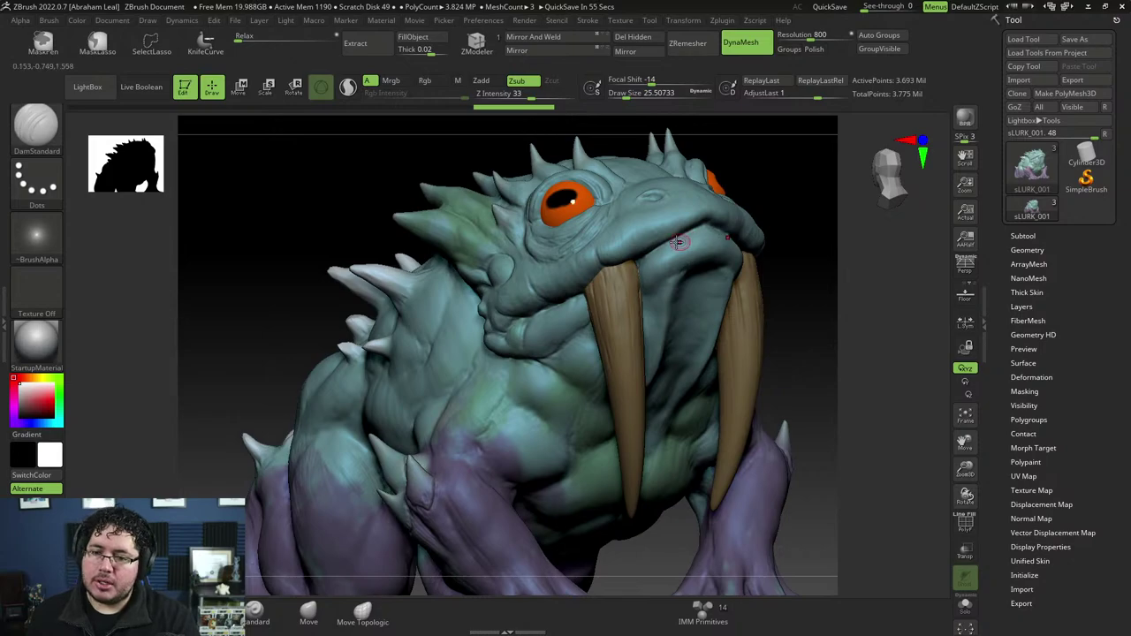
{"action": "key", "text": "ctrl+z"}
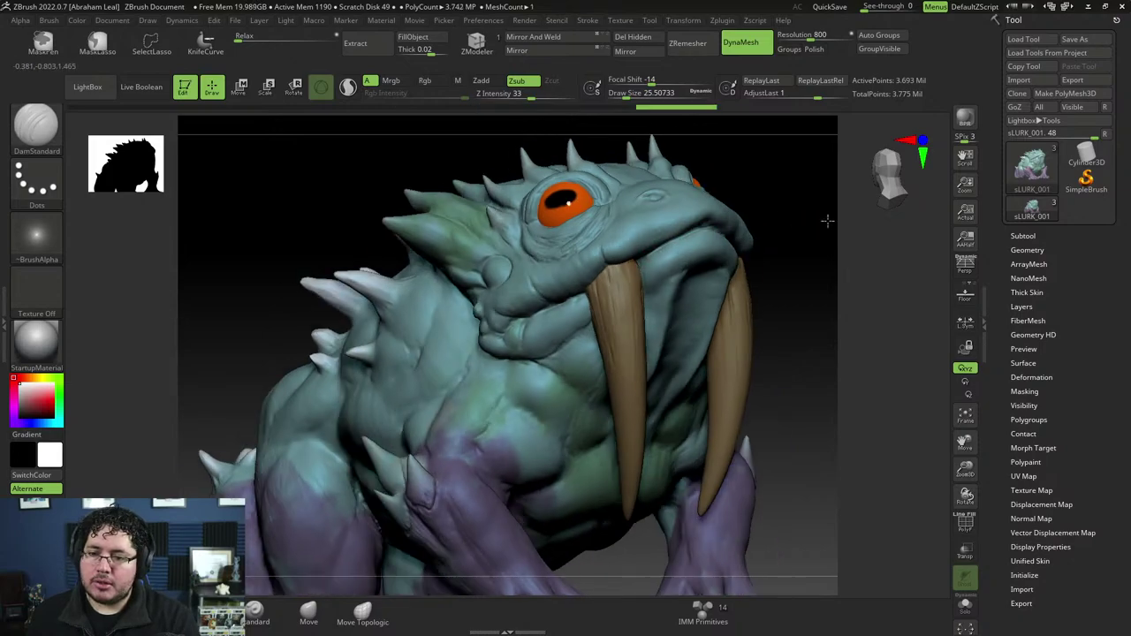
{"action": "key", "text": "ctrl+z"}
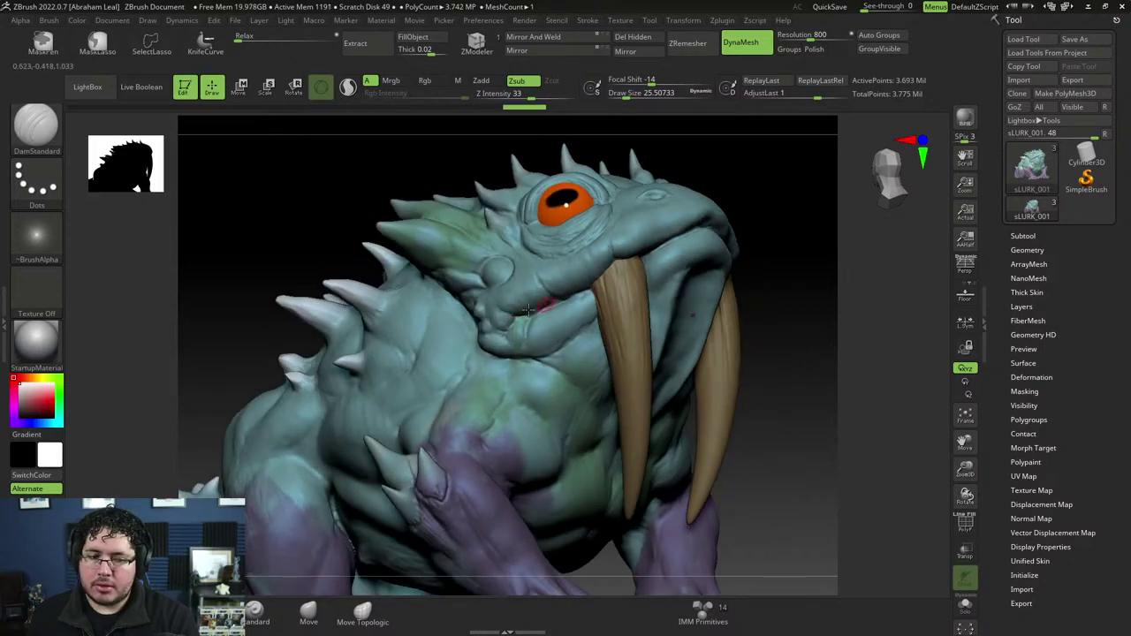
{"action": "left_click_drag", "start_coordinate": [528, 308], "coordinate": [557, 299]}
{"action": "key", "text": "ctrl+z"}
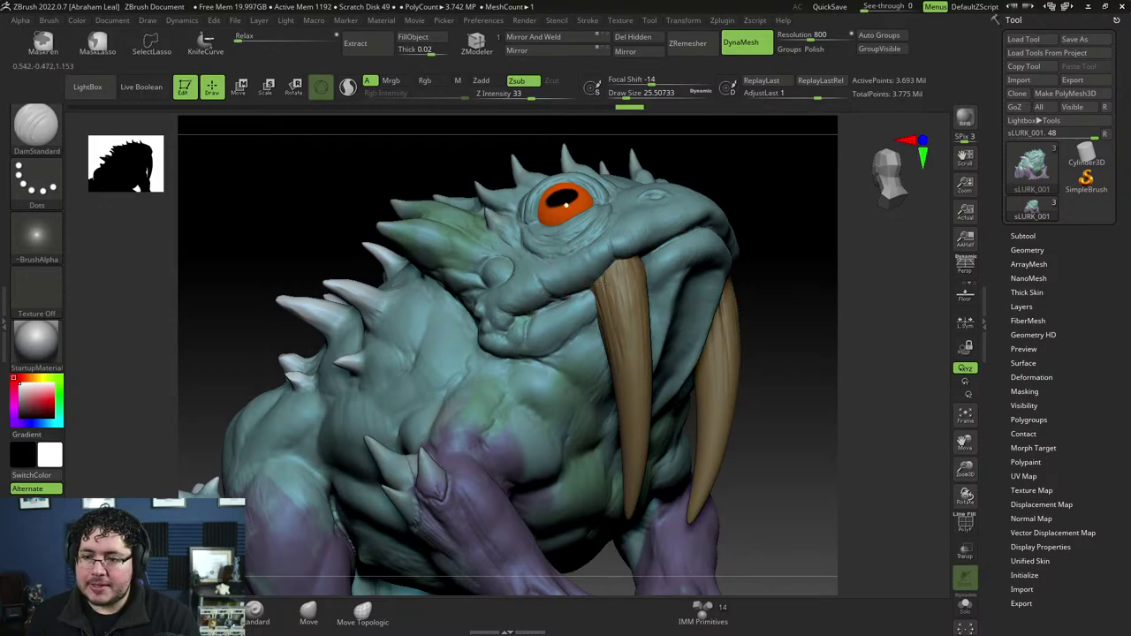
{"action": "key", "text": "ctrl+shift+z"}
{"action": "key", "text": "space"}
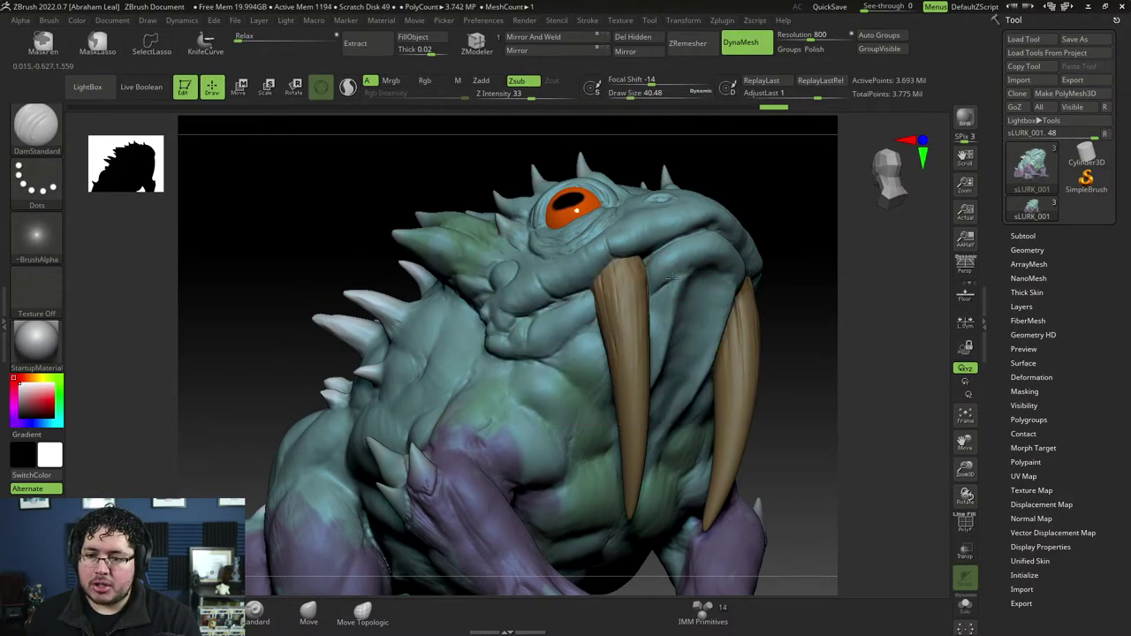
{"action": "key", "text": "ctrl"}
{"action": "key", "text": "ctrl+z"}
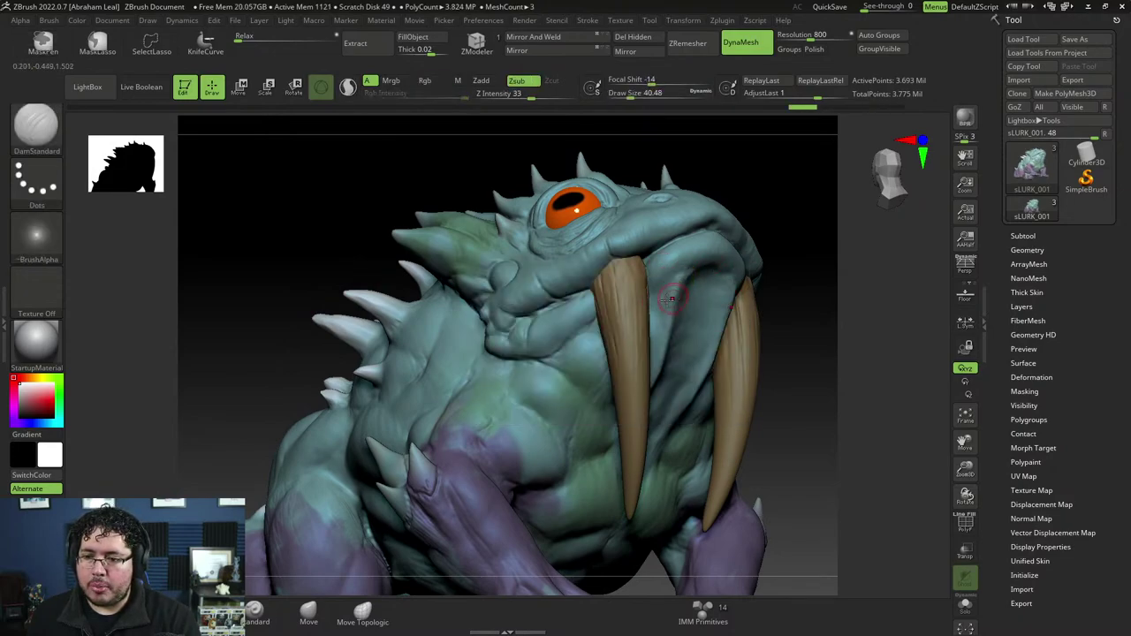
{"action": "key", "text": "ctrl+z"}
{"action": "key", "text": "ctrl+shift+z"}
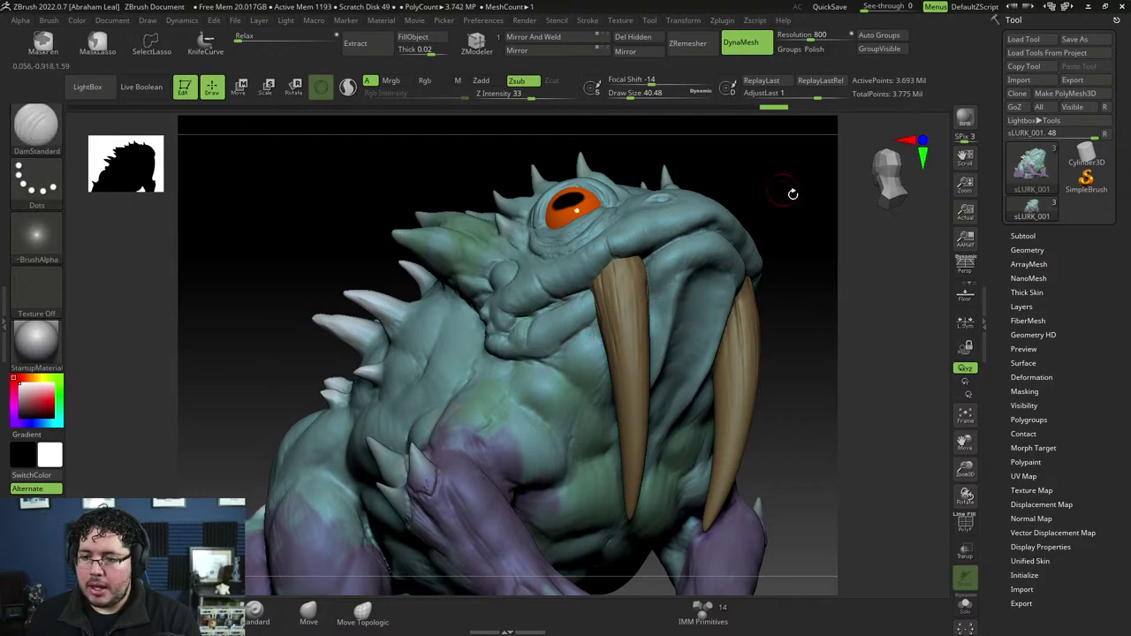
Step: Resize the brush from about 35.8 to 25.5, then 29.4, and smooth the lip beside the tusk
{"action": "key", "text": "space"}
{"action": "right_click_drag", "start_coordinate": [765, 227], "coordinate": [773, 253]}
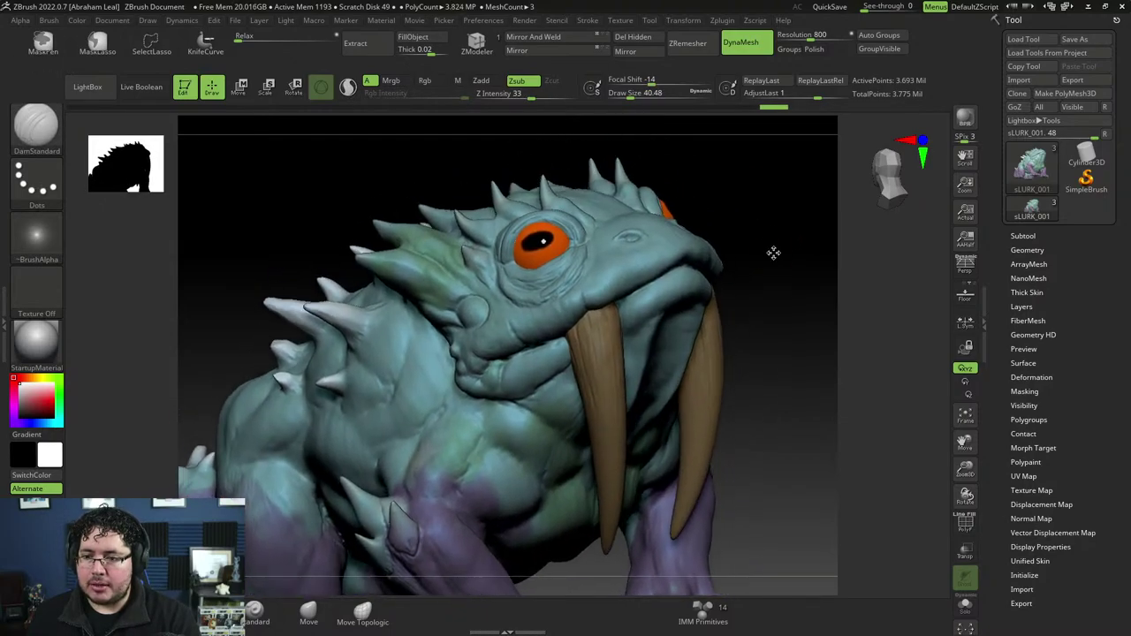
{"action": "key", "text": "space"}
{"action": "left_click_drag", "start_coordinate": [774, 255], "coordinate": [771, 251]}
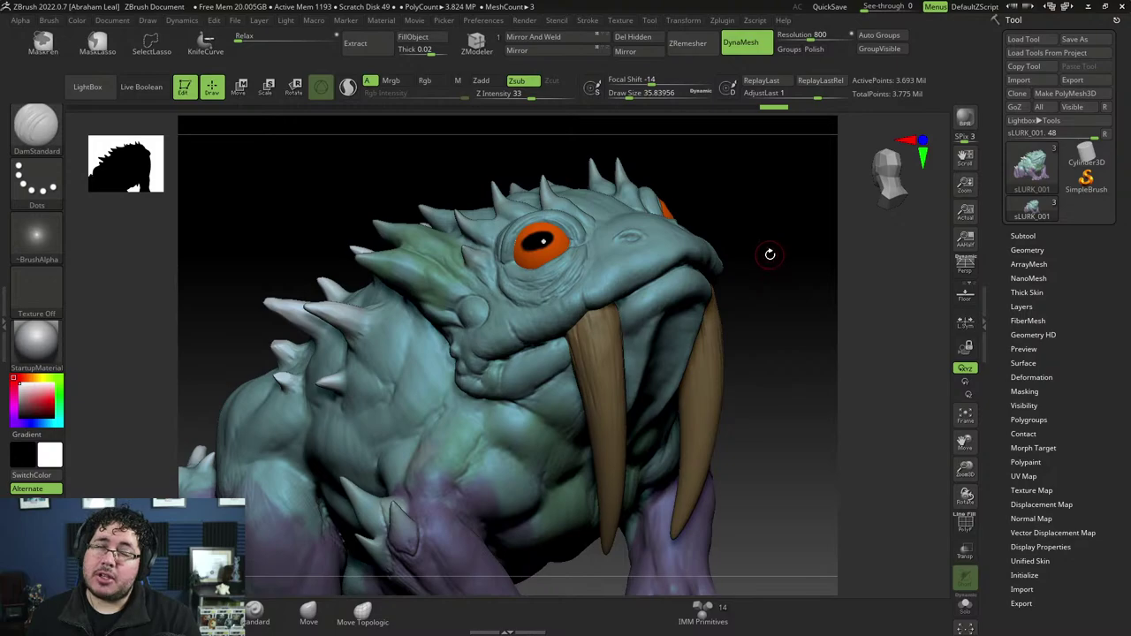
{"action": "key", "text": "space"}
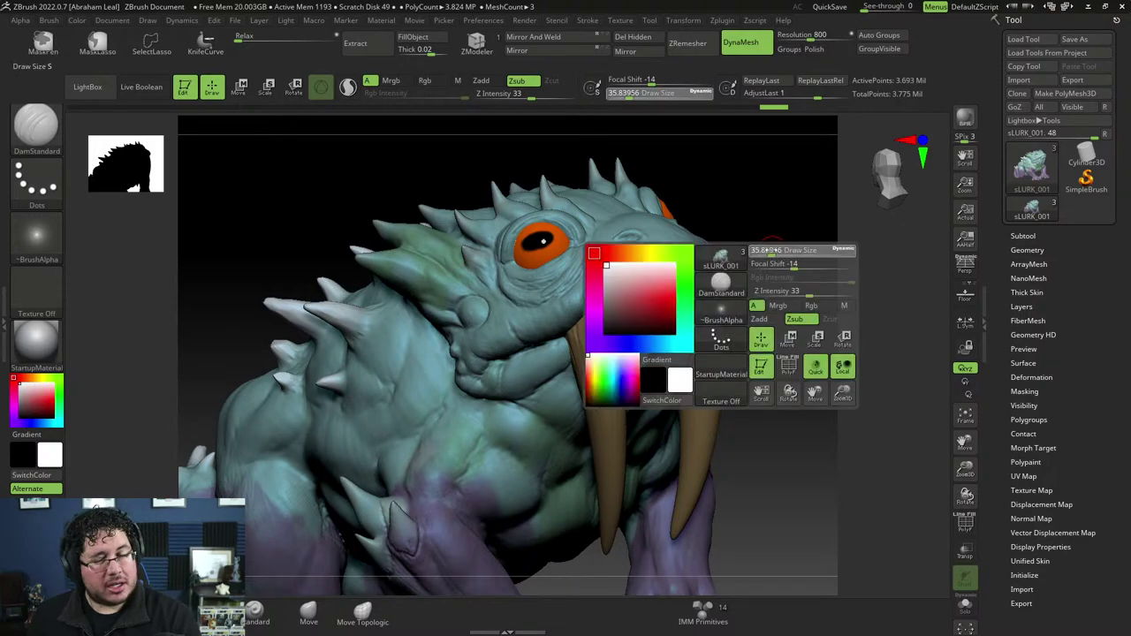
{"action": "left_click_drag", "start_coordinate": [776, 240], "coordinate": [719, 258]}
{"action": "key", "text": "space"}
{"action": "left_click_drag", "start_coordinate": [634, 268], "coordinate": [630, 267]}
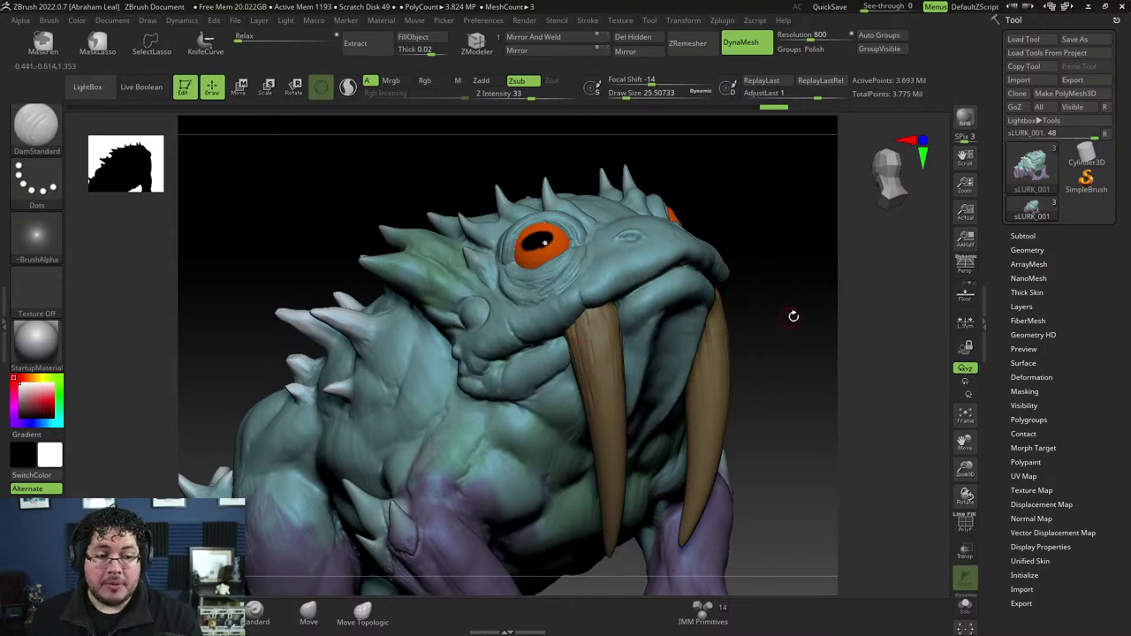
{"action": "mouse_move", "coordinate": [826, 336]}
{"action": "left_mouse_down"}
{"action": "mouse_move", "coordinate": [816, 321]}
{"action": "mouse_move", "coordinate": [819, 331]}
{"action": "left_mouse_up"}
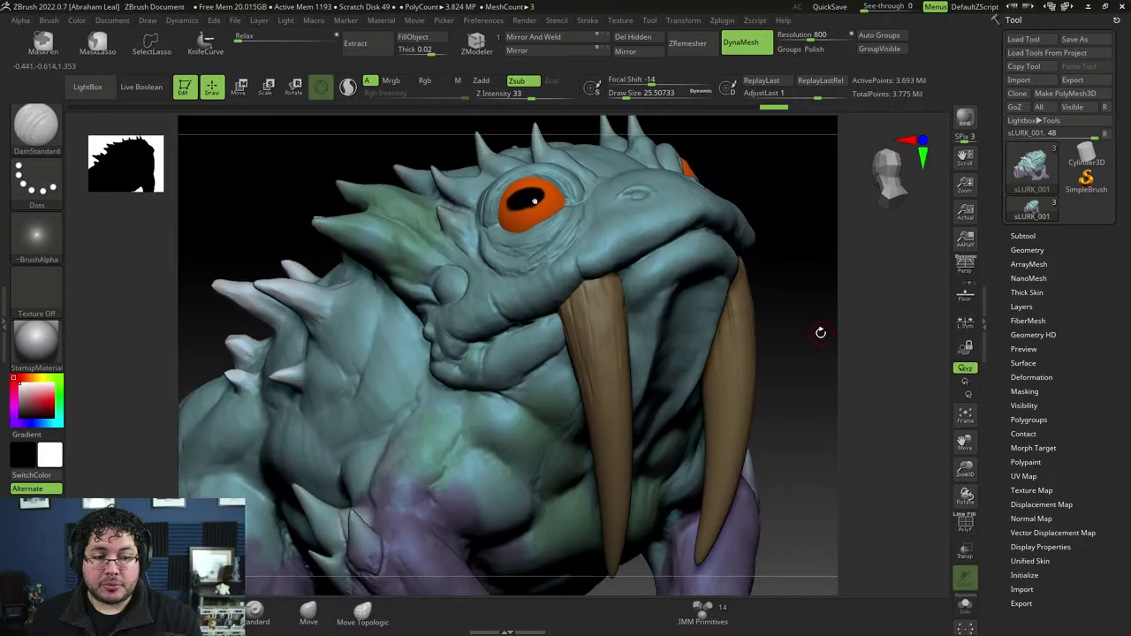
{"action": "key", "text": "s"}
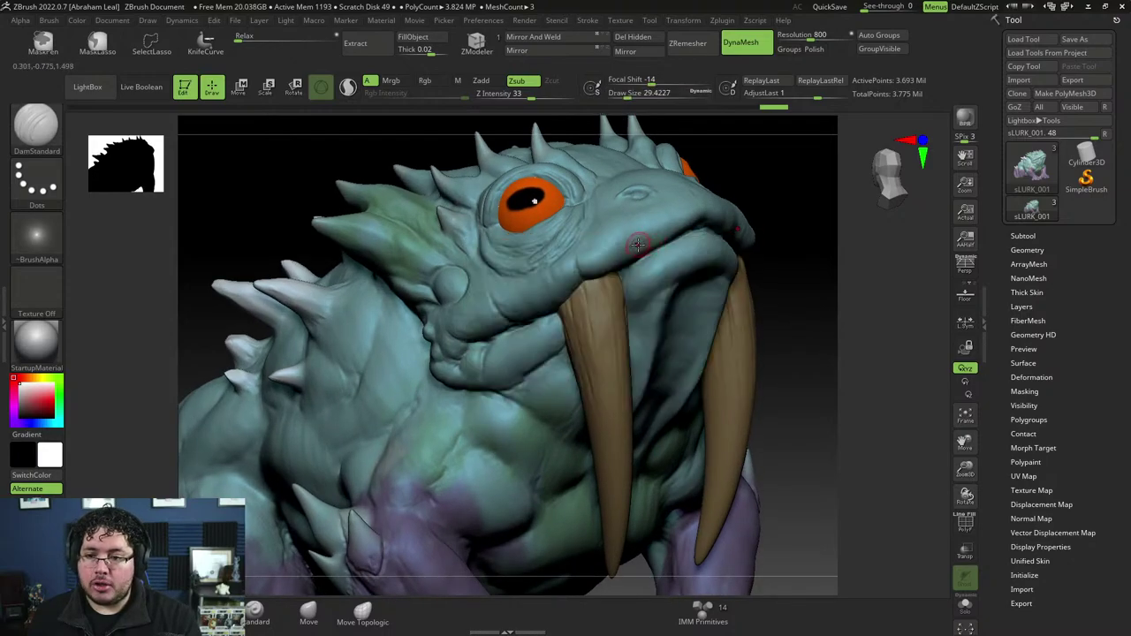
{"action": "mouse_move", "coordinate": [642, 262]}
{"action": "left_mouse_down", "text": "shift"}
{"action": "mouse_move", "coordinate": [645, 277]}
{"action": "mouse_move", "coordinate": [642, 263]}
{"action": "left_mouse_up", "text": "shift"}
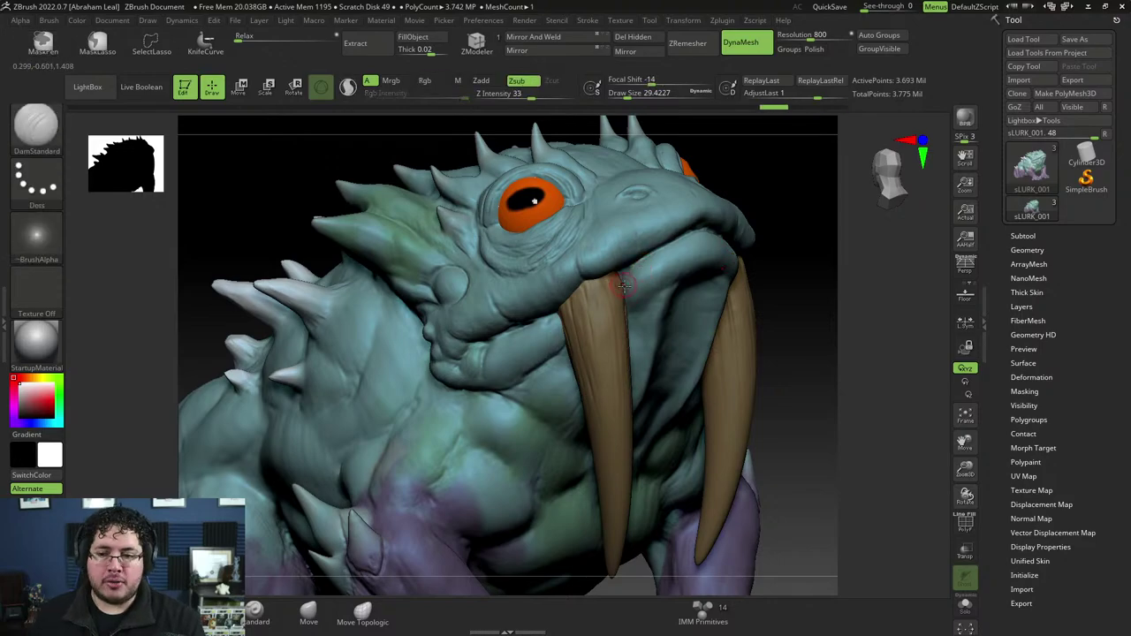
Step: Carve a crease along the lip near the tusk, then shrink the brush to about 23.7
{"action": "left_click_drag", "start_coordinate": [822, 190], "coordinate": [670, 298]}
{"action": "left_click_drag", "start_coordinate": [618, 409], "coordinate": [619, 410]}
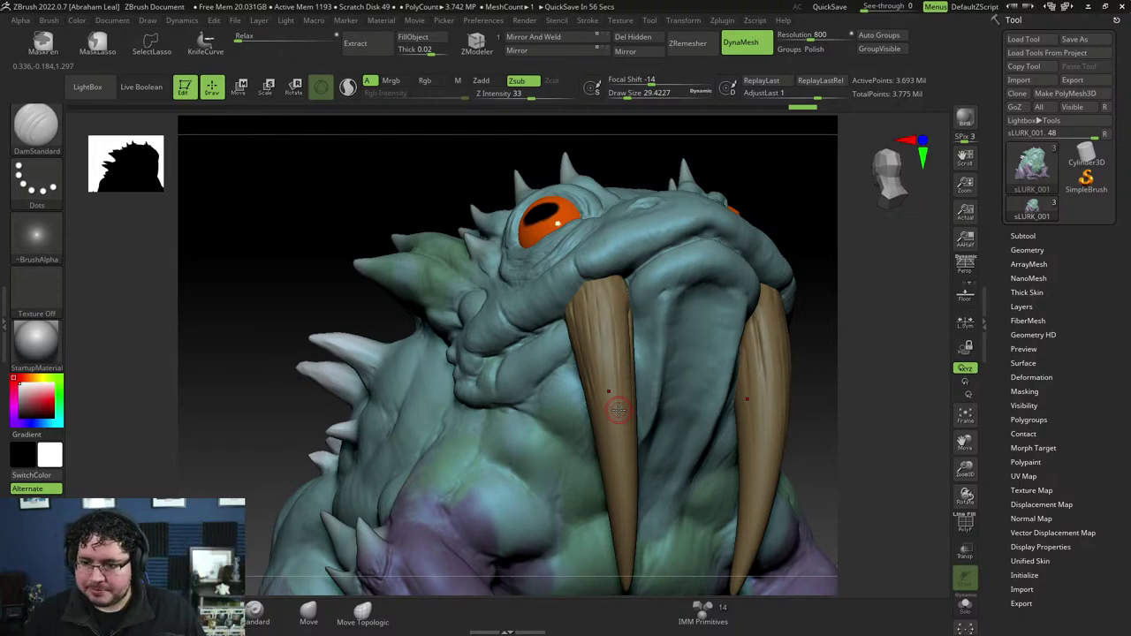
{"action": "left_click_drag", "start_coordinate": [829, 351], "coordinate": [779, 454]}
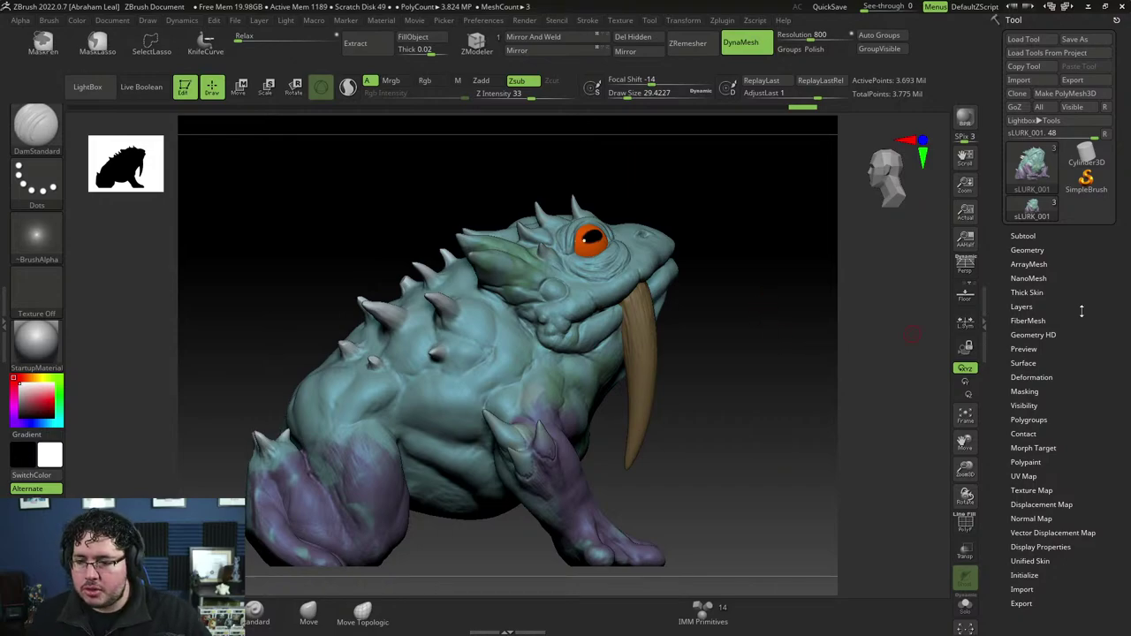
{"action": "left_click_drag", "start_coordinate": [720, 393], "coordinate": [743, 399]}
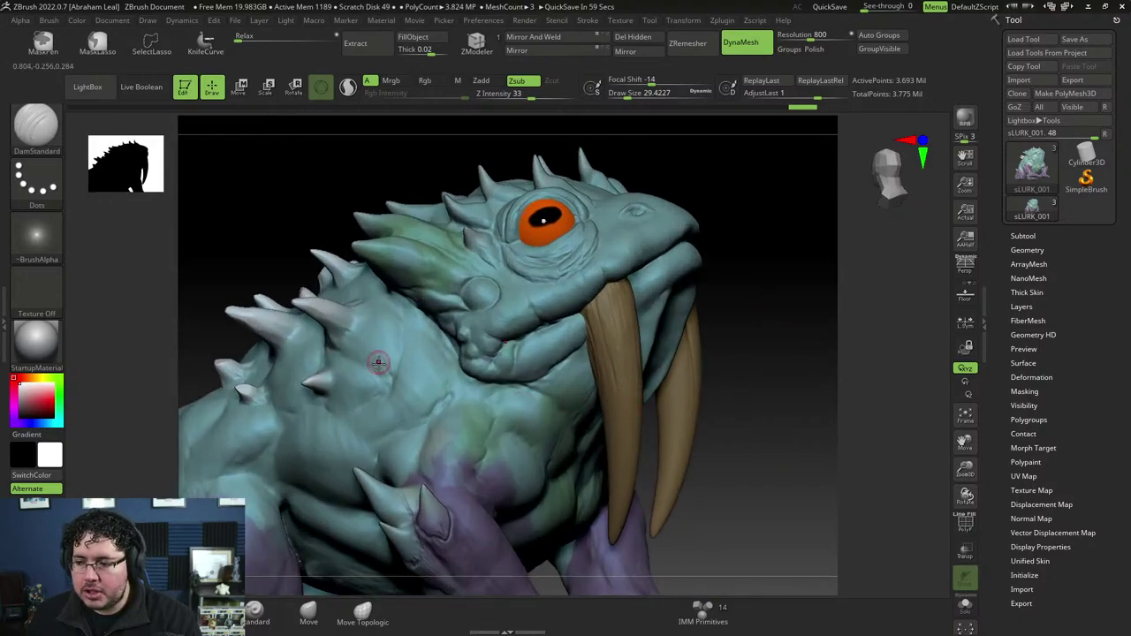
{"action": "left_click_drag", "start_coordinate": [290, 253], "coordinate": [457, 270]}
{"action": "key", "text": "bracketleft"}
{"action": "key", "text": "bracketleft"}
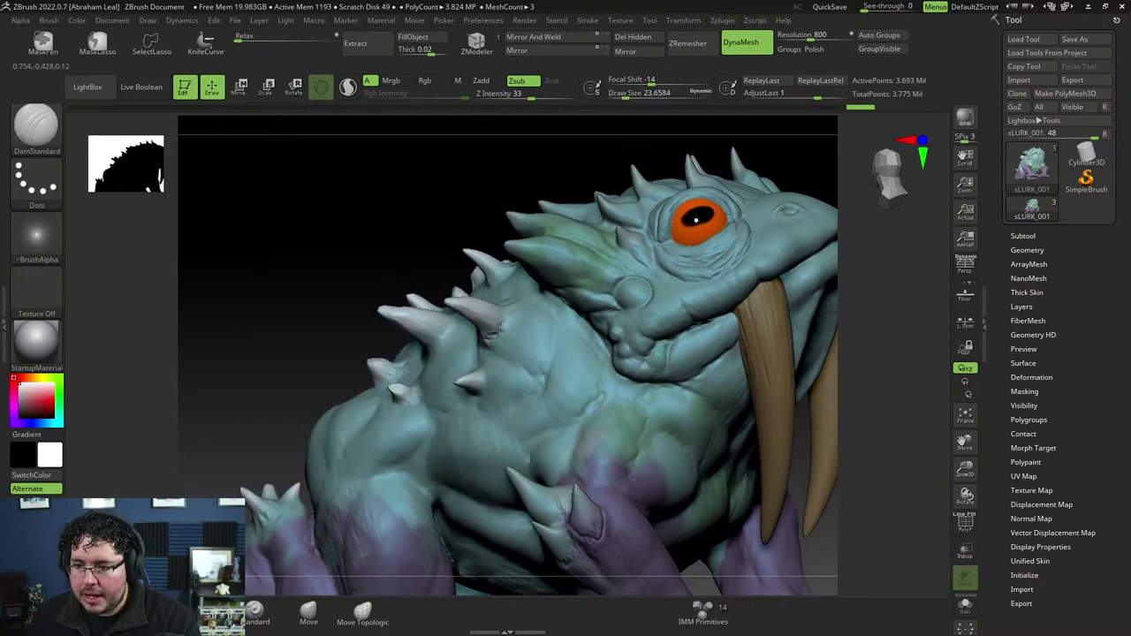
{"action": "left_click_drag", "start_coordinate": [462, 252], "coordinate": [512, 329]}
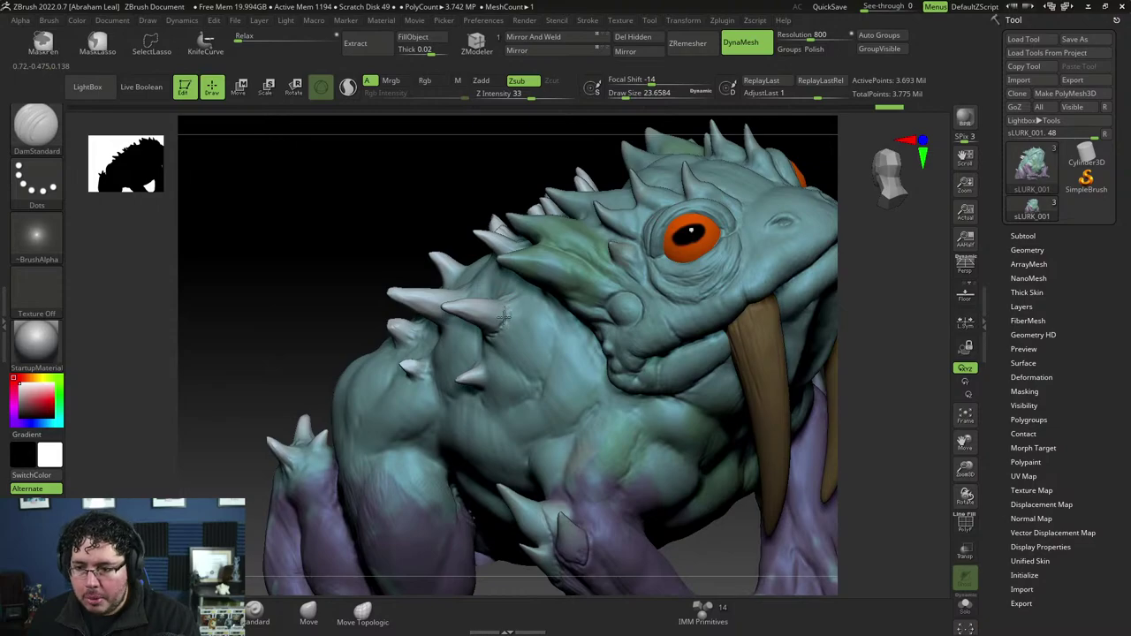
{"action": "left_click_drag", "start_coordinate": [434, 212], "coordinate": [474, 386]}
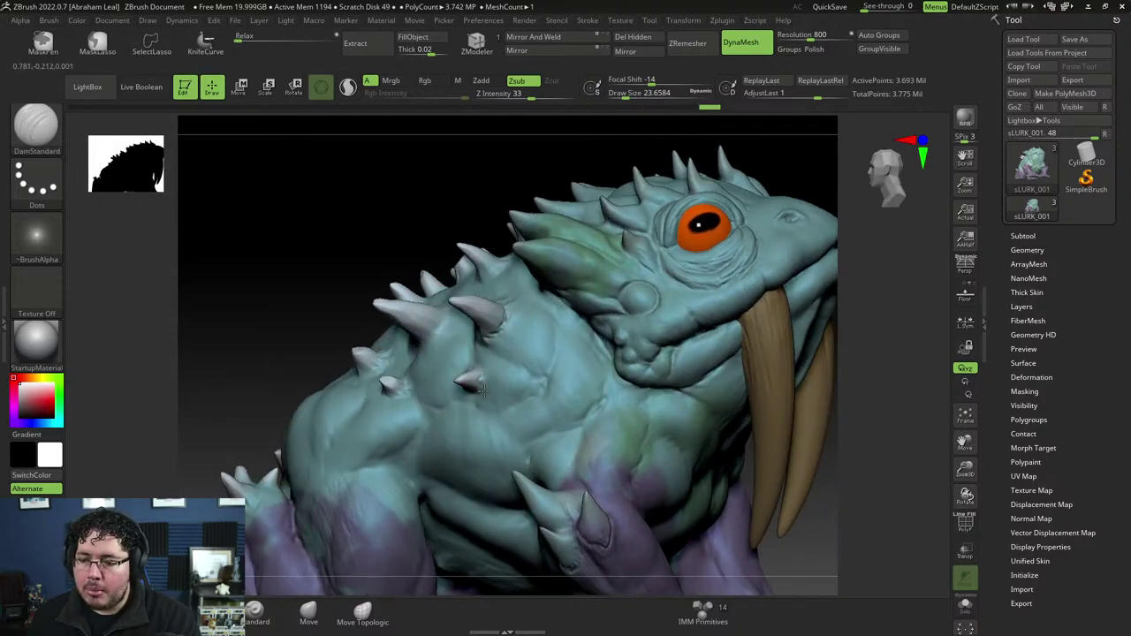
{"action": "mouse_move", "coordinate": [386, 343]}
{"action": "left_mouse_down"}
{"action": "mouse_move", "coordinate": [378, 395]}
{"action": "mouse_move", "coordinate": [412, 359]}
{"action": "left_mouse_up"}
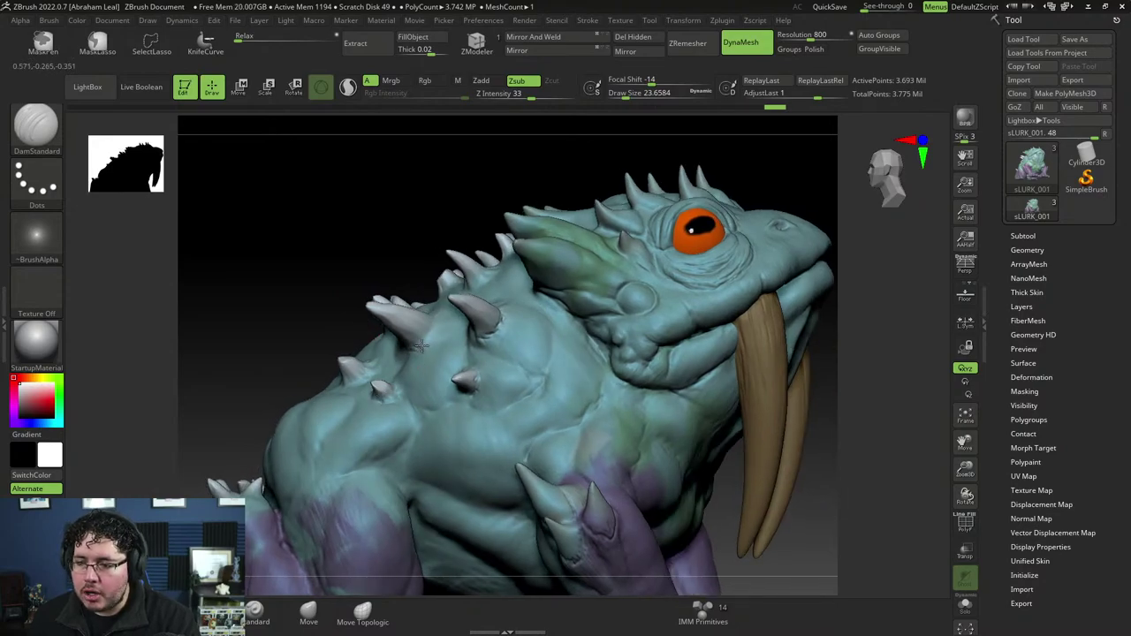
Step: Switch to ClayBuildup and Shift-smooth the skin, shrinking the brush
{"action": "key", "text": "b"}
{"action": "key", "text": "c"}
{"action": "key", "text": "b"}
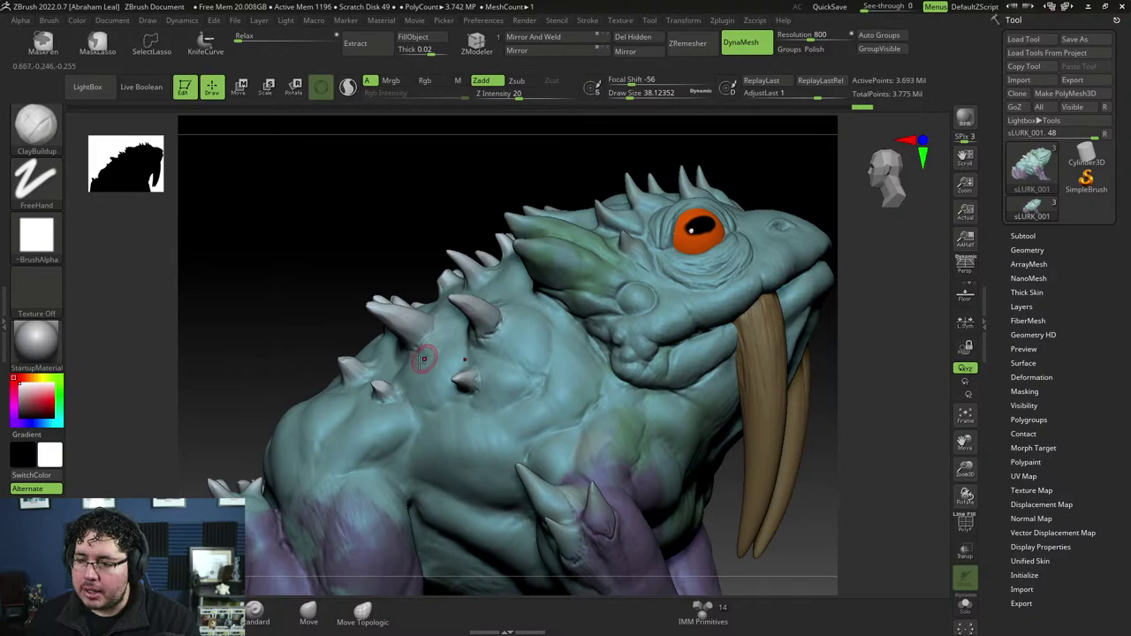
{"action": "right_click_drag", "start_coordinate": [419, 361], "coordinate": [442, 307]}
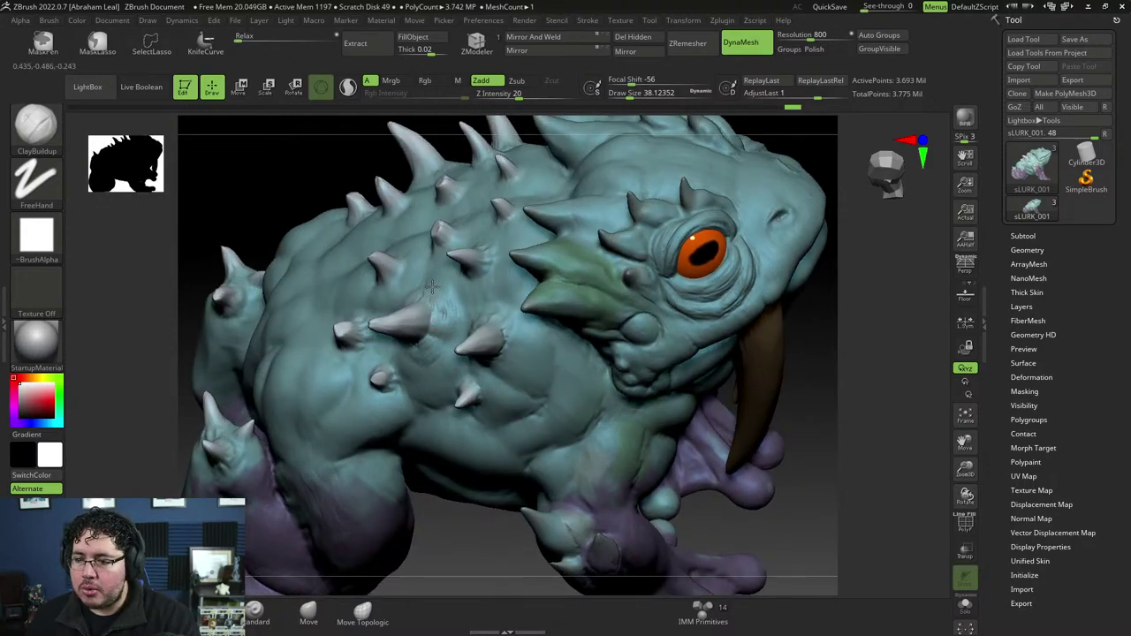
{"action": "key", "text": "shift"}
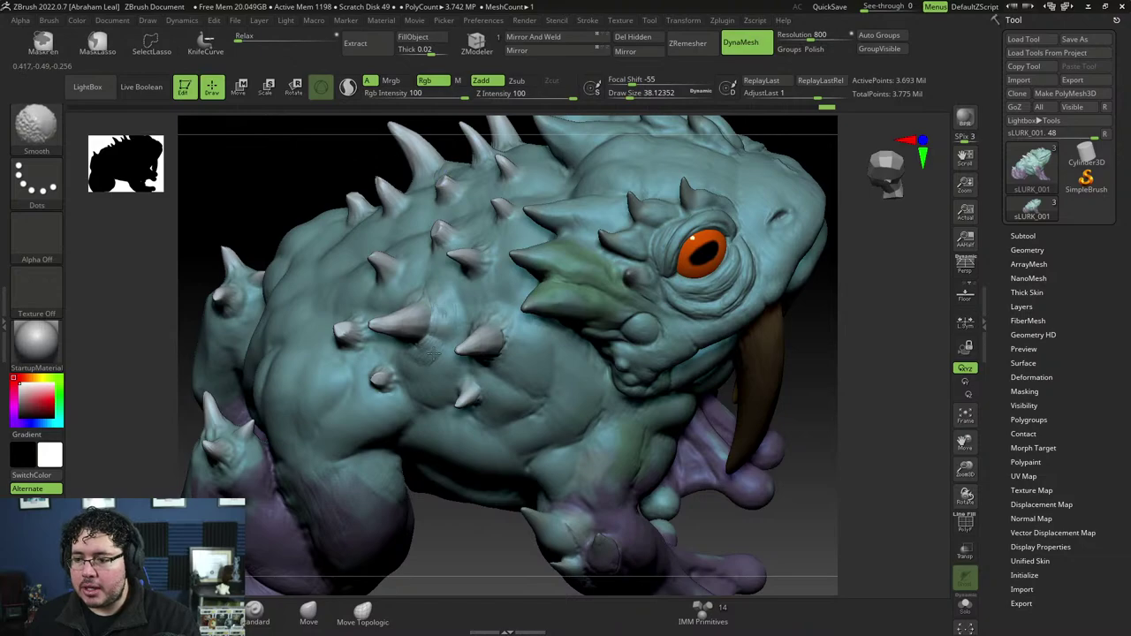
{"action": "right_click_drag", "start_coordinate": [433, 354], "coordinate": [798, 345]}
{"action": "key", "text": "space"}
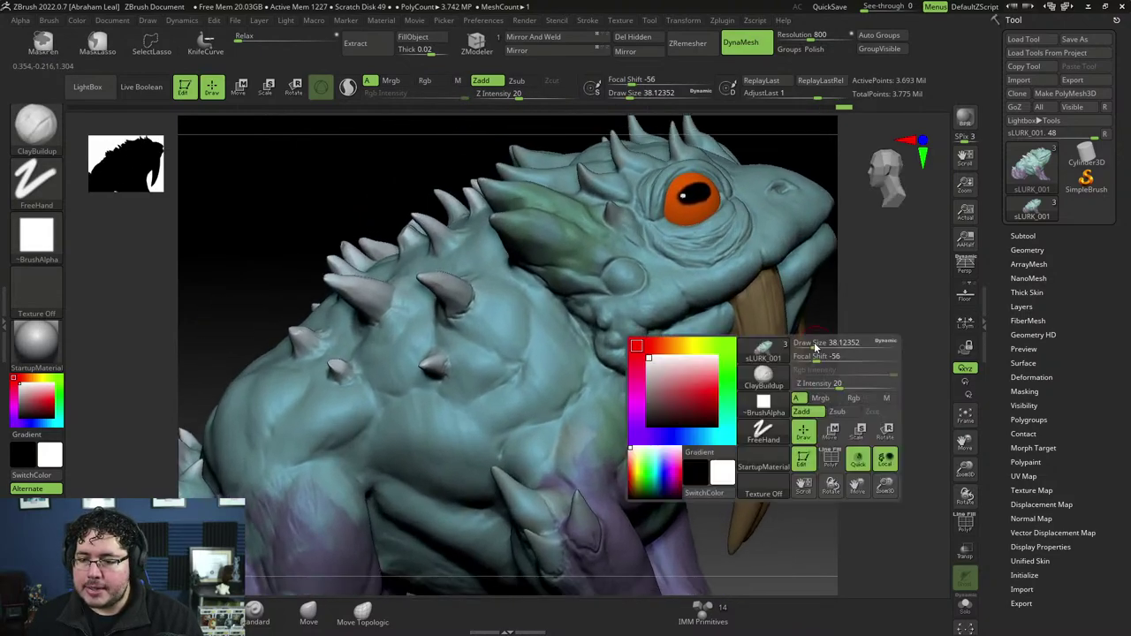
{"action": "key", "text": "space"}
{"action": "left_click_drag", "start_coordinate": [621, 326], "coordinate": [601, 326]}
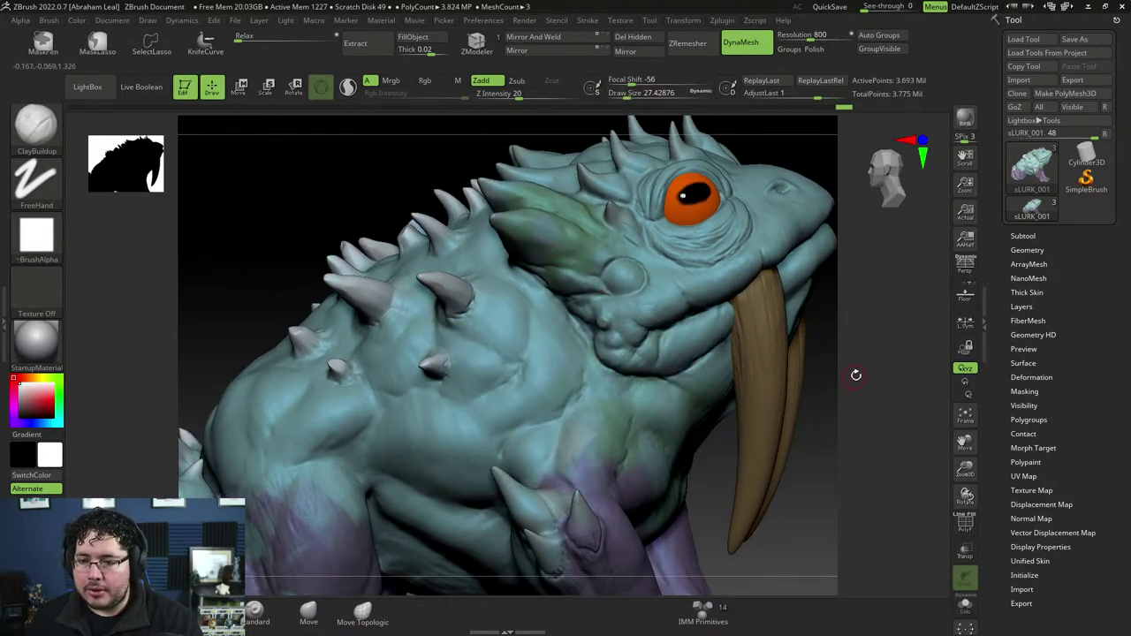
Step: Enlarge then reduce the ClayBuildup draw size, undoing the last change
{"action": "right_click_drag", "start_coordinate": [855, 375], "coordinate": [796, 371]}
{"action": "key", "text": "space"}
{"action": "left_click_drag", "start_coordinate": [546, 349], "coordinate": [619, 350]}
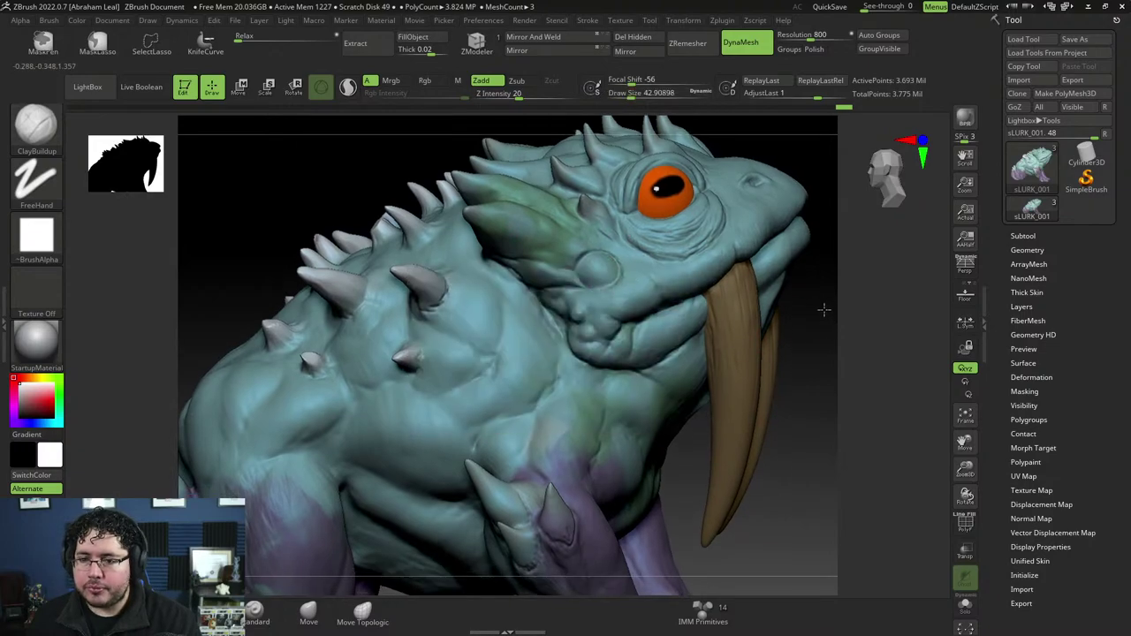
{"action": "right_click_drag", "start_coordinate": [823, 309], "coordinate": [619, 319]}
{"action": "key", "text": "space"}
{"action": "left_click_drag", "start_coordinate": [601, 256], "coordinate": [559, 256]}
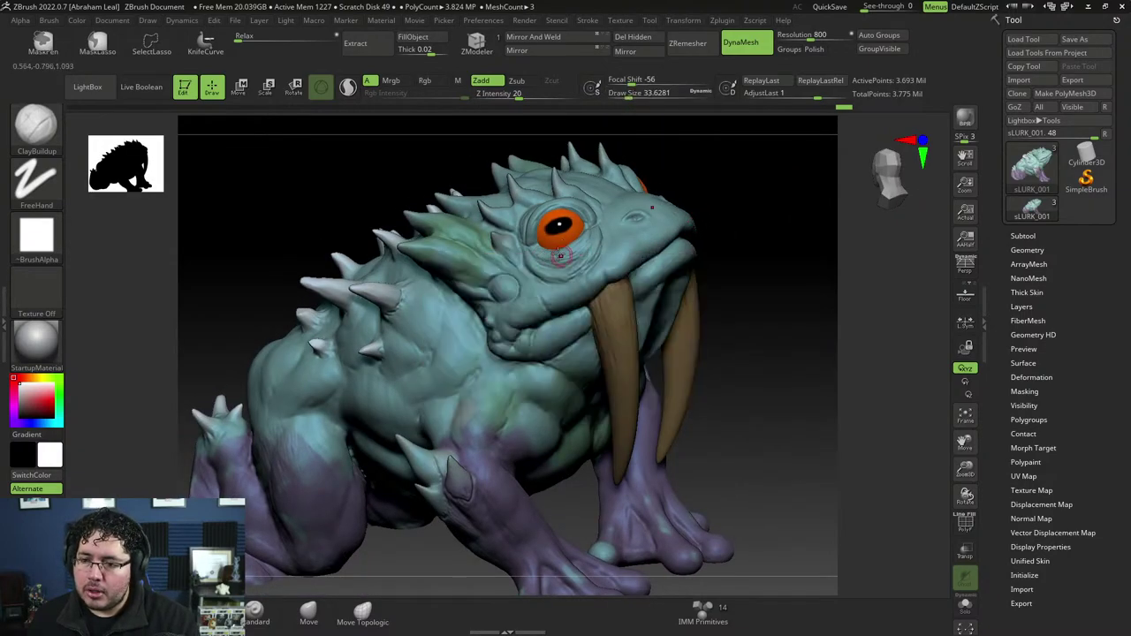
{"action": "key", "text": "ctrl+z"}
{"action": "key", "text": "ctrl+z"}
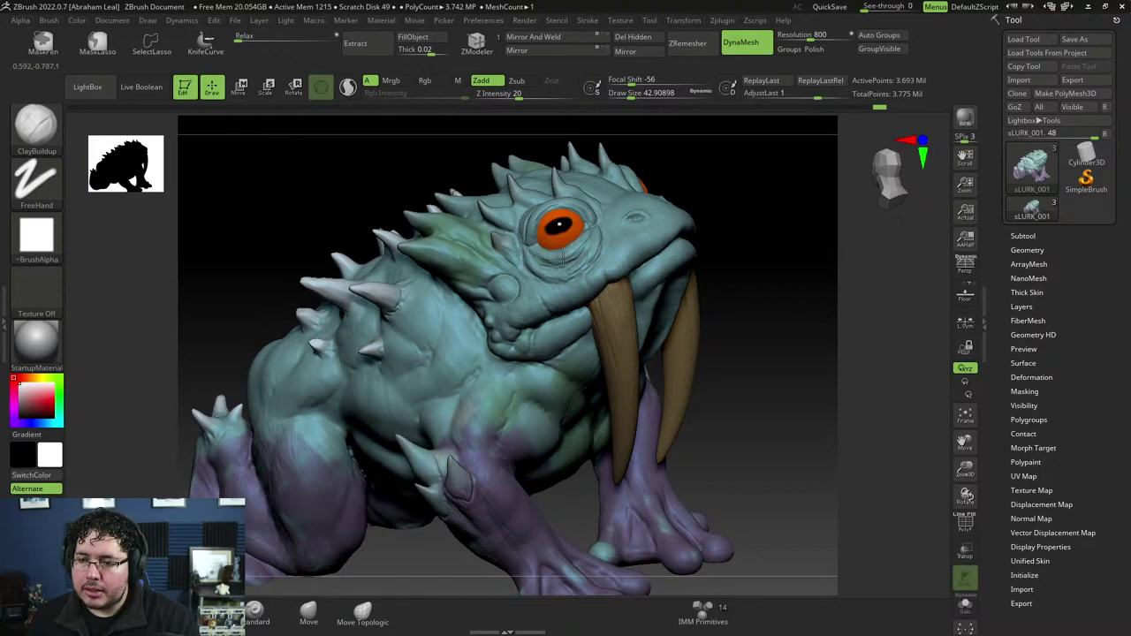
Step: Zoom and rotate the view close in on the creature's head and orange eye
{"action": "mouse_move", "coordinate": [758, 202]}
{"action": "right_mouse_down"}
{"action": "mouse_move", "coordinate": [780, 313]}
{"action": "mouse_move", "coordinate": [822, 271]}
{"action": "right_mouse_up"}
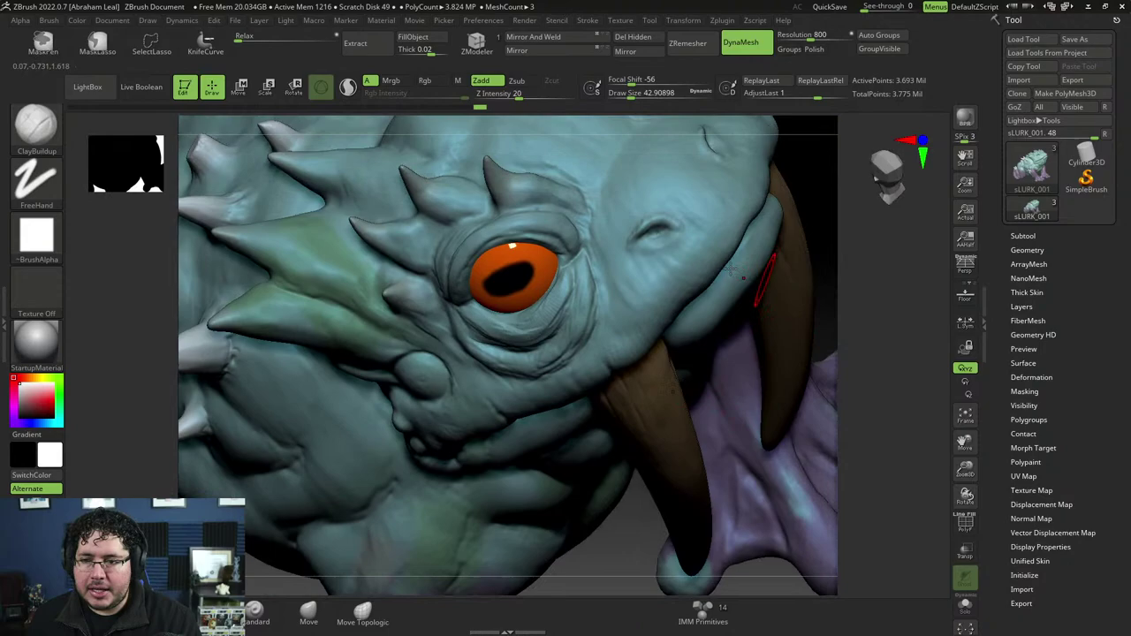
{"action": "right_click_drag", "start_coordinate": [730, 270], "coordinate": [846, 227]}
{"action": "key", "text": "space"}
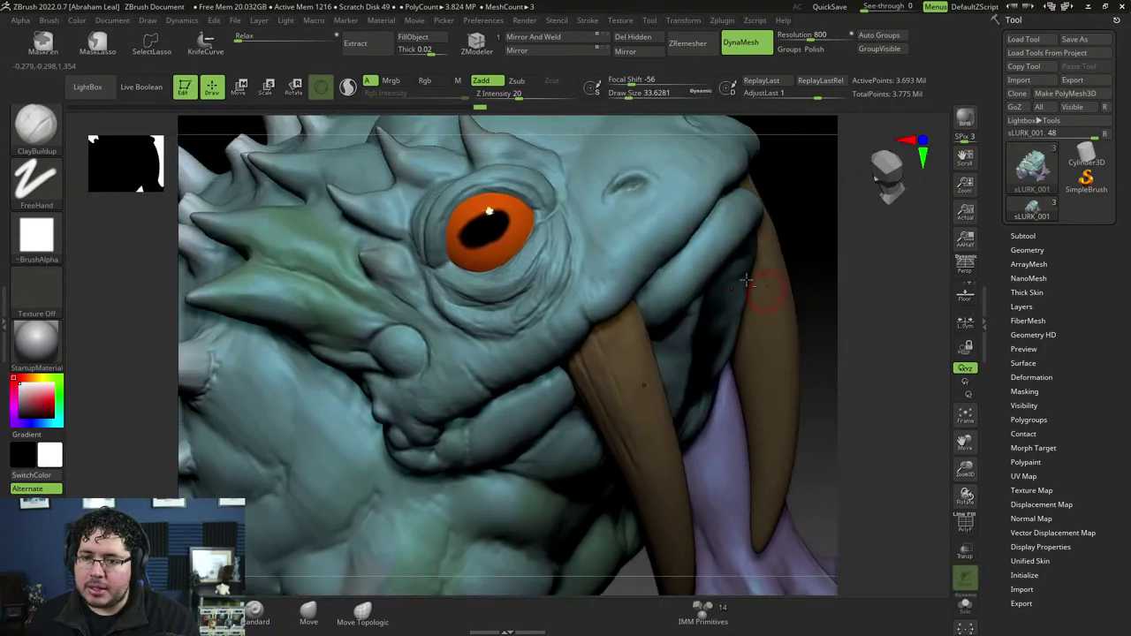
{"action": "key", "text": "ctrl+shift+z"}
{"action": "right_click_drag", "start_coordinate": [808, 306], "coordinate": [468, 253]}
{"action": "key", "text": "space"}
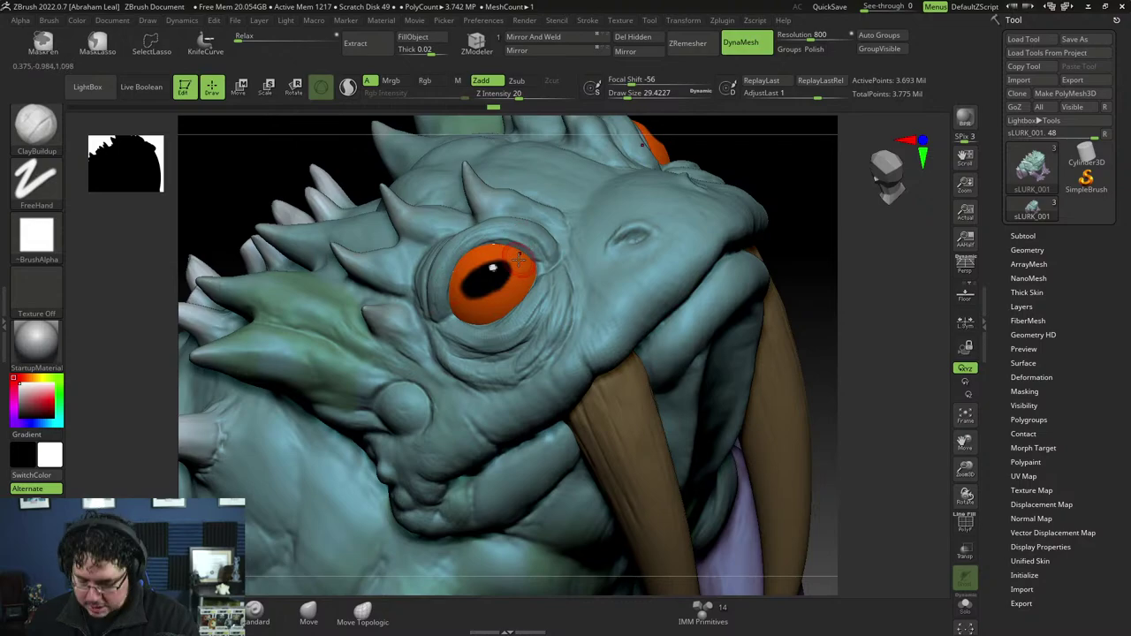
Step: With TrimDynamic, reshape the upper eyelid and lower eyelid folds around the eye
{"action": "key", "text": "b"}
{"action": "key", "text": "d"}
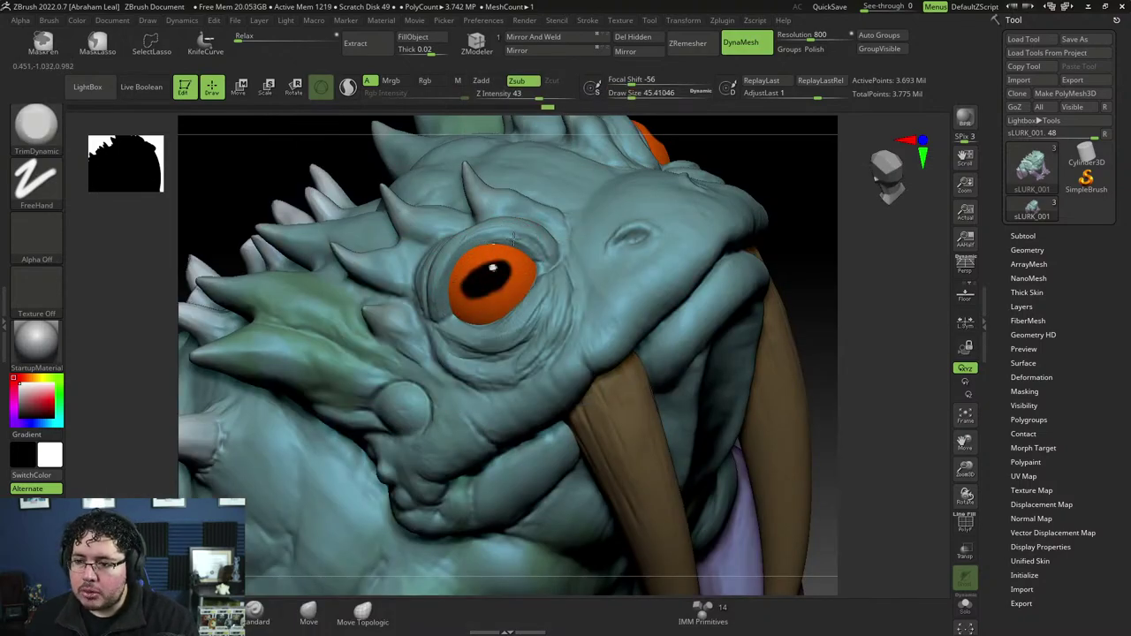
{"action": "left_click_drag", "start_coordinate": [486, 231], "coordinate": [526, 252]}
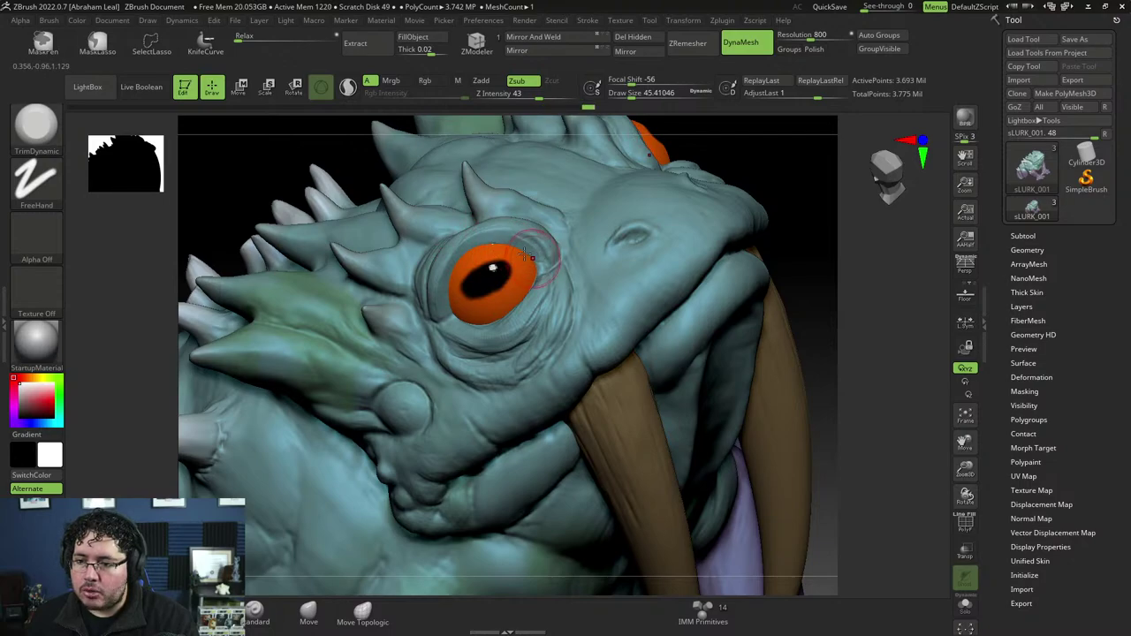
{"action": "left_click_drag", "start_coordinate": [821, 189], "coordinate": [799, 217]}
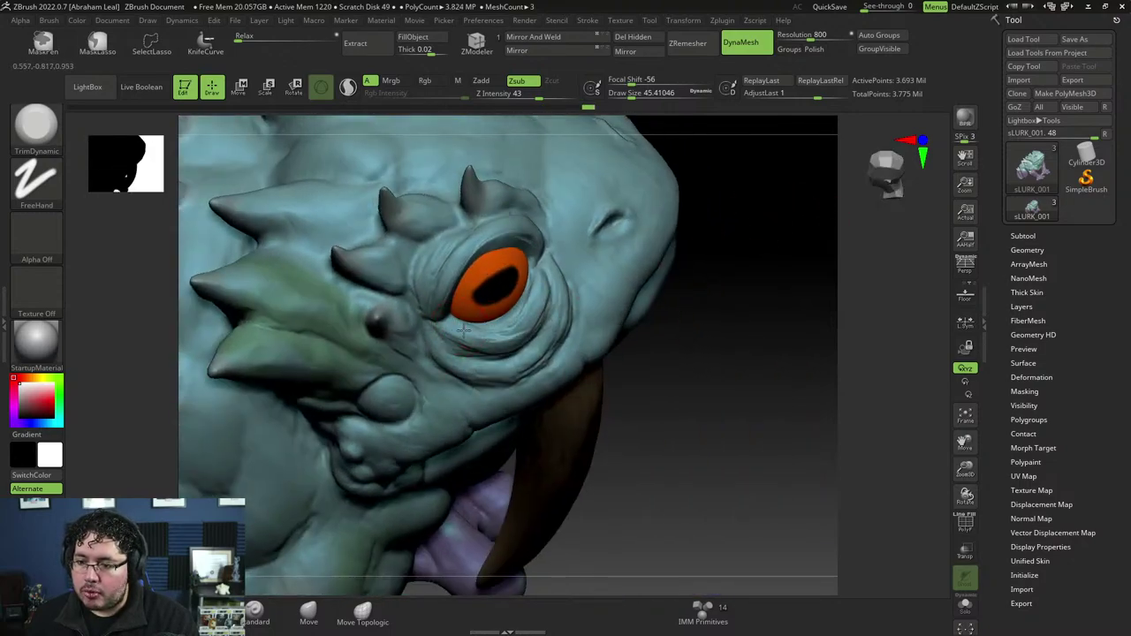
{"action": "mouse_move", "coordinate": [463, 329]}
{"action": "left_mouse_down"}
{"action": "mouse_move", "coordinate": [527, 310]}
{"action": "mouse_move", "coordinate": [534, 276]}
{"action": "left_mouse_up"}
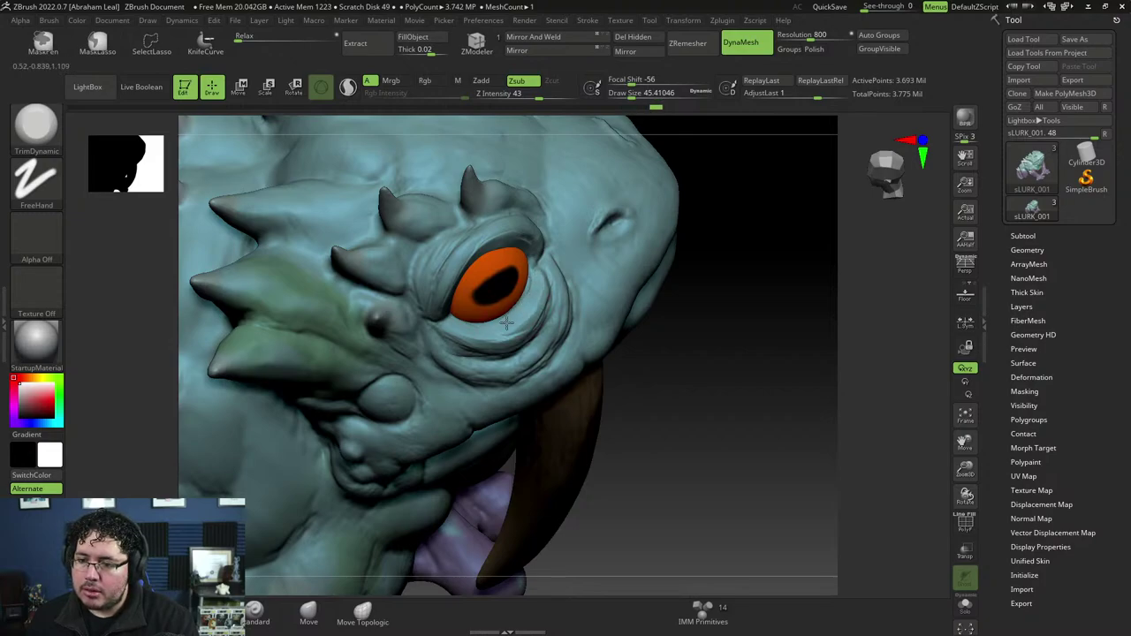
{"action": "left_click_drag", "start_coordinate": [725, 328], "coordinate": [767, 252]}
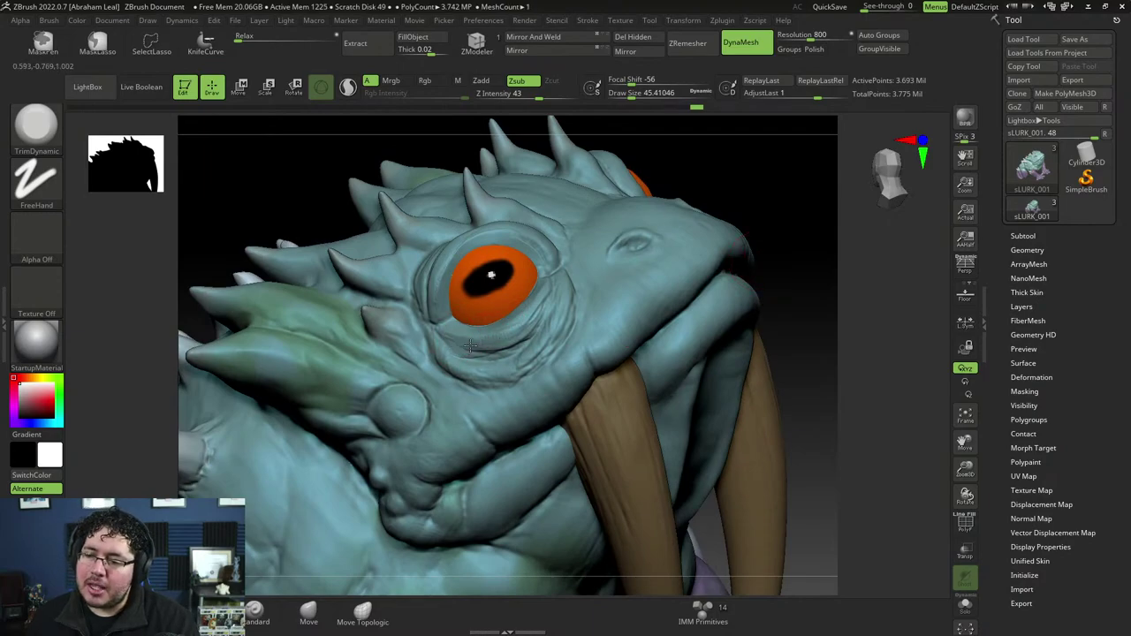
{"action": "left_click_drag", "start_coordinate": [481, 353], "coordinate": [541, 325]}
{"action": "left_click_drag", "start_coordinate": [791, 301], "coordinate": [800, 238]}
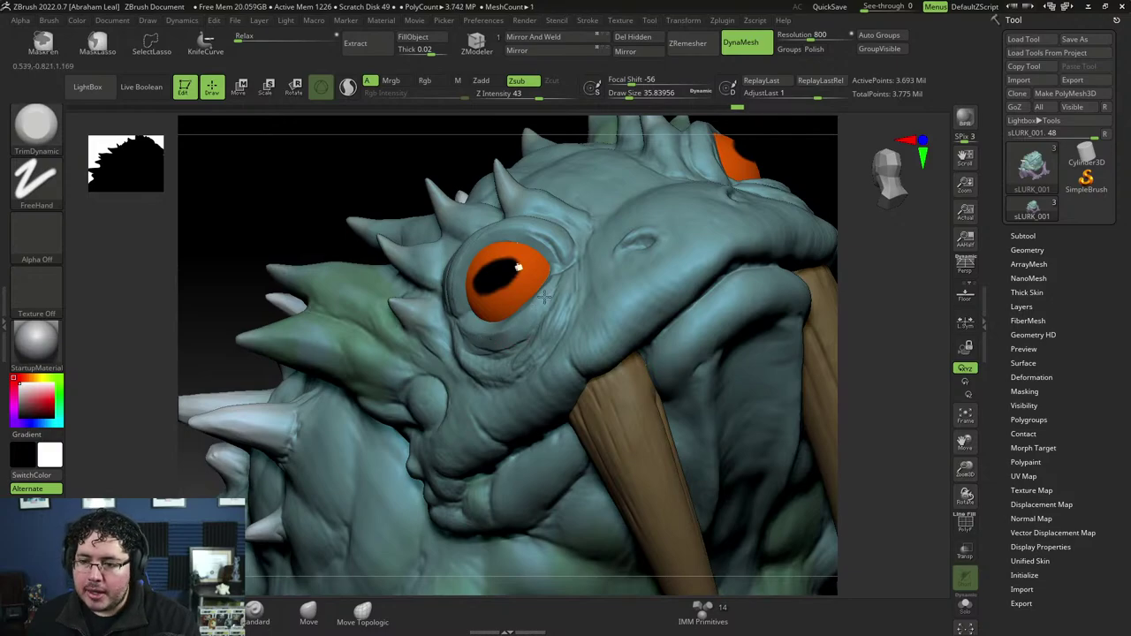
{"action": "left_click_drag", "start_coordinate": [831, 173], "coordinate": [525, 294]}
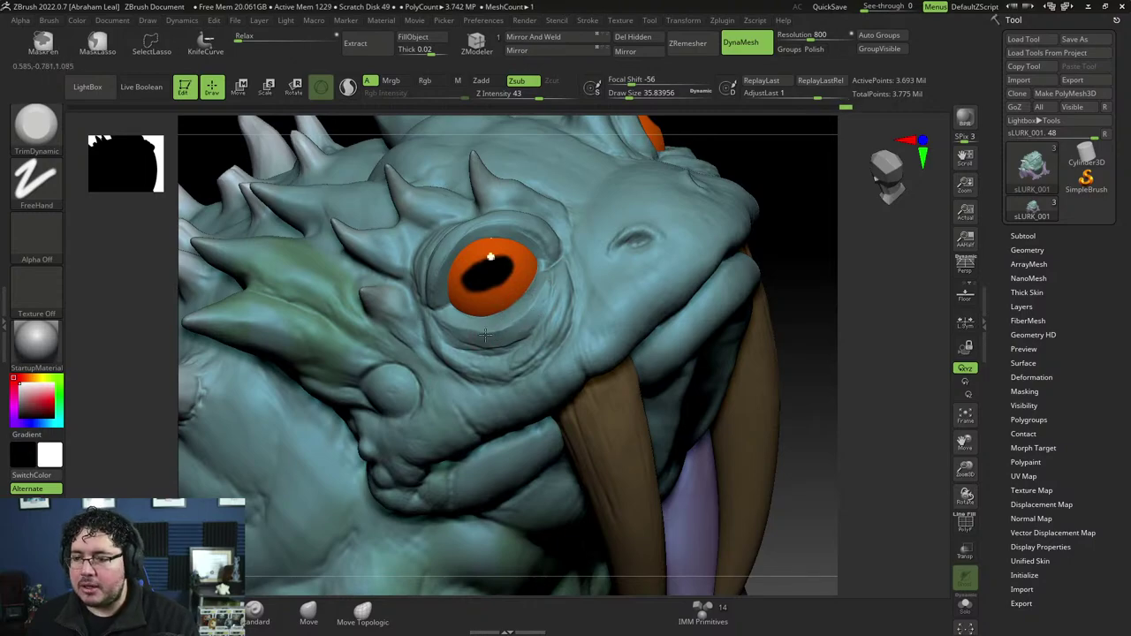
{"action": "mouse_move", "coordinate": [828, 197]}
{"action": "left_mouse_down"}
{"action": "mouse_move", "coordinate": [781, 233]}
{"action": "mouse_move", "coordinate": [811, 271]}
{"action": "mouse_move", "coordinate": [805, 318]}
{"action": "mouse_move", "coordinate": [735, 312]}
{"action": "left_mouse_up"}
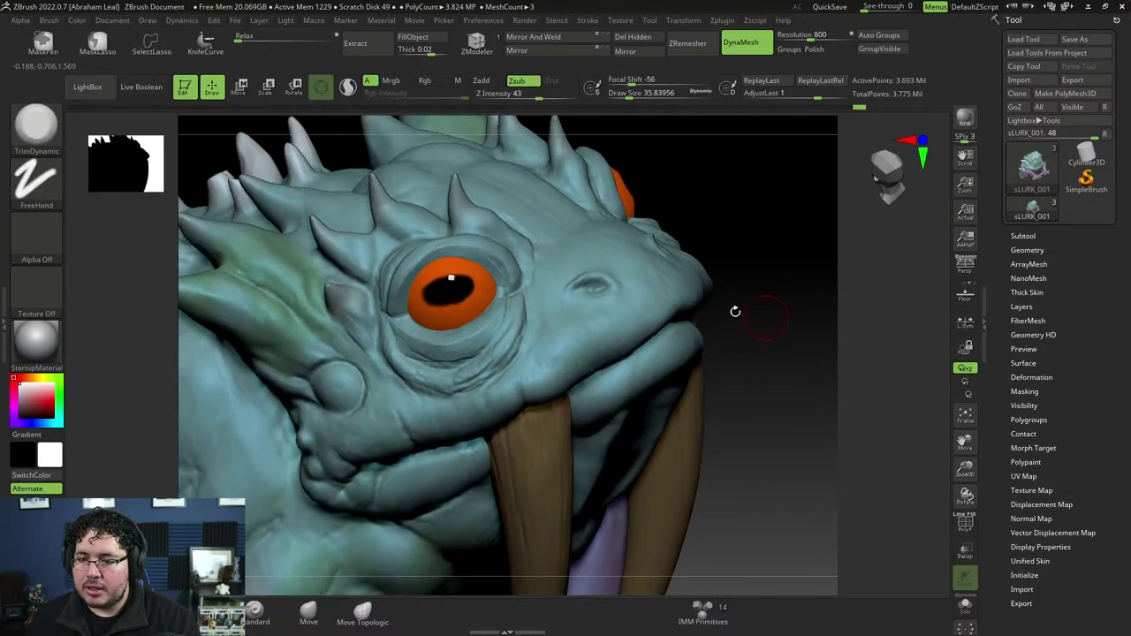
Step: Carve a nostril groove into the snout with DamStandard, then bring up the Start menu
{"action": "key", "text": "b"}
{"action": "key", "text": "d"}
{"action": "key", "text": "s"}
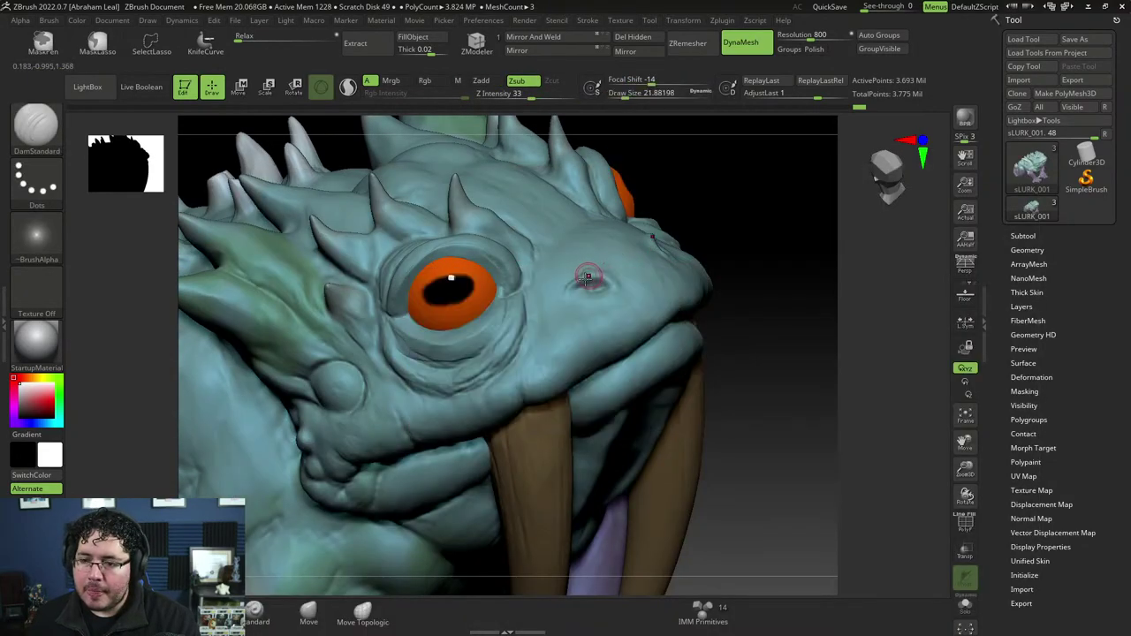
{"action": "left_click_drag", "start_coordinate": [587, 278], "coordinate": [599, 286]}
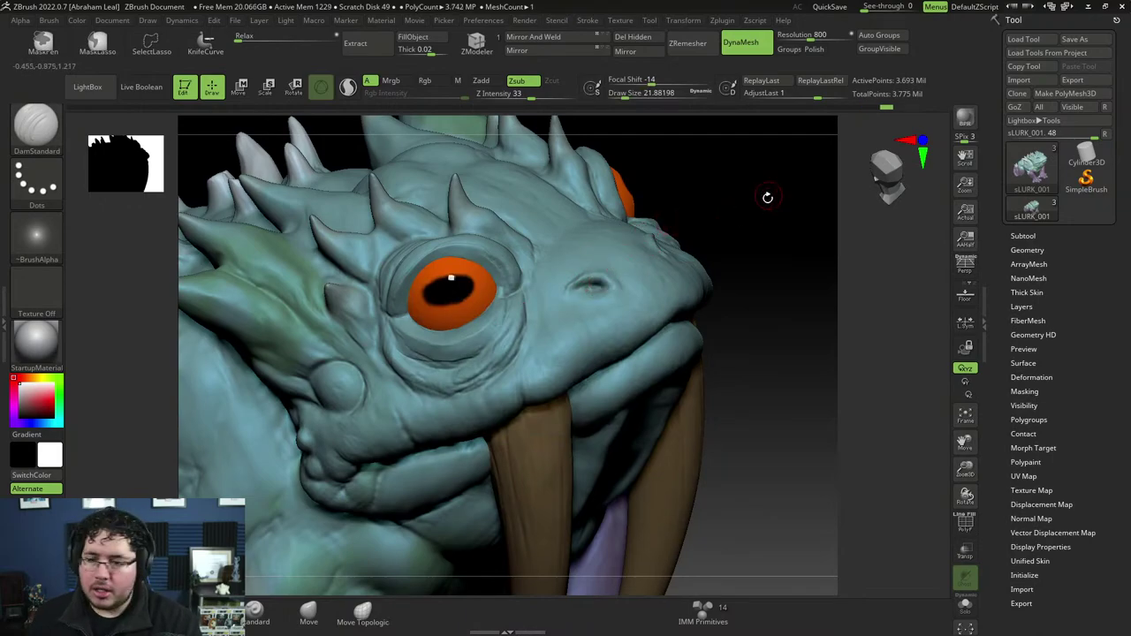
{"action": "left_click_drag", "start_coordinate": [768, 197], "coordinate": [742, 205]}
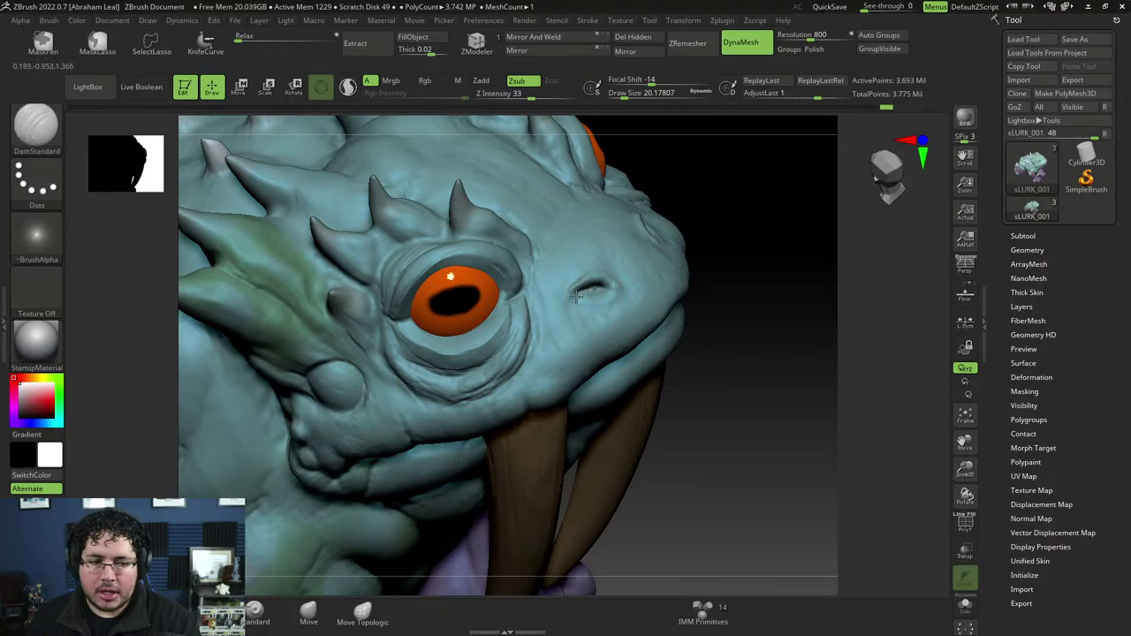
{"action": "key", "text": "ctrl+z"}
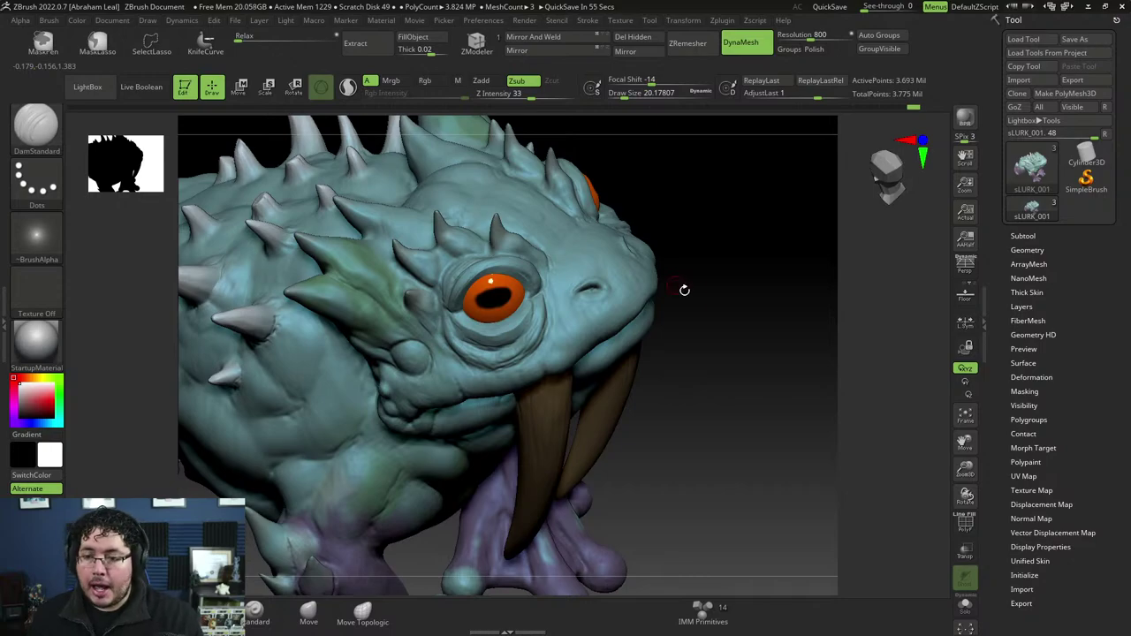
{"action": "mouse_move", "coordinate": [681, 291]}
{"action": "left_mouse_down"}
{"action": "mouse_move", "coordinate": [704, 346]}
{"action": "mouse_move", "coordinate": [763, 316]}
{"action": "left_mouse_up"}
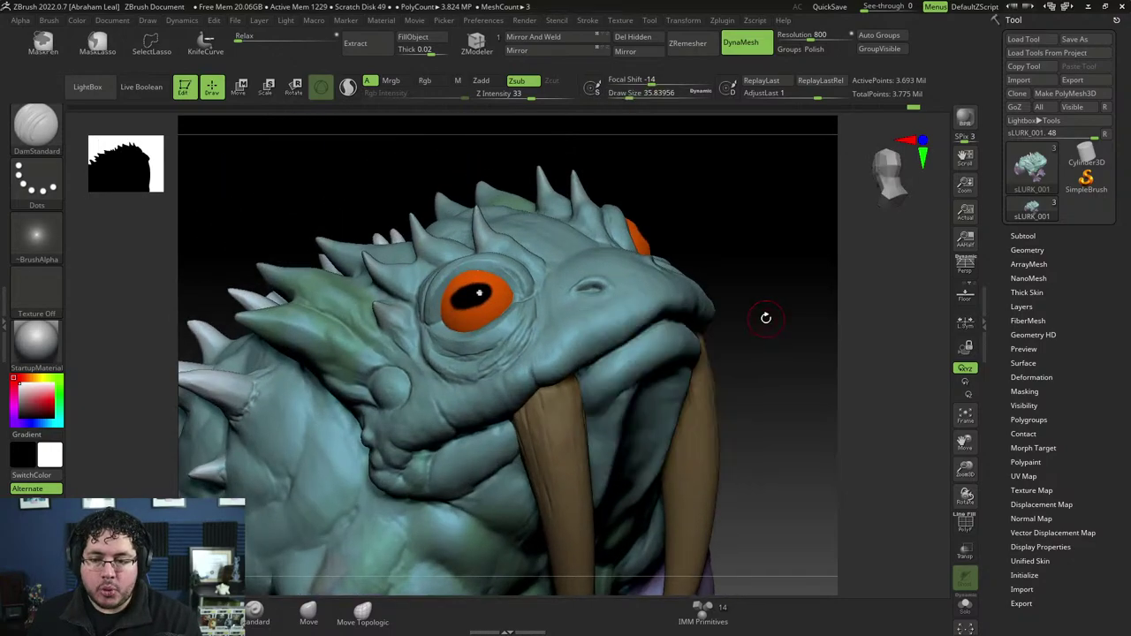
{"action": "key", "text": "super"}
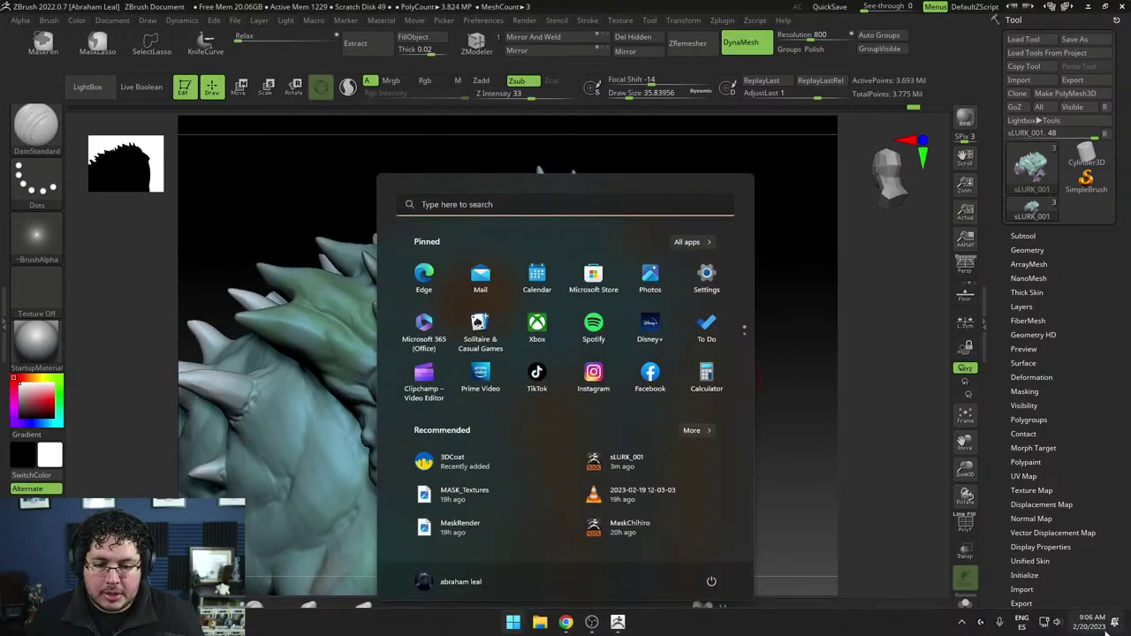
Step: Dismiss the calendar flyout and Start menu to return to the ZBrush canvas
{"action": "left_click", "coordinate": [1093, 622]}
{"action": "scroll", "coordinate": [1023, 495], "scroll_direction": "down", "scroll_amount": 2}
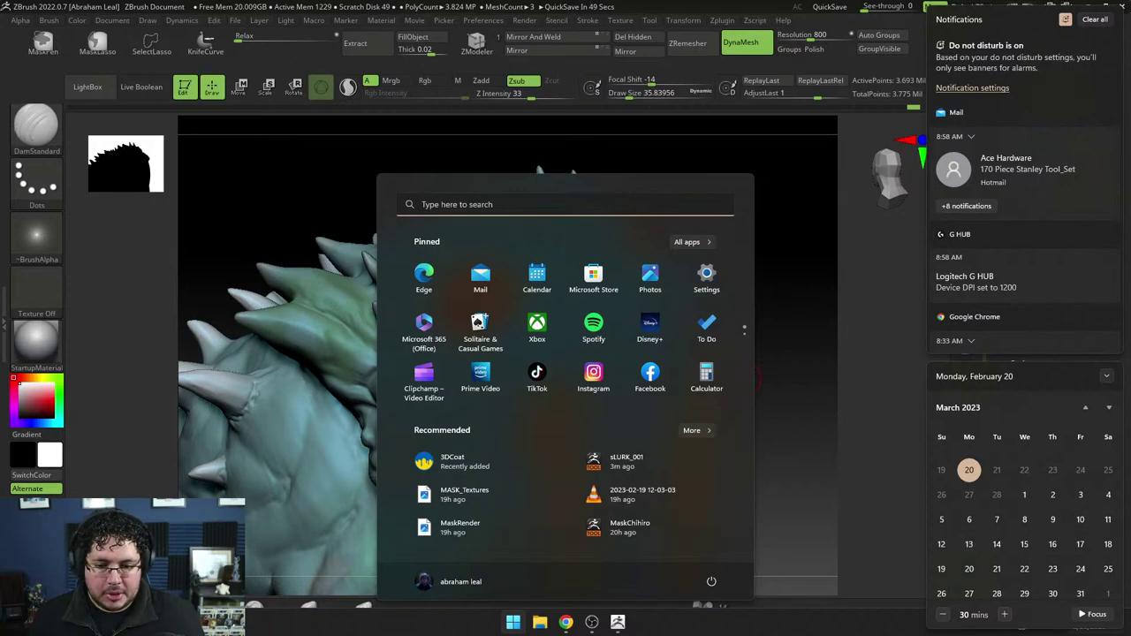
{"action": "left_click", "coordinate": [803, 247]}
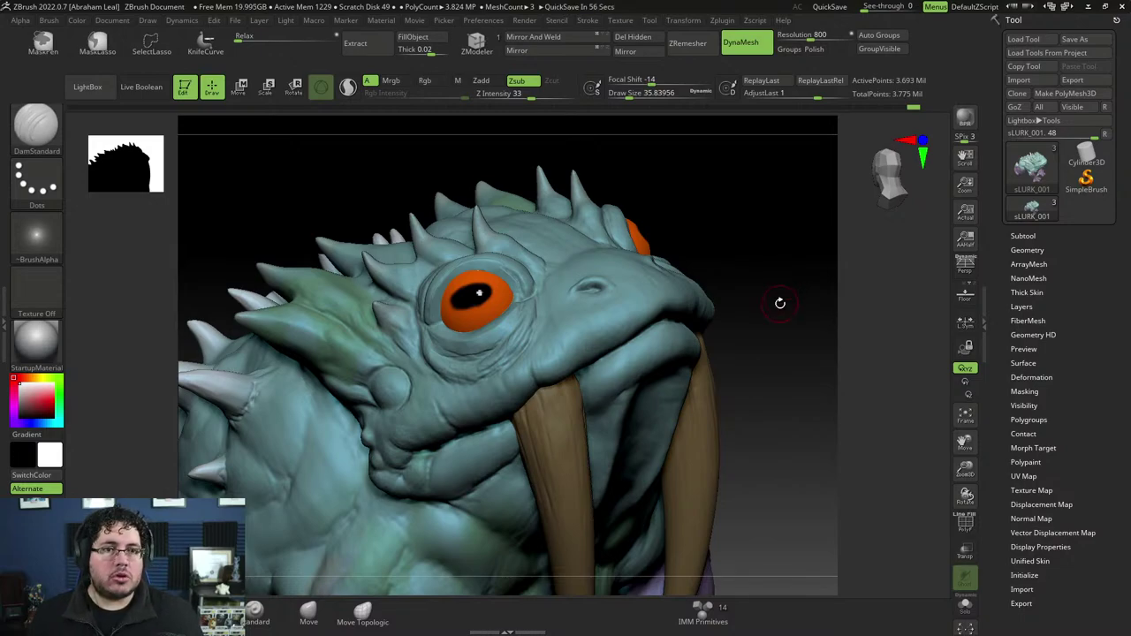
Step: Switch to ClayBuildup and build up the cheek fold below the eye
{"action": "mouse_move", "coordinate": [780, 337]}
{"action": "left_mouse_down"}
{"action": "mouse_move", "coordinate": [809, 356]}
{"action": "mouse_move", "coordinate": [804, 374]}
{"action": "mouse_move", "coordinate": [803, 323]}
{"action": "mouse_move", "coordinate": [588, 284]}
{"action": "left_mouse_up"}
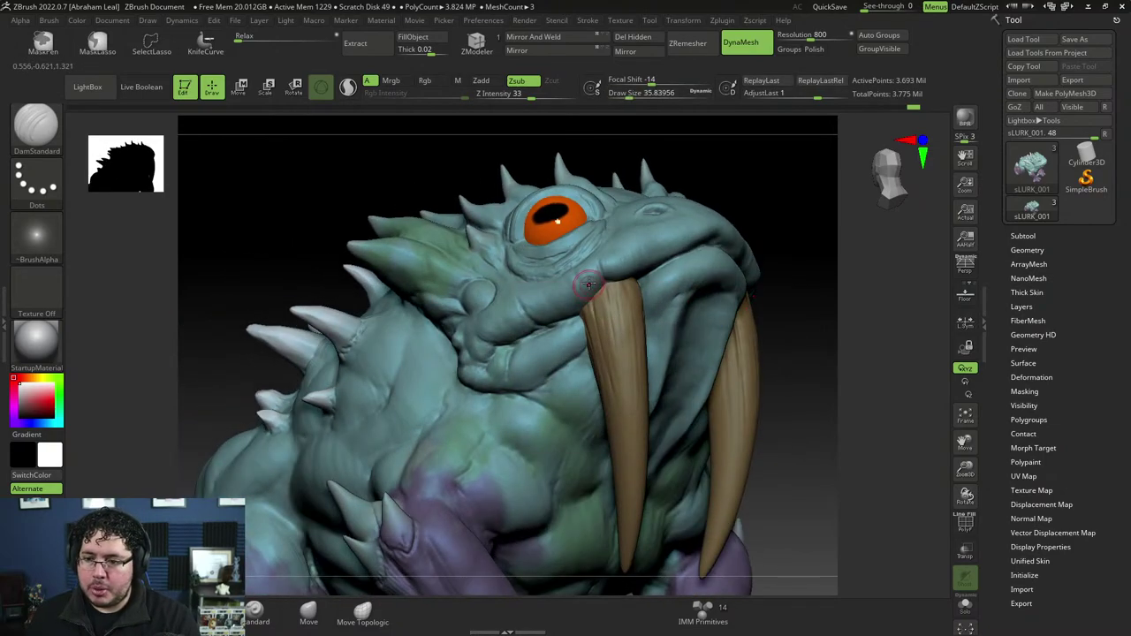
{"action": "key", "text": "shift"}
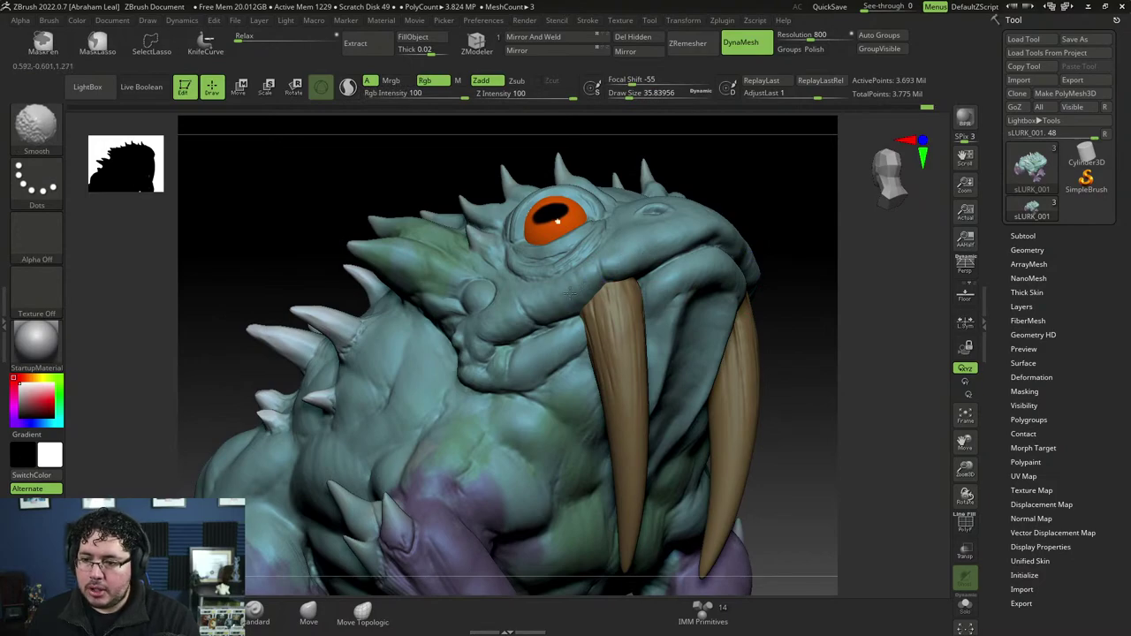
{"action": "key", "text": "space"}
{"action": "key", "text": "b"}
{"action": "key", "text": "c"}
{"action": "key", "text": "b"}
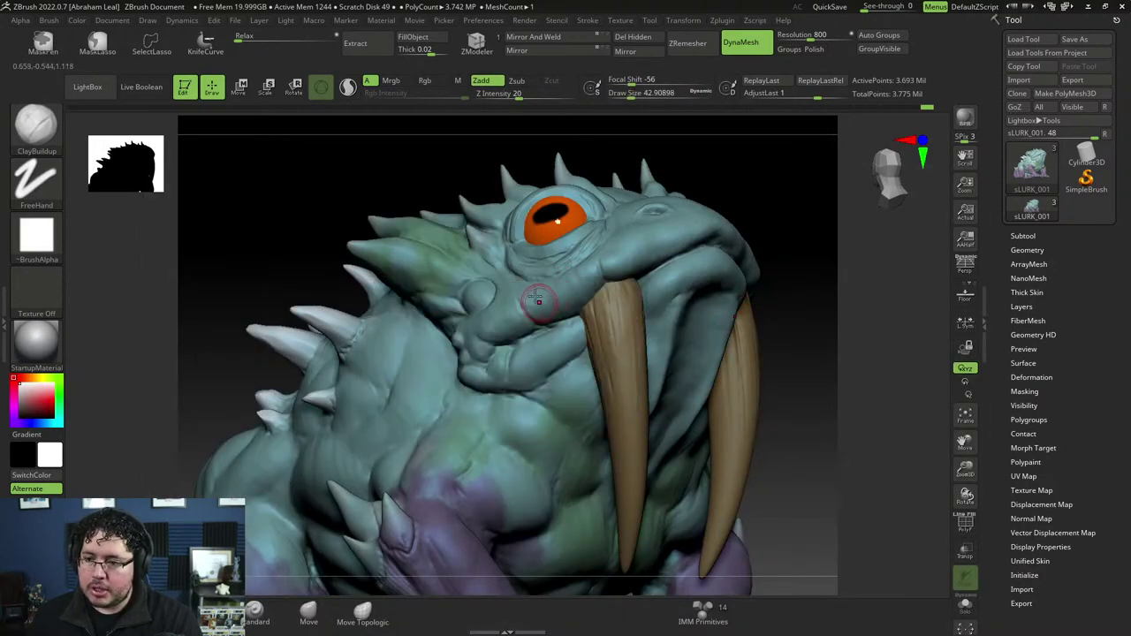
{"action": "left_click_drag", "start_coordinate": [537, 300], "coordinate": [550, 298]}
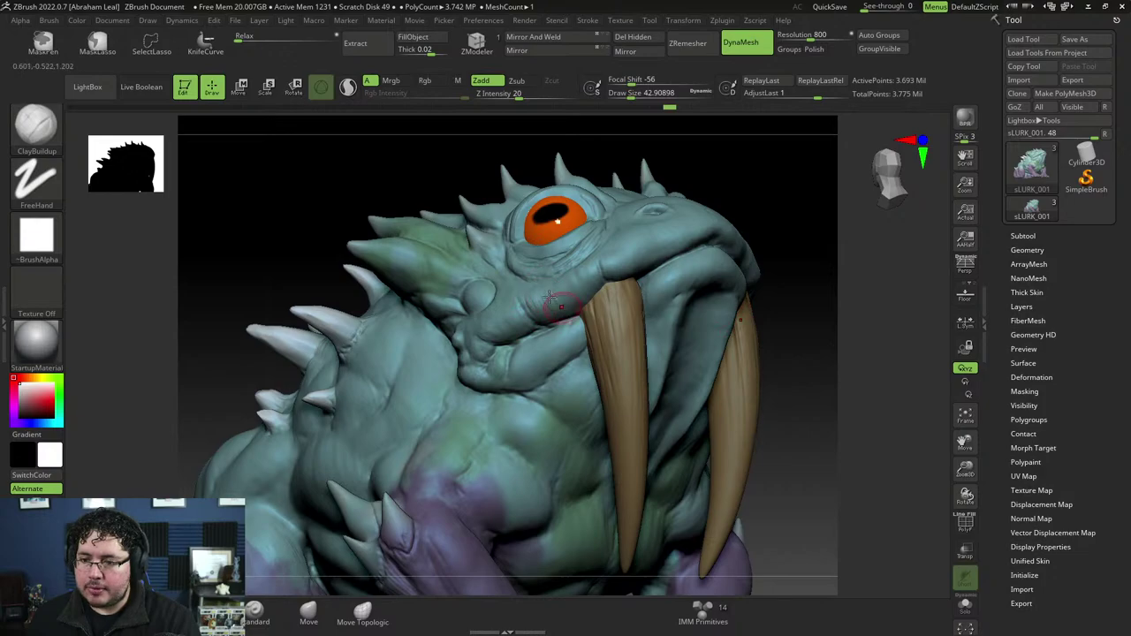
{"action": "mouse_move", "coordinate": [778, 292]}
{"action": "left_mouse_down"}
{"action": "mouse_move", "coordinate": [803, 310]}
{"action": "mouse_move", "coordinate": [769, 273]}
{"action": "mouse_move", "coordinate": [766, 207]}
{"action": "mouse_move", "coordinate": [816, 239]}
{"action": "mouse_move", "coordinate": [825, 404]}
{"action": "mouse_move", "coordinate": [783, 326]}
{"action": "mouse_move", "coordinate": [698, 485]}
{"action": "mouse_move", "coordinate": [713, 381]}
{"action": "mouse_move", "coordinate": [478, 382]}
{"action": "mouse_move", "coordinate": [439, 318]}
{"action": "left_mouse_up"}
{"action": "key", "text": "space"}
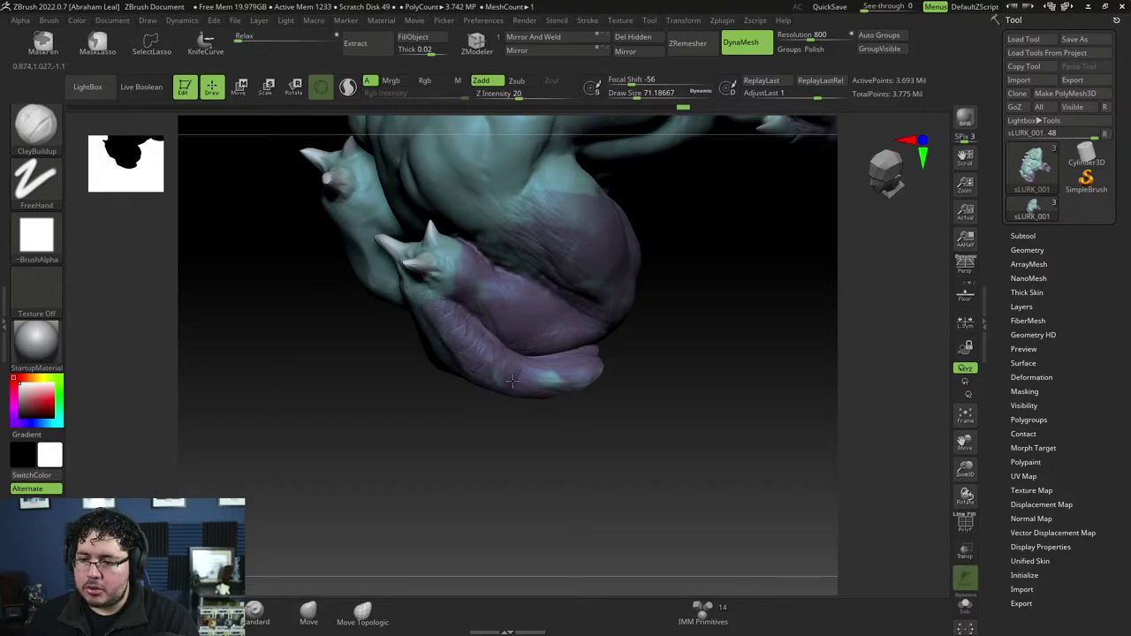
Step: Orbit under the foot to the purple toe and smooth the knob on its tip
{"action": "left_click_drag", "start_coordinate": [599, 398], "coordinate": [569, 353]}
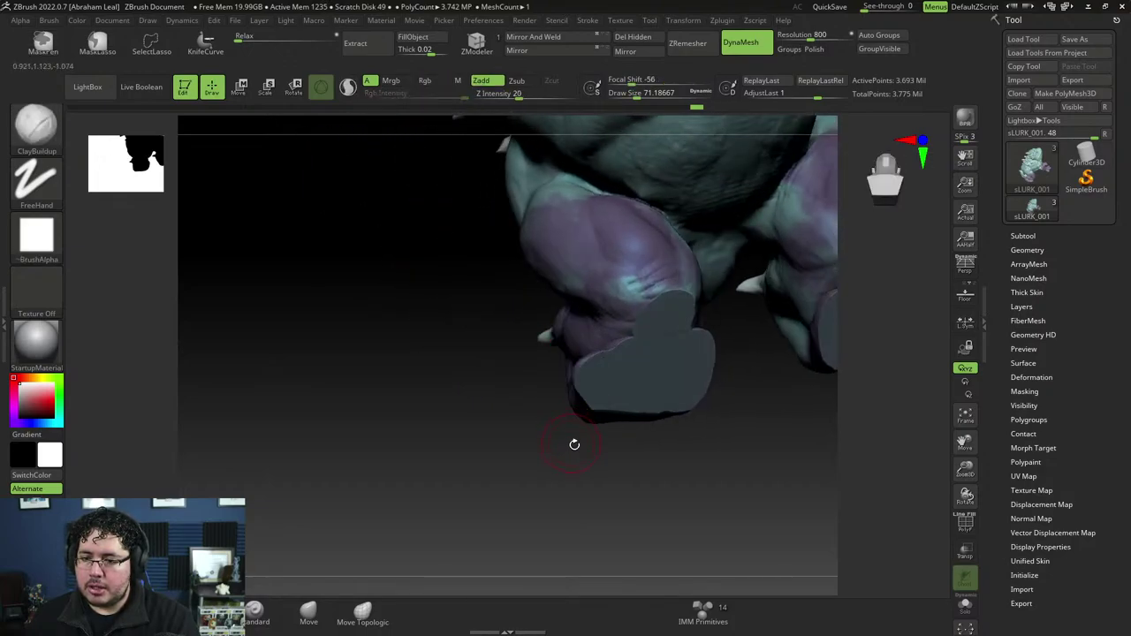
{"action": "mouse_move", "coordinate": [574, 444]}
{"action": "left_mouse_down"}
{"action": "mouse_move", "coordinate": [588, 374]}
{"action": "mouse_move", "coordinate": [636, 454]}
{"action": "mouse_move", "coordinate": [556, 310]}
{"action": "left_mouse_up"}
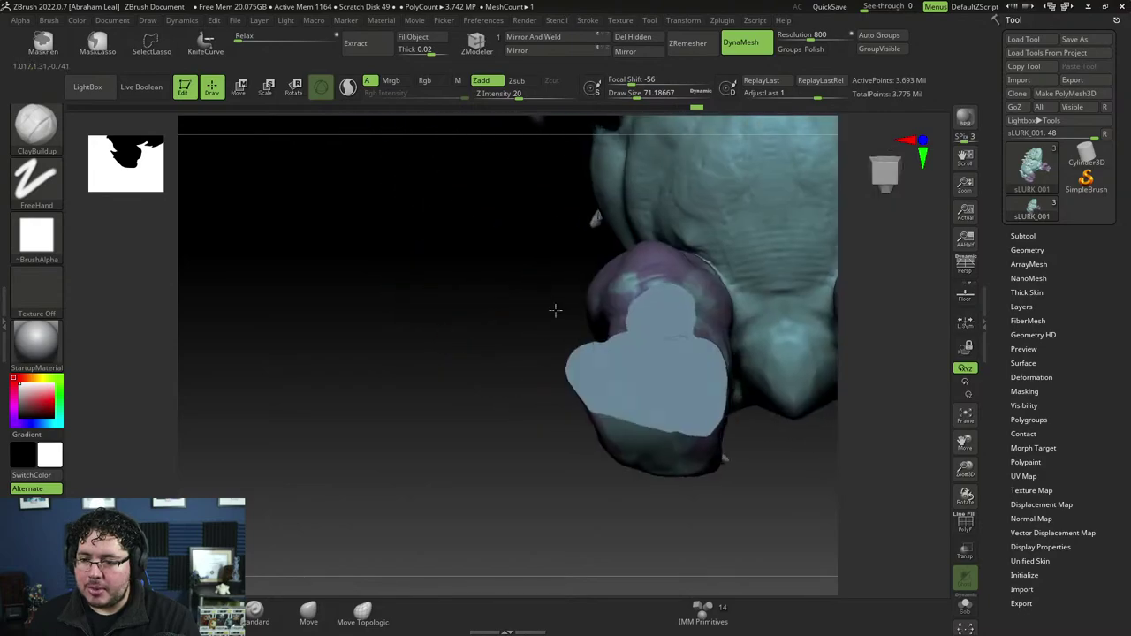
{"action": "left_click_drag", "start_coordinate": [589, 371], "coordinate": [579, 358]}
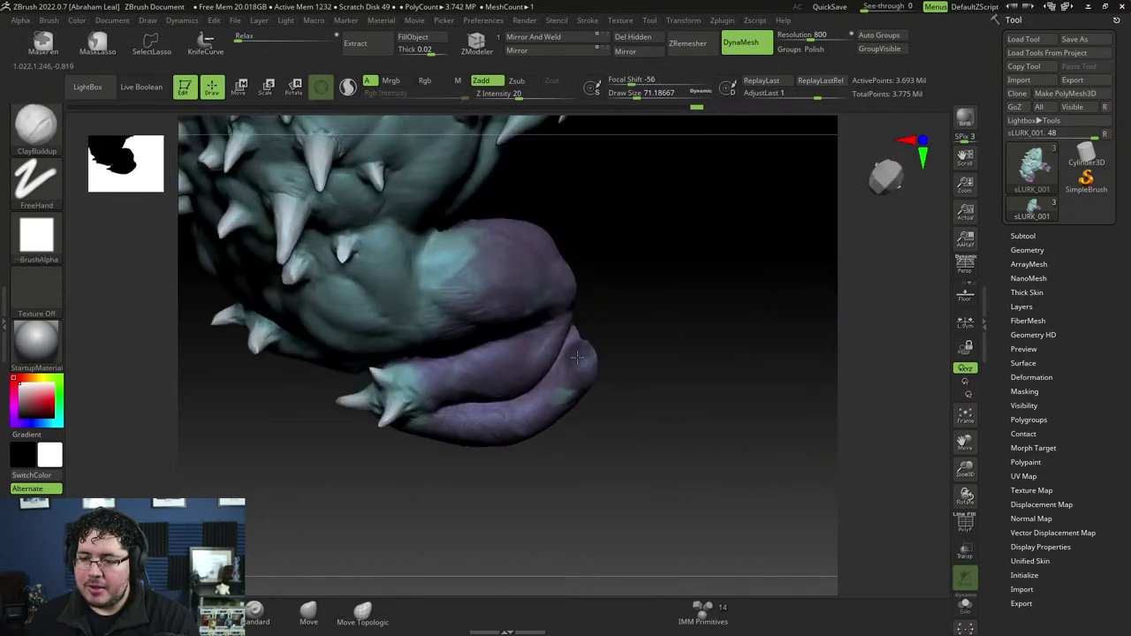
{"action": "left_click_drag", "start_coordinate": [641, 373], "coordinate": [642, 406]}
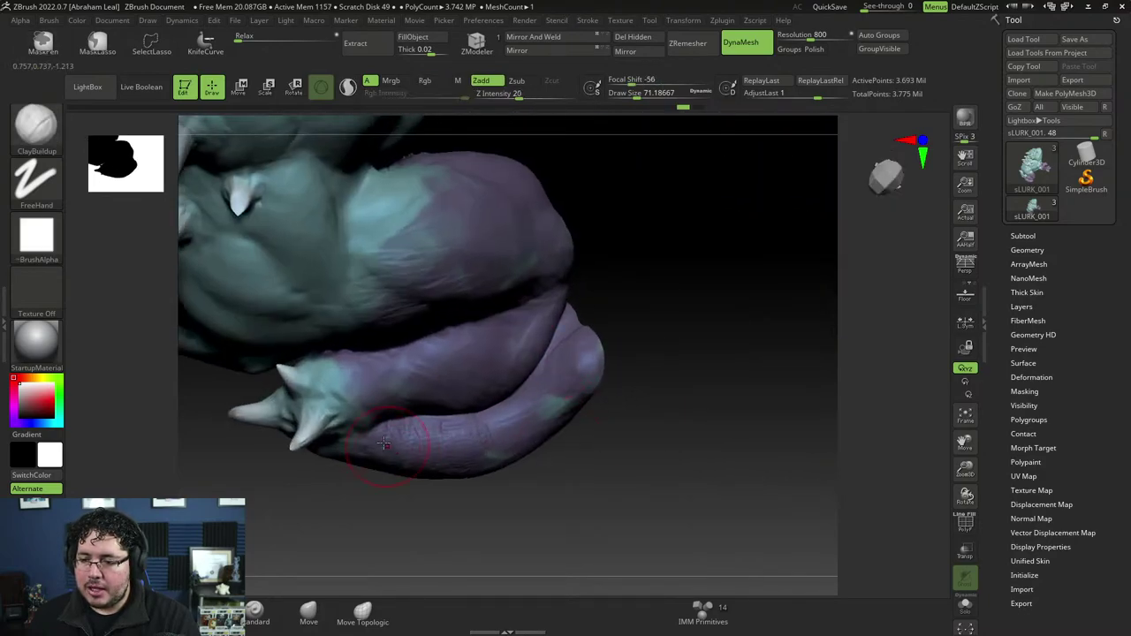
{"action": "key", "text": "shift"}
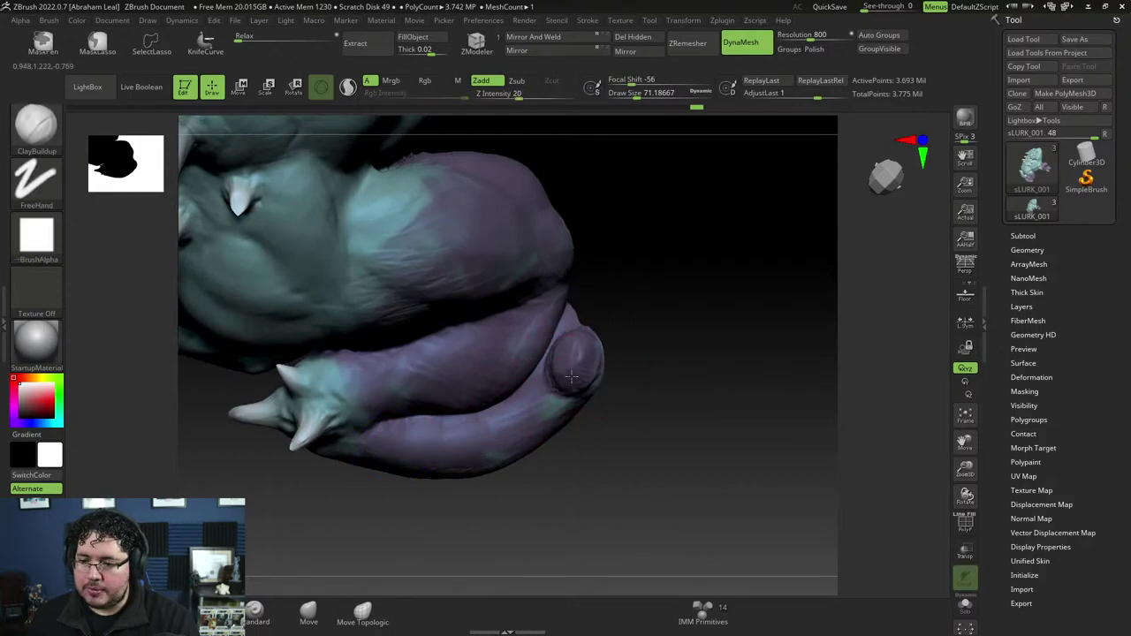
{"action": "left_click_drag", "start_coordinate": [572, 377], "coordinate": [633, 397], "text": "shift"}
{"action": "mouse_move", "coordinate": [627, 347]}
{"action": "left_mouse_down"}
{"action": "mouse_move", "coordinate": [614, 422]}
{"action": "mouse_move", "coordinate": [580, 374]}
{"action": "left_mouse_up"}
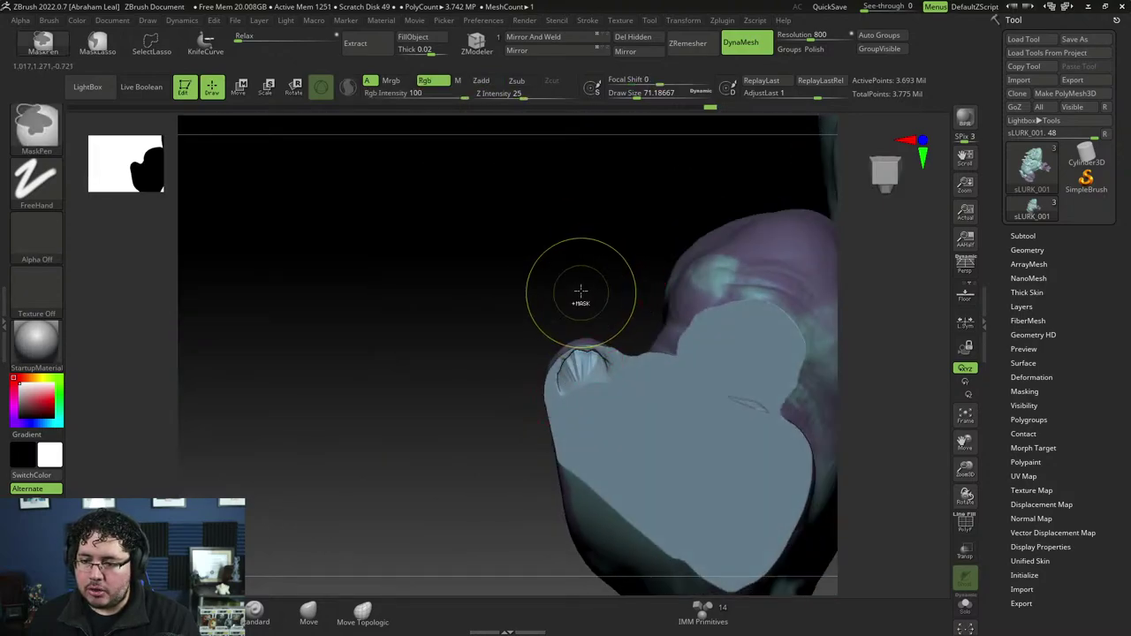
{"action": "mouse_move", "coordinate": [589, 295]}
{"action": "left_mouse_down"}
{"action": "mouse_move", "coordinate": [677, 371]}
{"action": "mouse_move", "coordinate": [669, 356]}
{"action": "left_mouse_up"}
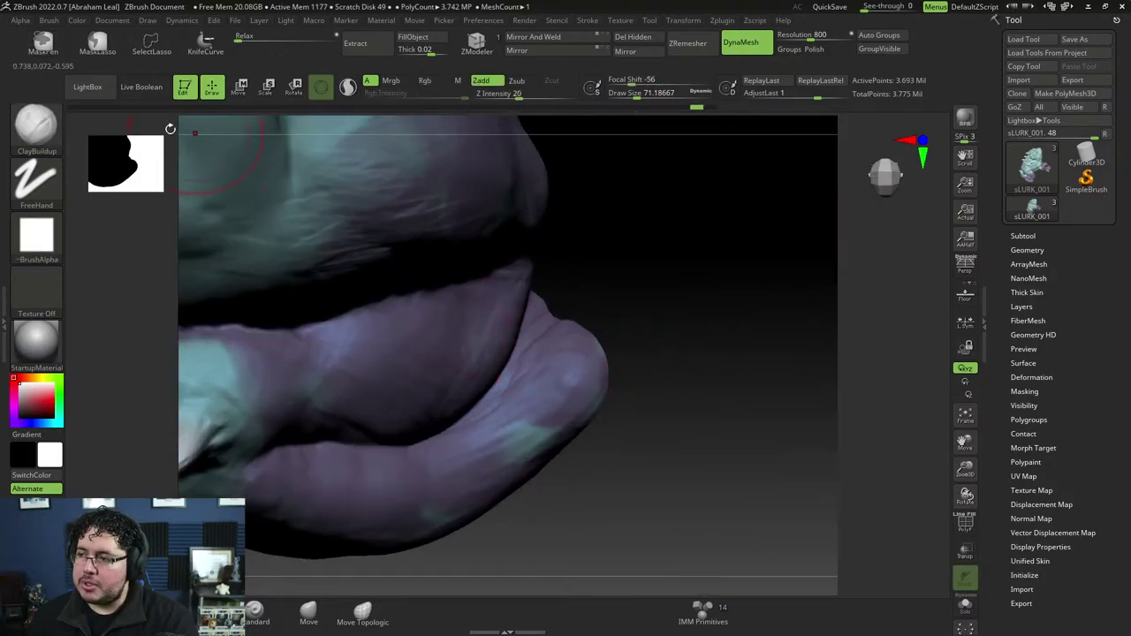
Step: Build up a nail-like ridge on the toe tip, then raise the brush size to about 29
{"action": "left_click", "coordinate": [48, 19]}
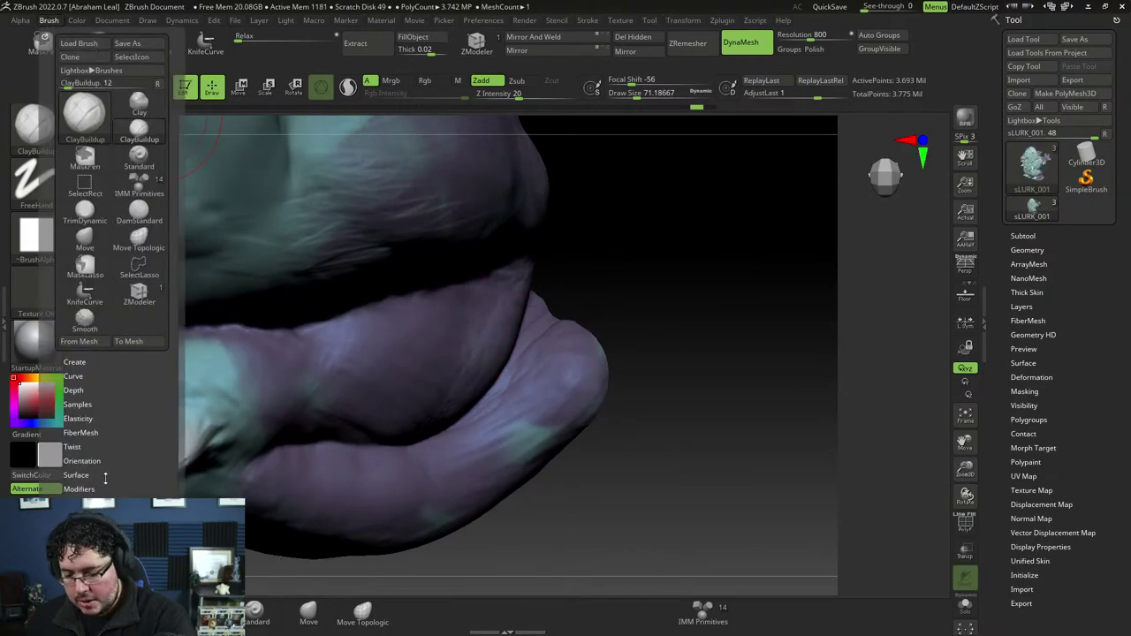
{"action": "scroll", "coordinate": [111, 266], "scroll_direction": "down", "scroll_amount": 1}
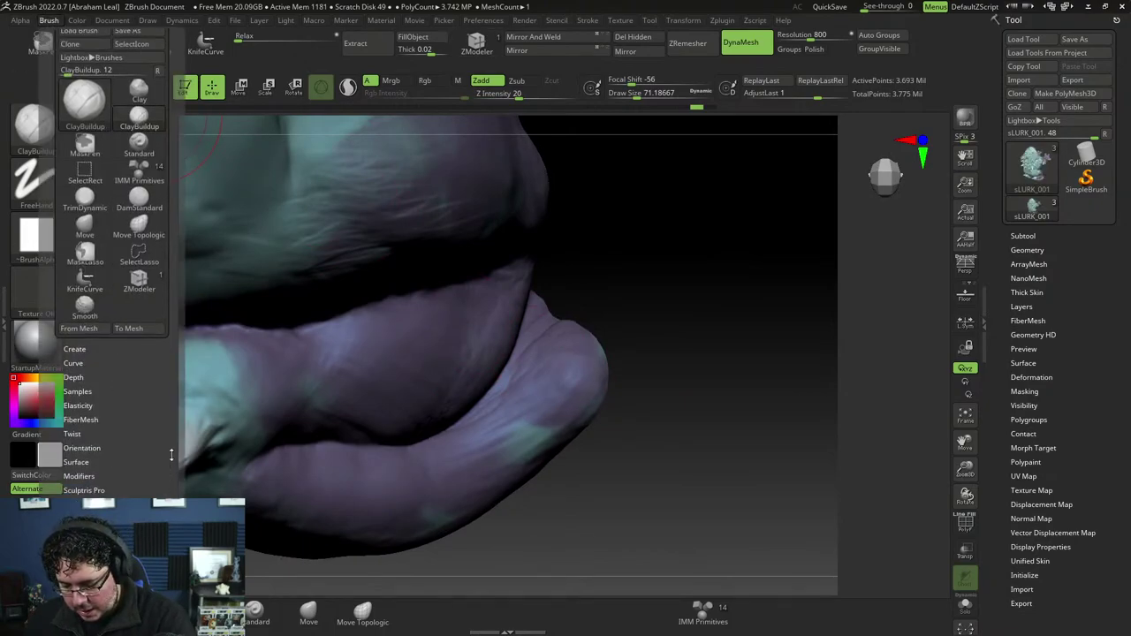
{"action": "scroll", "coordinate": [110, 265], "scroll_direction": "down", "scroll_amount": 4}
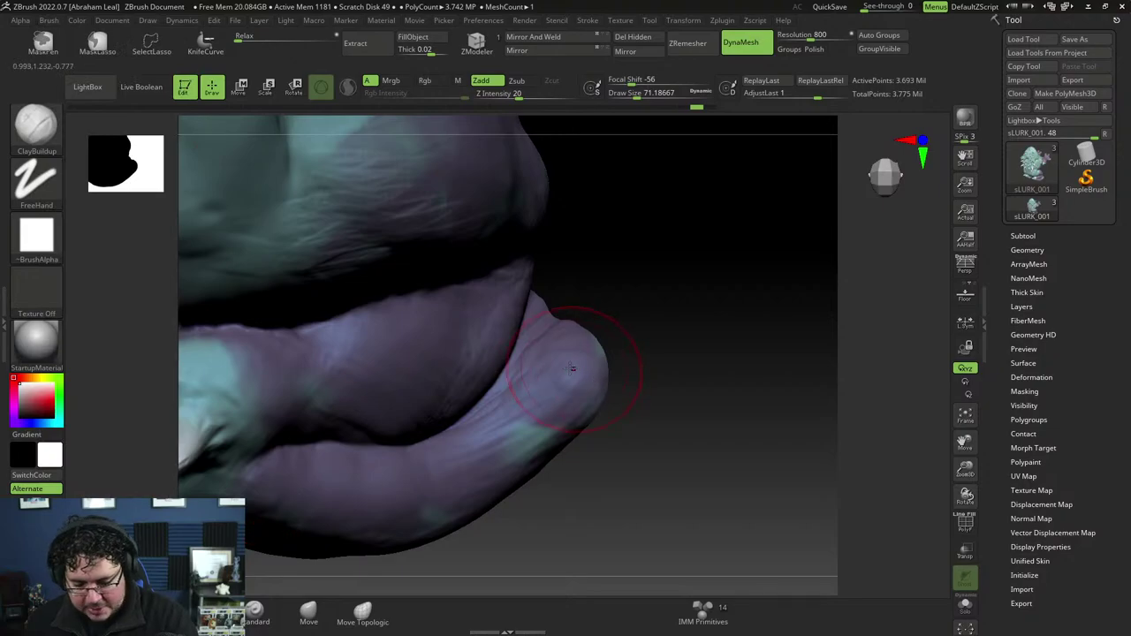
{"action": "mouse_move", "coordinate": [570, 371]}
{"action": "left_mouse_down"}
{"action": "mouse_move", "coordinate": [541, 380]}
{"action": "mouse_move", "coordinate": [539, 362]}
{"action": "mouse_move", "coordinate": [553, 389]}
{"action": "mouse_move", "coordinate": [599, 385]}
{"action": "mouse_move", "coordinate": [462, 527]}
{"action": "mouse_move", "coordinate": [578, 497]}
{"action": "left_mouse_up"}
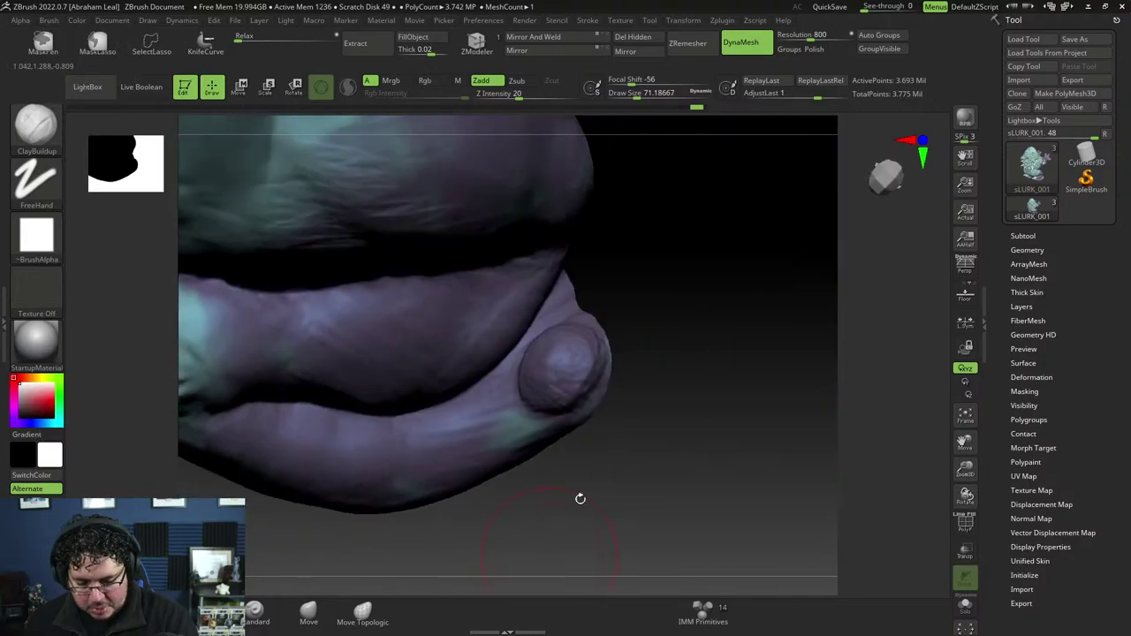
{"action": "key", "text": "space"}
{"action": "key", "text": "space"}
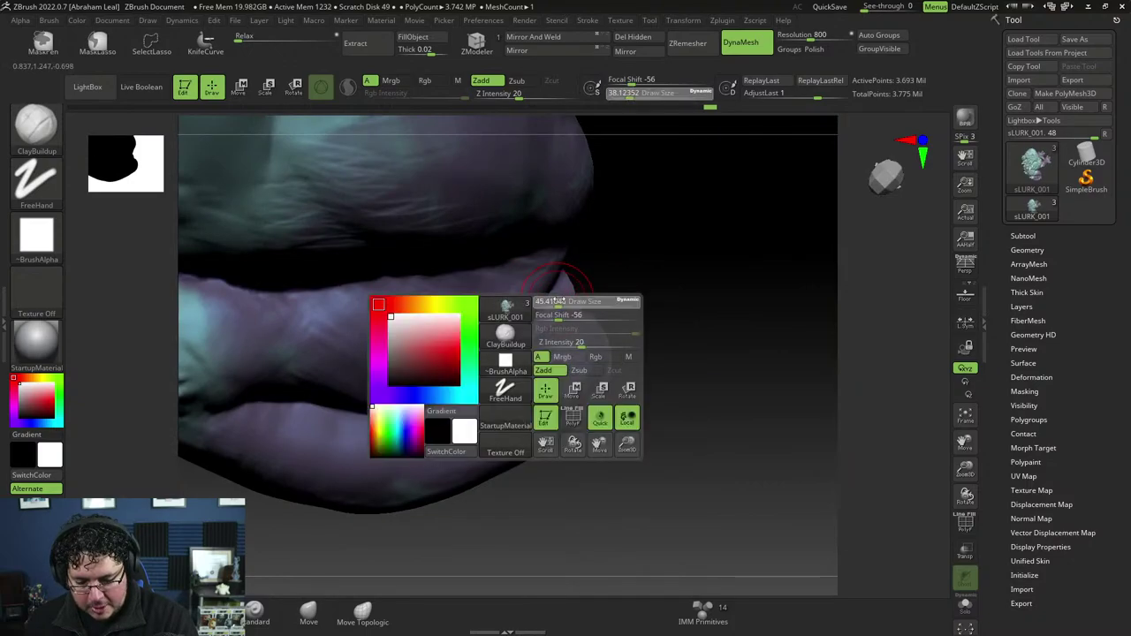
{"action": "key", "text": "space"}
{"action": "left_click_drag", "start_coordinate": [545, 291], "coordinate": [559, 284]}
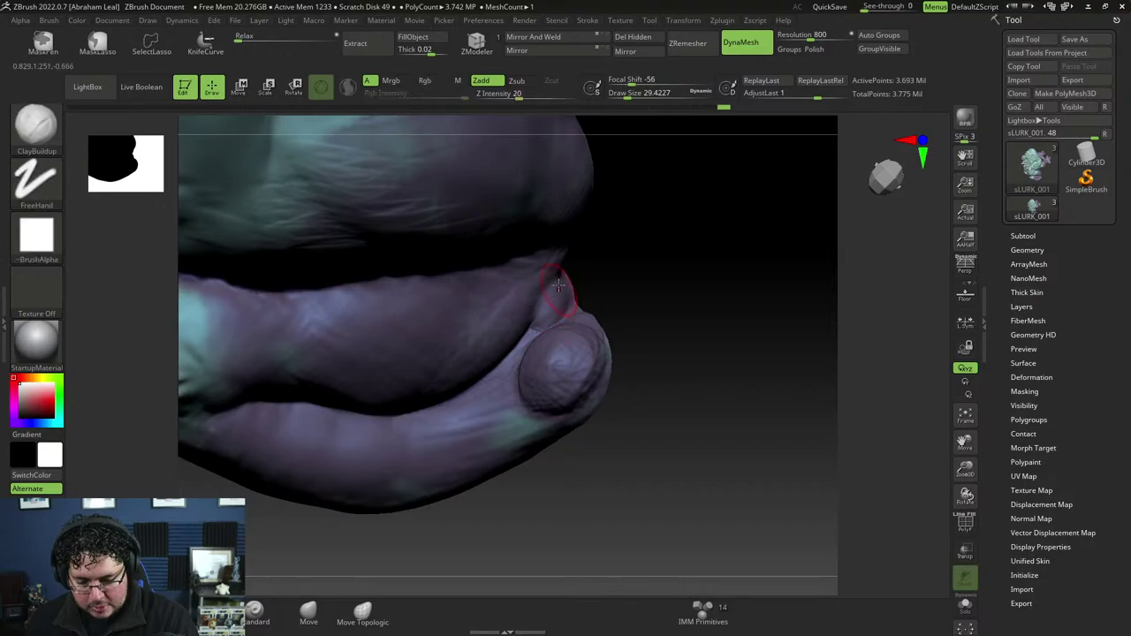
Step: Smooth the lump beside the toenail and switch to TrimDynamic in Zsub mode
{"action": "right_click_drag", "start_coordinate": [554, 306], "coordinate": [583, 322]}
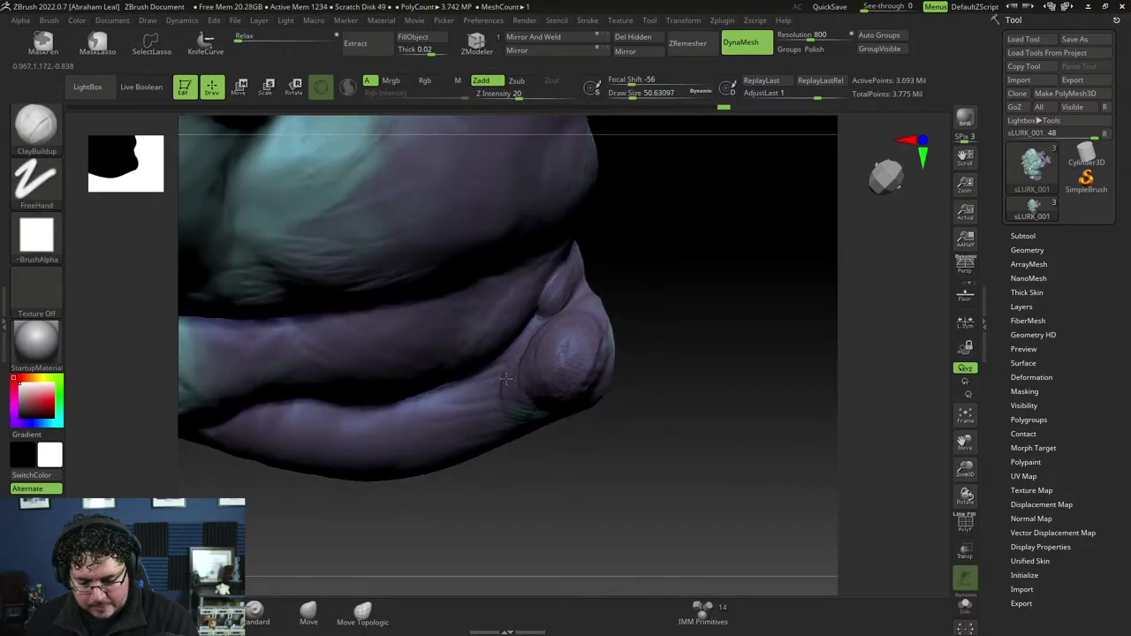
{"action": "left_click_drag", "start_coordinate": [526, 389], "coordinate": [575, 359], "text": "shift"}
{"action": "mouse_move", "coordinate": [629, 331]}
{"action": "left_mouse_down"}
{"action": "mouse_move", "coordinate": [677, 386]}
{"action": "mouse_move", "coordinate": [677, 336]}
{"action": "mouse_move", "coordinate": [686, 373]}
{"action": "left_mouse_up"}
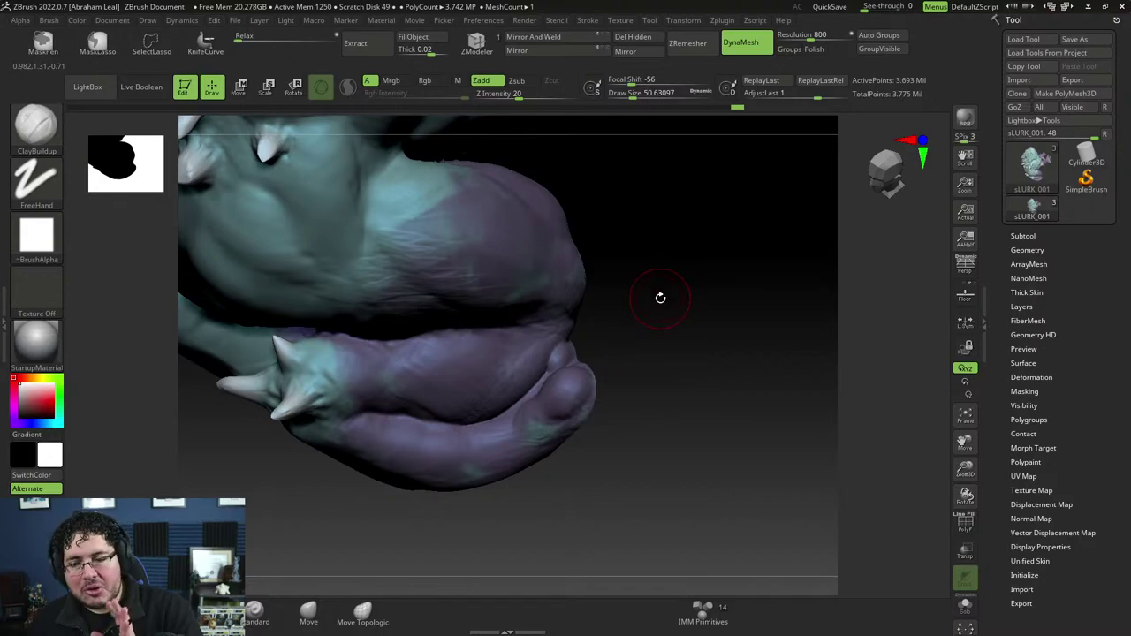
{"action": "left_click_drag", "start_coordinate": [661, 297], "coordinate": [711, 436]}
{"action": "key", "text": "b"}
{"action": "key", "text": "t"}
{"action": "key", "text": "d"}
{"action": "key", "text": "space"}
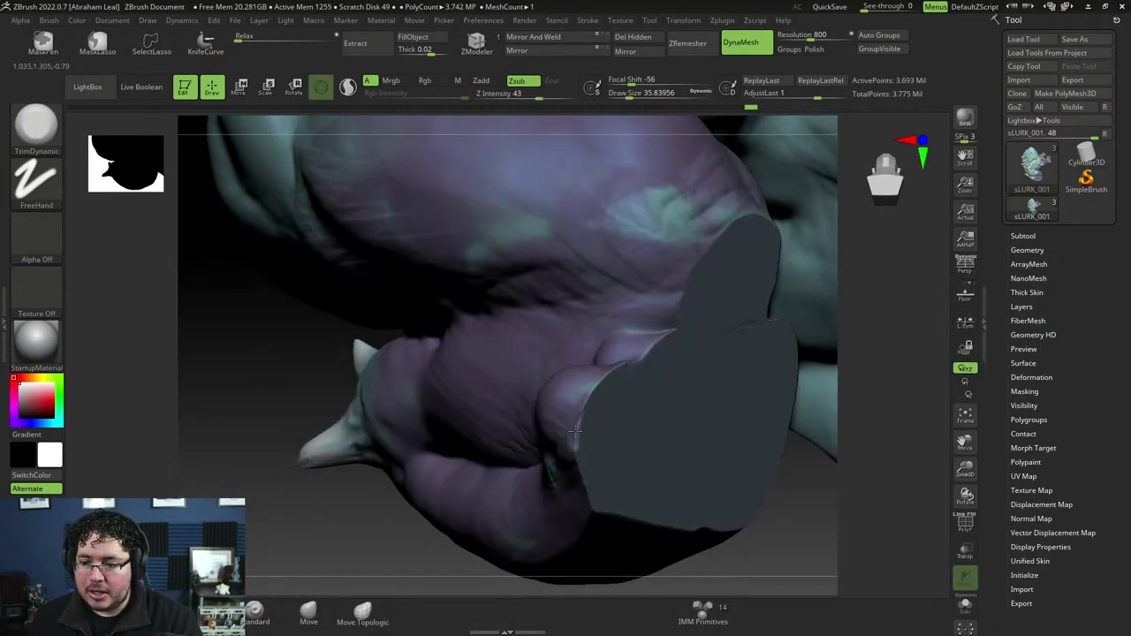
Step: Trim a sharper crease along the lower toe fold beside the nail, reviewing it from several angles
{"action": "left_click_drag", "start_coordinate": [580, 469], "coordinate": [579, 475]}
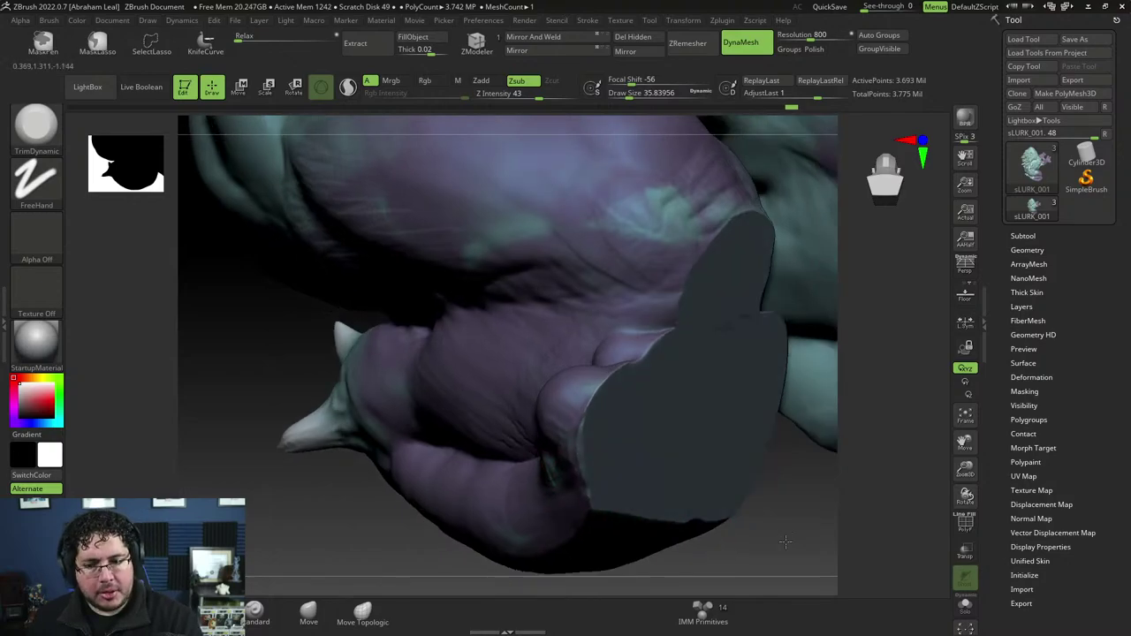
{"action": "mouse_move", "coordinate": [599, 520]}
{"action": "left_mouse_down"}
{"action": "mouse_move", "coordinate": [597, 379]}
{"action": "mouse_move", "coordinate": [530, 449]}
{"action": "left_mouse_up"}
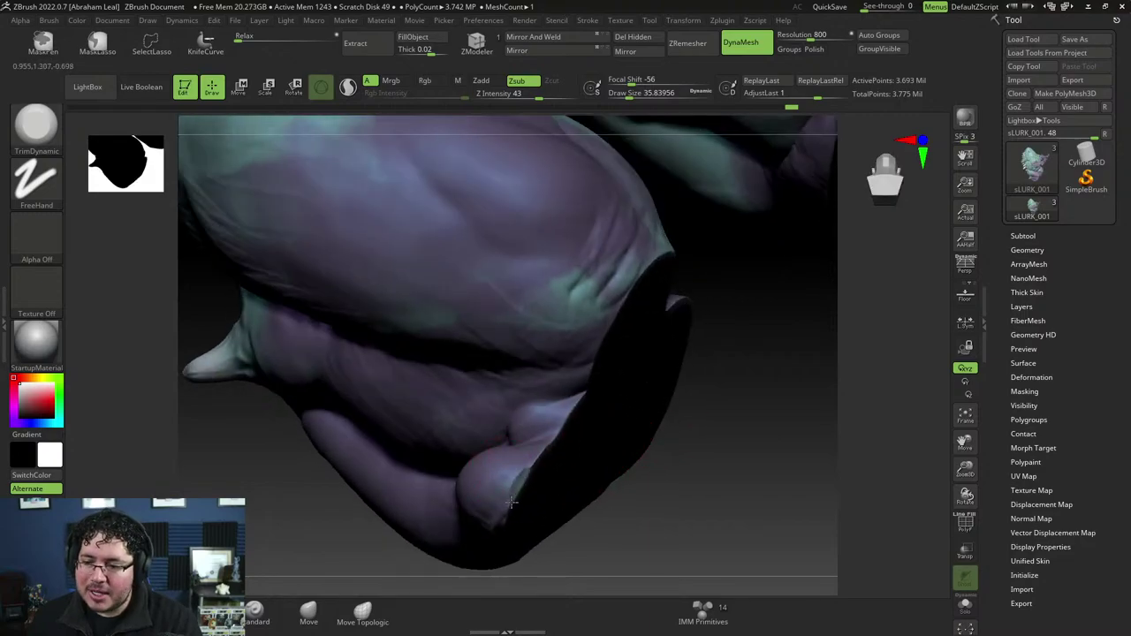
{"action": "left_click_drag", "start_coordinate": [533, 458], "coordinate": [540, 442]}
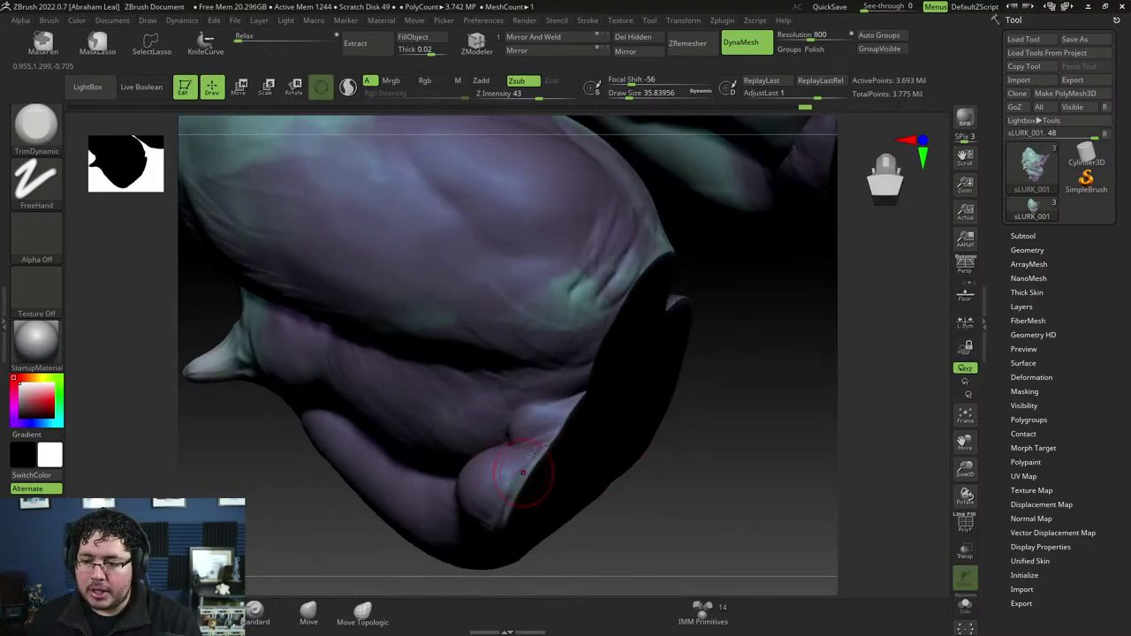
{"action": "mouse_move", "coordinate": [502, 500]}
{"action": "left_mouse_down"}
{"action": "mouse_move", "coordinate": [533, 538]}
{"action": "mouse_move", "coordinate": [725, 301]}
{"action": "mouse_move", "coordinate": [493, 444]}
{"action": "left_mouse_up"}
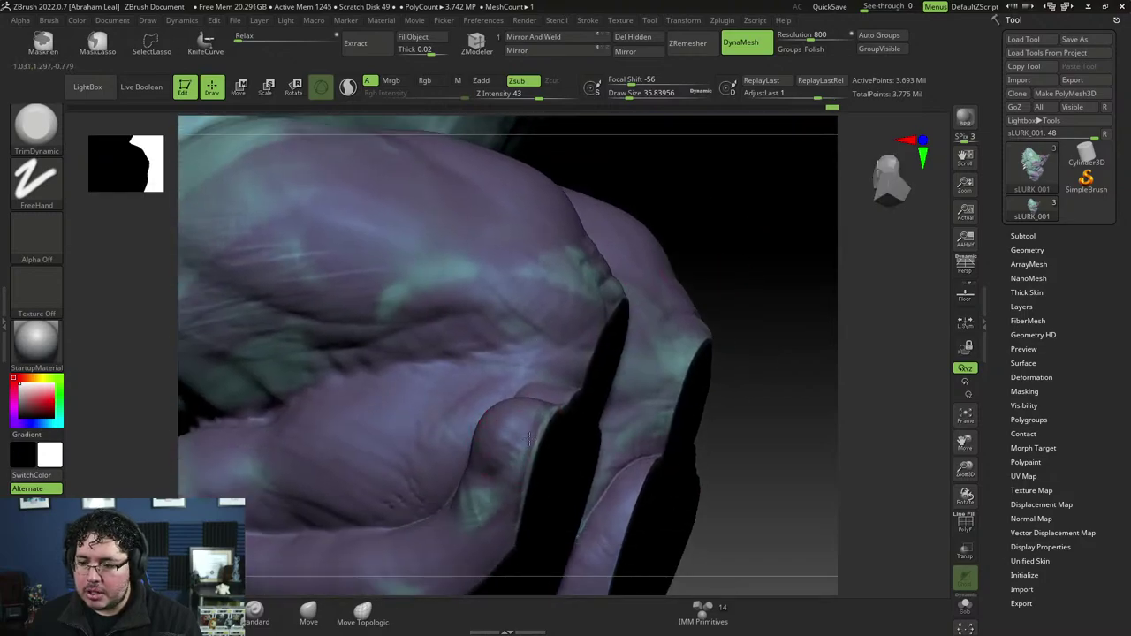
{"action": "left_click_drag", "start_coordinate": [521, 506], "coordinate": [547, 430]}
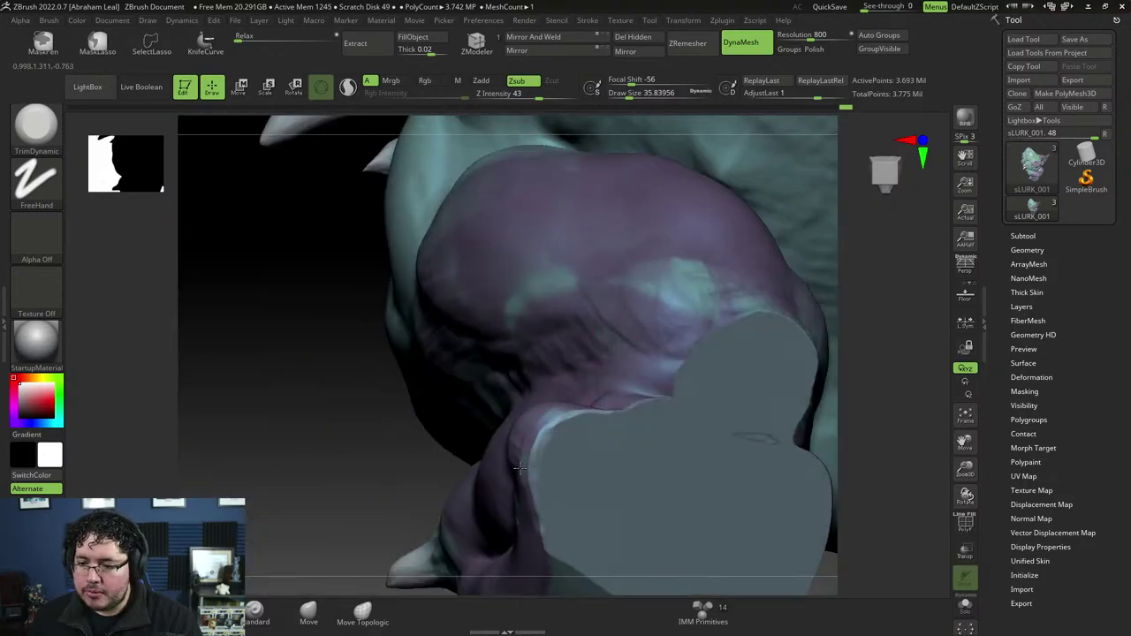
{"action": "left_click_drag", "start_coordinate": [517, 495], "coordinate": [434, 445]}
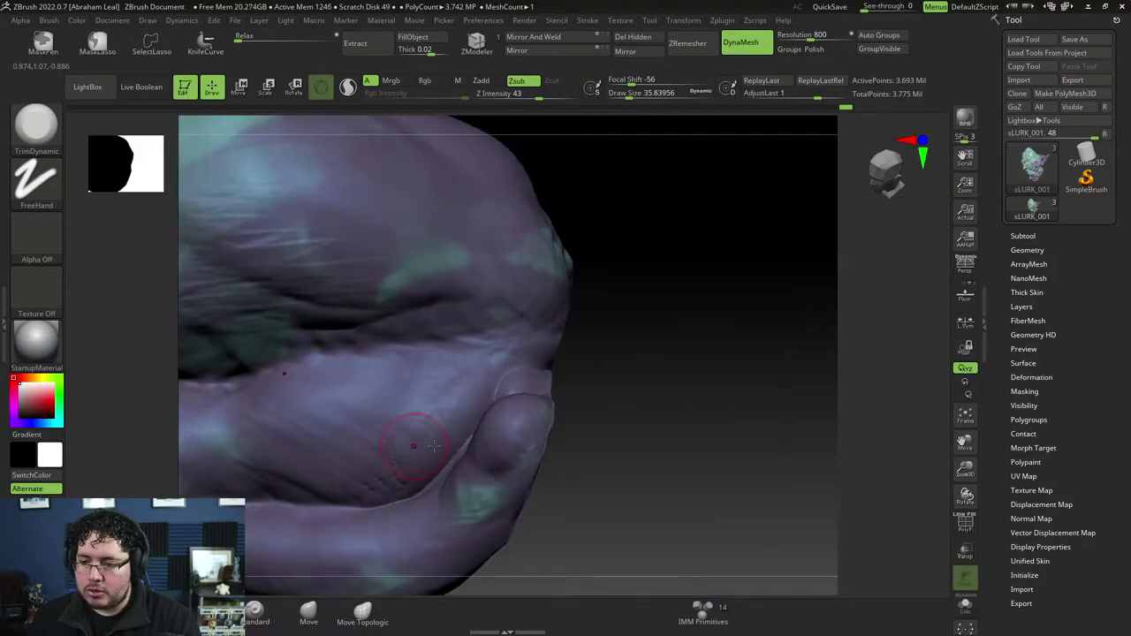
{"action": "left_click_drag", "start_coordinate": [546, 484], "coordinate": [558, 455]}
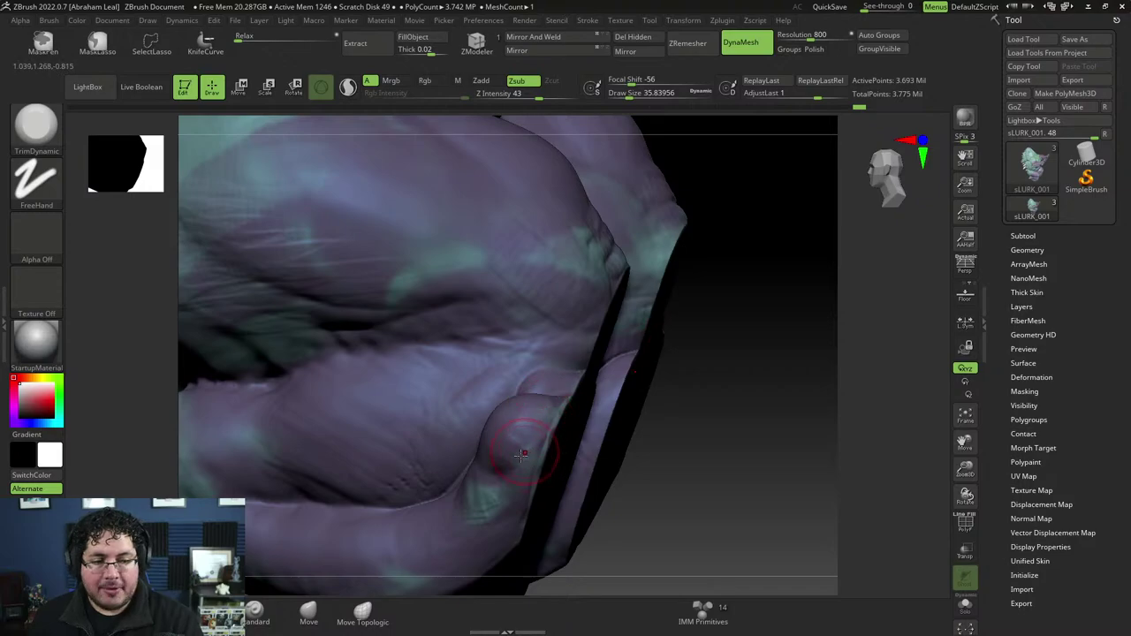
{"action": "left_click_drag", "start_coordinate": [746, 392], "coordinate": [714, 390]}
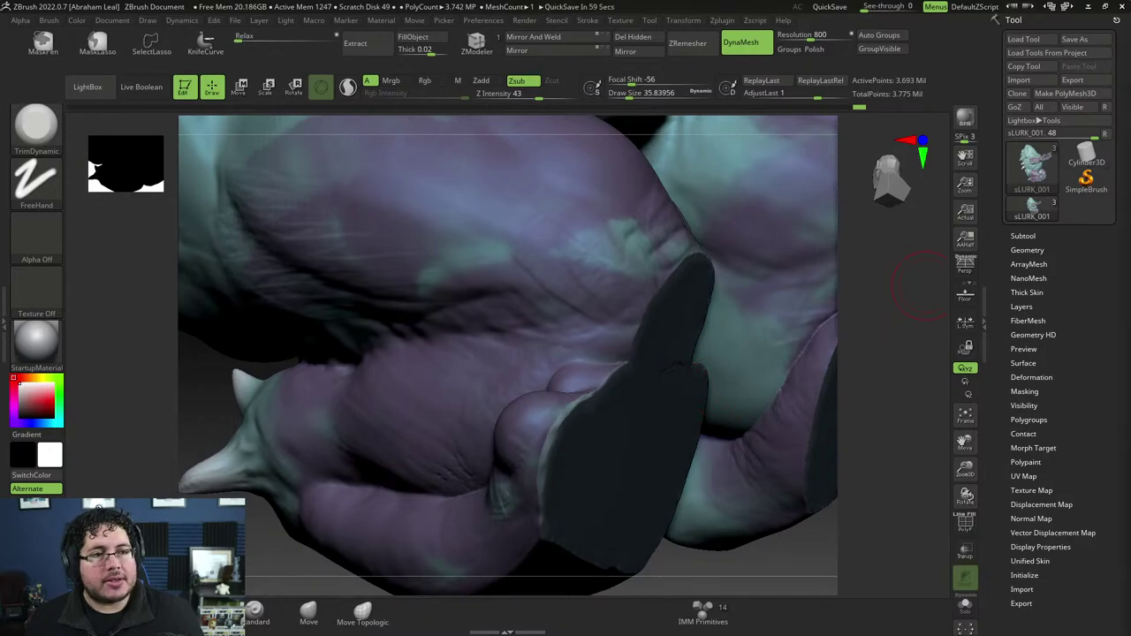
{"action": "key", "text": "alt+Tab"}
Step: Search Google for 'fantasy wand'
{"action": "left_click", "coordinate": [734, 24]}
{"action": "type", "text": "fantasy"}
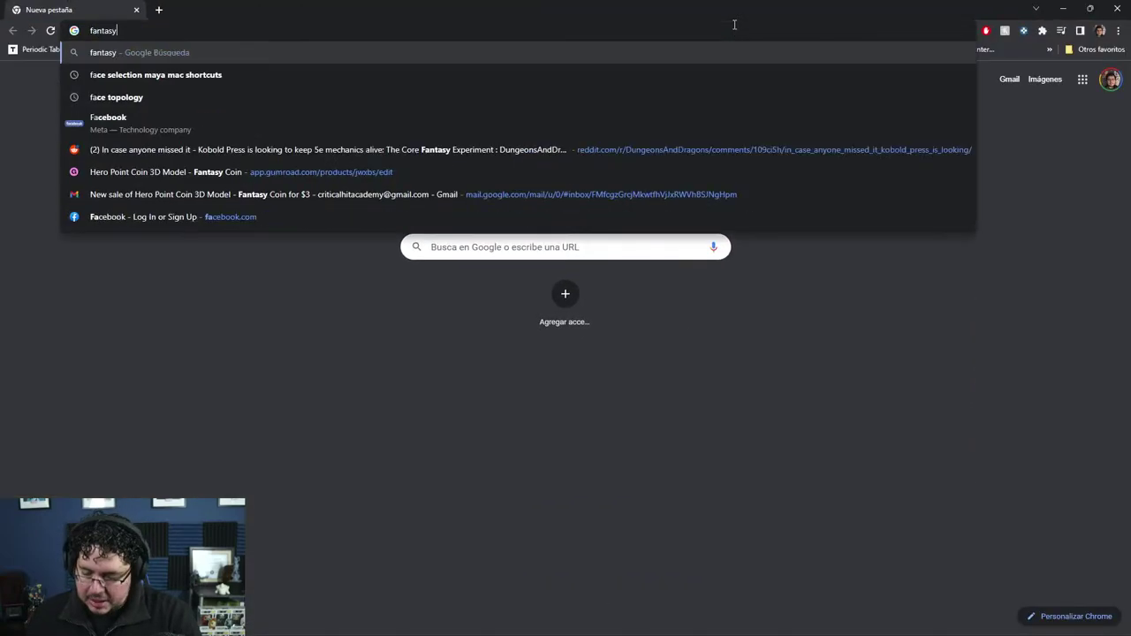
{"action": "type", "text": " wand"}
{"action": "key", "text": "Return"}
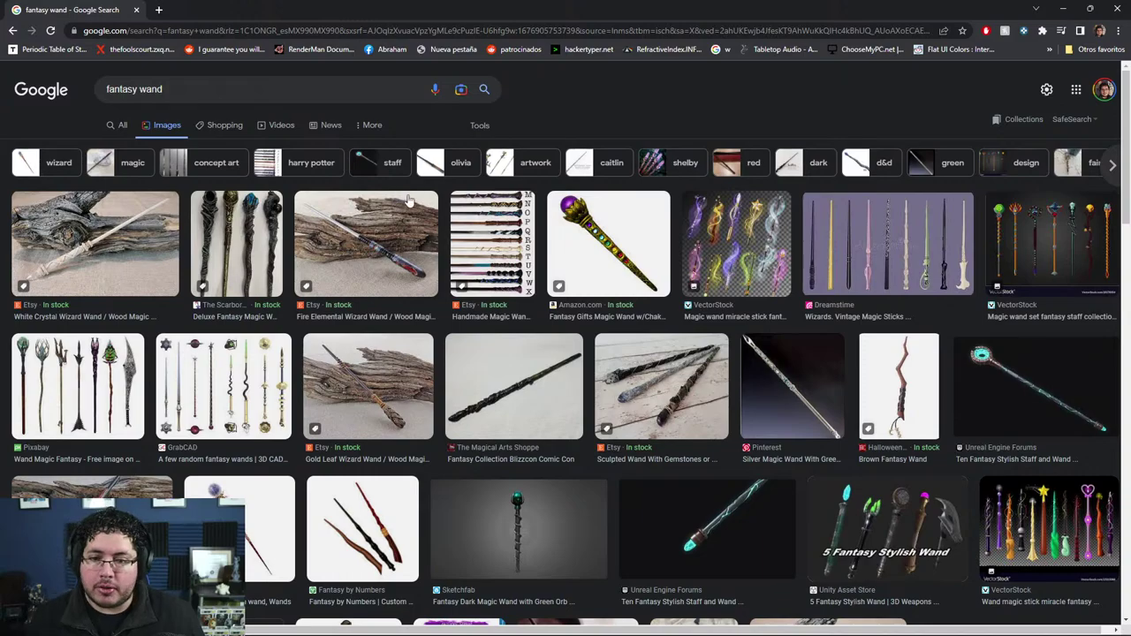
Step: Preview the handmade magic wands and Gold Leaf Wizard Wand images, then scroll the results
{"action": "left_click", "coordinate": [490, 223]}
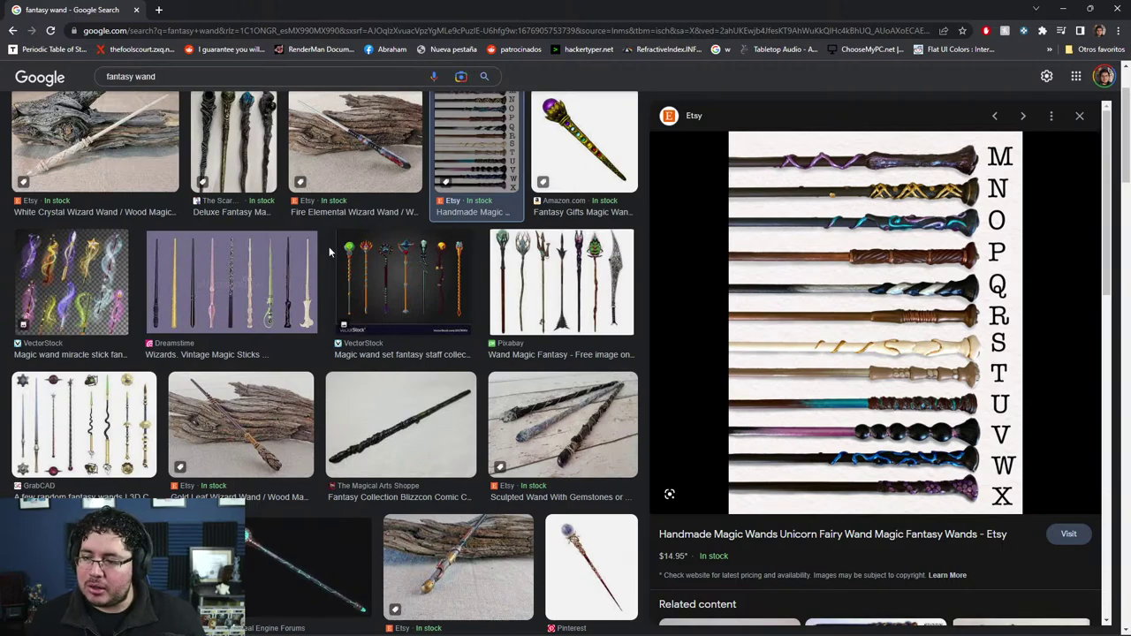
{"action": "left_click", "coordinate": [278, 377]}
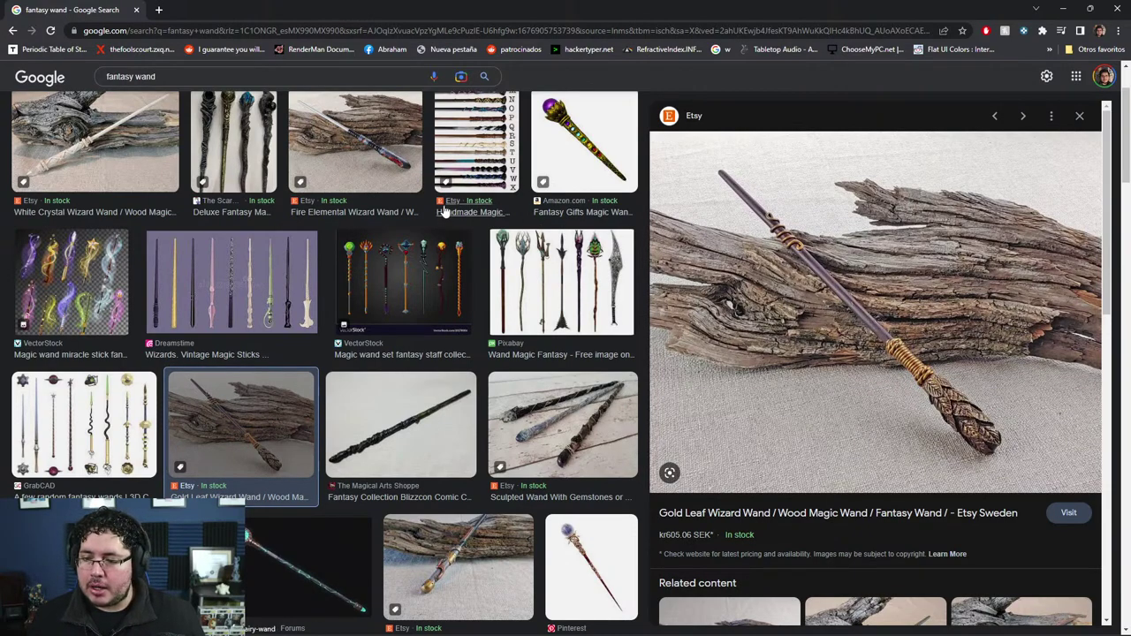
{"action": "left_click", "coordinate": [1081, 116]}
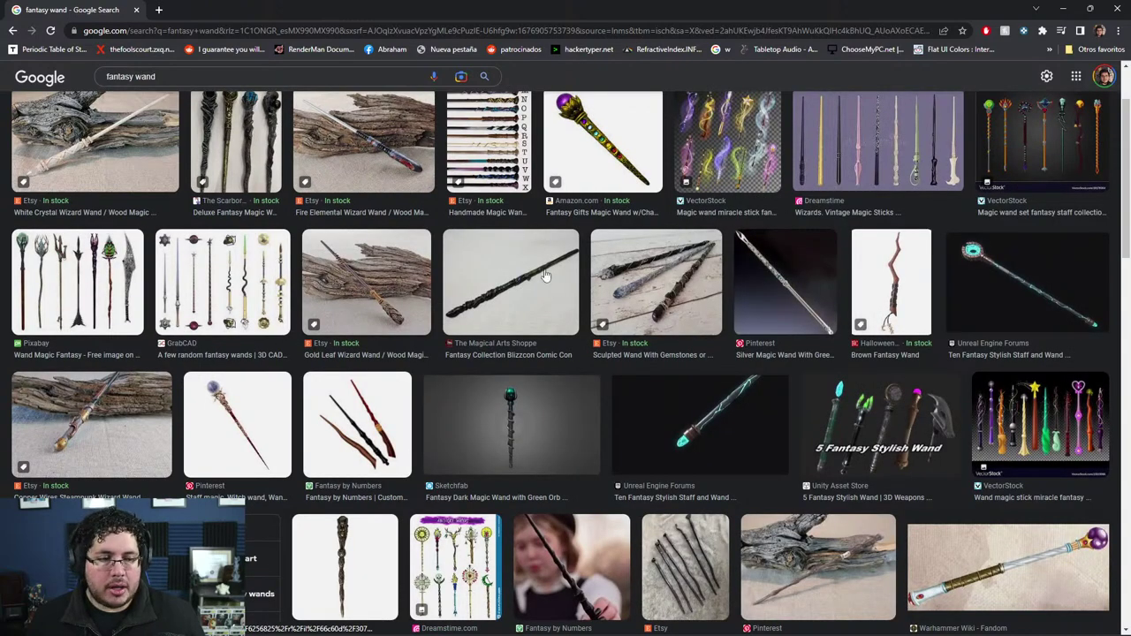
{"action": "scroll", "coordinate": [495, 292], "scroll_direction": "up", "scroll_amount": 2}
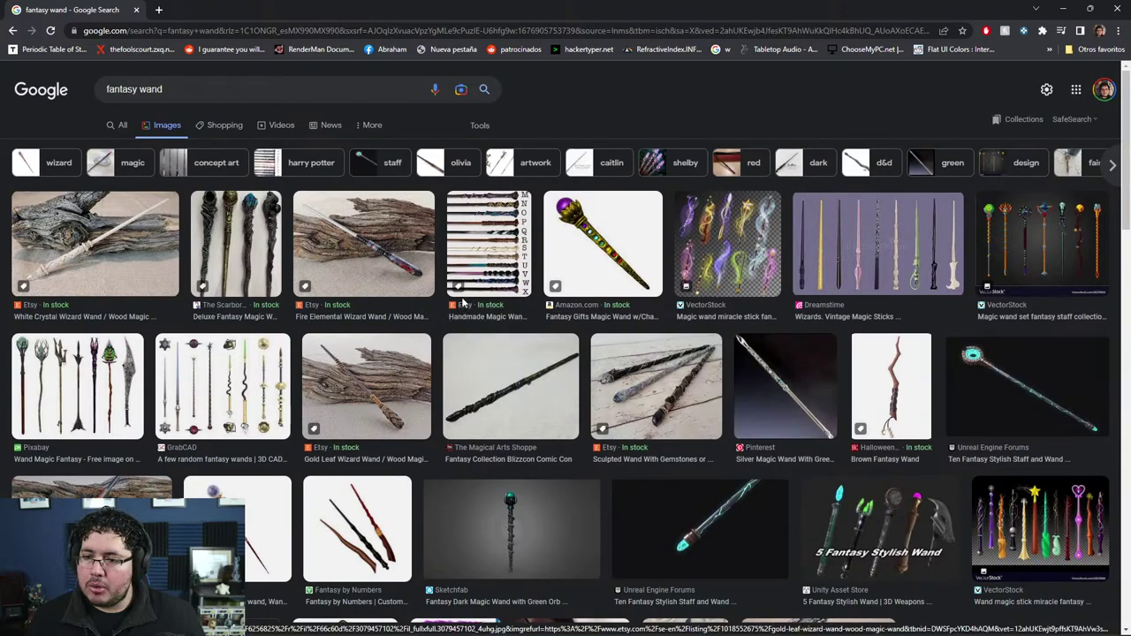
{"action": "scroll", "coordinate": [462, 304], "scroll_direction": "down", "scroll_amount": 3}
{"action": "scroll", "coordinate": [463, 303], "scroll_direction": "up", "scroll_amount": 1}
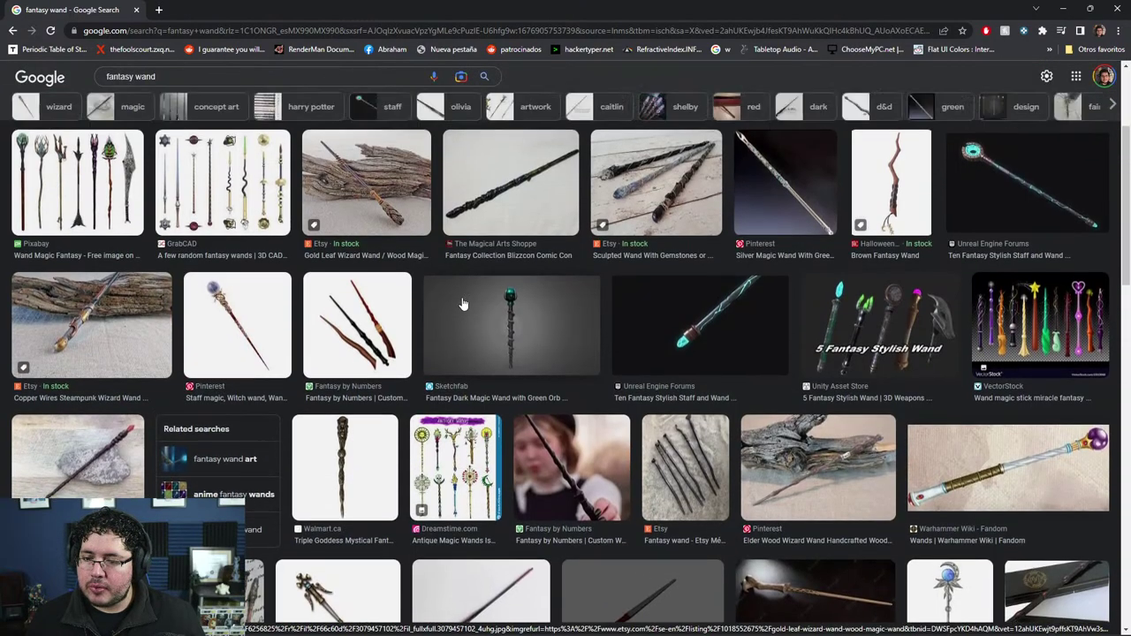
{"action": "scroll", "coordinate": [462, 303], "scroll_direction": "up", "scroll_amount": 2}
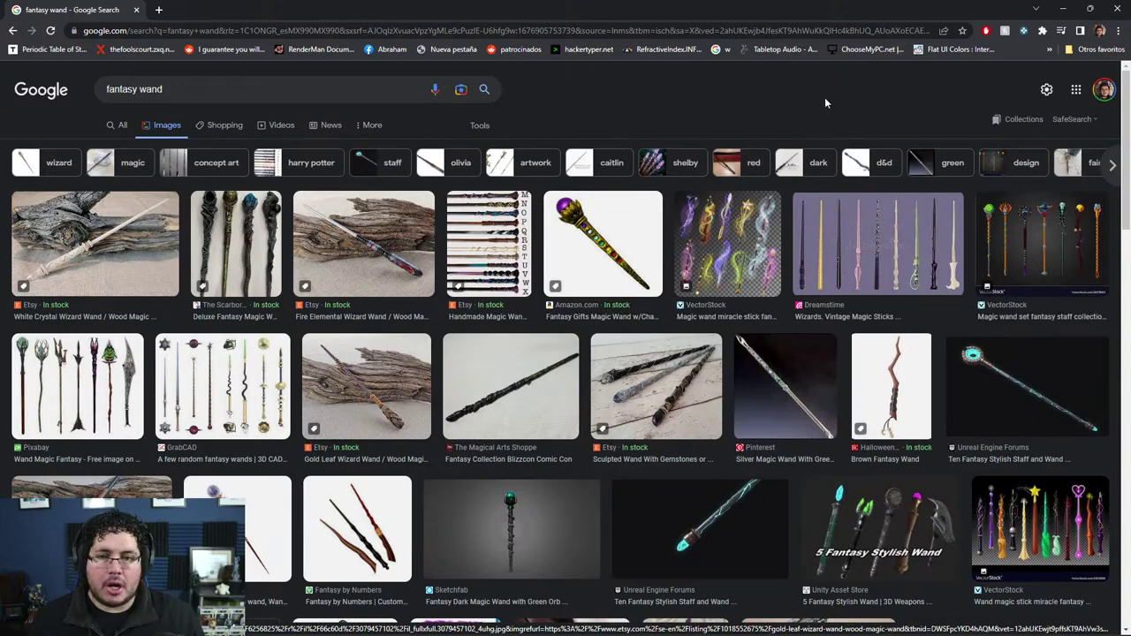
Step: Turn the model to view its underside and raise the Draw Size to about 50
{"action": "left_click", "coordinate": [1064, 8]}
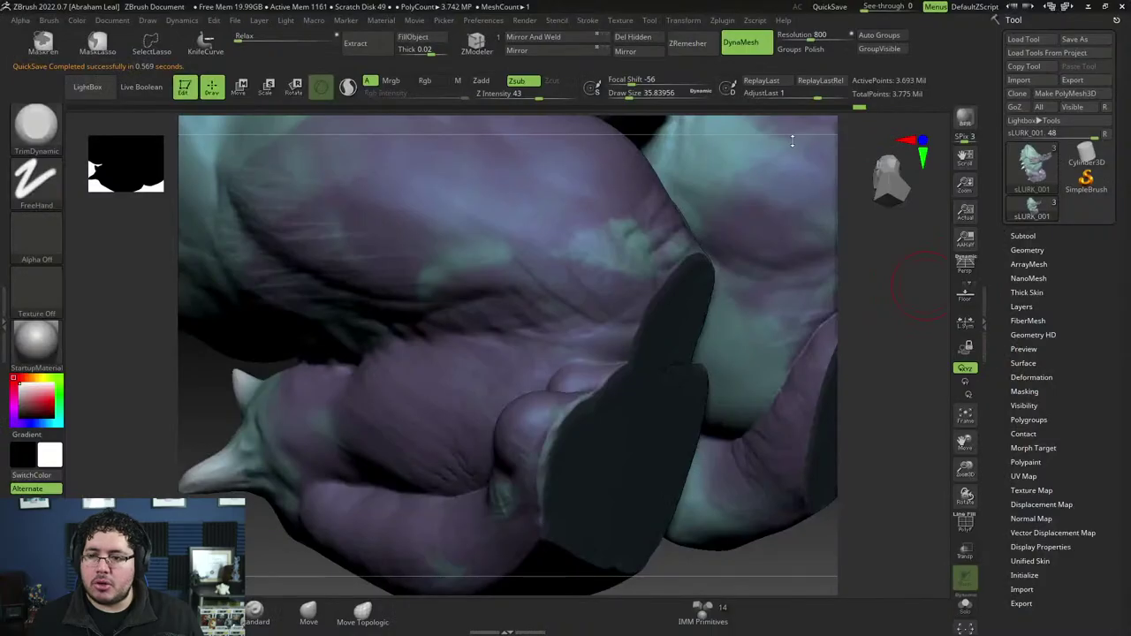
{"action": "mouse_move", "coordinate": [860, 530]}
{"action": "left_mouse_down"}
{"action": "mouse_move", "coordinate": [790, 491]}
{"action": "mouse_move", "coordinate": [802, 528]}
{"action": "left_mouse_up"}
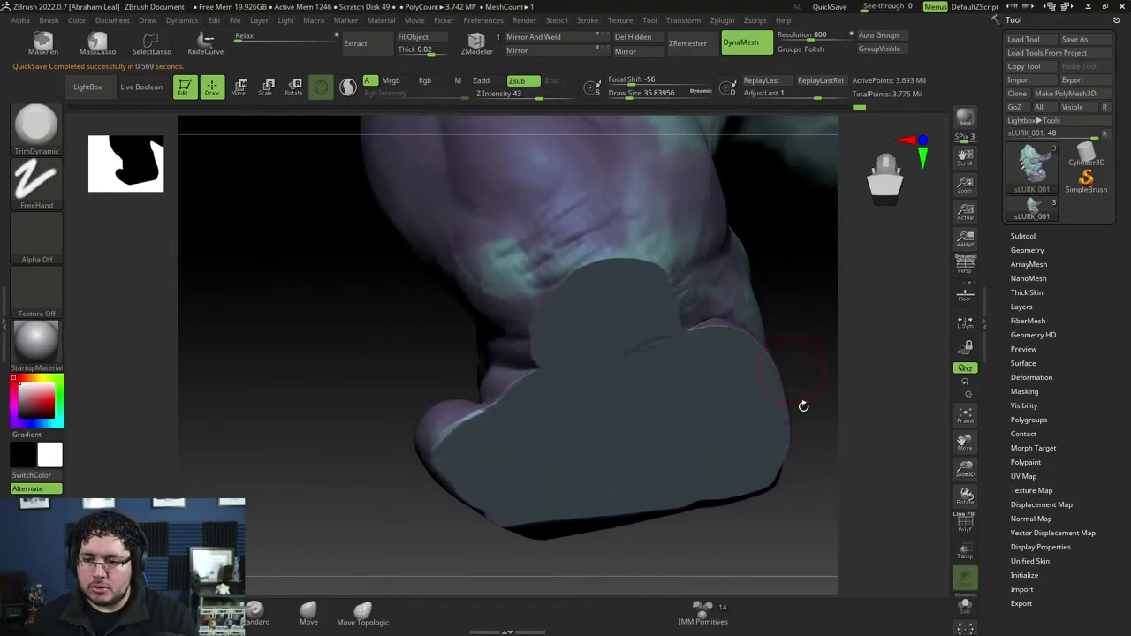
{"action": "left_click_drag", "start_coordinate": [803, 405], "coordinate": [853, 485]}
{"action": "key", "text": "b"}
{"action": "key", "text": "space"}
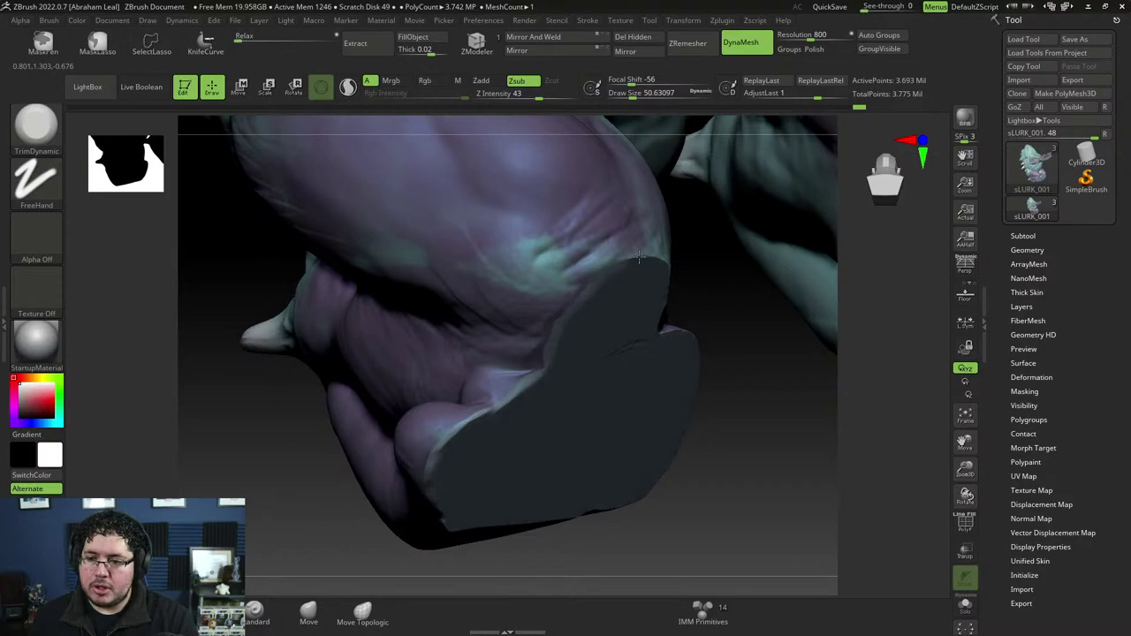
Step: Sculpt along the purple ridge and the right edge of the flat cut face
{"action": "mouse_move", "coordinate": [725, 256]}
{"action": "left_mouse_down"}
{"action": "mouse_move", "coordinate": [808, 286]}
{"action": "mouse_move", "coordinate": [685, 247]}
{"action": "left_mouse_up"}
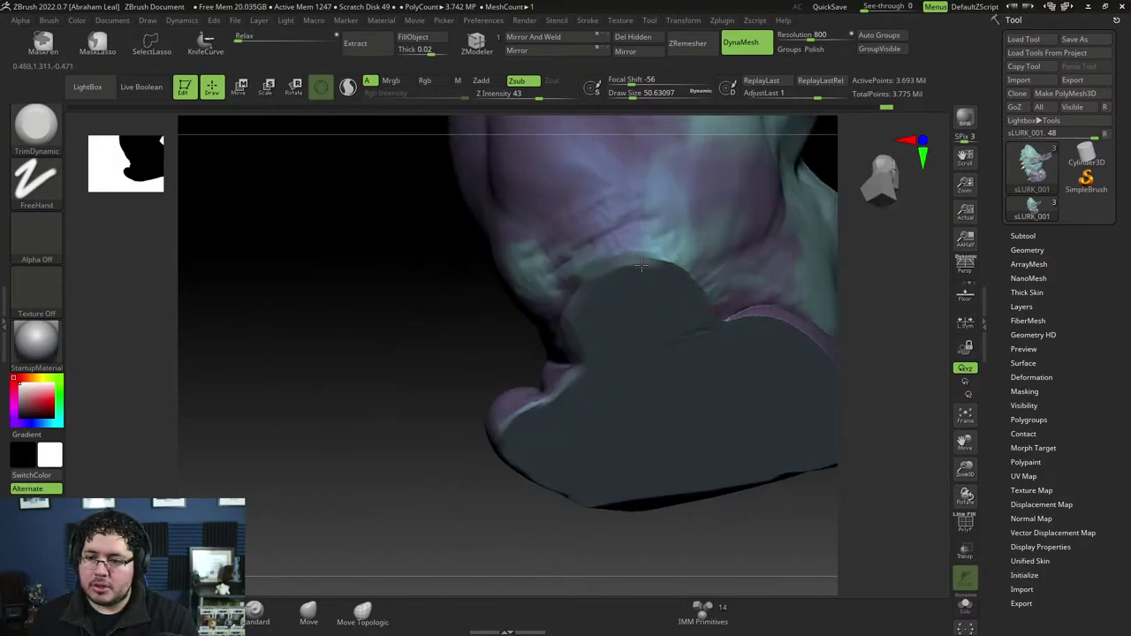
{"action": "left_click_drag", "start_coordinate": [876, 339], "coordinate": [594, 320]}
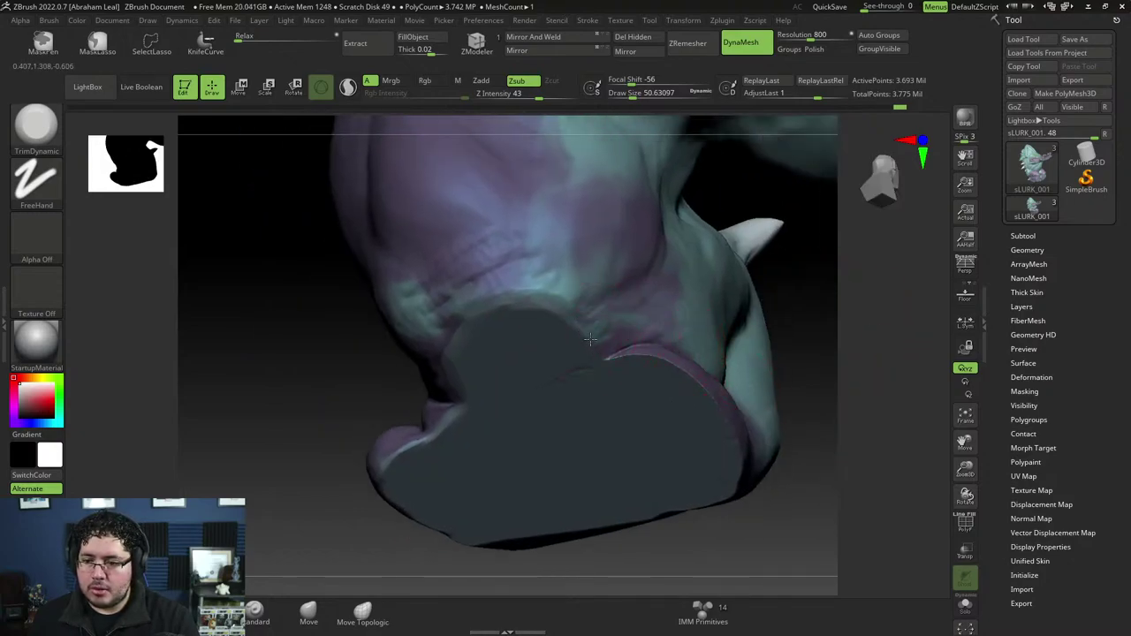
{"action": "left_click_drag", "start_coordinate": [822, 396], "coordinate": [628, 374]}
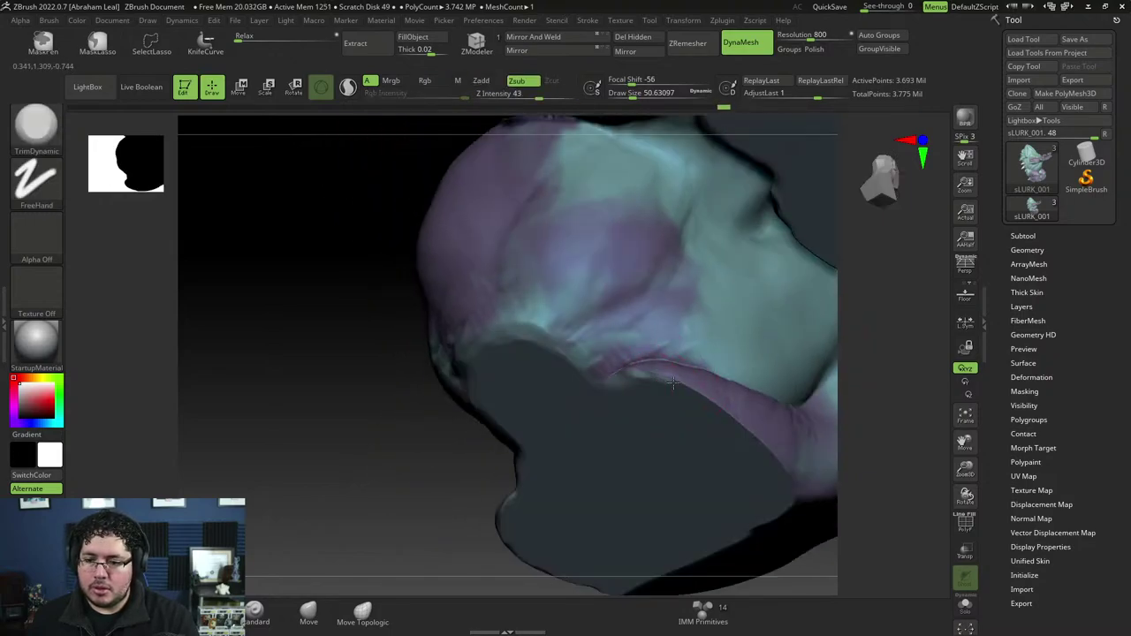
{"action": "left_click_drag", "start_coordinate": [914, 530], "coordinate": [732, 362]}
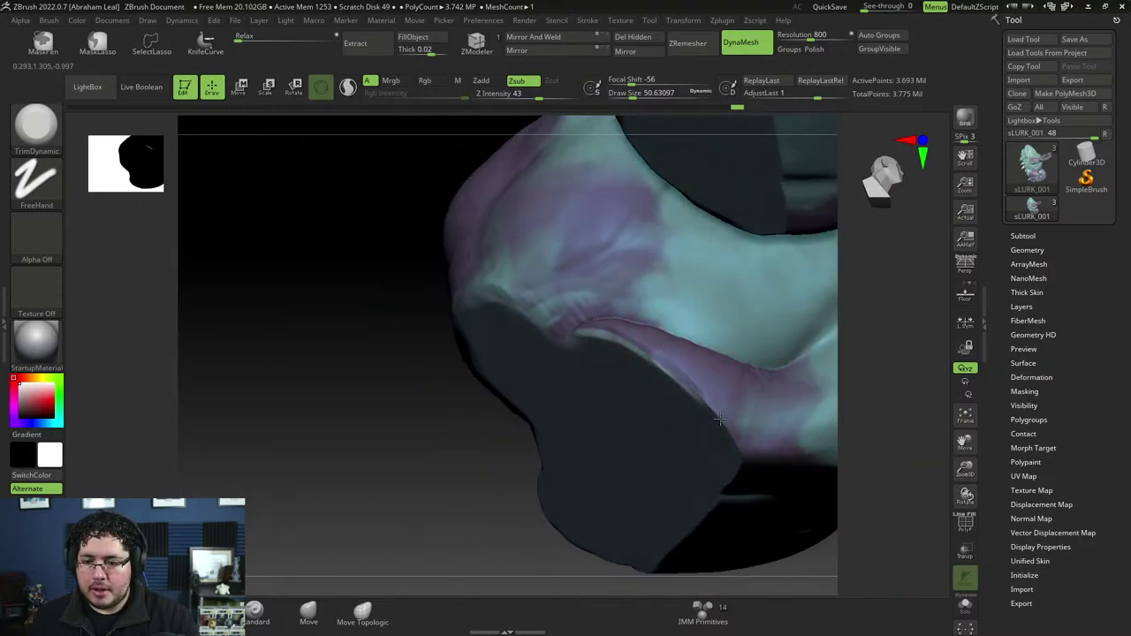
{"action": "left_click_drag", "start_coordinate": [693, 384], "coordinate": [726, 431]}
{"action": "left_click_drag", "start_coordinate": [907, 505], "coordinate": [718, 362]}
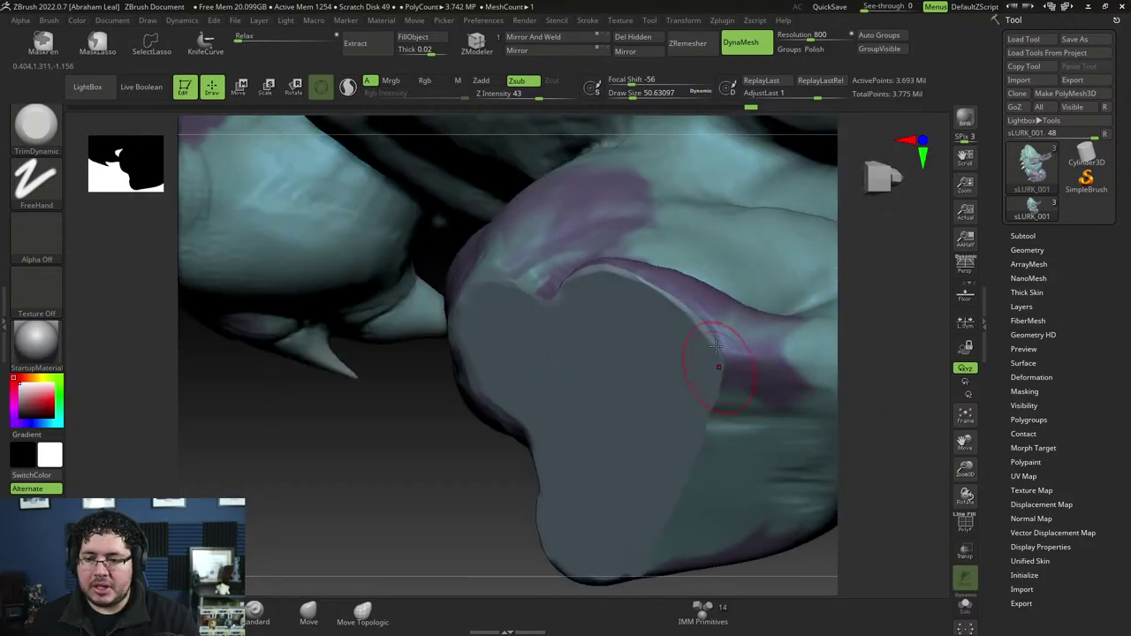
{"action": "left_click_drag", "start_coordinate": [677, 505], "coordinate": [724, 434]}
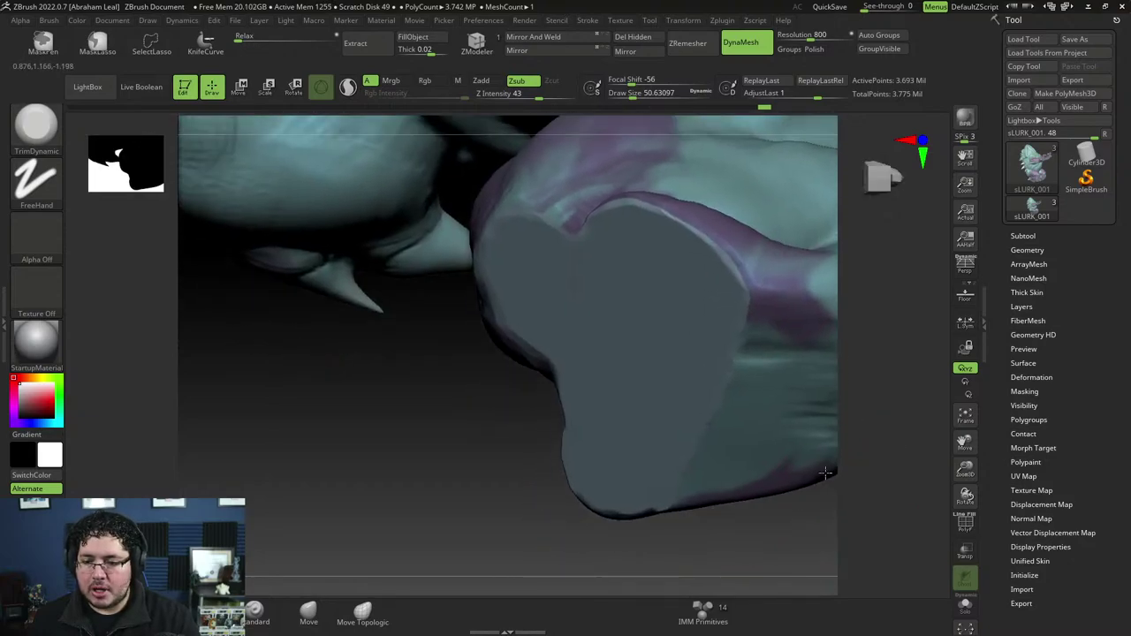
{"action": "left_click_drag", "start_coordinate": [721, 382], "coordinate": [696, 460]}
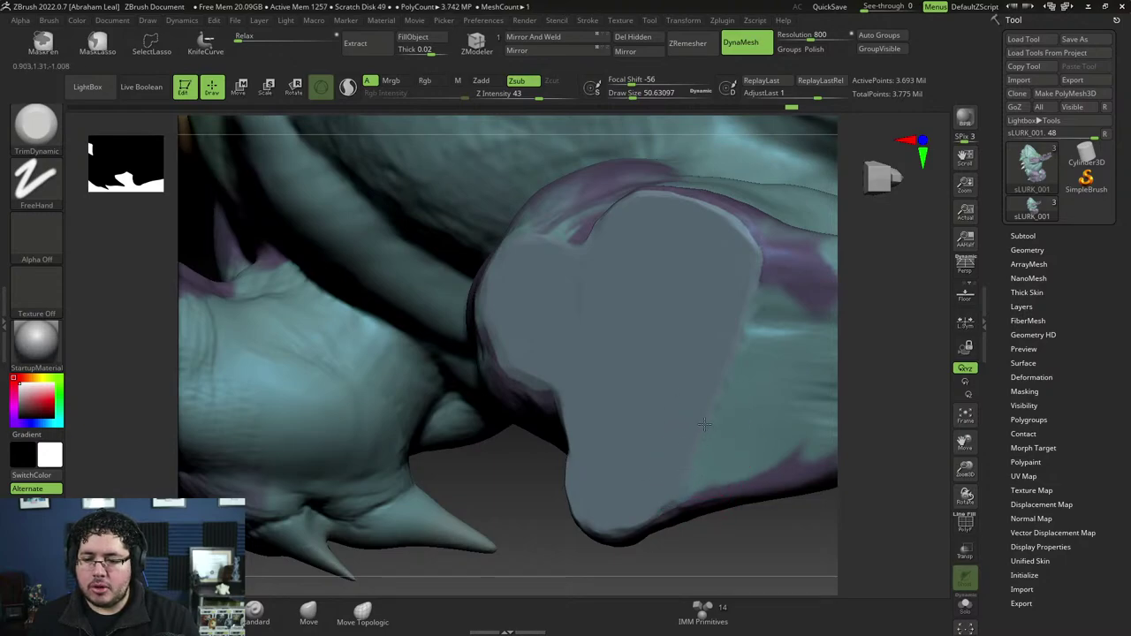
{"action": "mouse_move", "coordinate": [884, 516]}
{"action": "left_mouse_down"}
{"action": "mouse_move", "coordinate": [871, 424]}
{"action": "mouse_move", "coordinate": [848, 497]}
{"action": "mouse_move", "coordinate": [769, 478]}
{"action": "mouse_move", "coordinate": [672, 407]}
{"action": "mouse_move", "coordinate": [602, 380]}
{"action": "left_mouse_up"}
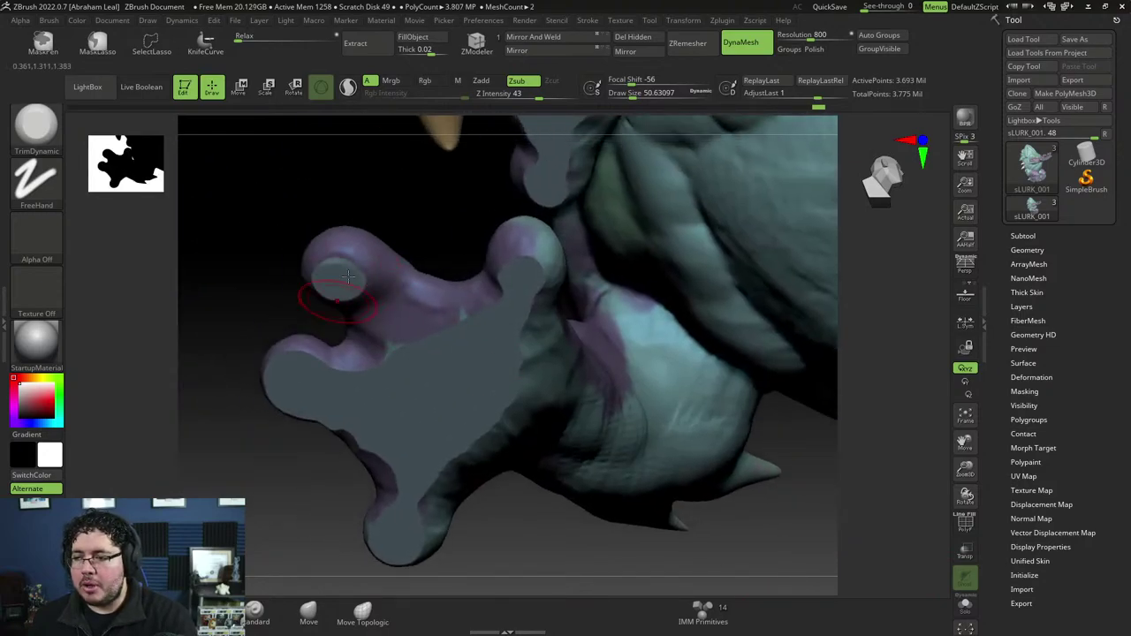
Step: Smooth the upper limb, the lower toe edges and the toe tip
{"action": "left_click_drag", "start_coordinate": [374, 275], "coordinate": [504, 265]}
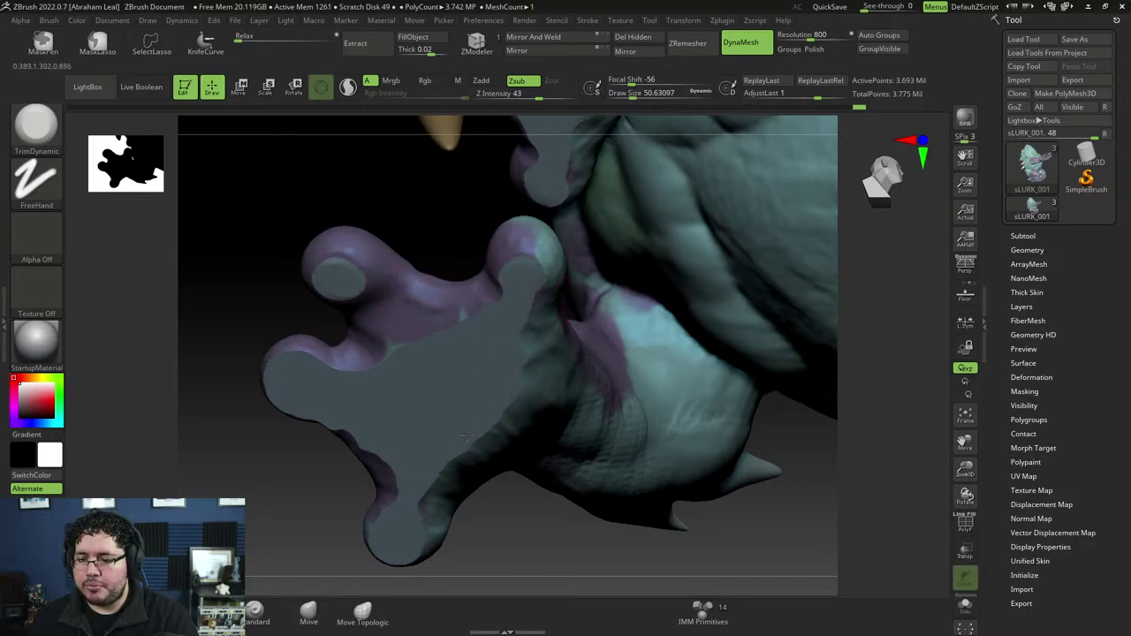
{"action": "mouse_move", "coordinate": [440, 470]}
{"action": "left_mouse_down"}
{"action": "mouse_move", "coordinate": [415, 539]}
{"action": "mouse_move", "coordinate": [379, 500]}
{"action": "left_mouse_up"}
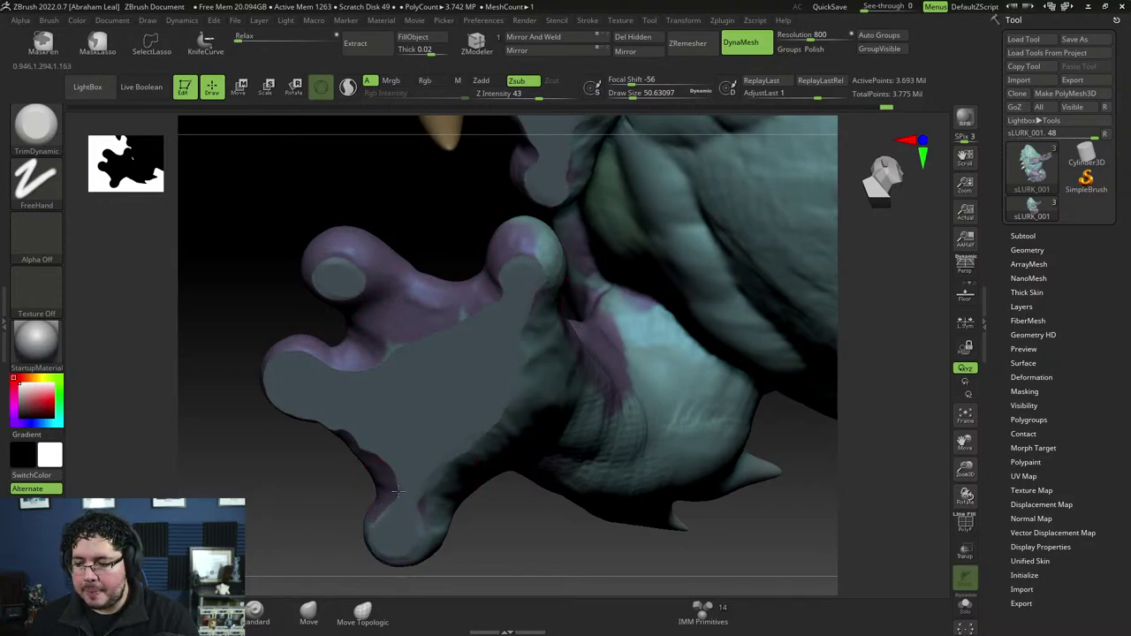
{"action": "left_click_drag", "start_coordinate": [349, 440], "coordinate": [372, 345]}
{"action": "left_click_drag", "start_coordinate": [300, 389], "coordinate": [341, 422]}
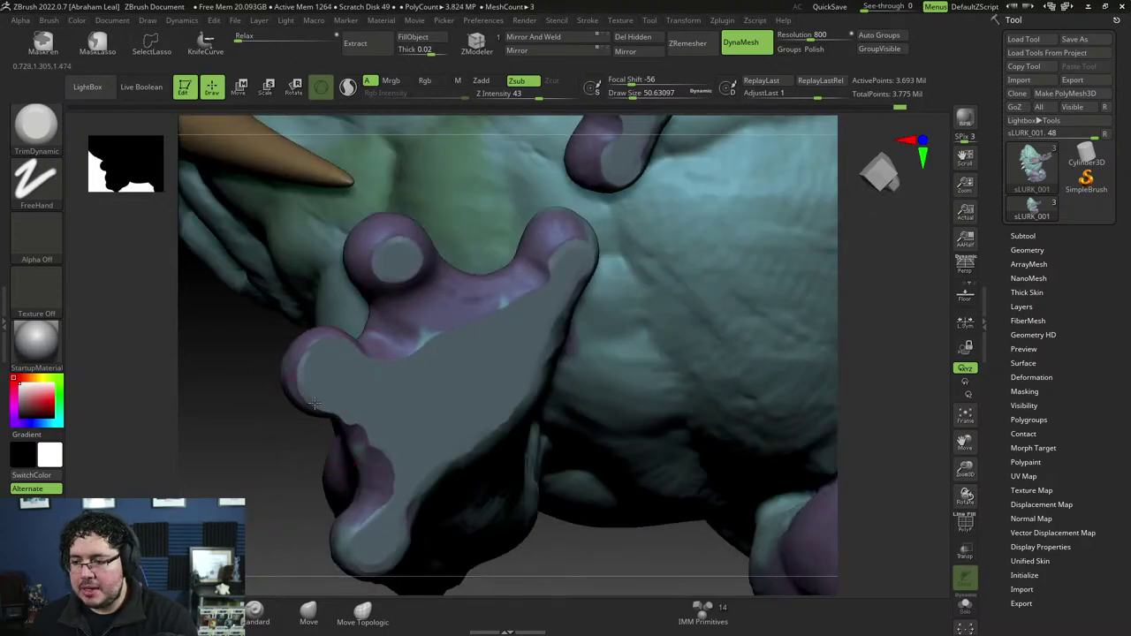
{"action": "mouse_move", "coordinate": [290, 491]}
{"action": "left_mouse_down"}
{"action": "mouse_move", "coordinate": [283, 391]}
{"action": "mouse_move", "coordinate": [422, 347]}
{"action": "left_mouse_up"}
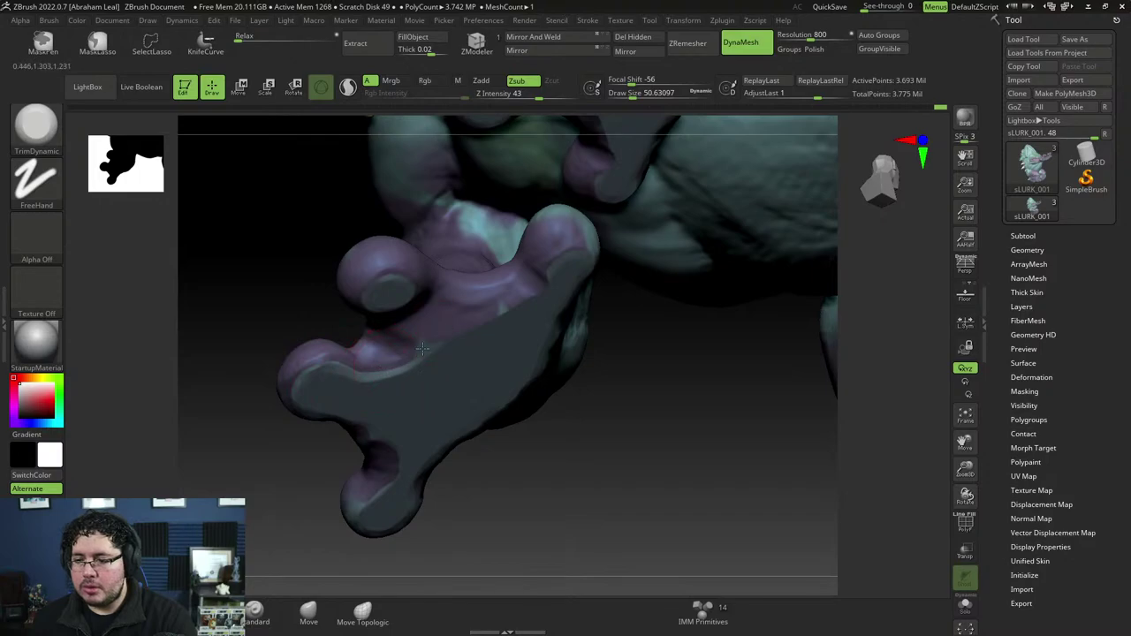
{"action": "left_click_drag", "start_coordinate": [551, 276], "coordinate": [560, 254]}
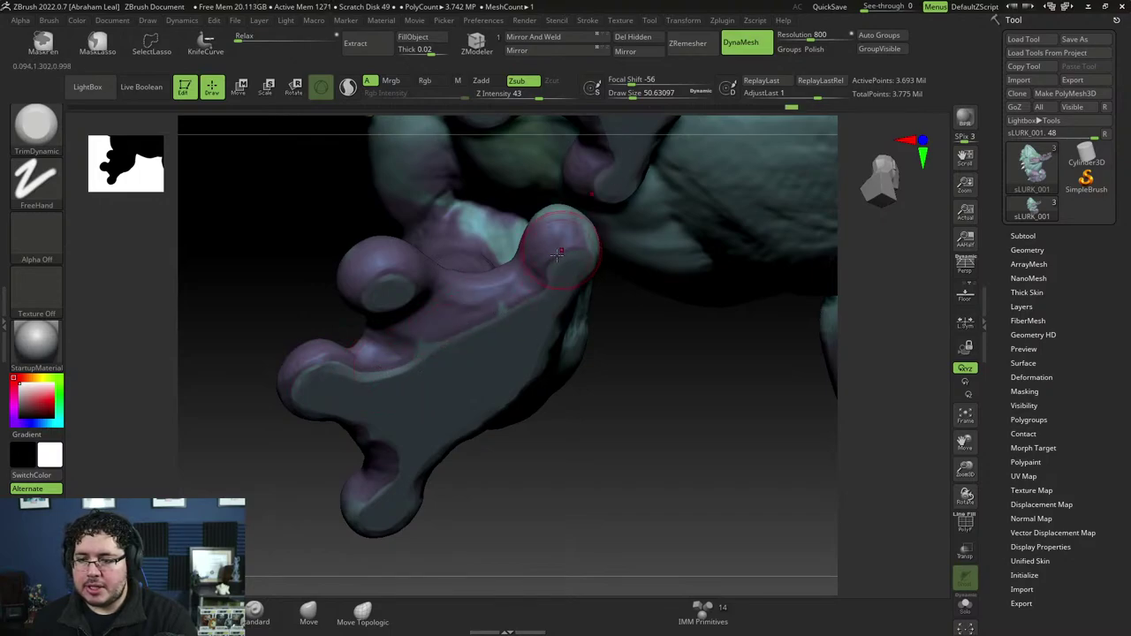
Step: Zoom out to a front, then three-quarter, view of the whole creature
{"action": "left_click_drag", "start_coordinate": [672, 484], "coordinate": [638, 447]}
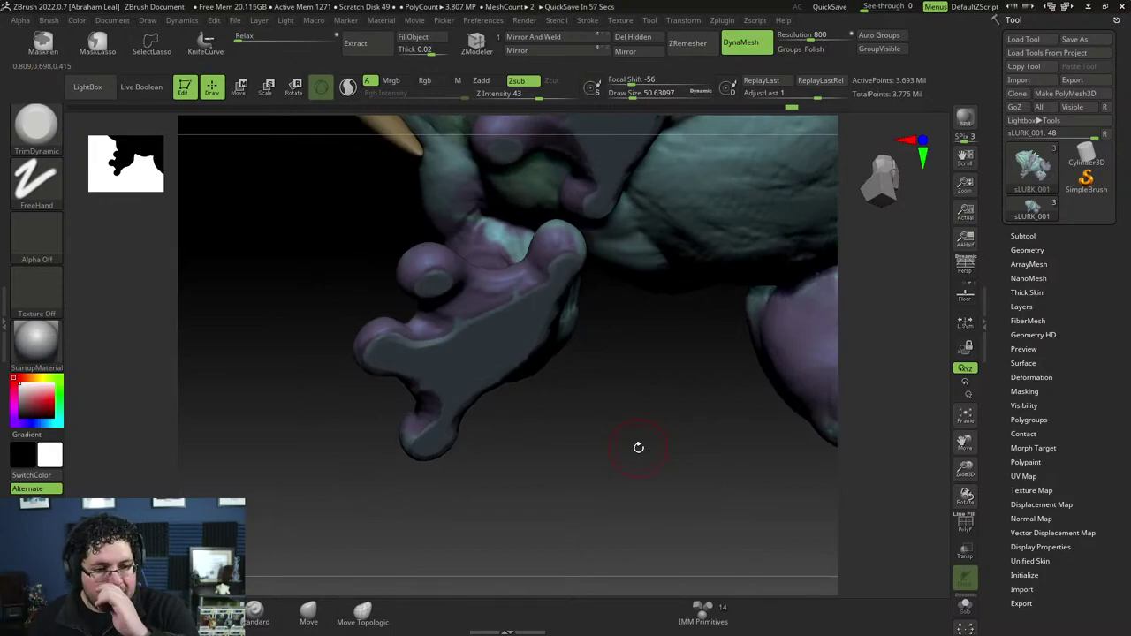
{"action": "mouse_move", "coordinate": [701, 461]}
{"action": "left_mouse_down", "text": "shift"}
{"action": "mouse_move", "coordinate": [696, 495]}
{"action": "mouse_move", "coordinate": [709, 327]}
{"action": "left_mouse_up", "text": "shift"}
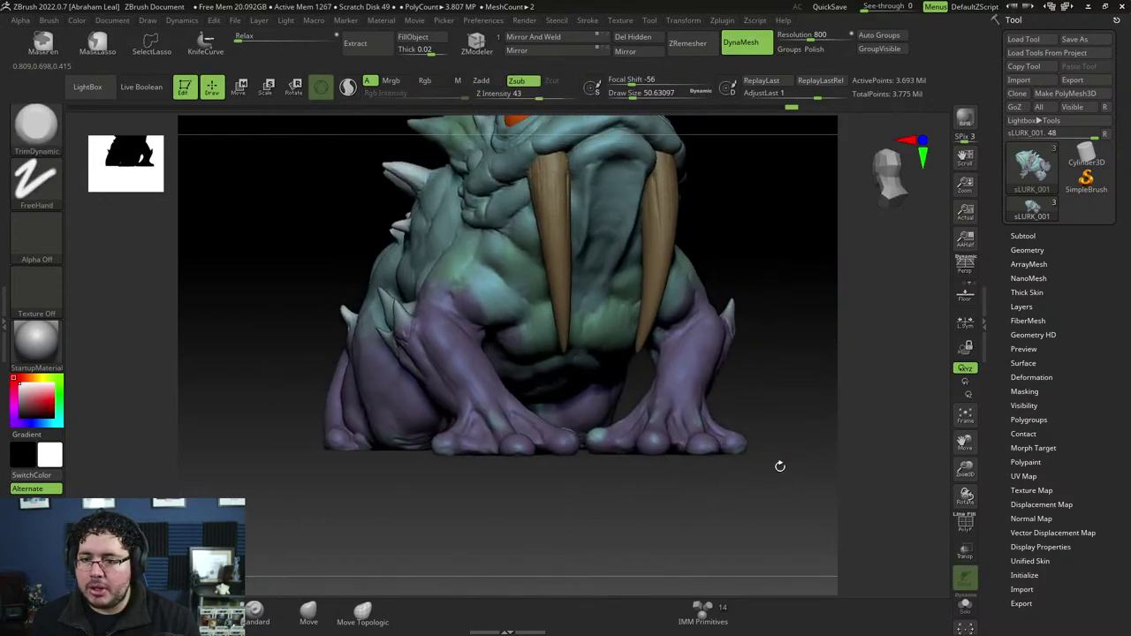
{"action": "left_click_drag", "start_coordinate": [621, 279], "coordinate": [832, 310]}
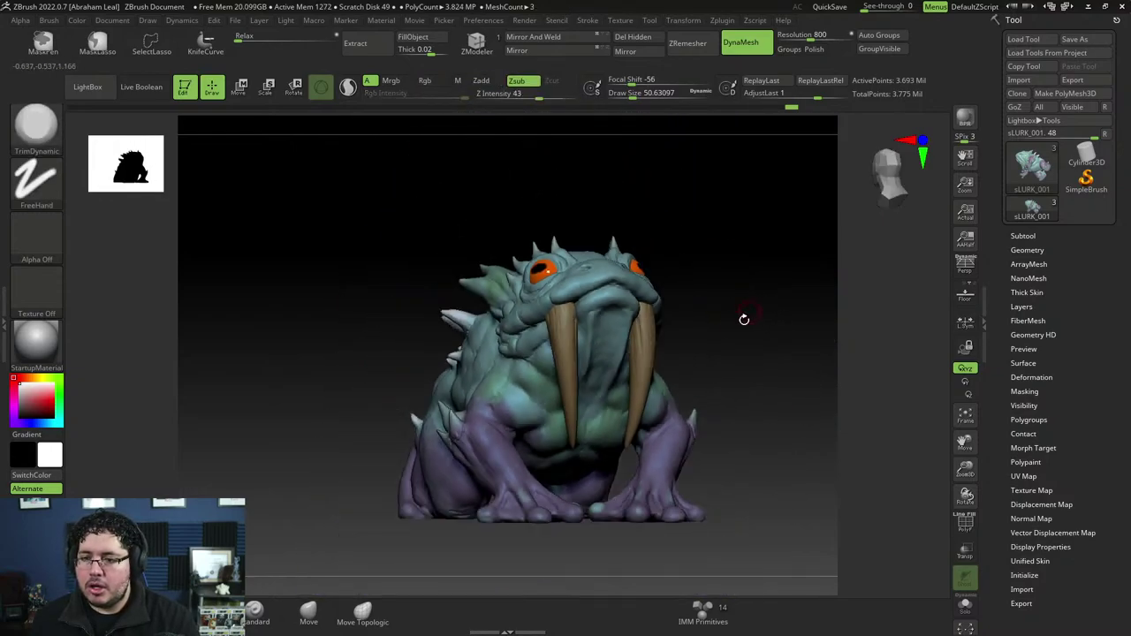
Step: Clone the creature's body tool and rotate to a low side view
{"action": "left_click", "coordinate": [1018, 93]}
{"action": "left_click_drag", "start_coordinate": [749, 346], "coordinate": [753, 363]}
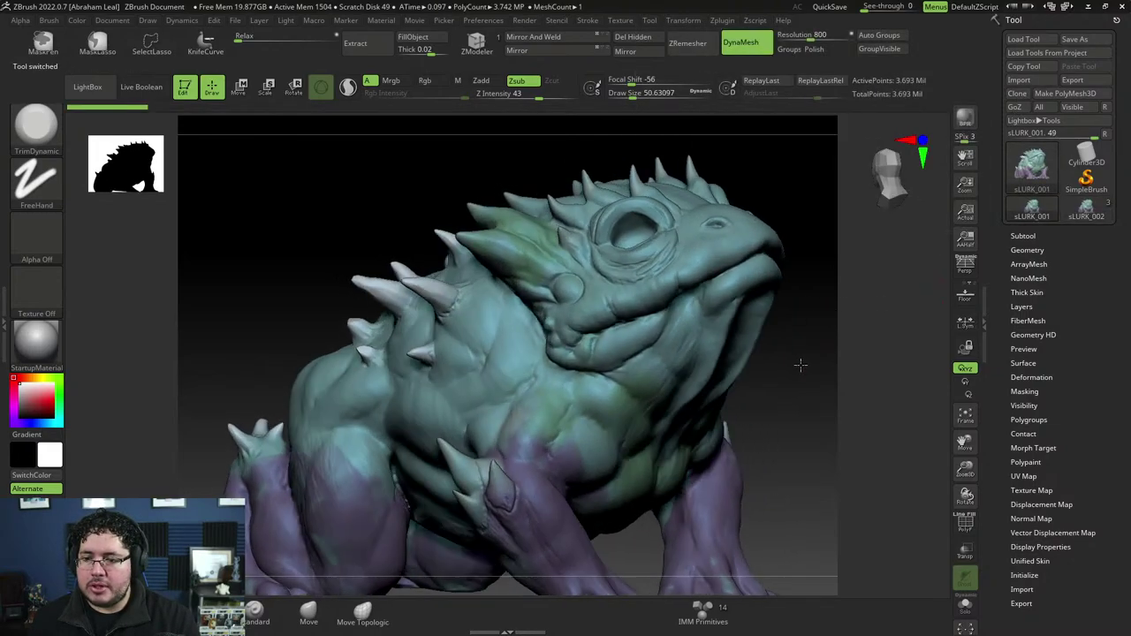
{"action": "left_click_drag", "start_coordinate": [761, 361], "coordinate": [788, 151]}
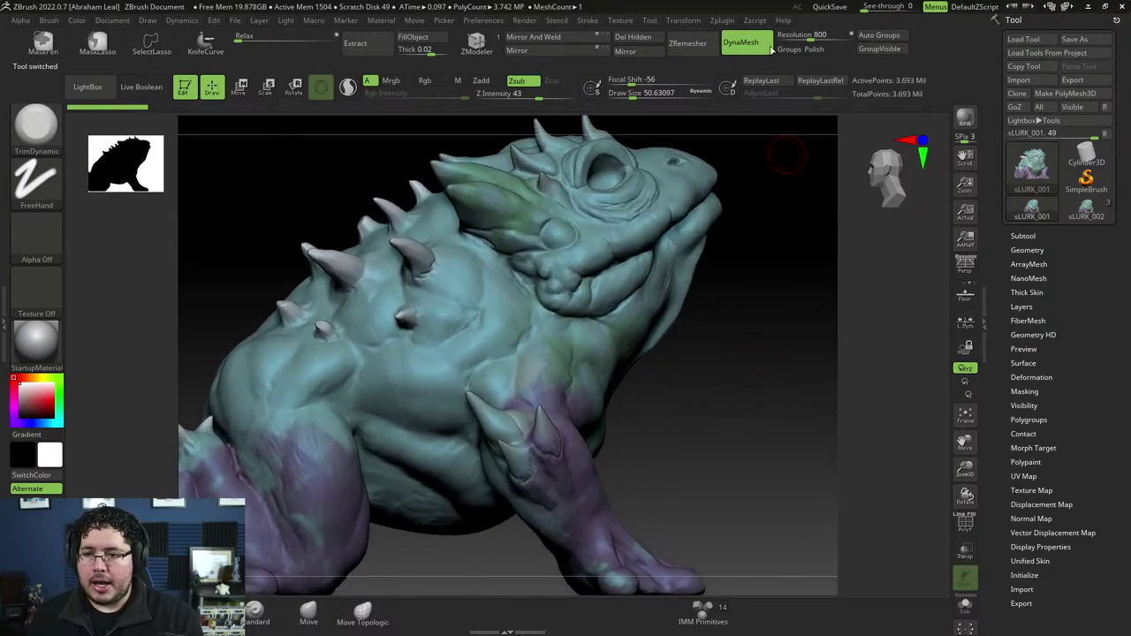
{"action": "left_click_drag", "start_coordinate": [724, 332], "coordinate": [727, 313]}
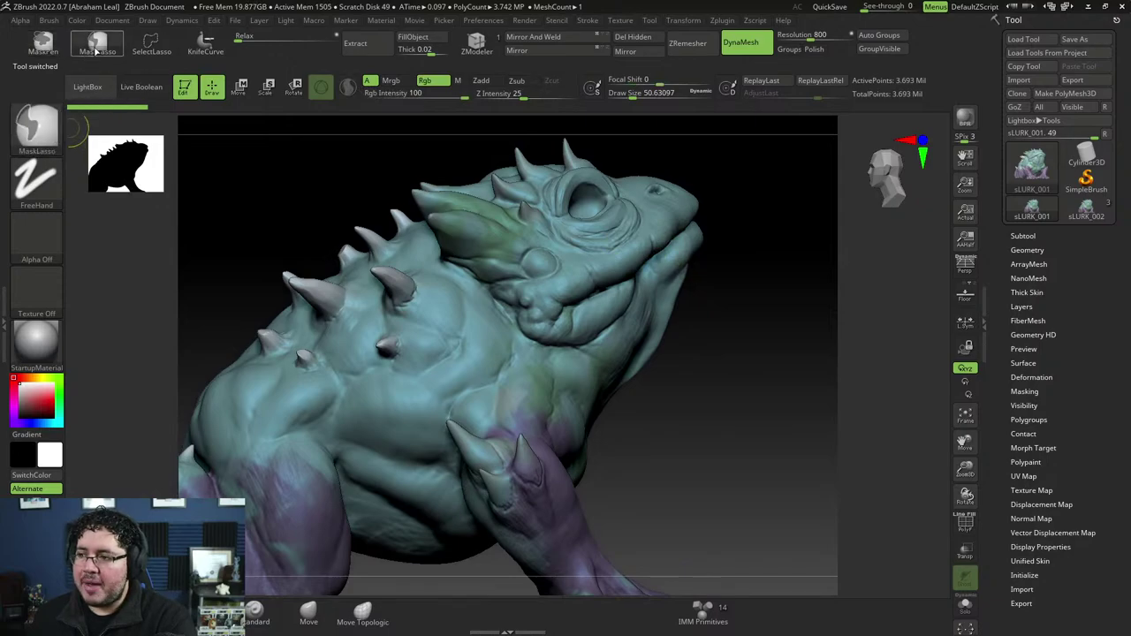
Step: Lasso-mask the area around the toad's jaw
{"action": "key", "text": "ctrl"}
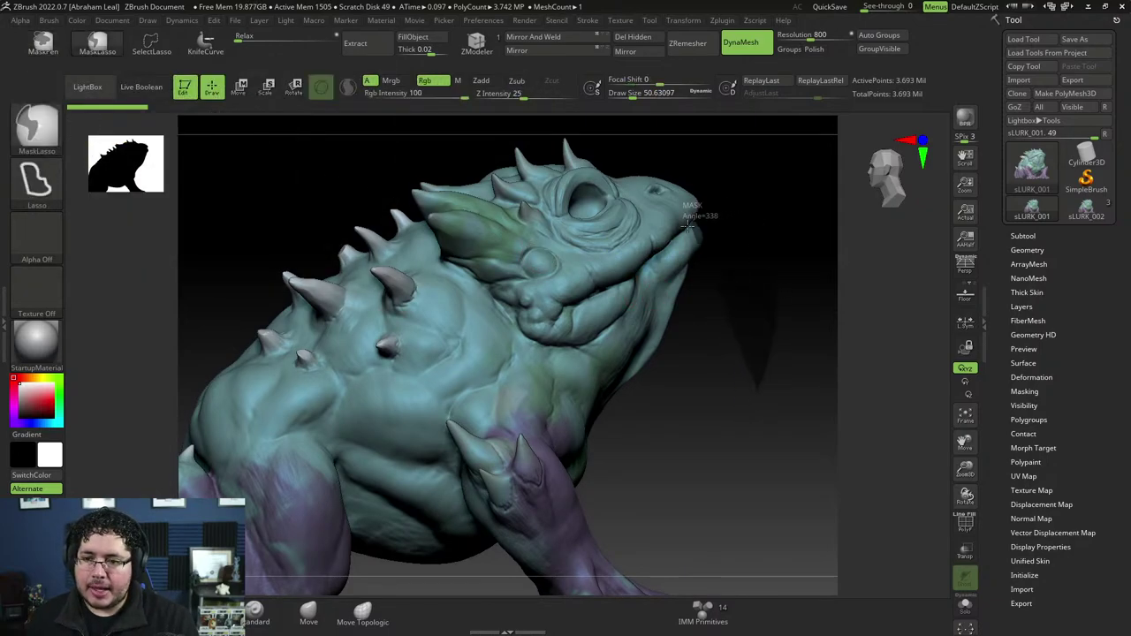
{"action": "left_click_drag", "start_coordinate": [687, 225], "coordinate": [563, 311], "text": "ctrl"}
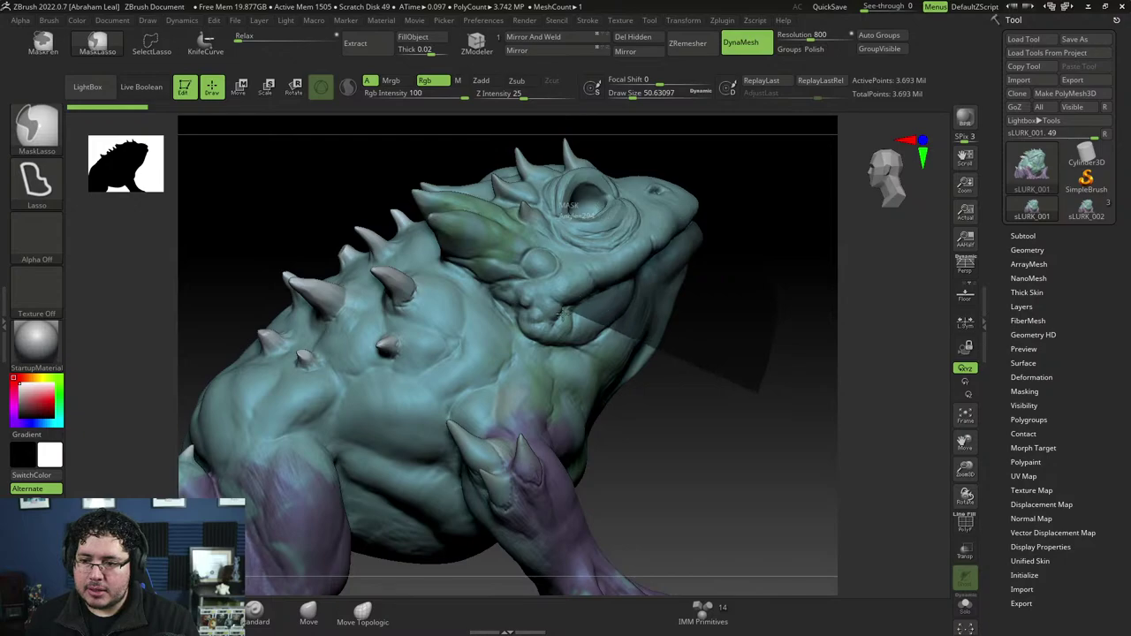
{"action": "mouse_move", "coordinate": [563, 312]}
{"action": "left_mouse_down", "text": "ctrl"}
{"action": "mouse_move", "coordinate": [731, 386]}
{"action": "mouse_move", "coordinate": [666, 359]}
{"action": "mouse_move", "coordinate": [674, 275]}
{"action": "mouse_move", "coordinate": [548, 328]}
{"action": "left_mouse_up", "text": "ctrl"}
{"action": "key", "text": "ctrl"}
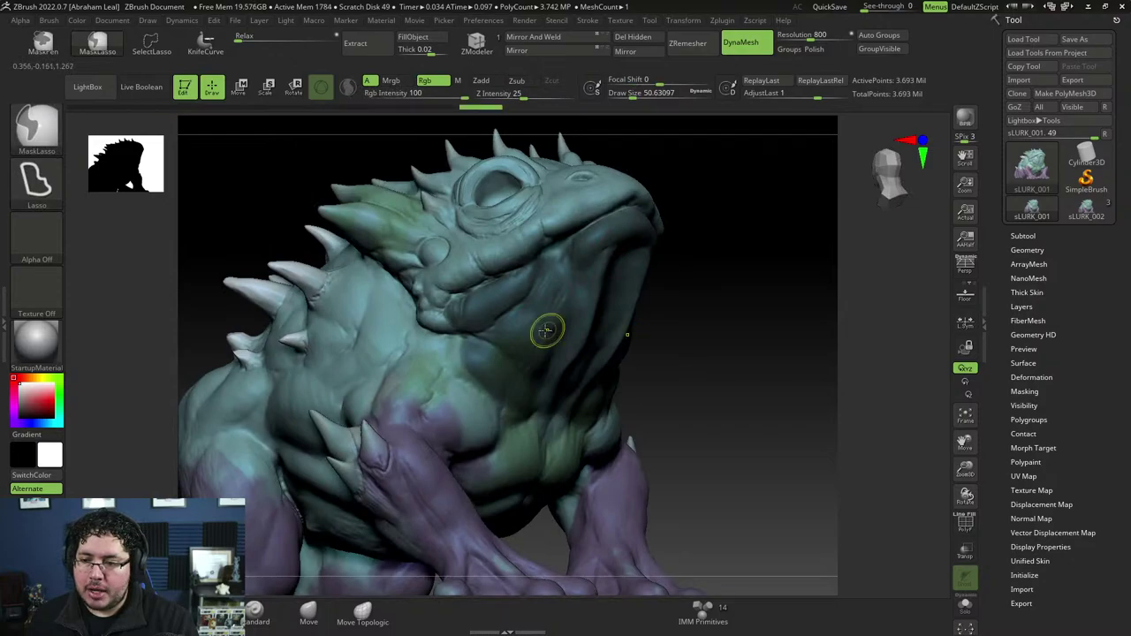
{"action": "mouse_move", "coordinate": [701, 347]}
{"action": "left_mouse_down"}
{"action": "mouse_move", "coordinate": [715, 345]}
{"action": "mouse_move", "coordinate": [693, 344]}
{"action": "left_mouse_up"}
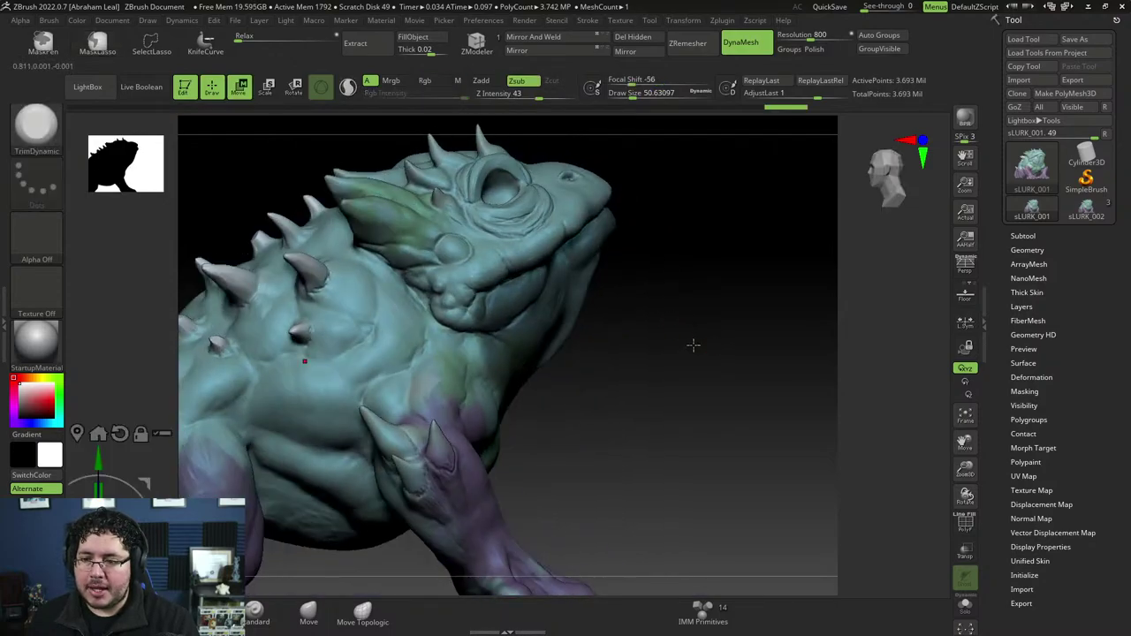
Step: Place the Transpose pivot at the jaw and tilt the jaw about -12.75 degrees
{"action": "key", "text": "w"}
{"action": "left_click_drag", "start_coordinate": [695, 399], "coordinate": [279, 527]}
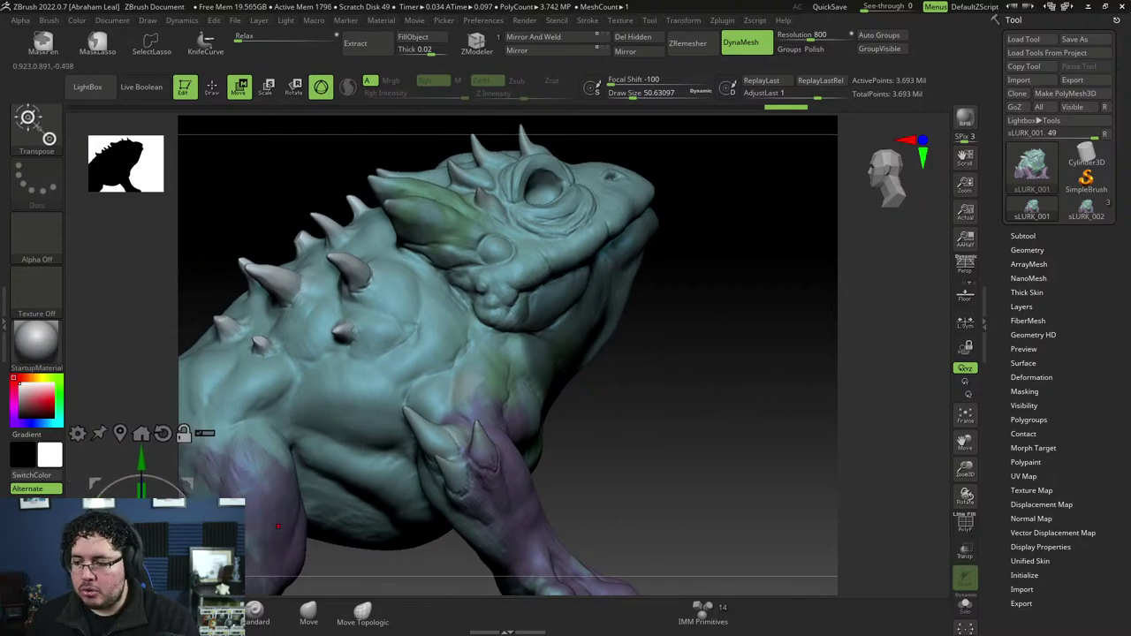
{"action": "mouse_move", "coordinate": [141, 488]}
{"action": "left_mouse_down", "text": "alt"}
{"action": "mouse_move", "coordinate": [366, 530]}
{"action": "mouse_move", "coordinate": [533, 525]}
{"action": "mouse_move", "coordinate": [535, 303]}
{"action": "left_mouse_up", "text": "alt"}
{"action": "left_click_drag", "start_coordinate": [465, 304], "coordinate": [497, 295]}
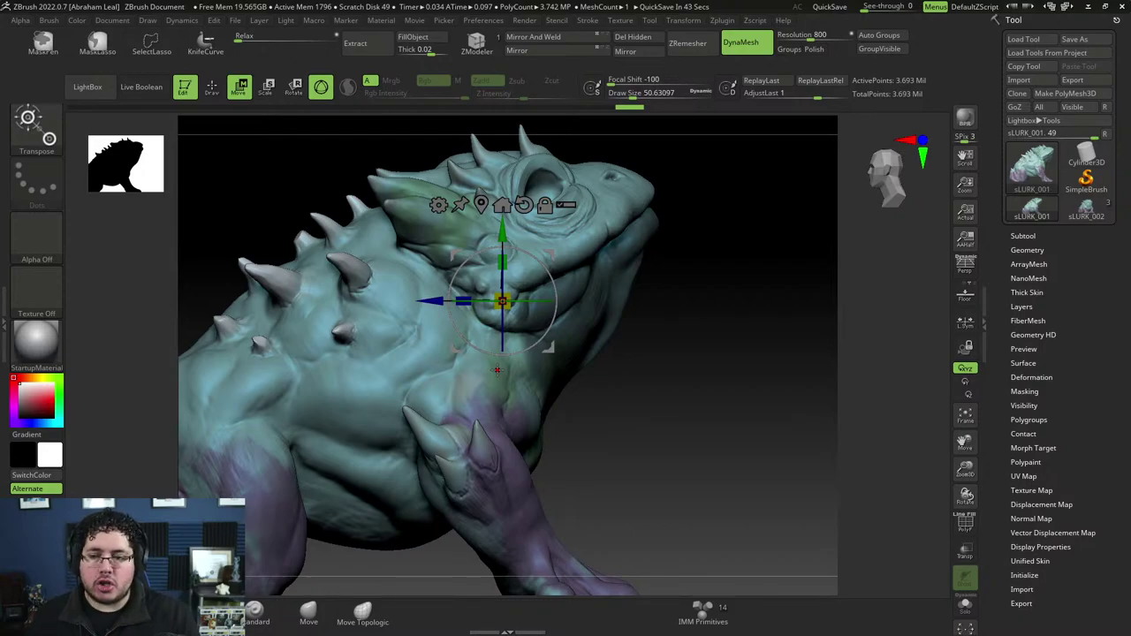
{"action": "left_click", "coordinate": [673, 332], "text": "ctrl"}
{"action": "left_click_drag", "start_coordinate": [555, 279], "coordinate": [566, 302]}
Step: Reposition the gizmo at the jaw hinge and swing the jaw down about 107 degrees
{"action": "left_click_drag", "start_coordinate": [630, 371], "coordinate": [396, 410]}
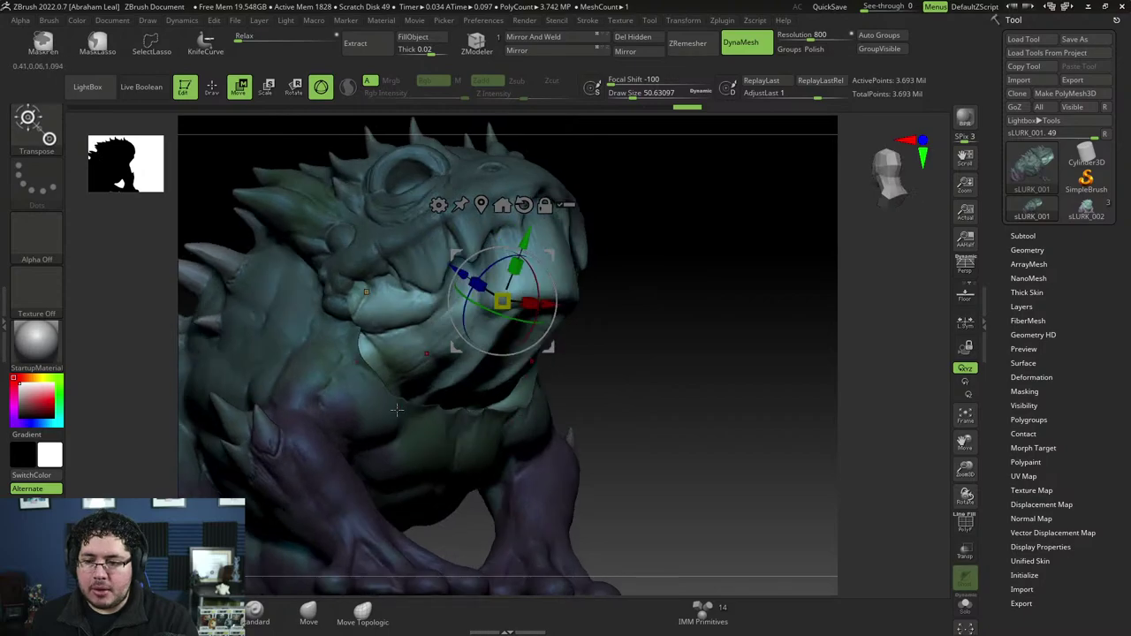
{"action": "mouse_move", "coordinate": [616, 398]}
{"action": "left_mouse_down"}
{"action": "mouse_move", "coordinate": [644, 374]}
{"action": "mouse_move", "coordinate": [662, 384]}
{"action": "mouse_move", "coordinate": [651, 381]}
{"action": "left_mouse_up"}
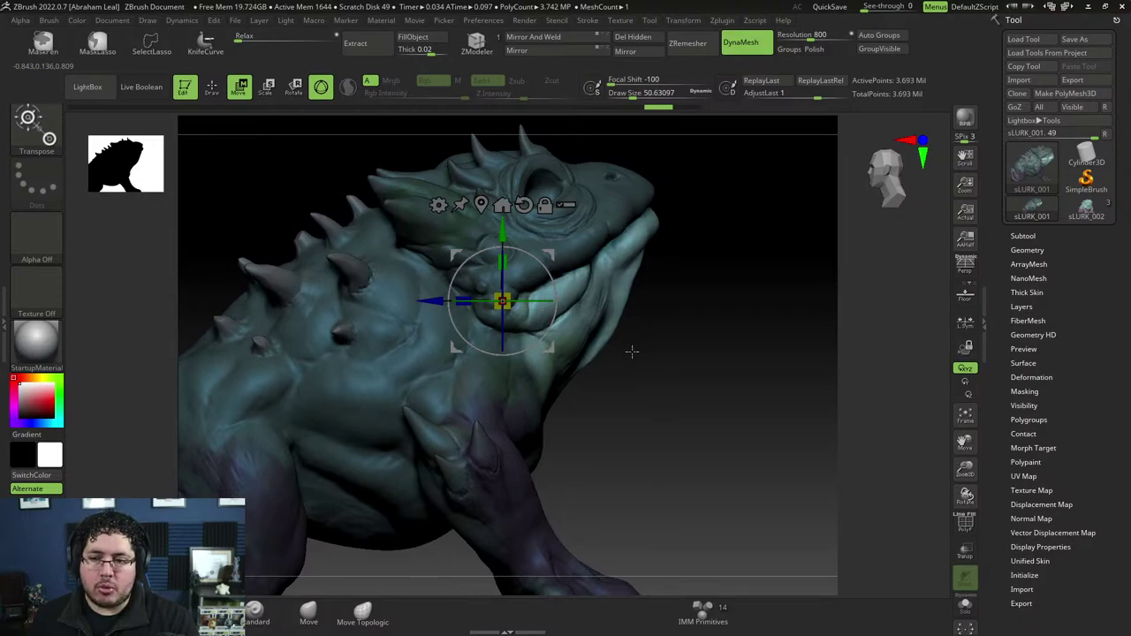
{"action": "left_click_drag", "start_coordinate": [502, 302], "coordinate": [520, 320]}
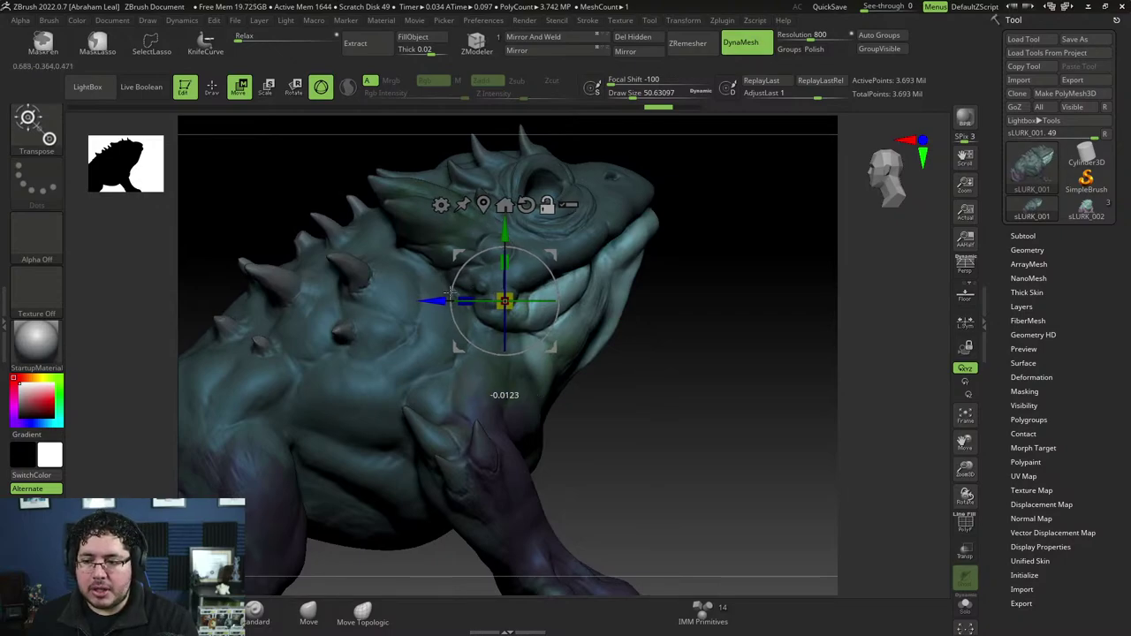
{"action": "left_click_drag", "start_coordinate": [521, 255], "coordinate": [543, 405]}
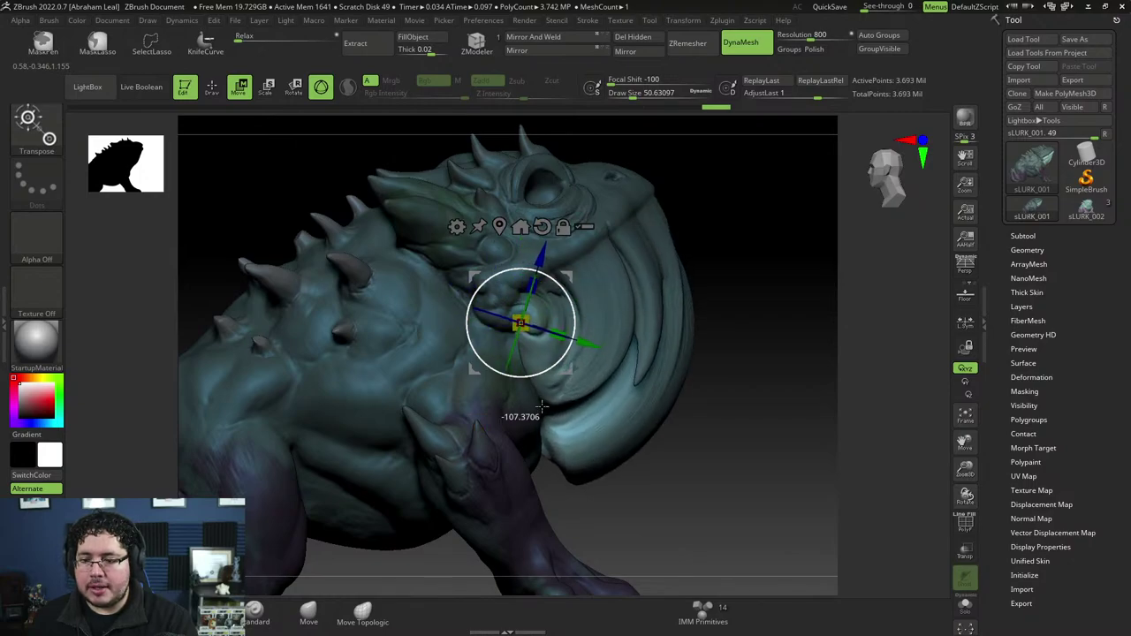
{"action": "mouse_move", "coordinate": [543, 404]}
{"action": "right_mouse_down"}
{"action": "mouse_move", "coordinate": [646, 434]}
{"action": "mouse_move", "coordinate": [833, 308]}
{"action": "mouse_move", "coordinate": [729, 327]}
{"action": "mouse_move", "coordinate": [755, 326]}
{"action": "mouse_move", "coordinate": [765, 350]}
{"action": "mouse_move", "coordinate": [768, 298]}
{"action": "right_mouse_up"}
{"action": "key", "text": "q"}
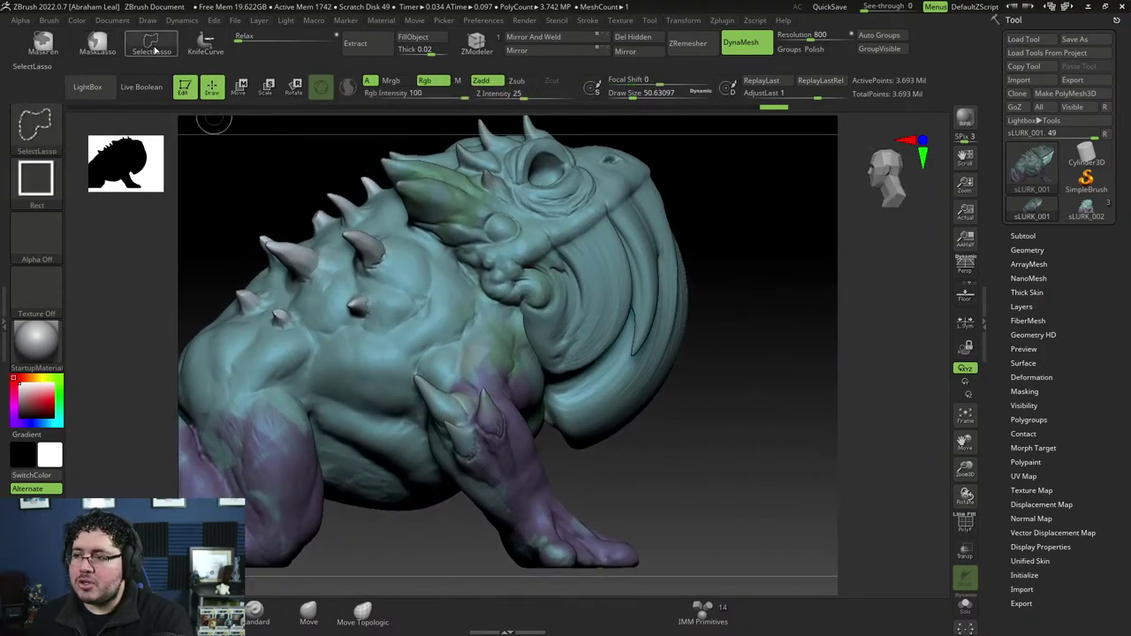
Step: Hide the swung-out jaw portion with SelectLasso
{"action": "left_click", "coordinate": [151, 43]}
{"action": "mouse_move", "coordinate": [721, 161]}
{"action": "left_mouse_down", "text": "ctrl+alt+shift"}
{"action": "mouse_move", "coordinate": [692, 488]}
{"action": "mouse_move", "coordinate": [800, 429]}
{"action": "left_mouse_up", "text": "ctrl+alt+shift"}
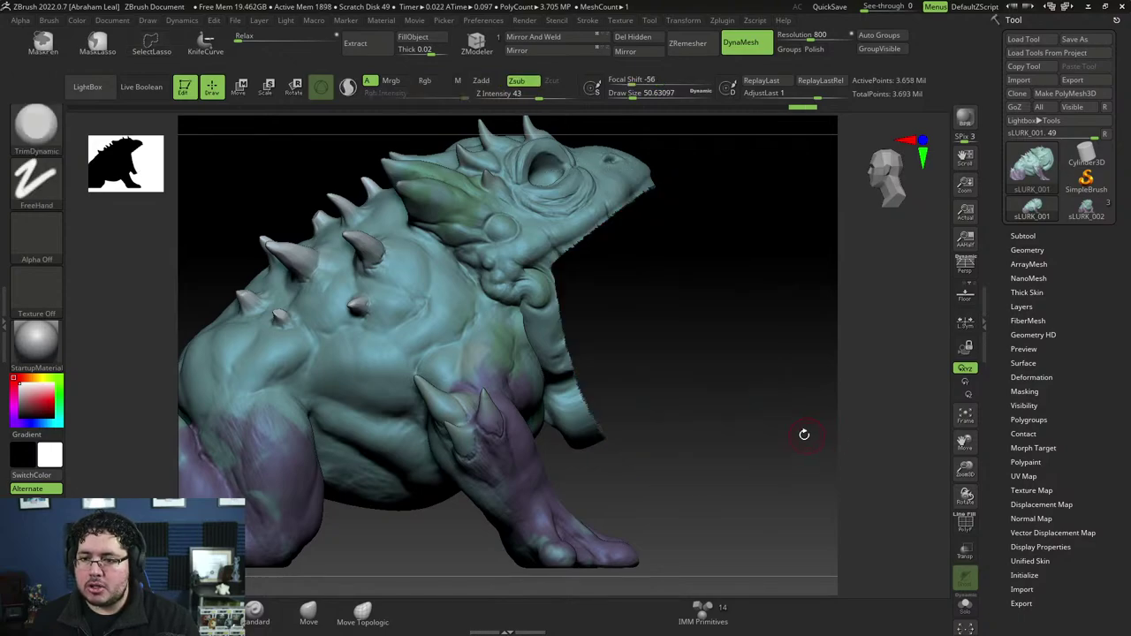
{"action": "mouse_move", "coordinate": [802, 432]}
{"action": "right_mouse_down"}
{"action": "mouse_move", "coordinate": [672, 454]}
{"action": "mouse_move", "coordinate": [786, 407]}
{"action": "right_mouse_up"}
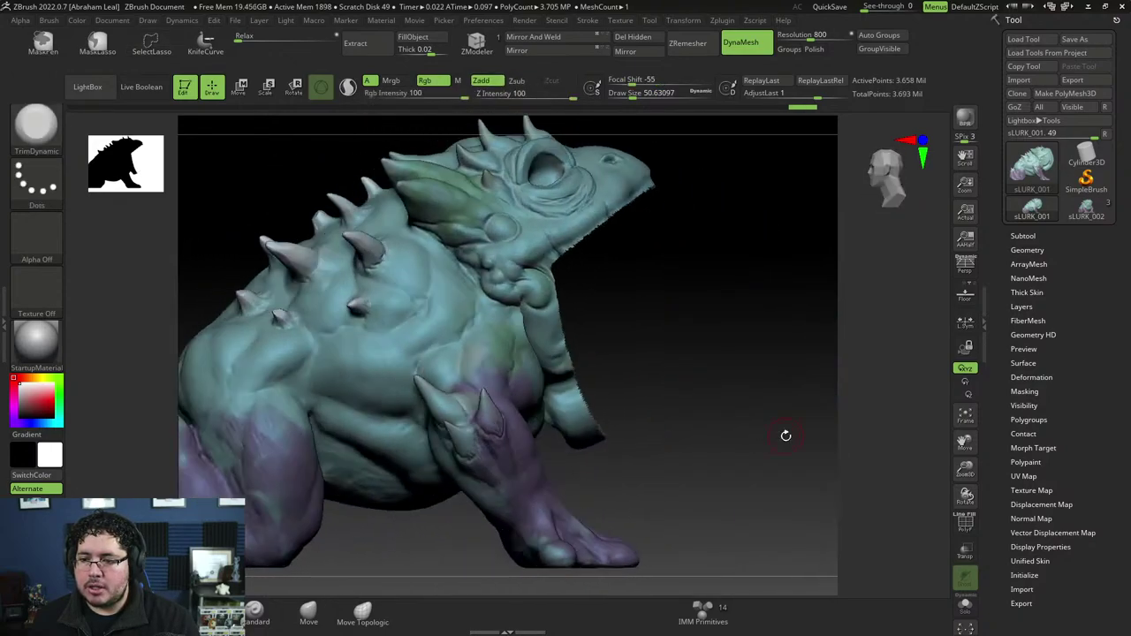
Step: Clear the mask and DynaMesh the model to seal the mouth opening
{"action": "left_click", "coordinate": [783, 382], "text": "ctrl"}
{"action": "left_click", "coordinate": [783, 382], "text": "ctrl"}
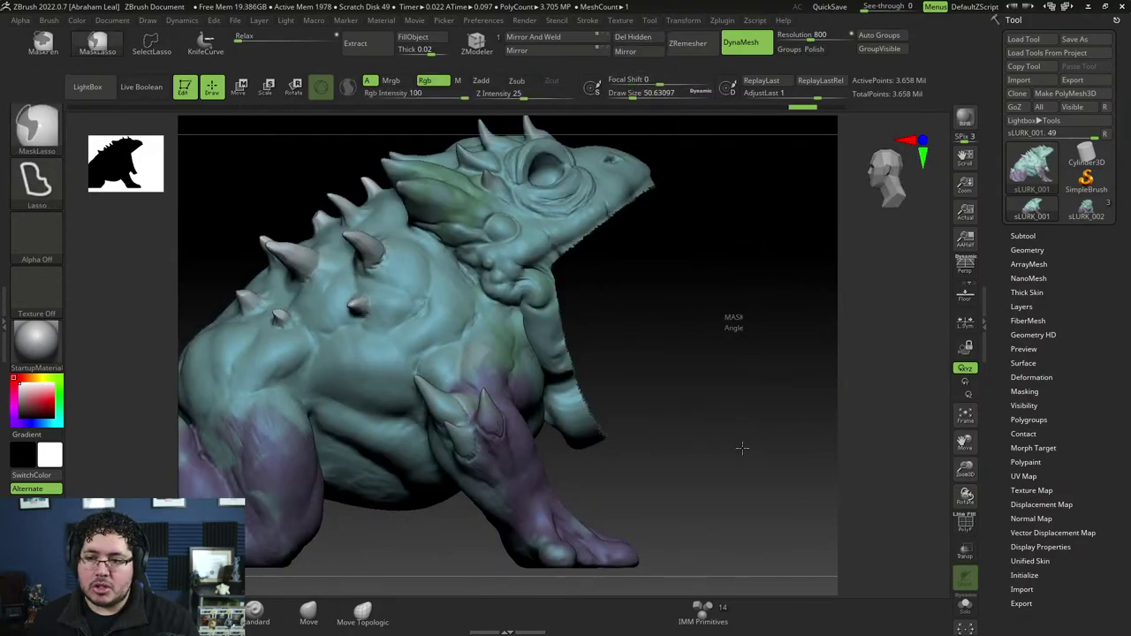
{"action": "mouse_move", "coordinate": [734, 438]}
{"action": "left_mouse_down", "text": "ctrl"}
{"action": "mouse_move", "coordinate": [786, 405]}
{"action": "mouse_move", "coordinate": [674, 268]}
{"action": "mouse_move", "coordinate": [698, 259]}
{"action": "left_mouse_up", "text": "ctrl"}
{"action": "key", "text": "b"}
{"action": "key", "text": "space"}
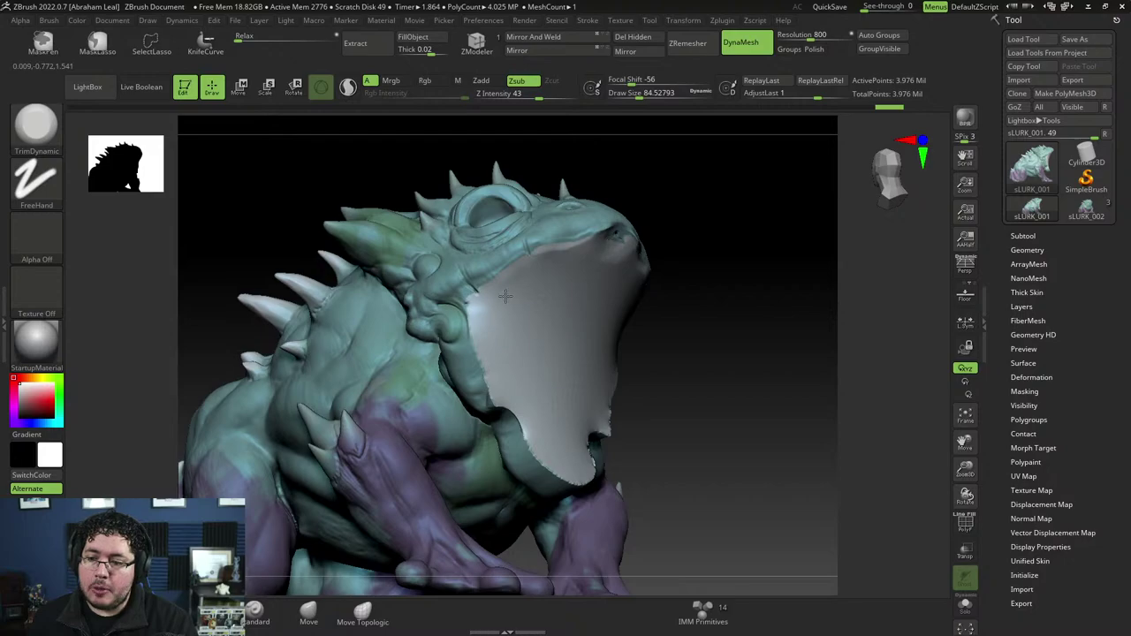
Step: Switch to the ClayBuildup brush with Draw Size about 164
{"action": "right_click_drag", "start_coordinate": [527, 439], "coordinate": [517, 466], "text": "shift"}
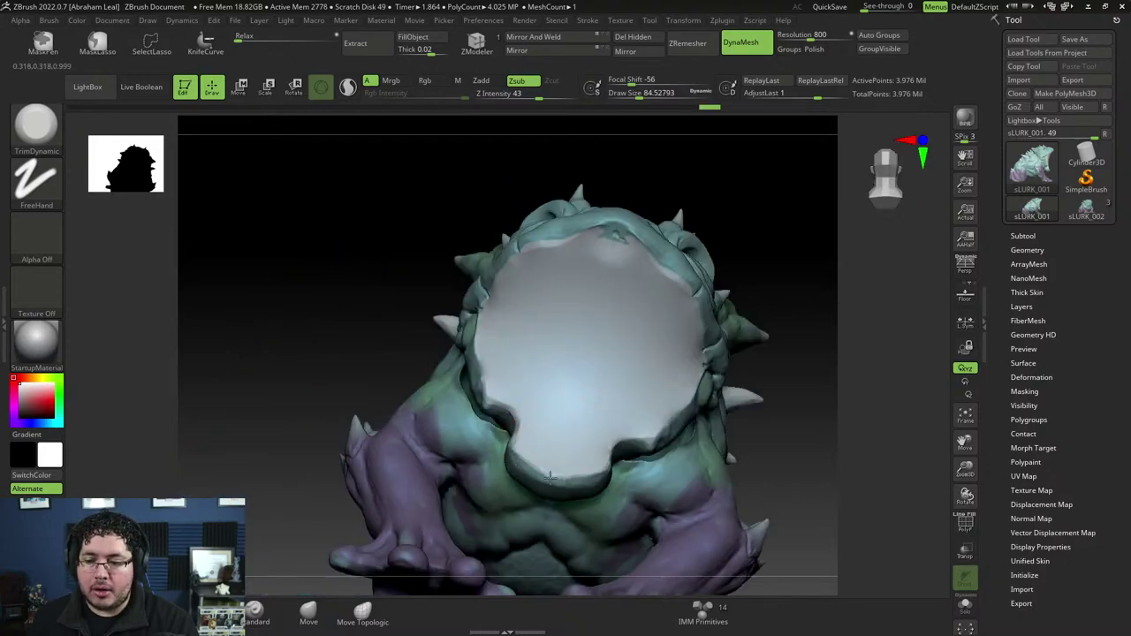
{"action": "right_click_drag", "start_coordinate": [550, 477], "coordinate": [605, 381]}
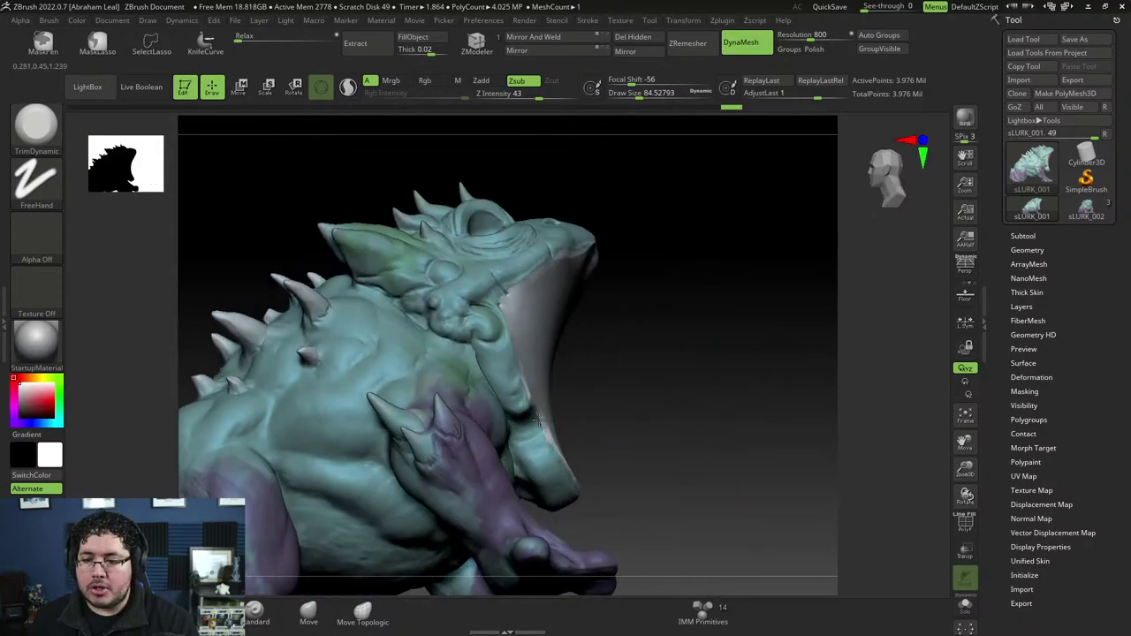
{"action": "left_click", "coordinate": [1024, 235]}
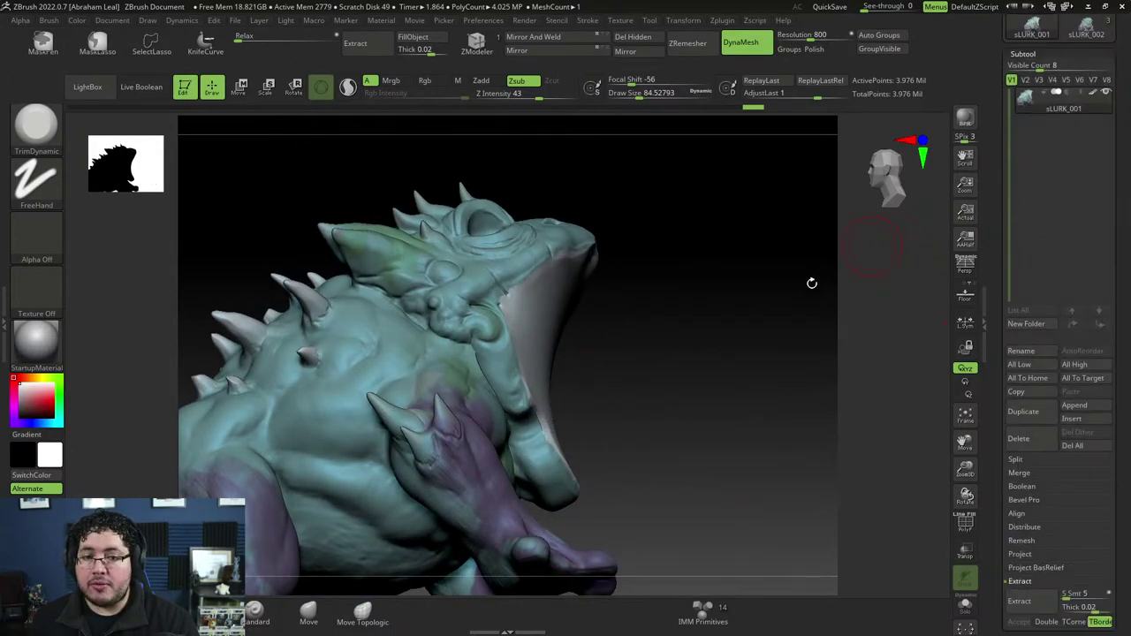
{"action": "mouse_move", "coordinate": [811, 283]}
{"action": "right_mouse_down"}
{"action": "mouse_move", "coordinate": [740, 336]}
{"action": "mouse_move", "coordinate": [640, 235]}
{"action": "mouse_move", "coordinate": [763, 309]}
{"action": "mouse_move", "coordinate": [628, 263]}
{"action": "right_mouse_up"}
{"action": "key", "text": "b"}
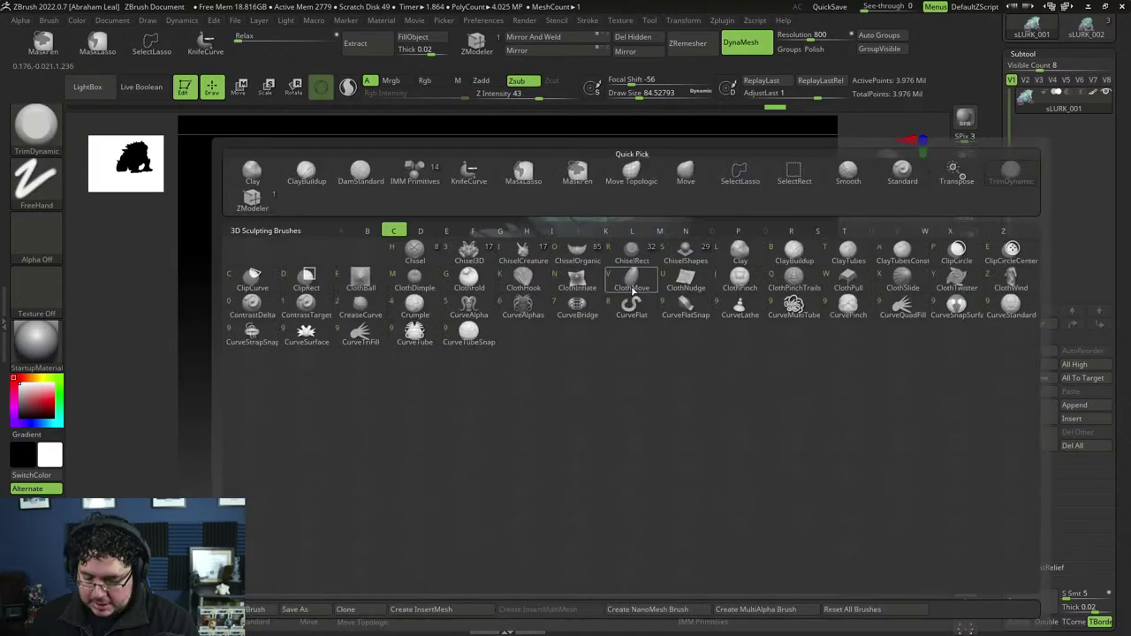
{"action": "key", "text": "c"}
{"action": "key", "text": "b"}
{"action": "right_click", "coordinate": [649, 234]}
{"action": "left_click_drag", "start_coordinate": [650, 235], "coordinate": [639, 237]}
{"action": "right_click", "coordinate": [619, 236]}
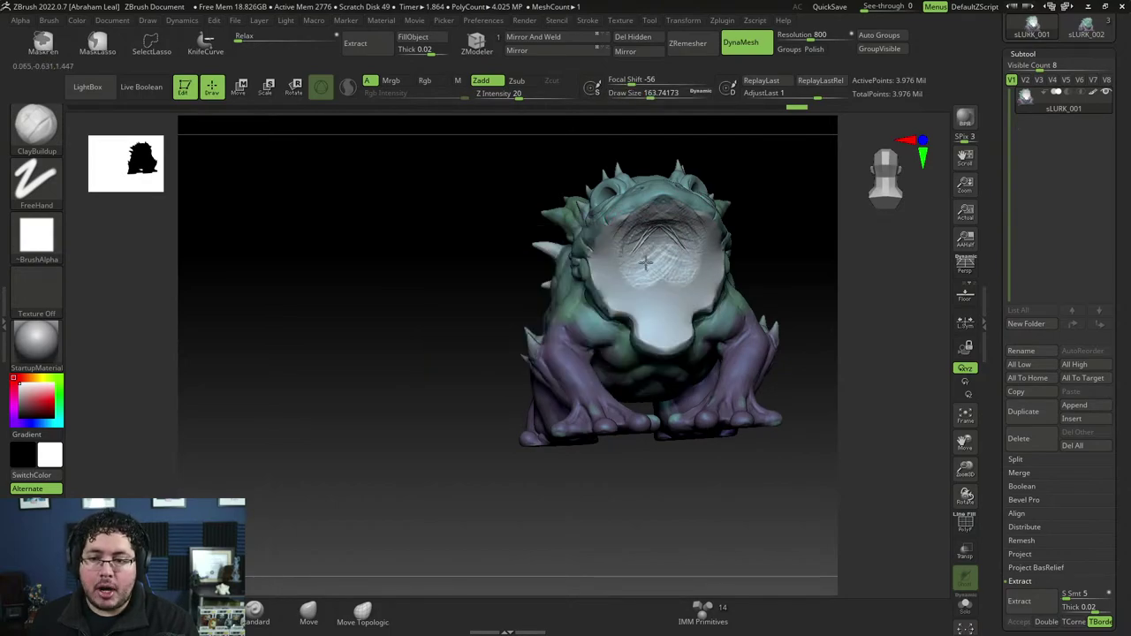
Step: Build up clay texture inside the mouth and down the throat
{"action": "left_click_drag", "start_coordinate": [646, 263], "coordinate": [660, 317]}
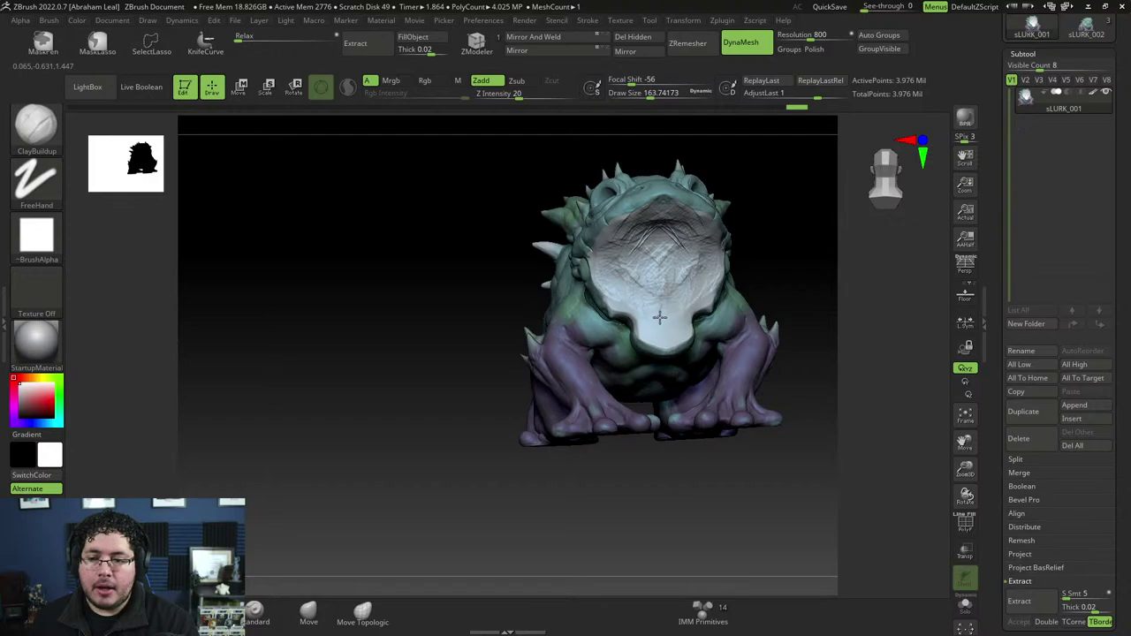
{"action": "left_click_drag", "start_coordinate": [793, 202], "coordinate": [661, 236]}
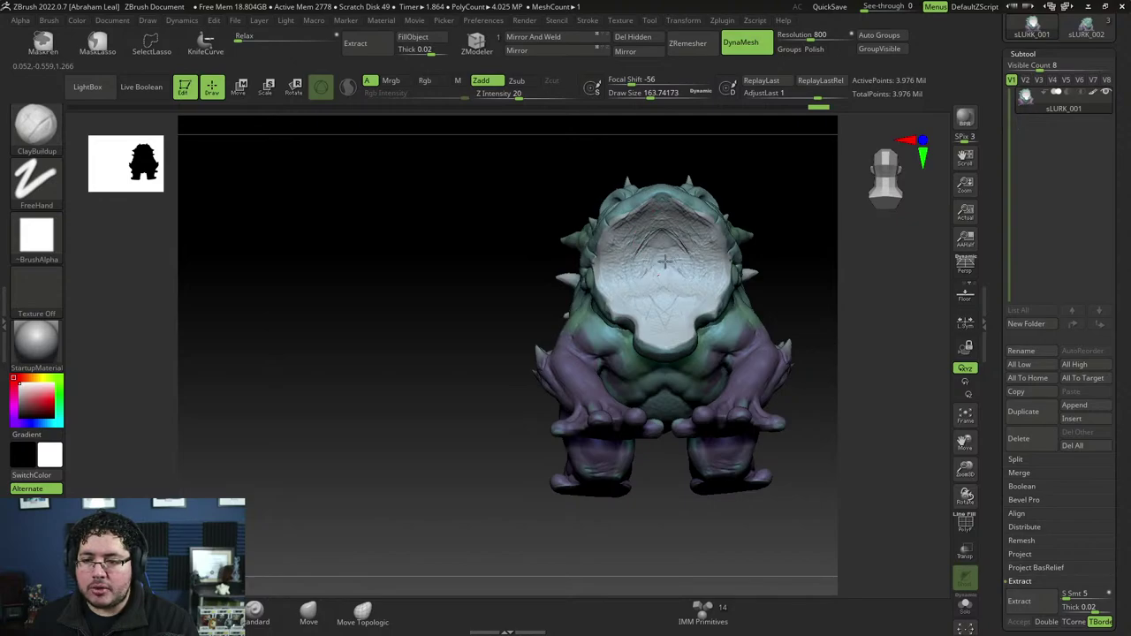
{"action": "left_click_drag", "start_coordinate": [645, 272], "coordinate": [815, 213]}
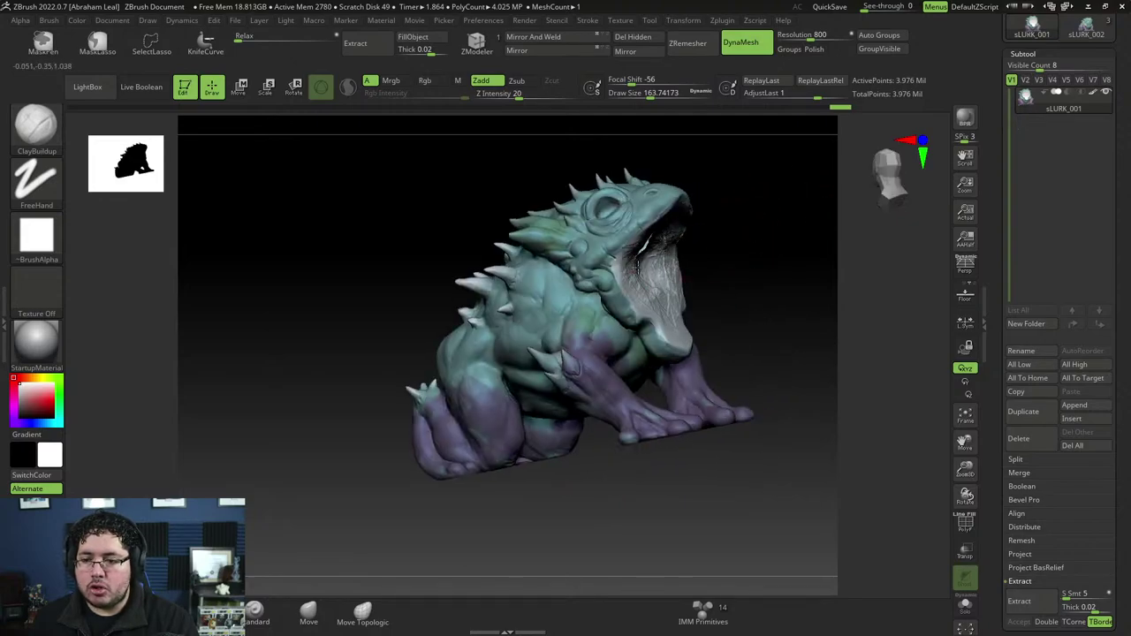
{"action": "left_click_drag", "start_coordinate": [638, 265], "coordinate": [610, 265]}
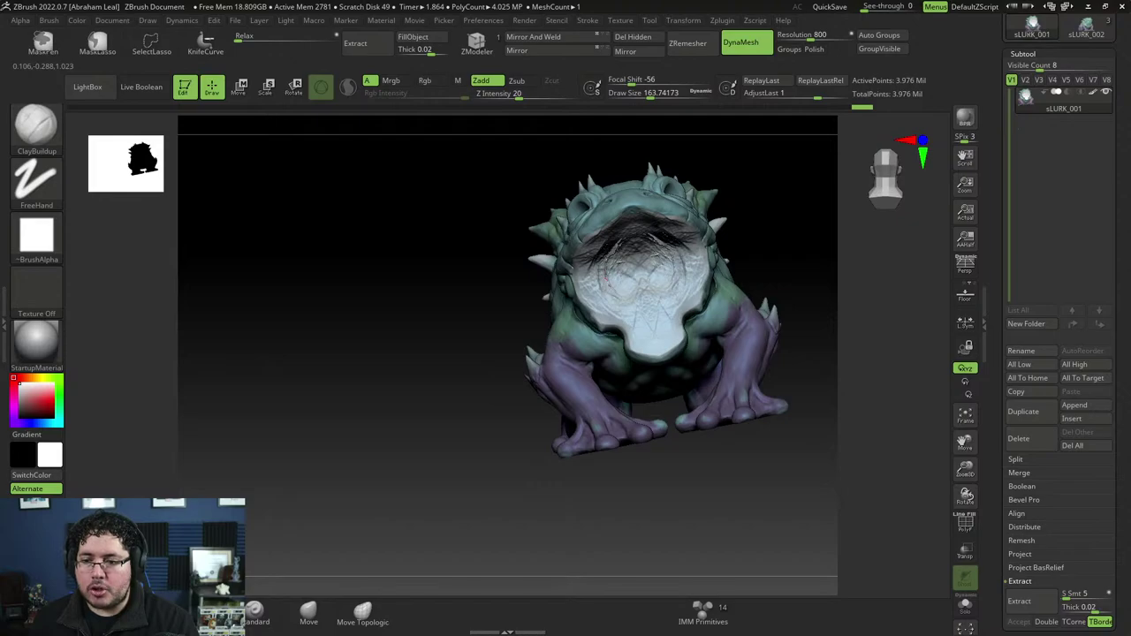
{"action": "key", "text": "ctrl"}
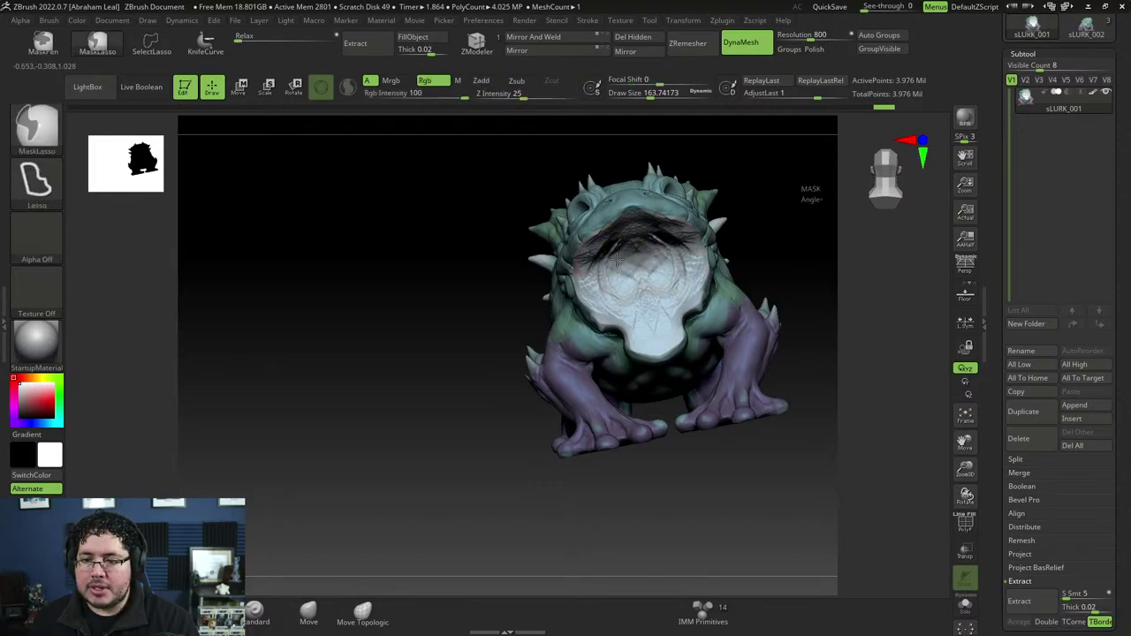
{"action": "mouse_move", "coordinate": [616, 253]}
{"action": "left_mouse_down"}
{"action": "mouse_move", "coordinate": [601, 252]}
{"action": "mouse_move", "coordinate": [610, 292]}
{"action": "mouse_move", "coordinate": [649, 305]}
{"action": "left_mouse_up"}
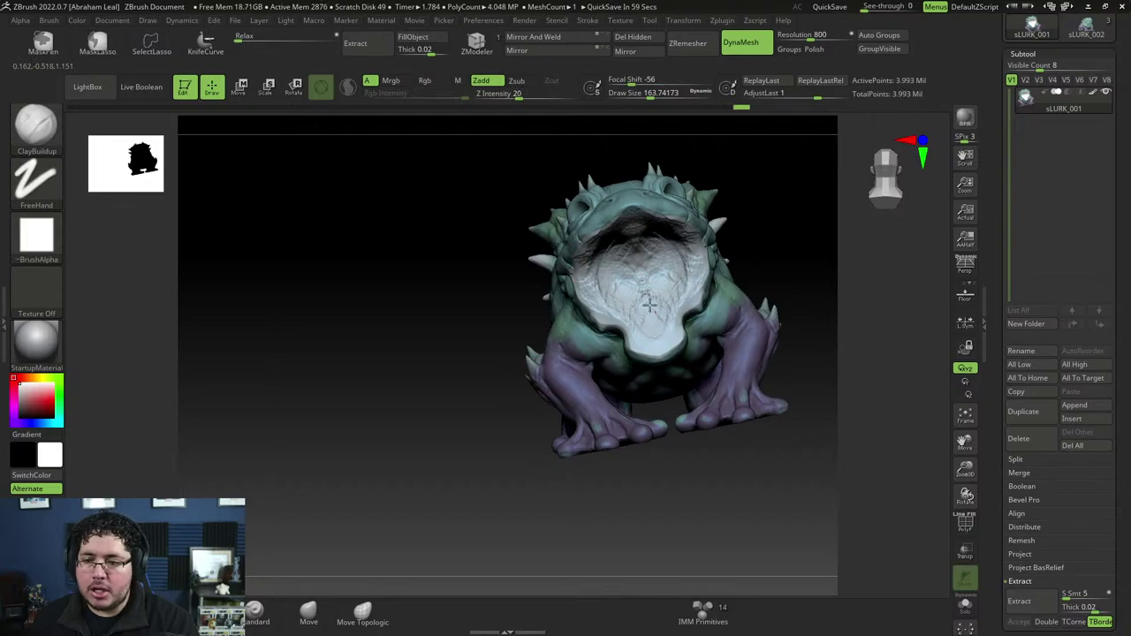
{"action": "mouse_move", "coordinate": [780, 213]}
{"action": "left_mouse_down"}
{"action": "mouse_move", "coordinate": [819, 198]}
{"action": "mouse_move", "coordinate": [780, 250]}
{"action": "mouse_move", "coordinate": [773, 240]}
{"action": "mouse_move", "coordinate": [804, 289]}
{"action": "mouse_move", "coordinate": [722, 276]}
{"action": "left_mouse_up"}
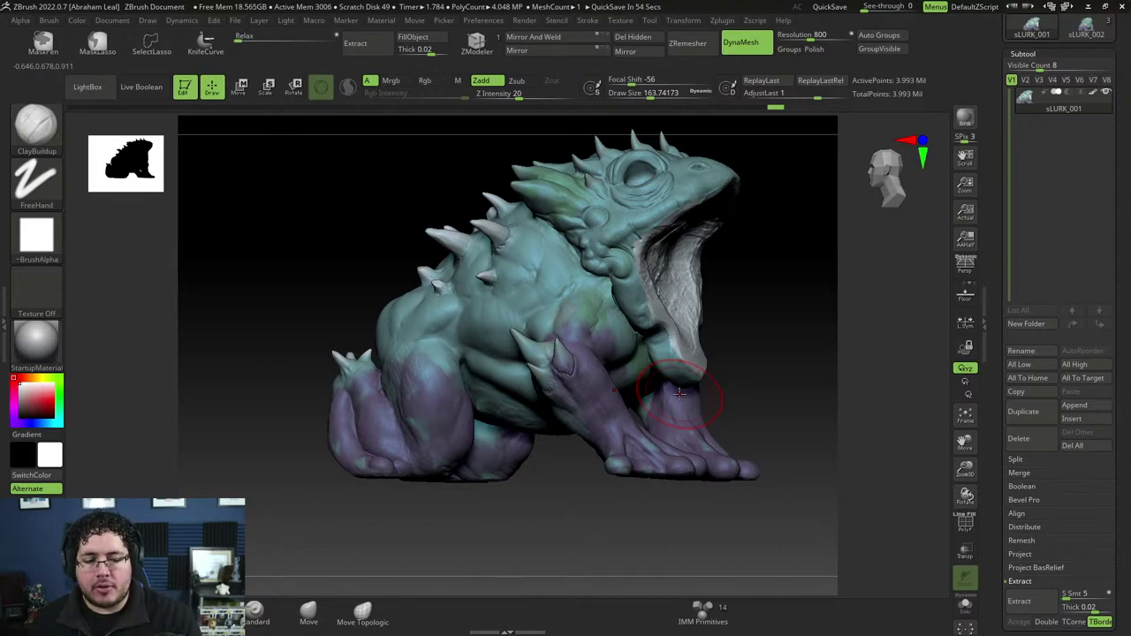
Step: Switch to the sLURK_002 creature tool and set Draw Size to about 40
{"action": "left_click", "coordinate": [1086, 27]}
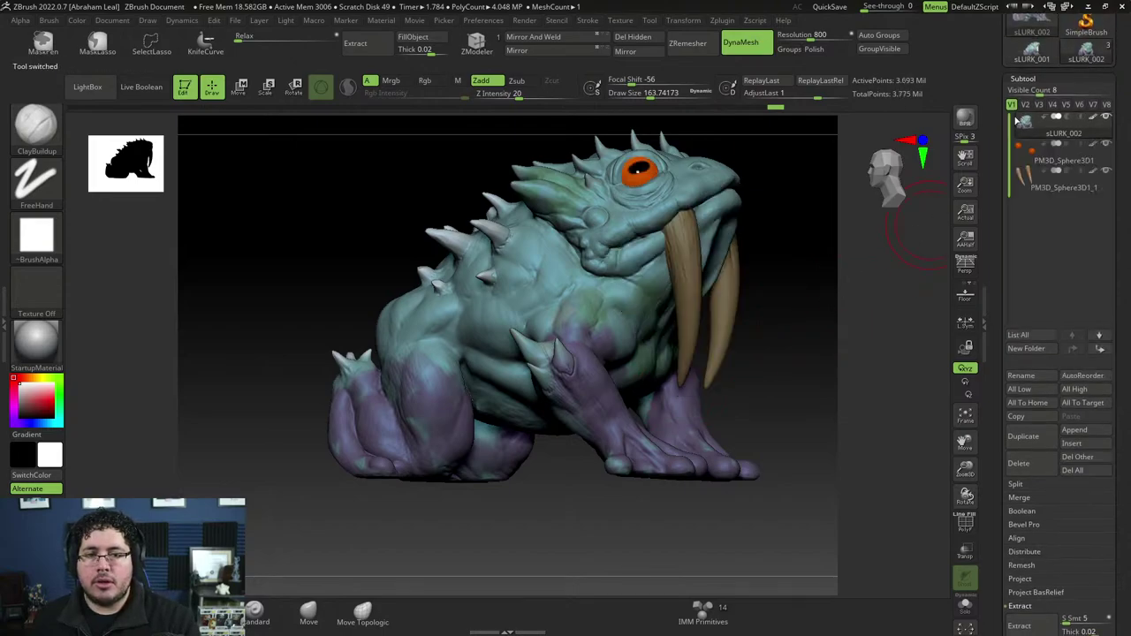
{"action": "left_click_drag", "start_coordinate": [771, 330], "coordinate": [755, 397]}
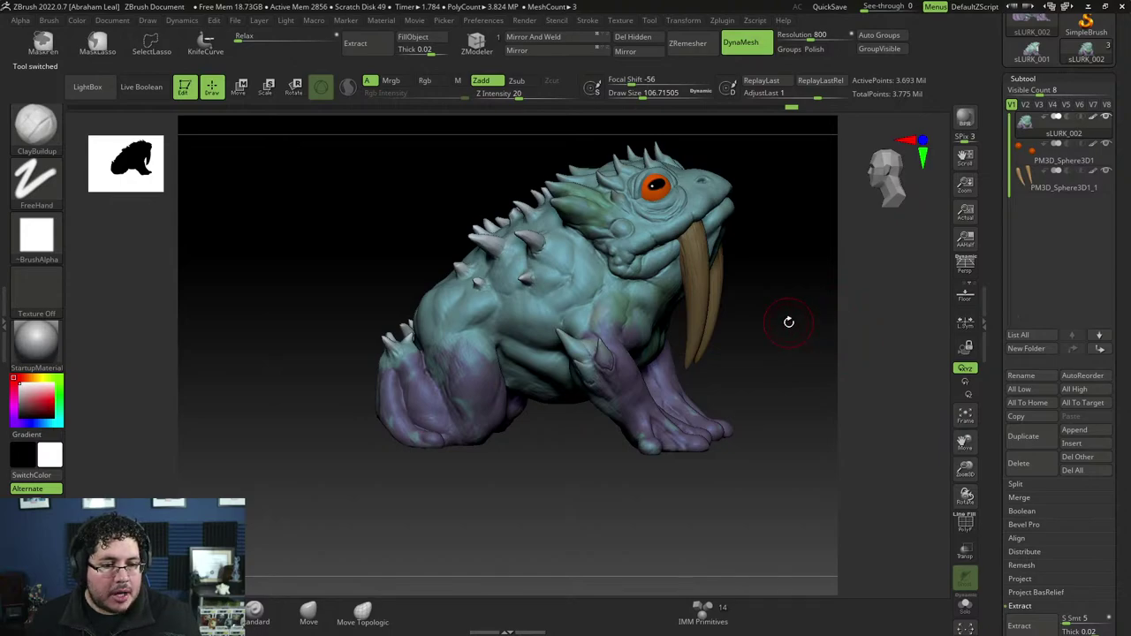
{"action": "mouse_move", "coordinate": [780, 301]}
{"action": "left_mouse_down"}
{"action": "mouse_move", "coordinate": [803, 291]}
{"action": "mouse_move", "coordinate": [791, 341]}
{"action": "mouse_move", "coordinate": [814, 366]}
{"action": "mouse_move", "coordinate": [804, 384]}
{"action": "mouse_move", "coordinate": [733, 316]}
{"action": "mouse_move", "coordinate": [856, 379]}
{"action": "left_mouse_up"}
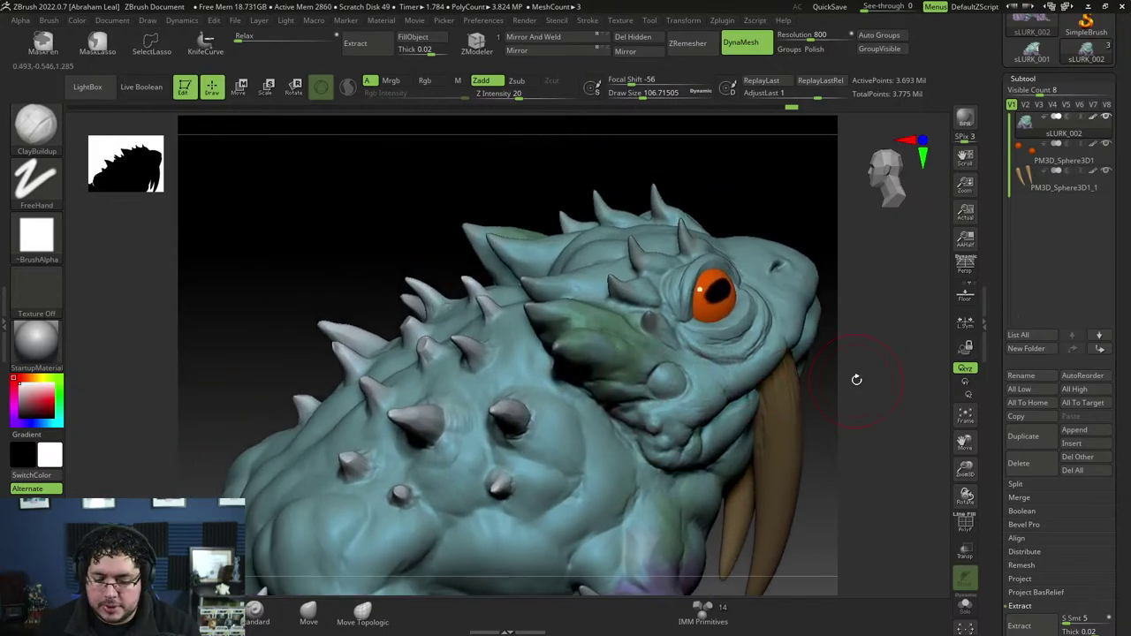
{"action": "key", "text": "b"}
{"action": "key", "text": "space"}
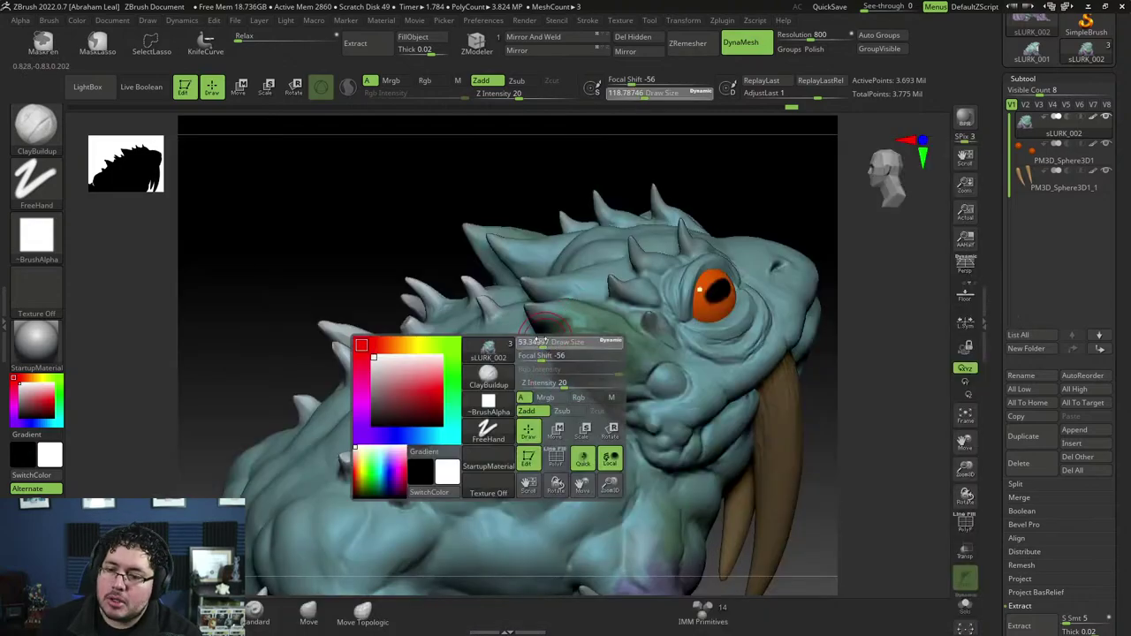
{"action": "left_click_drag", "start_coordinate": [537, 341], "coordinate": [493, 348]}
{"action": "key", "text": "space"}
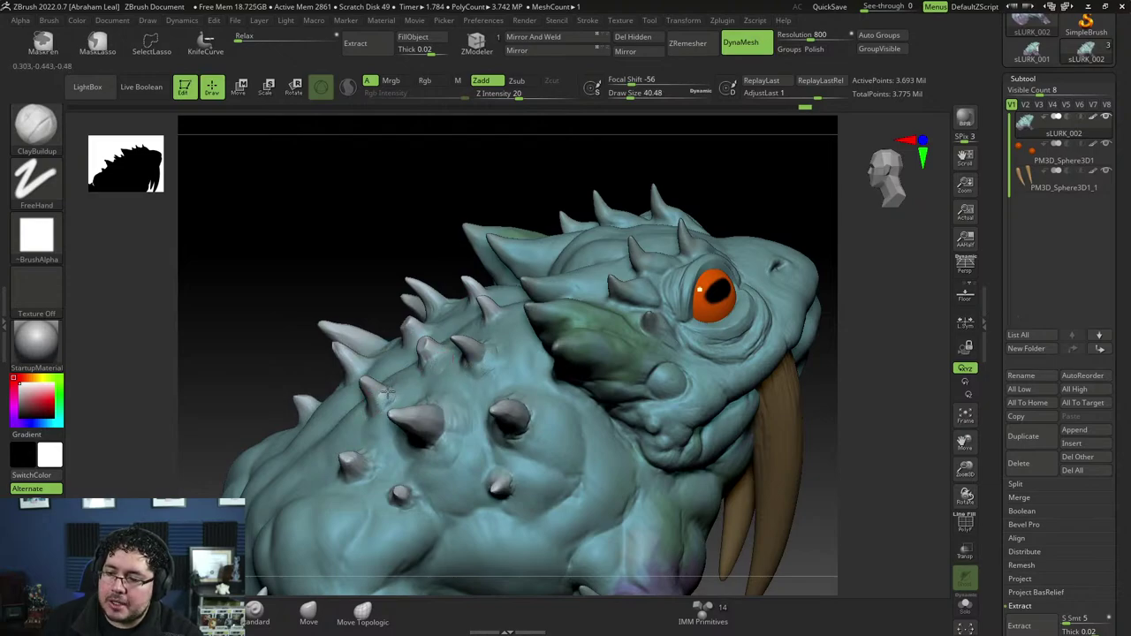
{"action": "left_click_drag", "start_coordinate": [385, 304], "coordinate": [386, 372]}
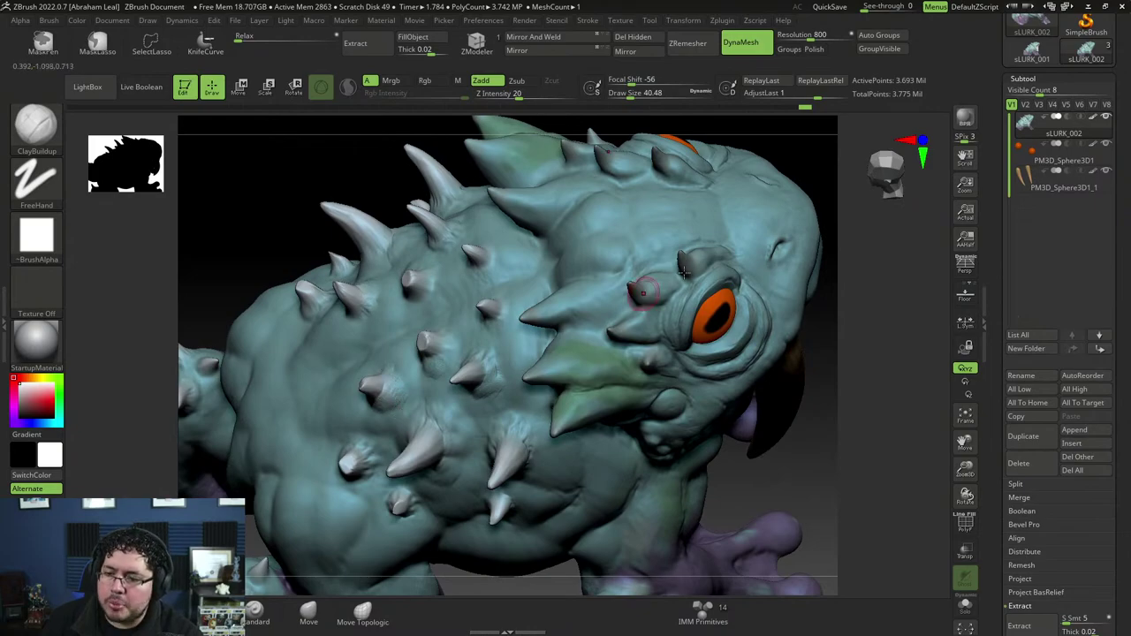
{"action": "mouse_move", "coordinate": [818, 235]}
{"action": "left_mouse_down"}
{"action": "mouse_move", "coordinate": [745, 260]}
{"action": "mouse_move", "coordinate": [783, 218]}
{"action": "mouse_move", "coordinate": [715, 262]}
{"action": "mouse_move", "coordinate": [619, 285]}
{"action": "mouse_move", "coordinate": [586, 263]}
{"action": "mouse_move", "coordinate": [678, 250]}
{"action": "mouse_move", "coordinate": [715, 295]}
{"action": "mouse_move", "coordinate": [702, 285]}
{"action": "mouse_move", "coordinate": [755, 270]}
{"action": "mouse_move", "coordinate": [735, 185]}
{"action": "left_mouse_up"}
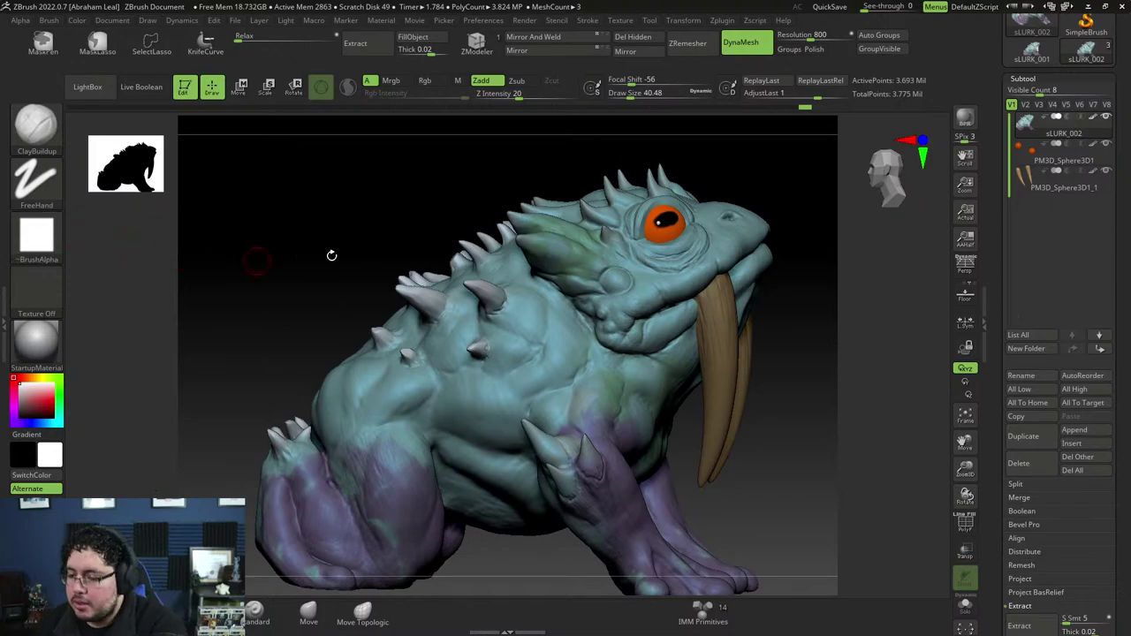
Step: Select the Standard brush from the brush library
{"action": "key", "text": "b"}
{"action": "key", "text": "s"}
{"action": "key", "text": "t"}
{"action": "left_click", "coordinate": [53, 141]}
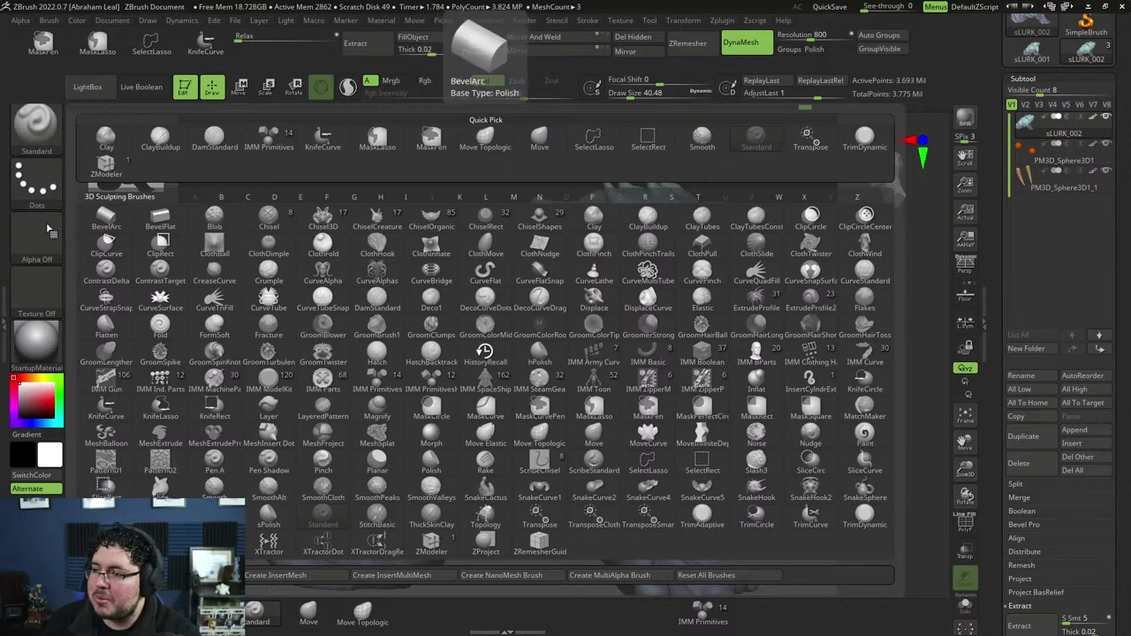
Step: Stamp bumps on the shoulder using DragRect, Alpha 23, size 59, Z intensity 11
{"action": "left_click", "coordinate": [66, 192]}
{"action": "left_click", "coordinate": [160, 192]}
{"action": "left_click", "coordinate": [36, 238]}
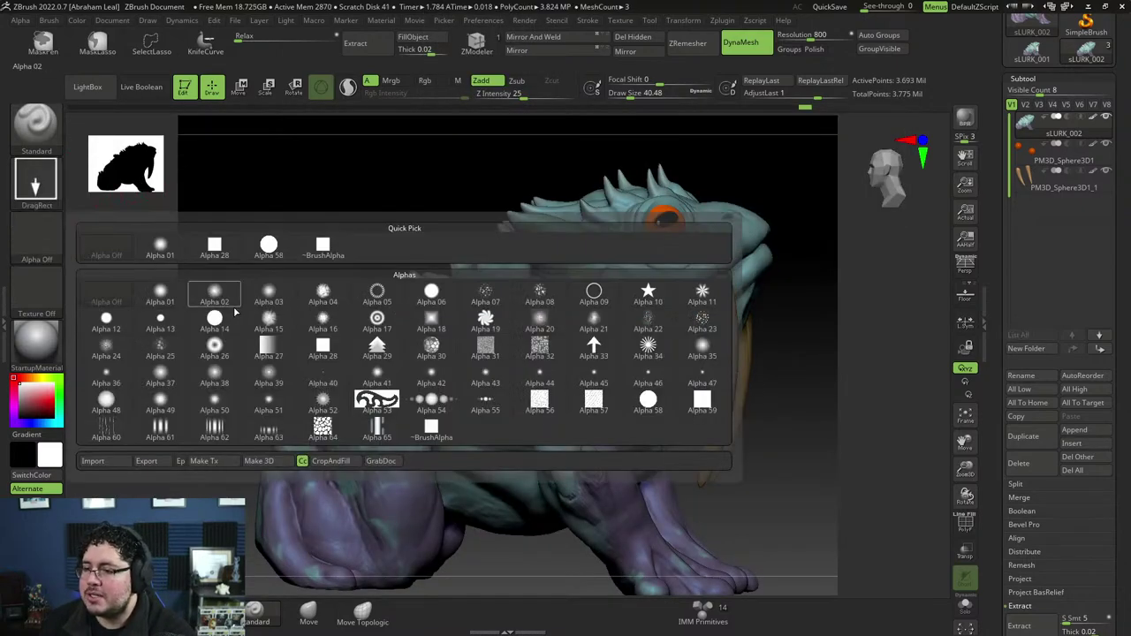
{"action": "left_click", "coordinate": [707, 320]}
{"action": "key", "text": "space"}
{"action": "left_click_drag", "start_coordinate": [464, 231], "coordinate": [495, 96]}
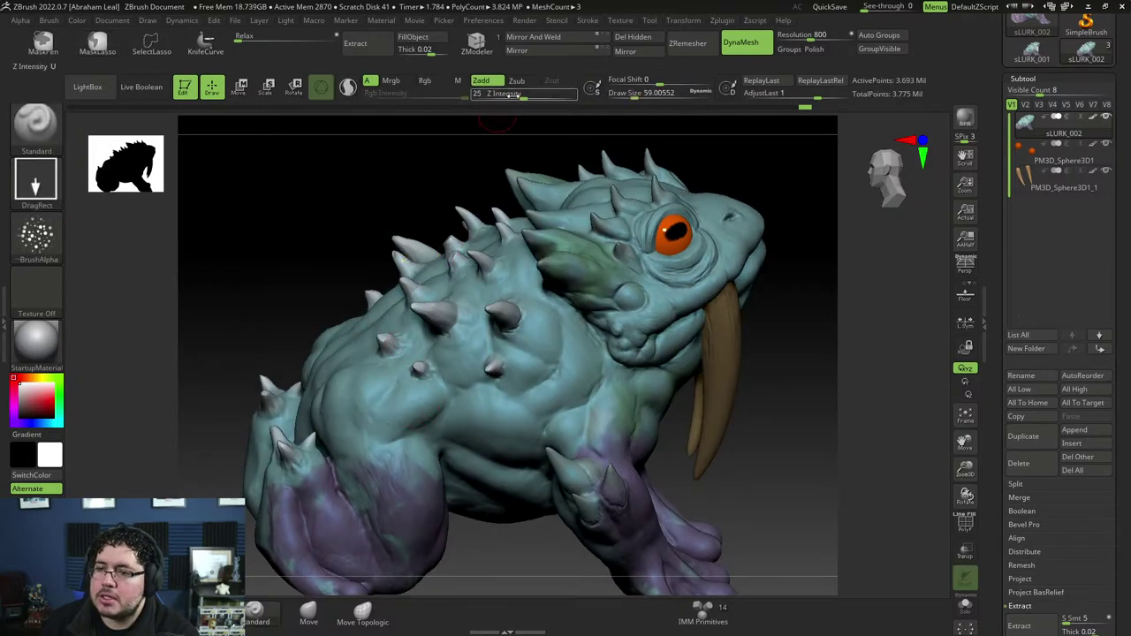
{"action": "left_click_drag", "start_coordinate": [381, 389], "coordinate": [389, 459]}
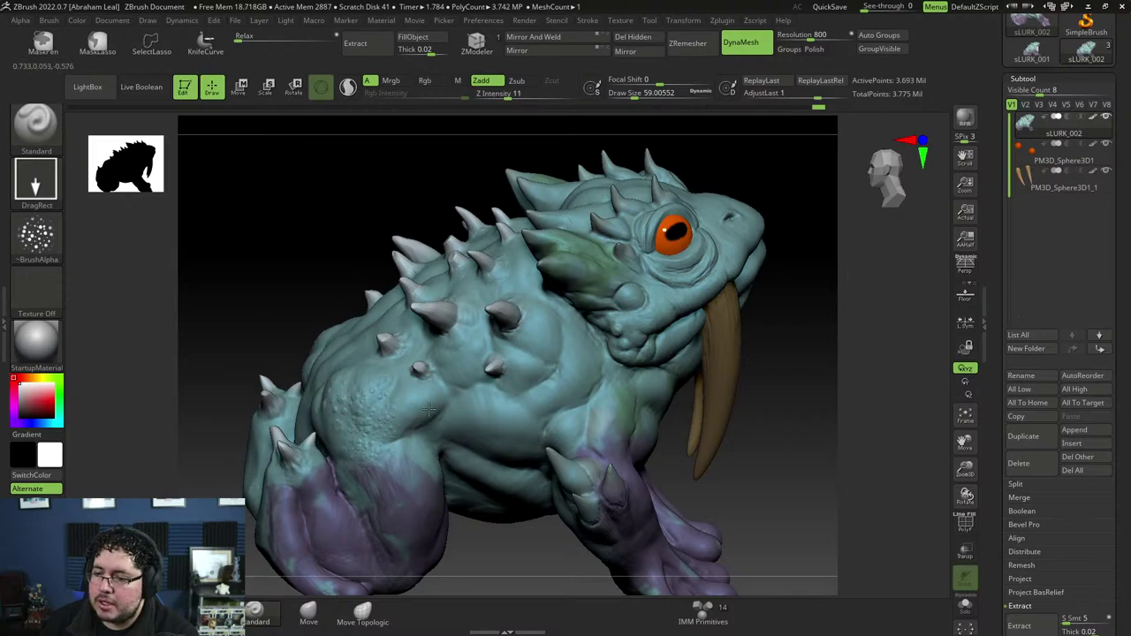
Step: Stamp bumpy detail onto the toad's head at Z intensity 16
{"action": "left_click_drag", "start_coordinate": [786, 277], "coordinate": [300, 362]}
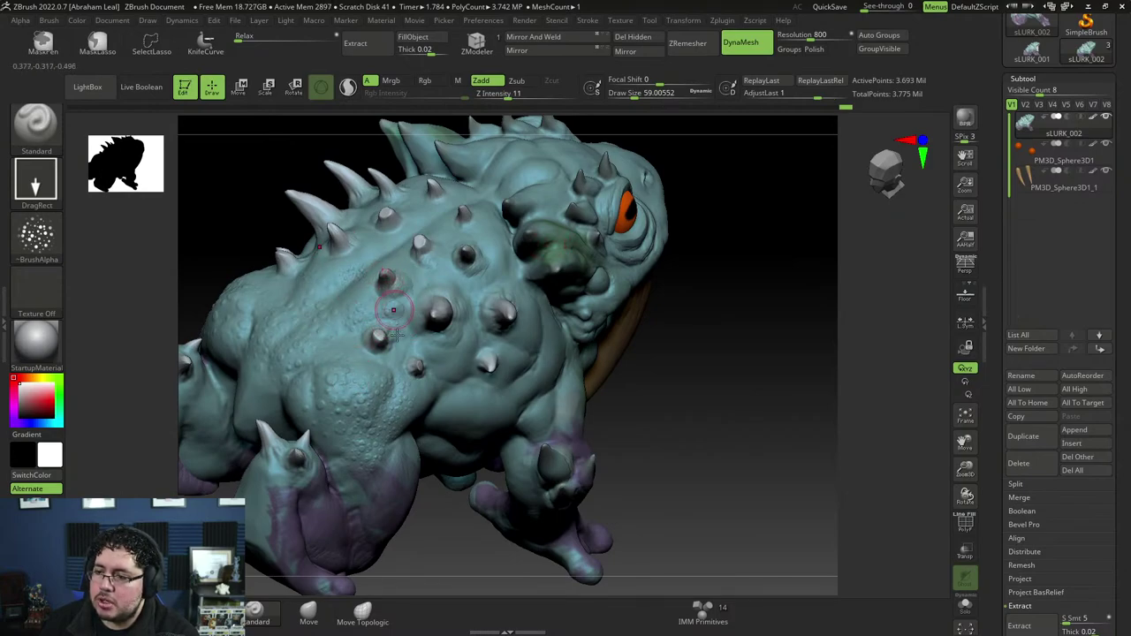
{"action": "mouse_move", "coordinate": [683, 365]}
{"action": "left_mouse_down"}
{"action": "mouse_move", "coordinate": [733, 310]}
{"action": "mouse_move", "coordinate": [380, 354]}
{"action": "mouse_move", "coordinate": [398, 372]}
{"action": "mouse_move", "coordinate": [707, 300]}
{"action": "mouse_move", "coordinate": [554, 218]}
{"action": "left_mouse_up"}
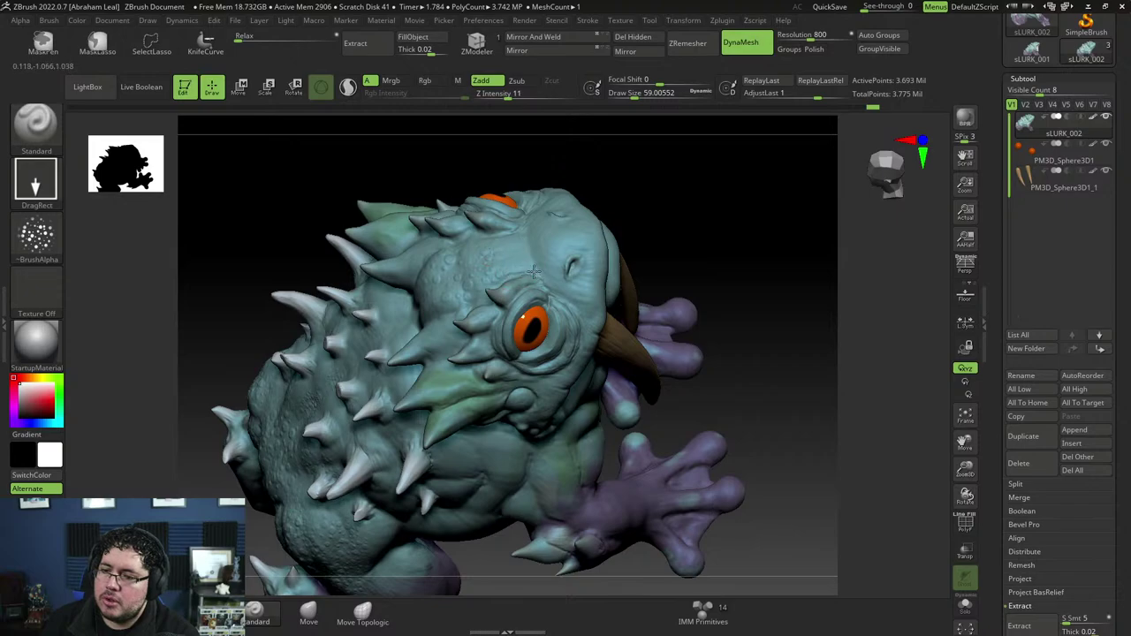
{"action": "left_click_drag", "start_coordinate": [508, 95], "coordinate": [517, 95]}
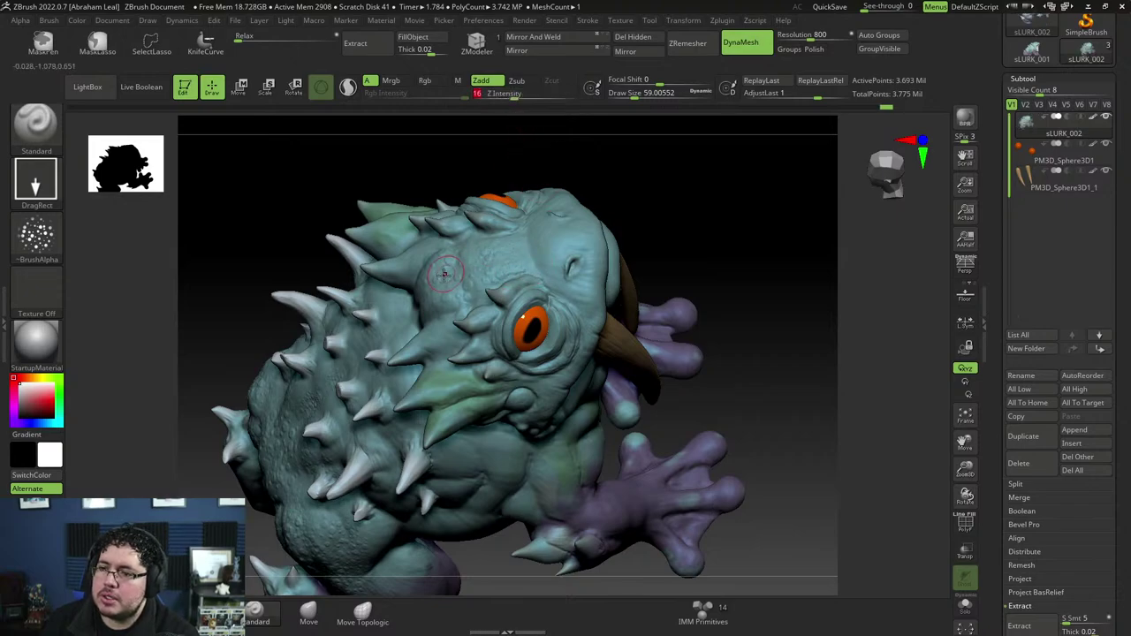
{"action": "left_click_drag", "start_coordinate": [446, 277], "coordinate": [467, 298]}
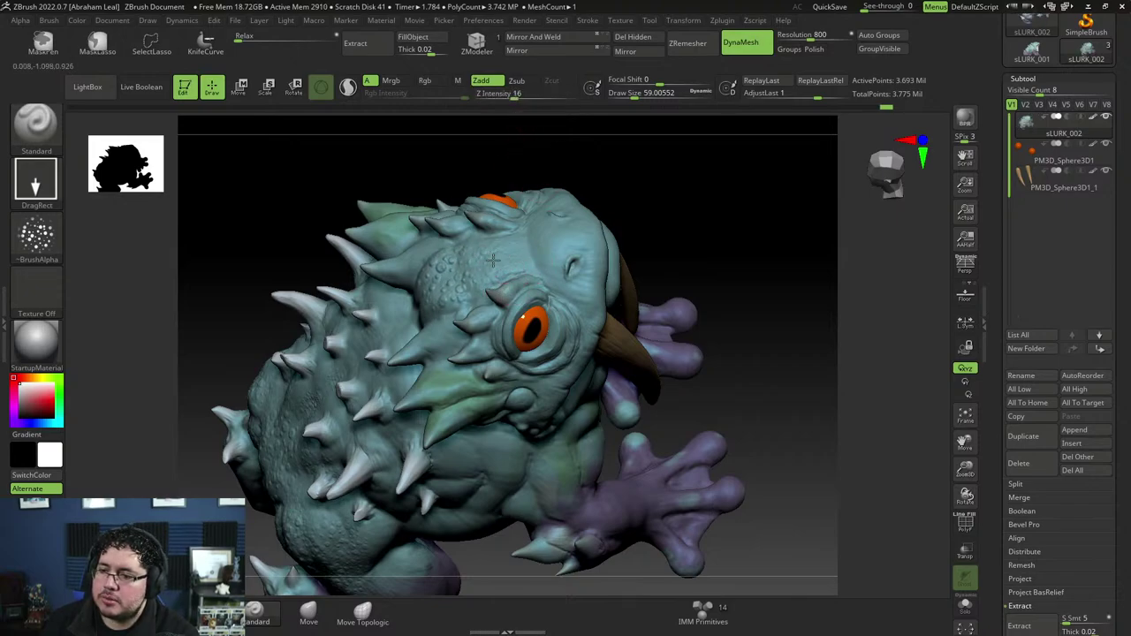
Step: Add small round bump texture across the chest
{"action": "right_click_drag", "start_coordinate": [513, 273], "coordinate": [459, 296]}
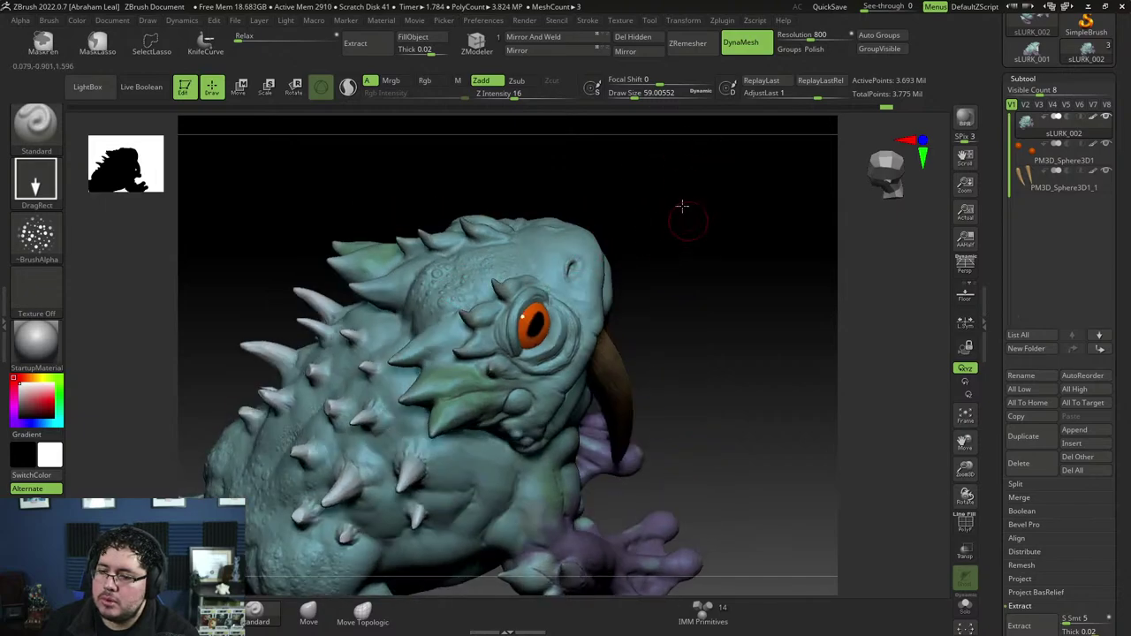
{"action": "right_click_drag", "start_coordinate": [684, 212], "coordinate": [511, 411]}
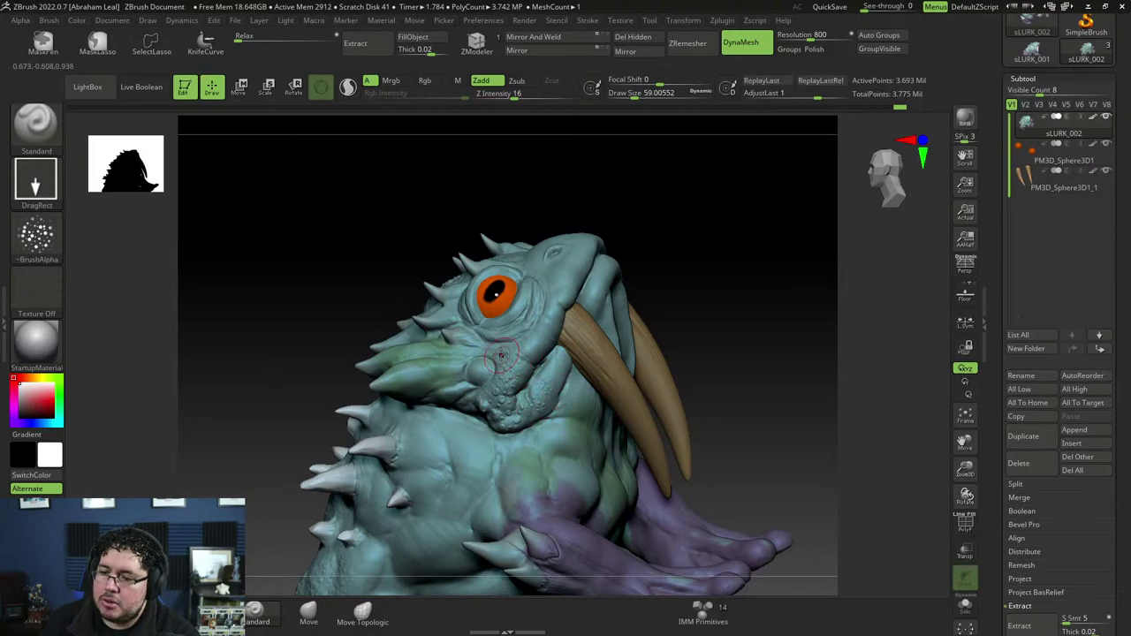
{"action": "right_click_drag", "start_coordinate": [677, 260], "coordinate": [657, 188]}
{"action": "right_click_drag", "start_coordinate": [727, 182], "coordinate": [624, 394]}
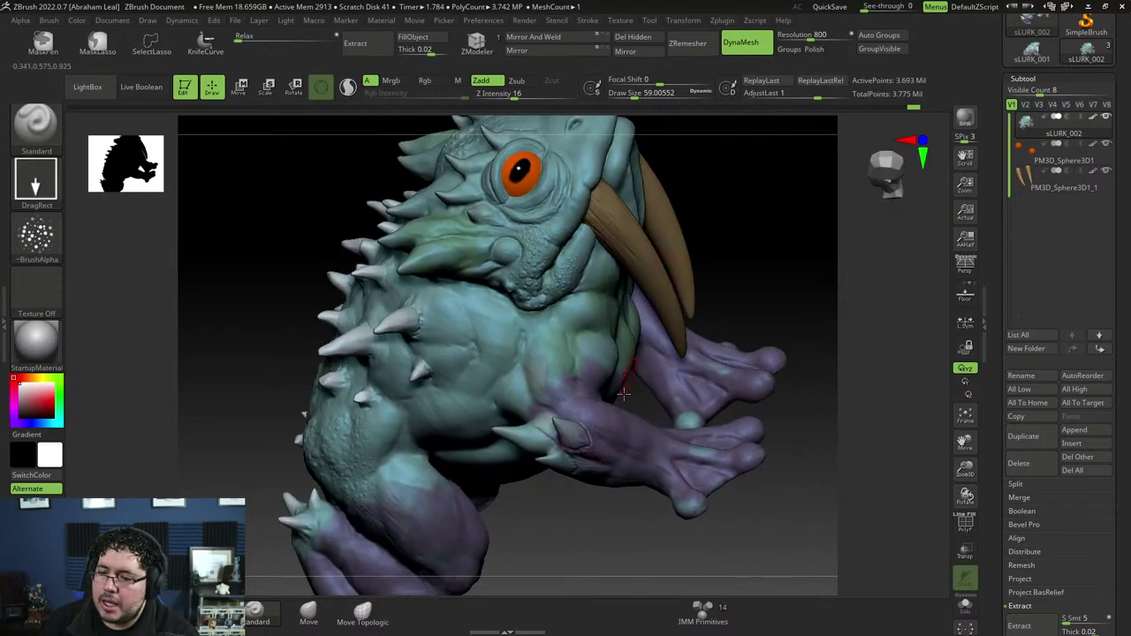
{"action": "mouse_move", "coordinate": [532, 386]}
{"action": "left_mouse_down"}
{"action": "mouse_move", "coordinate": [555, 364]}
{"action": "mouse_move", "coordinate": [539, 352]}
{"action": "mouse_move", "coordinate": [545, 338]}
{"action": "left_mouse_up"}
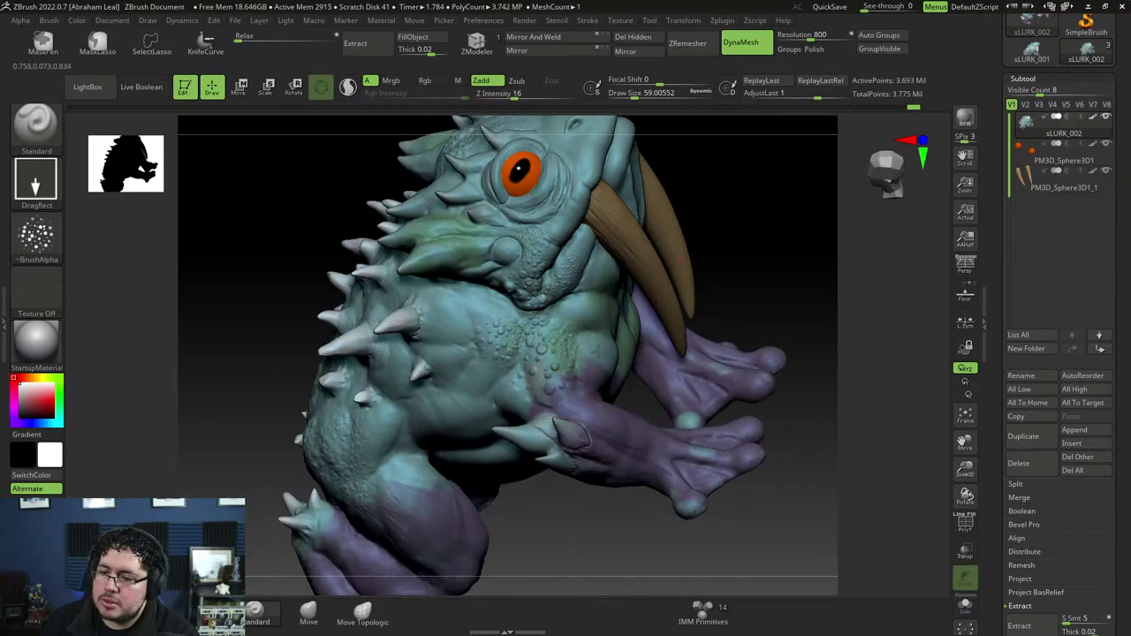
{"action": "left_click_drag", "start_coordinate": [500, 378], "coordinate": [504, 404]}
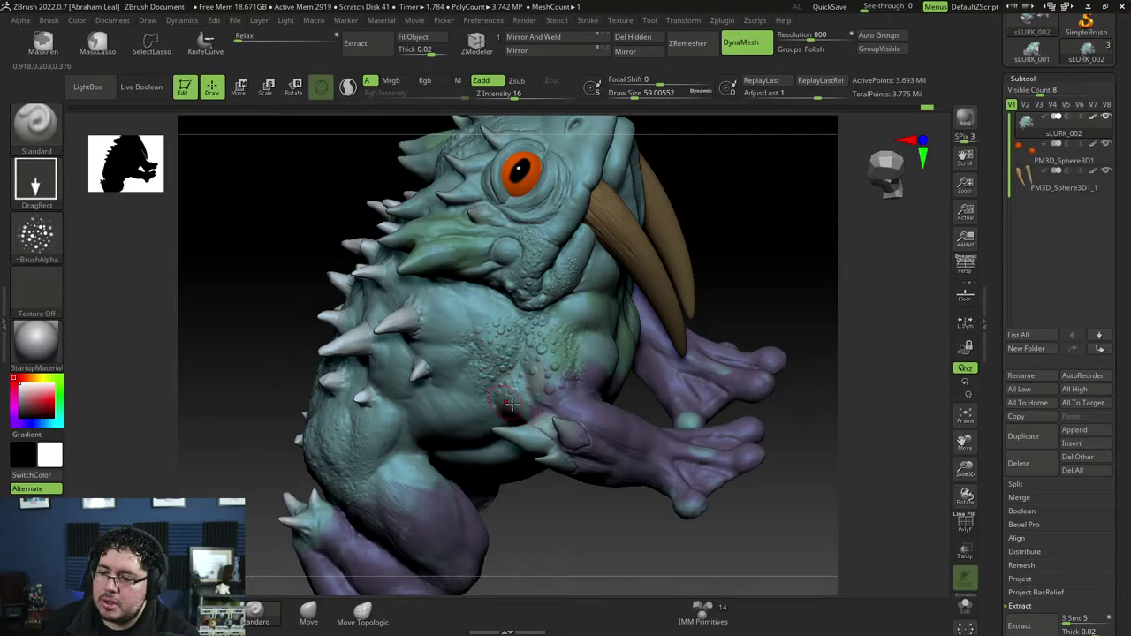
{"action": "left_click_drag", "start_coordinate": [512, 403], "coordinate": [543, 385]}
Step: Extend the purple colour up the front leg
{"action": "right_click_drag", "start_coordinate": [603, 394], "coordinate": [660, 309]}
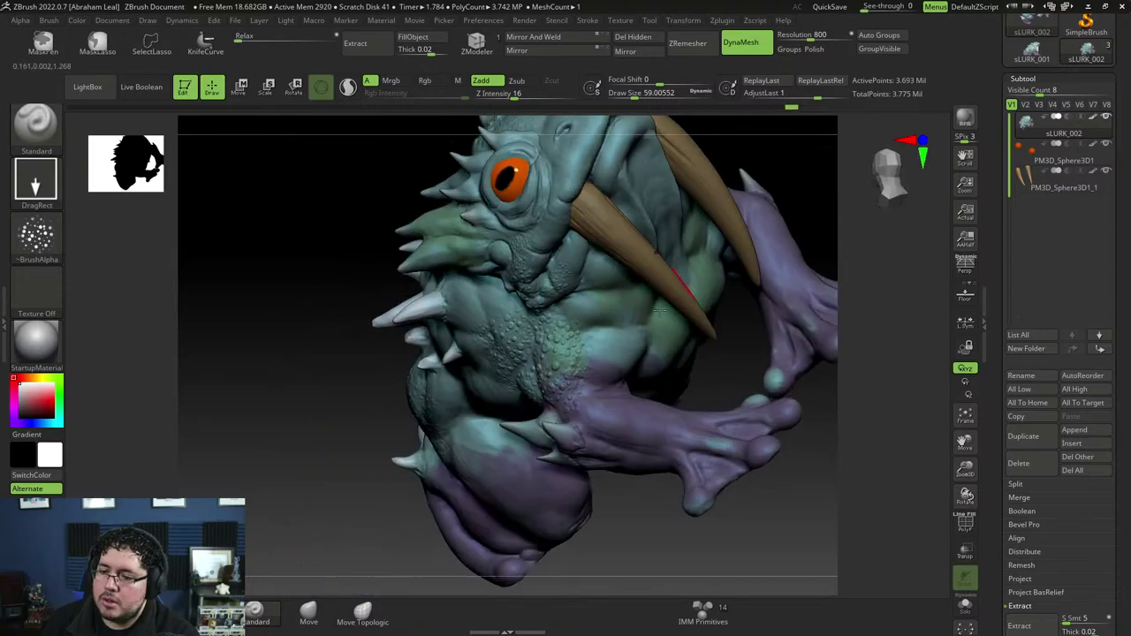
{"action": "mouse_move", "coordinate": [597, 398]}
{"action": "right_mouse_down"}
{"action": "mouse_move", "coordinate": [740, 235]}
{"action": "mouse_move", "coordinate": [750, 292]}
{"action": "mouse_move", "coordinate": [485, 549]}
{"action": "right_mouse_up"}
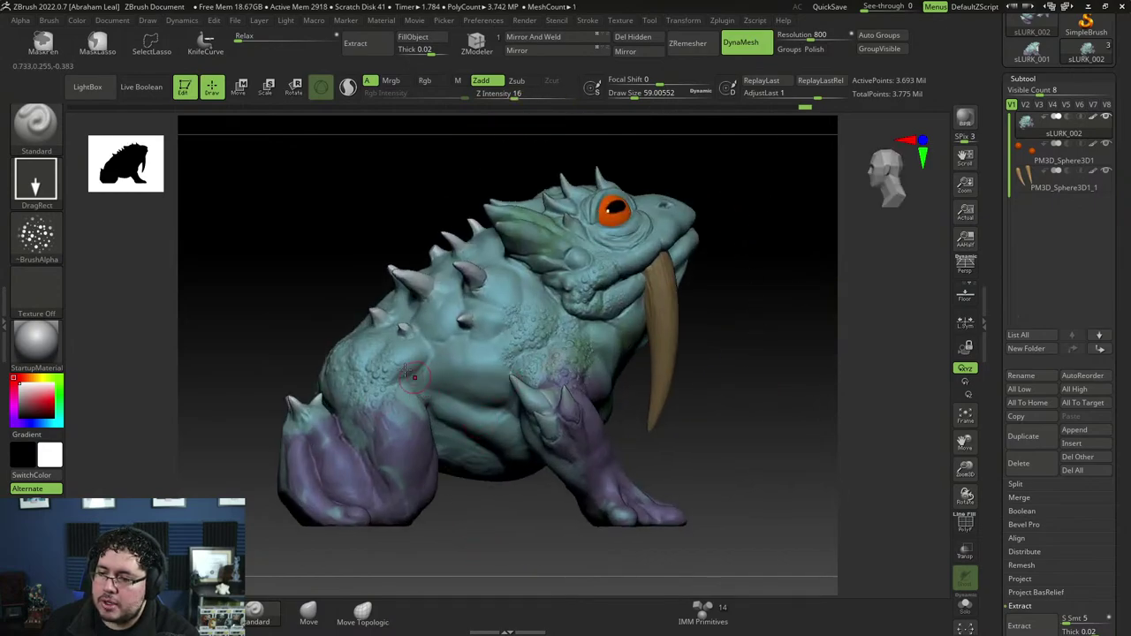
{"action": "mouse_move", "coordinate": [374, 418]}
{"action": "left_mouse_down"}
{"action": "mouse_move", "coordinate": [414, 426]}
{"action": "mouse_move", "coordinate": [412, 449]}
{"action": "left_mouse_up"}
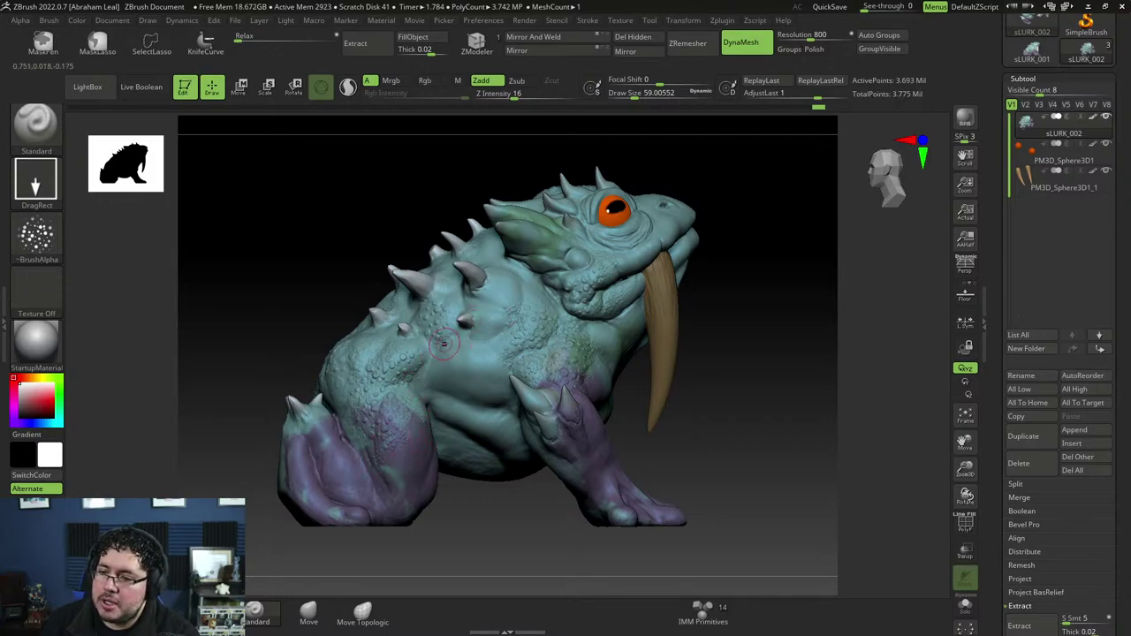
Step: Add subtle bump texture across the toad's back
{"action": "left_click_drag", "start_coordinate": [506, 357], "coordinate": [502, 303]}
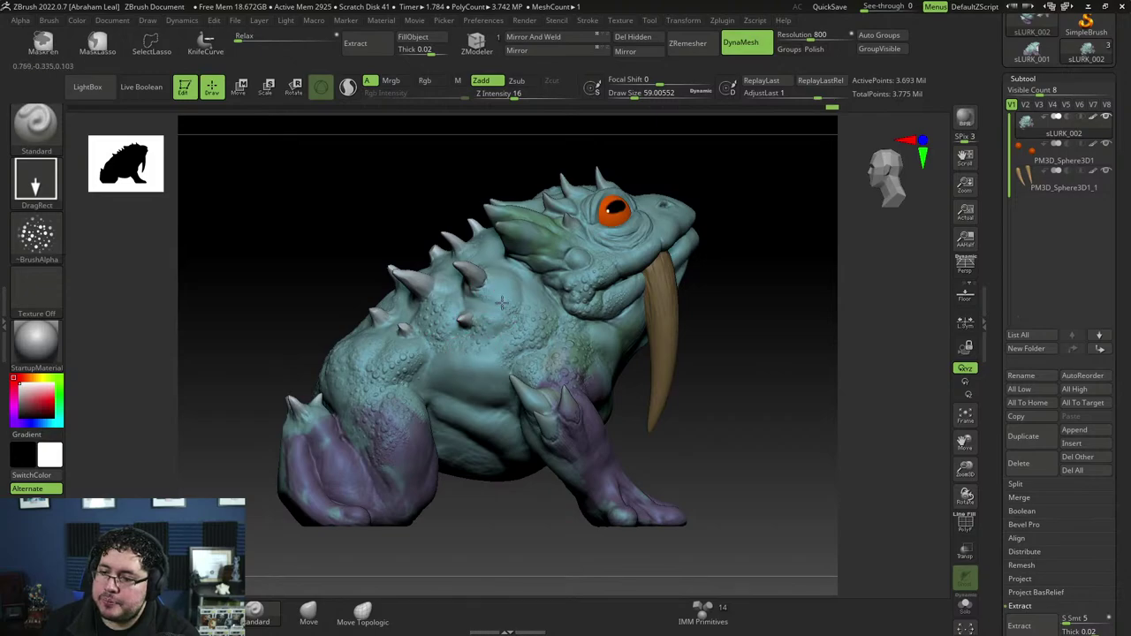
{"action": "mouse_move", "coordinate": [491, 272]}
{"action": "right_mouse_down"}
{"action": "mouse_move", "coordinate": [739, 286]}
{"action": "mouse_move", "coordinate": [730, 354]}
{"action": "mouse_move", "coordinate": [448, 341]}
{"action": "right_mouse_up"}
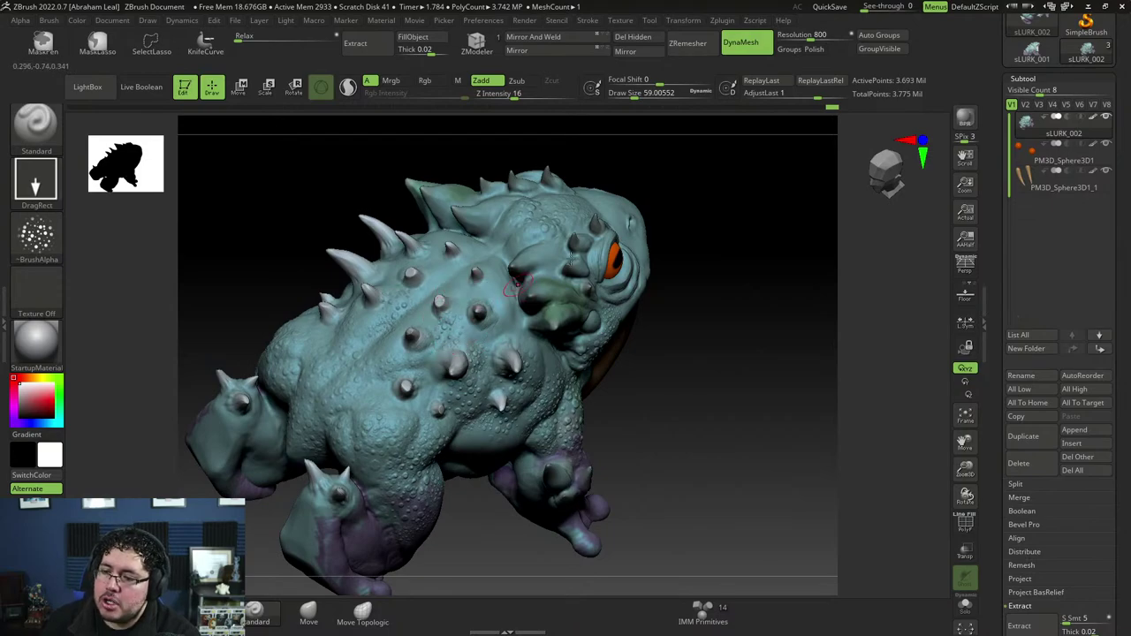
{"action": "right_click_drag", "start_coordinate": [447, 289], "coordinate": [625, 229]}
{"action": "left_click_drag", "start_coordinate": [433, 279], "coordinate": [476, 282]}
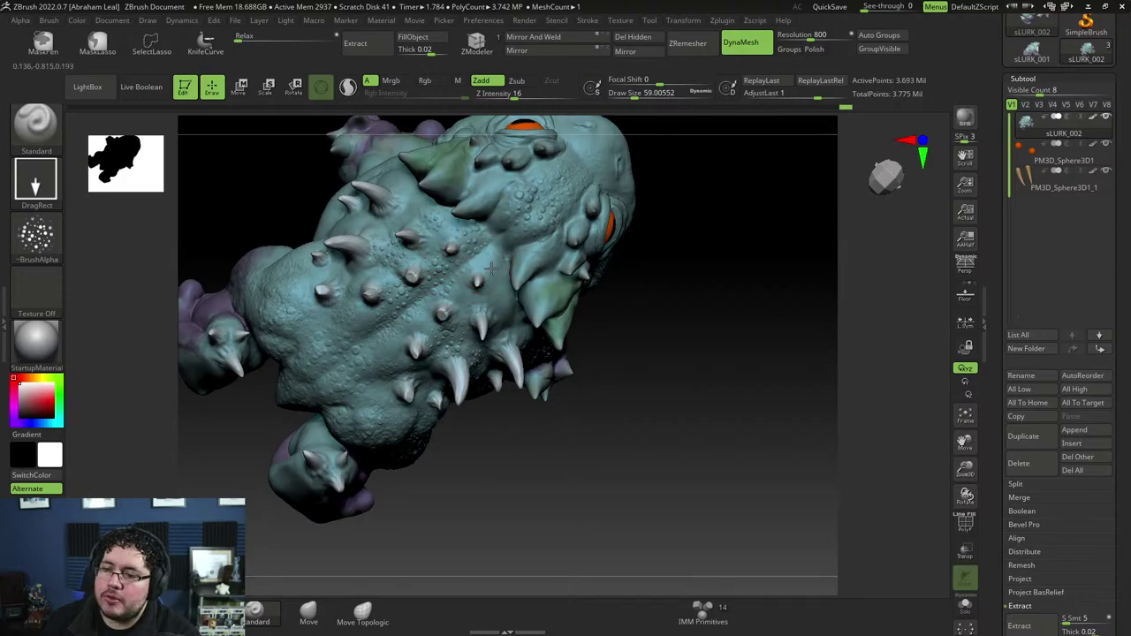
{"action": "mouse_move", "coordinate": [491, 267]}
{"action": "right_mouse_down"}
{"action": "mouse_move", "coordinate": [699, 239]}
{"action": "mouse_move", "coordinate": [481, 308]}
{"action": "right_mouse_up"}
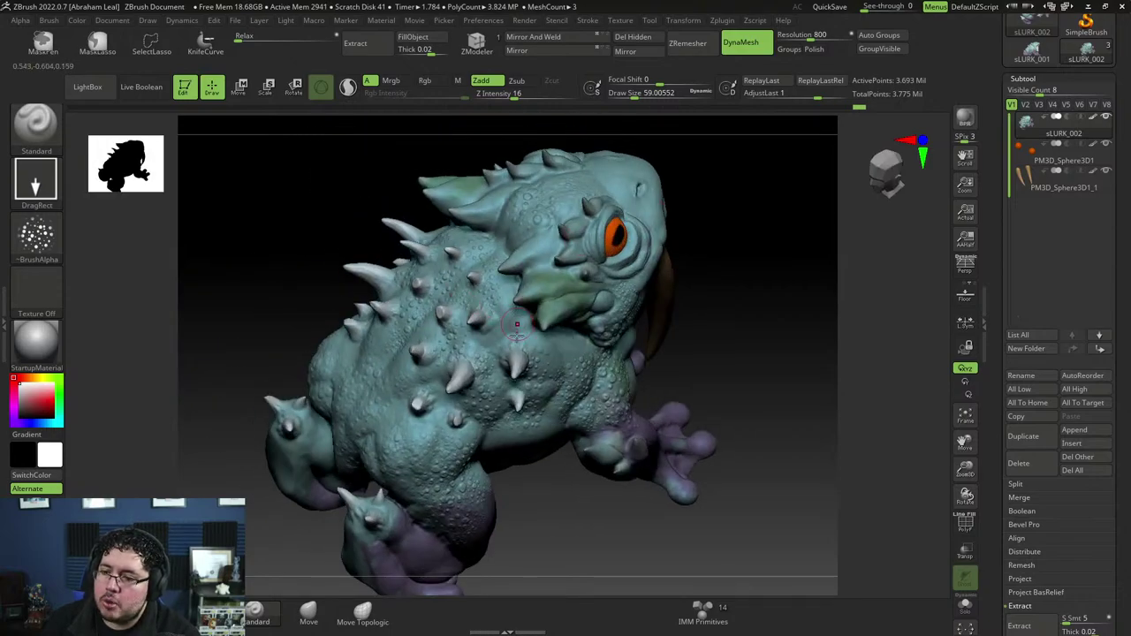
{"action": "left_click", "coordinate": [1095, 116]}
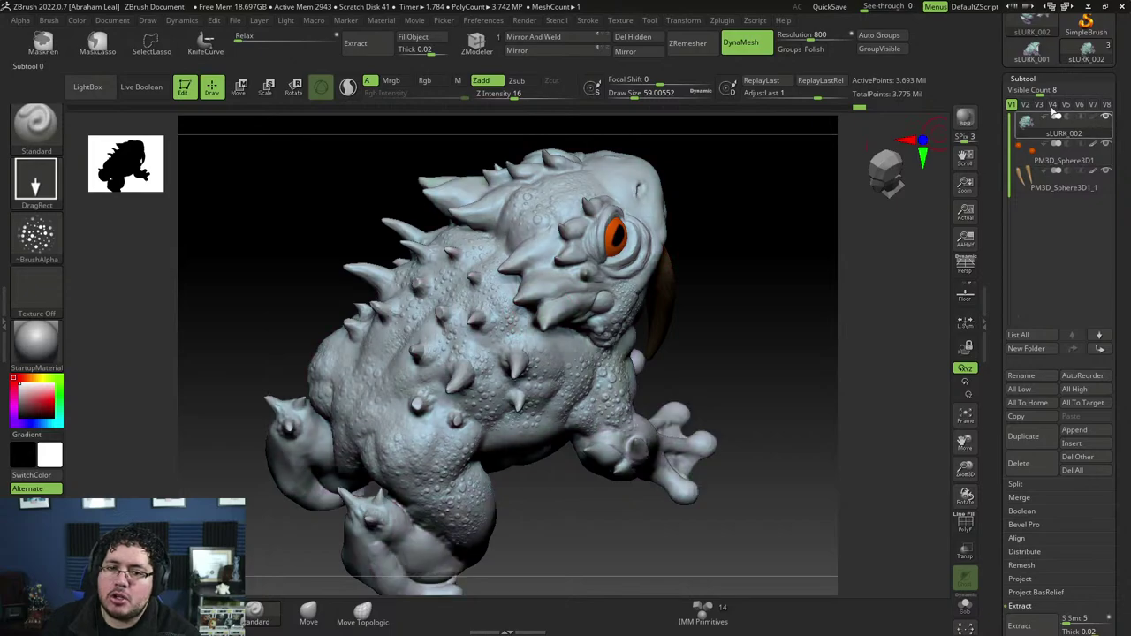
{"action": "mouse_move", "coordinate": [778, 221]}
{"action": "right_mouse_down"}
{"action": "mouse_move", "coordinate": [706, 197]}
{"action": "mouse_move", "coordinate": [651, 275]}
{"action": "right_mouse_up"}
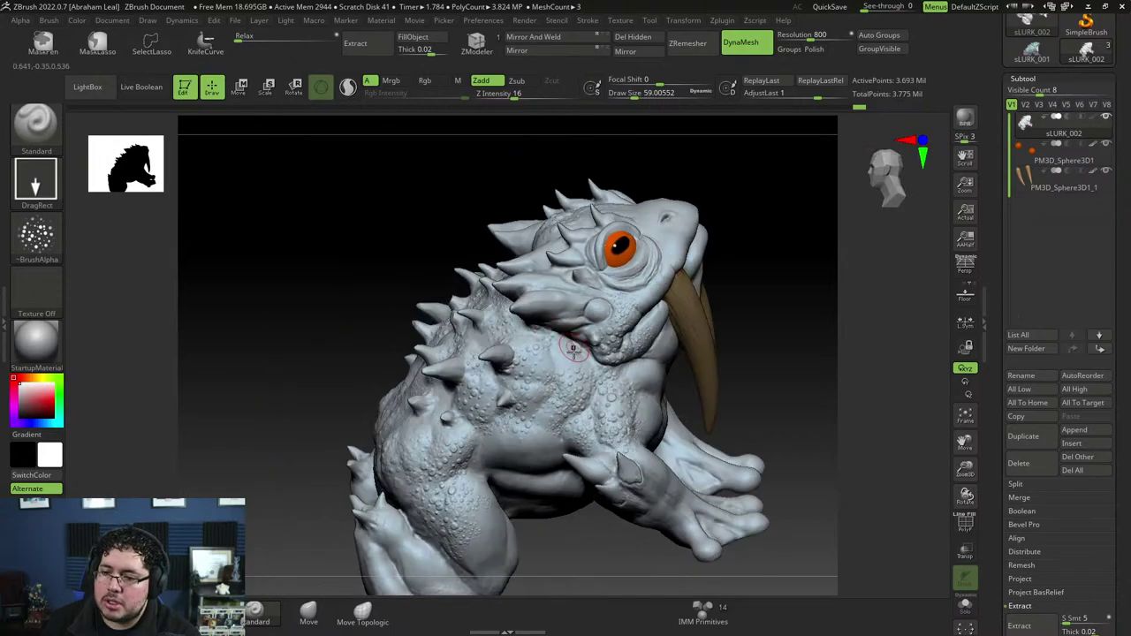
{"action": "mouse_move", "coordinate": [589, 359]}
{"action": "right_mouse_down"}
{"action": "mouse_move", "coordinate": [755, 270]}
{"action": "mouse_move", "coordinate": [745, 222]}
{"action": "mouse_move", "coordinate": [572, 277]}
{"action": "mouse_move", "coordinate": [815, 246]}
{"action": "mouse_move", "coordinate": [593, 280]}
{"action": "right_mouse_up"}
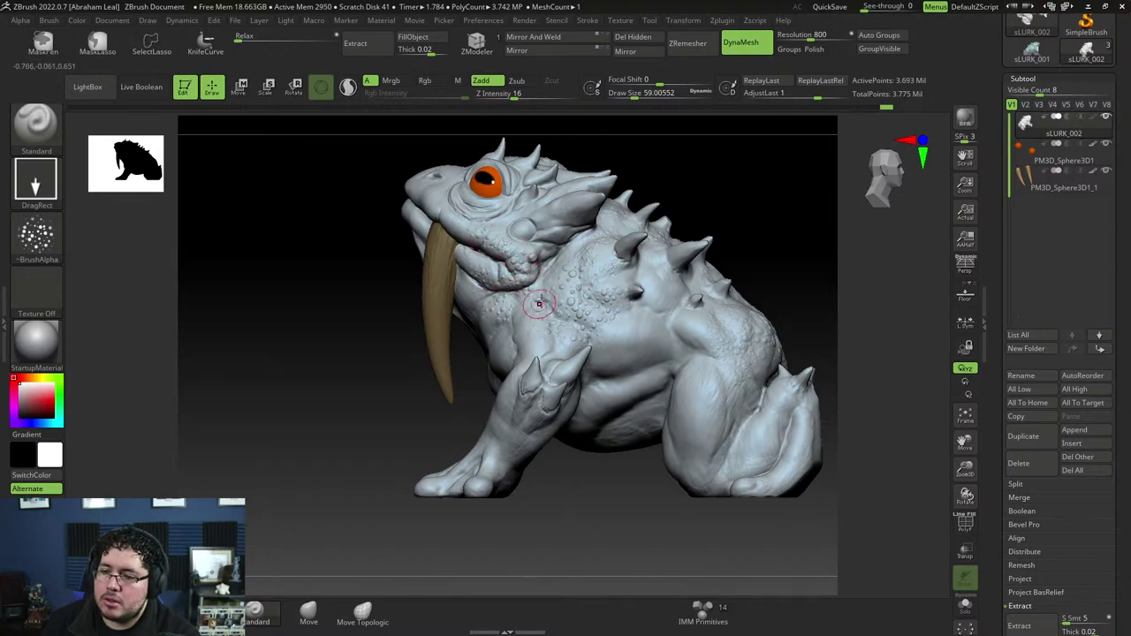
{"action": "left_click_drag", "start_coordinate": [713, 180], "coordinate": [752, 131]}
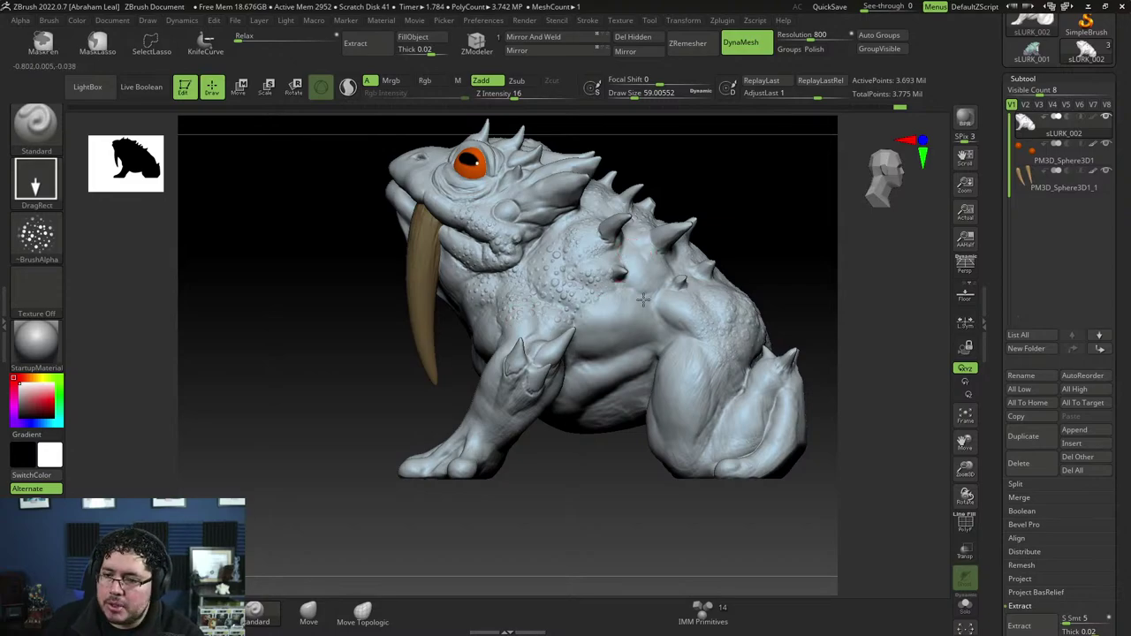
{"action": "left_click_drag", "start_coordinate": [748, 212], "coordinate": [654, 255]}
{"action": "right_click_drag", "start_coordinate": [654, 256], "coordinate": [633, 205], "text": "alt"}
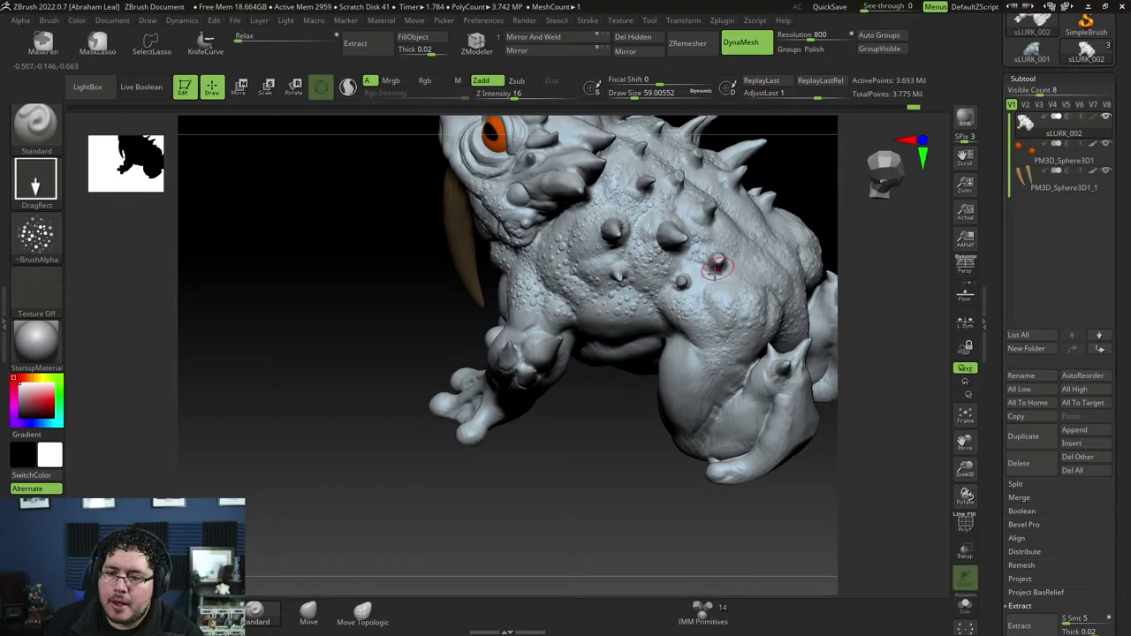
{"action": "mouse_move", "coordinate": [756, 236]}
{"action": "right_mouse_down"}
{"action": "mouse_move", "coordinate": [812, 168]}
{"action": "mouse_move", "coordinate": [685, 208]}
{"action": "right_mouse_up"}
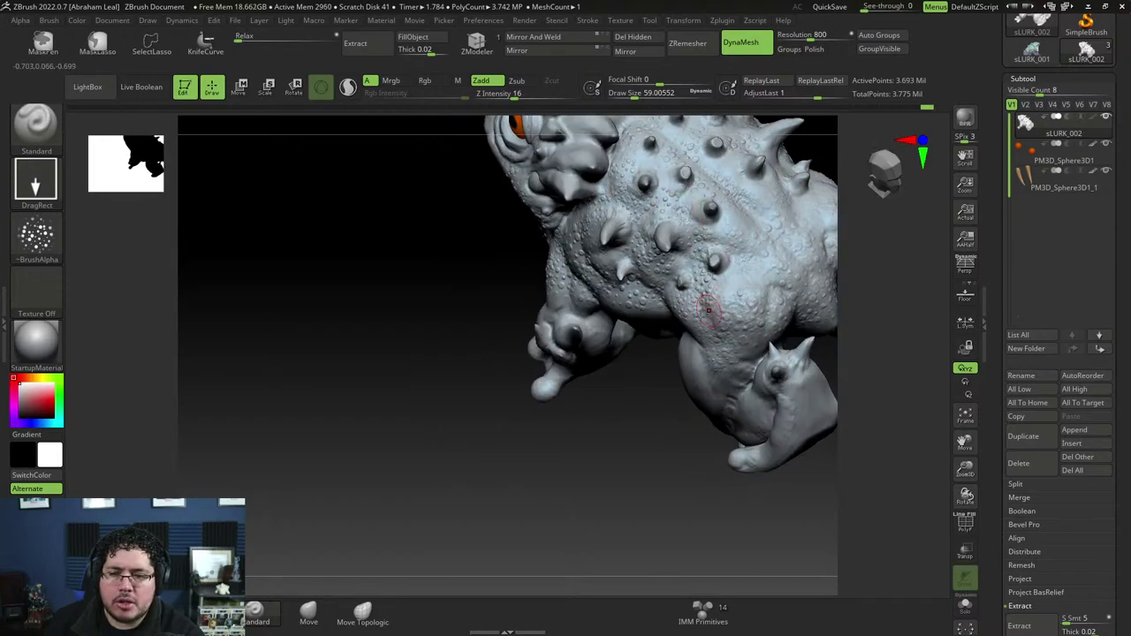
{"action": "right_click_drag", "start_coordinate": [641, 378], "coordinate": [623, 322]}
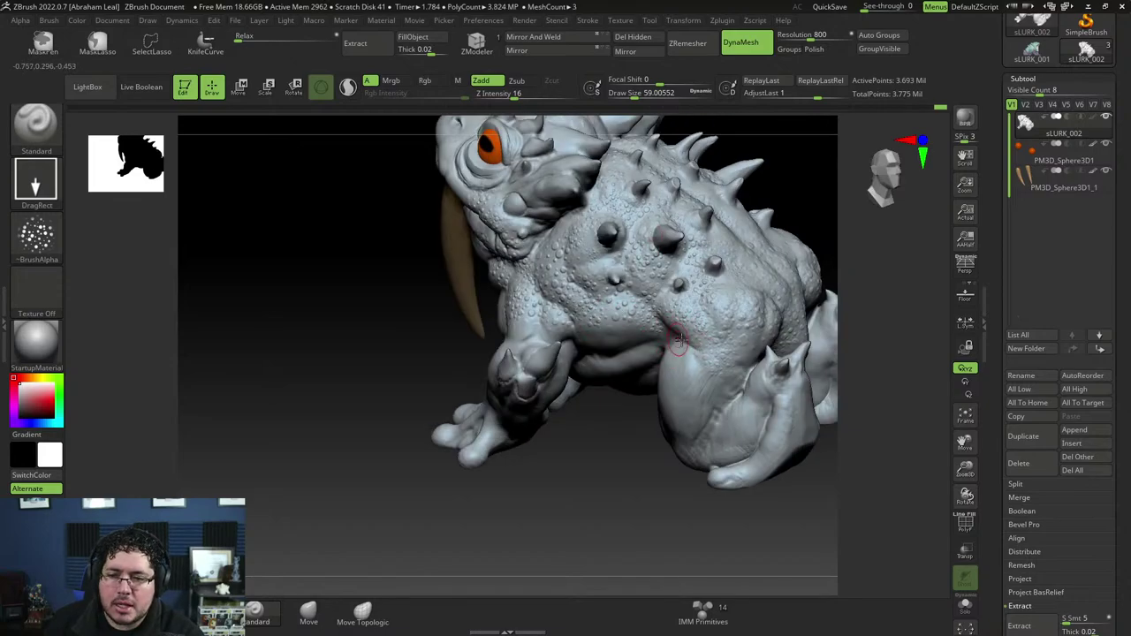
{"action": "mouse_move", "coordinate": [800, 255]}
{"action": "right_mouse_down"}
{"action": "mouse_move", "coordinate": [851, 183]}
{"action": "mouse_move", "coordinate": [762, 218]}
{"action": "right_mouse_up"}
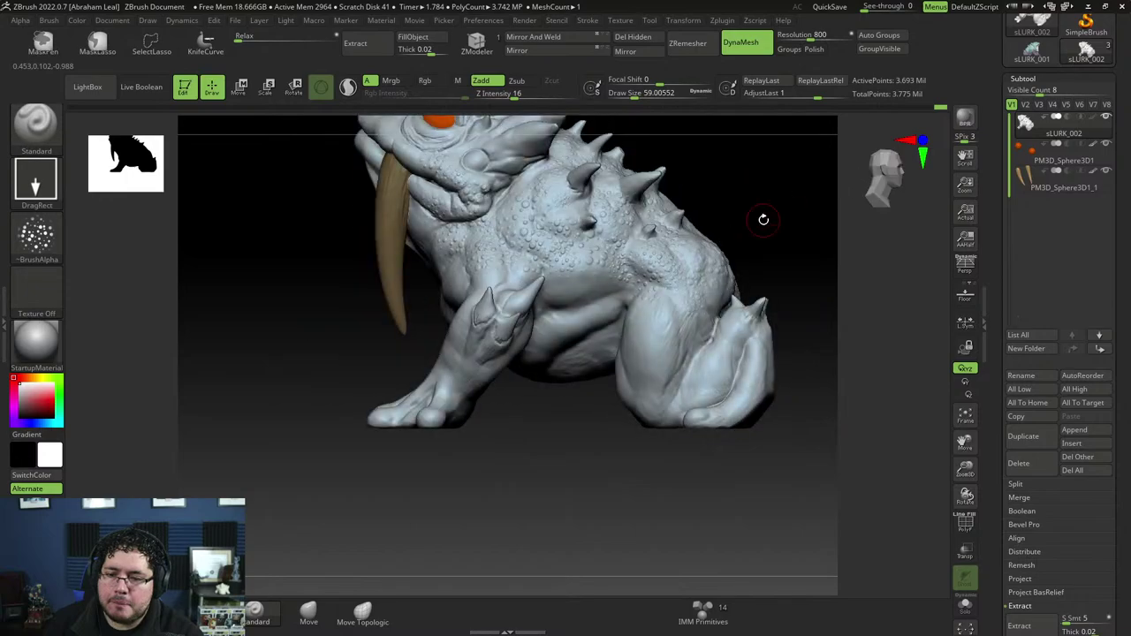
{"action": "key", "text": "f"}
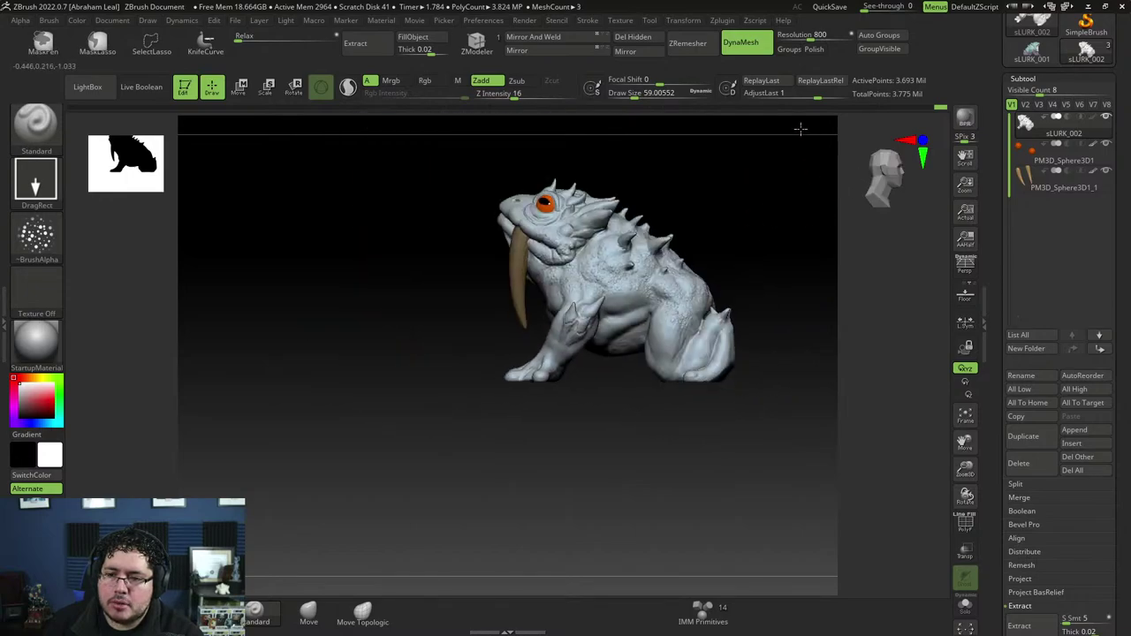
{"action": "mouse_move", "coordinate": [799, 126]}
{"action": "right_mouse_down"}
{"action": "mouse_move", "coordinate": [634, 467]}
{"action": "mouse_move", "coordinate": [540, 422]}
{"action": "mouse_move", "coordinate": [663, 358]}
{"action": "right_mouse_up"}
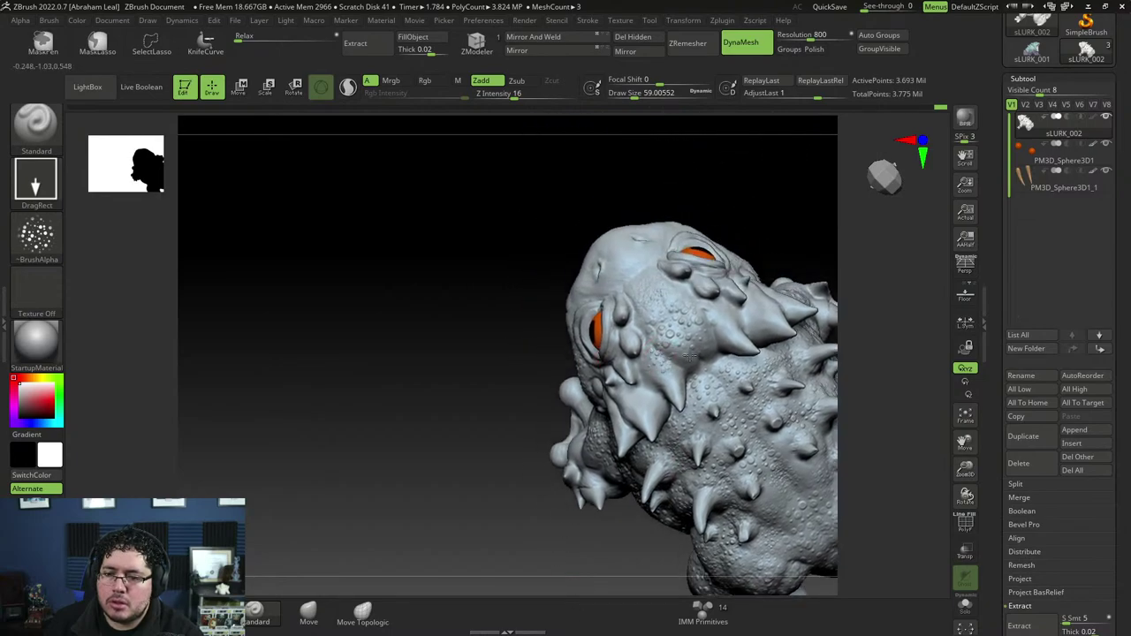
{"action": "mouse_move", "coordinate": [761, 209]}
{"action": "right_mouse_down"}
{"action": "mouse_move", "coordinate": [660, 323]}
{"action": "mouse_move", "coordinate": [699, 174]}
{"action": "mouse_move", "coordinate": [687, 215]}
{"action": "mouse_move", "coordinate": [695, 197]}
{"action": "mouse_move", "coordinate": [715, 216]}
{"action": "mouse_move", "coordinate": [704, 197]}
{"action": "mouse_move", "coordinate": [745, 174]}
{"action": "mouse_move", "coordinate": [570, 382]}
{"action": "right_mouse_up"}
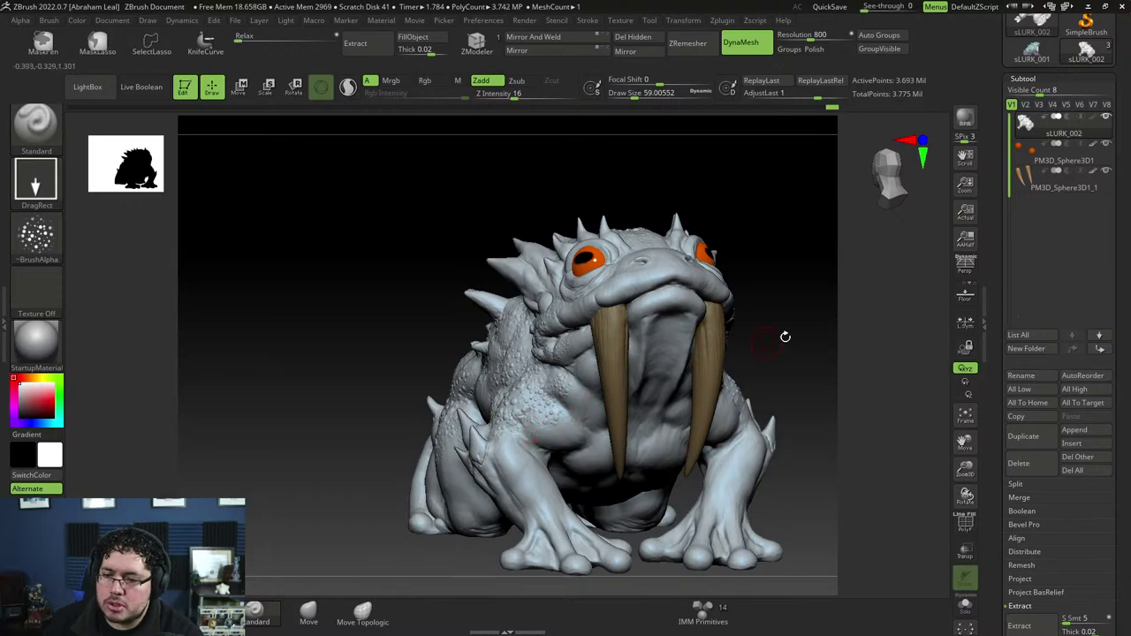
{"action": "mouse_move", "coordinate": [785, 336]}
{"action": "right_mouse_down", "text": "shift"}
{"action": "mouse_move", "coordinate": [734, 400]}
{"action": "mouse_move", "coordinate": [803, 324]}
{"action": "mouse_move", "coordinate": [787, 370]}
{"action": "mouse_move", "coordinate": [770, 361]}
{"action": "mouse_move", "coordinate": [719, 400]}
{"action": "mouse_move", "coordinate": [747, 399]}
{"action": "mouse_move", "coordinate": [795, 346]}
{"action": "mouse_move", "coordinate": [881, 424]}
{"action": "right_mouse_up", "text": "shift"}
{"action": "mouse_move", "coordinate": [628, 299]}
{"action": "right_mouse_down", "text": "shift"}
{"action": "mouse_move", "coordinate": [768, 222]}
{"action": "mouse_move", "coordinate": [752, 203]}
{"action": "mouse_move", "coordinate": [763, 273]}
{"action": "mouse_move", "coordinate": [673, 327]}
{"action": "right_mouse_up", "text": "shift"}
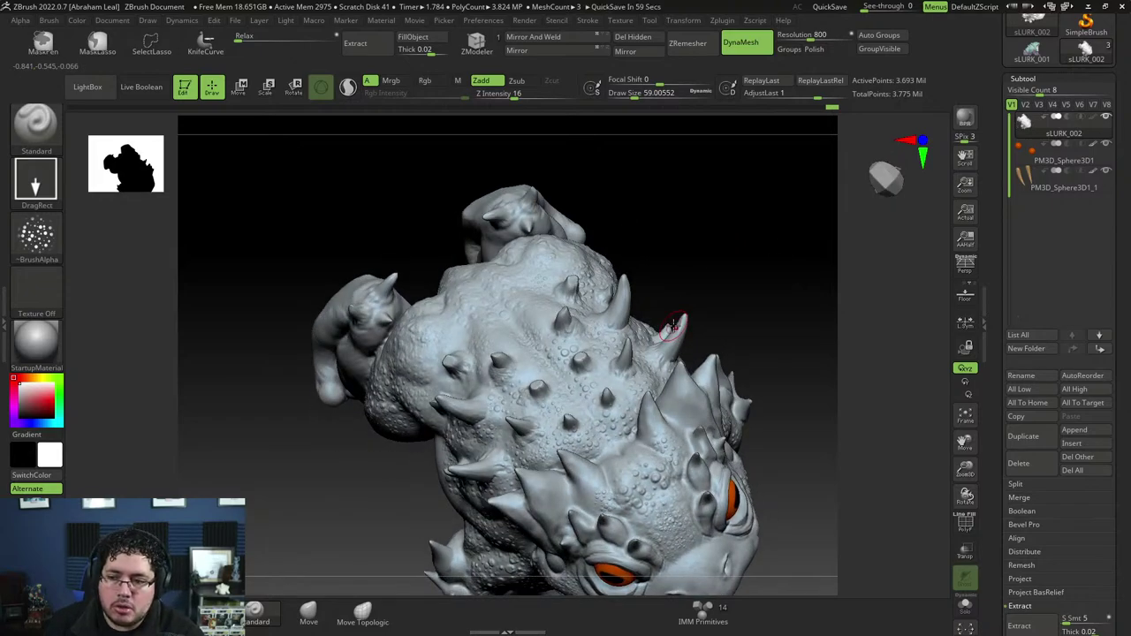
{"action": "mouse_move", "coordinate": [646, 232]}
{"action": "right_mouse_down"}
{"action": "mouse_move", "coordinate": [698, 240]}
{"action": "mouse_move", "coordinate": [770, 225]}
{"action": "mouse_move", "coordinate": [366, 394]}
{"action": "mouse_move", "coordinate": [437, 493]}
{"action": "mouse_move", "coordinate": [404, 487]}
{"action": "mouse_move", "coordinate": [458, 394]}
{"action": "right_mouse_up"}
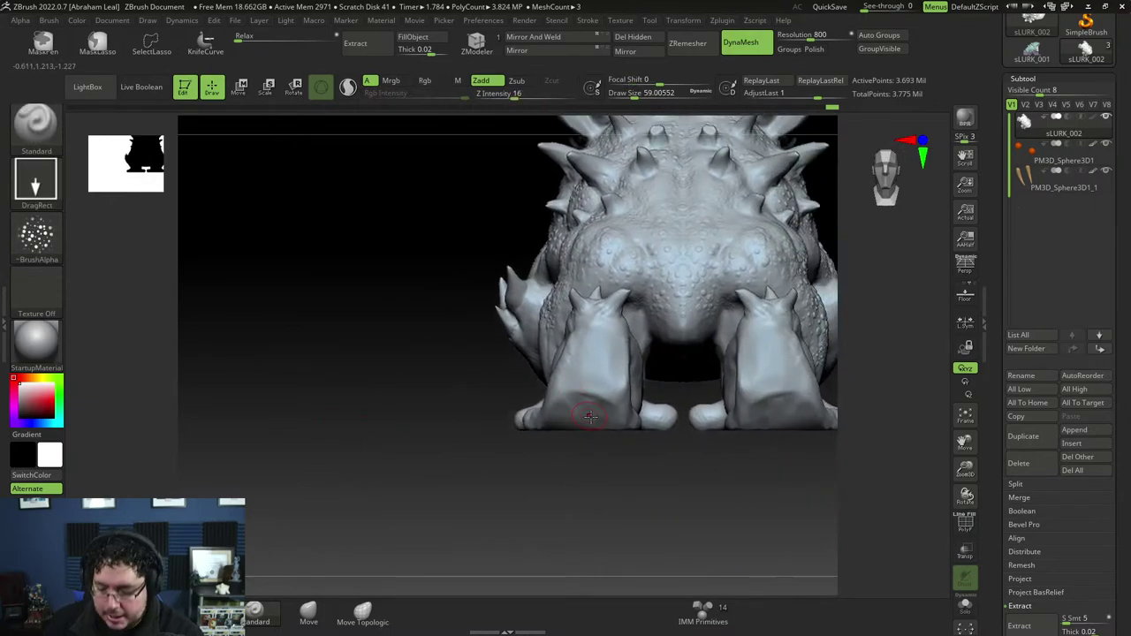
Step: Build vertical ClayBuildup ridges on the back of the rear legs with a larger brush
{"action": "key", "text": "b"}
{"action": "key", "text": "c"}
{"action": "key", "text": "b"}
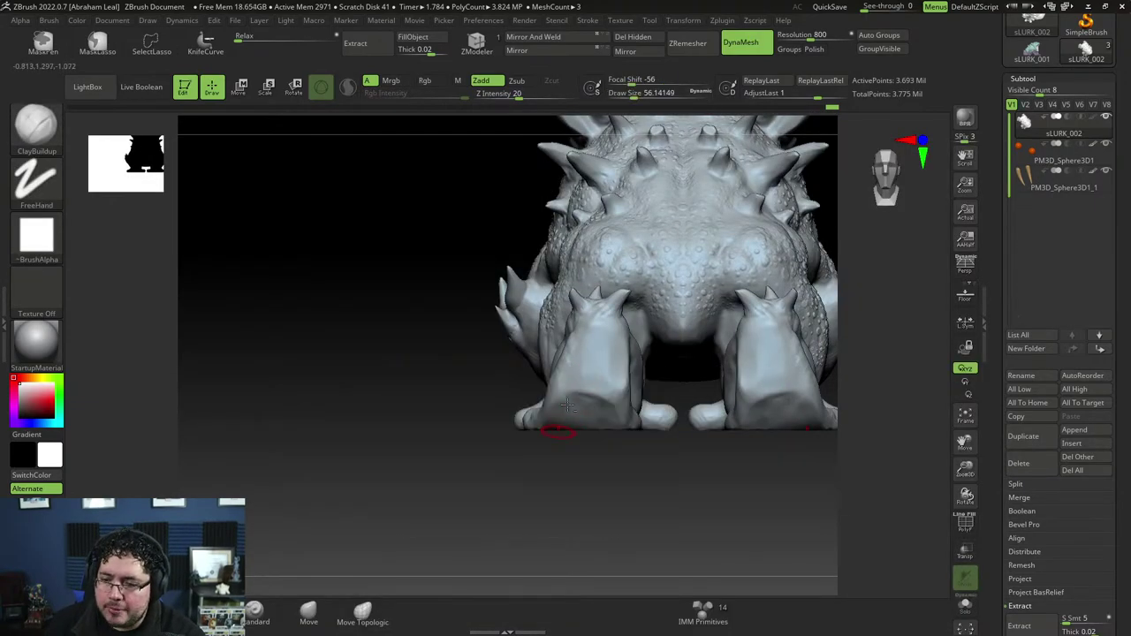
{"action": "key", "text": "bracketright"}
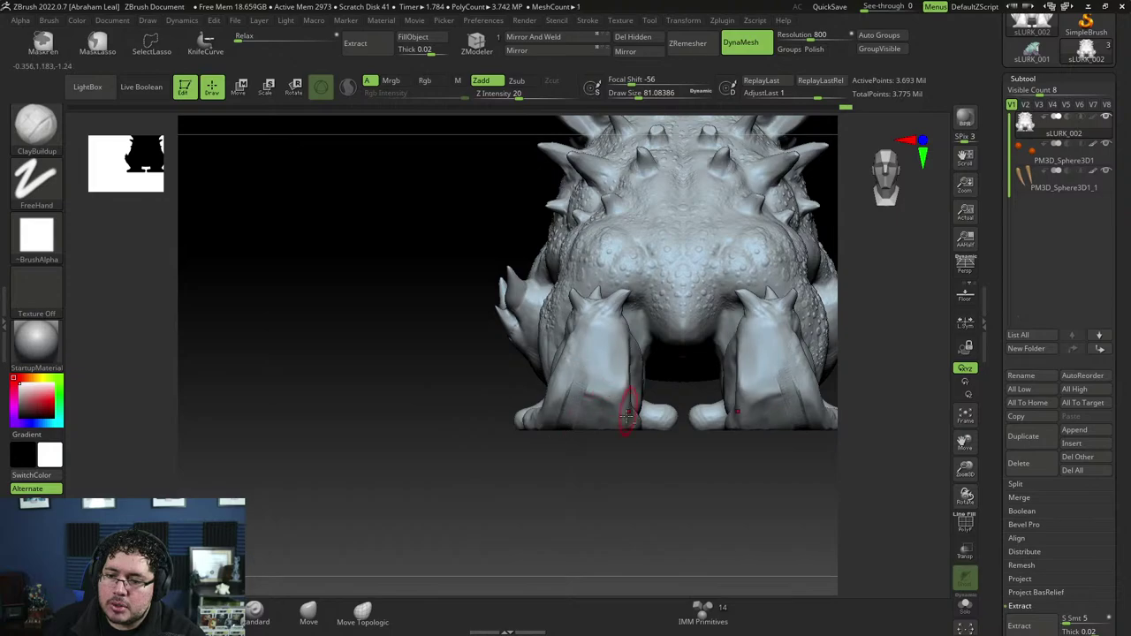
{"action": "left_click_drag", "start_coordinate": [605, 405], "coordinate": [594, 370]}
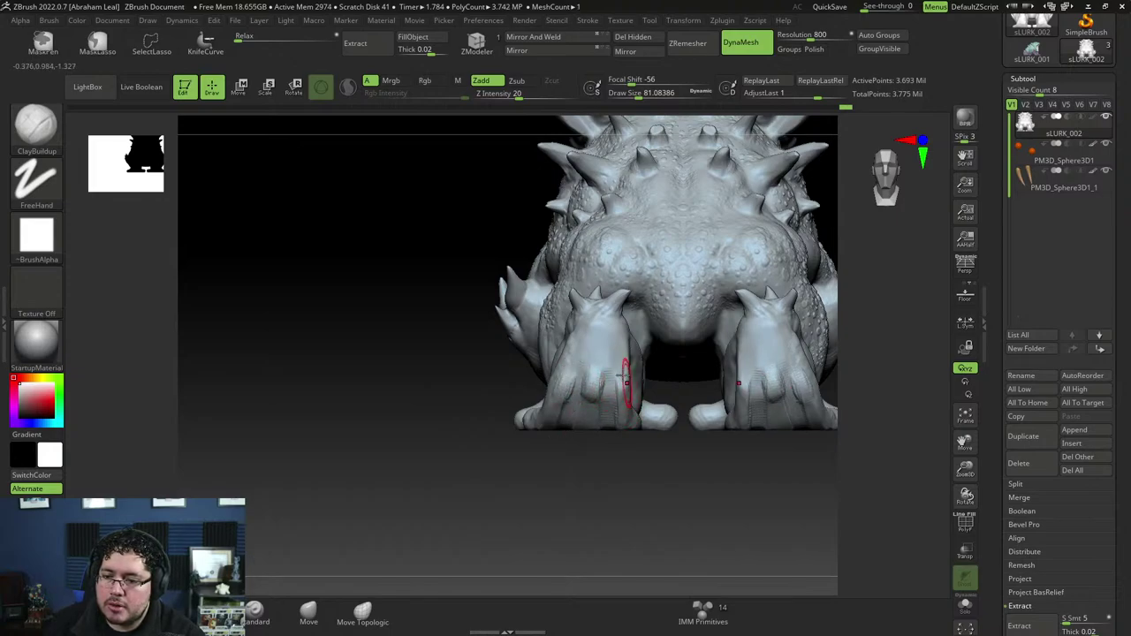
Step: Smooth the leg ridges slightly
{"action": "key", "text": "shift"}
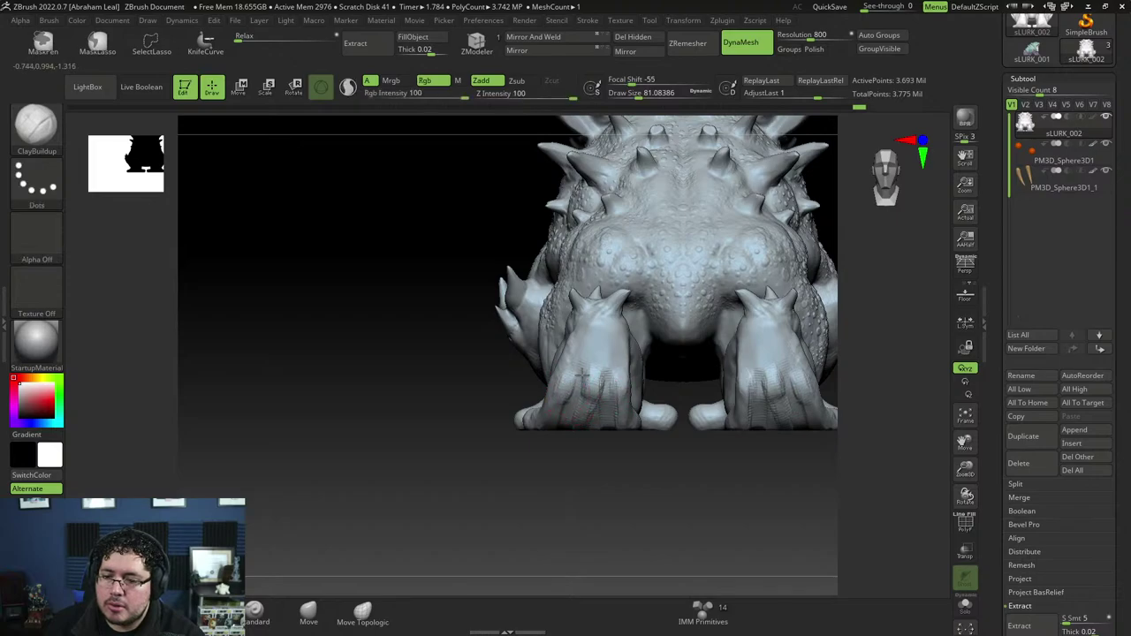
{"action": "left_click_drag", "start_coordinate": [571, 457], "coordinate": [590, 389]}
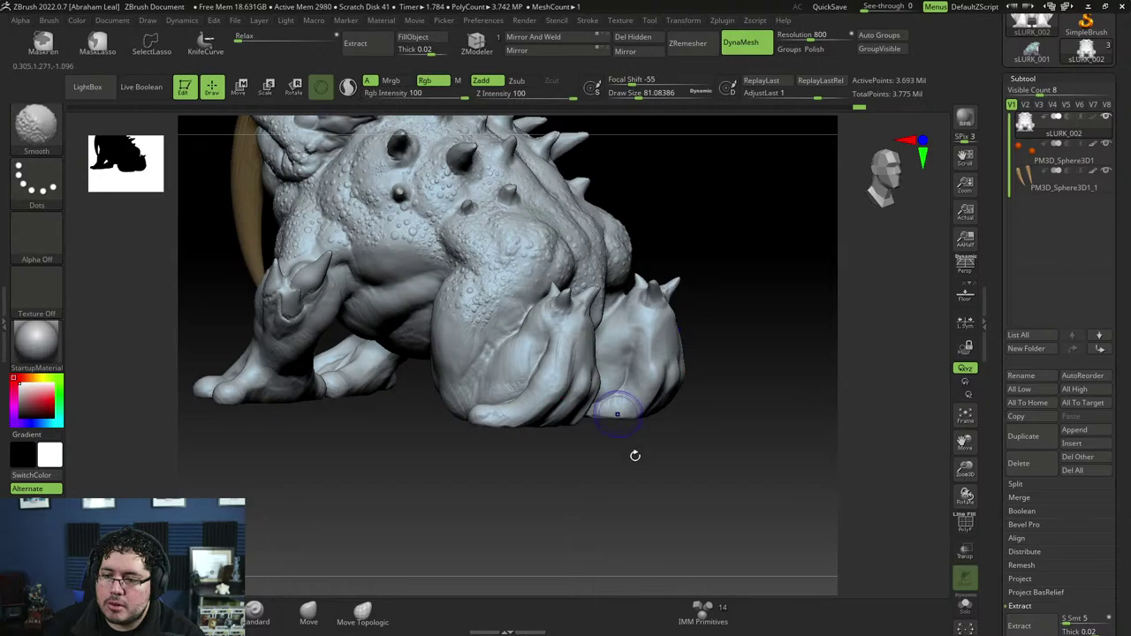
{"action": "left_click_drag", "start_coordinate": [634, 457], "coordinate": [566, 382], "text": "shift"}
{"action": "key", "text": "shift"}
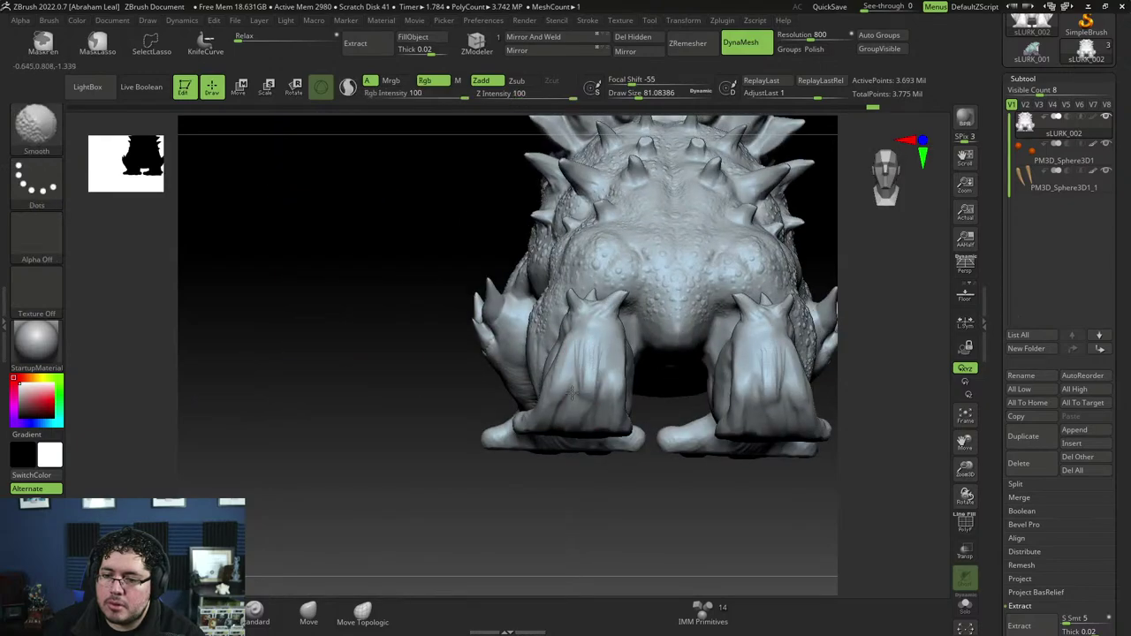
{"action": "key", "text": "shift"}
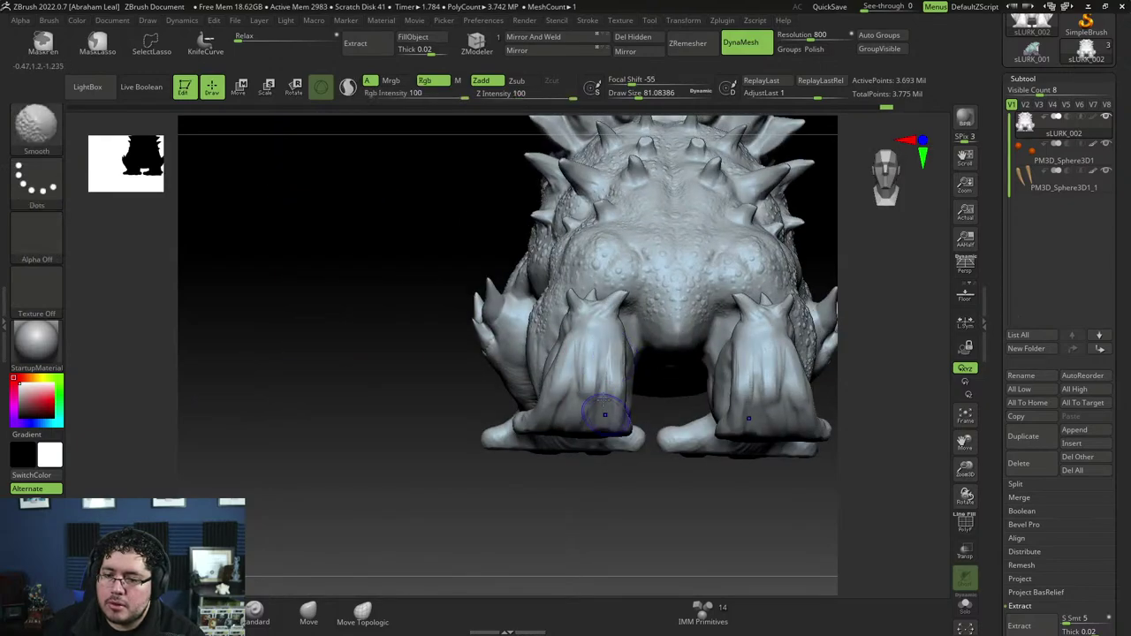
{"action": "mouse_move", "coordinate": [604, 398]}
{"action": "right_mouse_down"}
{"action": "mouse_move", "coordinate": [561, 433]}
{"action": "mouse_move", "coordinate": [712, 381]}
{"action": "mouse_move", "coordinate": [672, 389]}
{"action": "mouse_move", "coordinate": [656, 364]}
{"action": "mouse_move", "coordinate": [695, 450]}
{"action": "mouse_move", "coordinate": [614, 346]}
{"action": "right_mouse_up"}
Step: Switch to the DamStandard brush
{"action": "key", "text": "b"}
{"action": "key", "text": "d"}
{"action": "key", "text": "s"}
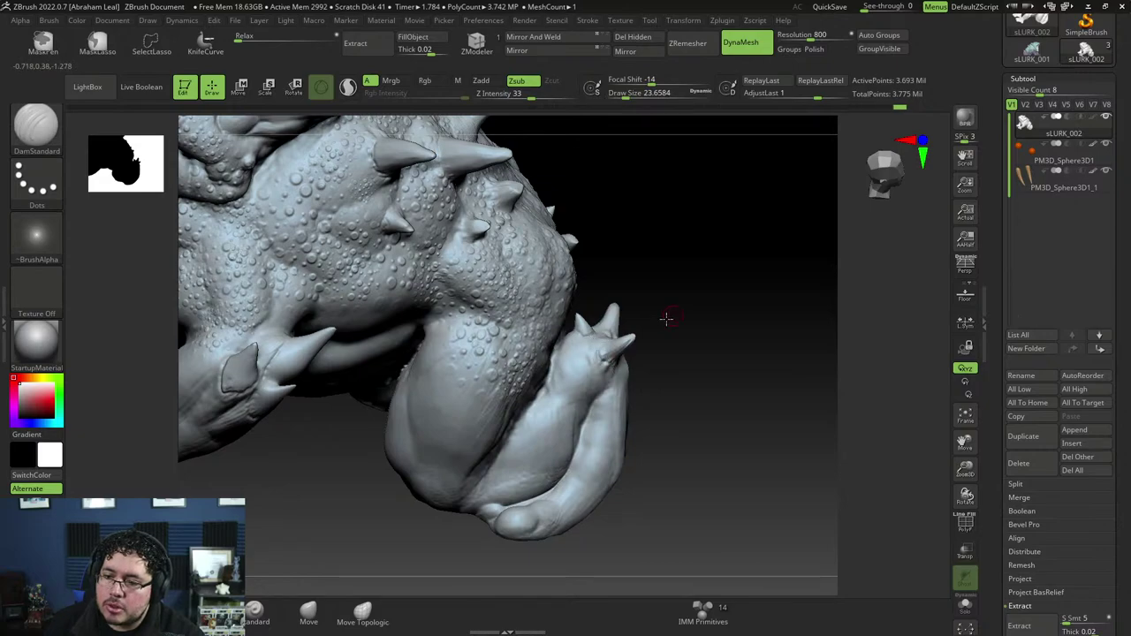
{"action": "mouse_move", "coordinate": [667, 318]}
{"action": "right_mouse_down"}
{"action": "mouse_move", "coordinate": [632, 358]}
{"action": "mouse_move", "coordinate": [449, 375]}
{"action": "right_mouse_up"}
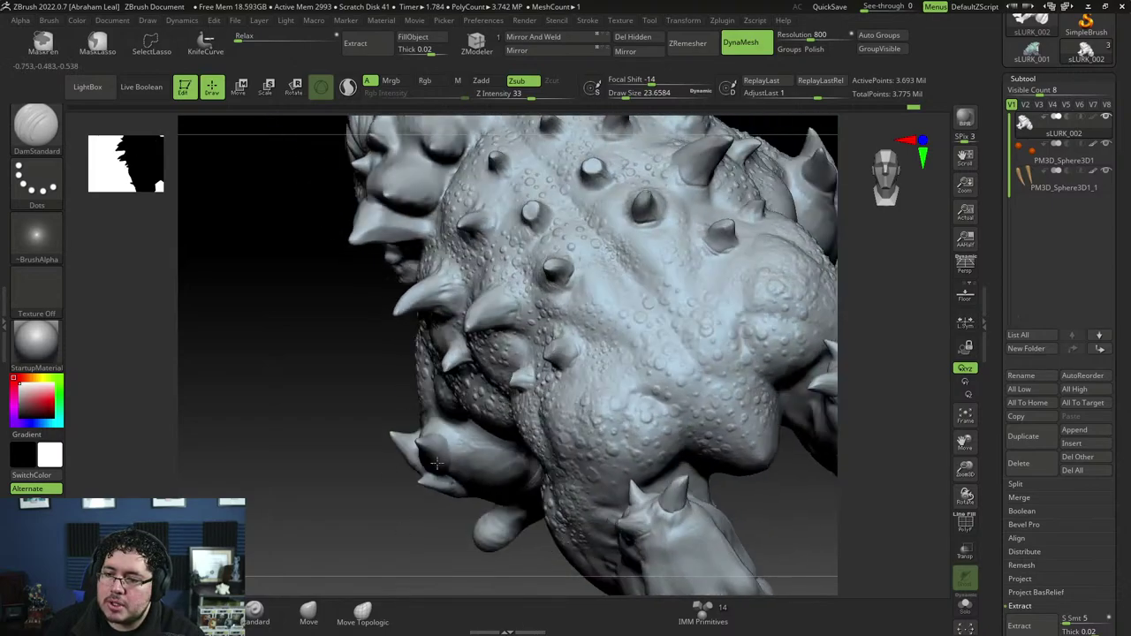
{"action": "mouse_move", "coordinate": [512, 294]}
{"action": "left_mouse_down"}
{"action": "mouse_move", "coordinate": [511, 309]}
{"action": "mouse_move", "coordinate": [647, 267]}
{"action": "mouse_move", "coordinate": [702, 278]}
{"action": "mouse_move", "coordinate": [677, 305]}
{"action": "mouse_move", "coordinate": [704, 305]}
{"action": "mouse_move", "coordinate": [689, 295]}
{"action": "mouse_move", "coordinate": [762, 431]}
{"action": "mouse_move", "coordinate": [750, 424]}
{"action": "left_mouse_up"}
{"action": "key", "text": "f"}
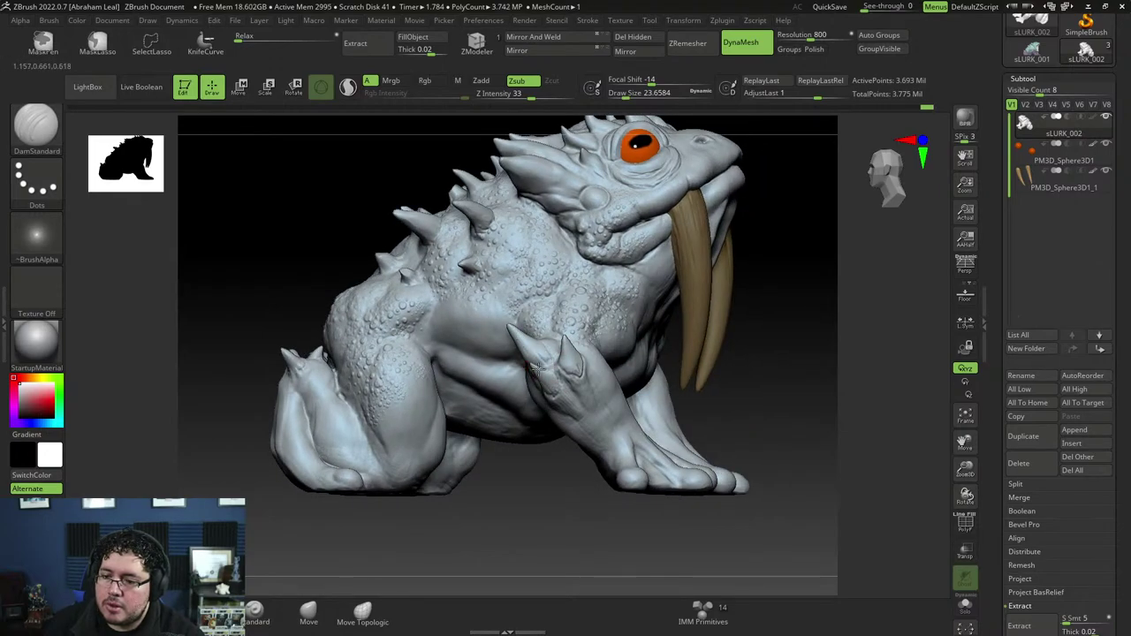
{"action": "mouse_move", "coordinate": [495, 522]}
{"action": "left_mouse_down"}
{"action": "mouse_move", "coordinate": [498, 504]}
{"action": "mouse_move", "coordinate": [696, 469]}
{"action": "mouse_move", "coordinate": [660, 465]}
{"action": "left_mouse_up"}
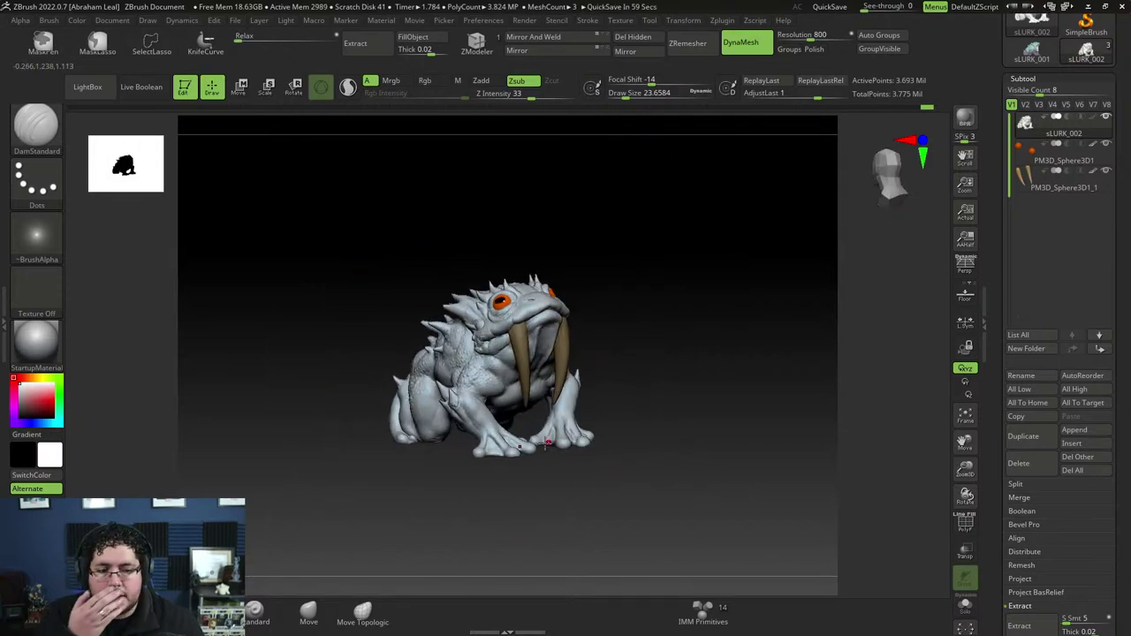
{"action": "mouse_move", "coordinate": [686, 340]}
{"action": "left_mouse_down"}
{"action": "mouse_move", "coordinate": [728, 366]}
{"action": "mouse_move", "coordinate": [767, 371]}
{"action": "left_mouse_up"}
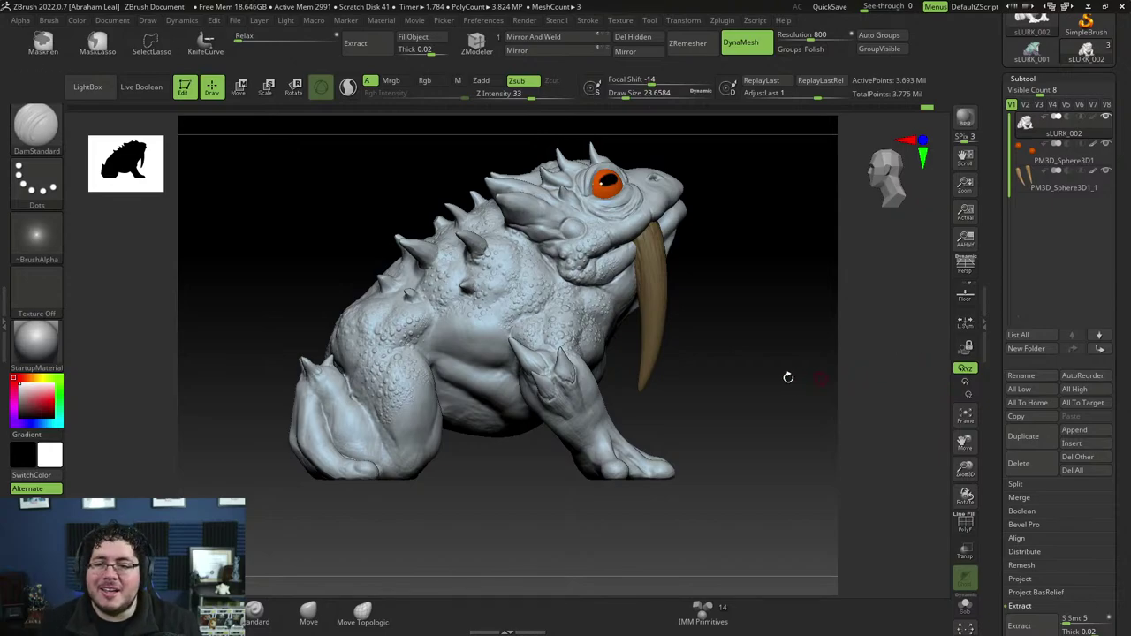
{"action": "mouse_move", "coordinate": [745, 387]}
{"action": "left_mouse_down"}
{"action": "mouse_move", "coordinate": [752, 399]}
{"action": "mouse_move", "coordinate": [781, 370]}
{"action": "mouse_move", "coordinate": [795, 372]}
{"action": "mouse_move", "coordinate": [797, 394]}
{"action": "mouse_move", "coordinate": [788, 366]}
{"action": "mouse_move", "coordinate": [758, 374]}
{"action": "mouse_move", "coordinate": [778, 374]}
{"action": "mouse_move", "coordinate": [781, 351]}
{"action": "left_mouse_up"}
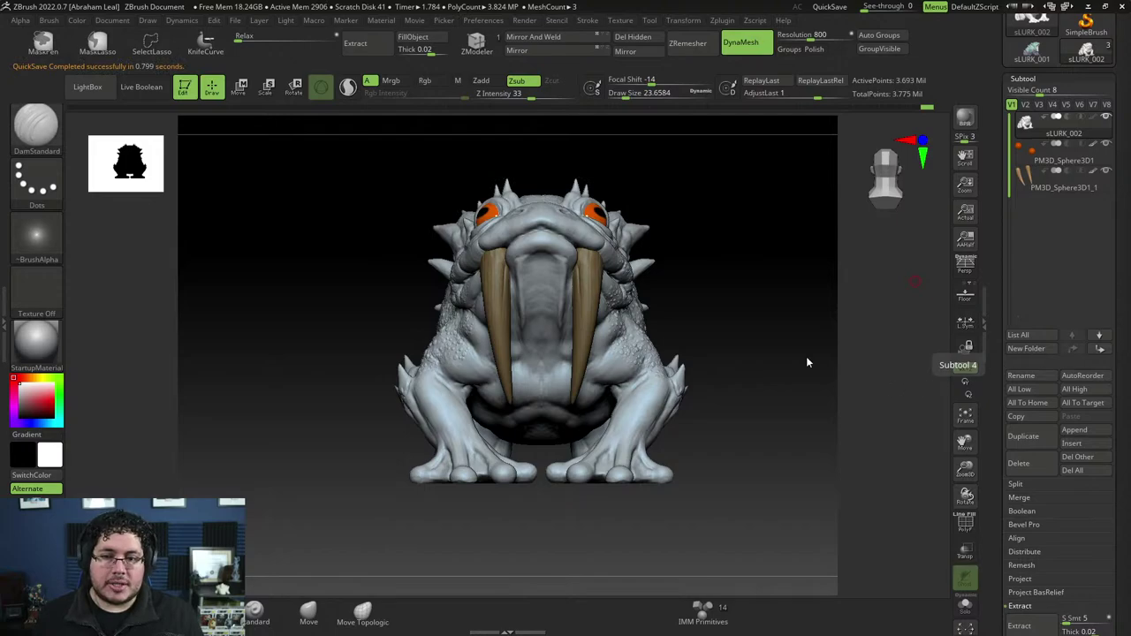
{"action": "mouse_move", "coordinate": [806, 362]}
{"action": "left_mouse_down"}
{"action": "mouse_move", "coordinate": [790, 336]}
{"action": "mouse_move", "coordinate": [813, 301]}
{"action": "mouse_move", "coordinate": [825, 330]}
{"action": "left_mouse_up"}
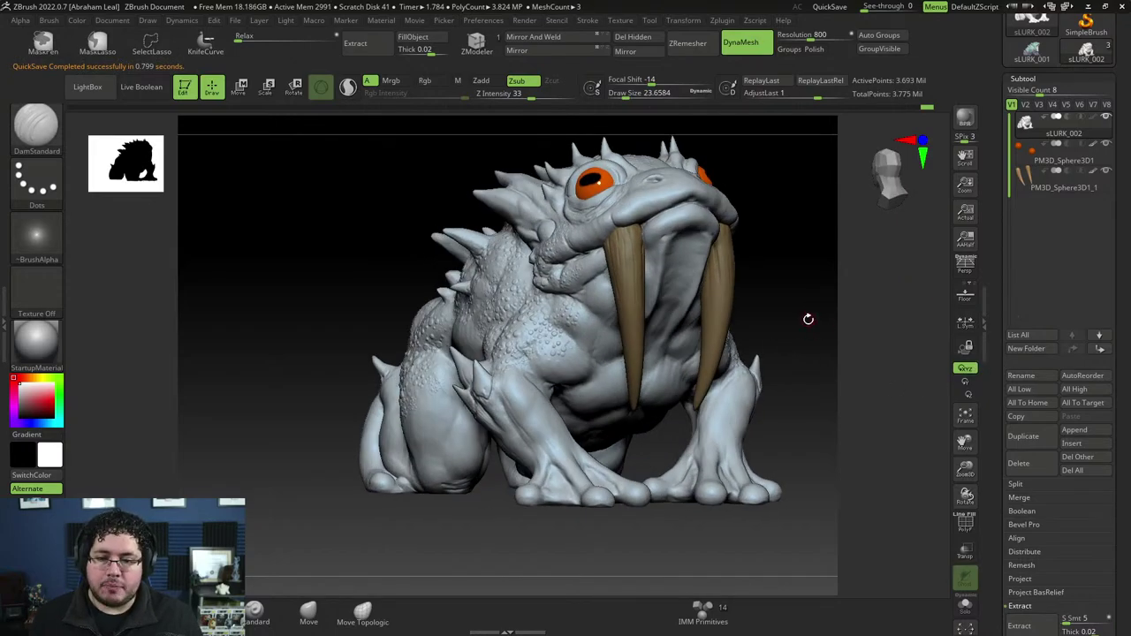
{"action": "mouse_move", "coordinate": [803, 337]}
{"action": "left_mouse_down"}
{"action": "mouse_move", "coordinate": [805, 316]}
{"action": "mouse_move", "coordinate": [822, 314]}
{"action": "left_mouse_up"}
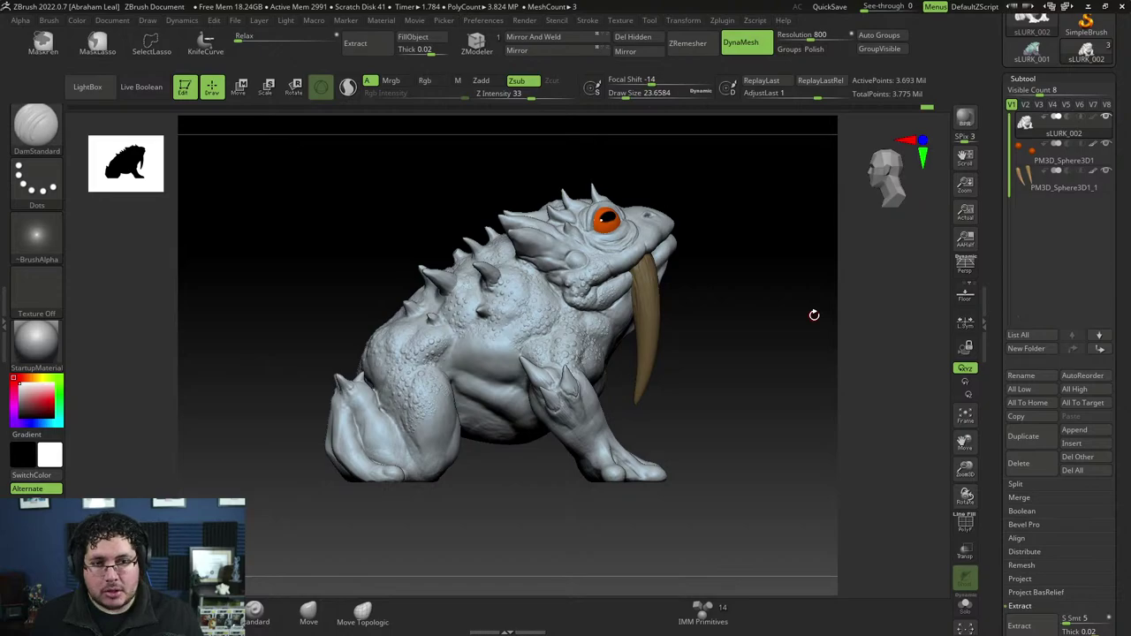
{"action": "left_click_drag", "start_coordinate": [814, 314], "coordinate": [771, 329]}
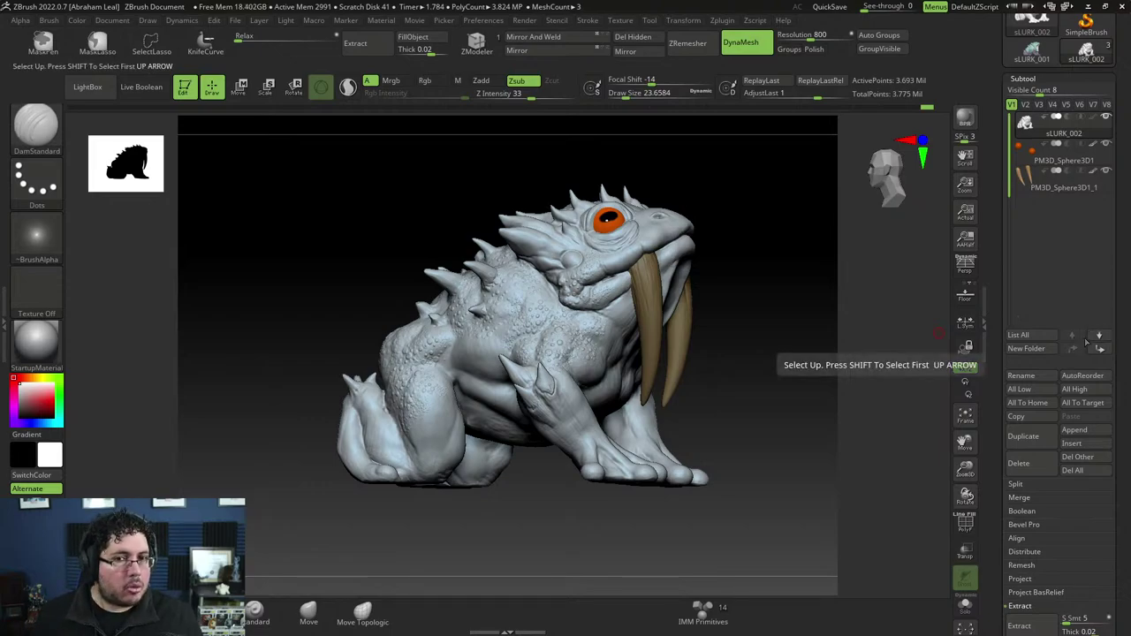
{"action": "key", "text": "ctrl+z"}
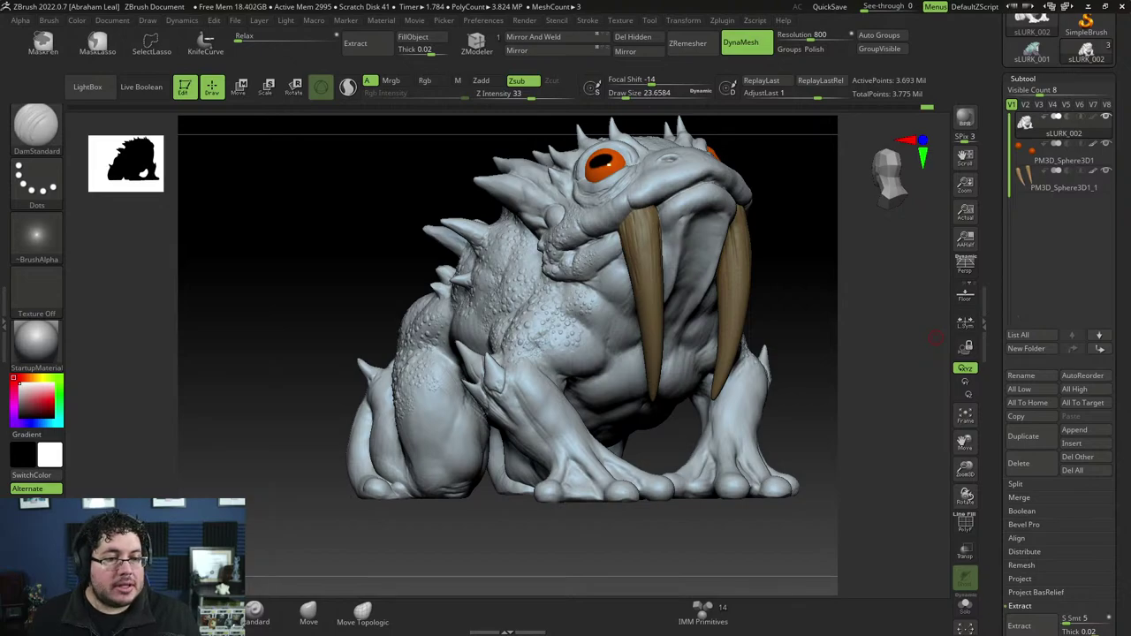
{"action": "mouse_move", "coordinate": [788, 309]}
{"action": "left_mouse_down"}
{"action": "mouse_move", "coordinate": [821, 309]}
{"action": "mouse_move", "coordinate": [814, 290]}
{"action": "mouse_move", "coordinate": [798, 309]}
{"action": "left_mouse_up"}
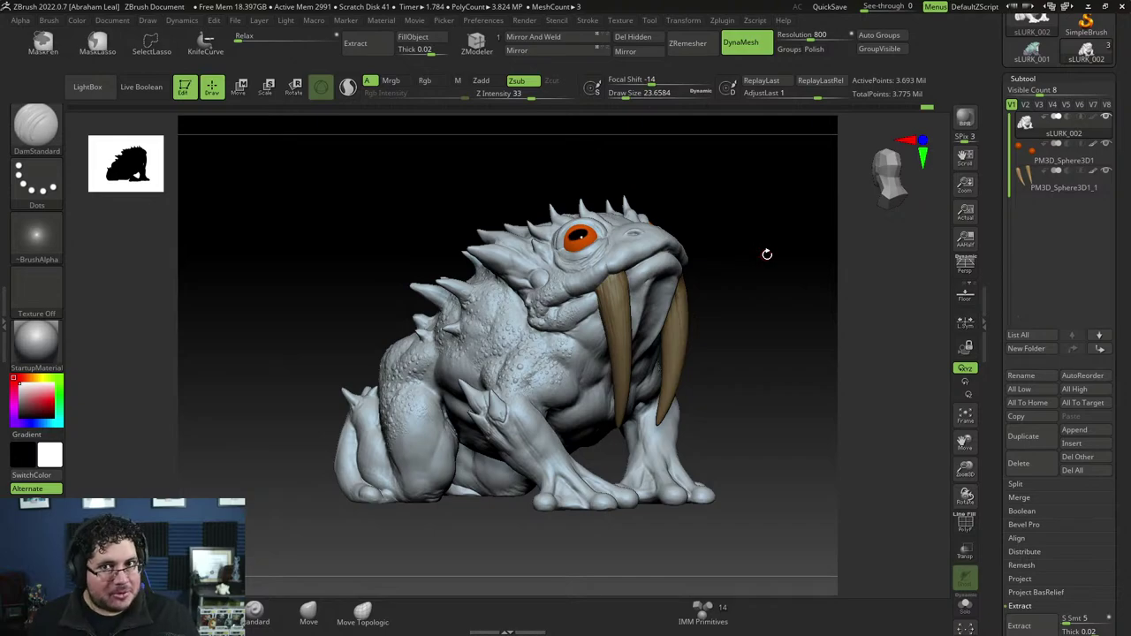
{"action": "mouse_move", "coordinate": [767, 255]}
{"action": "left_mouse_down"}
{"action": "mouse_move", "coordinate": [768, 271]}
{"action": "mouse_move", "coordinate": [785, 255]}
{"action": "left_mouse_up"}
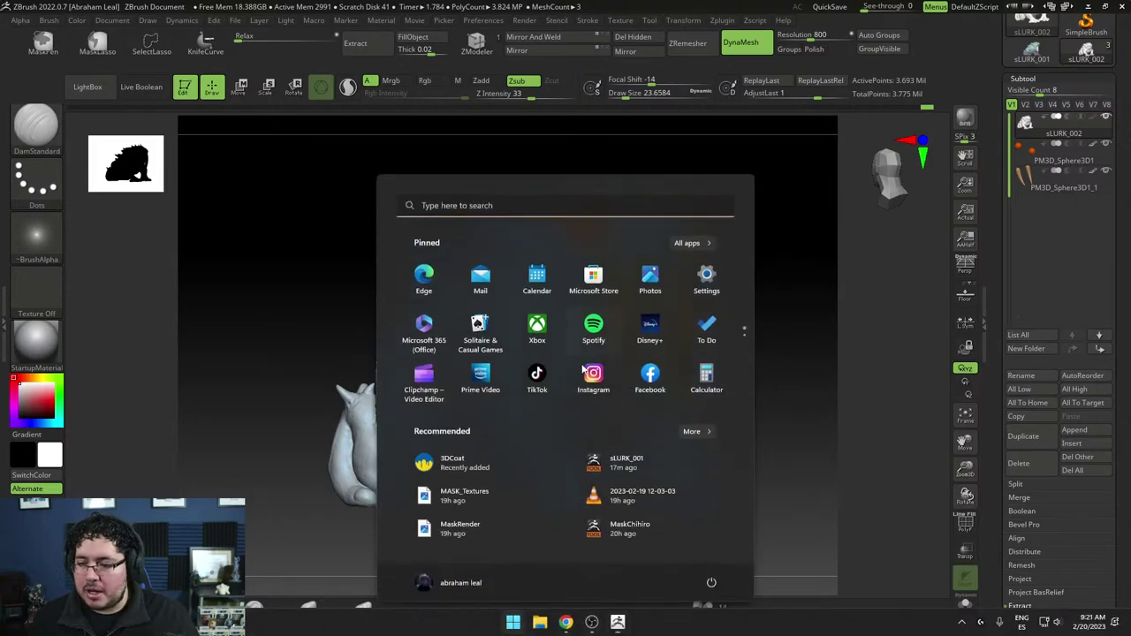
{"action": "key", "text": "super"}
{"action": "left_click", "coordinate": [539, 622]}
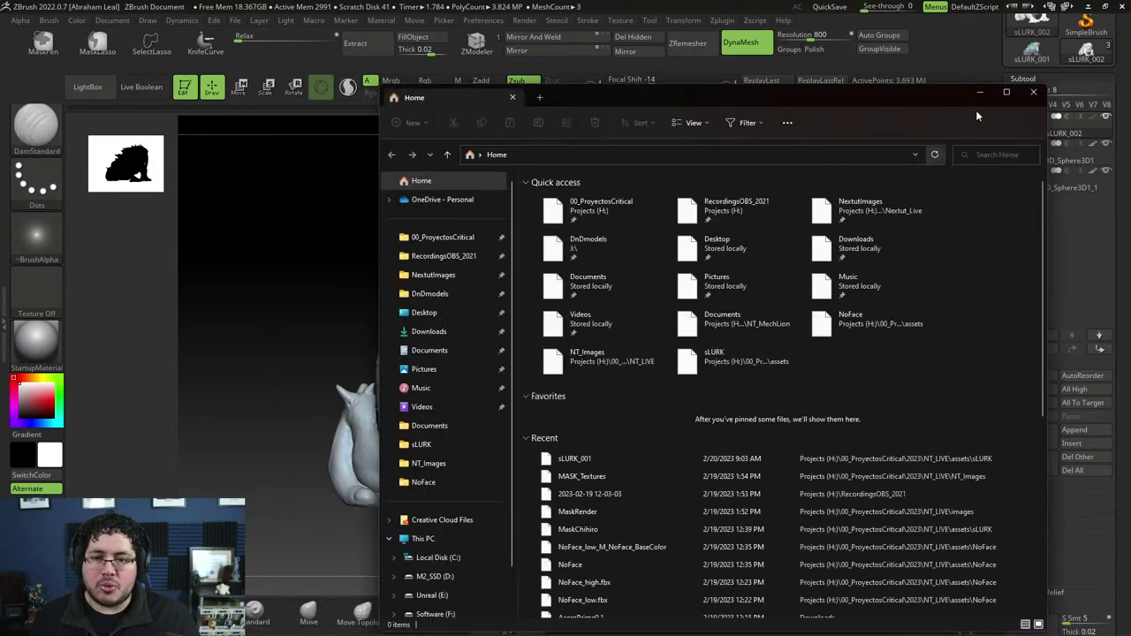
{"action": "left_click", "coordinate": [1036, 95]}
{"action": "mouse_move", "coordinate": [807, 248]}
{"action": "left_mouse_down"}
{"action": "mouse_move", "coordinate": [814, 296]}
{"action": "mouse_move", "coordinate": [796, 285]}
{"action": "mouse_move", "coordinate": [794, 264]}
{"action": "mouse_move", "coordinate": [776, 266]}
{"action": "left_mouse_up"}
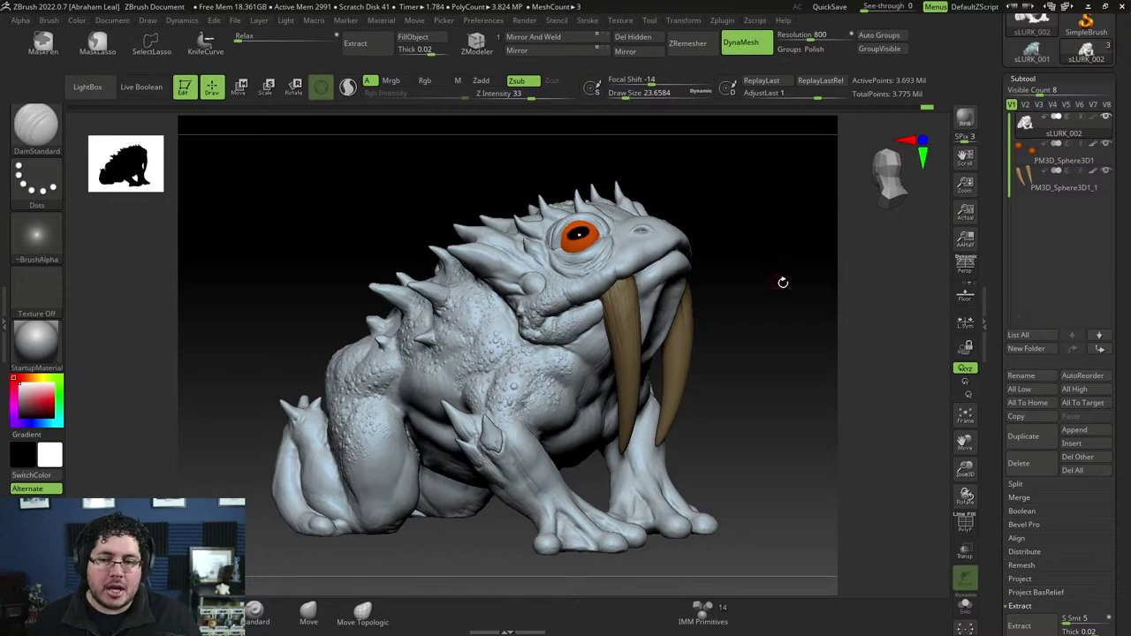
{"action": "mouse_move", "coordinate": [782, 282]}
{"action": "left_mouse_down"}
{"action": "mouse_move", "coordinate": [799, 291]}
{"action": "mouse_move", "coordinate": [783, 305]}
{"action": "left_mouse_up"}
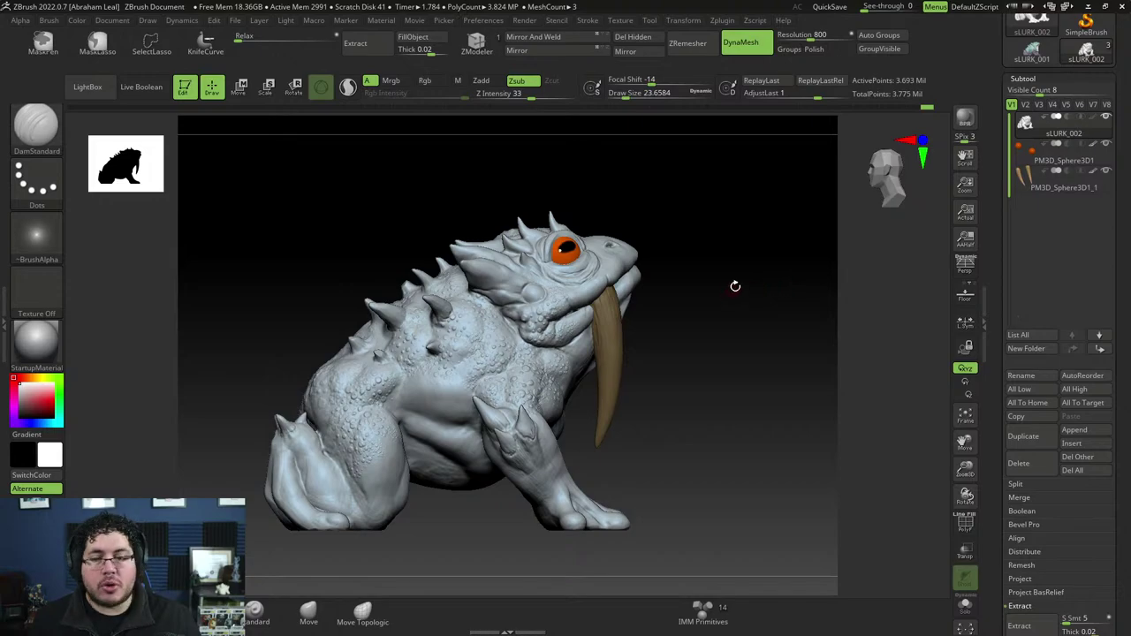
{"action": "mouse_move", "coordinate": [735, 285]}
{"action": "left_mouse_down"}
{"action": "mouse_move", "coordinate": [808, 245]}
{"action": "mouse_move", "coordinate": [529, 245]}
{"action": "left_mouse_up"}
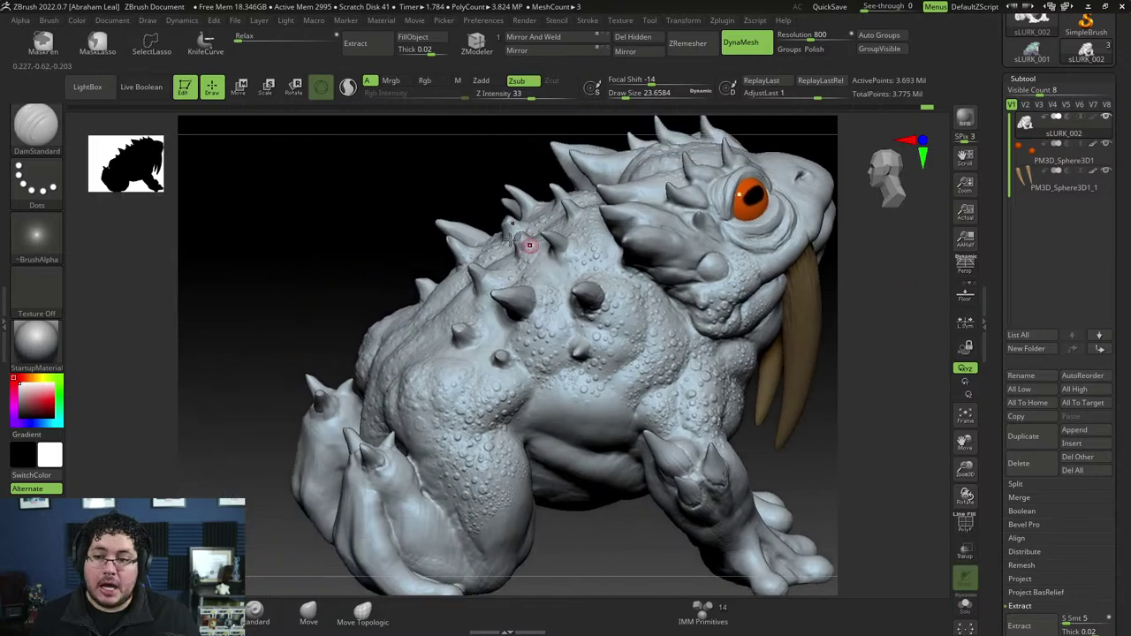
{"action": "left_click_drag", "start_coordinate": [442, 171], "coordinate": [543, 283]}
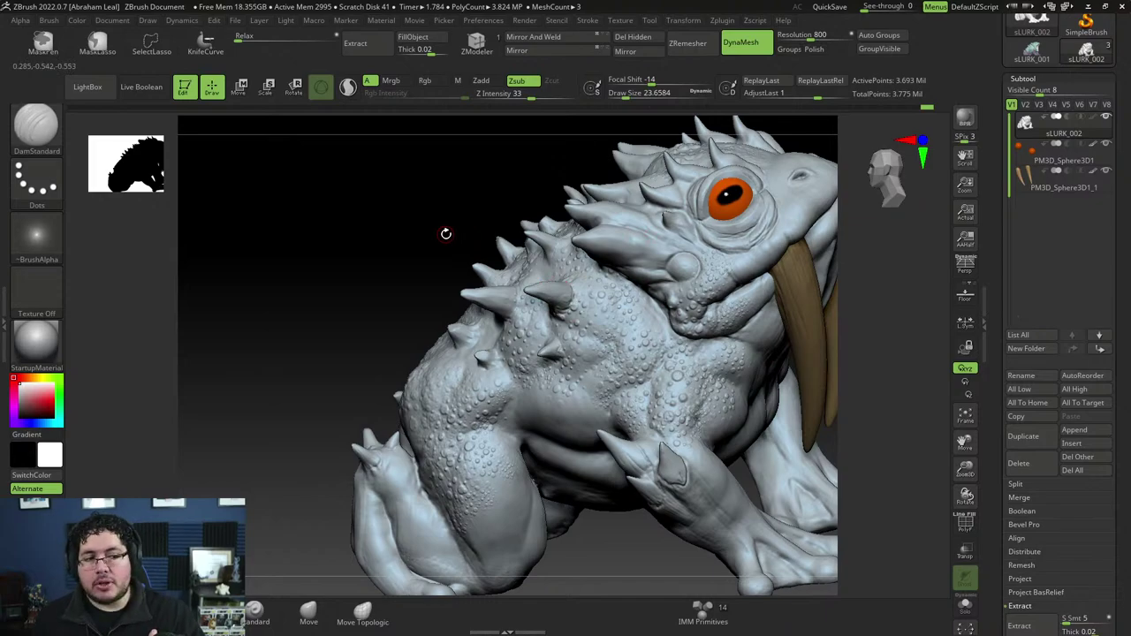
{"action": "mouse_move", "coordinate": [446, 233]}
{"action": "left_mouse_down"}
{"action": "mouse_move", "coordinate": [416, 202]}
{"action": "mouse_move", "coordinate": [422, 248]}
{"action": "mouse_move", "coordinate": [455, 228]}
{"action": "mouse_move", "coordinate": [311, 376]}
{"action": "mouse_move", "coordinate": [575, 298]}
{"action": "left_mouse_up"}
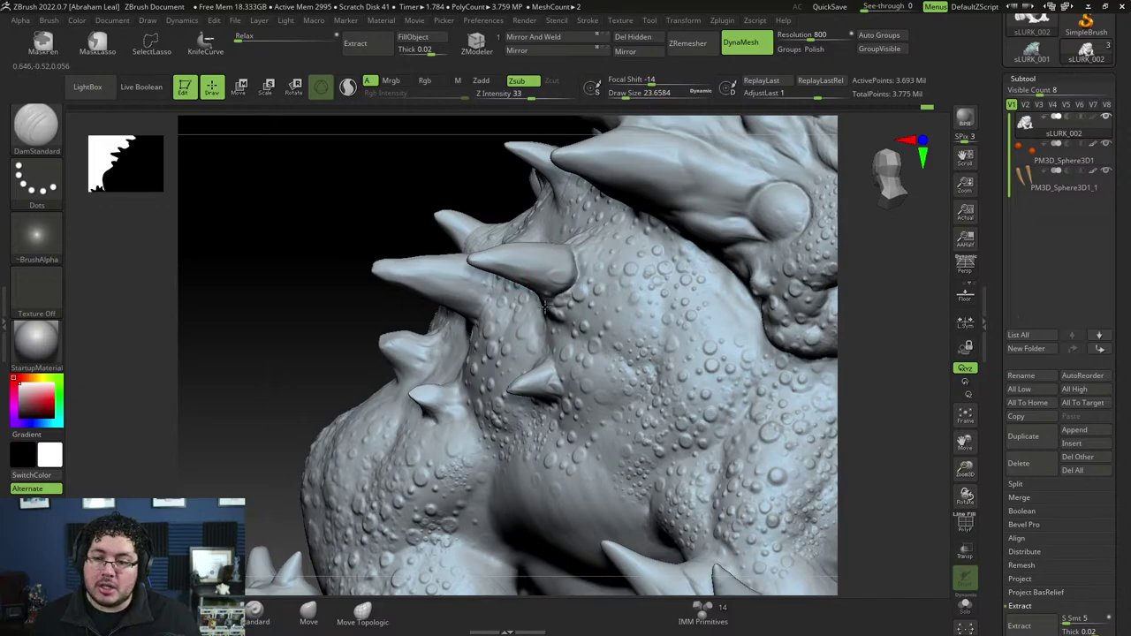
{"action": "mouse_move", "coordinate": [510, 227]}
{"action": "left_mouse_down"}
{"action": "mouse_move", "coordinate": [522, 212]}
{"action": "mouse_move", "coordinate": [570, 244]}
{"action": "left_mouse_up"}
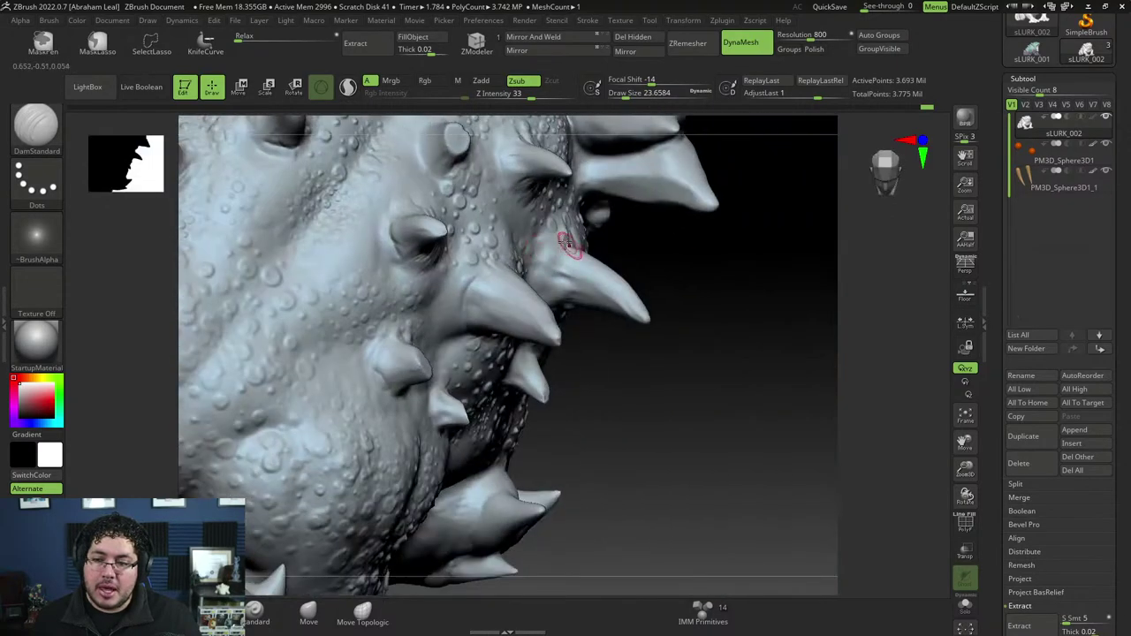
{"action": "left_click_drag", "start_coordinate": [589, 321], "coordinate": [537, 260]}
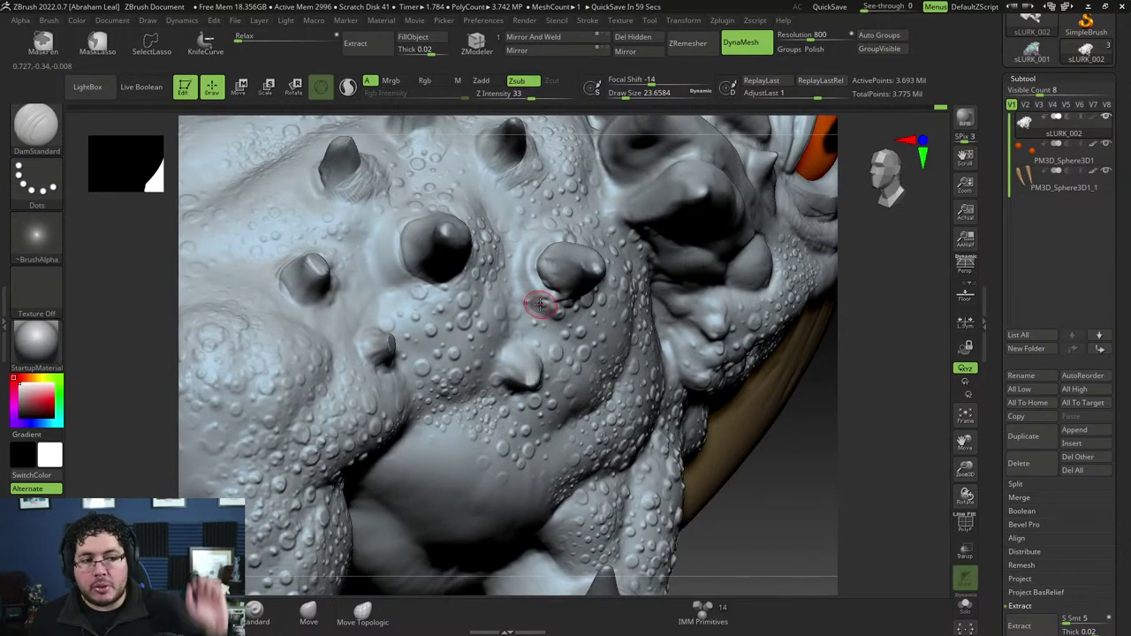
{"action": "key", "text": "ctrl"}
{"action": "mouse_move", "coordinate": [790, 445]}
{"action": "left_mouse_down"}
{"action": "mouse_move", "coordinate": [740, 385]}
{"action": "mouse_move", "coordinate": [816, 357]}
{"action": "mouse_move", "coordinate": [689, 344]}
{"action": "left_mouse_up"}
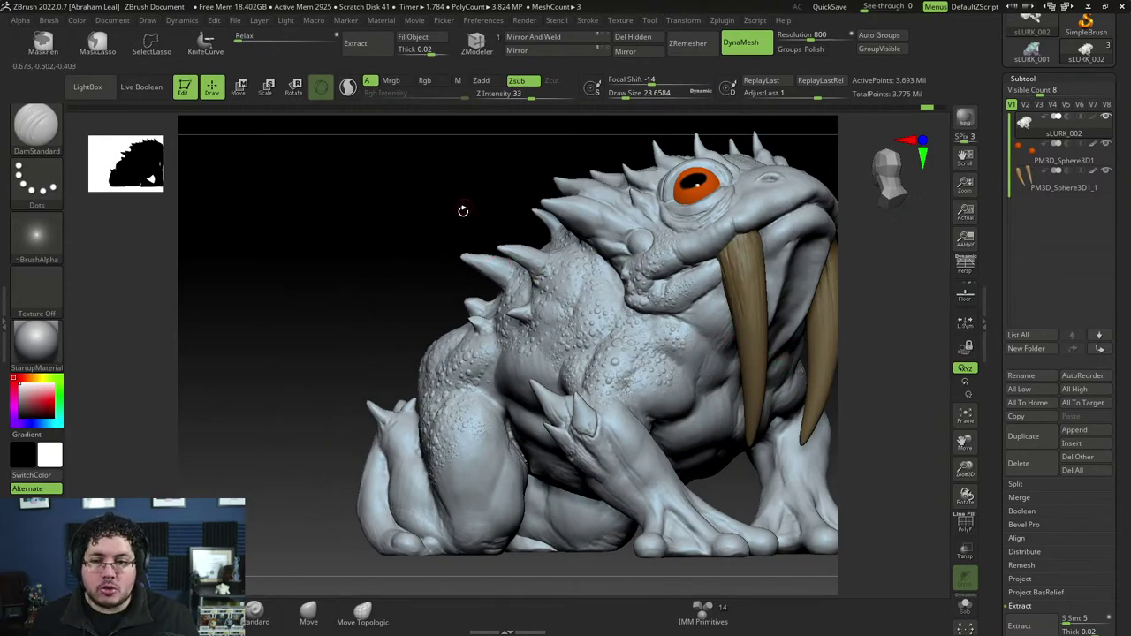
{"action": "left_click_drag", "start_coordinate": [463, 211], "coordinate": [442, 220]}
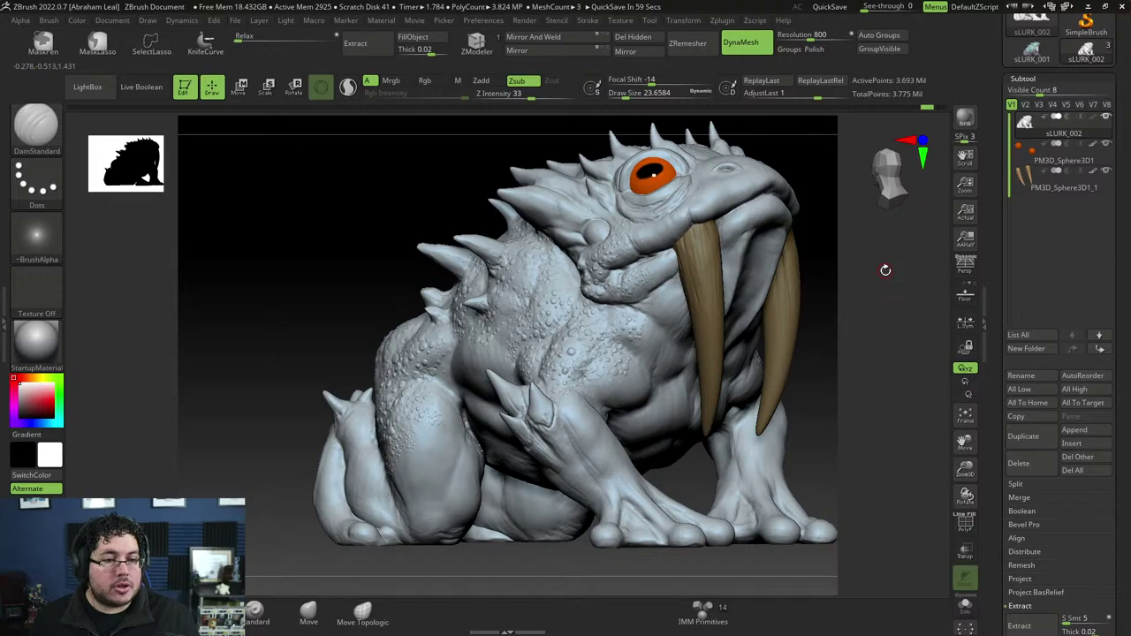
{"action": "mouse_move", "coordinate": [829, 243]}
{"action": "left_mouse_down"}
{"action": "mouse_move", "coordinate": [798, 291]}
{"action": "mouse_move", "coordinate": [834, 273]}
{"action": "mouse_move", "coordinate": [851, 293]}
{"action": "mouse_move", "coordinate": [537, 415]}
{"action": "left_mouse_up"}
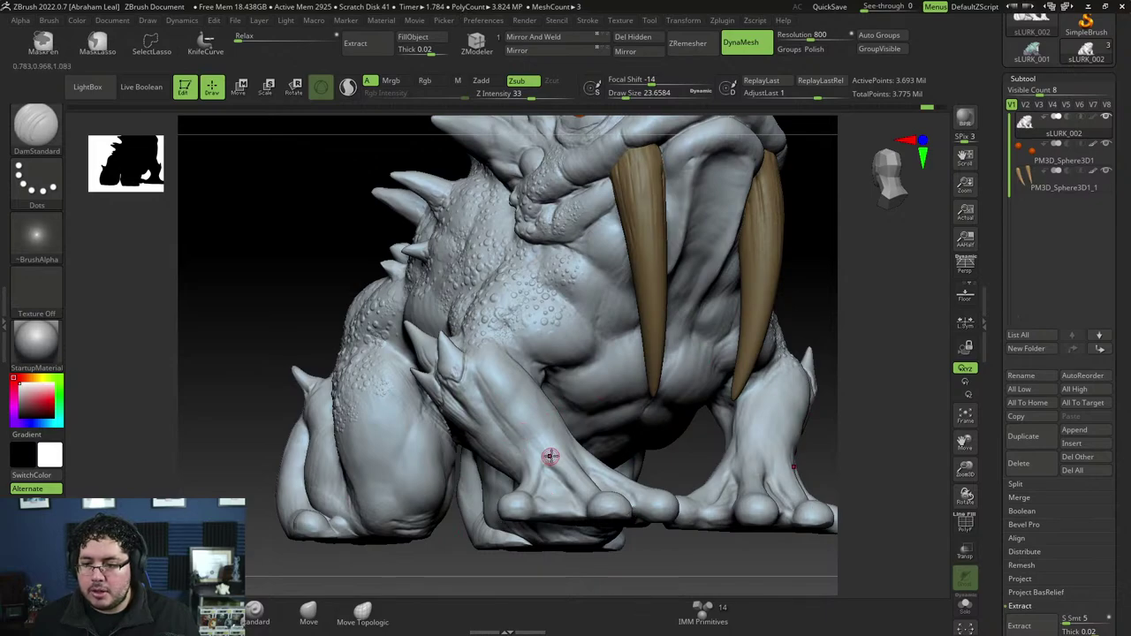
Step: With ClayBuildup at about size 48, build a small ridge on the lower front leg
{"action": "mouse_move", "coordinate": [800, 552]}
{"action": "left_mouse_down"}
{"action": "mouse_move", "coordinate": [846, 505]}
{"action": "mouse_move", "coordinate": [538, 384]}
{"action": "mouse_move", "coordinate": [593, 531]}
{"action": "left_mouse_up"}
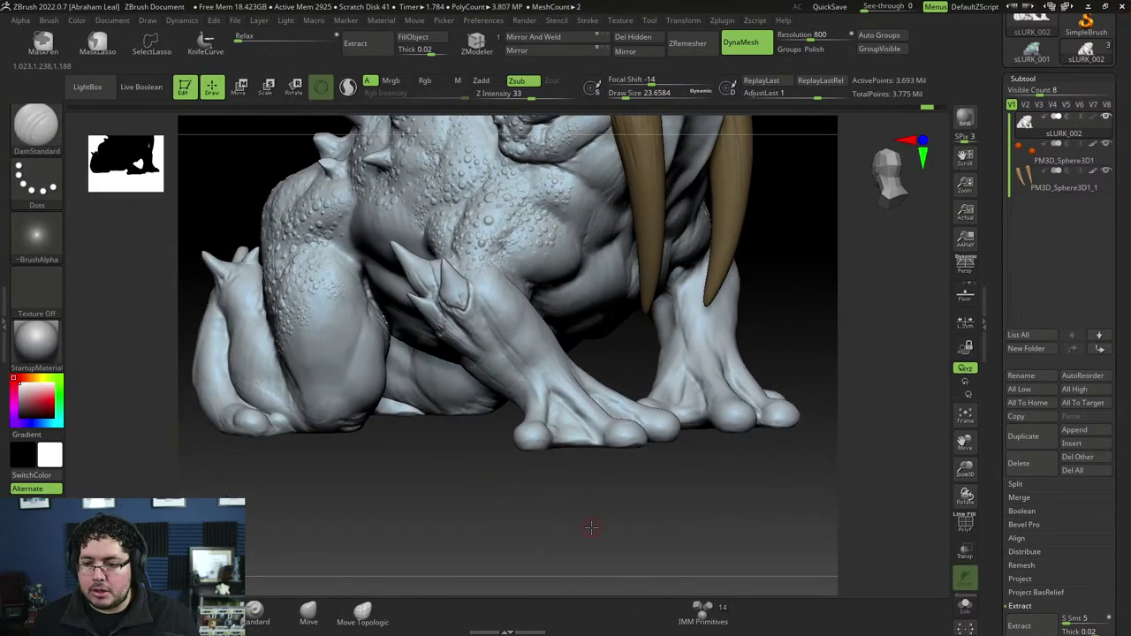
{"action": "key", "text": "b"}
{"action": "key", "text": "c"}
{"action": "key", "text": "b"}
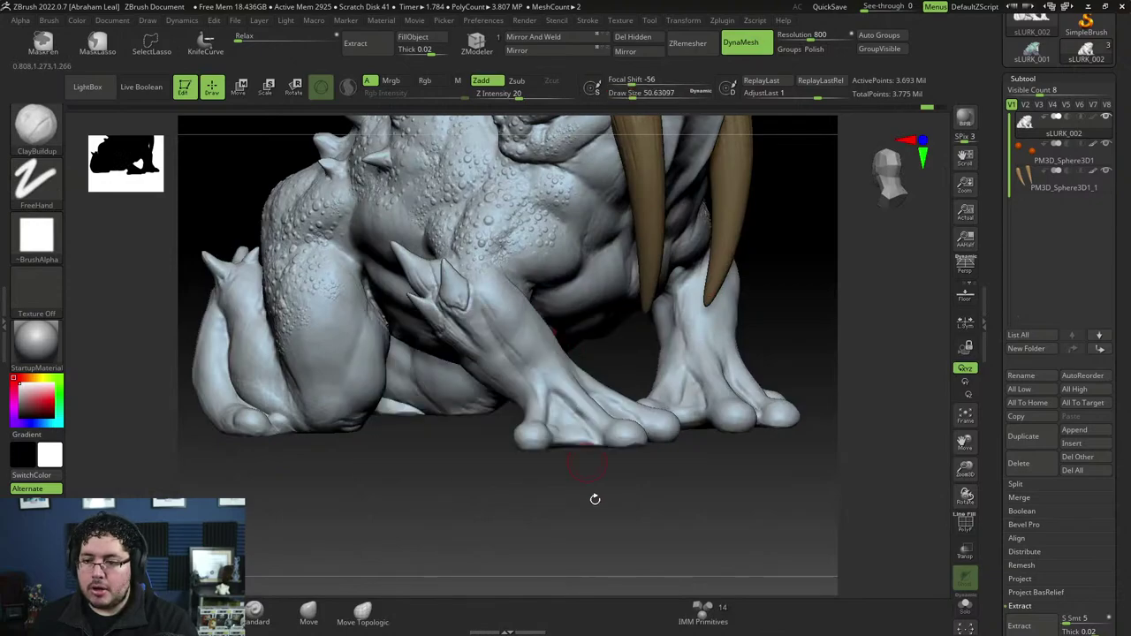
{"action": "left_click_drag", "start_coordinate": [633, 375], "coordinate": [522, 341]}
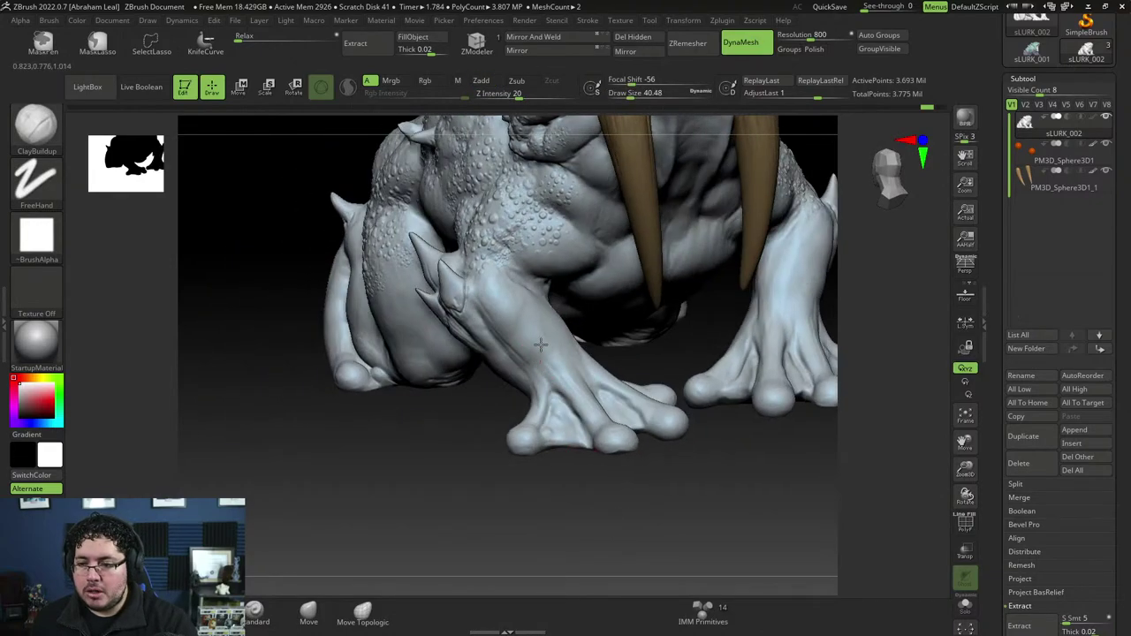
{"action": "right_click_drag", "start_coordinate": [546, 359], "coordinate": [542, 354]}
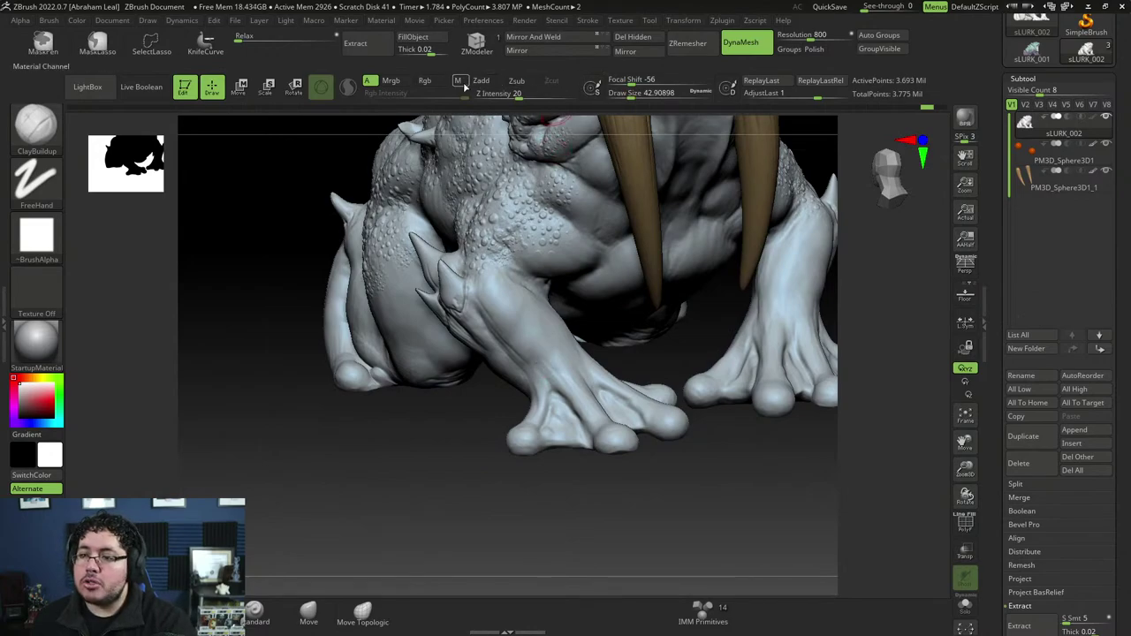
{"action": "right_click", "coordinate": [559, 351]}
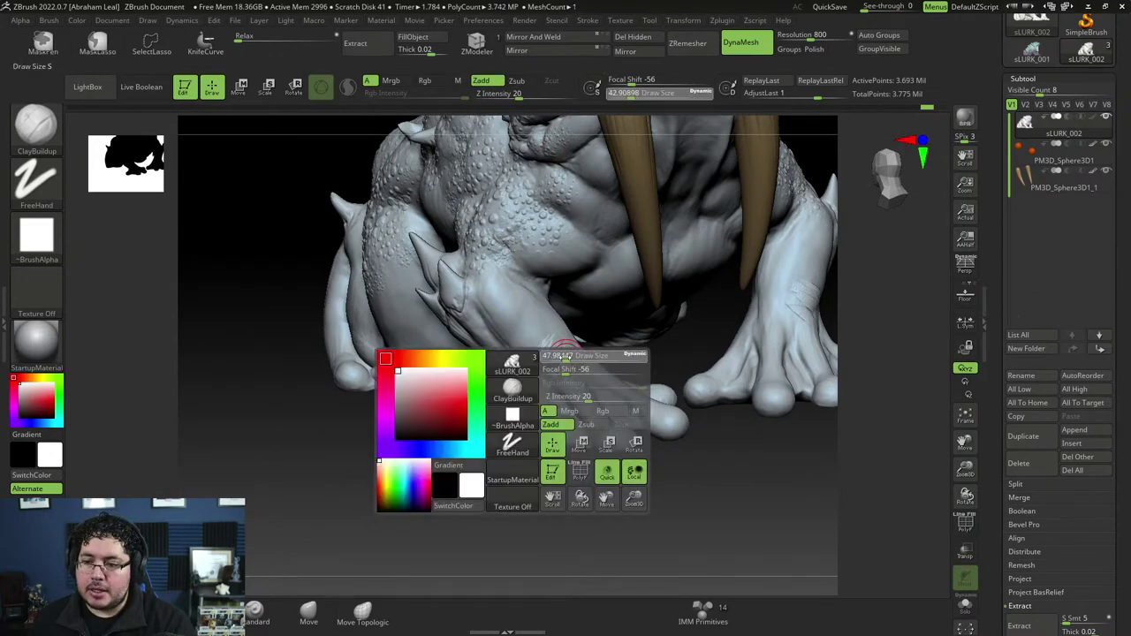
{"action": "right_click_drag", "start_coordinate": [568, 352], "coordinate": [544, 350]}
{"action": "left_click_drag", "start_coordinate": [555, 357], "coordinate": [539, 328]}
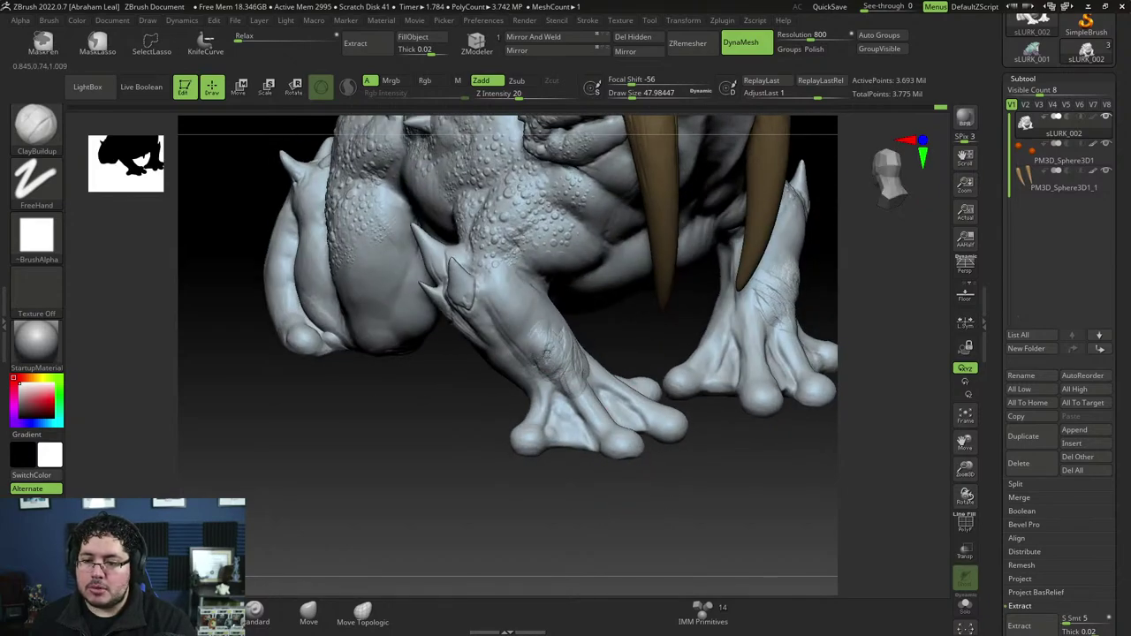
Step: Carve several creases down the front leg with the DamStandard brush
{"action": "mouse_move", "coordinate": [677, 536]}
{"action": "right_mouse_down", "text": "ctrl"}
{"action": "mouse_move", "coordinate": [427, 521]}
{"action": "mouse_move", "coordinate": [454, 388]}
{"action": "right_mouse_up", "text": "ctrl"}
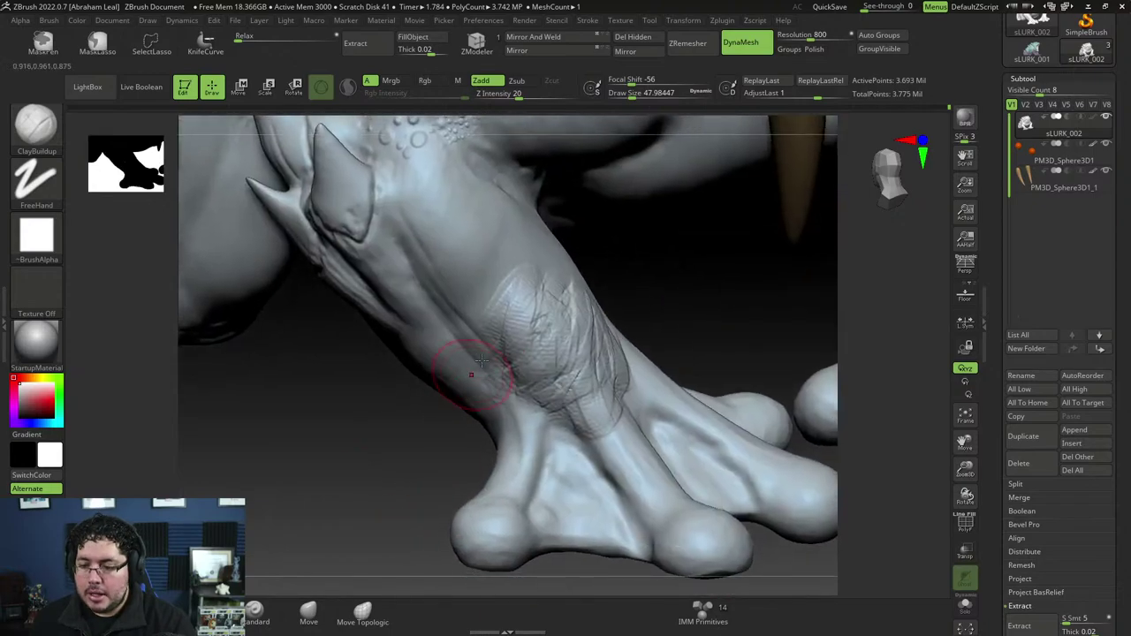
{"action": "key", "text": "b"}
{"action": "key", "text": "d"}
{"action": "key", "text": "s"}
{"action": "key", "text": "space"}
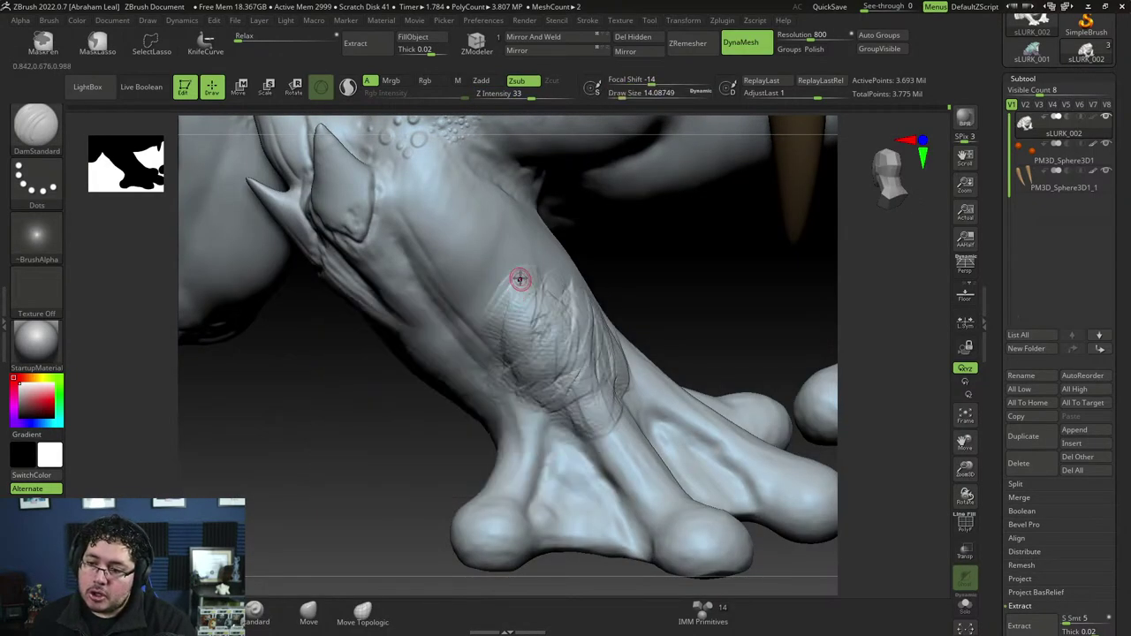
{"action": "mouse_move", "coordinate": [517, 301]}
{"action": "left_mouse_down"}
{"action": "mouse_move", "coordinate": [536, 379]}
{"action": "mouse_move", "coordinate": [525, 400]}
{"action": "left_mouse_up"}
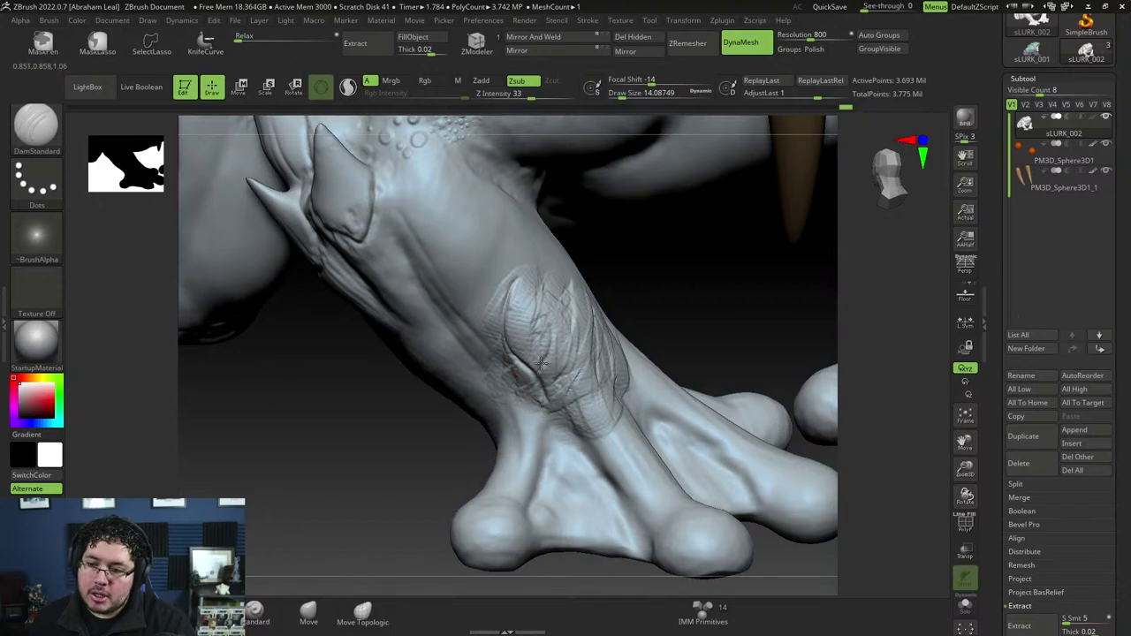
{"action": "mouse_move", "coordinate": [543, 340]}
{"action": "left_mouse_down"}
{"action": "mouse_move", "coordinate": [538, 270]}
{"action": "mouse_move", "coordinate": [539, 354]}
{"action": "mouse_move", "coordinate": [556, 381]}
{"action": "left_mouse_up"}
{"action": "mouse_move", "coordinate": [672, 292]}
{"action": "left_mouse_down"}
{"action": "mouse_move", "coordinate": [681, 255]}
{"action": "mouse_move", "coordinate": [594, 303]}
{"action": "mouse_move", "coordinate": [555, 359]}
{"action": "mouse_move", "coordinate": [576, 372]}
{"action": "left_mouse_up"}
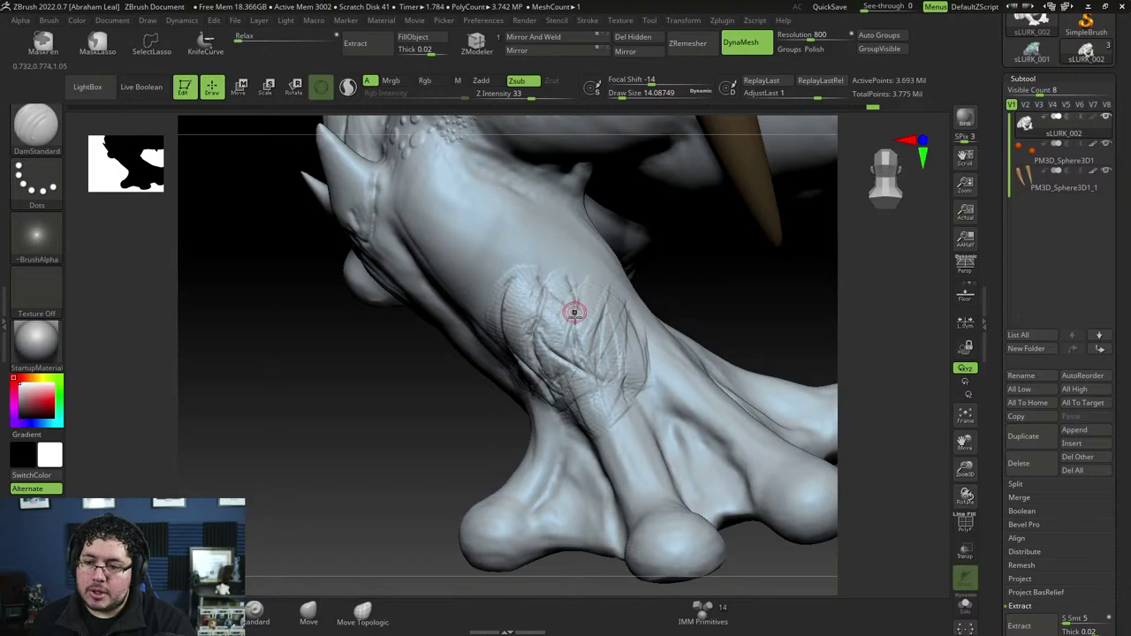
{"action": "left_click_drag", "start_coordinate": [687, 275], "coordinate": [623, 299]}
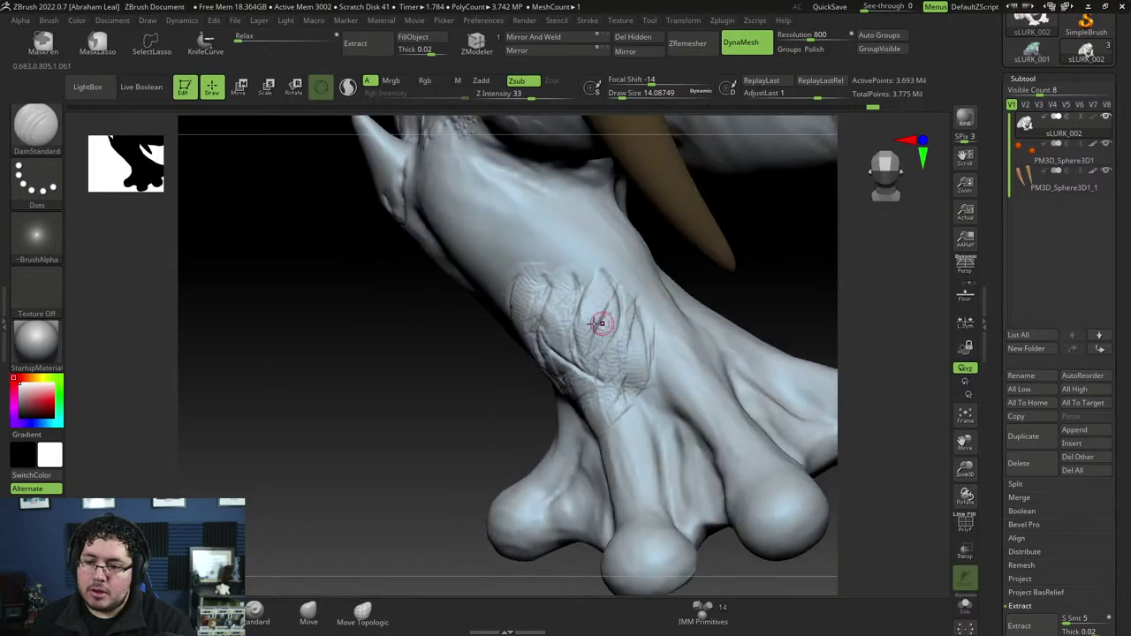
{"action": "left_click_drag", "start_coordinate": [623, 391], "coordinate": [620, 331]}
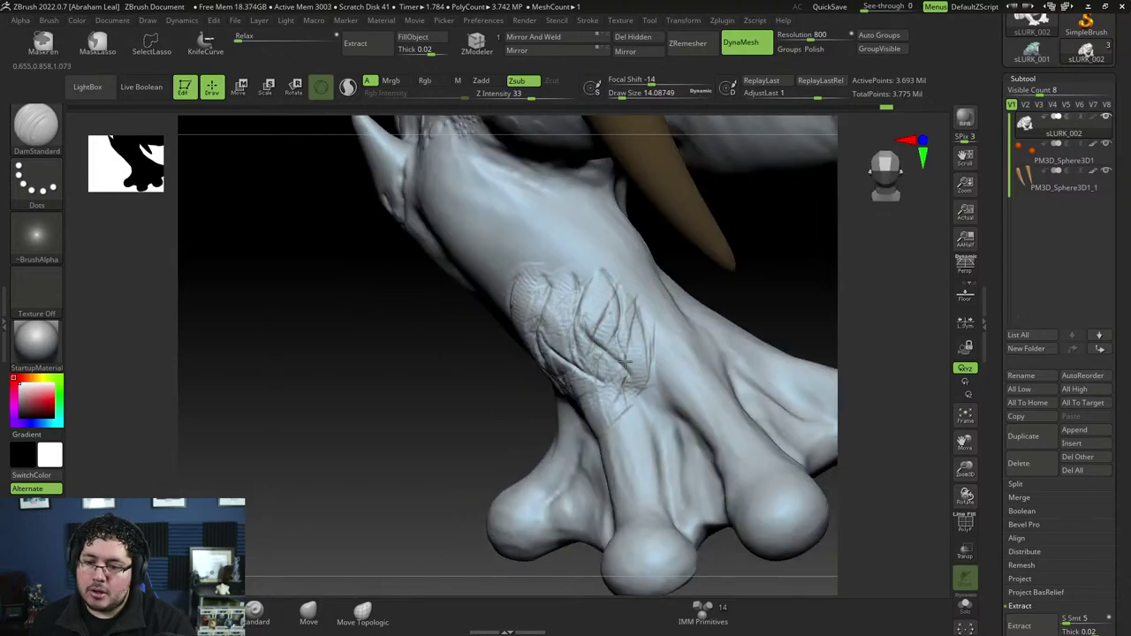
Step: Switch back to ClayBuildup at about size 29 and build raised ridges on the leg patch
{"action": "key", "text": "b"}
{"action": "key", "text": "c"}
{"action": "key", "text": "b"}
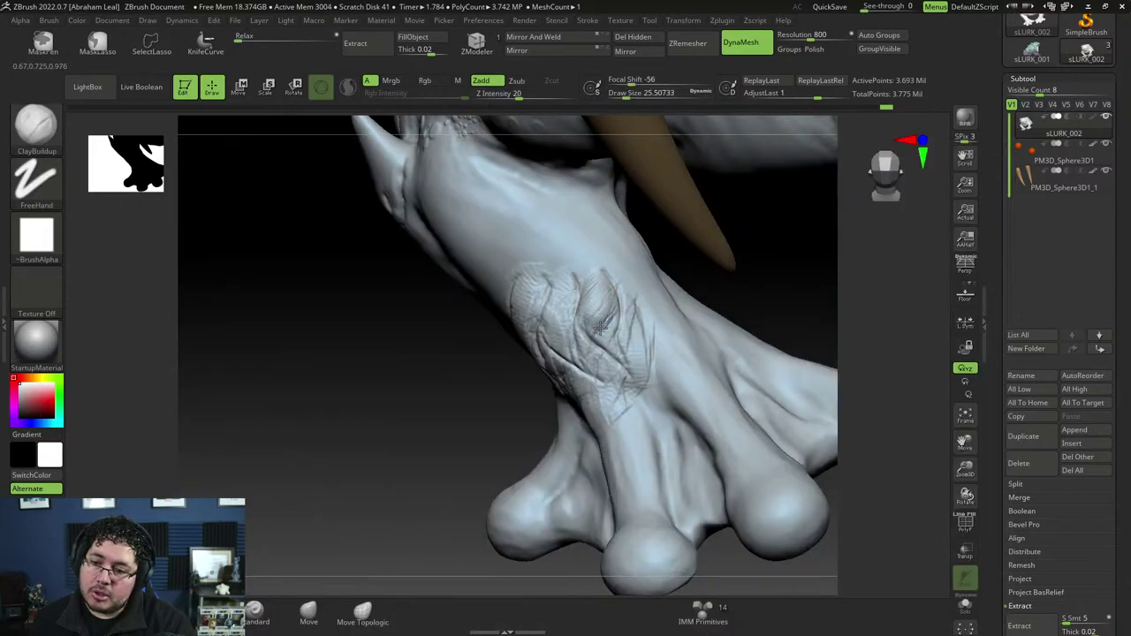
{"action": "key", "text": "space"}
{"action": "key", "text": "space"}
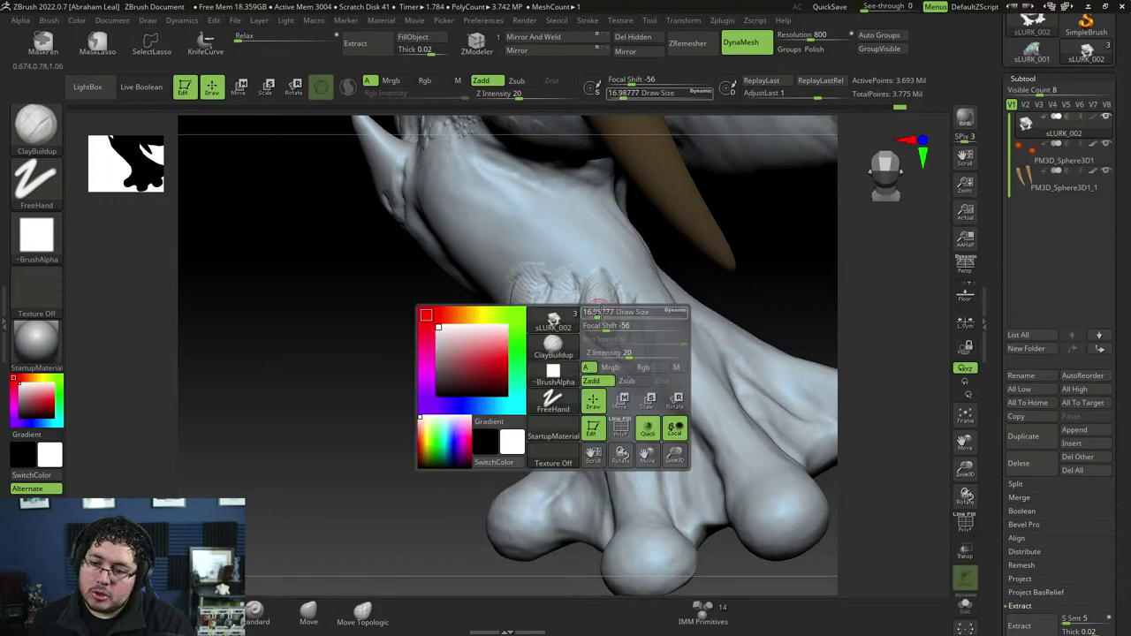
{"action": "key", "text": "space"}
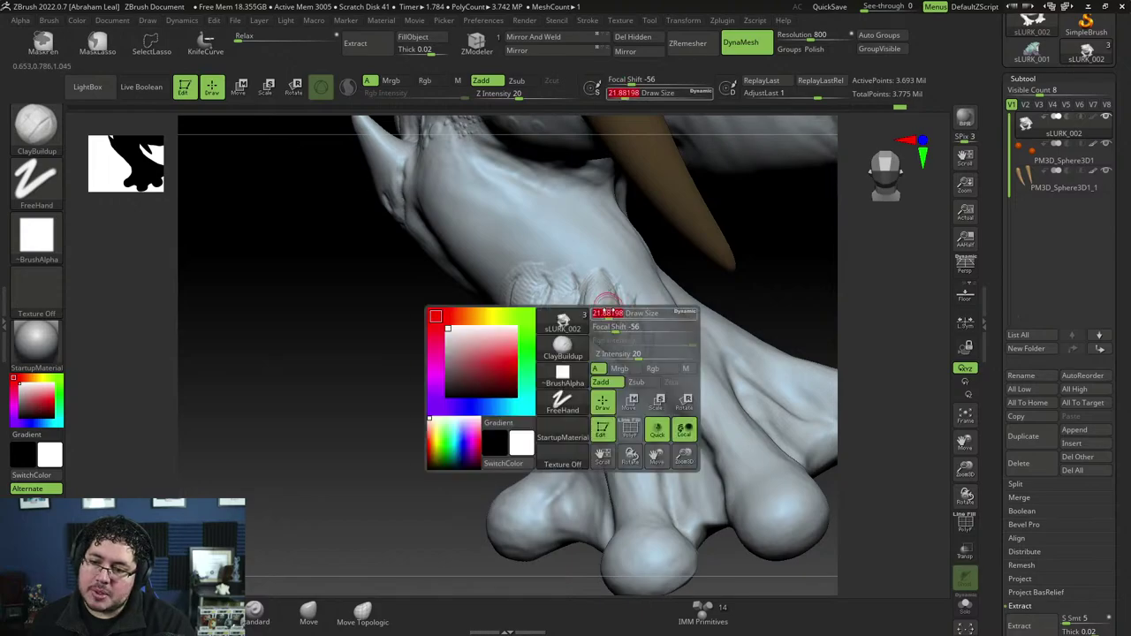
{"action": "key", "text": "space"}
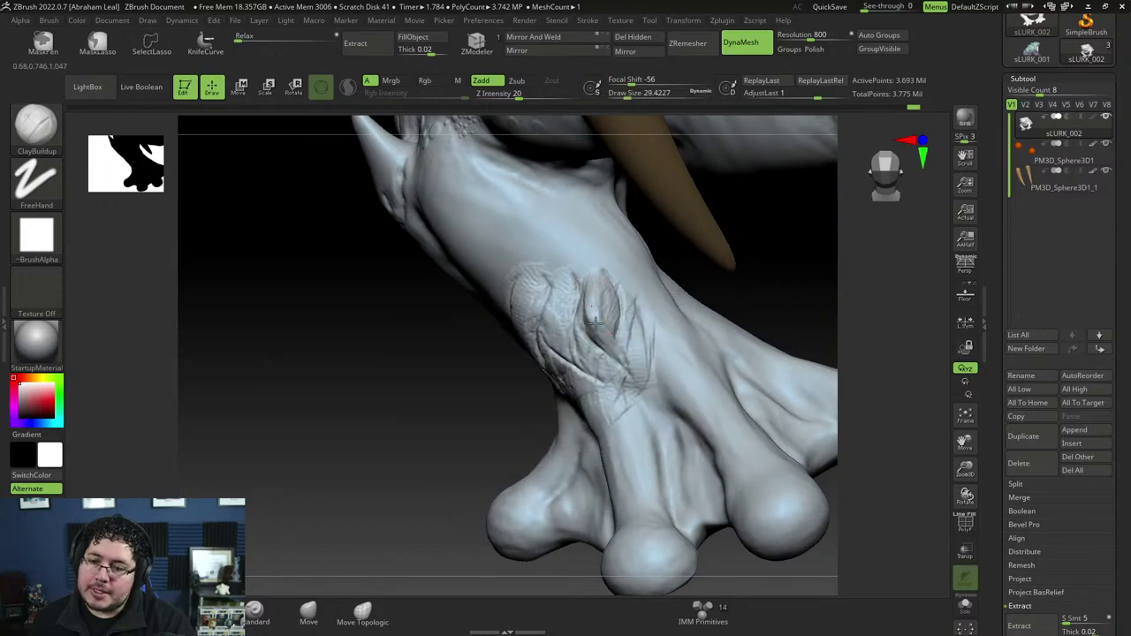
{"action": "key", "text": "space"}
{"action": "key", "text": "space"}
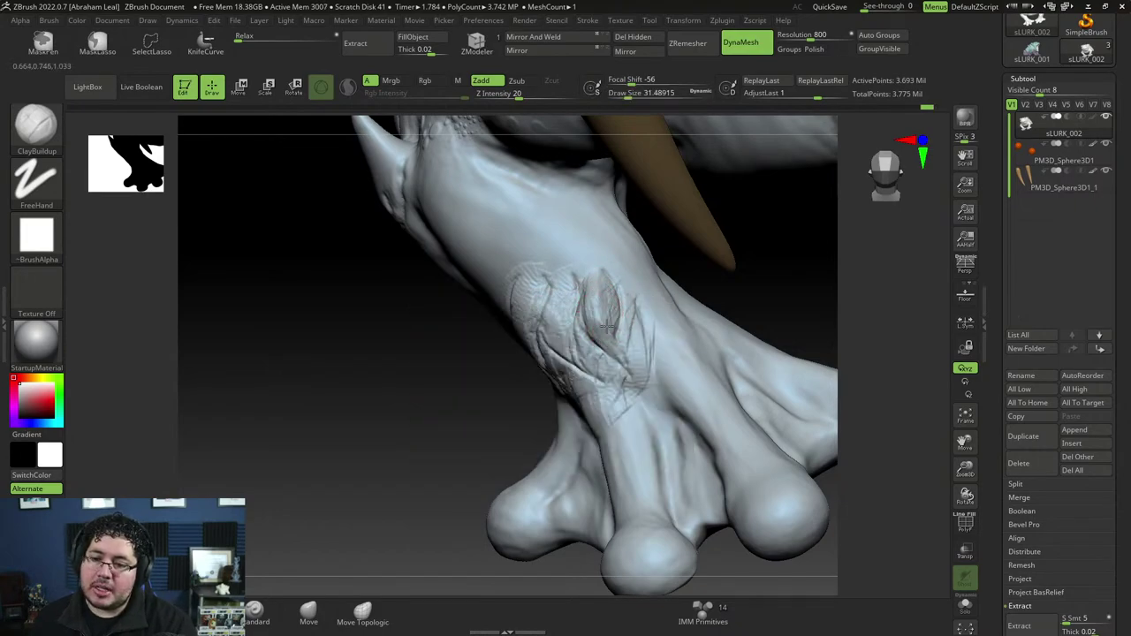
{"action": "mouse_move", "coordinate": [806, 274]}
{"action": "left_mouse_down"}
{"action": "mouse_move", "coordinate": [571, 281]}
{"action": "mouse_move", "coordinate": [570, 327]}
{"action": "left_mouse_up"}
{"action": "left_click_drag", "start_coordinate": [567, 274], "coordinate": [585, 349]}
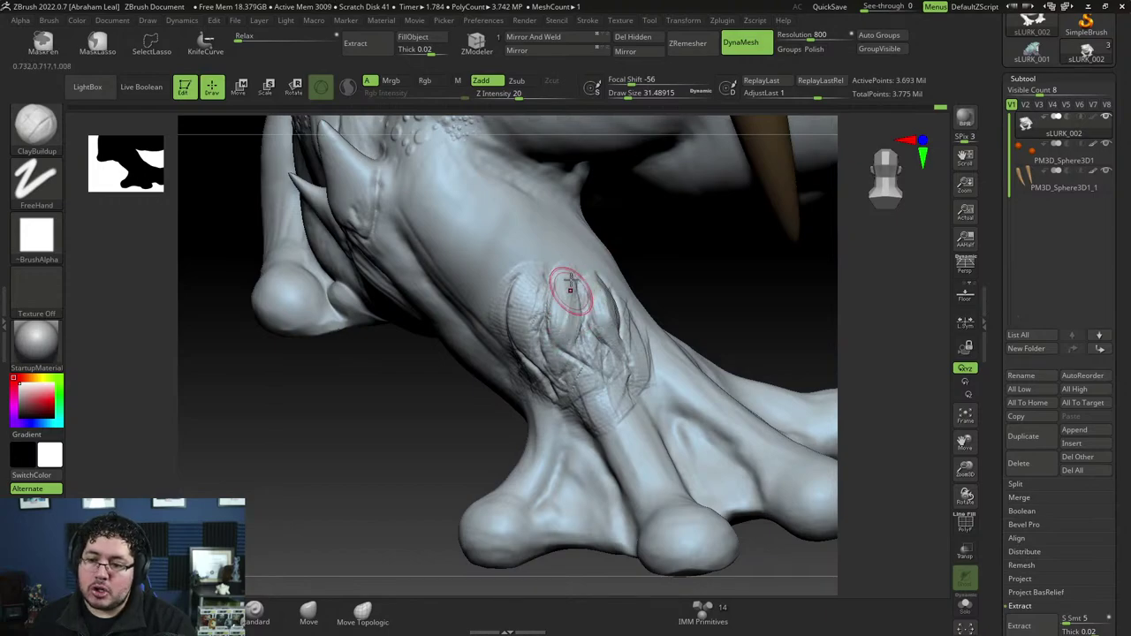
Step: Set the brush back to about 29 and smooth out the fine leg wrinkles
{"action": "key", "text": "space"}
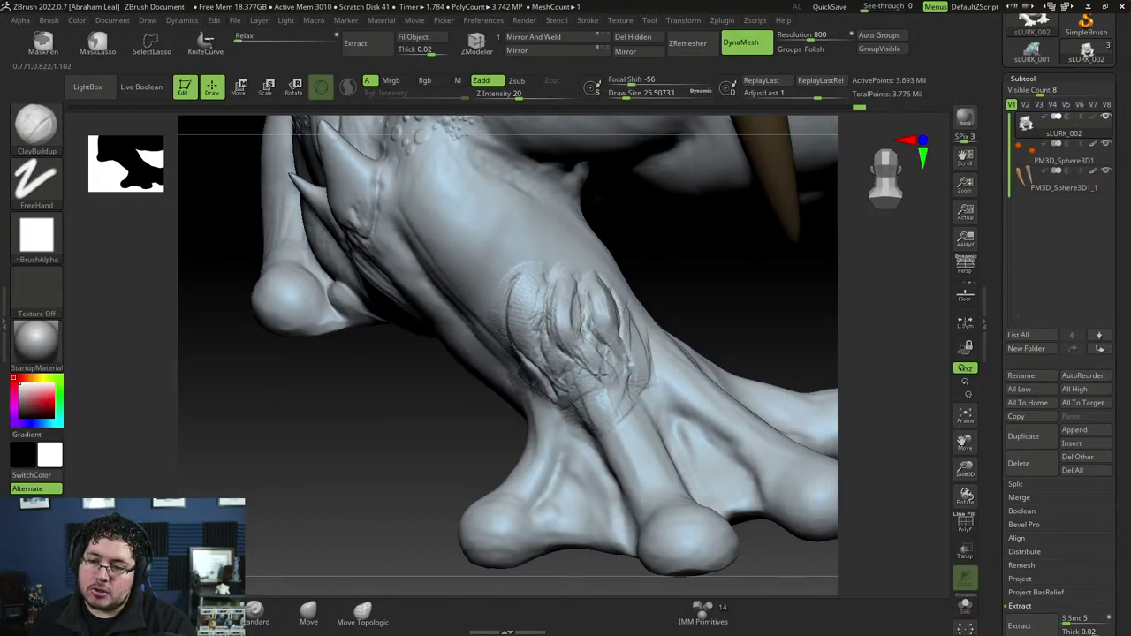
{"action": "key", "text": "space"}
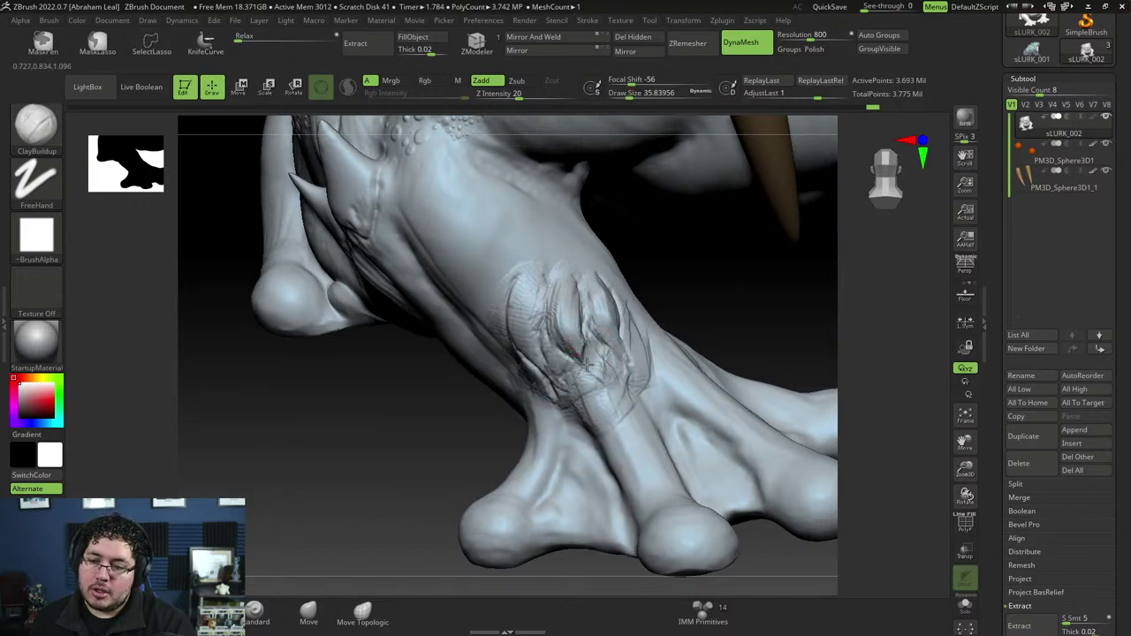
{"action": "key", "text": "space"}
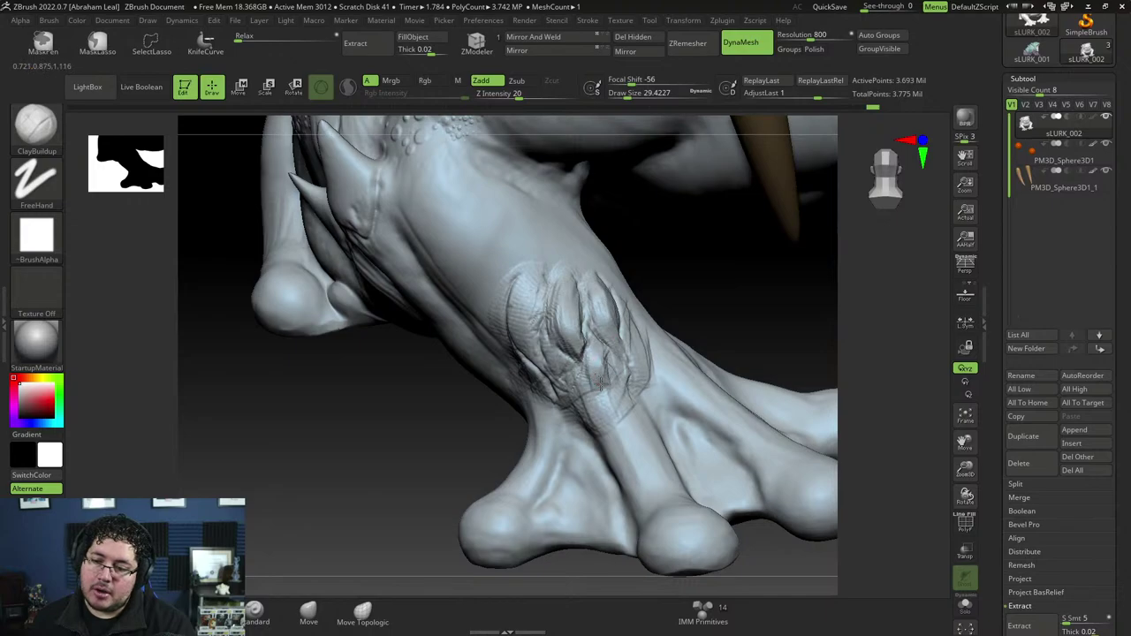
{"action": "key", "text": "space"}
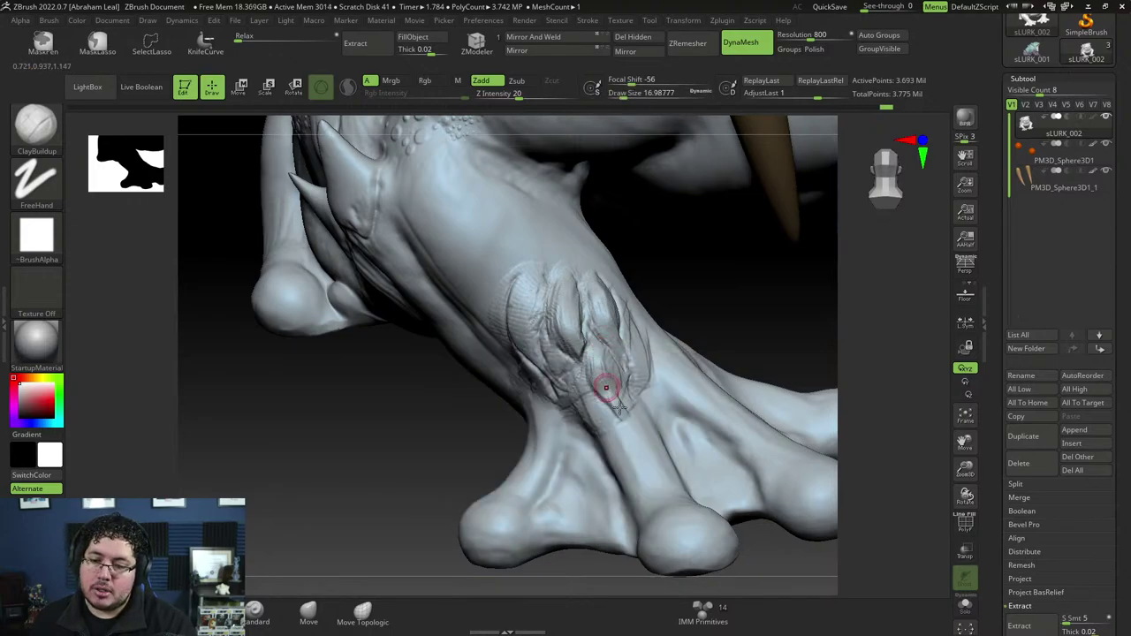
{"action": "key", "text": "space"}
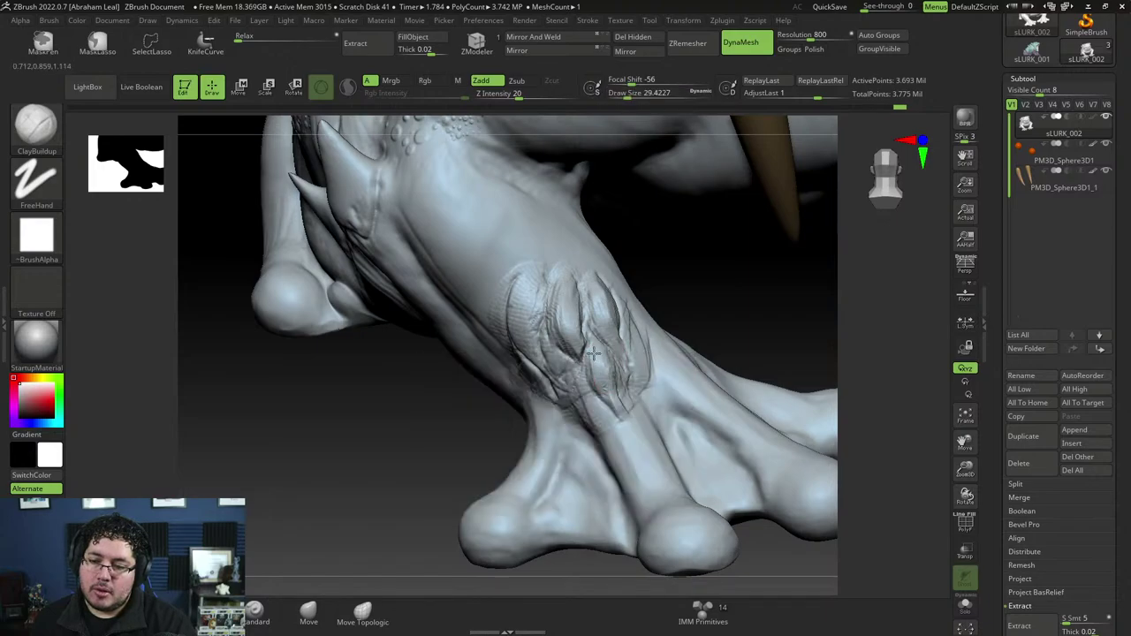
{"action": "key", "text": "shift"}
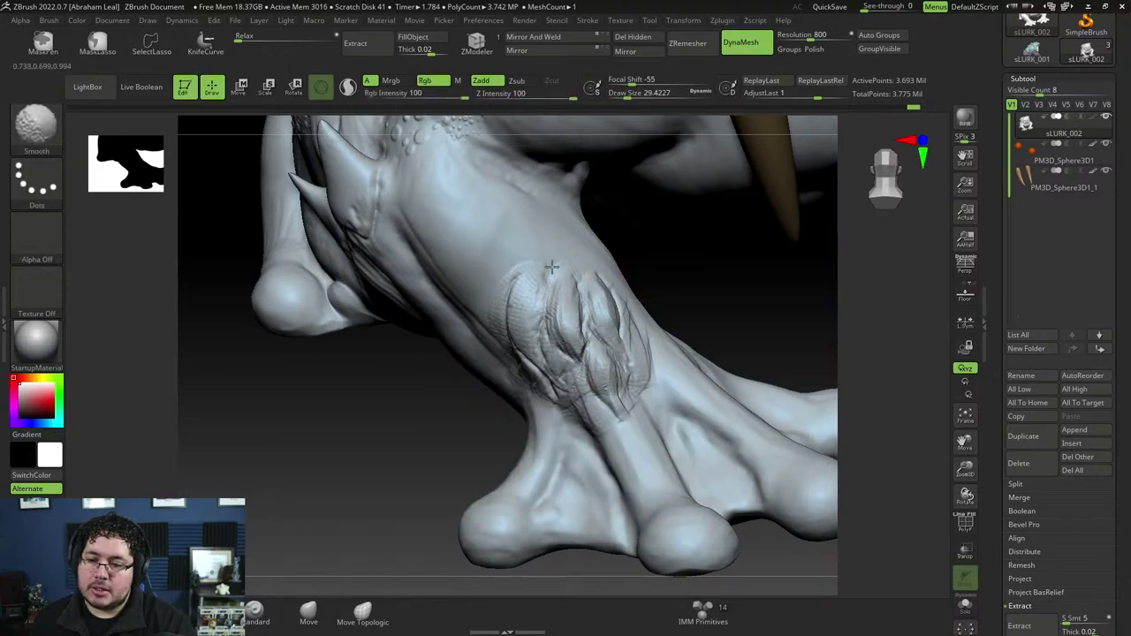
{"action": "left_click_drag", "start_coordinate": [581, 278], "coordinate": [635, 334], "text": "shift"}
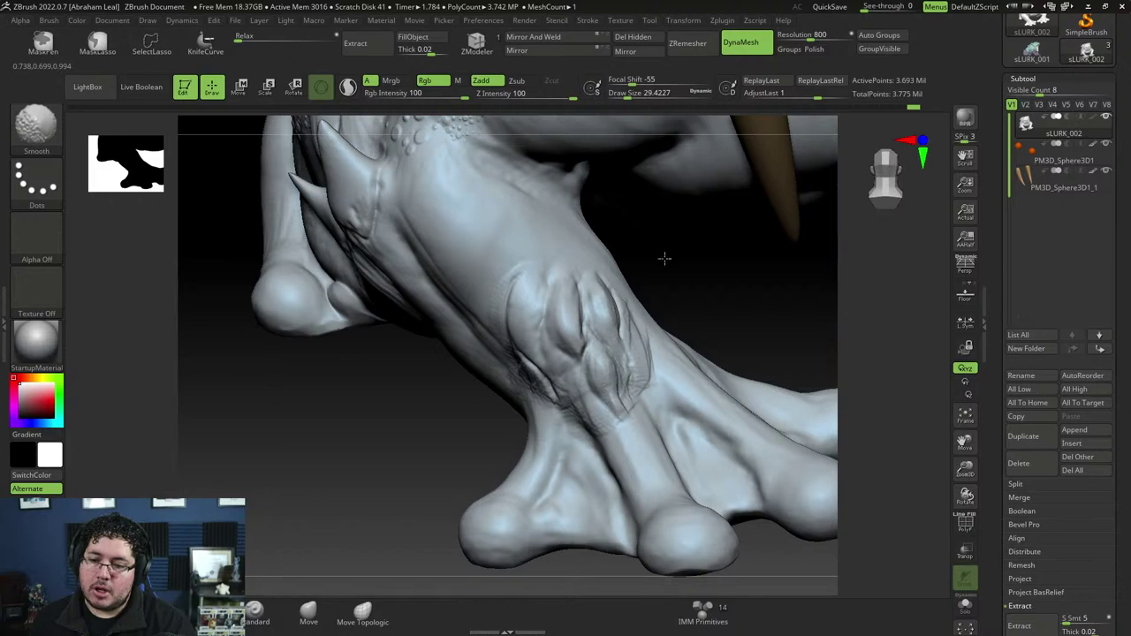
Step: Carve new DamStandard creases along the leg, then pull back to show both front legs
{"action": "left_click_drag", "start_coordinate": [664, 259], "coordinate": [681, 328]}
{"action": "left_click_drag", "start_coordinate": [725, 442], "coordinate": [694, 474]}
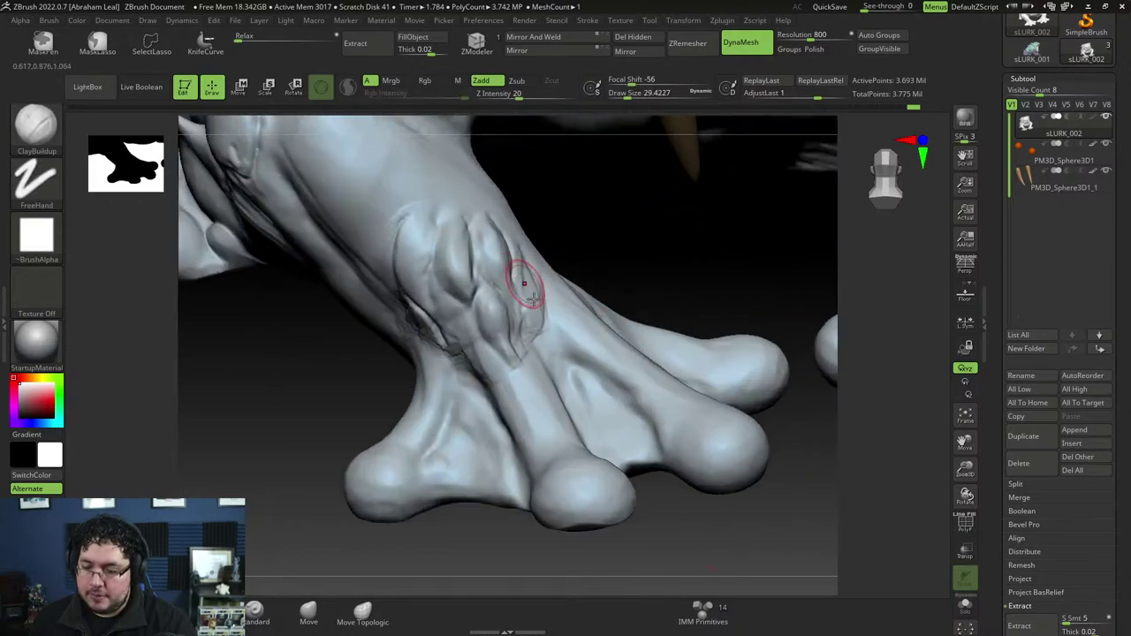
{"action": "key", "text": "b"}
{"action": "key", "text": "d"}
{"action": "key", "text": "s"}
{"action": "key", "text": "space"}
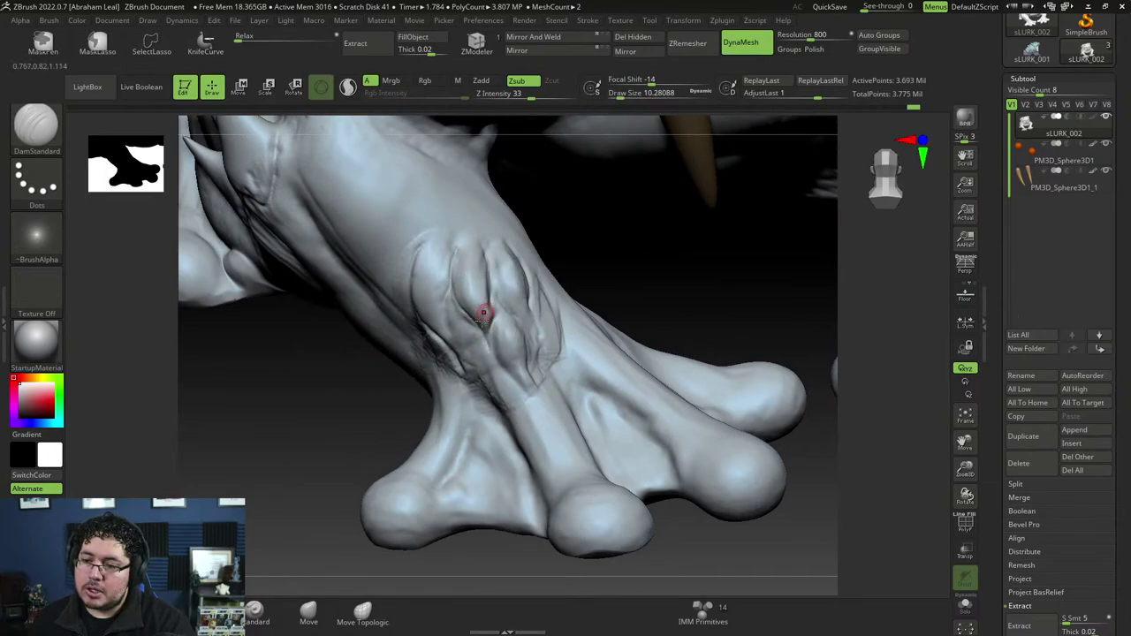
{"action": "left_click_drag", "start_coordinate": [477, 316], "coordinate": [468, 251]}
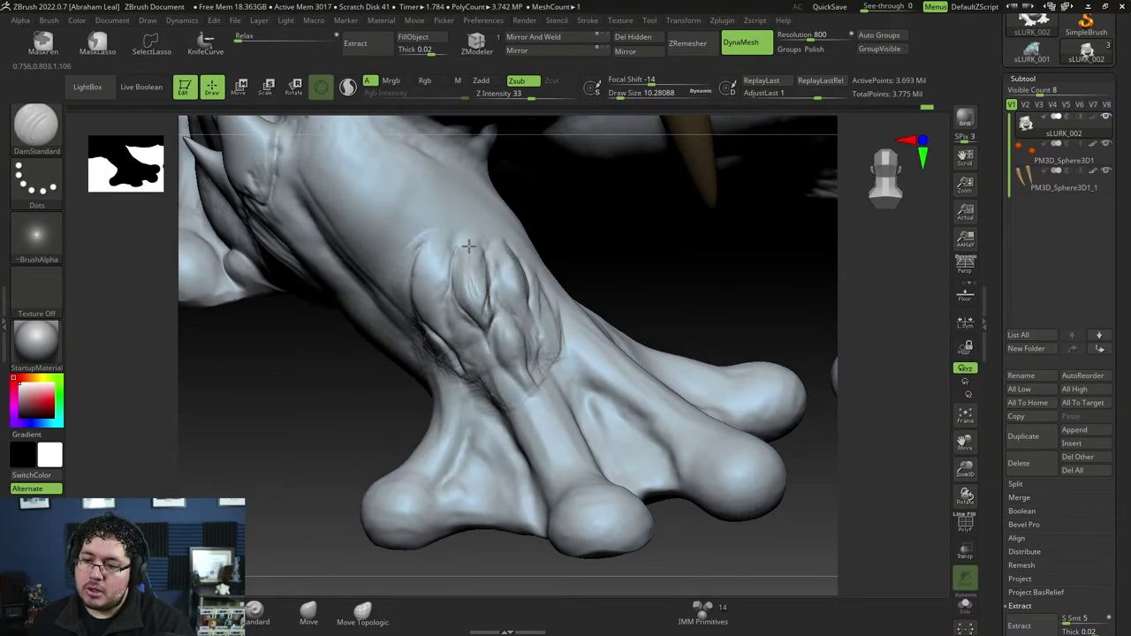
{"action": "left_click_drag", "start_coordinate": [491, 307], "coordinate": [478, 280]}
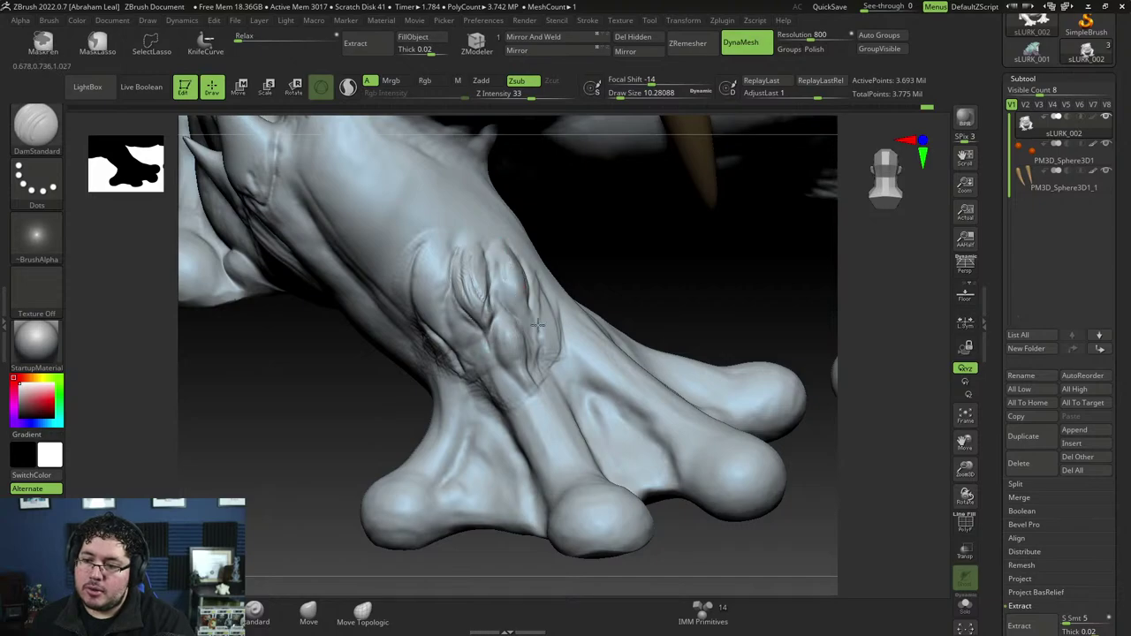
{"action": "mouse_move", "coordinate": [536, 316]}
{"action": "left_mouse_down"}
{"action": "mouse_move", "coordinate": [497, 340]}
{"action": "mouse_move", "coordinate": [523, 375]}
{"action": "left_mouse_up"}
{"action": "left_click_drag", "start_coordinate": [595, 247], "coordinate": [531, 349]}
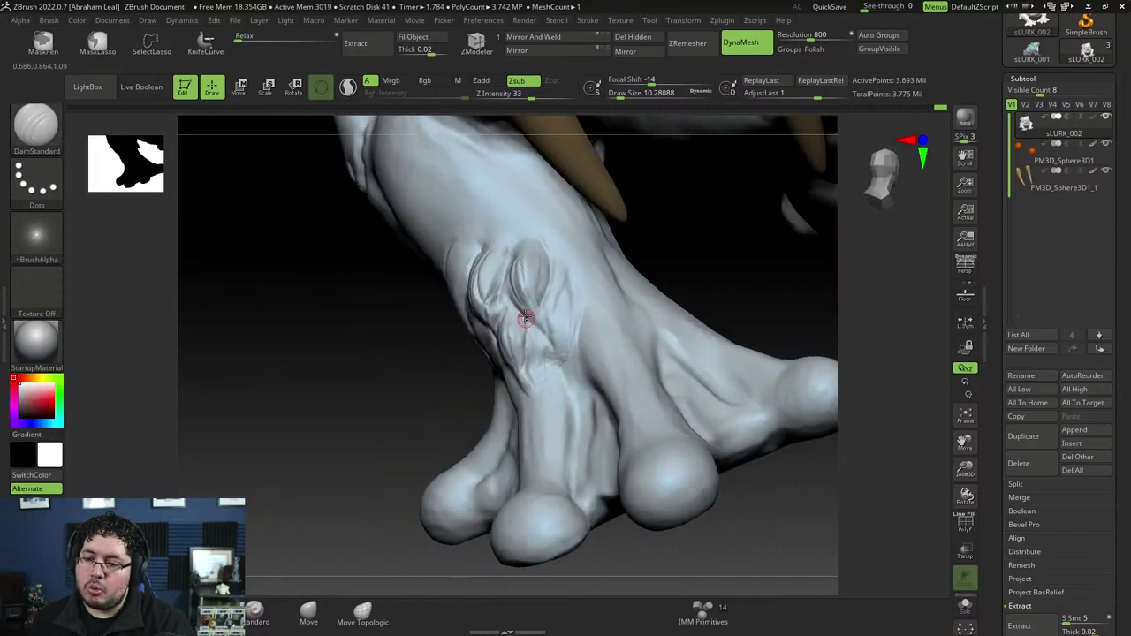
{"action": "mouse_move", "coordinate": [442, 420]}
{"action": "left_mouse_down"}
{"action": "mouse_move", "coordinate": [442, 374]}
{"action": "mouse_move", "coordinate": [644, 518]}
{"action": "mouse_move", "coordinate": [619, 520]}
{"action": "mouse_move", "coordinate": [590, 373]}
{"action": "left_mouse_up"}
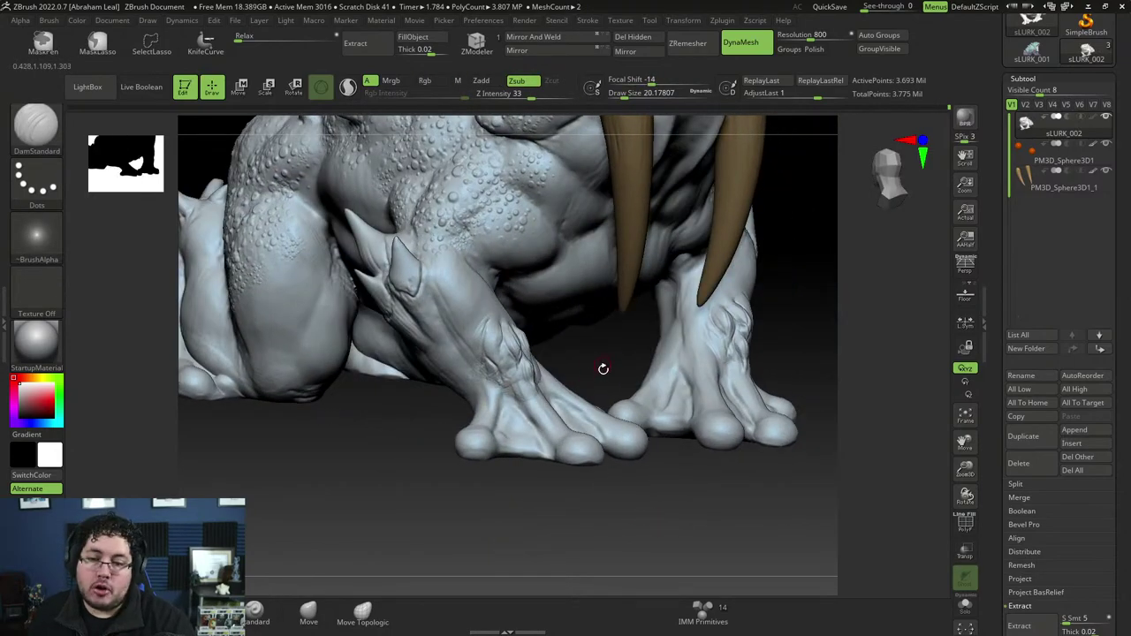
Step: Frame the toad and orbit close around the front leg, selecting the TrimDynamic brush
{"action": "key", "text": "f"}
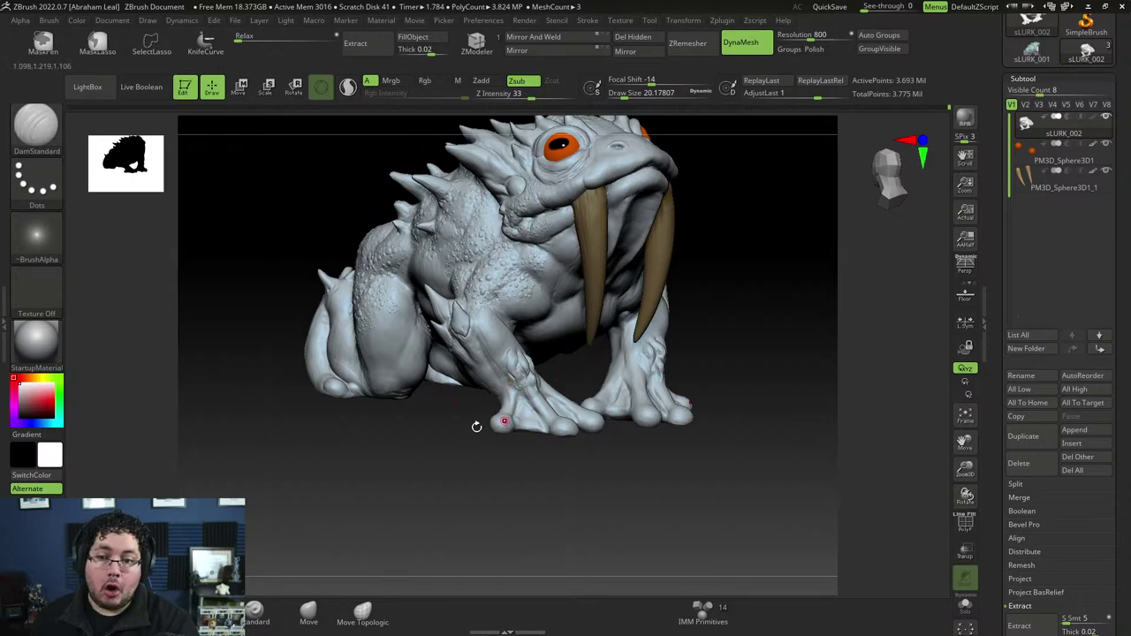
{"action": "mouse_move", "coordinate": [475, 424]}
{"action": "left_mouse_down"}
{"action": "mouse_move", "coordinate": [460, 463]}
{"action": "mouse_move", "coordinate": [510, 452]}
{"action": "left_mouse_up"}
{"action": "key", "text": "b"}
{"action": "key", "text": "t"}
{"action": "key", "text": "d"}
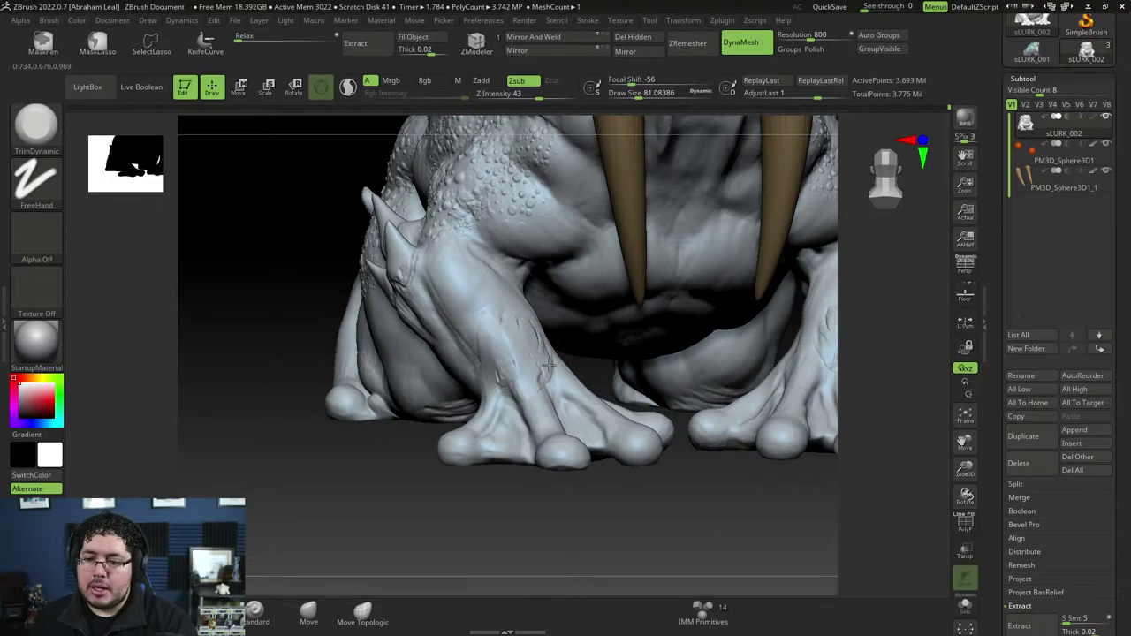
{"action": "mouse_move", "coordinate": [495, 495]}
{"action": "left_mouse_down"}
{"action": "mouse_move", "coordinate": [435, 513]}
{"action": "mouse_move", "coordinate": [511, 318]}
{"action": "left_mouse_up"}
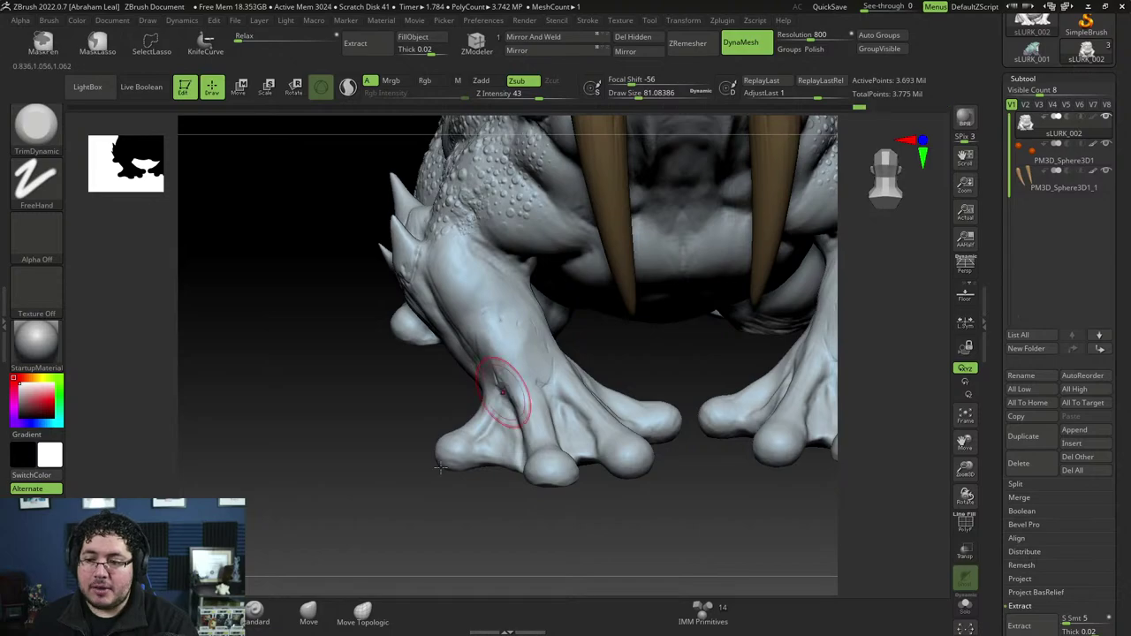
{"action": "mouse_move", "coordinate": [480, 379]}
{"action": "right_mouse_down"}
{"action": "mouse_move", "coordinate": [468, 442]}
{"action": "mouse_move", "coordinate": [593, 493]}
{"action": "mouse_move", "coordinate": [576, 337]}
{"action": "mouse_move", "coordinate": [513, 336]}
{"action": "right_mouse_up"}
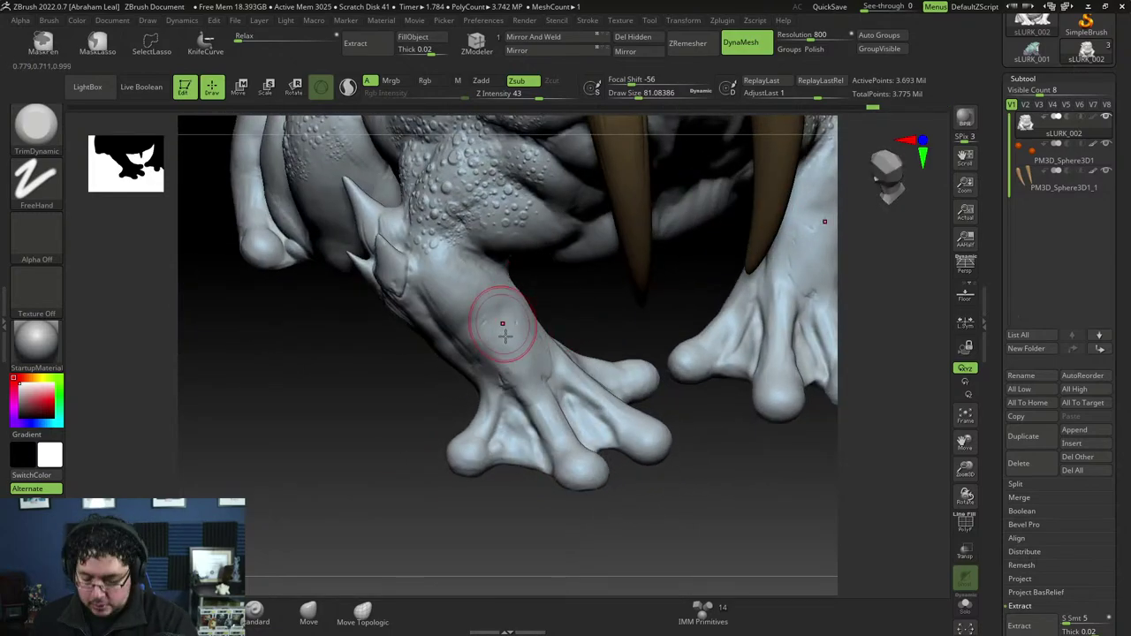
Step: Build up clay on the foreleg above the toes, smooth it, and frame the whole toad
{"action": "key", "text": "b"}
{"action": "key", "text": "c"}
{"action": "key", "text": "b"}
{"action": "left_click_drag", "start_coordinate": [477, 274], "coordinate": [499, 317]}
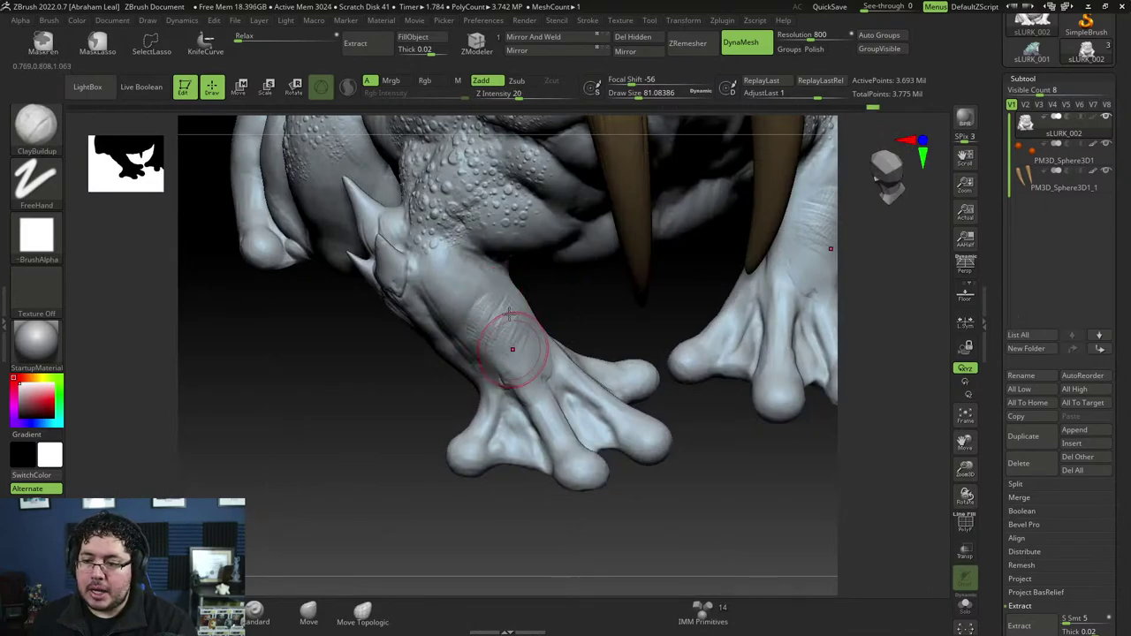
{"action": "key", "text": "shift"}
{"action": "right_click_drag", "start_coordinate": [529, 355], "coordinate": [518, 366]}
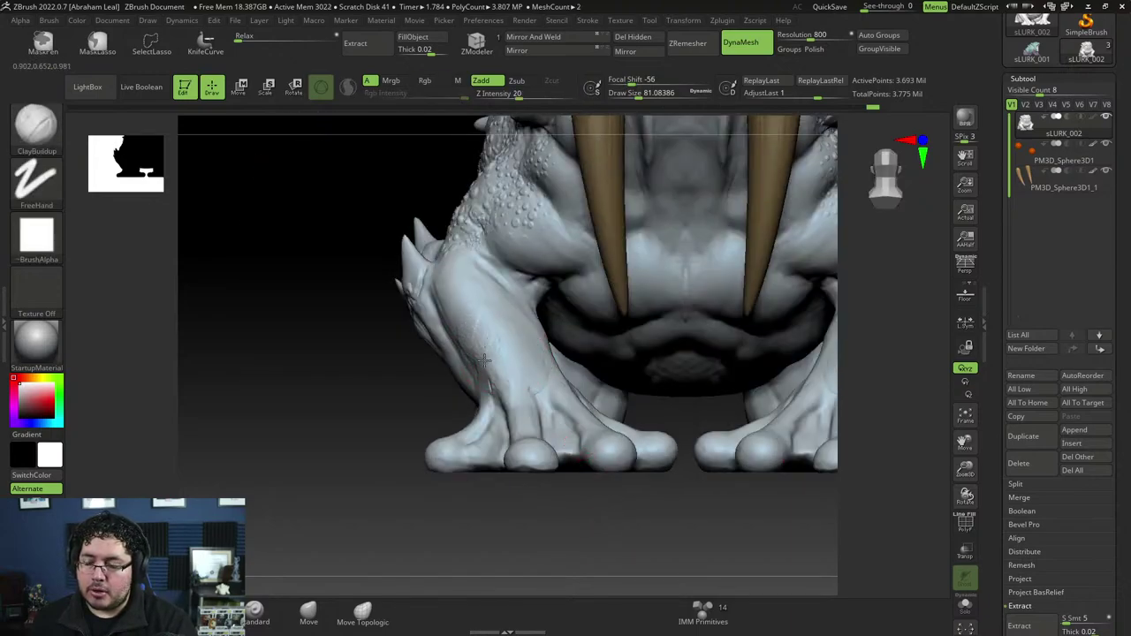
{"action": "mouse_move", "coordinate": [492, 342]}
{"action": "right_mouse_down"}
{"action": "mouse_move", "coordinate": [412, 434]}
{"action": "mouse_move", "coordinate": [482, 357]}
{"action": "right_mouse_up"}
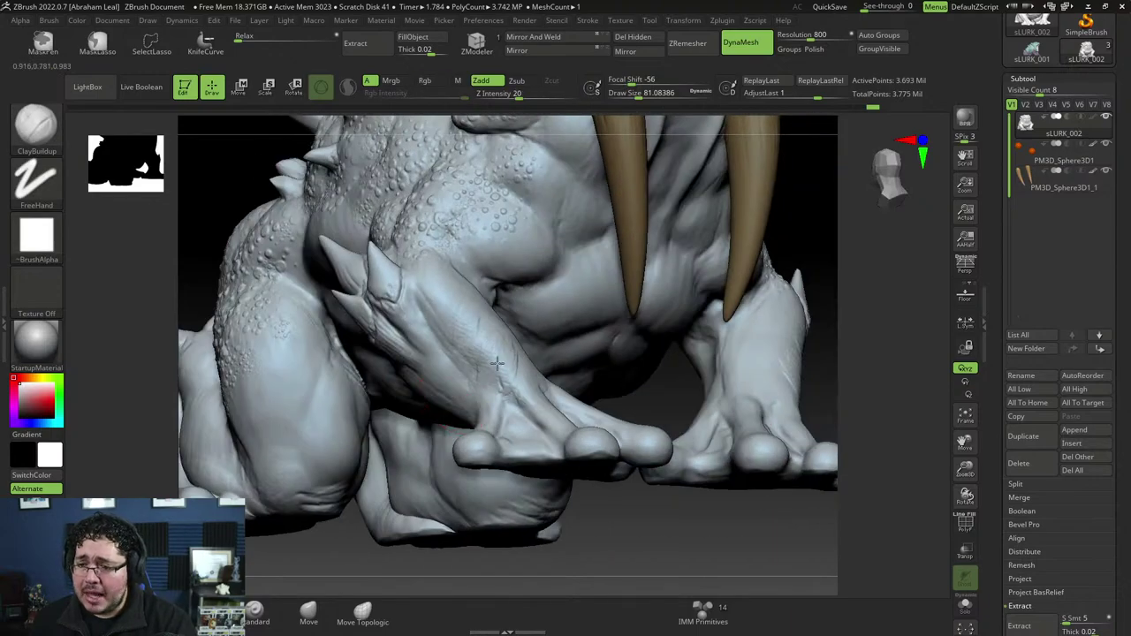
{"action": "key", "text": "f"}
{"action": "right_click_drag", "start_coordinate": [588, 506], "coordinate": [536, 445], "text": "shift"}
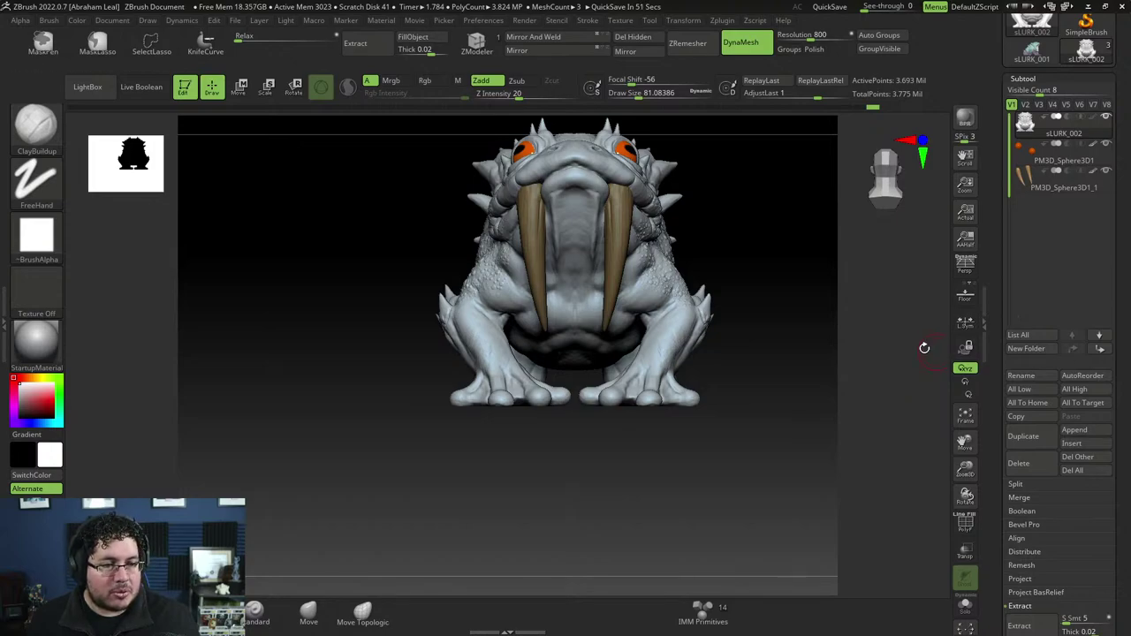
{"action": "mouse_move", "coordinate": [785, 316]}
{"action": "left_mouse_down"}
{"action": "mouse_move", "coordinate": [768, 371]}
{"action": "mouse_move", "coordinate": [780, 351]}
{"action": "mouse_move", "coordinate": [816, 366]}
{"action": "mouse_move", "coordinate": [845, 358]}
{"action": "left_mouse_up"}
{"action": "key", "text": "f"}
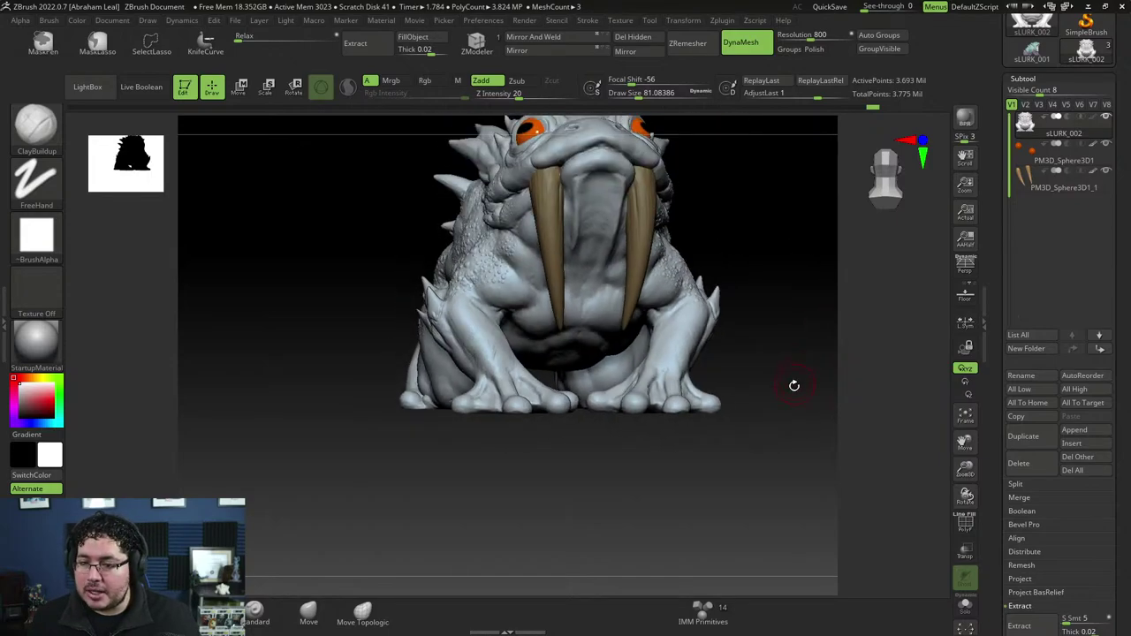
{"action": "mouse_move", "coordinate": [793, 384]}
{"action": "left_mouse_down"}
{"action": "mouse_move", "coordinate": [778, 348]}
{"action": "mouse_move", "coordinate": [745, 374]}
{"action": "mouse_move", "coordinate": [763, 369]}
{"action": "left_mouse_up"}
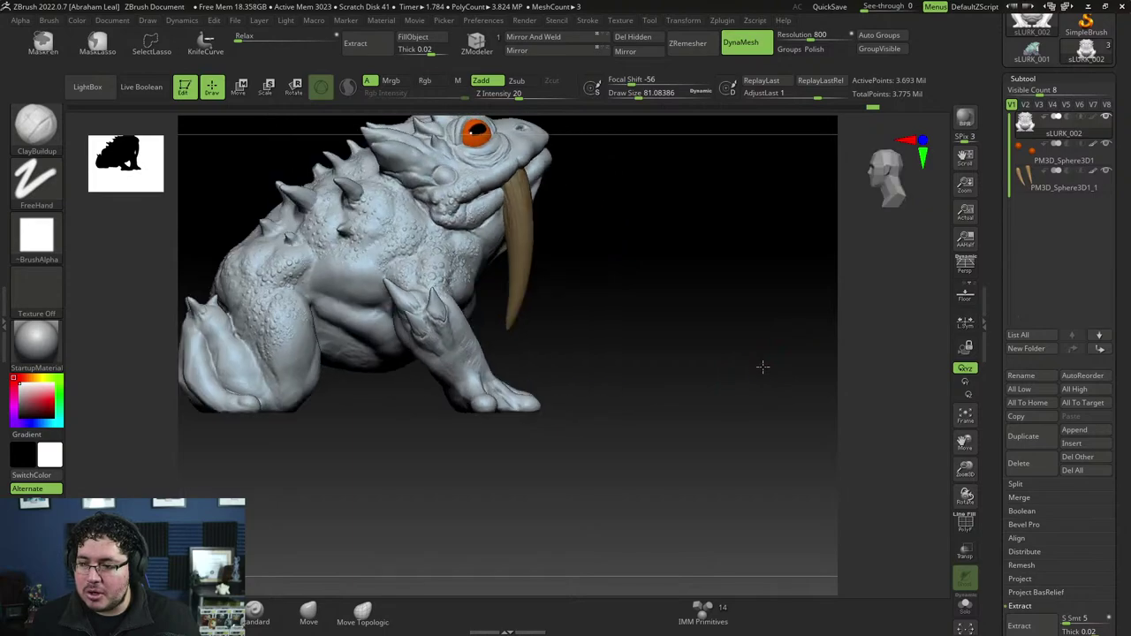
{"action": "mouse_move", "coordinate": [698, 278]}
{"action": "left_mouse_down"}
{"action": "mouse_move", "coordinate": [664, 327]}
{"action": "mouse_move", "coordinate": [730, 369]}
{"action": "left_mouse_up"}
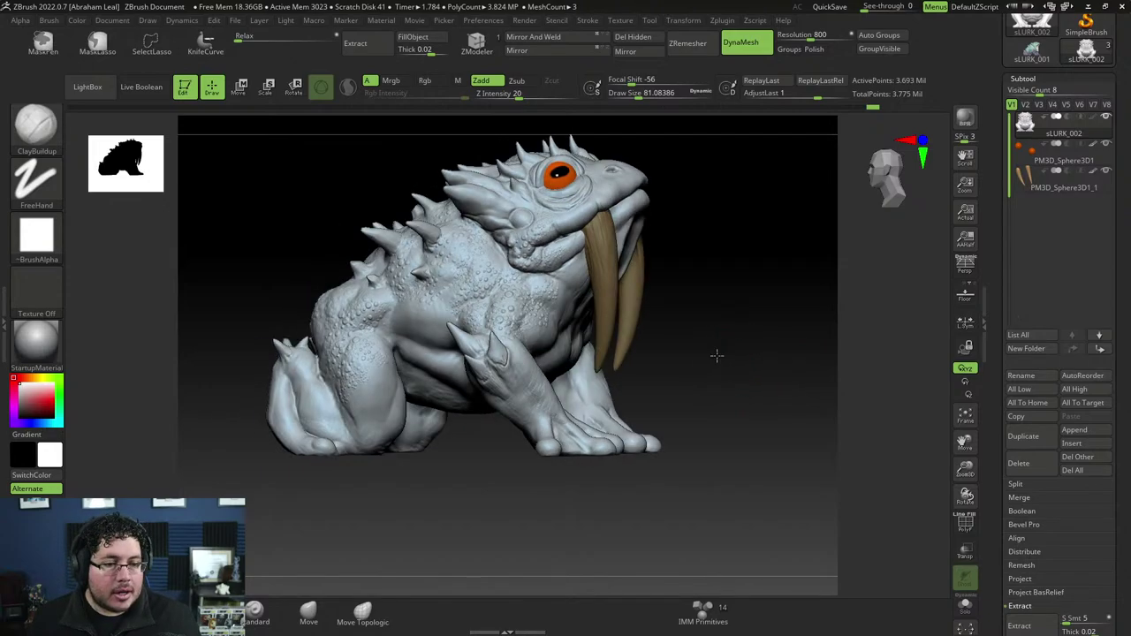
{"action": "left_click_drag", "start_coordinate": [730, 354], "coordinate": [718, 356]}
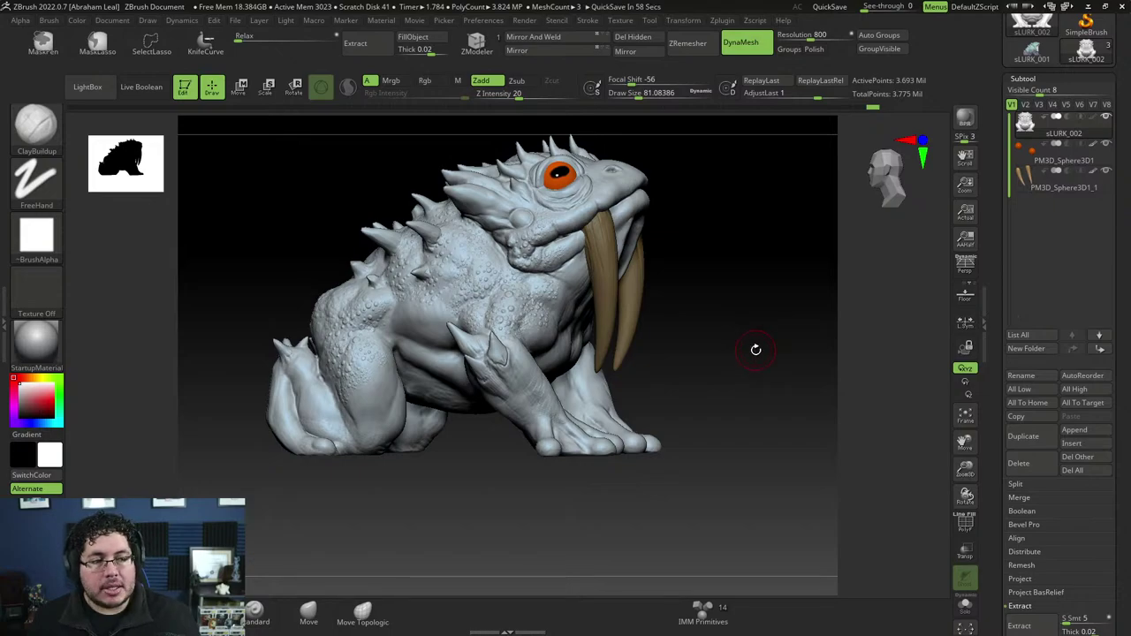
{"action": "key", "text": "super"}
{"action": "type", "text": "sticky notes"}
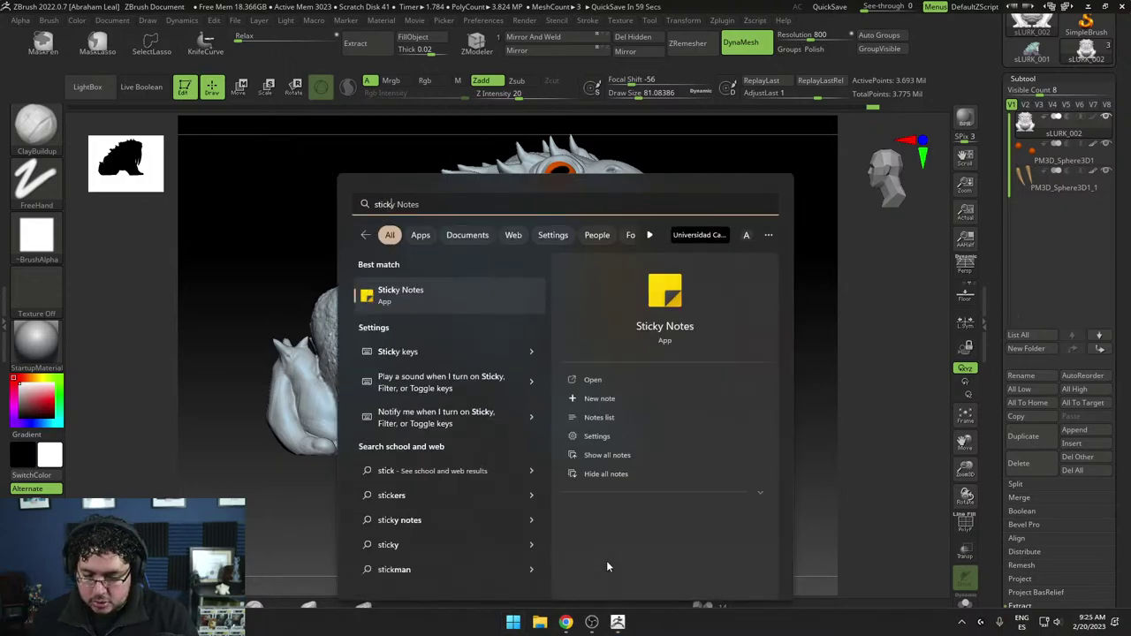
{"action": "key", "text": "Return"}
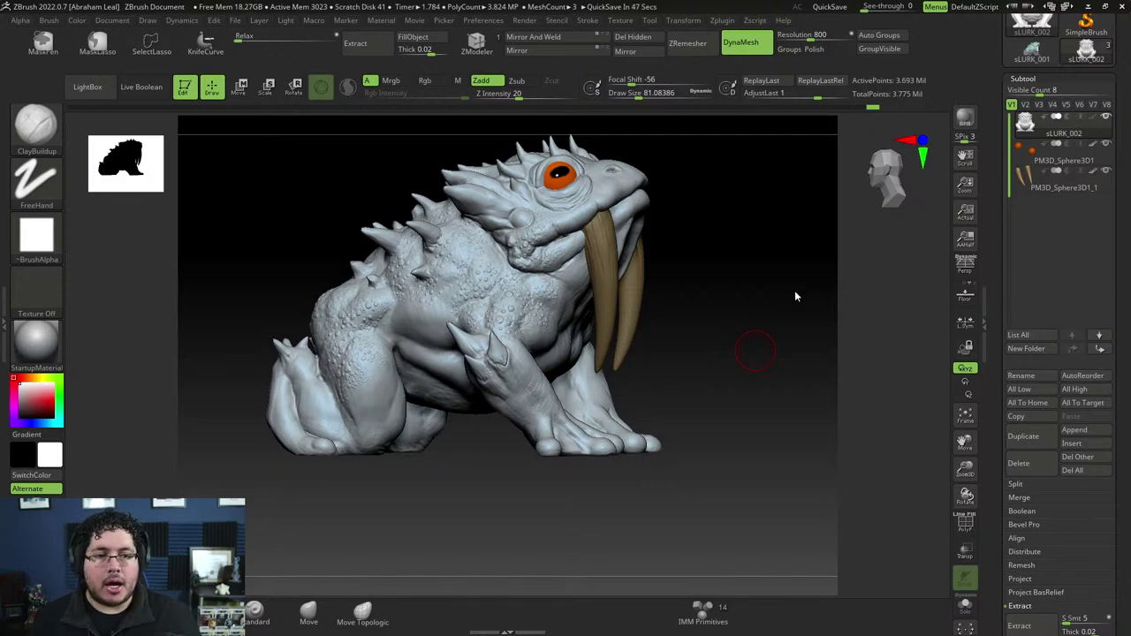
Step: Turn on the PolyF wireframe, zoom in to check the leg's polygons, then frame and hide it
{"action": "left_click", "coordinate": [1065, 160]}
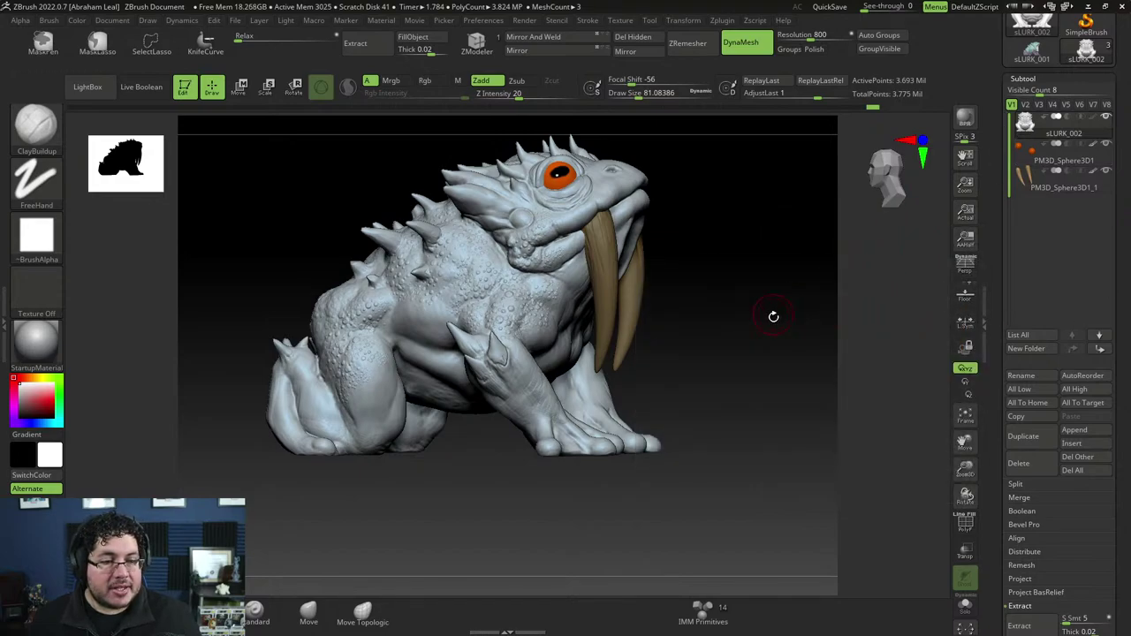
{"action": "left_click_drag", "start_coordinate": [703, 340], "coordinate": [720, 336]}
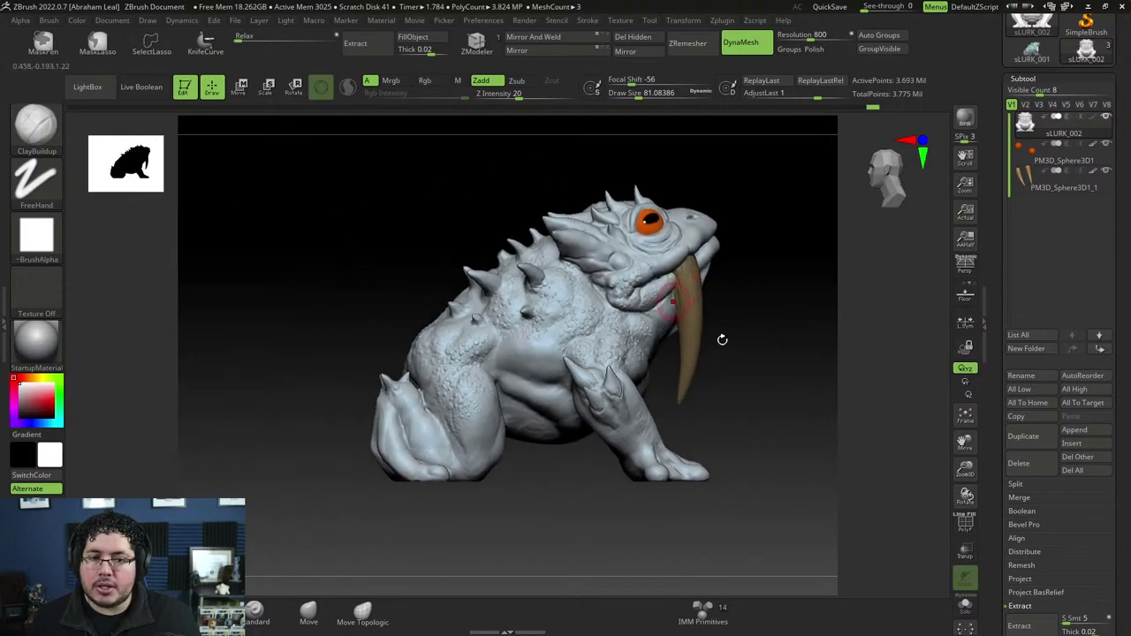
{"action": "mouse_move", "coordinate": [808, 336]}
{"action": "left_mouse_down"}
{"action": "mouse_move", "coordinate": [828, 415]}
{"action": "mouse_move", "coordinate": [689, 295]}
{"action": "left_mouse_up"}
{"action": "key", "text": "shift+f"}
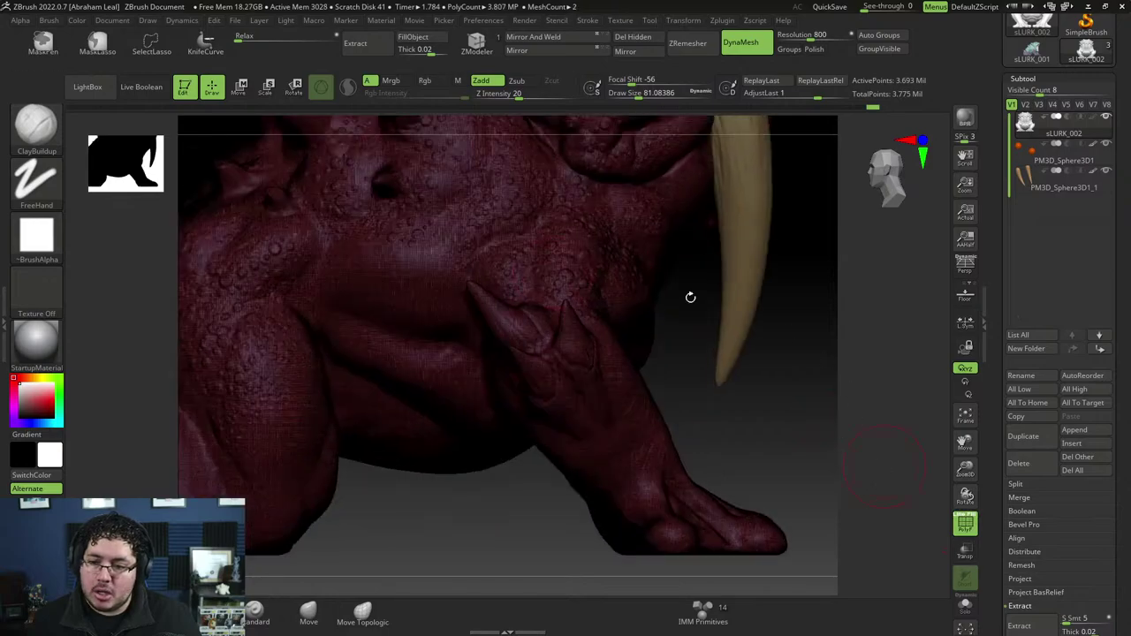
{"action": "left_click_drag", "start_coordinate": [859, 390], "coordinate": [911, 510]}
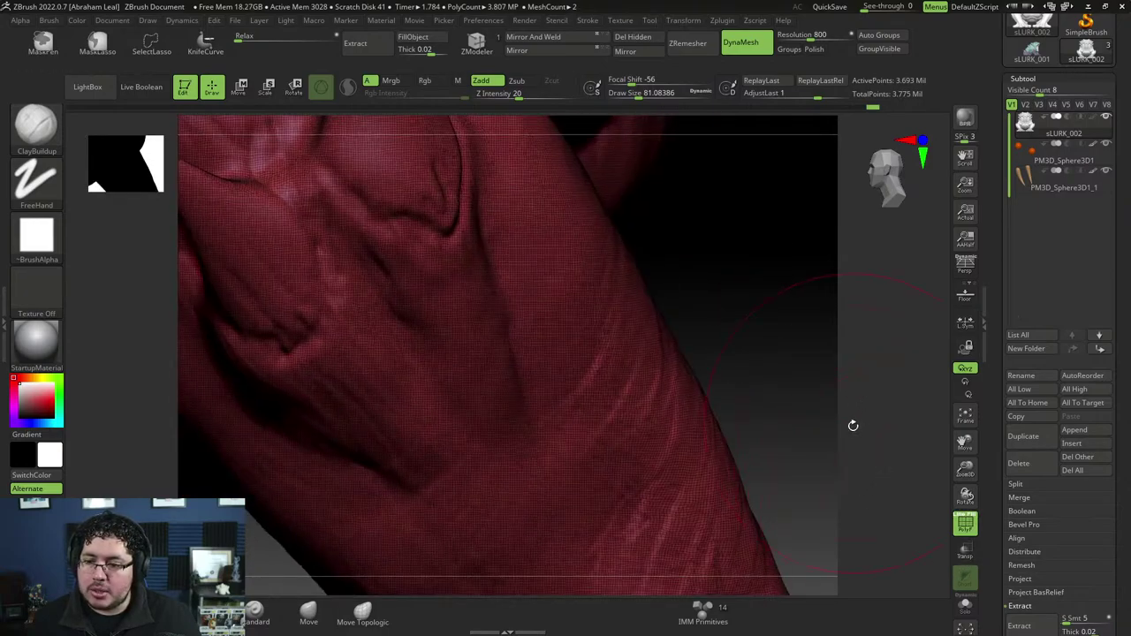
{"action": "left_click_drag", "start_coordinate": [851, 424], "coordinate": [803, 399]}
{"action": "key", "text": "f"}
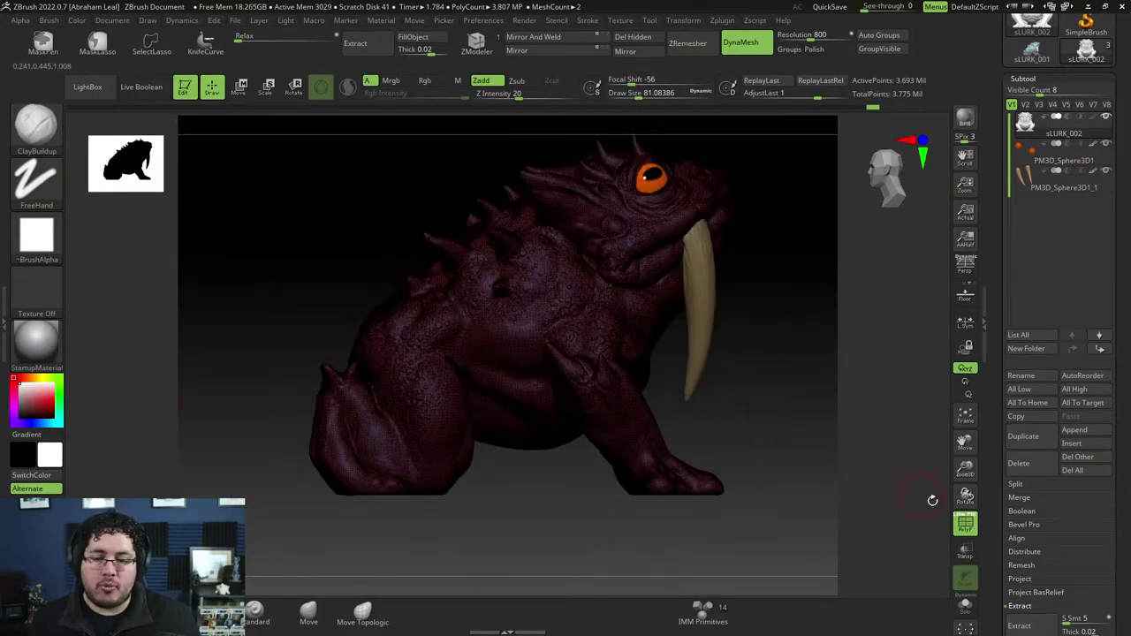
{"action": "left_click", "coordinate": [965, 524]}
{"action": "mouse_move", "coordinate": [805, 389]}
{"action": "left_mouse_down"}
{"action": "mouse_move", "coordinate": [856, 397]}
{"action": "mouse_move", "coordinate": [735, 361]}
{"action": "left_mouse_up"}
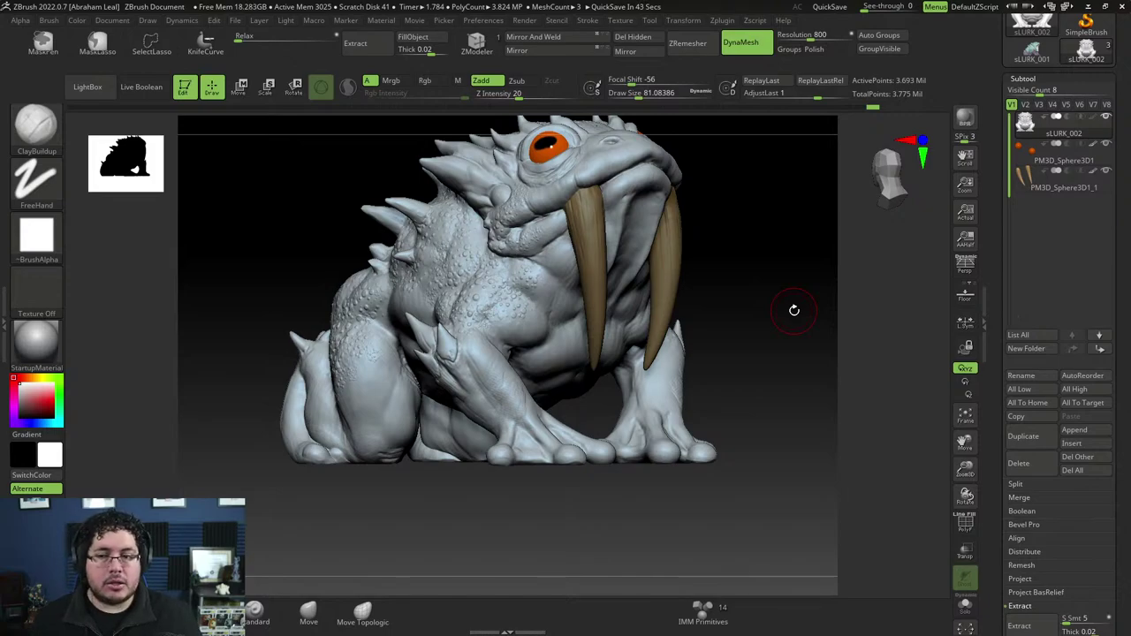
{"action": "mouse_move", "coordinate": [794, 310]}
{"action": "left_mouse_down", "text": "shift"}
{"action": "mouse_move", "coordinate": [808, 295]}
{"action": "mouse_move", "coordinate": [796, 268]}
{"action": "mouse_move", "coordinate": [760, 275]}
{"action": "mouse_move", "coordinate": [779, 295]}
{"action": "left_mouse_up", "text": "shift"}
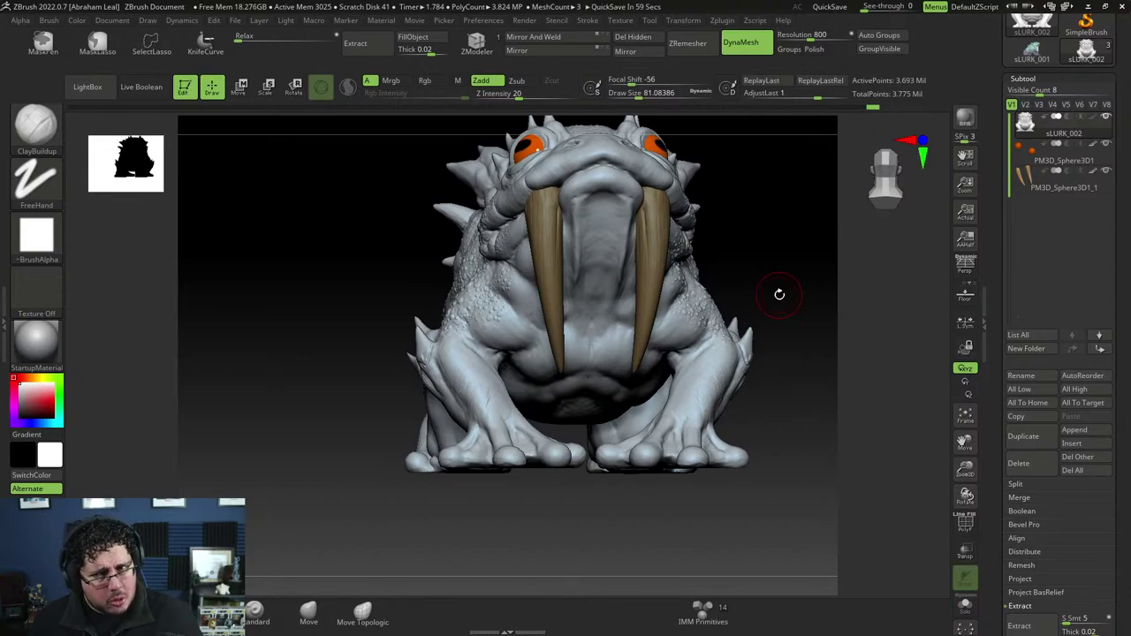
{"action": "mouse_move", "coordinate": [780, 295]}
{"action": "left_mouse_down"}
{"action": "mouse_move", "coordinate": [799, 309]}
{"action": "mouse_move", "coordinate": [786, 300]}
{"action": "left_mouse_up"}
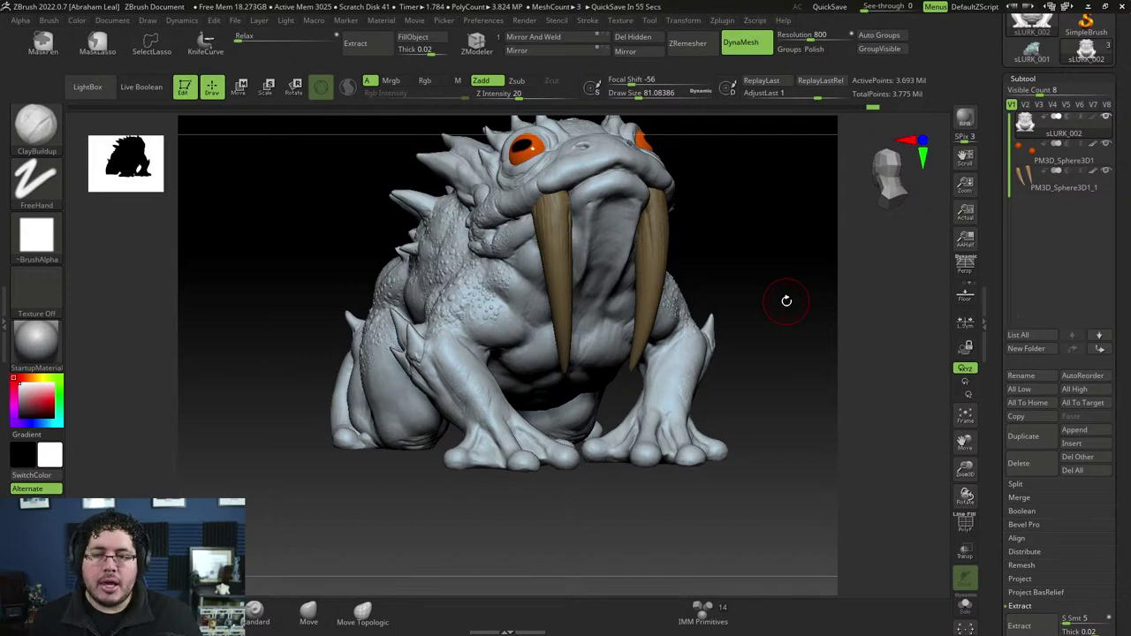
{"action": "mouse_move", "coordinate": [796, 330]}
{"action": "left_mouse_down"}
{"action": "mouse_move", "coordinate": [767, 309]}
{"action": "mouse_move", "coordinate": [783, 323]}
{"action": "mouse_move", "coordinate": [697, 308]}
{"action": "mouse_move", "coordinate": [751, 318]}
{"action": "left_mouse_up"}
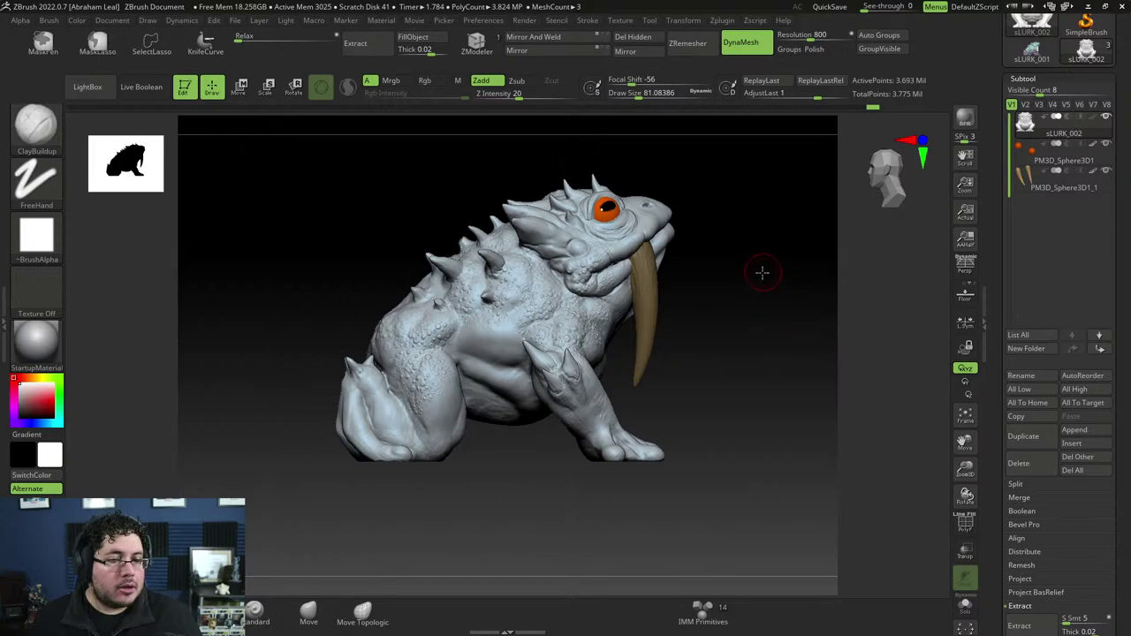
{"action": "left_click_drag", "start_coordinate": [762, 272], "coordinate": [831, 265]}
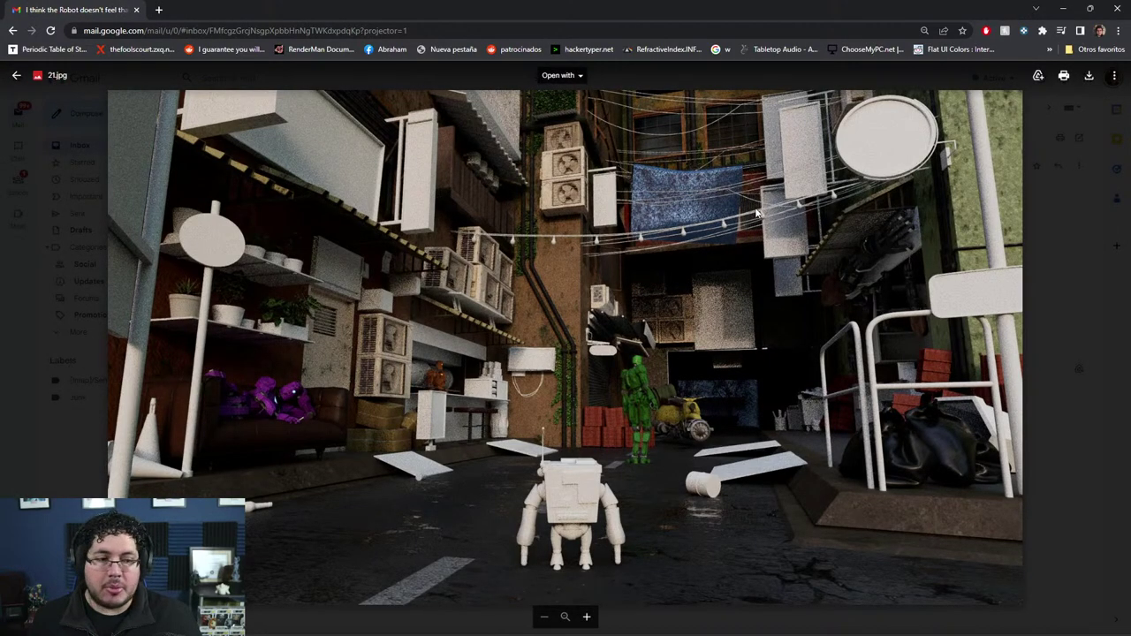
{"action": "left_click", "coordinate": [1025, 442]}
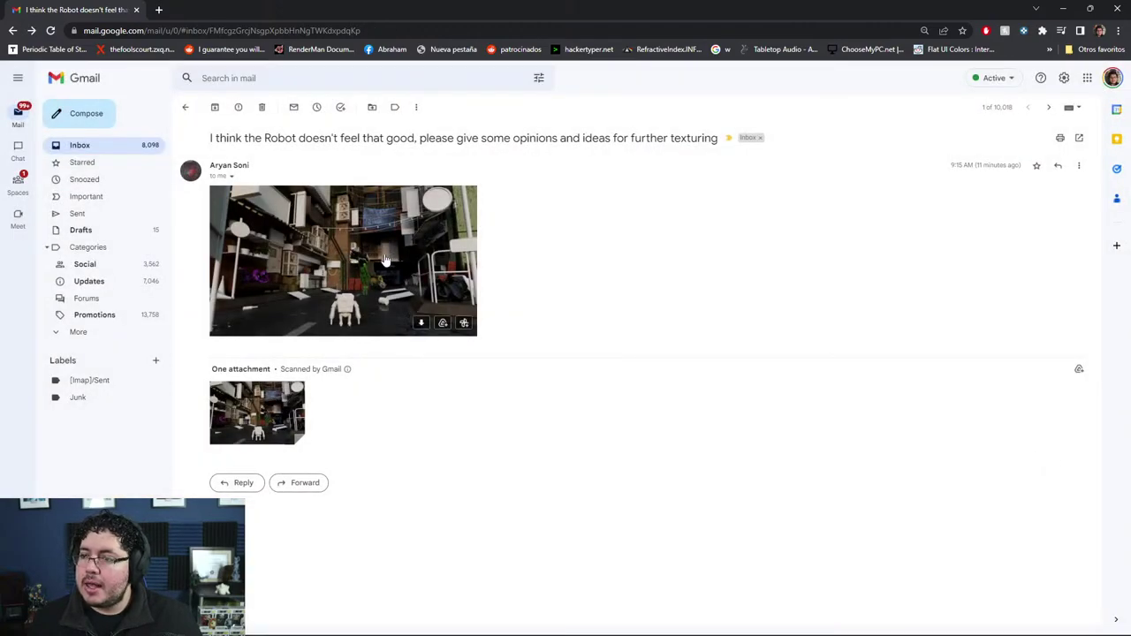
{"action": "left_click", "coordinate": [385, 259]}
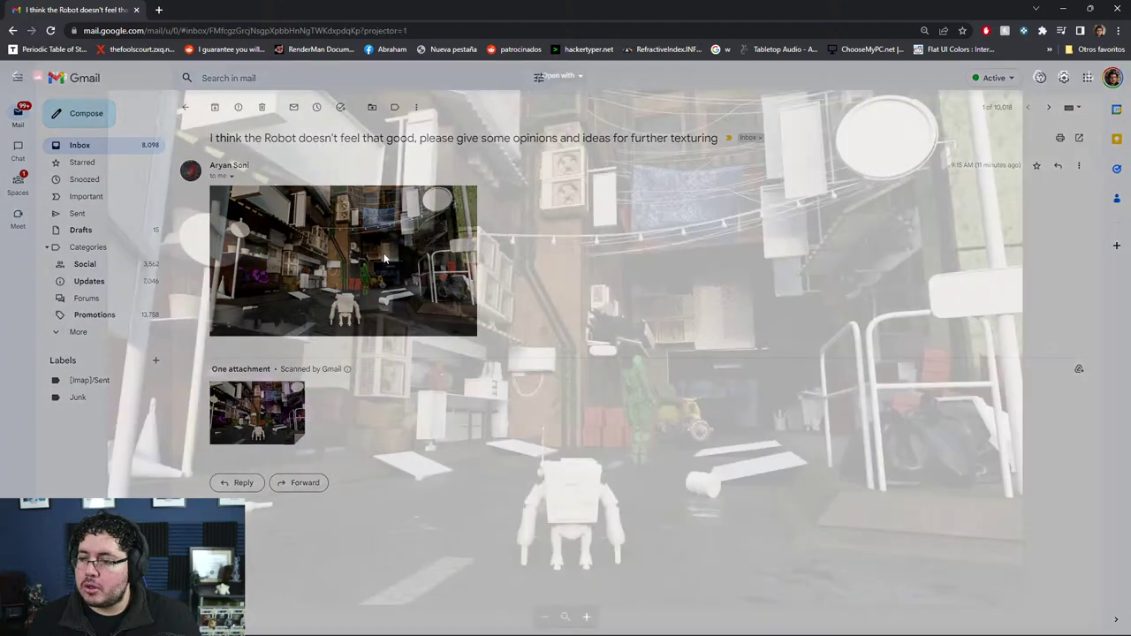
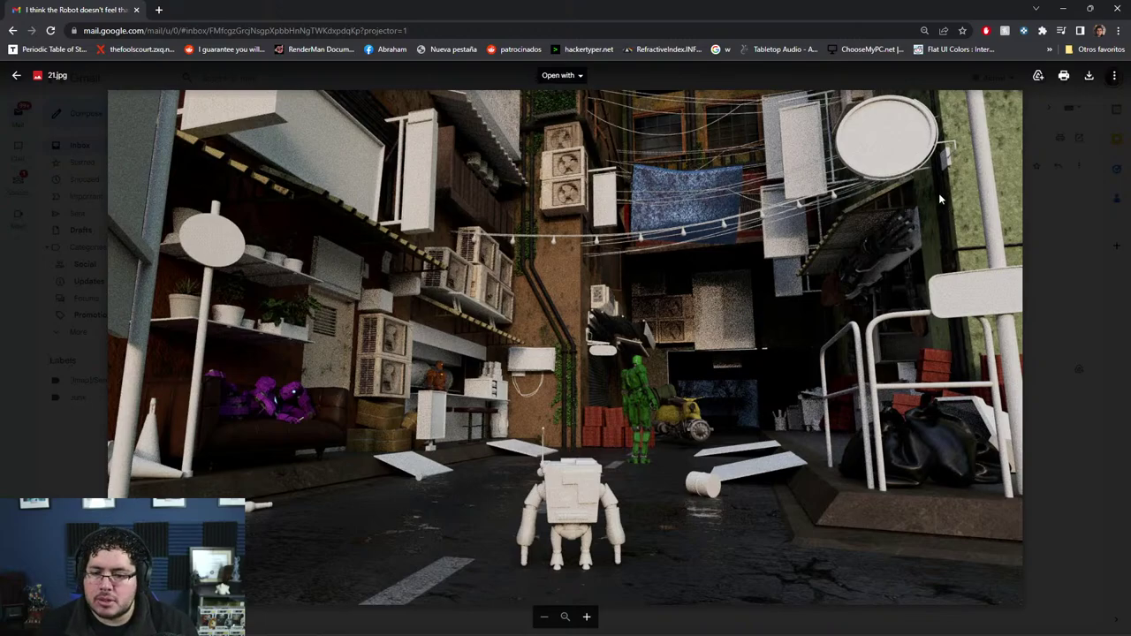
Step: Close the Gmail render preview window so the ZBrush toad sculpt shows
{"action": "left_click", "coordinate": [1116, 9]}
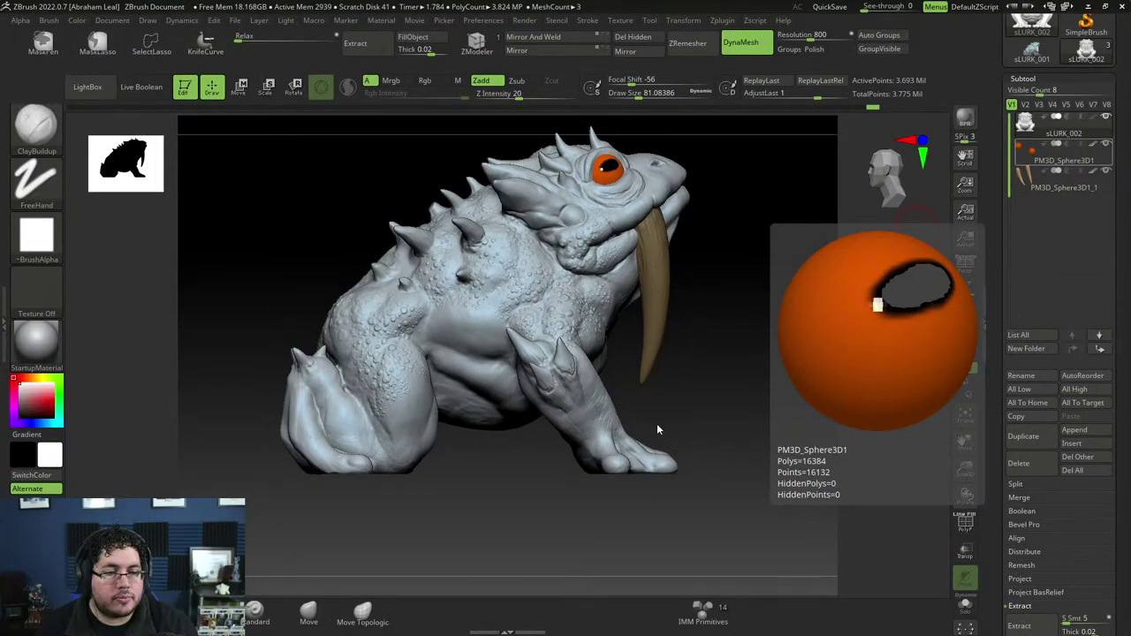
Step: Orbit the toad to a frontal, slightly downward view, then bring up the Start menu
{"action": "left_click_drag", "start_coordinate": [702, 398], "coordinate": [757, 387]}
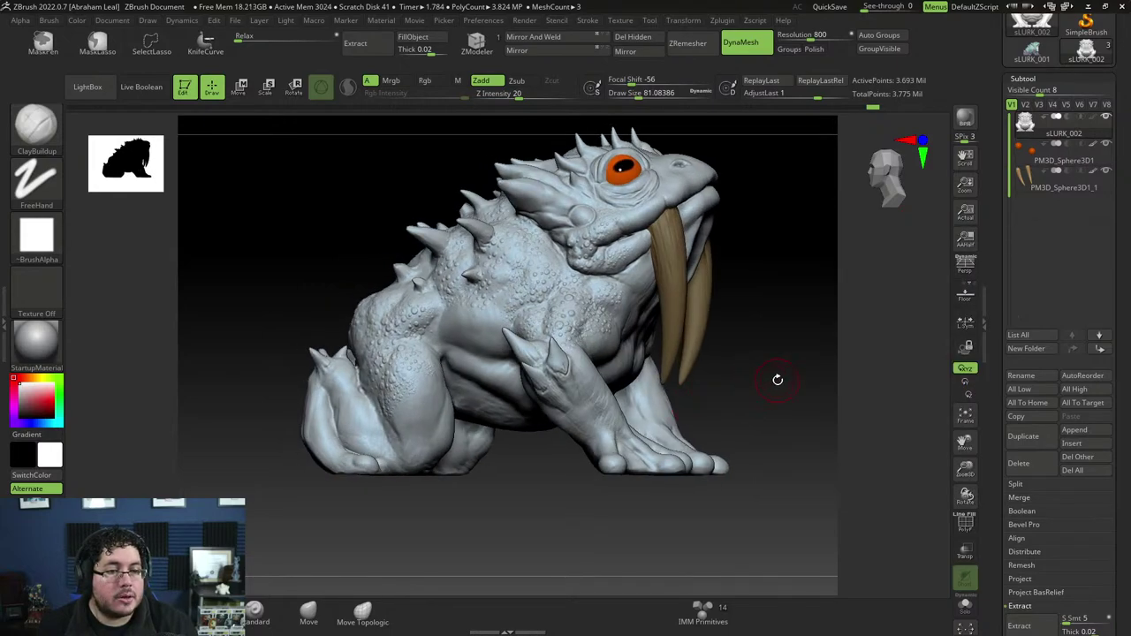
{"action": "left_click_drag", "start_coordinate": [778, 380], "coordinate": [765, 407]}
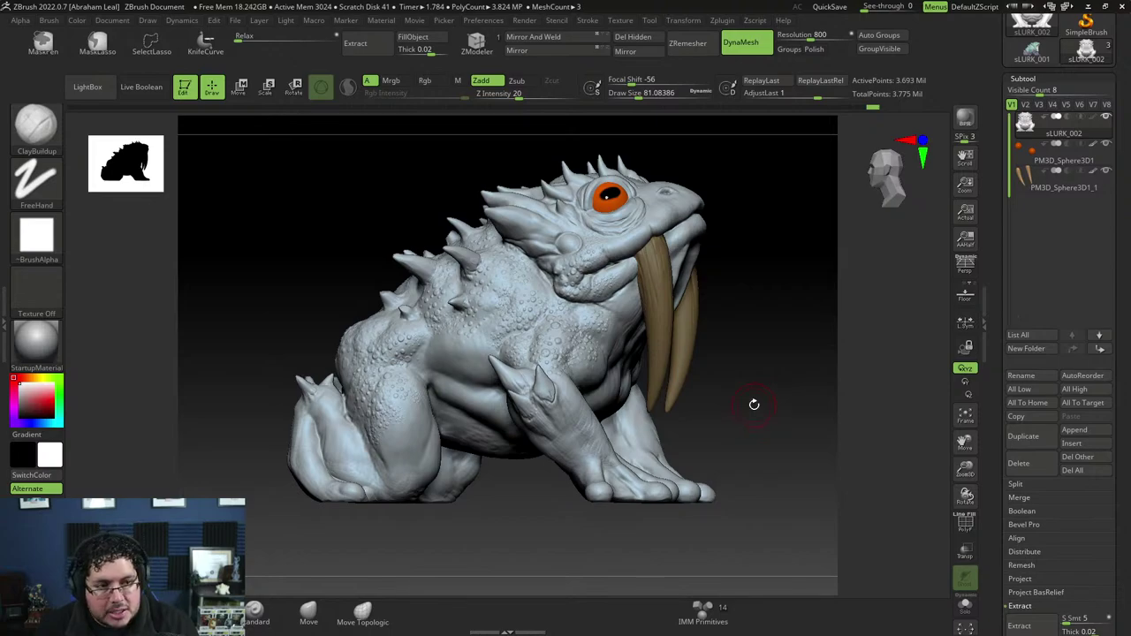
{"action": "key", "text": "super"}
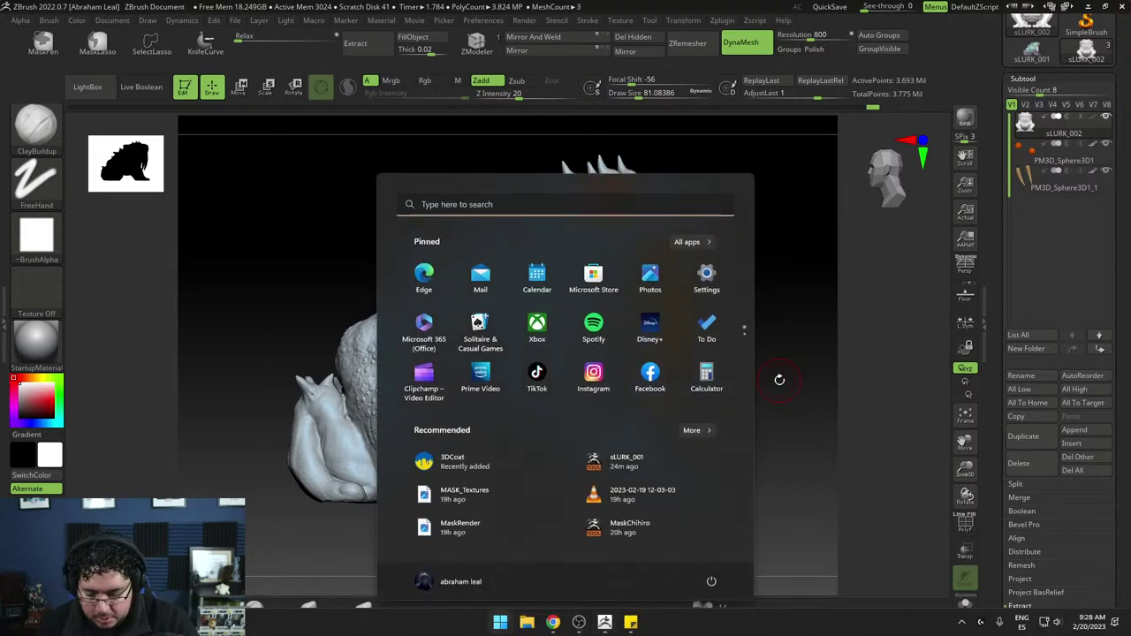
Step: Open Notepad and write '4 images' and '28 february' on the first two lines
{"action": "type", "text": "notepad"}
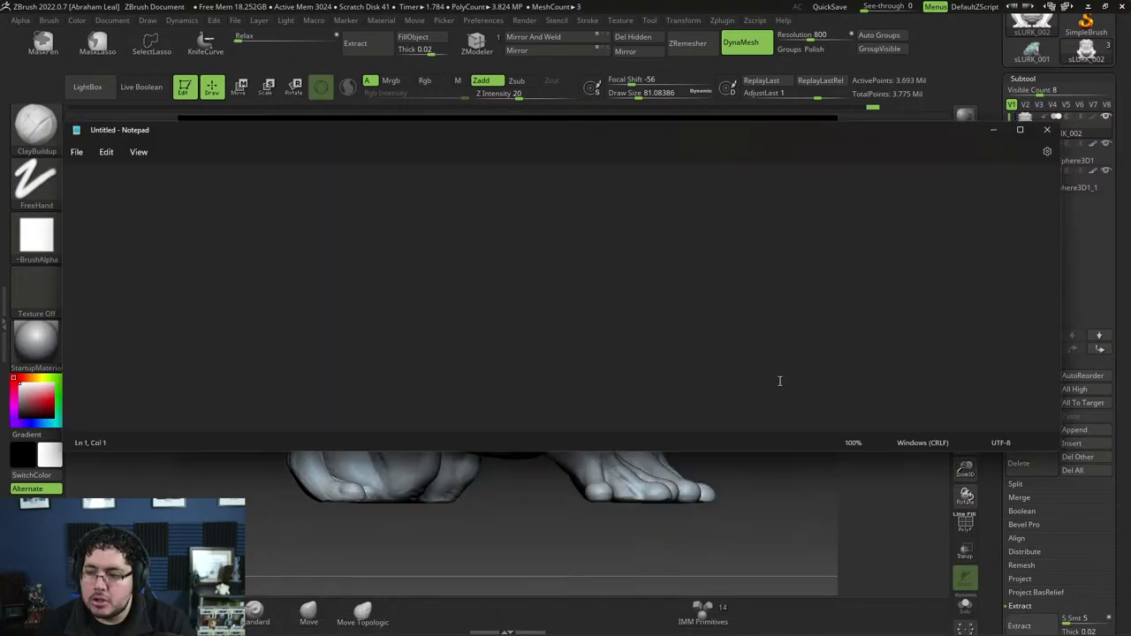
{"action": "type", "text": "4 imag"}
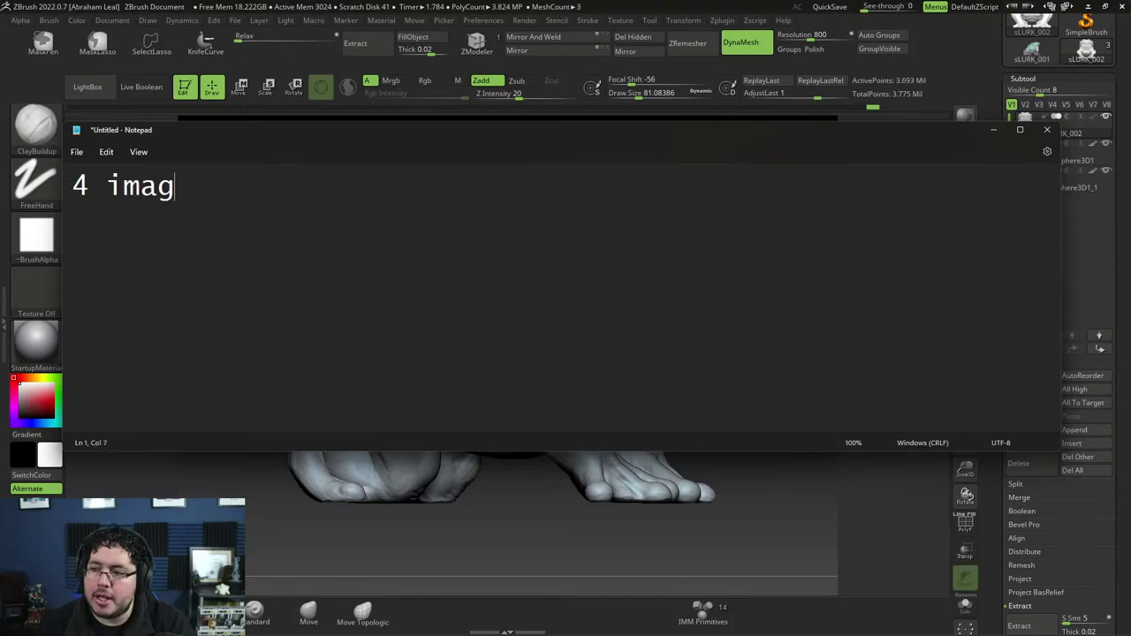
{"action": "type", "text": "es"}
{"action": "key", "text": "Return"}
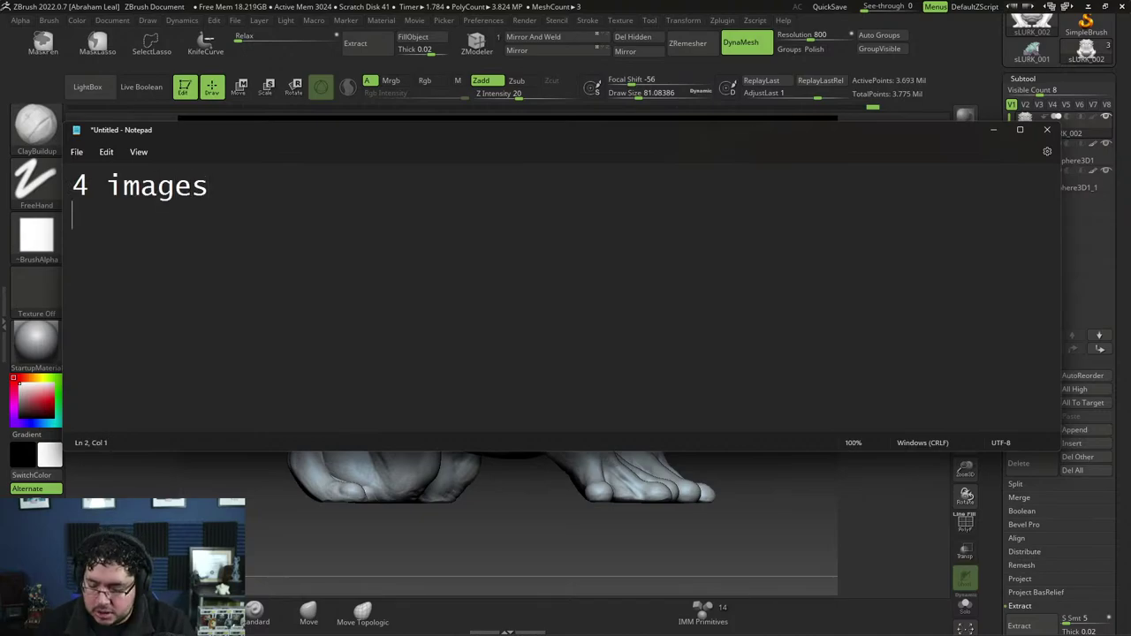
{"action": "type", "text": "28 "}
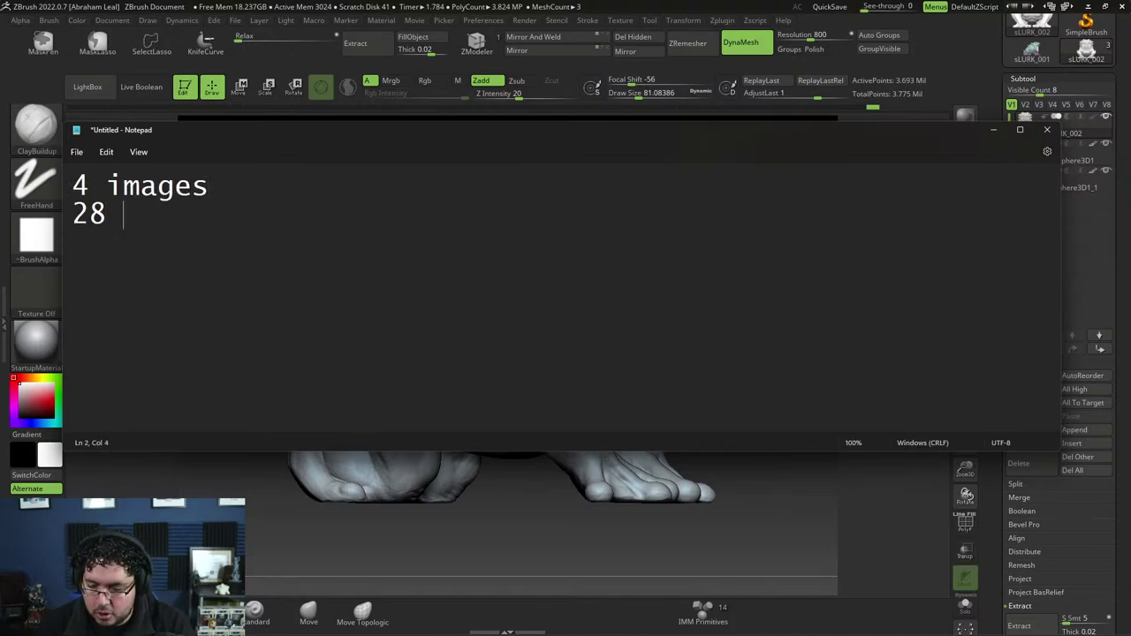
{"action": "type", "text": "fe"}
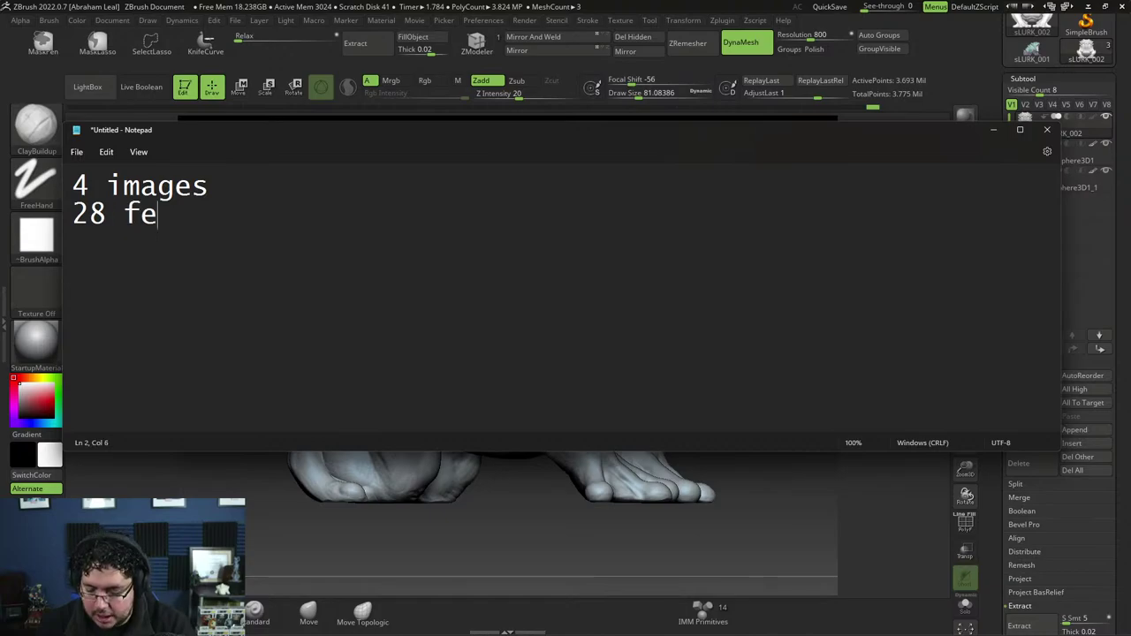
{"action": "type", "text": "bruary"}
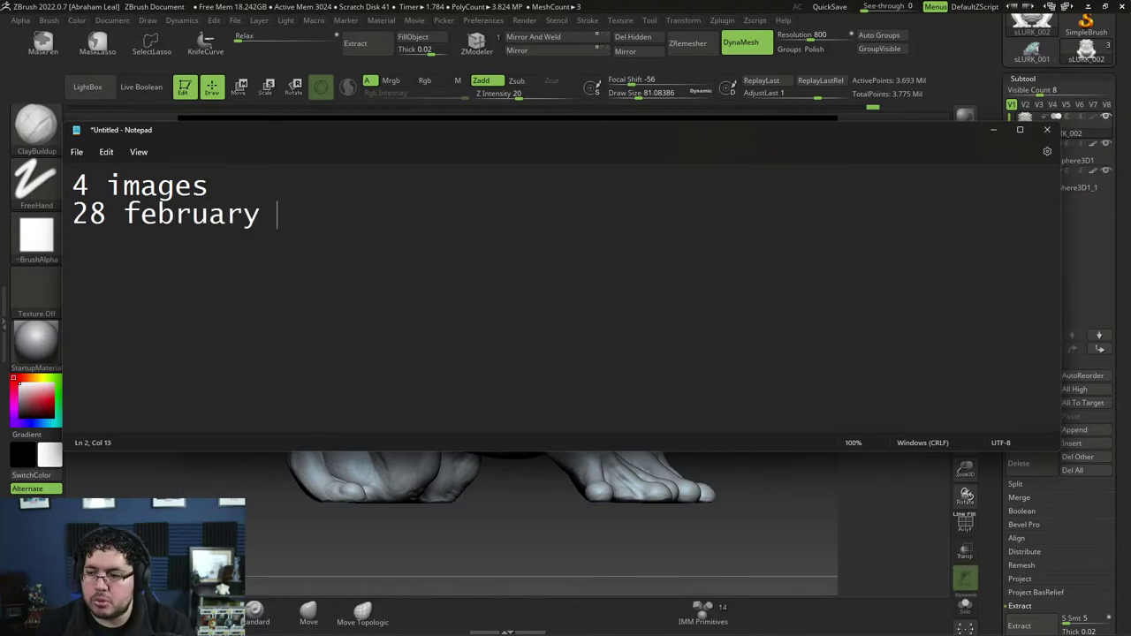
{"action": "key", "text": "Return"}
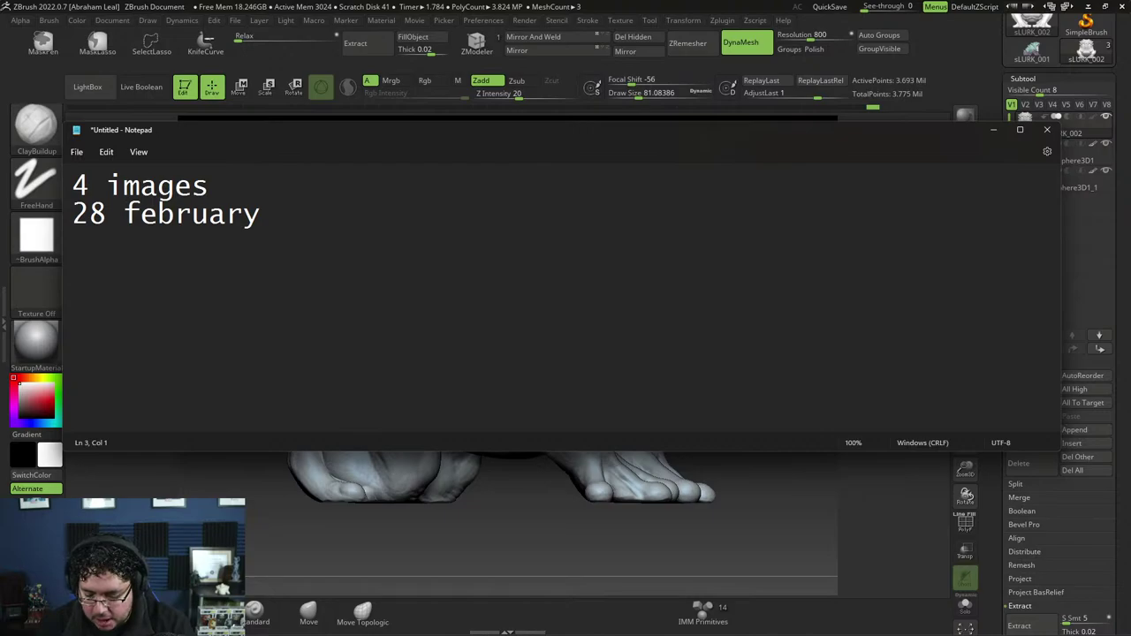
Step: List '- Beauty Render', '- Wireframe Render' and '- Screenshot texture Maps', starting a new dash line
{"action": "type", "text": "Beauty Render"}
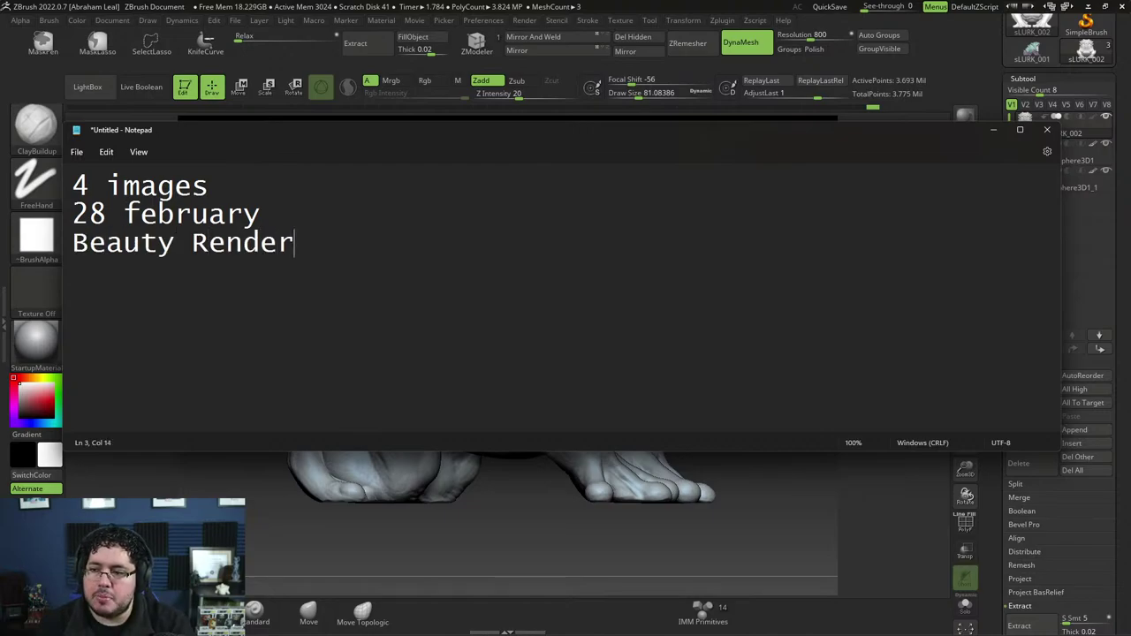
{"action": "key", "text": "ctrl+Left"}
{"action": "key", "text": "ctrl+Left"}
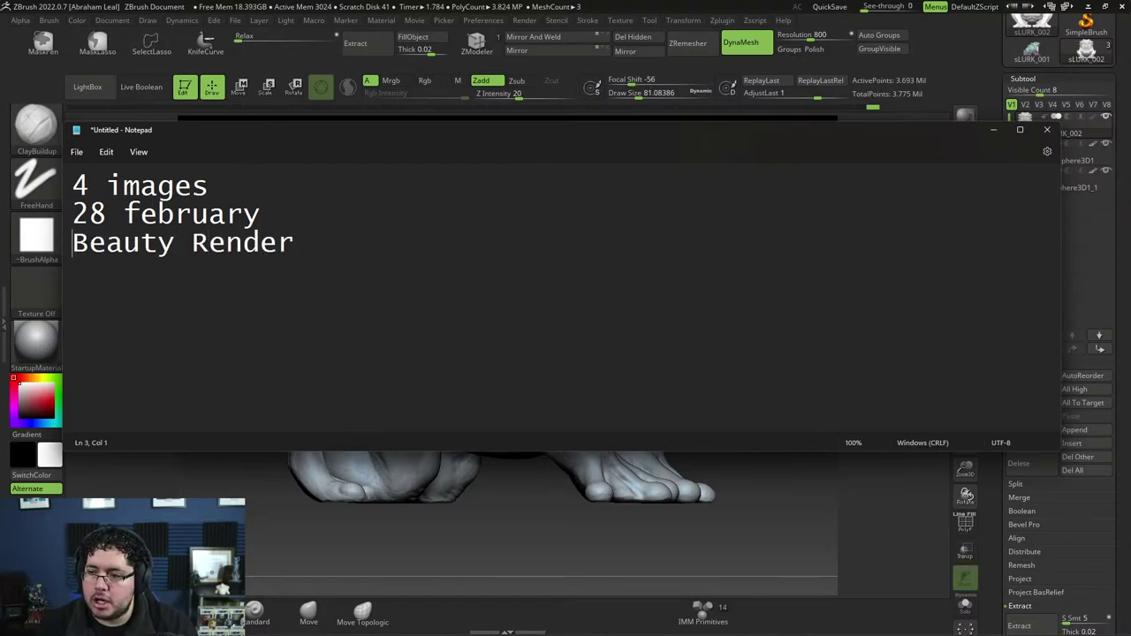
{"action": "key", "text": "ctrl+Left"}
{"action": "key", "text": "ctrl+Right"}
{"action": "type", "text": "-"}
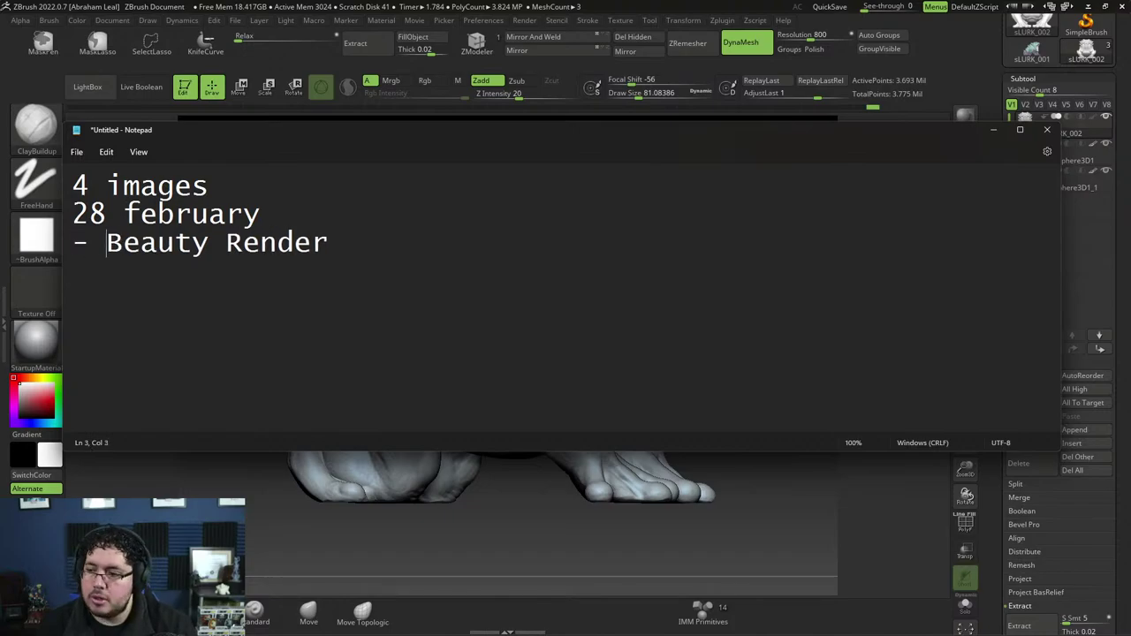
{"action": "left_click", "coordinate": [420, 253]}
{"action": "key", "text": "Return"}
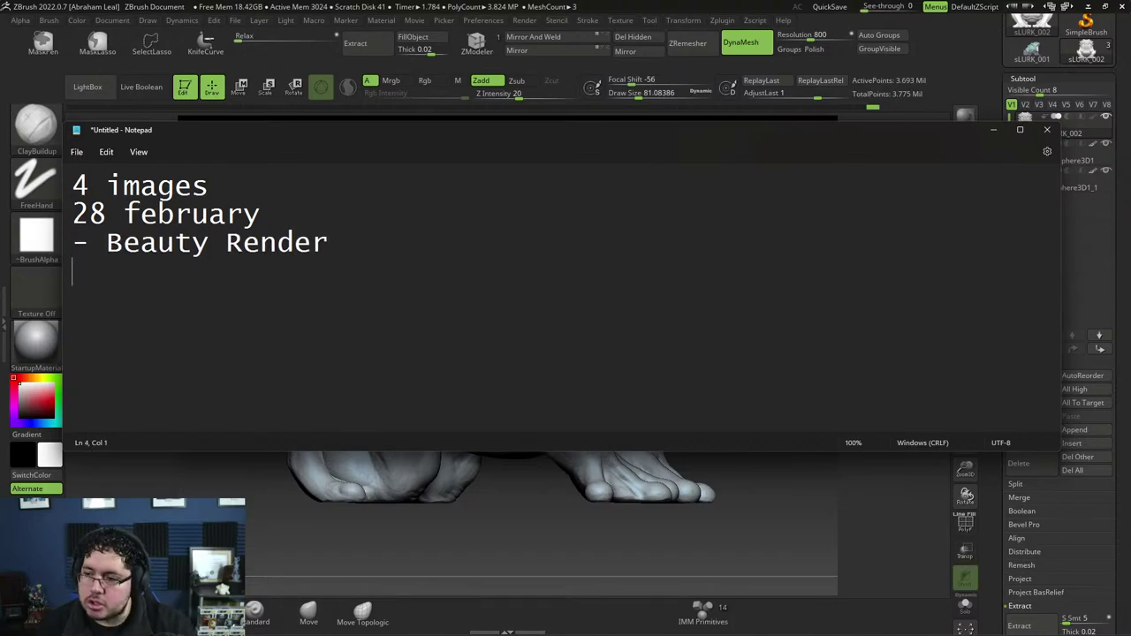
{"action": "type", "text": "- Wiref"}
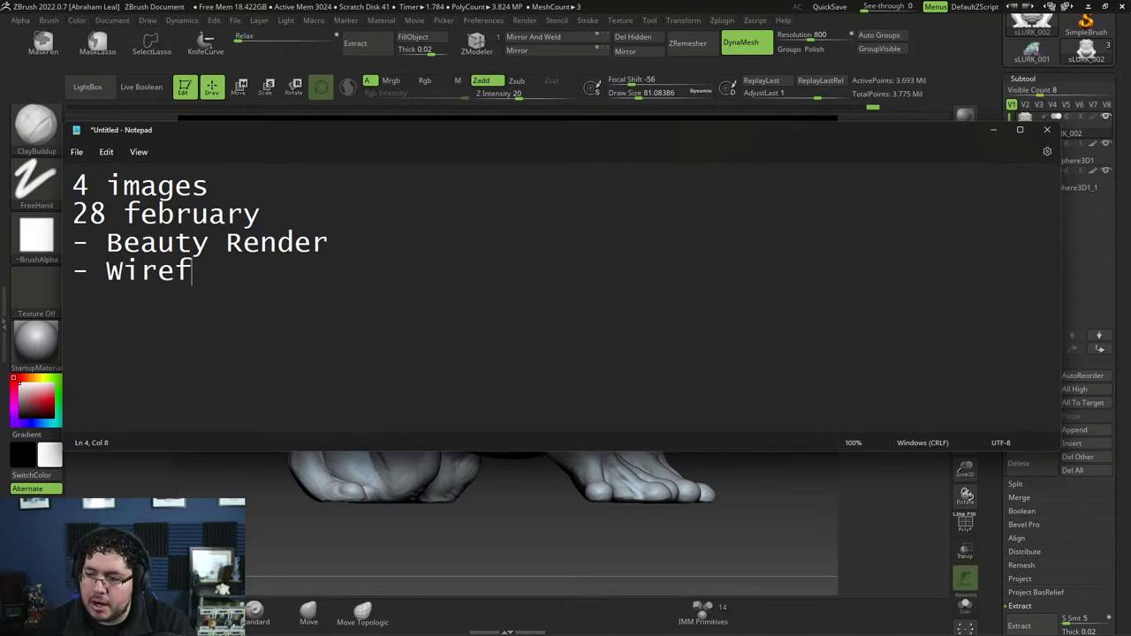
{"action": "type", "text": "rame Render "}
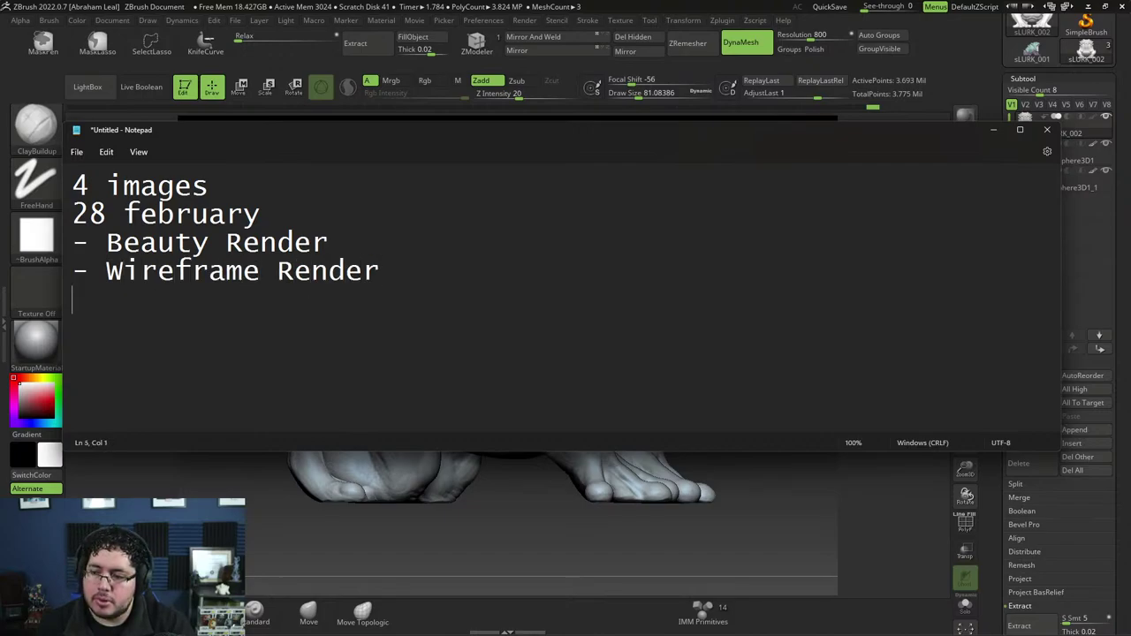
{"action": "type", "text": "- "}
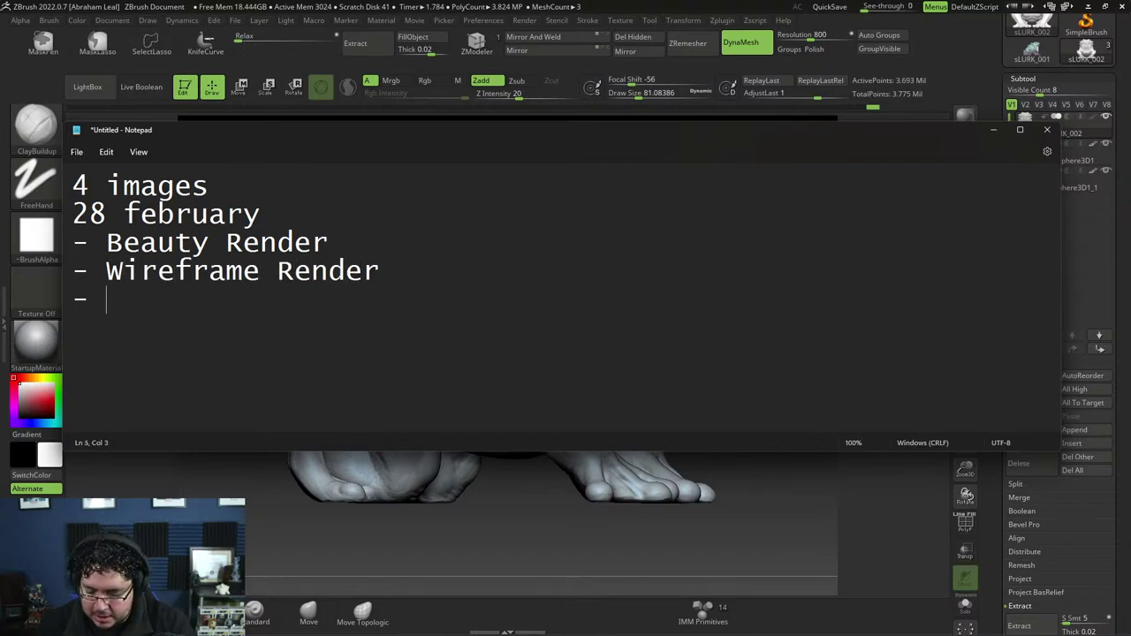
{"action": "type", "text": "Screenshot "}
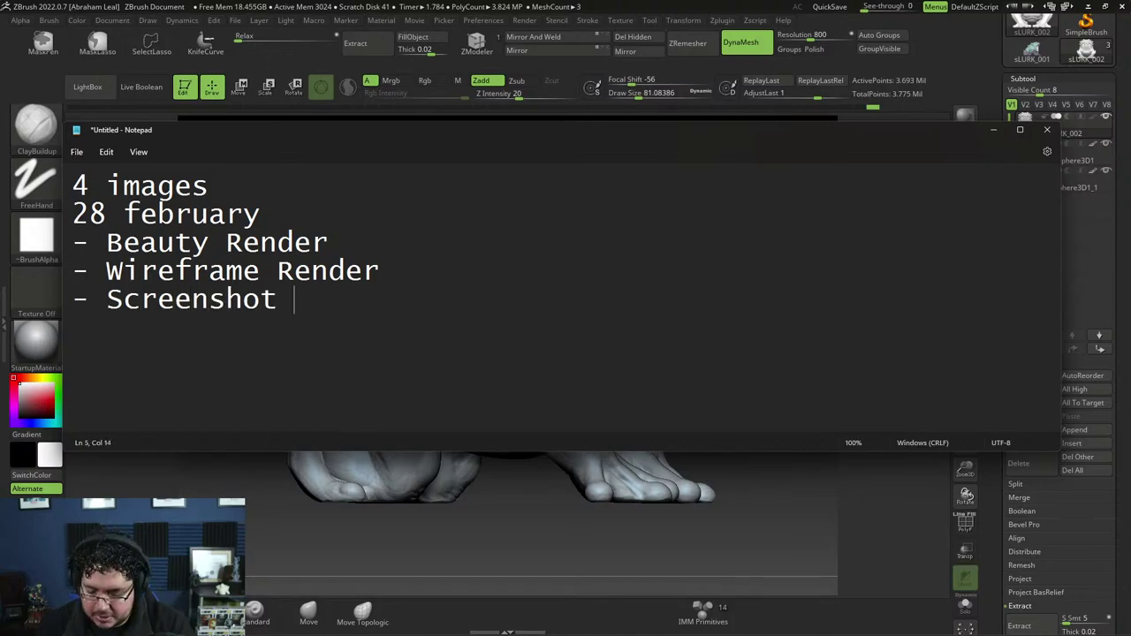
{"action": "type", "text": "texture Map"}
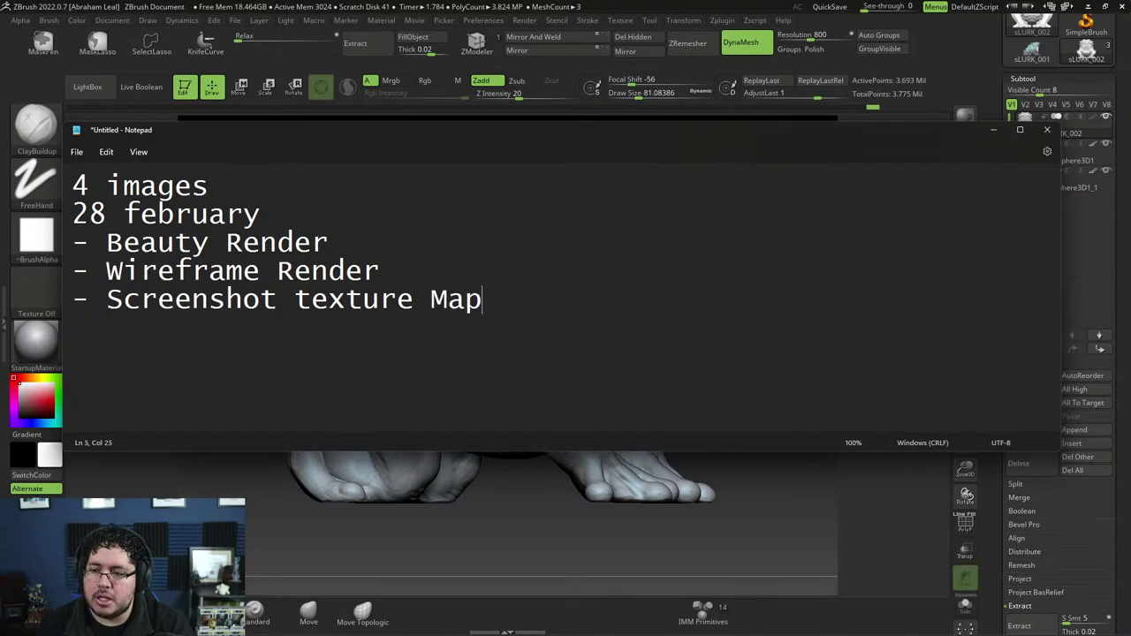
{"action": "type", "text": "s"}
{"action": "key", "text": "Return"}
{"action": "type", "text": "-"}
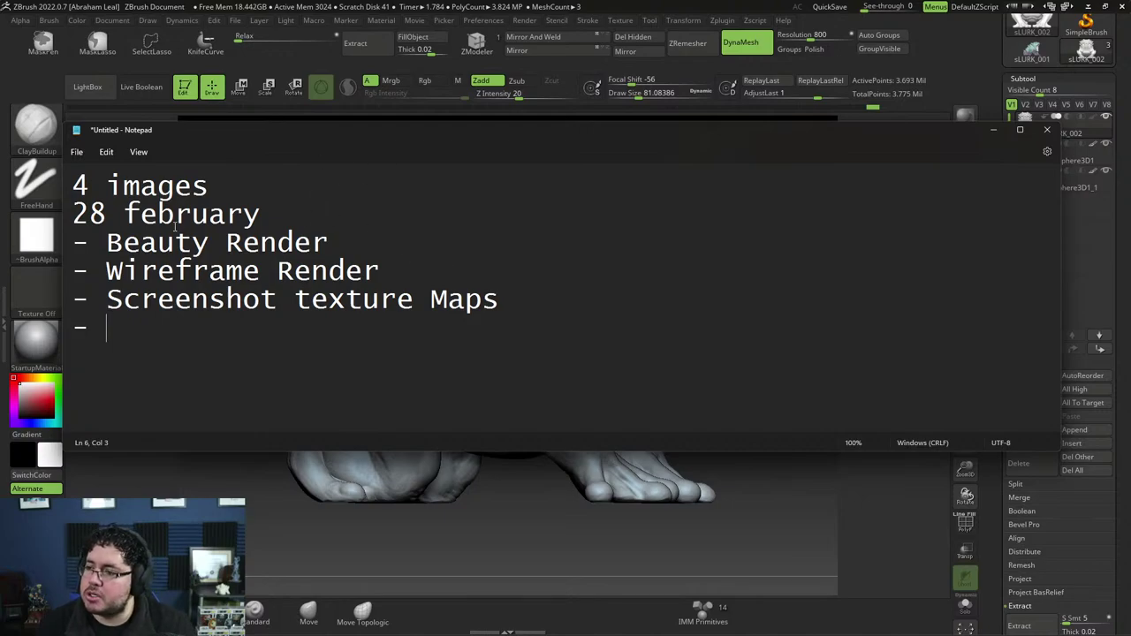
Step: Change the image count to 3 and replace the leftover dash with '30 k triangles'
{"action": "left_click", "coordinate": [92, 187]}
{"action": "key", "text": "BackSpace"}
{"action": "type", "text": "3"}
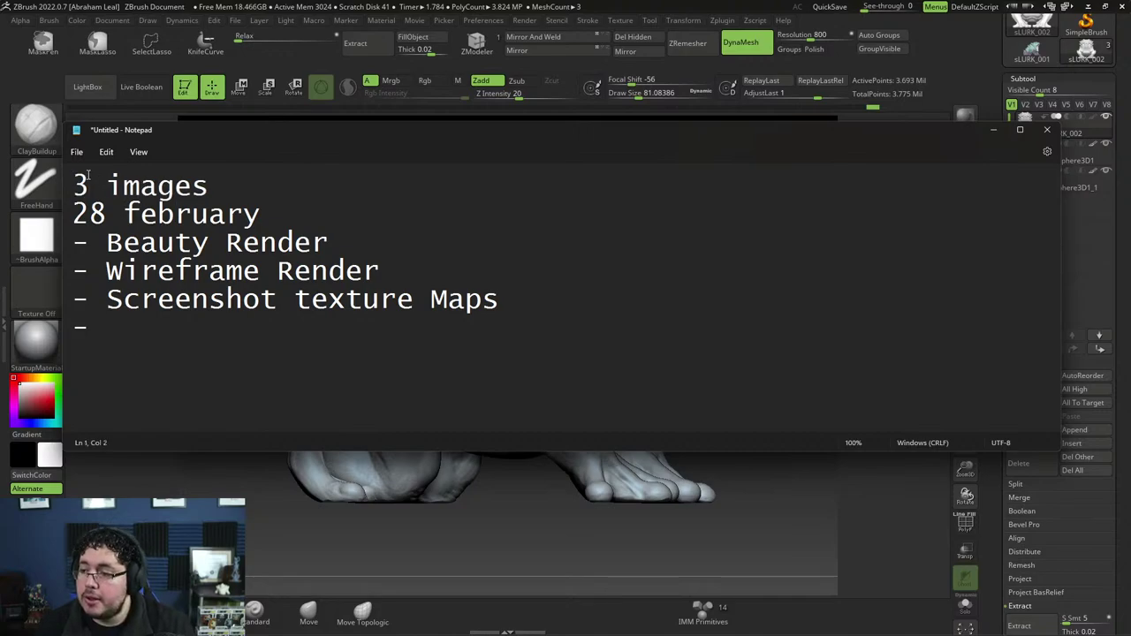
{"action": "left_click", "coordinate": [105, 329]}
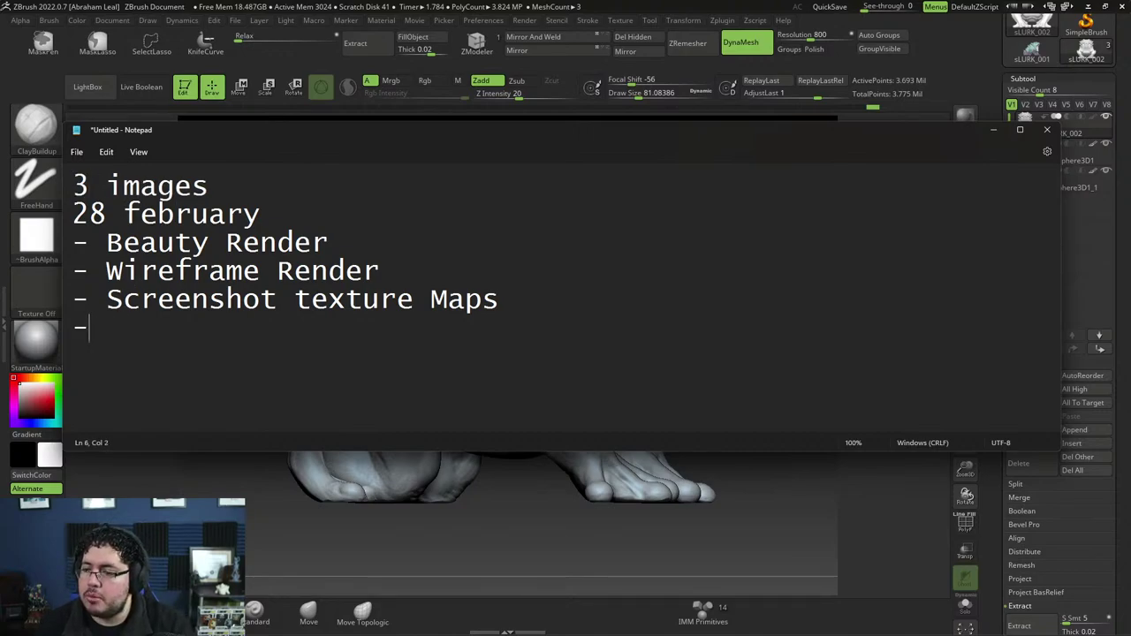
{"action": "key", "text": "BackSpace"}
{"action": "key", "text": "BackSpace"}
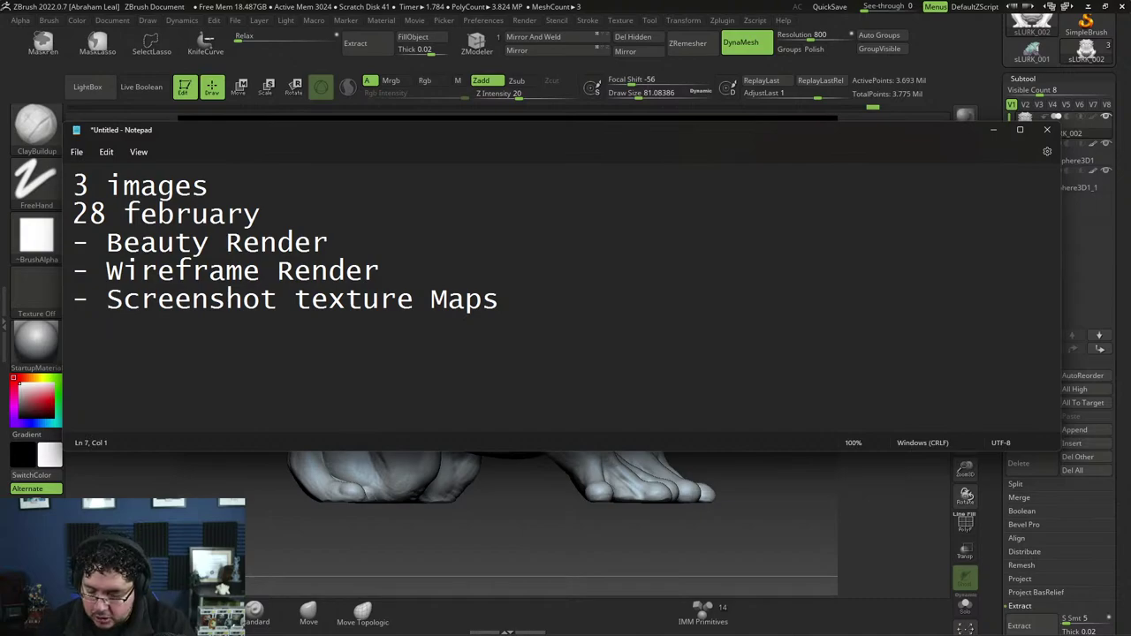
{"action": "type", "text": "30 k tr"}
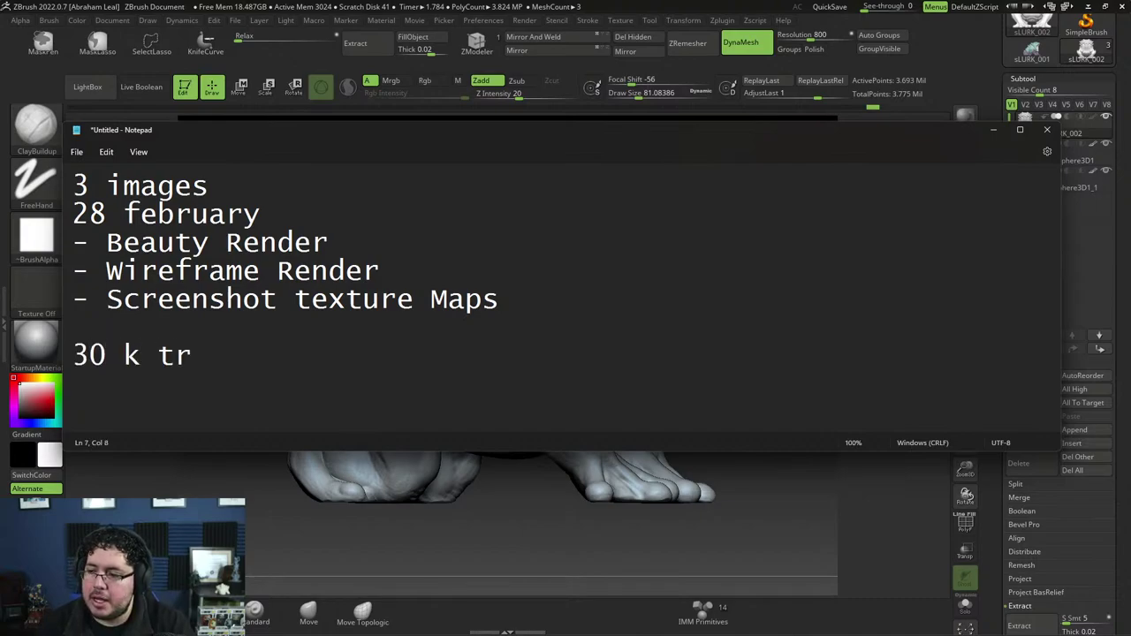
{"action": "type", "text": "iua"}
{"action": "key", "text": "BackSpace"}
{"action": "key", "text": "BackSpace"}
{"action": "type", "text": "a"}
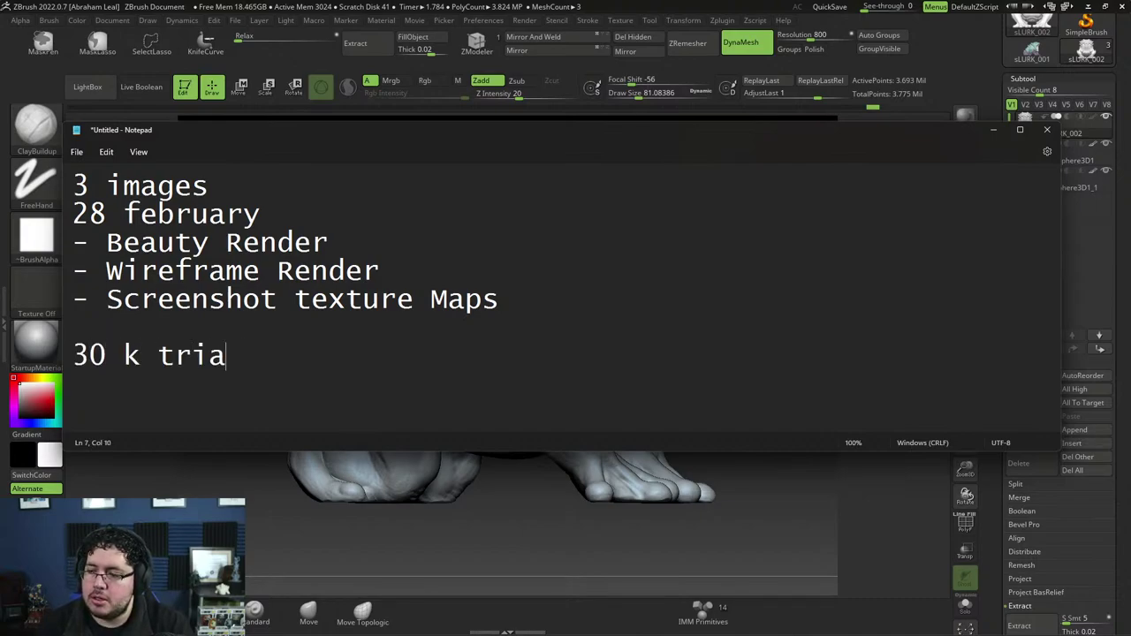
{"action": "type", "text": "ngles"}
Step: Add a '1 - 4k Texture Map' line below the triangle count
{"action": "key", "text": "Return"}
{"action": "type", "text": "4k "}
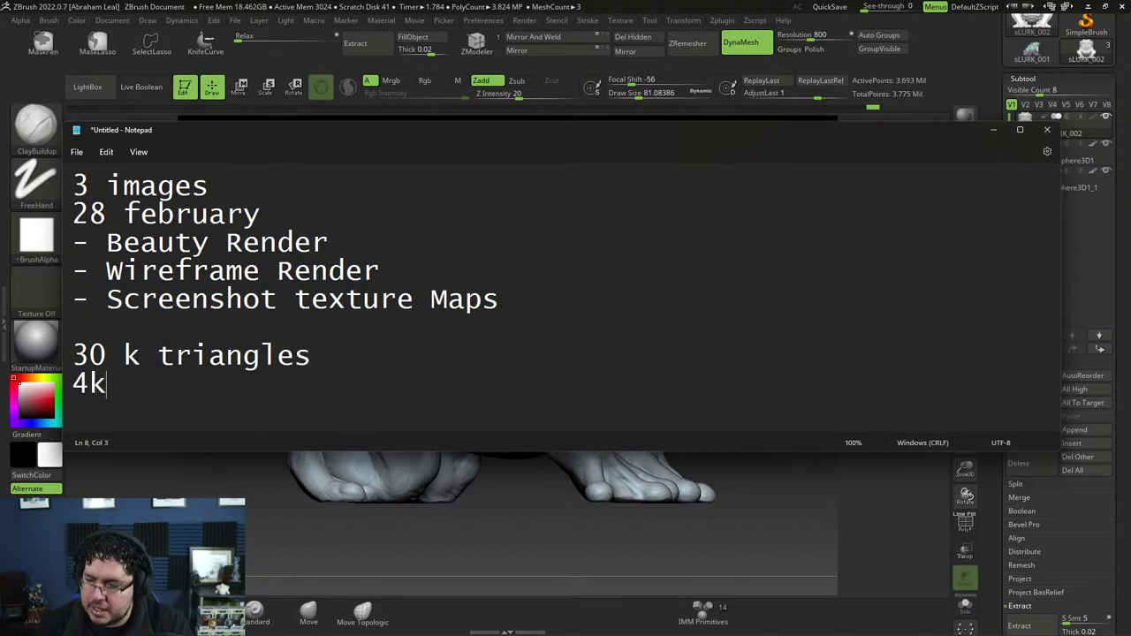
{"action": "type", "text": "Texture "}
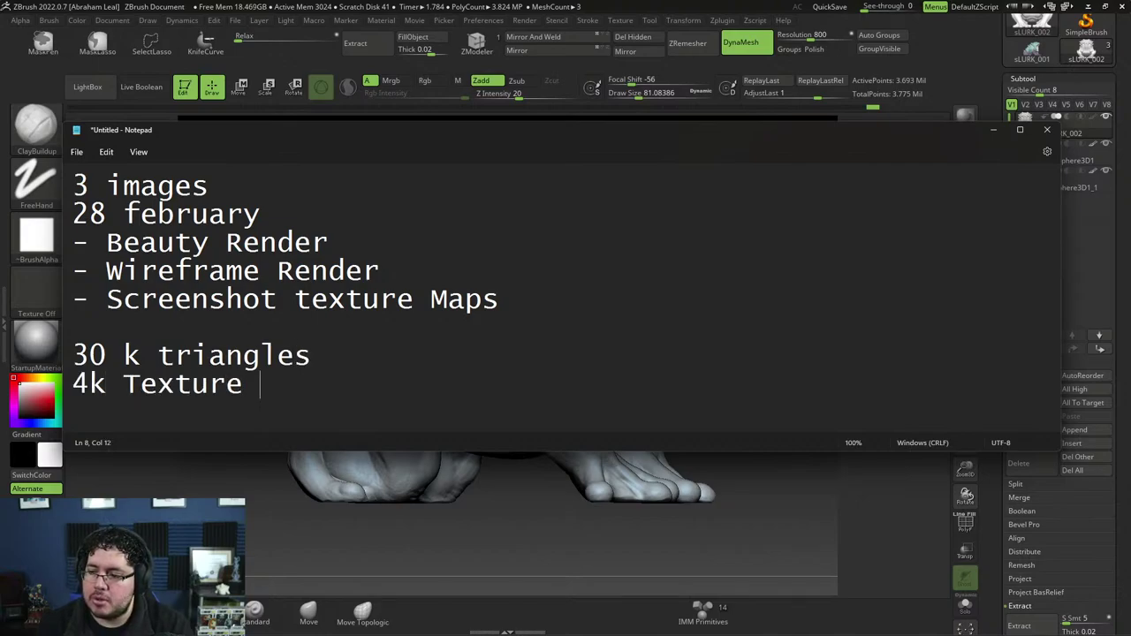
{"action": "type", "text": "Map"}
{"action": "left_click", "coordinate": [226, 387]}
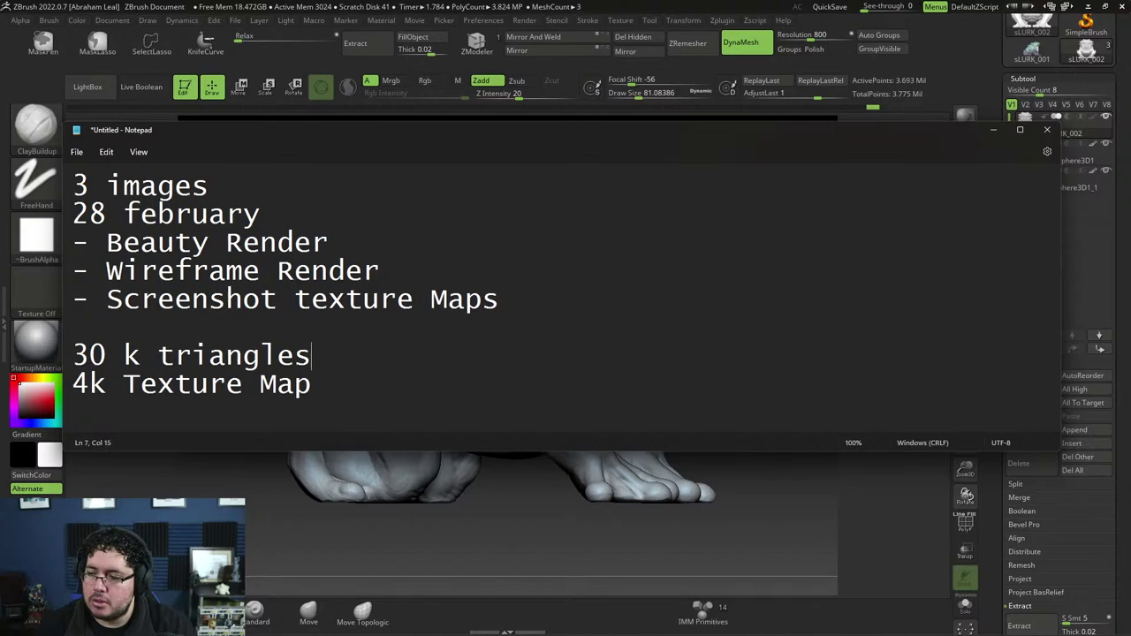
{"action": "key", "text": "Home"}
{"action": "type", "text": "1 -"}
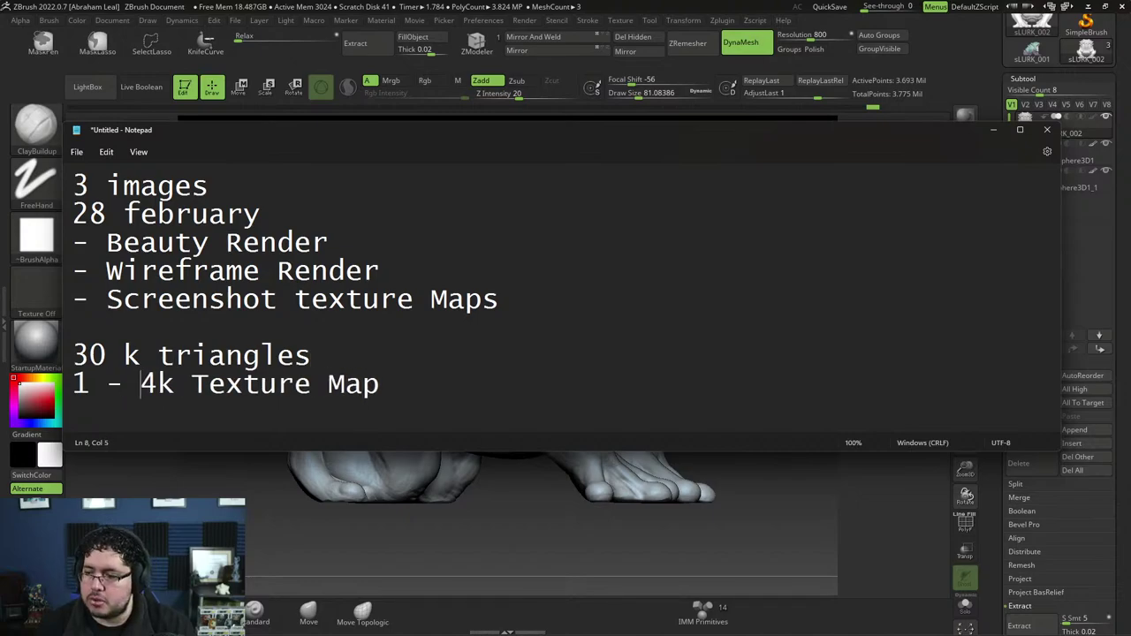
{"action": "key", "text": "Down"}
{"action": "key", "text": "Right"}
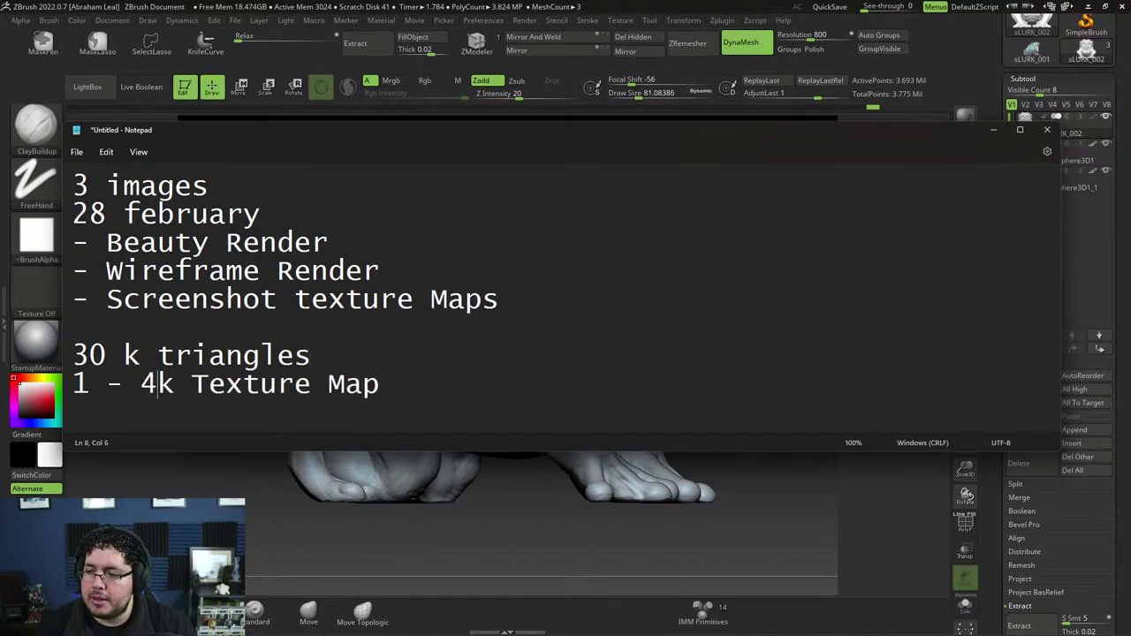
{"action": "key", "text": "Right"}
{"action": "key", "text": "Right"}
{"action": "key", "text": "Right"}
{"action": "key", "text": "Right"}
{"action": "key", "text": "Right"}
{"action": "key", "text": "Right"}
{"action": "key", "text": "Right"}
{"action": "key", "text": "Right"}
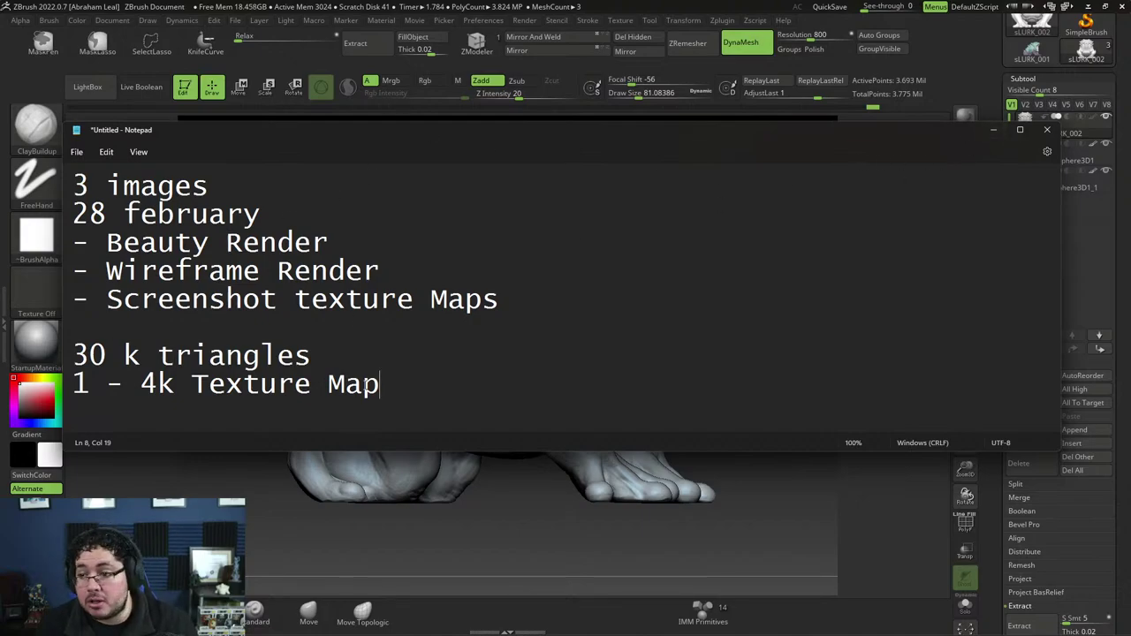
Step: Add a 'Whymsical Creature' line and minimize Notepad
{"action": "key", "text": "Return"}
{"action": "key", "text": "Return"}
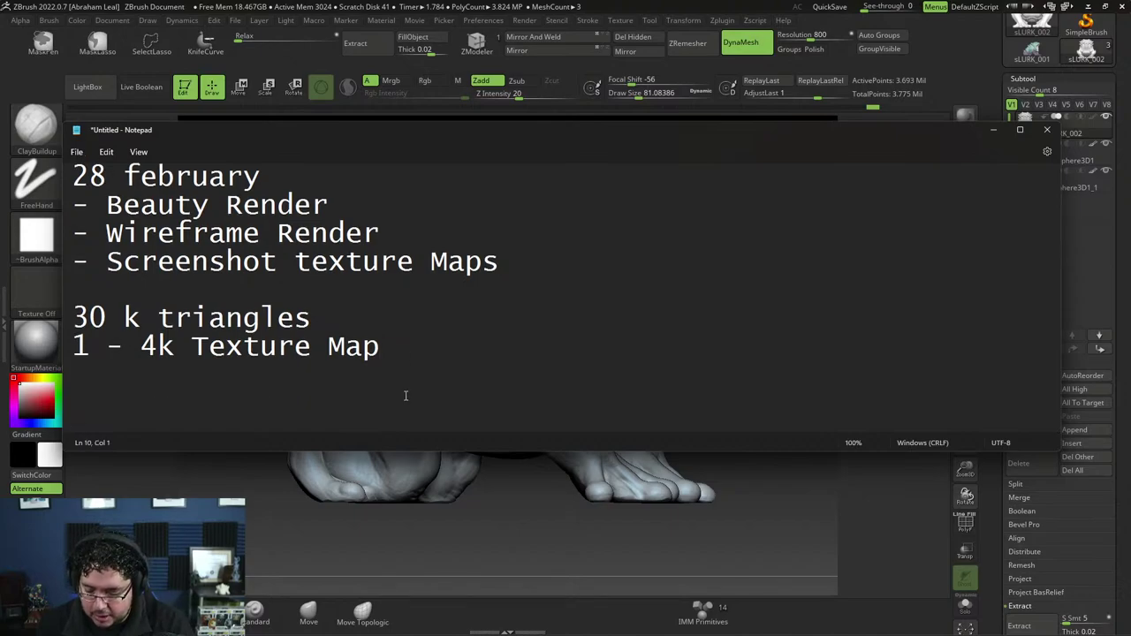
{"action": "type", "text": "Whymsical "}
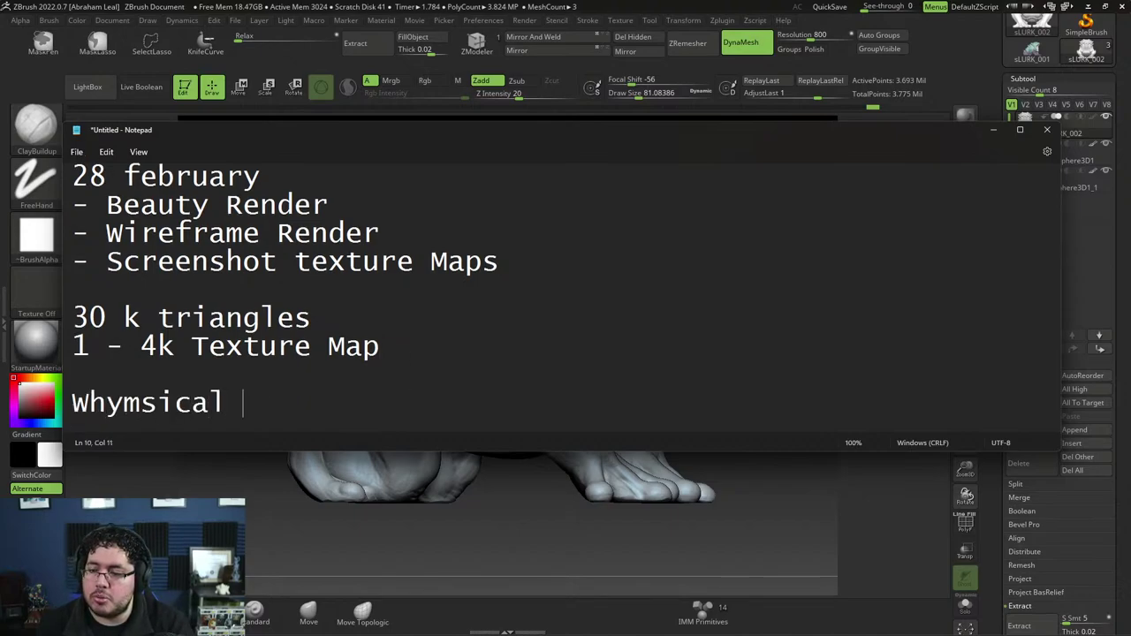
{"action": "type", "text": "Creature"}
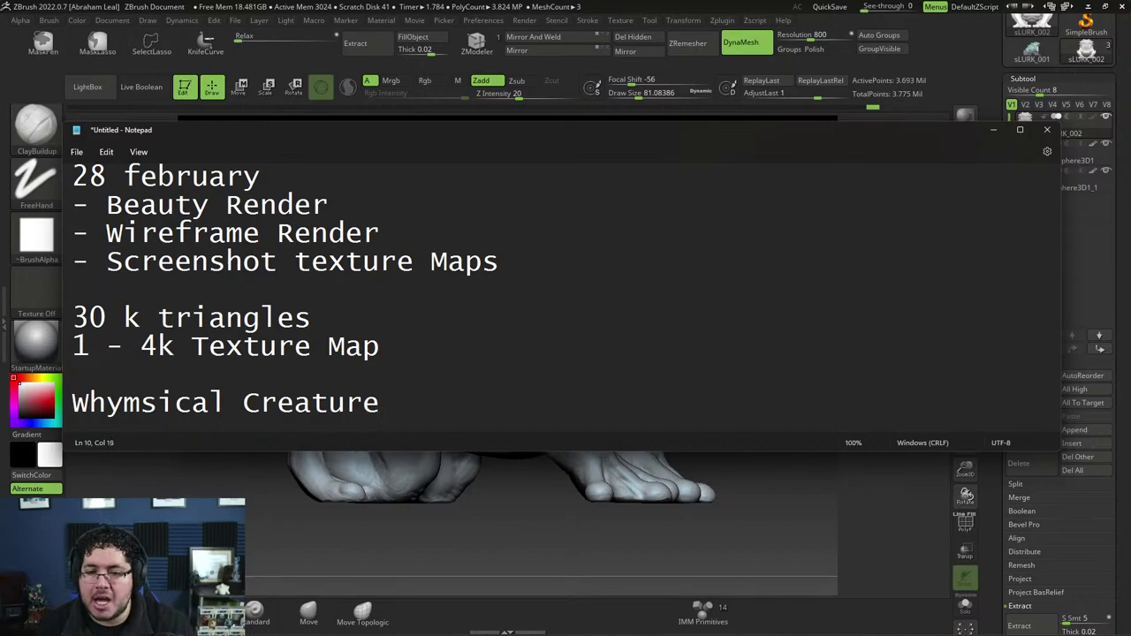
{"action": "mouse_move", "coordinate": [1052, 212]}
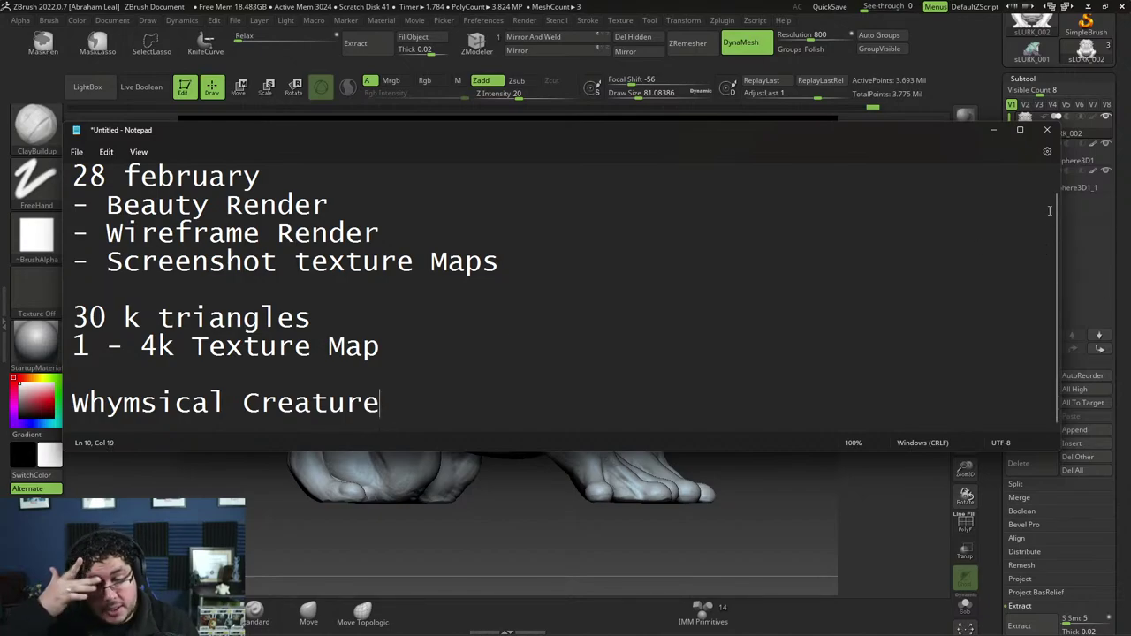
{"action": "left_click", "coordinate": [994, 130]}
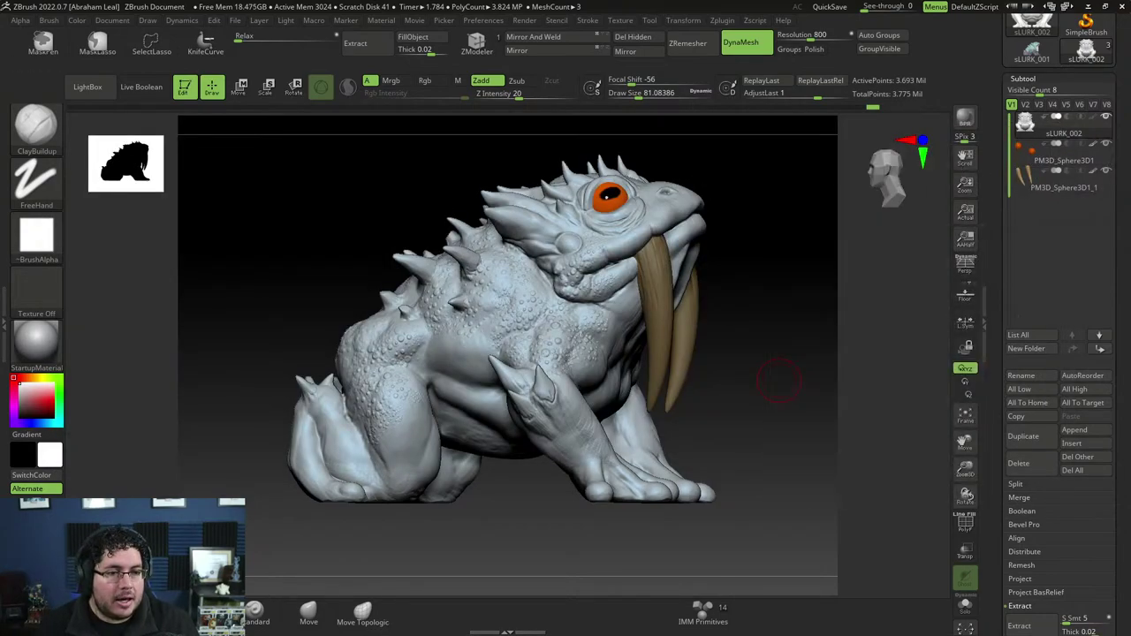
{"action": "left_click_drag", "start_coordinate": [747, 325], "coordinate": [764, 336]}
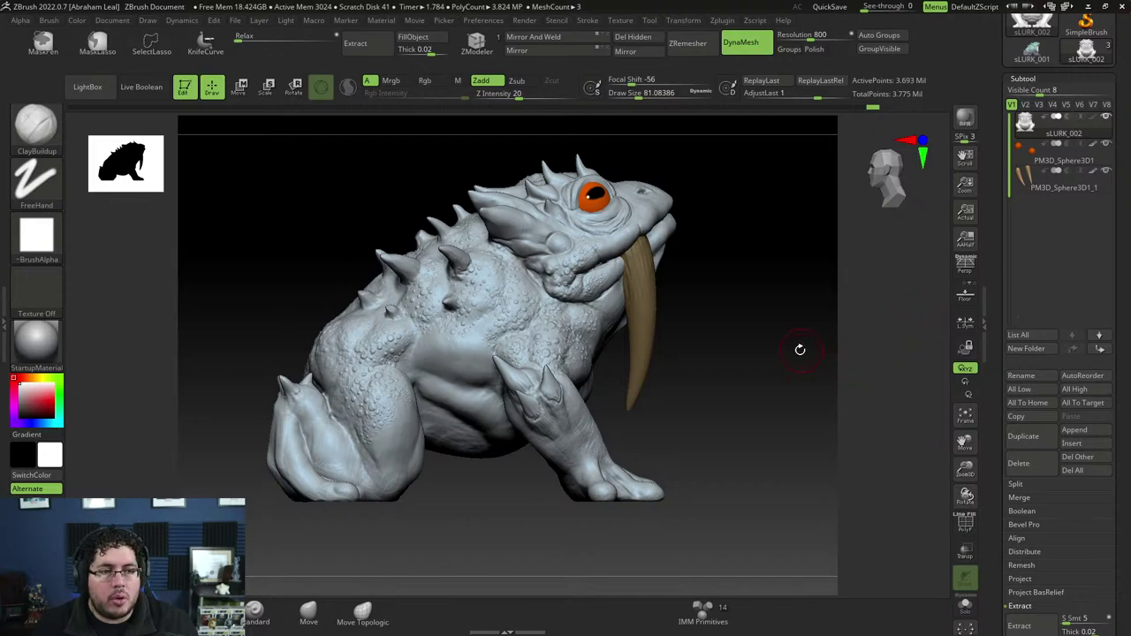
{"action": "mouse_move", "coordinate": [737, 360]}
{"action": "left_mouse_down"}
{"action": "mouse_move", "coordinate": [727, 339]}
{"action": "mouse_move", "coordinate": [803, 351]}
{"action": "mouse_move", "coordinate": [792, 383]}
{"action": "mouse_move", "coordinate": [430, 303]}
{"action": "left_mouse_up"}
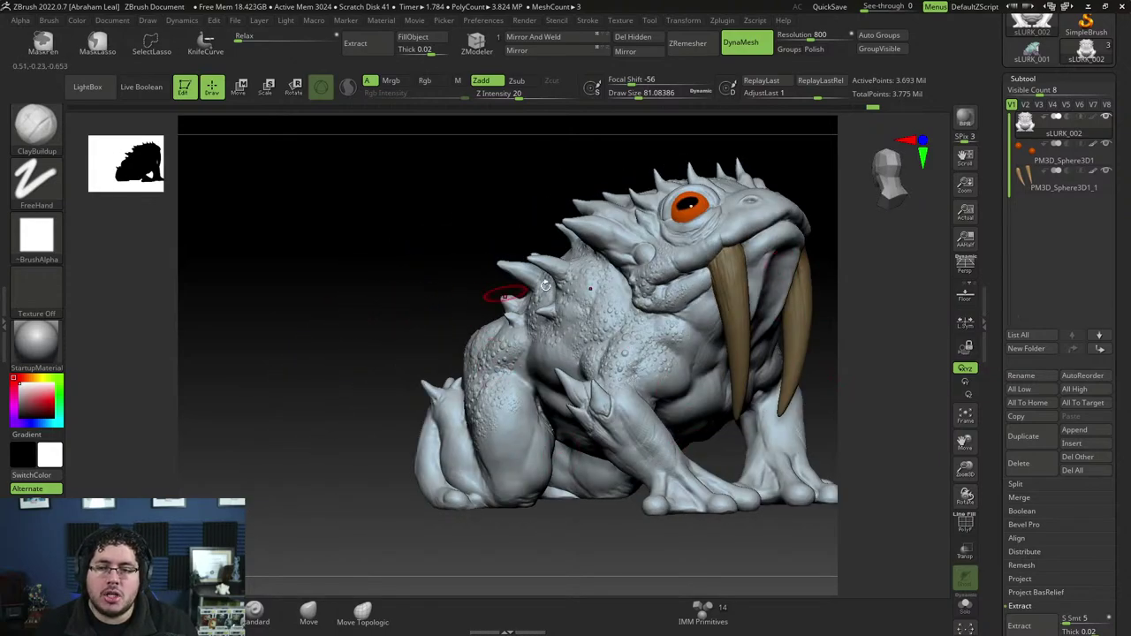
{"action": "left_click_drag", "start_coordinate": [449, 240], "coordinate": [521, 264]}
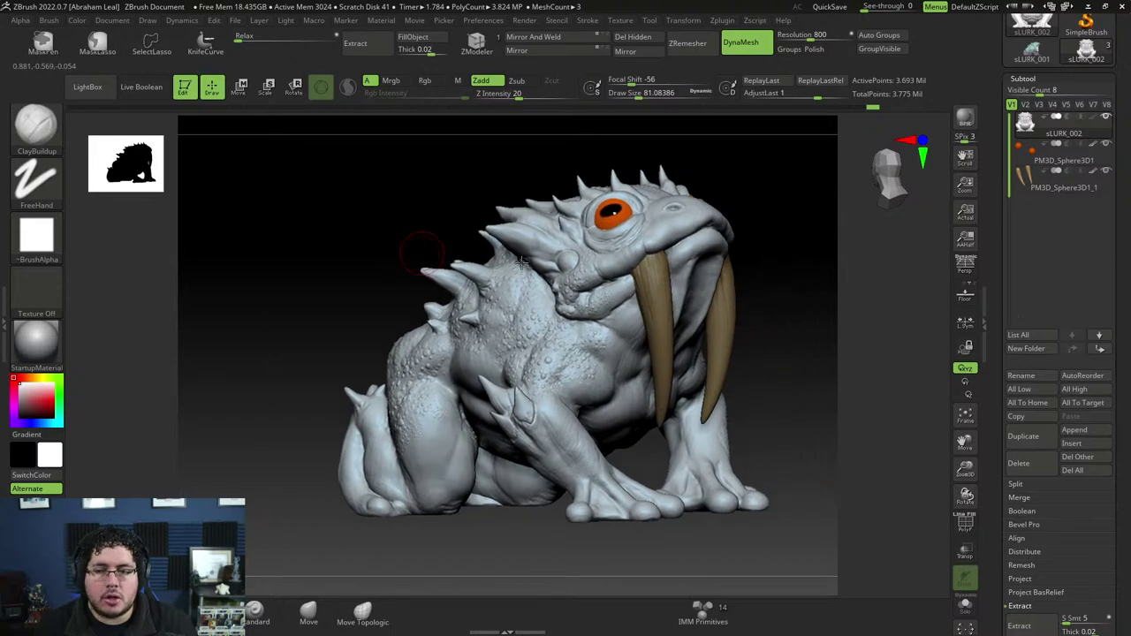
{"action": "left_click_drag", "start_coordinate": [788, 296], "coordinate": [828, 285]}
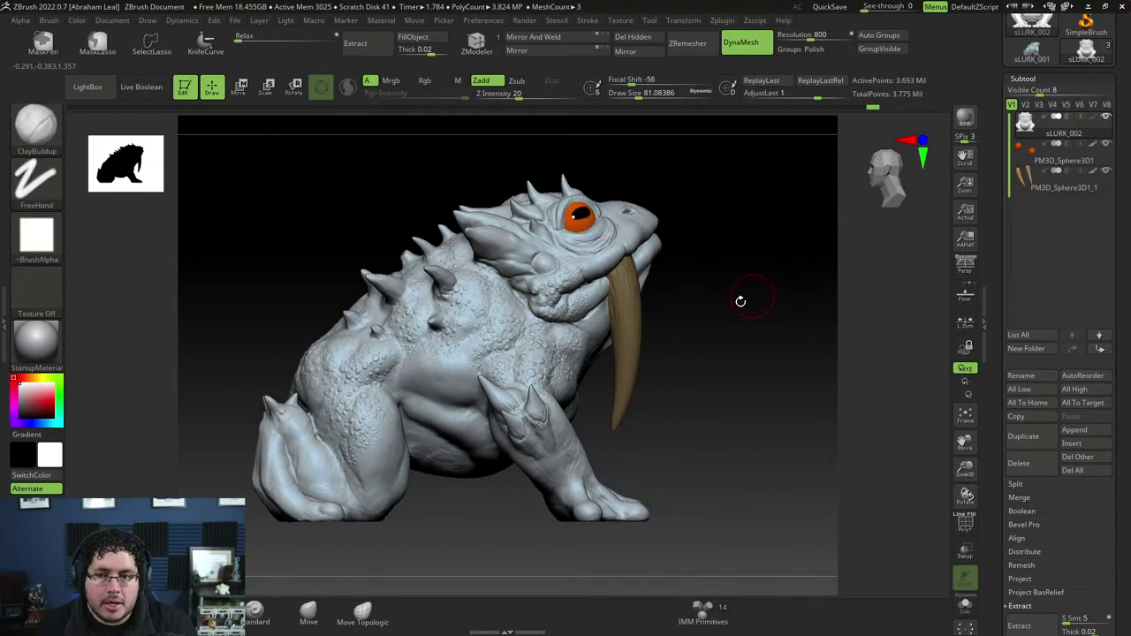
{"action": "mouse_move", "coordinate": [739, 310]}
{"action": "left_mouse_down"}
{"action": "mouse_move", "coordinate": [455, 247]}
{"action": "mouse_move", "coordinate": [689, 235]}
{"action": "left_mouse_up"}
Step: Merge the visible body, eye and tusk subtools into Merged_sLURK_002 and orbit to inspect it
{"action": "scroll", "coordinate": [1061, 150], "scroll_direction": "up", "scroll_amount": 3}
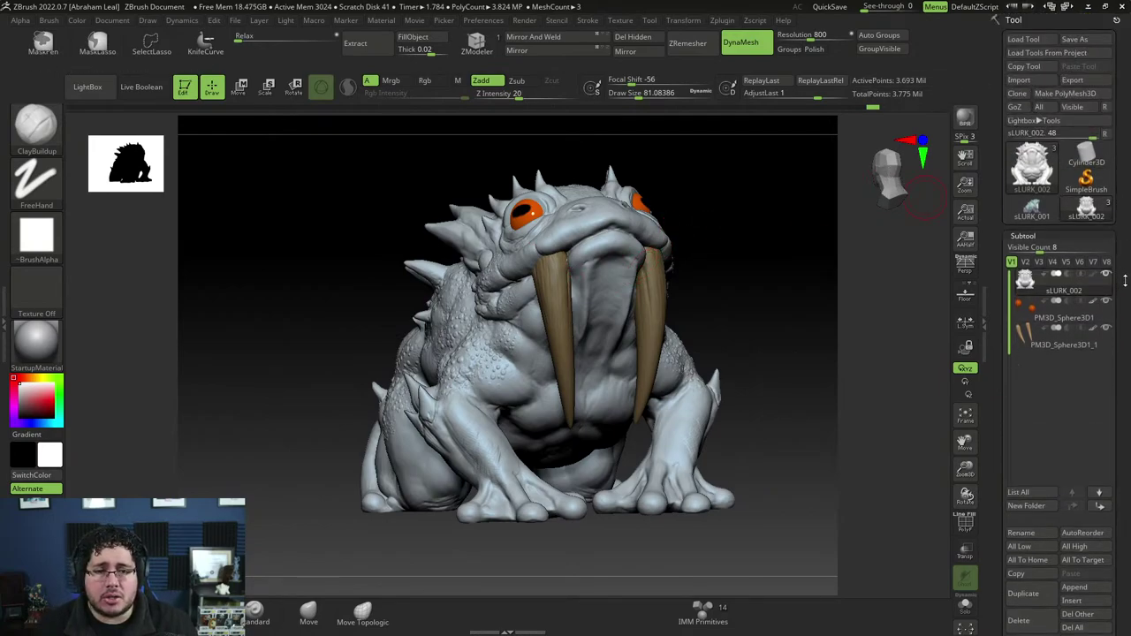
{"action": "scroll", "coordinate": [1044, 398], "scroll_direction": "down", "scroll_amount": 3}
{"action": "left_click", "coordinate": [1026, 444]}
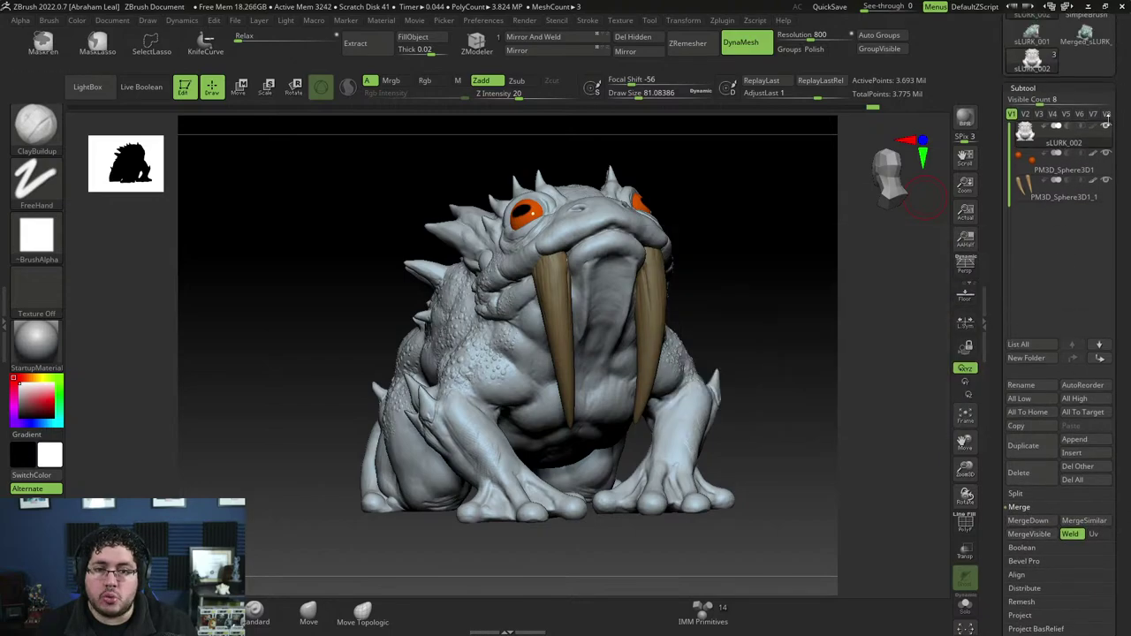
{"action": "mouse_move", "coordinate": [855, 174]}
{"action": "left_mouse_down"}
{"action": "mouse_move", "coordinate": [788, 250]}
{"action": "mouse_move", "coordinate": [796, 237]}
{"action": "mouse_move", "coordinate": [831, 245]}
{"action": "mouse_move", "coordinate": [781, 270]}
{"action": "mouse_move", "coordinate": [806, 268]}
{"action": "left_mouse_up"}
{"action": "key", "text": "super"}
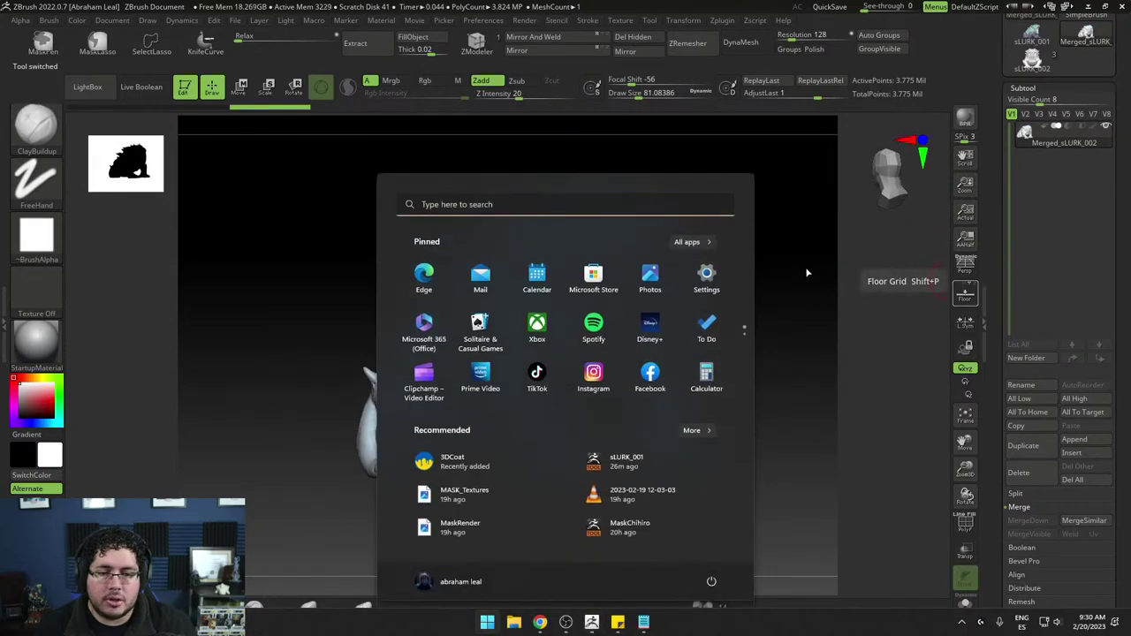
{"action": "key", "text": "super"}
{"action": "left_click_drag", "start_coordinate": [770, 164], "coordinate": [755, 239]}
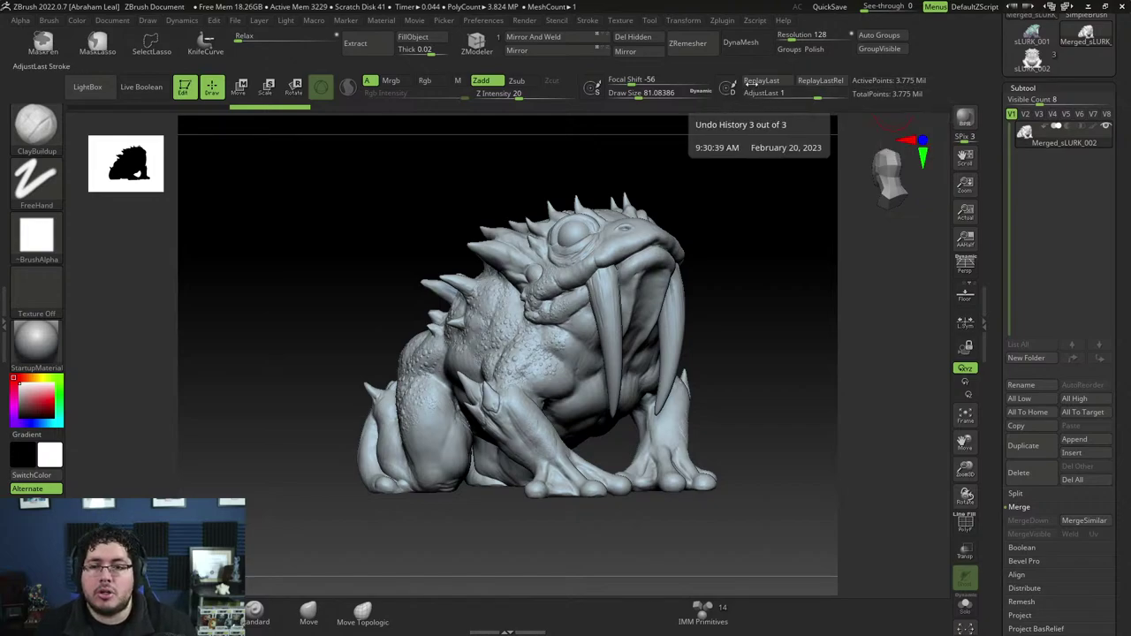
Step: Use Zplugin > Decimation Master to pre-process the current merged toad mesh
{"action": "left_click", "coordinate": [733, 24]}
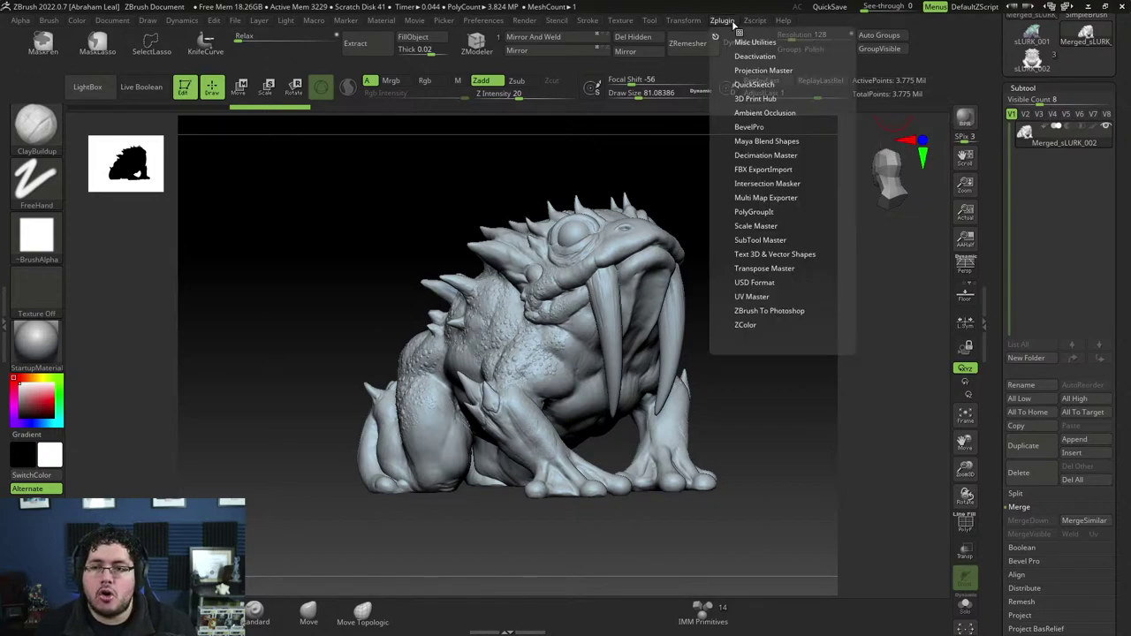
{"action": "left_click", "coordinate": [756, 156]}
{"action": "left_click", "coordinate": [770, 264]}
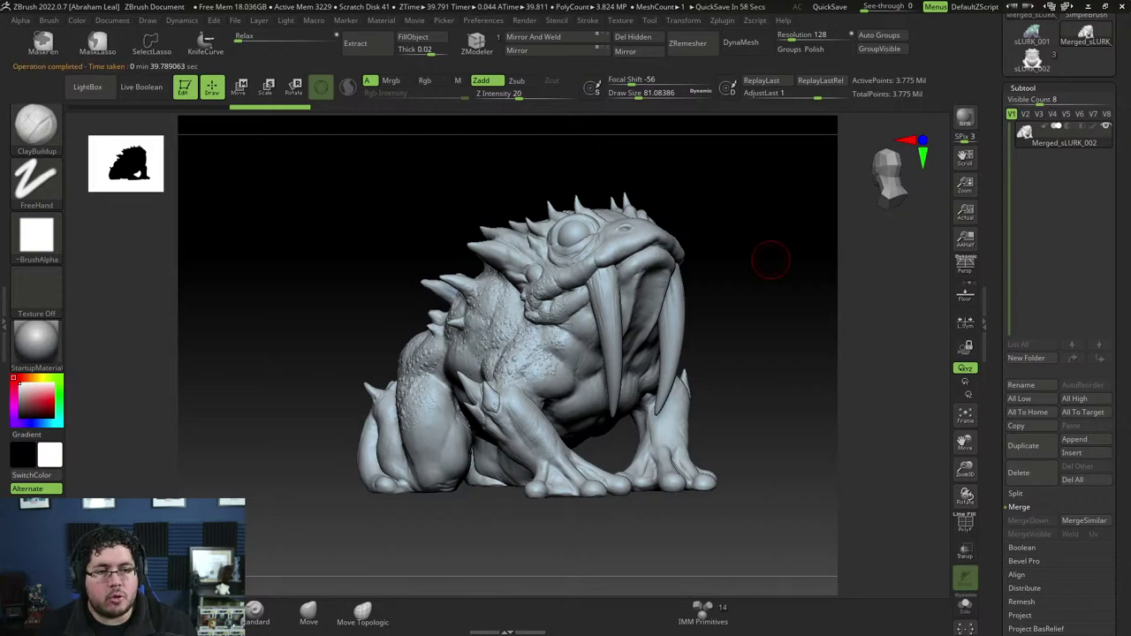
{"action": "left_click_drag", "start_coordinate": [784, 355], "coordinate": [798, 360]}
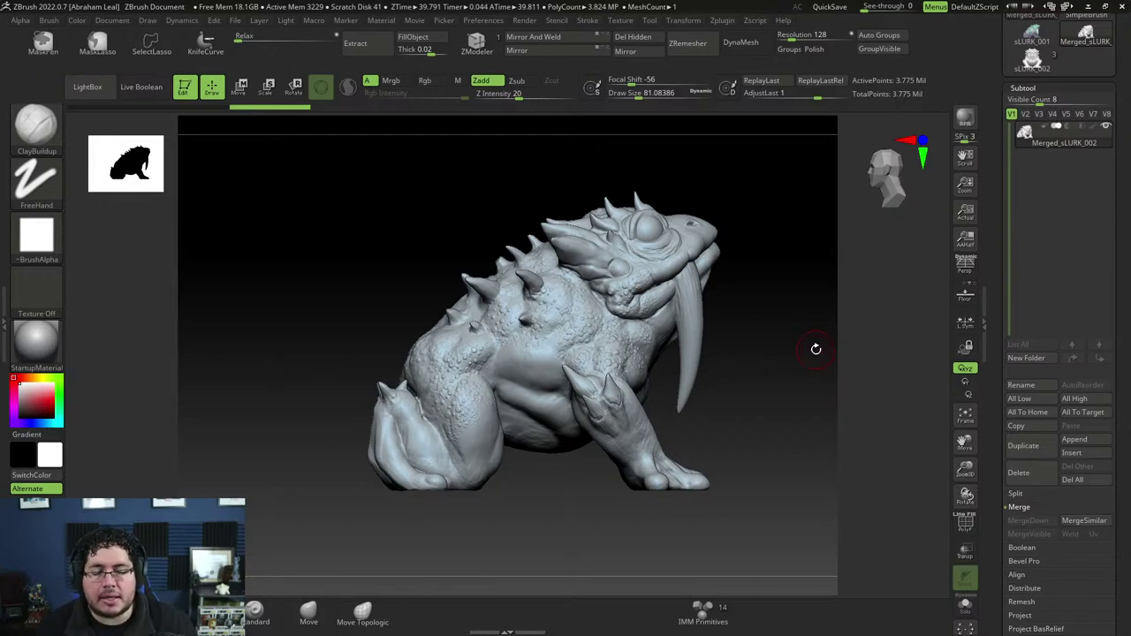
{"action": "mouse_move", "coordinate": [816, 348]}
{"action": "left_mouse_down"}
{"action": "mouse_move", "coordinate": [740, 362]}
{"action": "mouse_move", "coordinate": [762, 320]}
{"action": "mouse_move", "coordinate": [800, 334]}
{"action": "mouse_move", "coordinate": [784, 353]}
{"action": "left_mouse_up"}
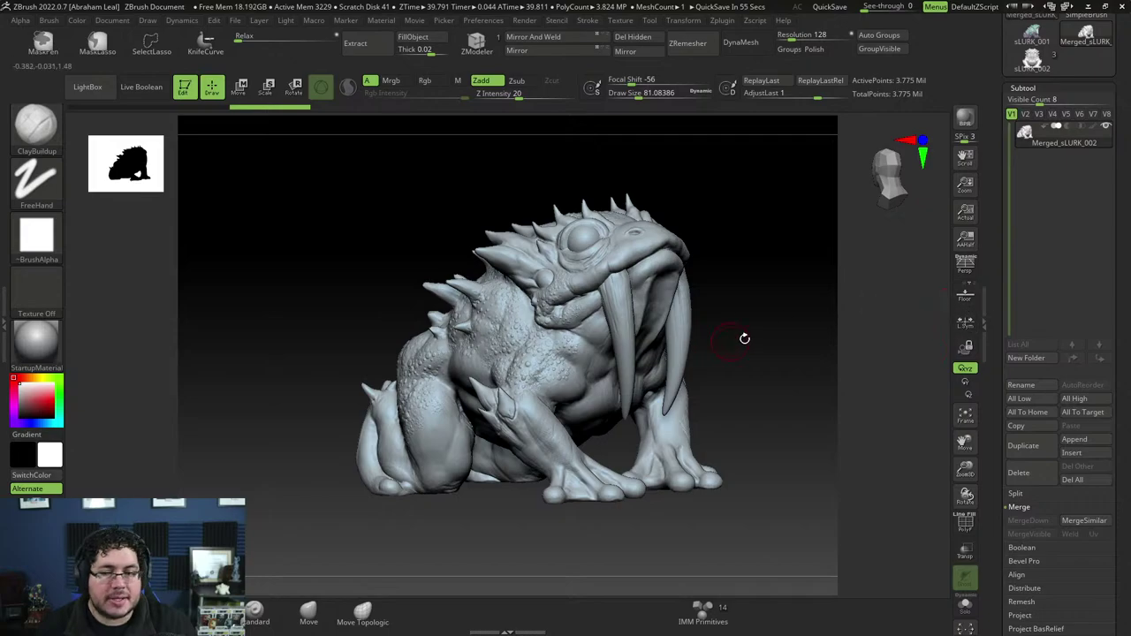
{"action": "left_click_drag", "start_coordinate": [745, 336], "coordinate": [798, 319]}
{"action": "key", "text": "f"}
{"action": "mouse_move", "coordinate": [838, 356]}
{"action": "left_mouse_down"}
{"action": "mouse_move", "coordinate": [821, 298]}
{"action": "mouse_move", "coordinate": [781, 262]}
{"action": "mouse_move", "coordinate": [787, 320]}
{"action": "mouse_move", "coordinate": [760, 378]}
{"action": "left_mouse_up"}
{"action": "mouse_move", "coordinate": [807, 310]}
{"action": "left_mouse_down"}
{"action": "mouse_move", "coordinate": [798, 253]}
{"action": "mouse_move", "coordinate": [810, 249]}
{"action": "mouse_move", "coordinate": [793, 356]}
{"action": "mouse_move", "coordinate": [751, 356]}
{"action": "left_mouse_up"}
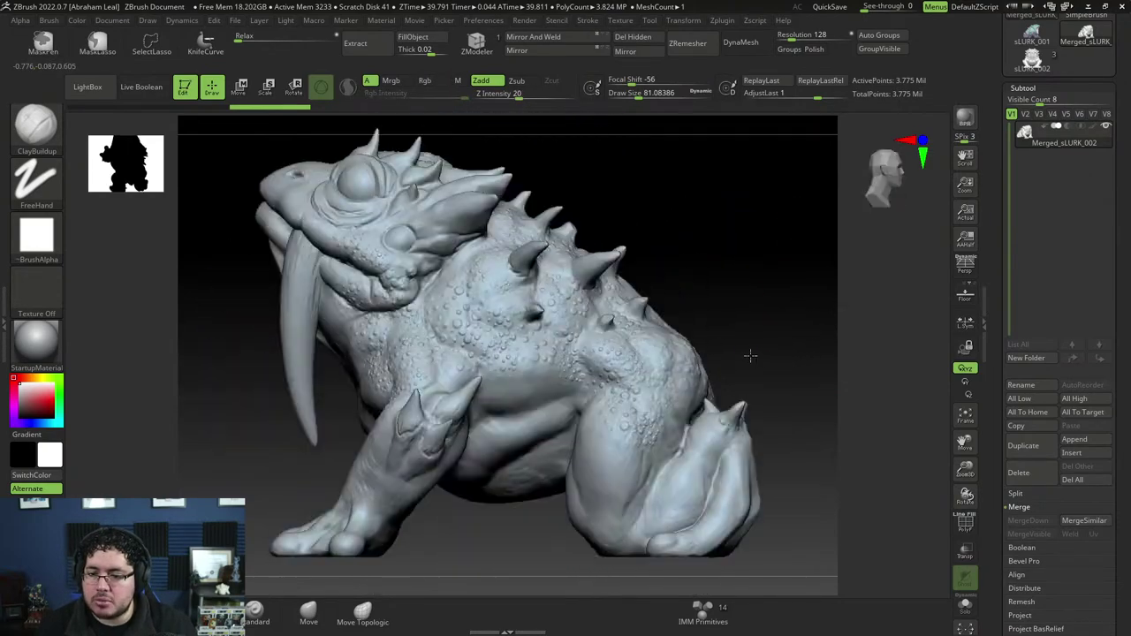
{"action": "mouse_move", "coordinate": [805, 330]}
{"action": "left_mouse_down"}
{"action": "mouse_move", "coordinate": [753, 336]}
{"action": "mouse_move", "coordinate": [805, 335]}
{"action": "mouse_move", "coordinate": [740, 288]}
{"action": "mouse_move", "coordinate": [800, 286]}
{"action": "mouse_move", "coordinate": [763, 255]}
{"action": "mouse_move", "coordinate": [822, 267]}
{"action": "mouse_move", "coordinate": [858, 253]}
{"action": "left_mouse_up"}
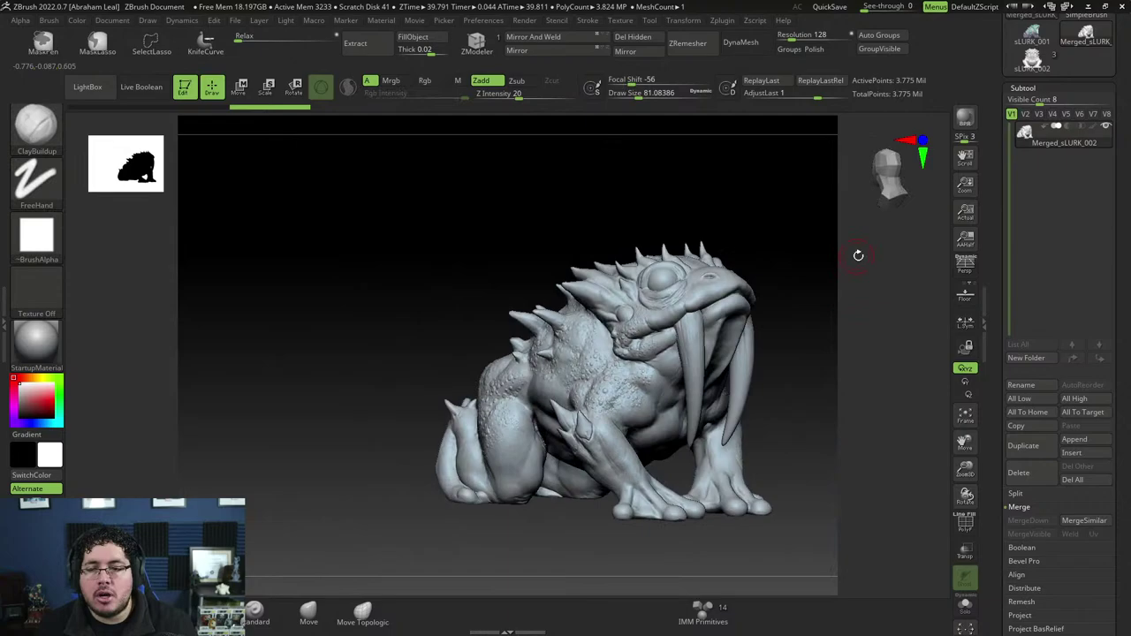
Step: Decimate the toad, undo, and decimate again down to 377,507 active points
{"action": "left_click", "coordinate": [722, 20]}
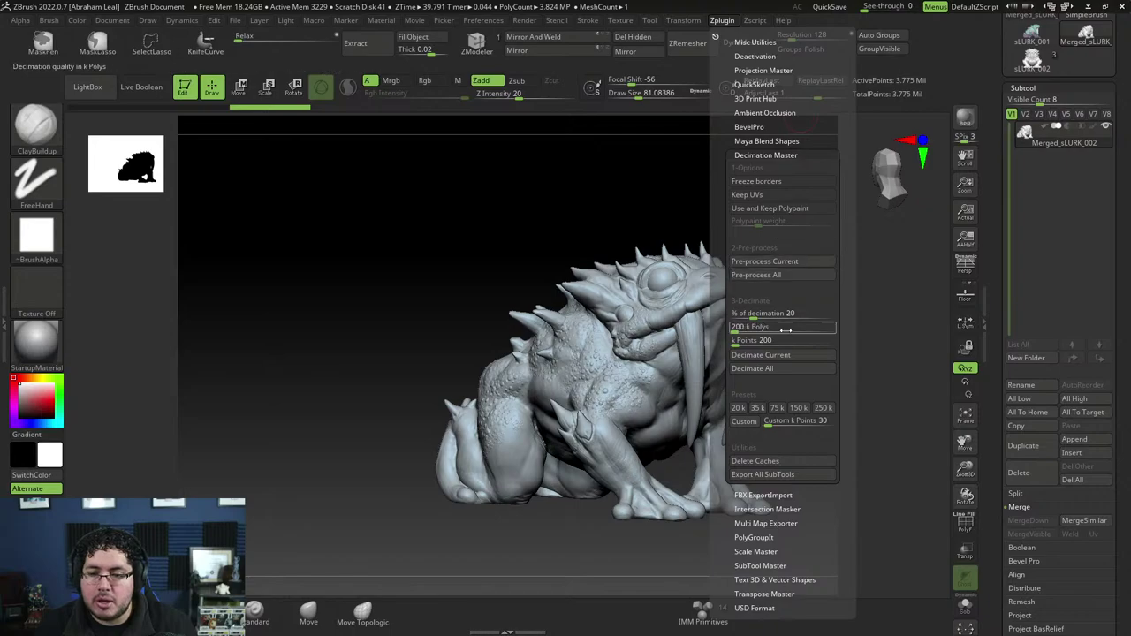
{"action": "left_click", "coordinate": [794, 356]}
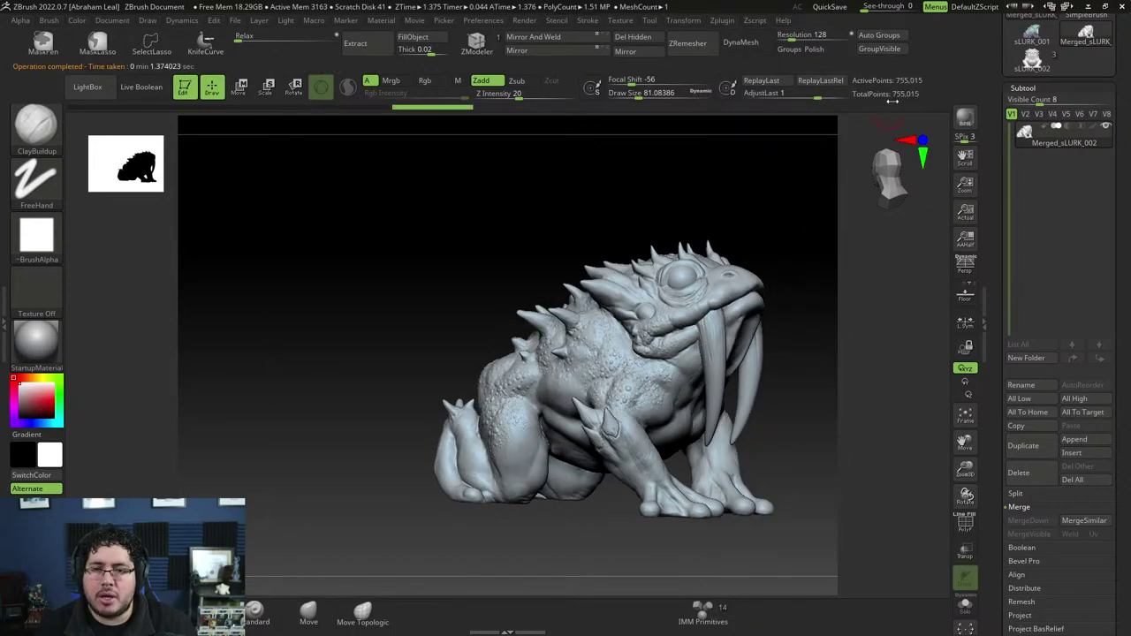
{"action": "left_click_drag", "start_coordinate": [783, 171], "coordinate": [793, 181]}
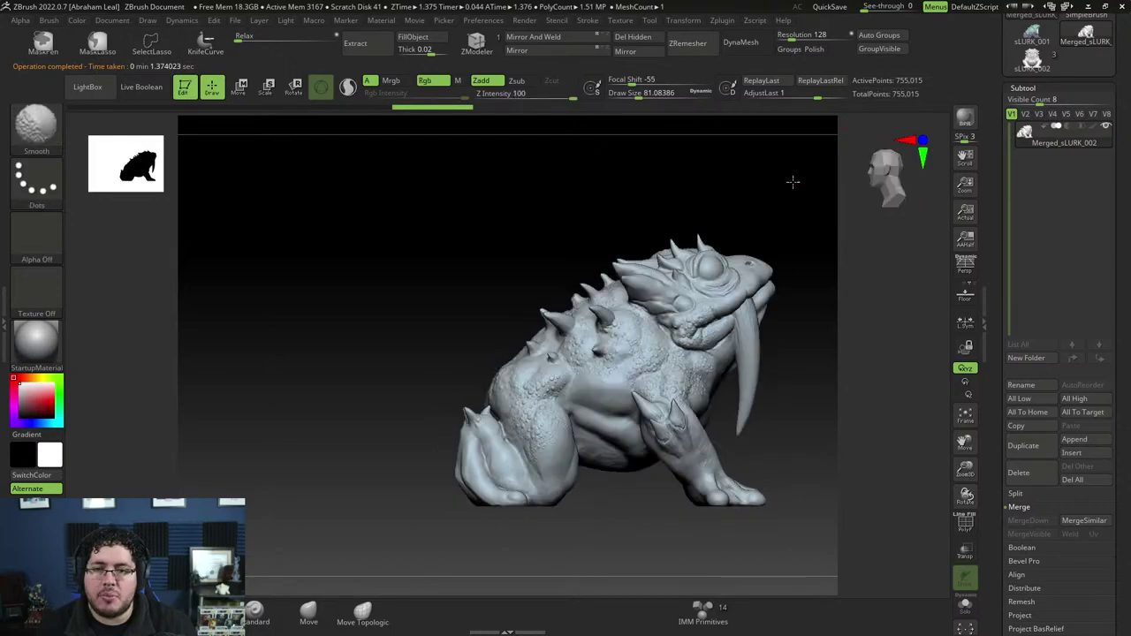
{"action": "key", "text": "ctrl+z"}
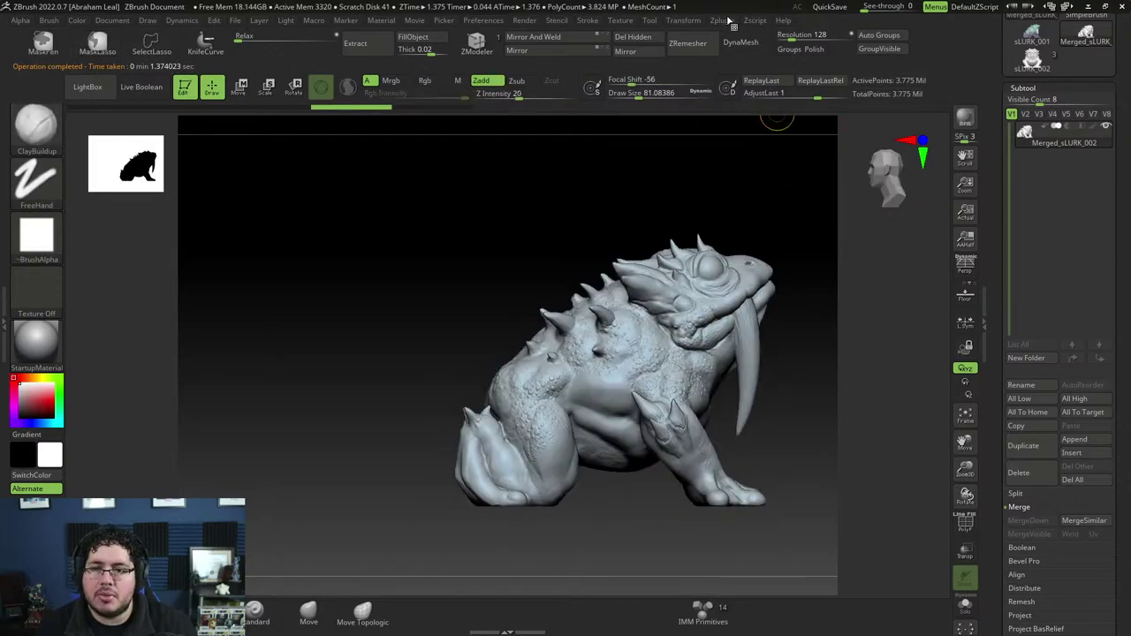
{"action": "left_click", "coordinate": [723, 19]}
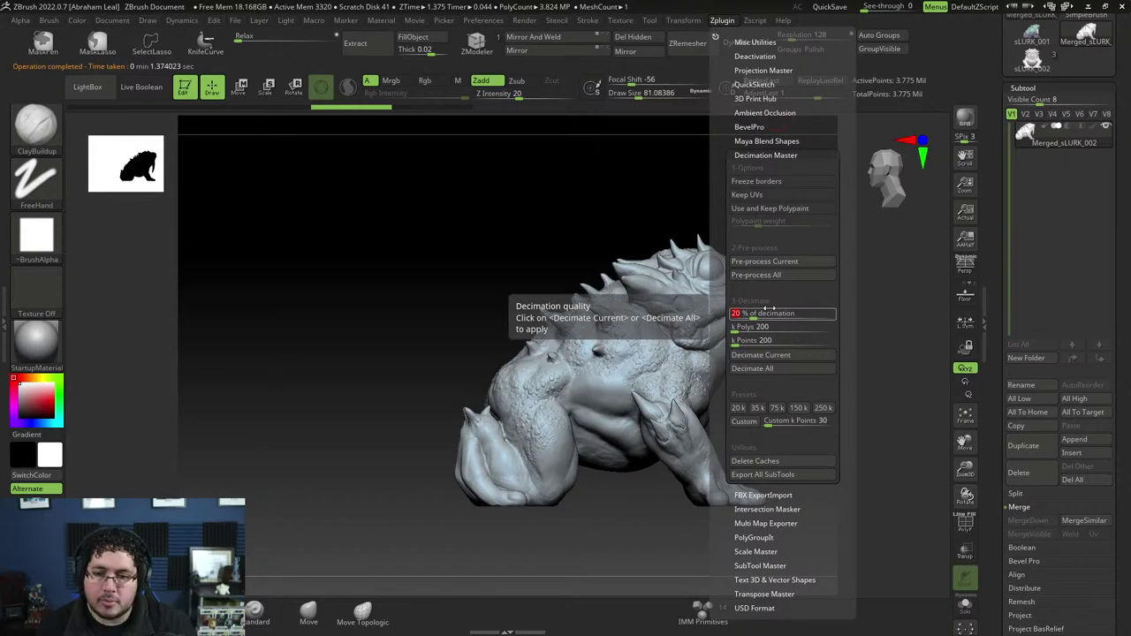
{"action": "left_click", "coordinate": [760, 355]}
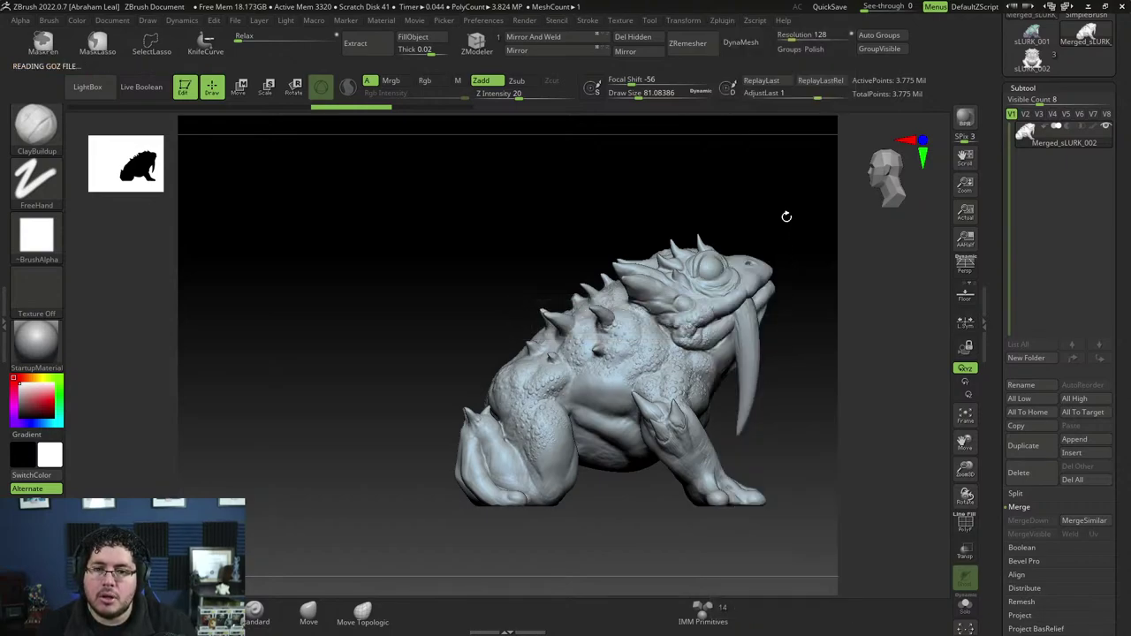
{"action": "left_click_drag", "start_coordinate": [1118, 144], "coordinate": [1125, 82]}
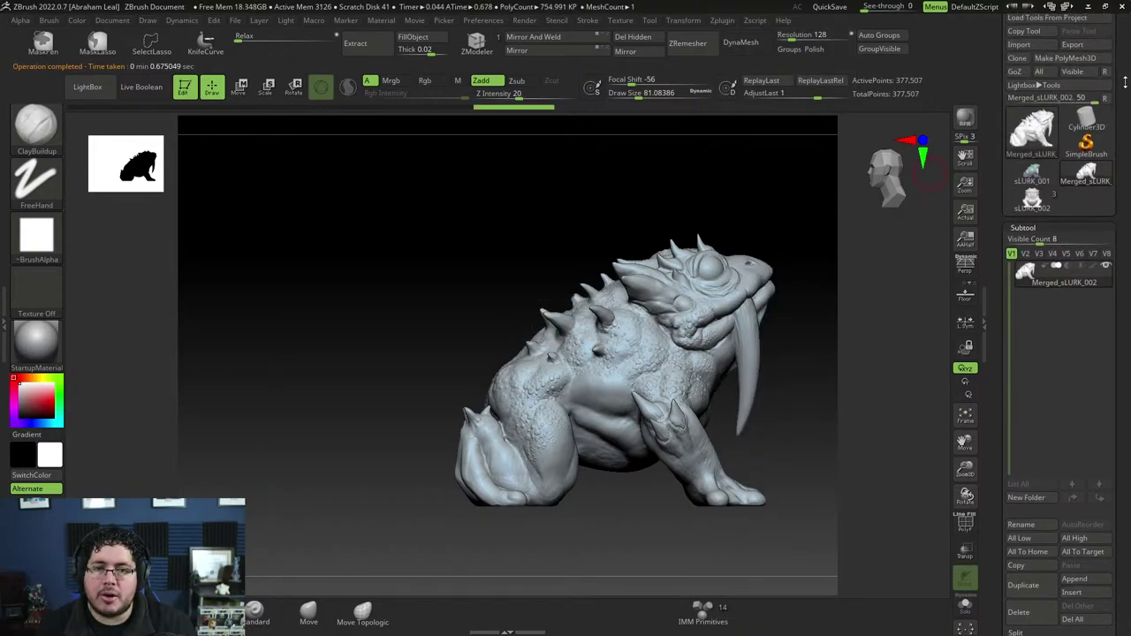
{"action": "scroll", "coordinate": [1125, 81], "scroll_direction": "up", "scroll_amount": 1}
Step: Set the mesh export to the sLURK assets folder in FBX format
{"action": "left_click", "coordinate": [1086, 79]}
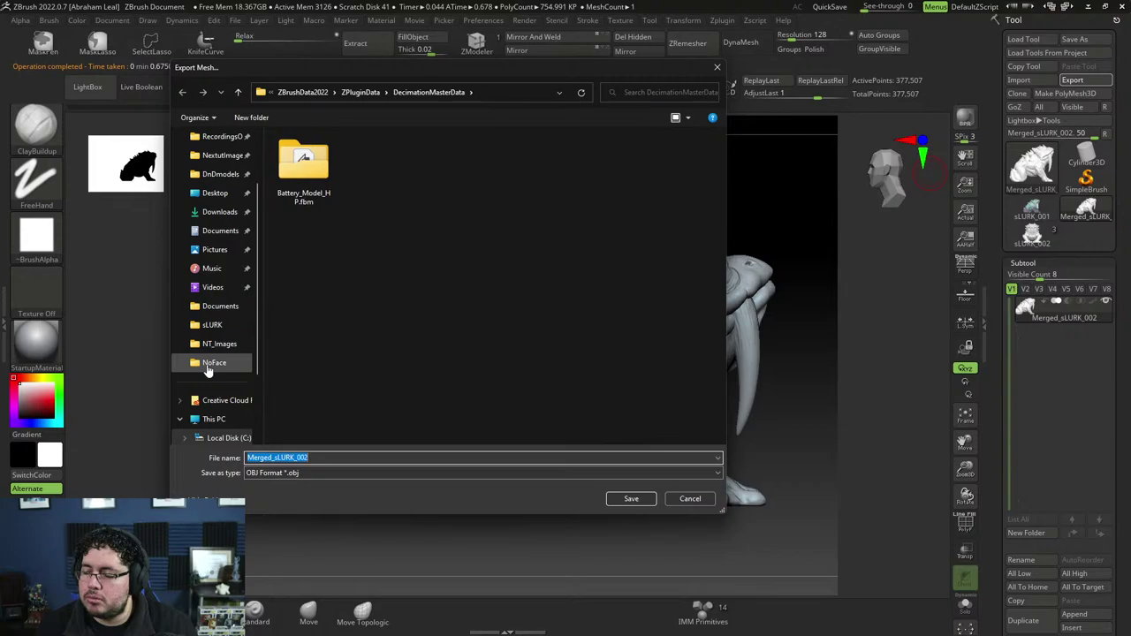
{"action": "left_click", "coordinate": [212, 325]}
{"action": "left_click", "coordinate": [336, 473]}
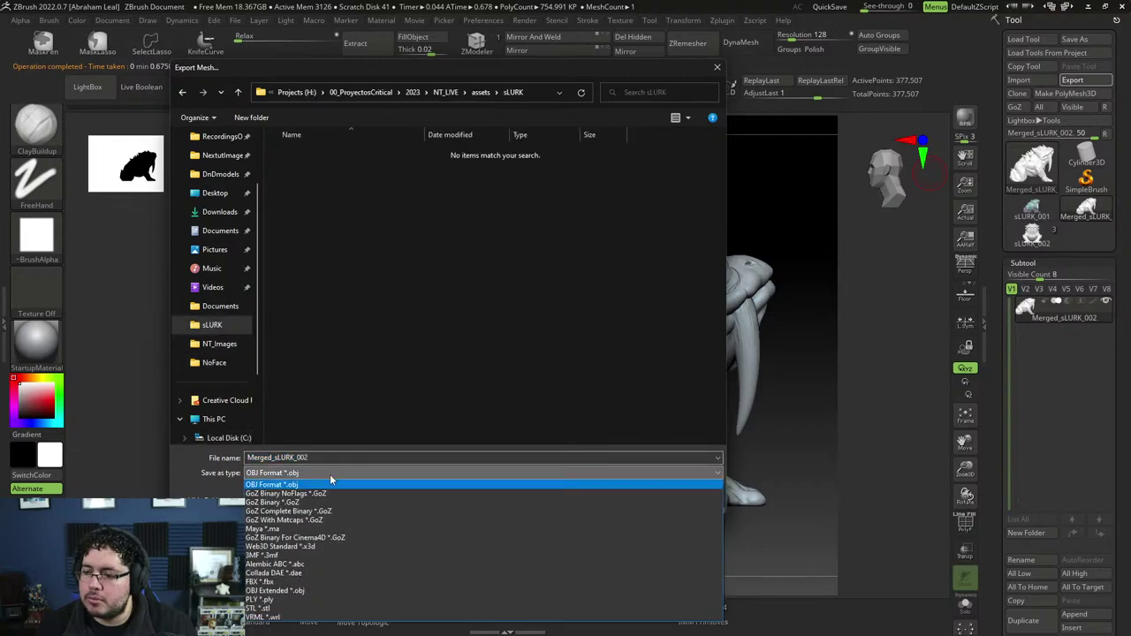
{"action": "left_click", "coordinate": [265, 582]}
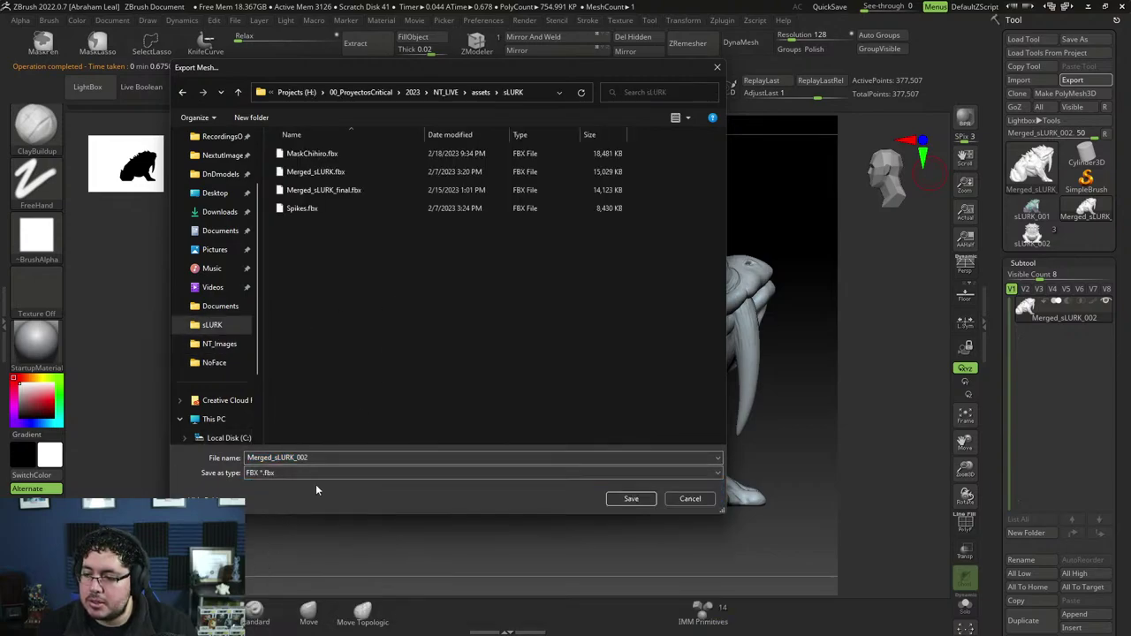
Step: Name the file SlurkDecimated and confirm the FBX export options
{"action": "left_click", "coordinate": [329, 457]}
{"action": "type", "text": "Slurk"}
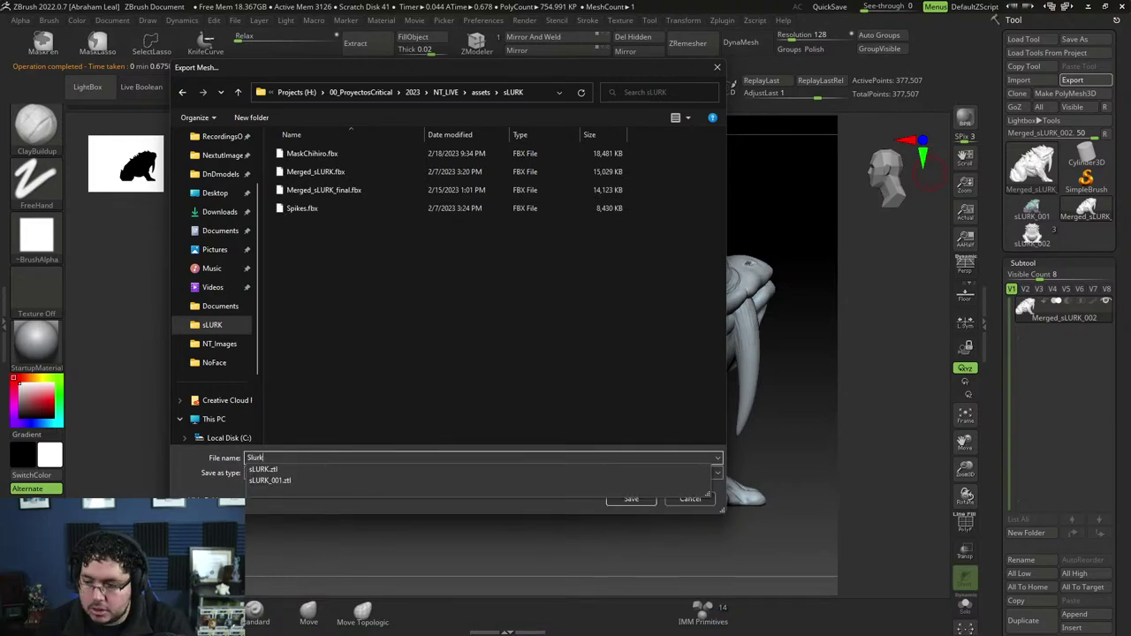
{"action": "type", "text": "Hi"}
{"action": "key", "text": "BackSpace"}
{"action": "key", "text": "BackSpace"}
{"action": "type", "text": "dE"}
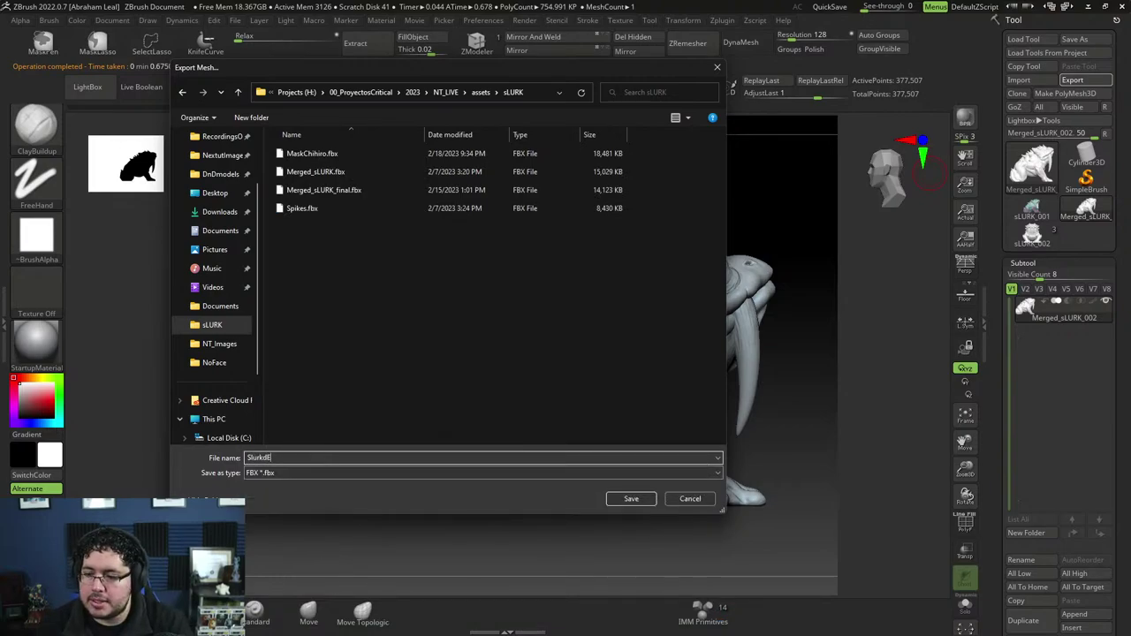
{"action": "type", "text": "e"}
{"action": "type", "text": "ted"}
{"action": "key", "text": "Return"}
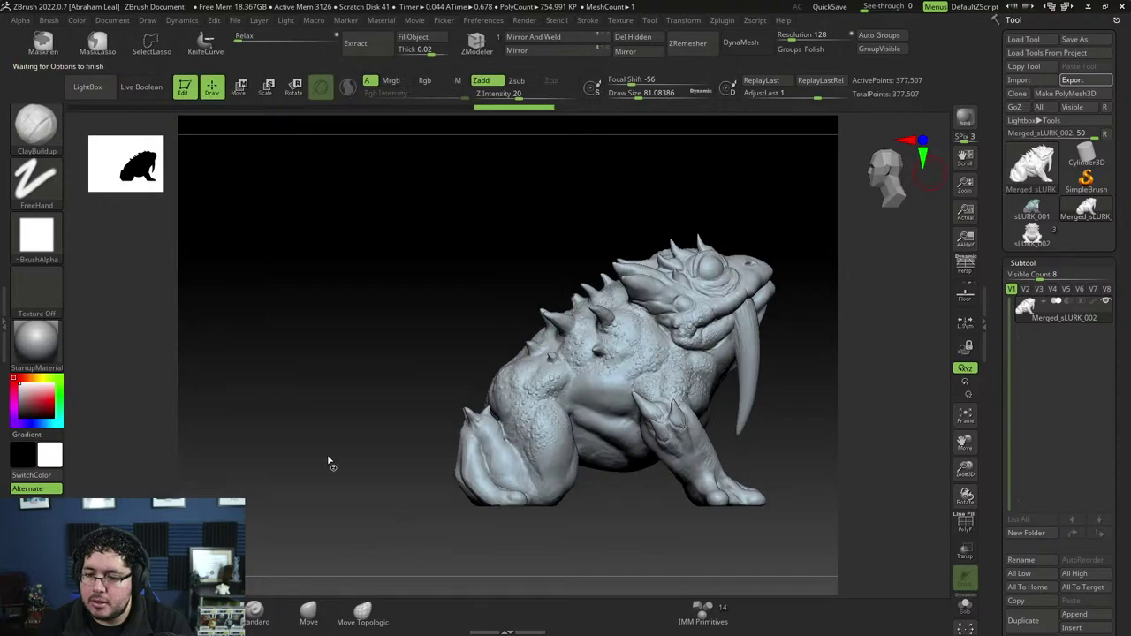
{"action": "key", "text": "super"}
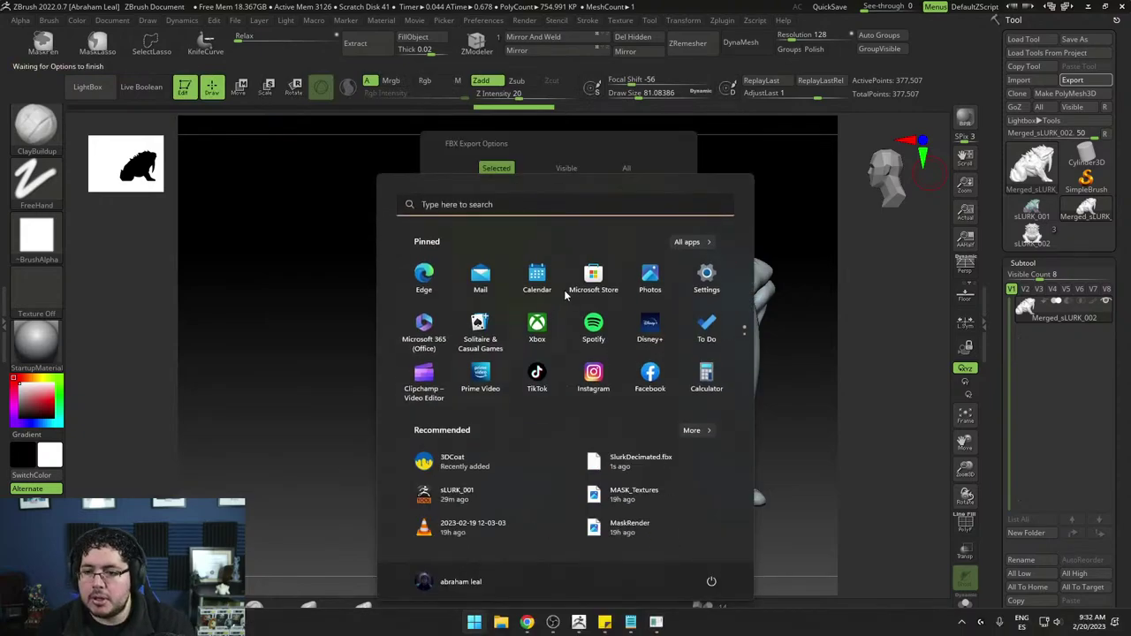
{"action": "left_click", "coordinate": [593, 148]}
{"action": "left_click", "coordinate": [521, 456]}
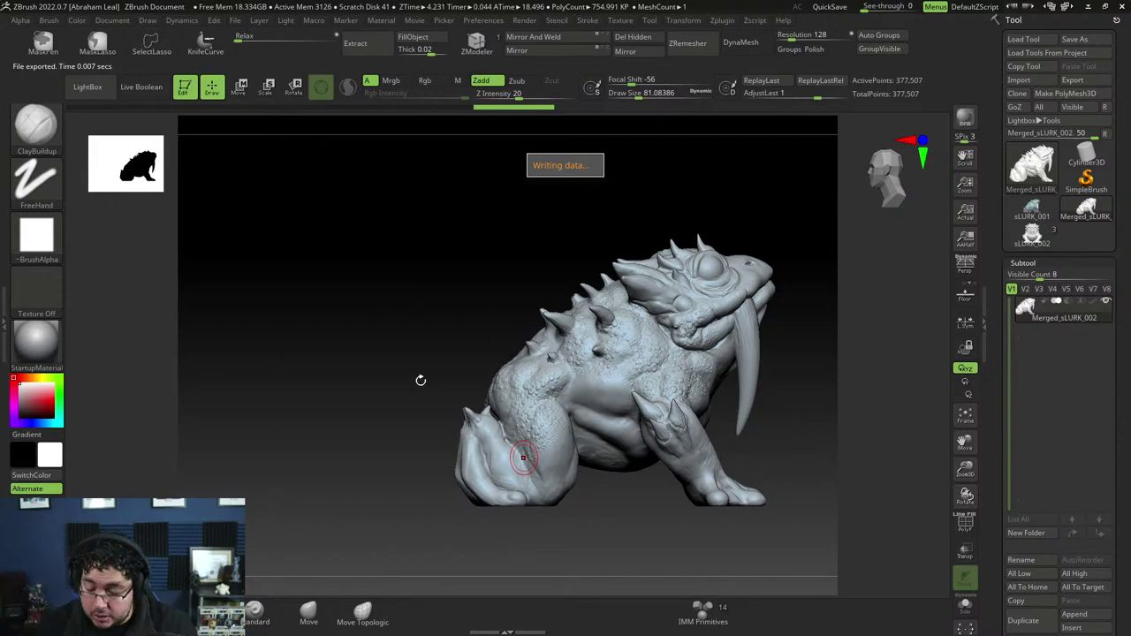
Step: Launch Blender 3.4 from the Start search and dismiss the splash screen
{"action": "key", "text": "super"}
{"action": "type", "text": "blender 3.4"}
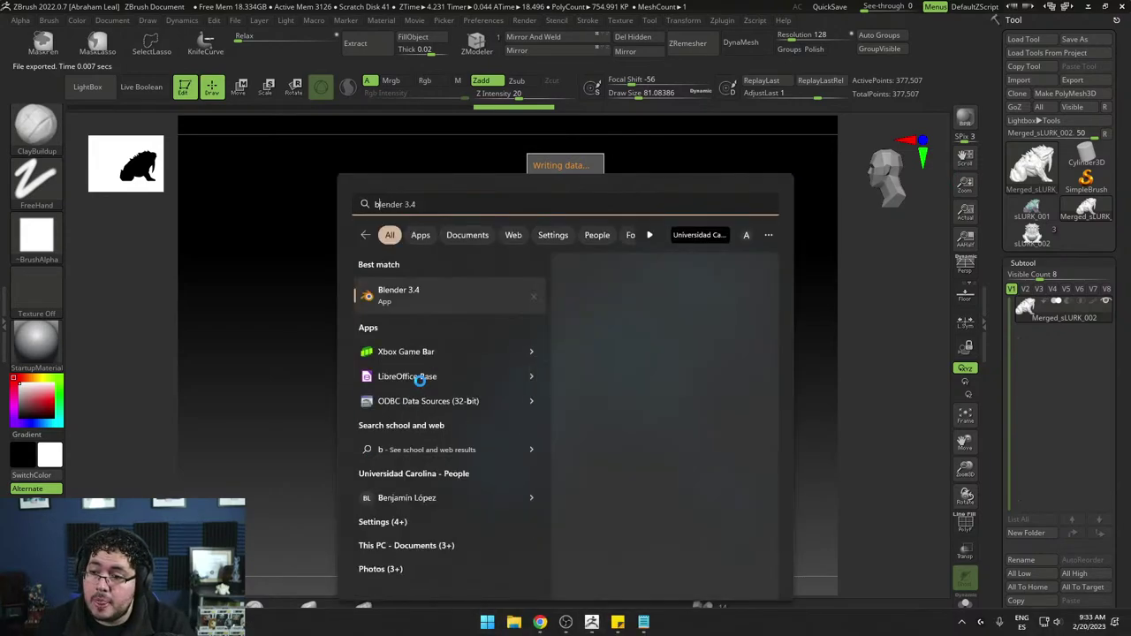
{"action": "key", "text": "Return"}
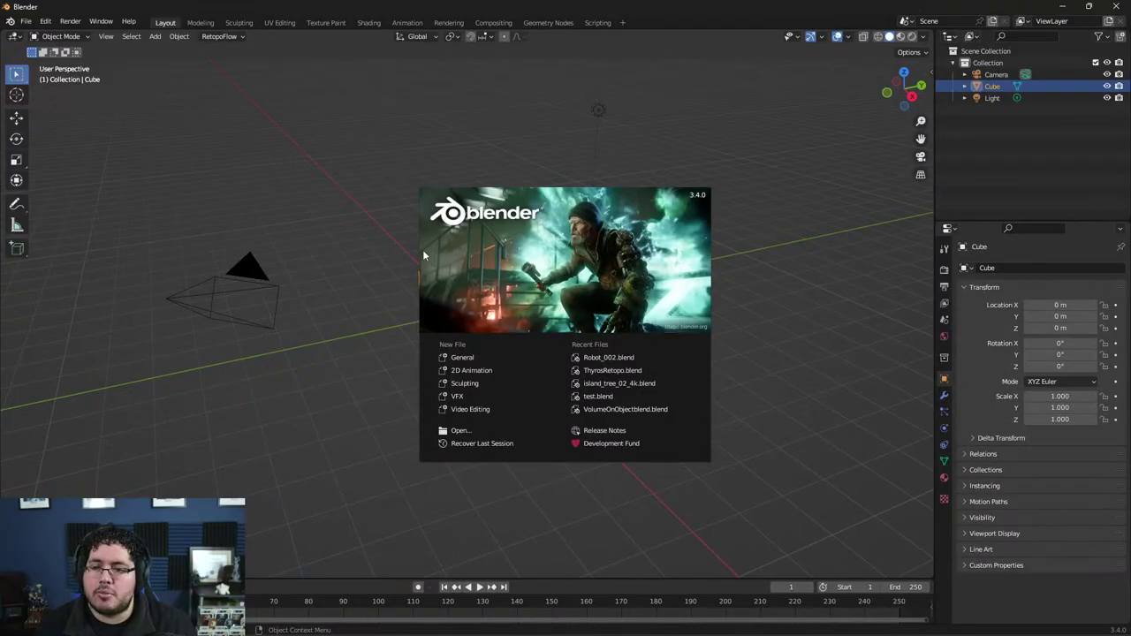
{"action": "left_click", "coordinate": [412, 232]}
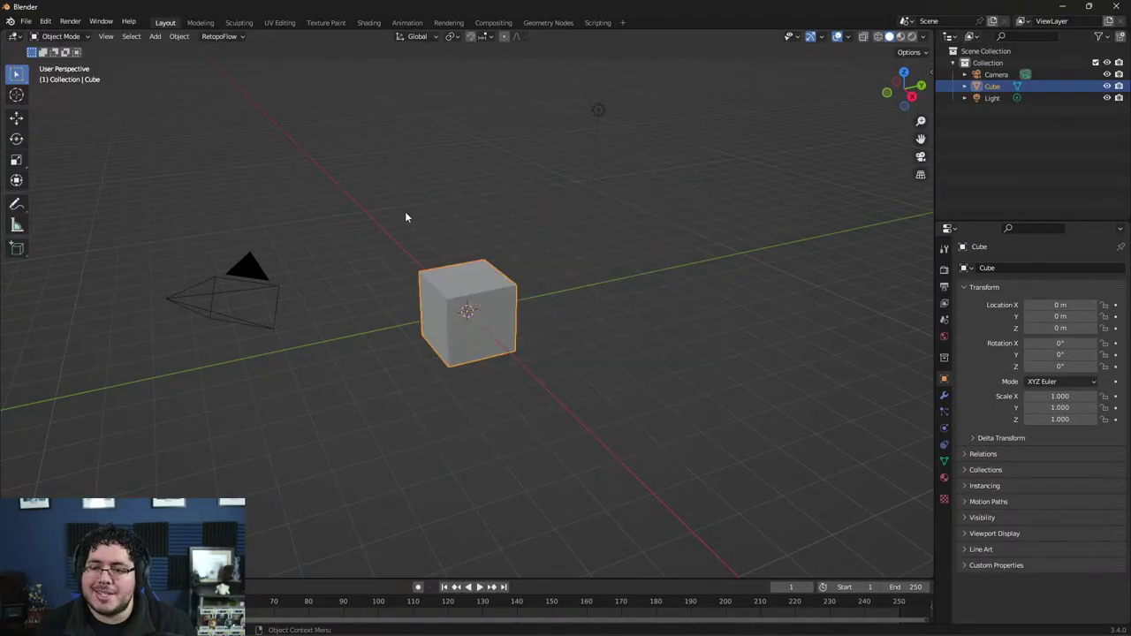
Step: Select and delete the default cube, leaving only the camera and light
{"action": "scroll", "coordinate": [542, 294], "scroll_direction": "down", "scroll_amount": 4}
{"action": "left_click", "coordinate": [640, 307]}
{"action": "scroll", "coordinate": [547, 318], "scroll_direction": "up", "scroll_amount": 6}
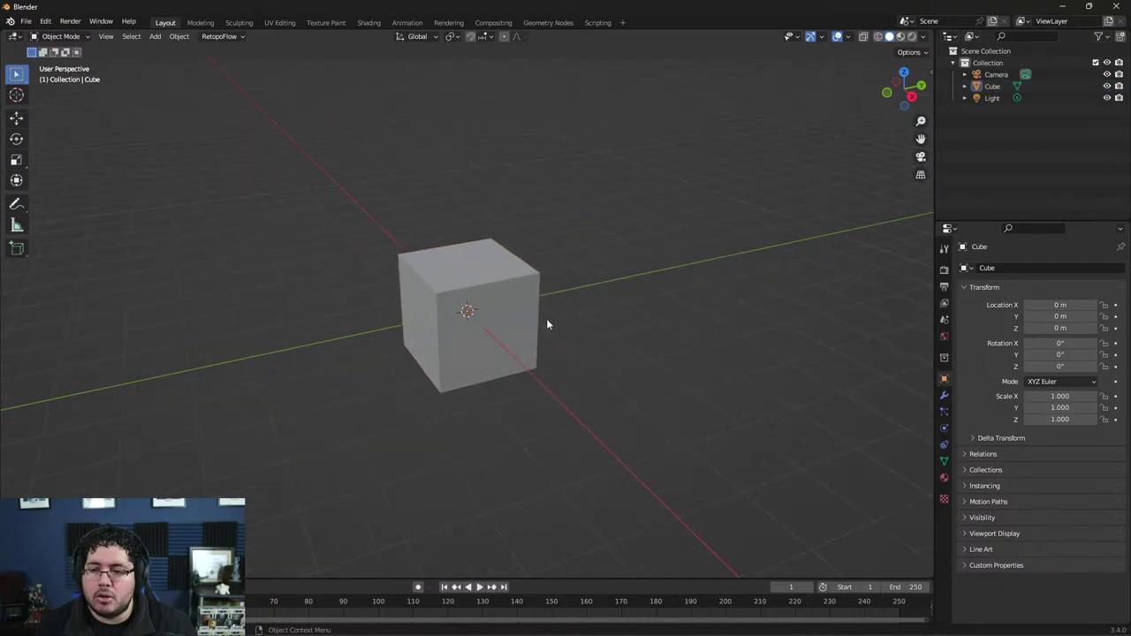
{"action": "left_click", "coordinate": [500, 295]}
{"action": "middle_click_drag", "start_coordinate": [555, 304], "coordinate": [583, 292]}
{"action": "key", "text": "Delete"}
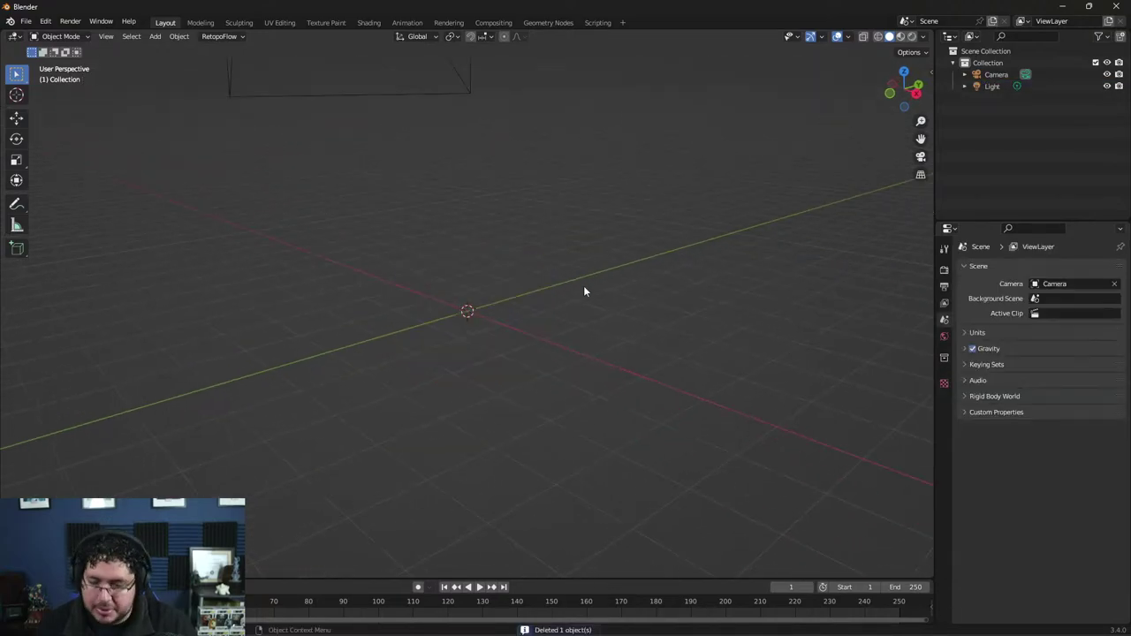
{"action": "left_click", "coordinate": [27, 21]}
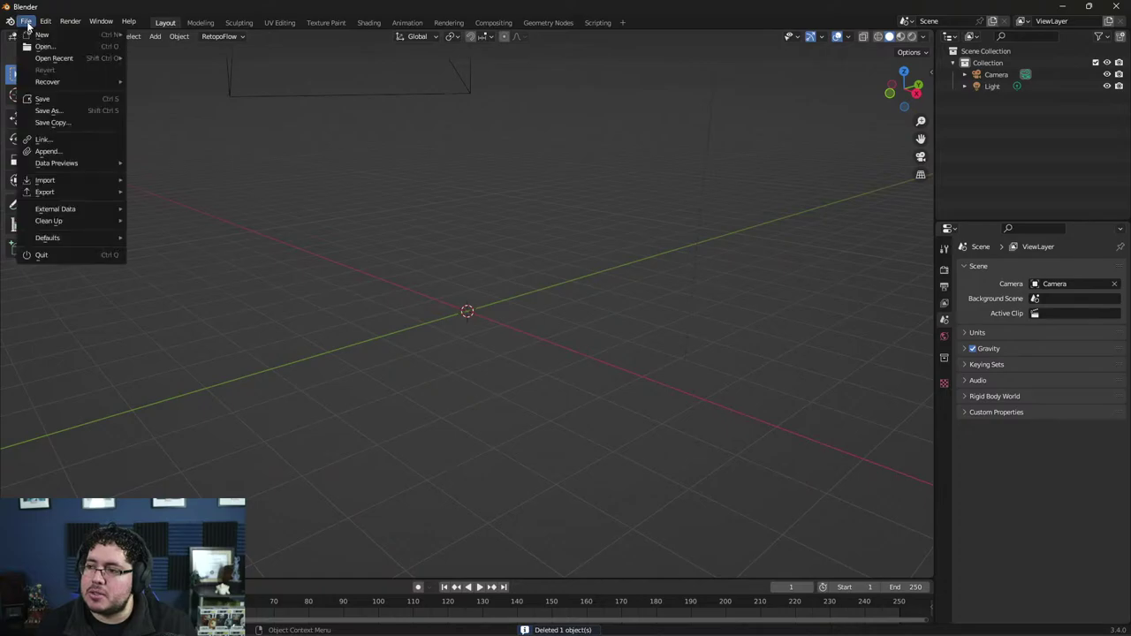
{"action": "mouse_move", "coordinate": [45, 181]}
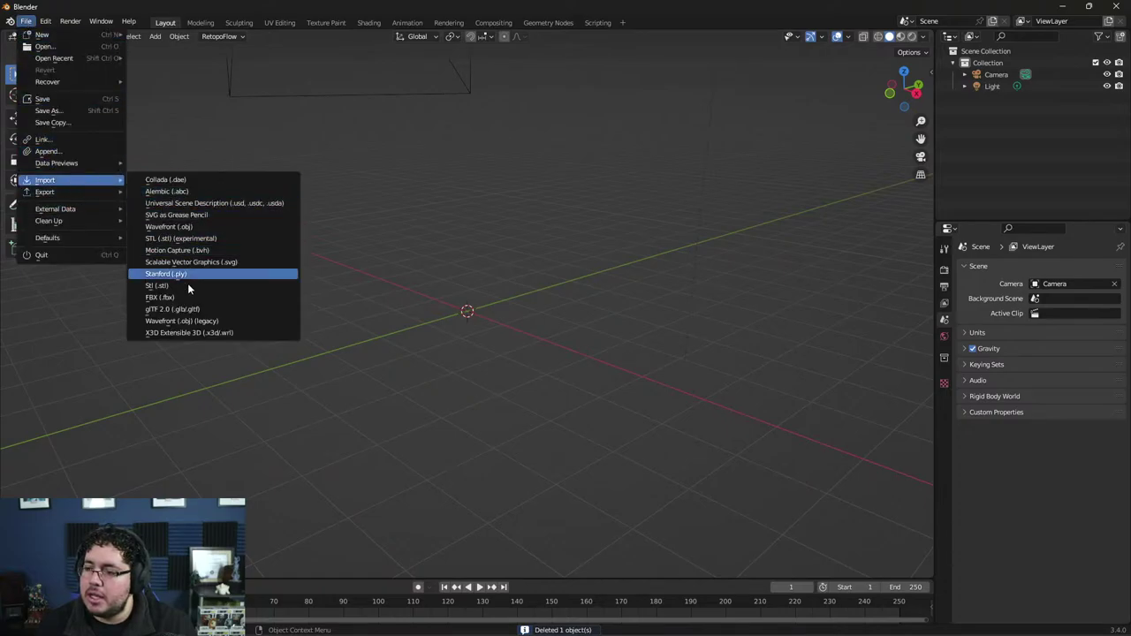
Step: Import the toad FBX from 2023\NT_LIVE\assets\sLURK via File > Import > FBX
{"action": "left_click", "coordinate": [190, 301]}
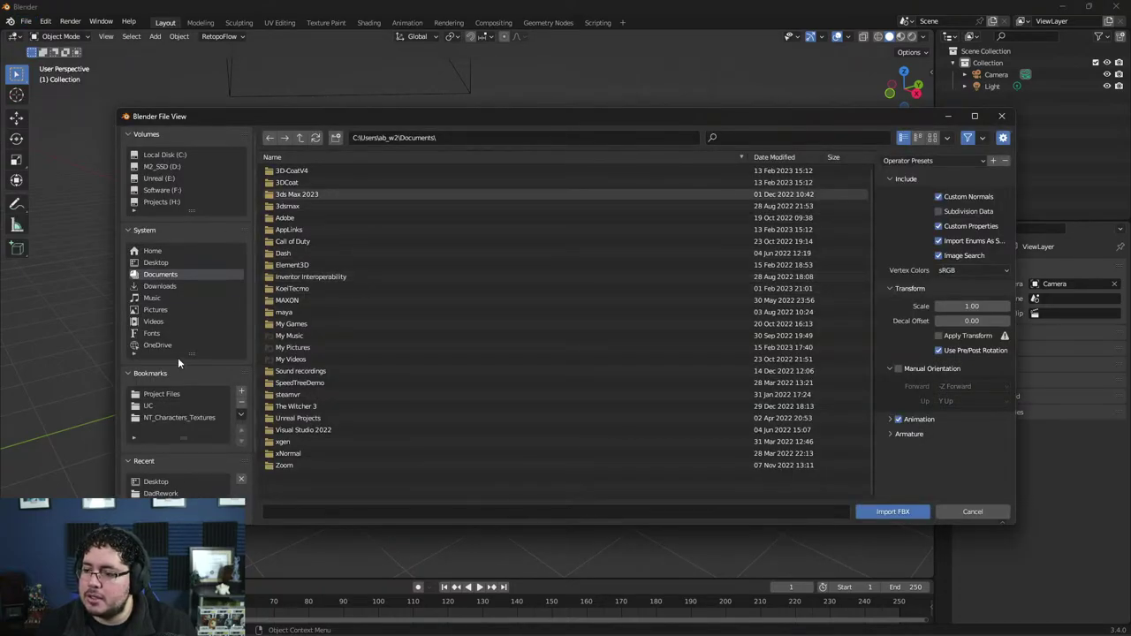
{"action": "left_click", "coordinate": [170, 417]}
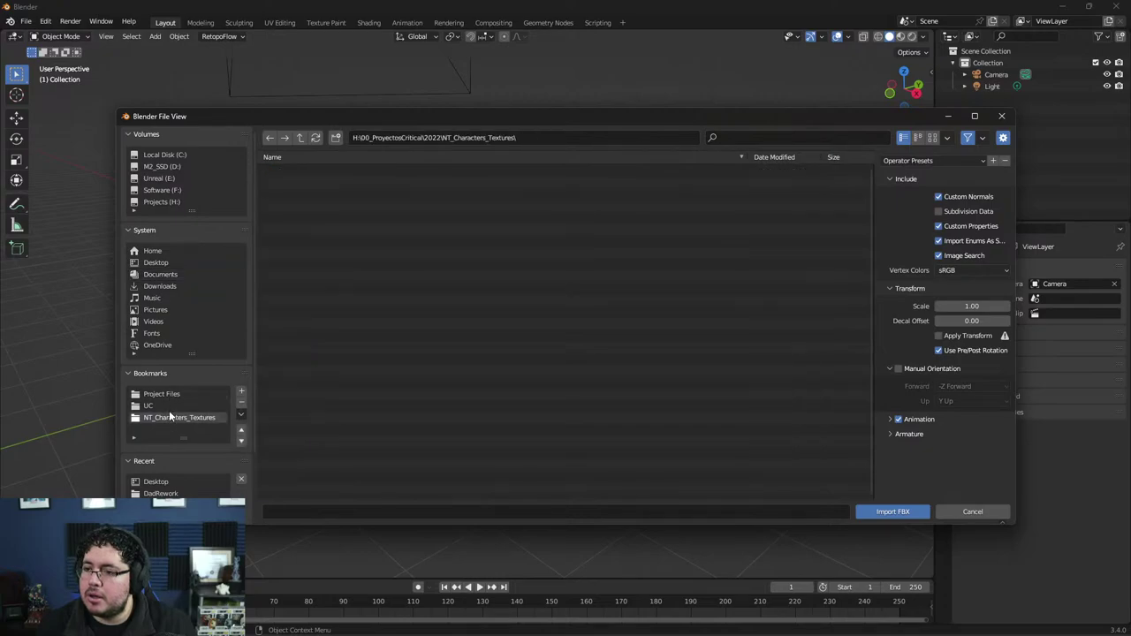
{"action": "left_click", "coordinate": [301, 139]}
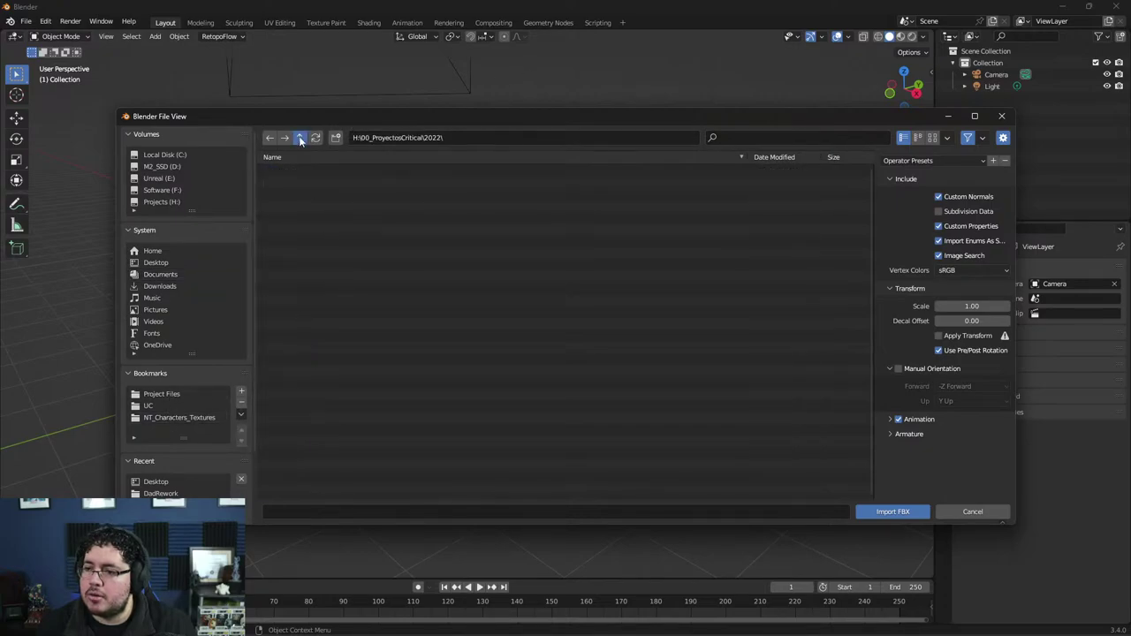
{"action": "double_click", "coordinate": [287, 206]}
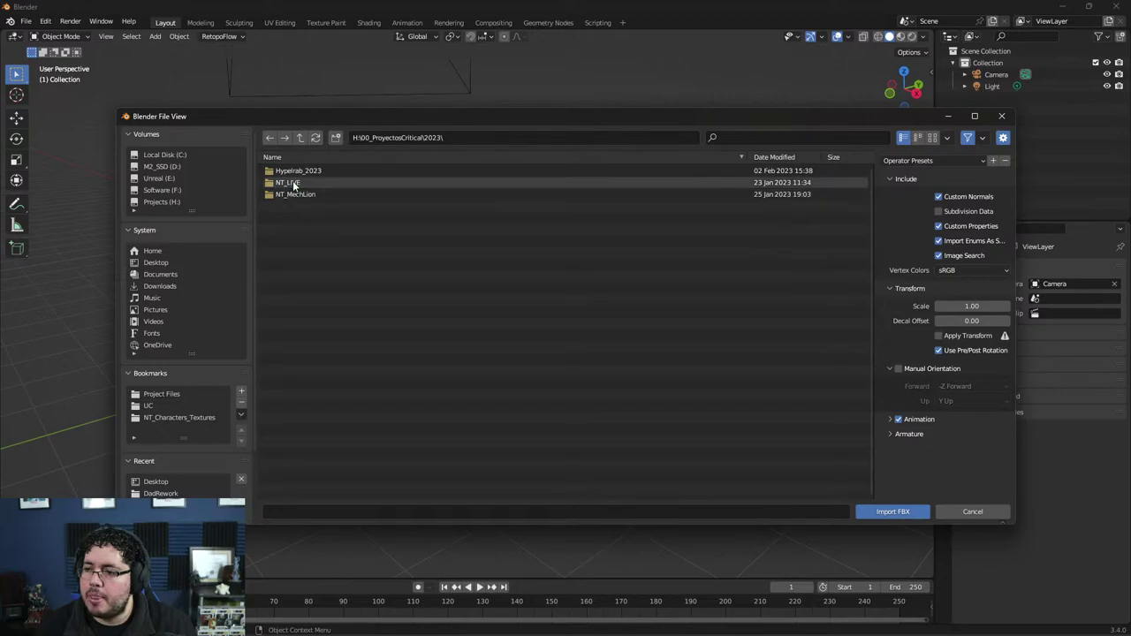
{"action": "double_click", "coordinate": [288, 182]}
{"action": "double_click", "coordinate": [297, 171]}
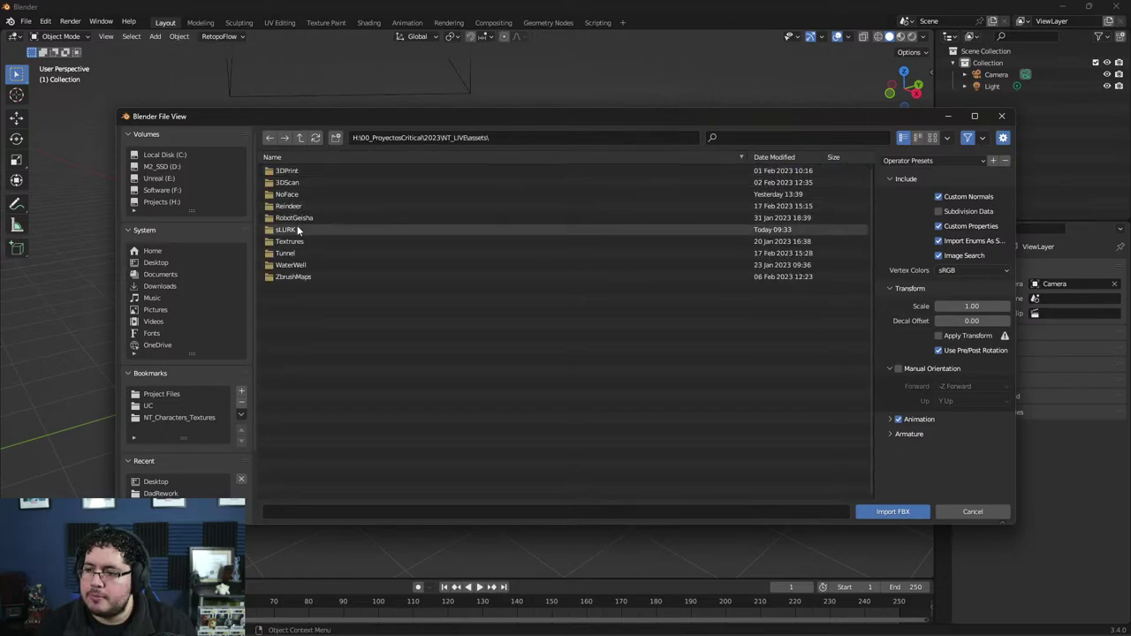
{"action": "double_click", "coordinate": [299, 229]}
{"action": "double_click", "coordinate": [308, 206]}
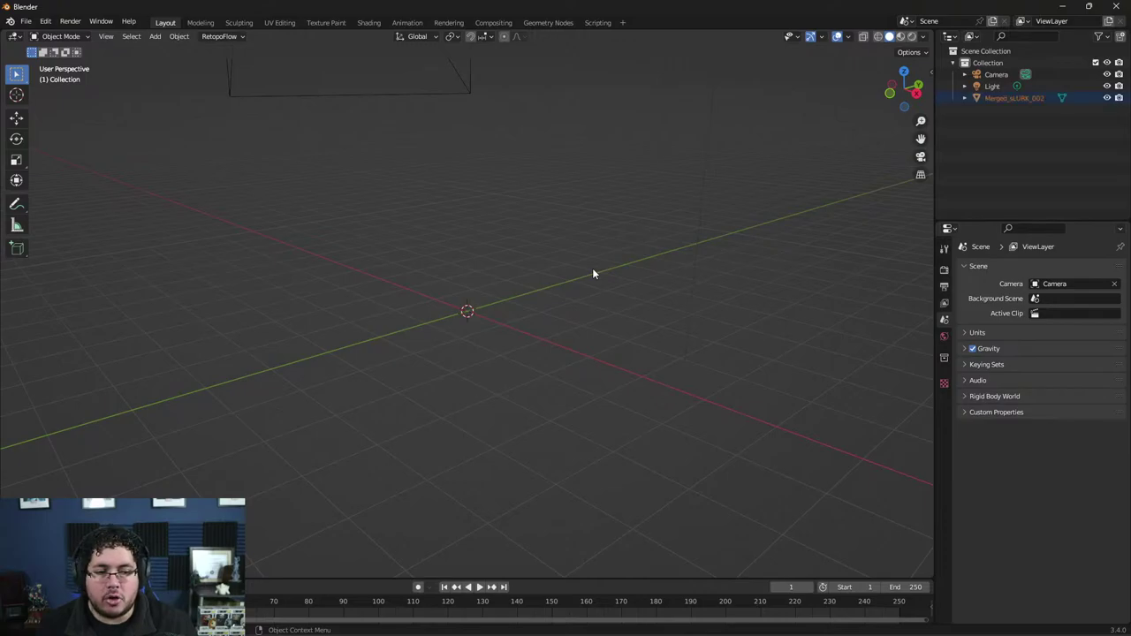
{"action": "scroll", "coordinate": [539, 287], "scroll_direction": "down", "scroll_amount": 5}
{"action": "scroll", "coordinate": [517, 305], "scroll_direction": "down", "scroll_amount": 4}
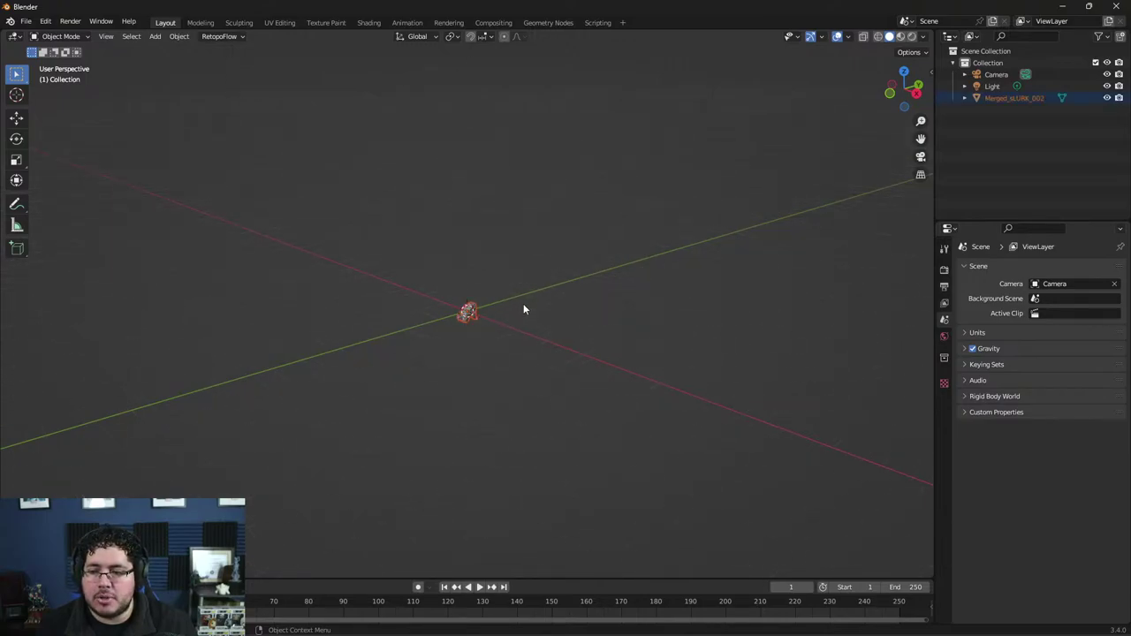
{"action": "scroll", "coordinate": [523, 308], "scroll_direction": "up", "scroll_amount": 8}
{"action": "scroll", "coordinate": [659, 307], "scroll_direction": "down", "scroll_amount": 3}
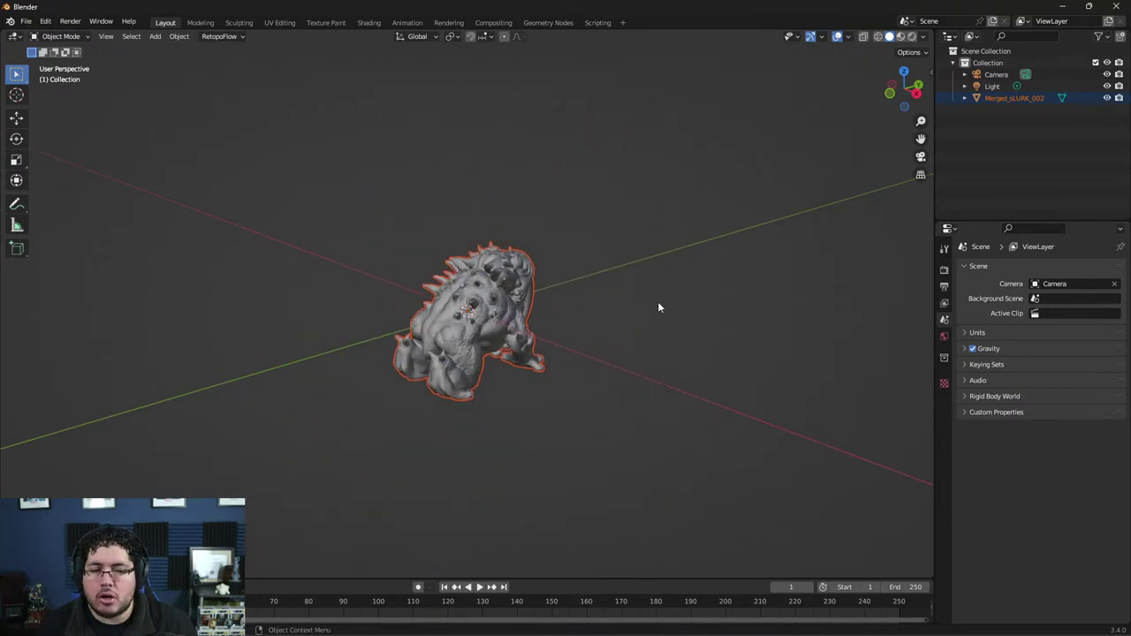
{"action": "scroll", "coordinate": [655, 303], "scroll_direction": "down", "scroll_amount": 2}
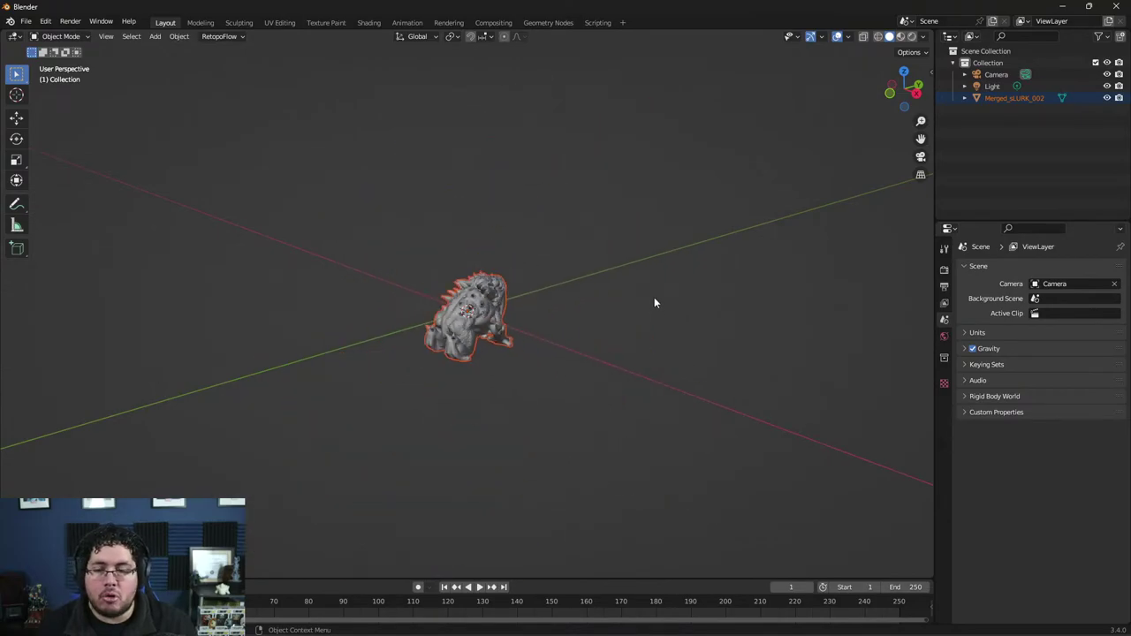
{"action": "scroll", "coordinate": [654, 303], "scroll_direction": "up", "scroll_amount": 3}
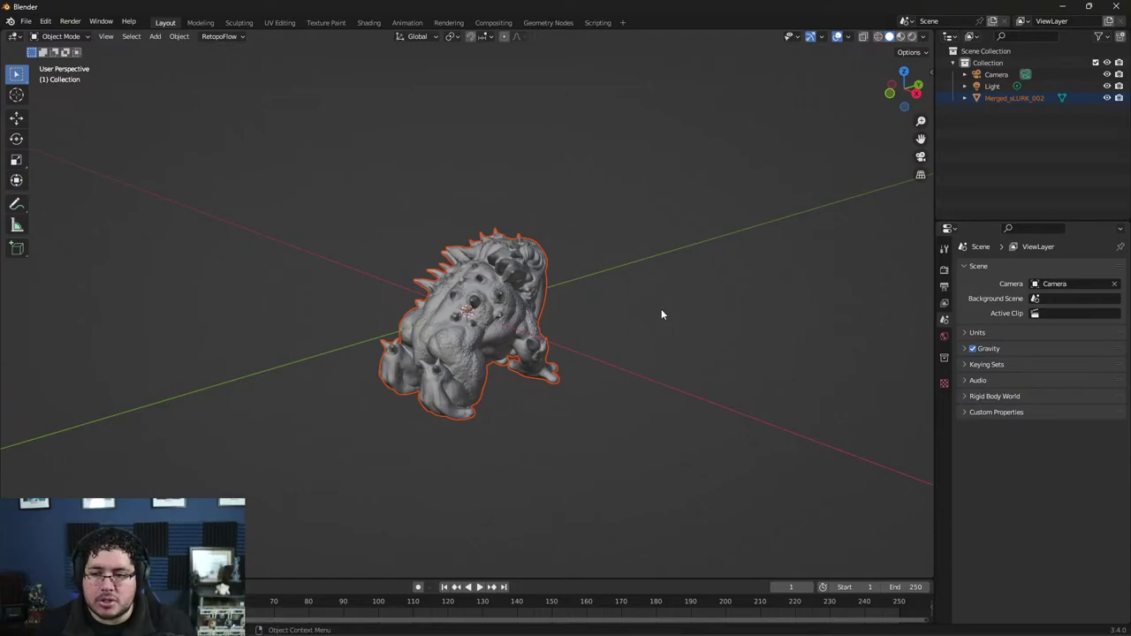
{"action": "mouse_move", "coordinate": [661, 314]}
{"action": "middle_mouse_down"}
{"action": "mouse_move", "coordinate": [651, 344]}
{"action": "mouse_move", "coordinate": [555, 302]}
{"action": "middle_mouse_up"}
{"action": "left_click", "coordinate": [578, 319]}
{"action": "scroll", "coordinate": [558, 342], "scroll_direction": "down", "scroll_amount": 5}
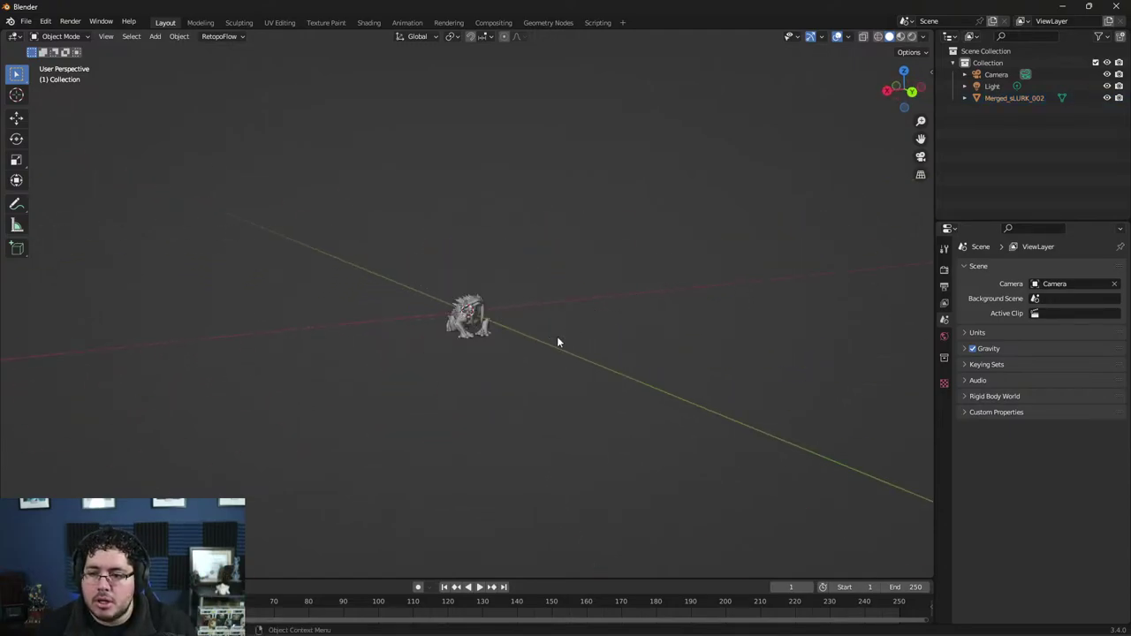
{"action": "scroll", "coordinate": [557, 342], "scroll_direction": "up", "scroll_amount": 8}
{"action": "mouse_move", "coordinate": [564, 351]}
{"action": "middle_mouse_down"}
{"action": "mouse_move", "coordinate": [693, 343]}
{"action": "mouse_move", "coordinate": [854, 360]}
{"action": "mouse_move", "coordinate": [719, 412]}
{"action": "mouse_move", "coordinate": [601, 387]}
{"action": "mouse_move", "coordinate": [628, 285]}
{"action": "mouse_move", "coordinate": [331, 308]}
{"action": "mouse_move", "coordinate": [294, 322]}
{"action": "mouse_move", "coordinate": [494, 334]}
{"action": "mouse_move", "coordinate": [611, 325]}
{"action": "mouse_move", "coordinate": [645, 337]}
{"action": "middle_mouse_up"}
{"action": "scroll", "coordinate": [720, 412], "scroll_direction": "down", "scroll_amount": 4}
{"action": "scroll", "coordinate": [494, 334], "scroll_direction": "down", "scroll_amount": 3}
{"action": "scroll", "coordinate": [548, 339], "scroll_direction": "down", "scroll_amount": 2}
{"action": "scroll", "coordinate": [548, 336], "scroll_direction": "up", "scroll_amount": 1}
{"action": "scroll", "coordinate": [545, 329], "scroll_direction": "up", "scroll_amount": 3}
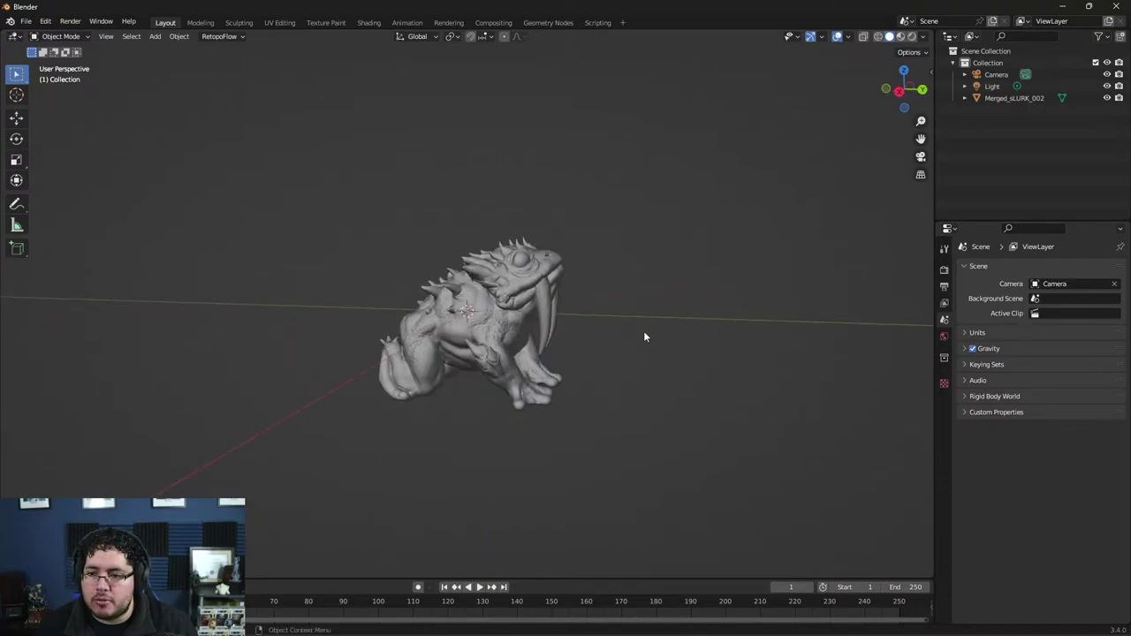
{"action": "scroll", "coordinate": [644, 337], "scroll_direction": "up", "scroll_amount": 3}
{"action": "scroll", "coordinate": [665, 381], "scroll_direction": "up", "scroll_amount": 1}
{"action": "mouse_move", "coordinate": [726, 397]}
{"action": "middle_mouse_down"}
{"action": "mouse_move", "coordinate": [748, 356]}
{"action": "mouse_move", "coordinate": [733, 253]}
{"action": "mouse_move", "coordinate": [763, 379]}
{"action": "mouse_move", "coordinate": [561, 409]}
{"action": "mouse_move", "coordinate": [548, 357]}
{"action": "middle_mouse_up"}
{"action": "scroll", "coordinate": [763, 362], "scroll_direction": "down", "scroll_amount": 5}
{"action": "scroll", "coordinate": [548, 357], "scroll_direction": "up", "scroll_amount": 4}
{"action": "scroll", "coordinate": [607, 350], "scroll_direction": "down", "scroll_amount": 4}
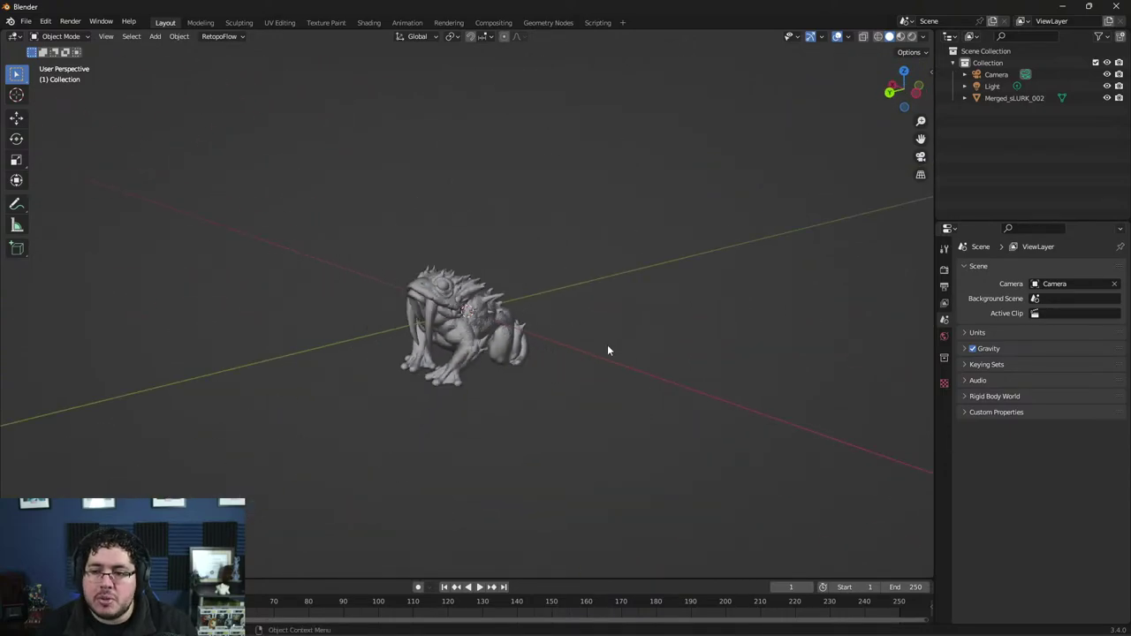
{"action": "scroll", "coordinate": [607, 350], "scroll_direction": "down", "scroll_amount": 2}
{"action": "scroll", "coordinate": [607, 351], "scroll_direction": "up", "scroll_amount": 3}
{"action": "scroll", "coordinate": [608, 350], "scroll_direction": "down", "scroll_amount": 1}
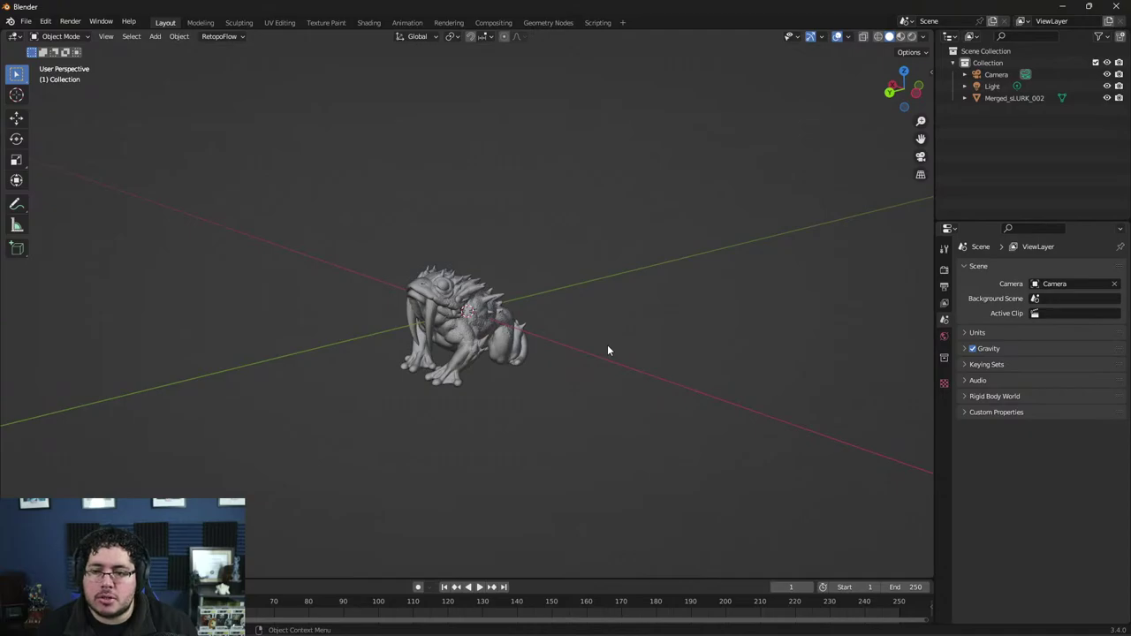
{"action": "scroll", "coordinate": [607, 350], "scroll_direction": "down", "scroll_amount": 2}
{"action": "scroll", "coordinate": [607, 351], "scroll_direction": "down", "scroll_amount": 2}
{"action": "scroll", "coordinate": [608, 350], "scroll_direction": "up", "scroll_amount": 2}
{"action": "scroll", "coordinate": [607, 350], "scroll_direction": "down", "scroll_amount": 2}
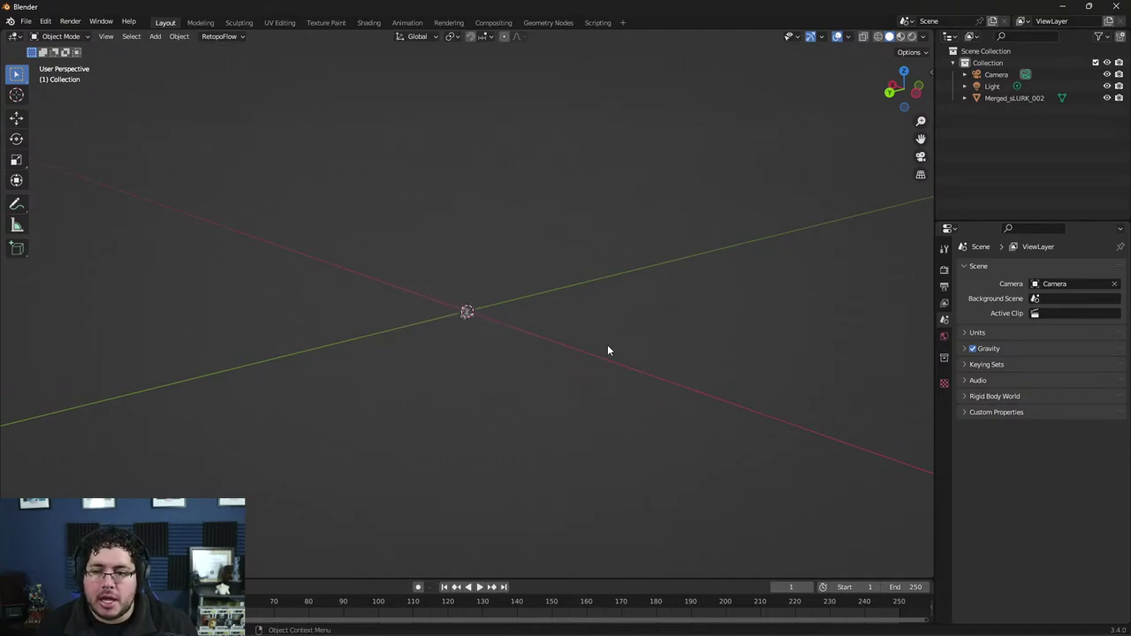
{"action": "scroll", "coordinate": [607, 350], "scroll_direction": "up", "scroll_amount": 3}
{"action": "scroll", "coordinate": [608, 350], "scroll_direction": "up", "scroll_amount": 2}
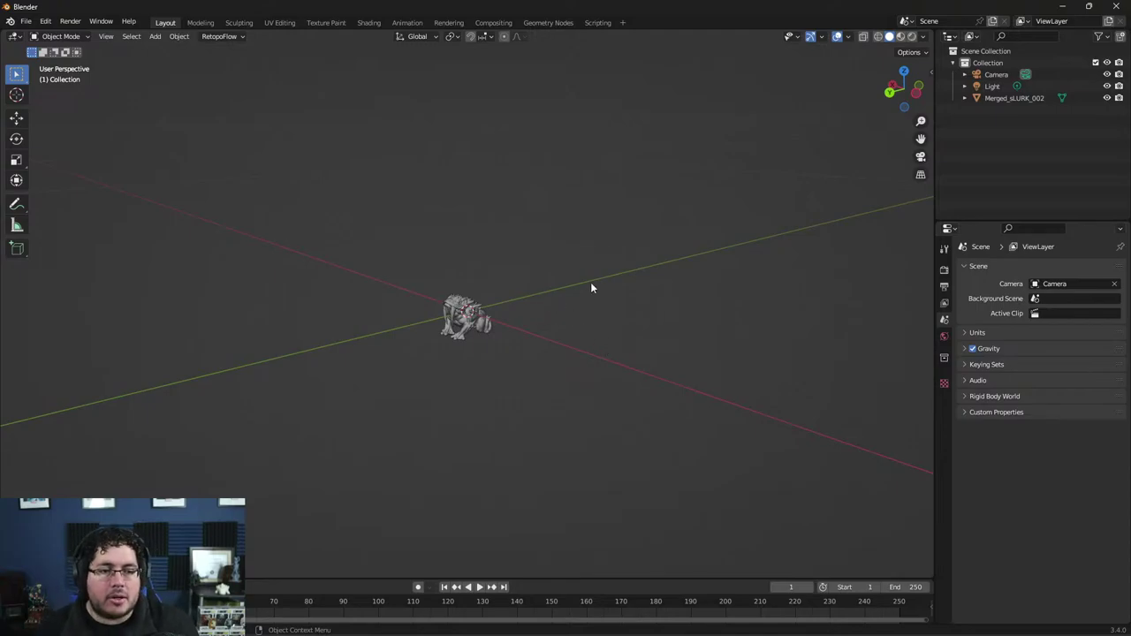
{"action": "mouse_move", "coordinate": [560, 326]}
{"action": "middle_mouse_down"}
{"action": "mouse_move", "coordinate": [568, 349]}
{"action": "mouse_move", "coordinate": [645, 319]}
{"action": "mouse_move", "coordinate": [847, 304]}
{"action": "middle_mouse_up"}
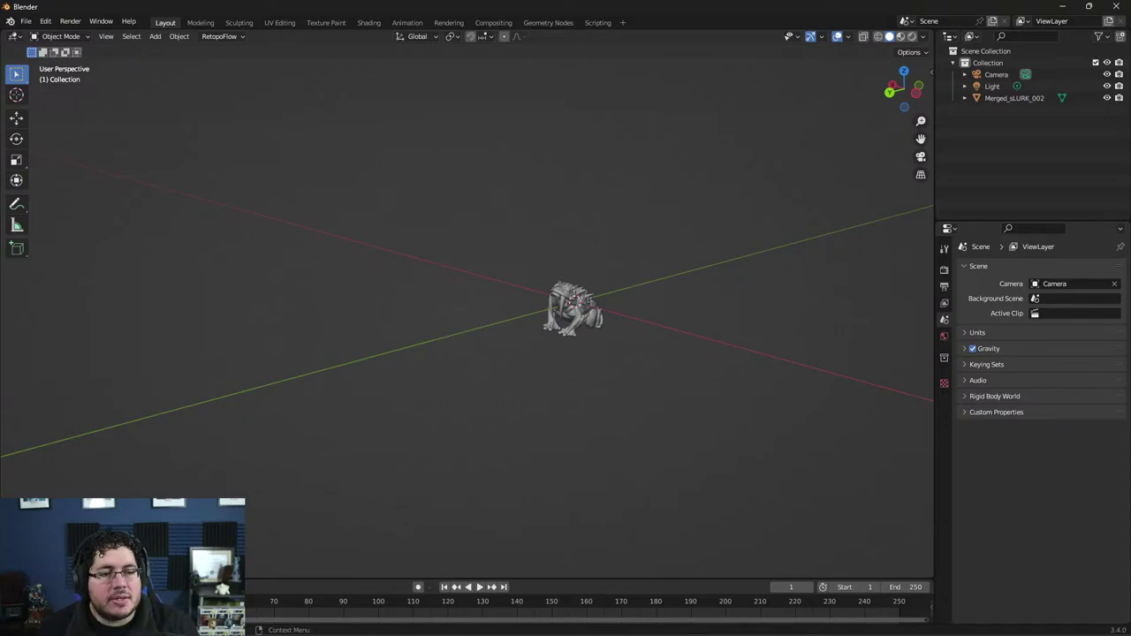
Step: Switch to Chrome and run a Google Images search for 'cute ctraeture 3d'
{"action": "key", "text": "alt+Tab"}
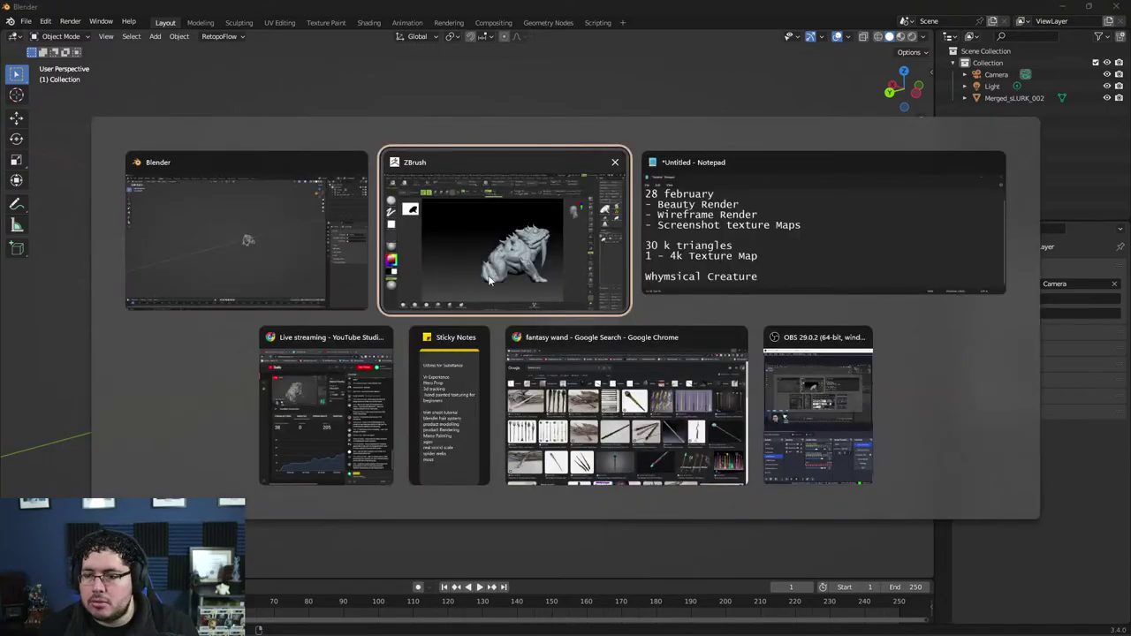
{"action": "key", "text": "Tab"}
{"action": "key", "text": "Tab"}
{"action": "key", "text": "Tab"}
{"action": "key", "text": "slash"}
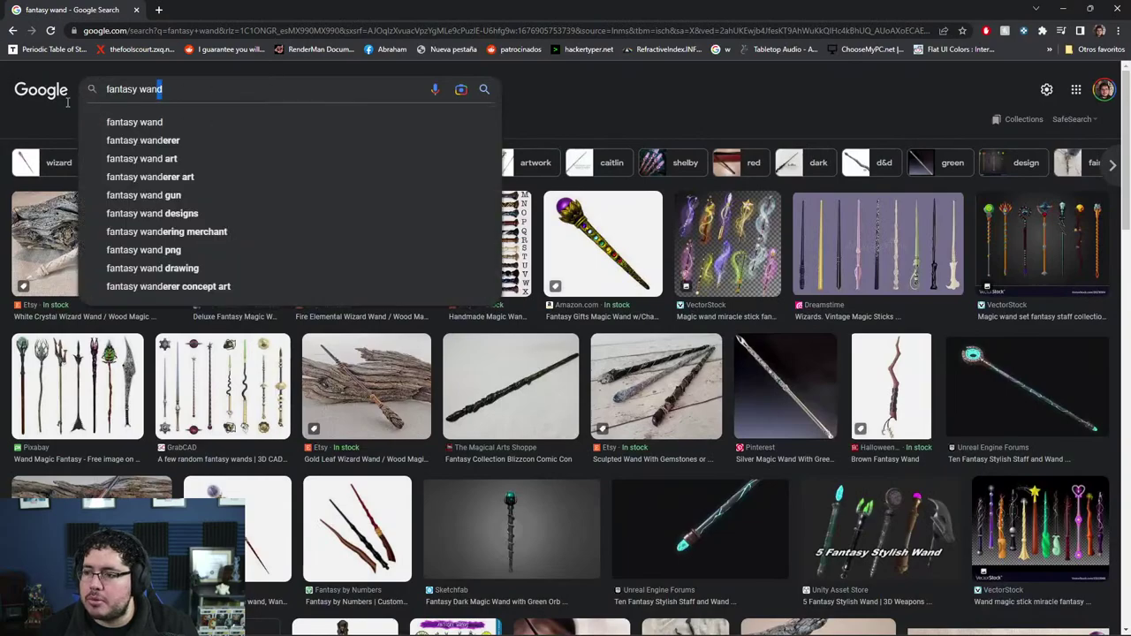
{"action": "type", "text": "cute ct"}
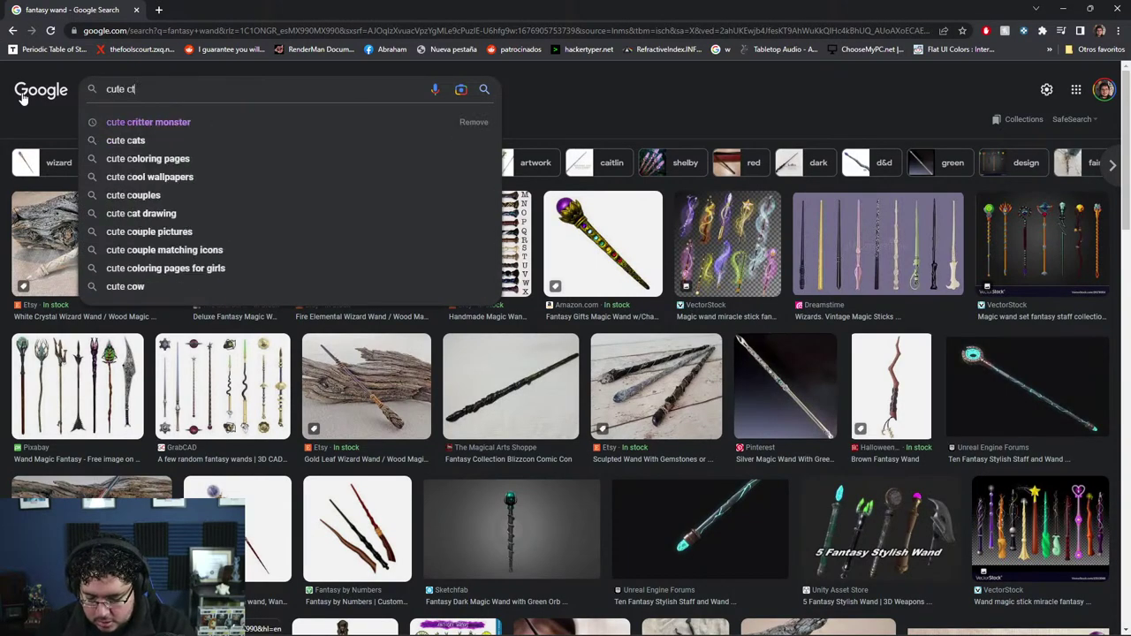
{"action": "type", "text": "raeture 3d"}
{"action": "key", "text": "Return"}
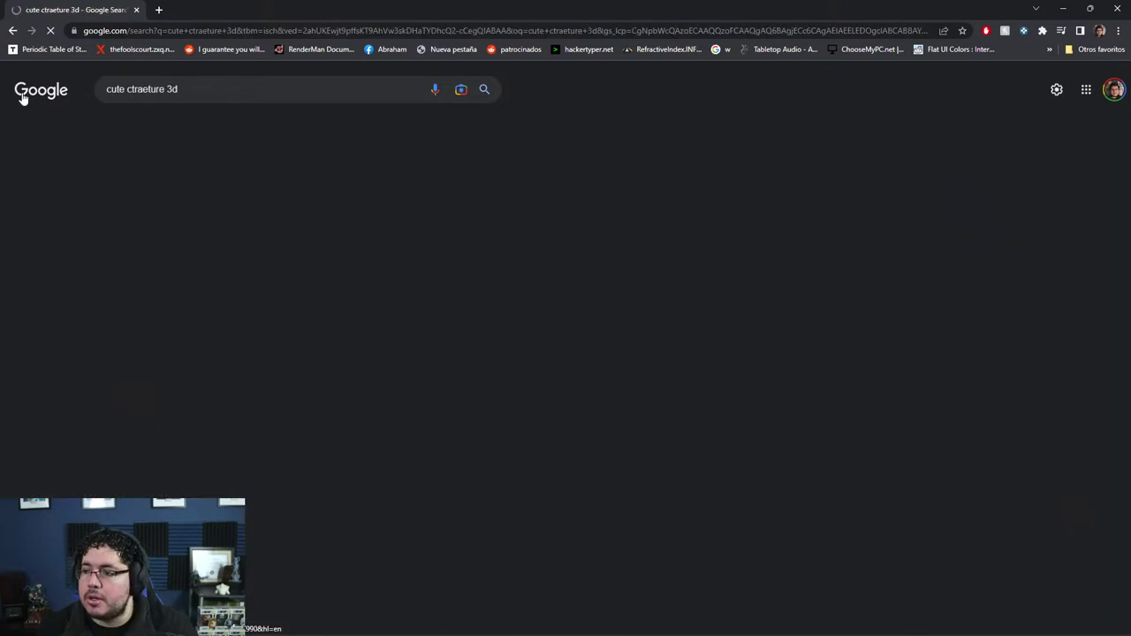
Step: Scroll the results and preview the ZBrush cute monster image
{"action": "scroll", "coordinate": [548, 415], "scroll_direction": "down", "scroll_amount": 2}
{"action": "scroll", "coordinate": [546, 438], "scroll_direction": "down", "scroll_amount": 2}
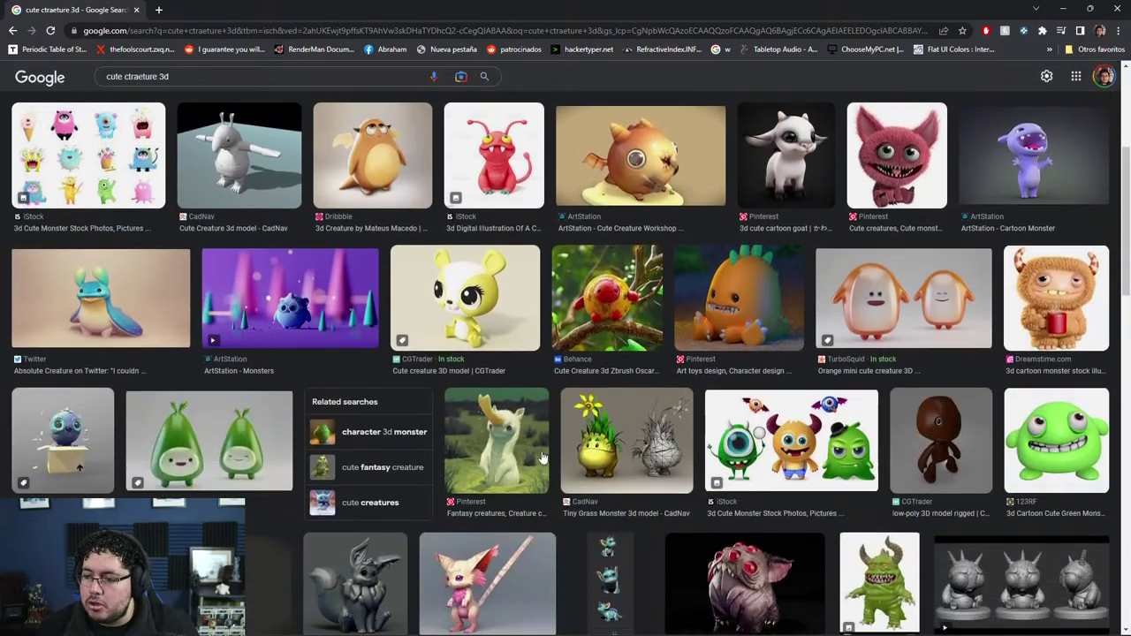
{"action": "scroll", "coordinate": [544, 457], "scroll_direction": "down", "scroll_amount": 1}
{"action": "scroll", "coordinate": [543, 457], "scroll_direction": "down", "scroll_amount": 2}
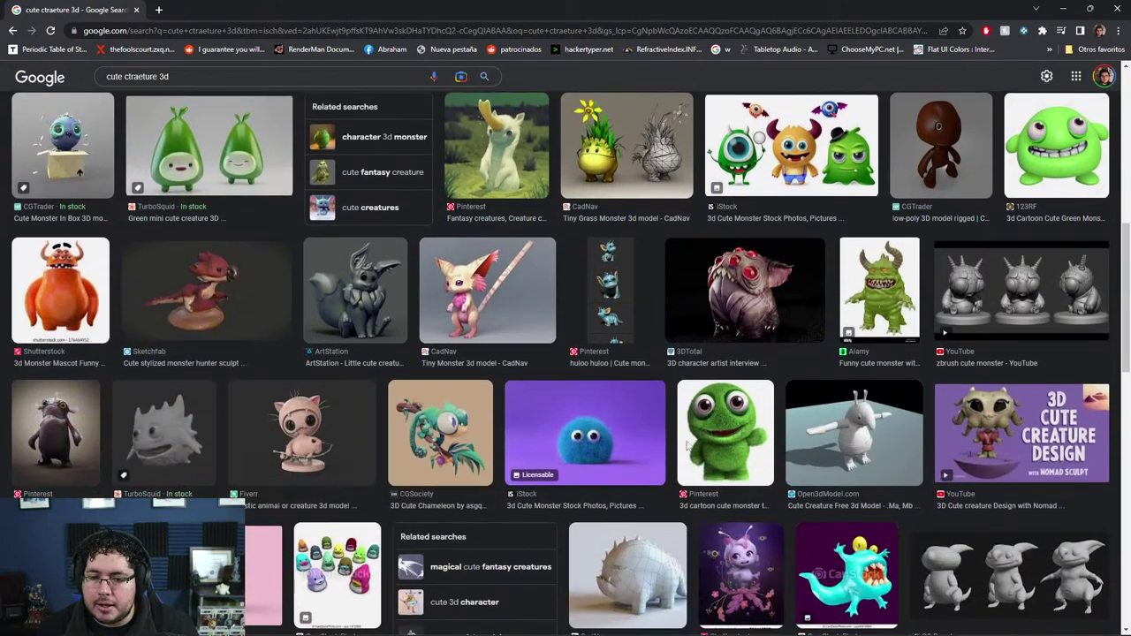
{"action": "left_click", "coordinate": [966, 332]}
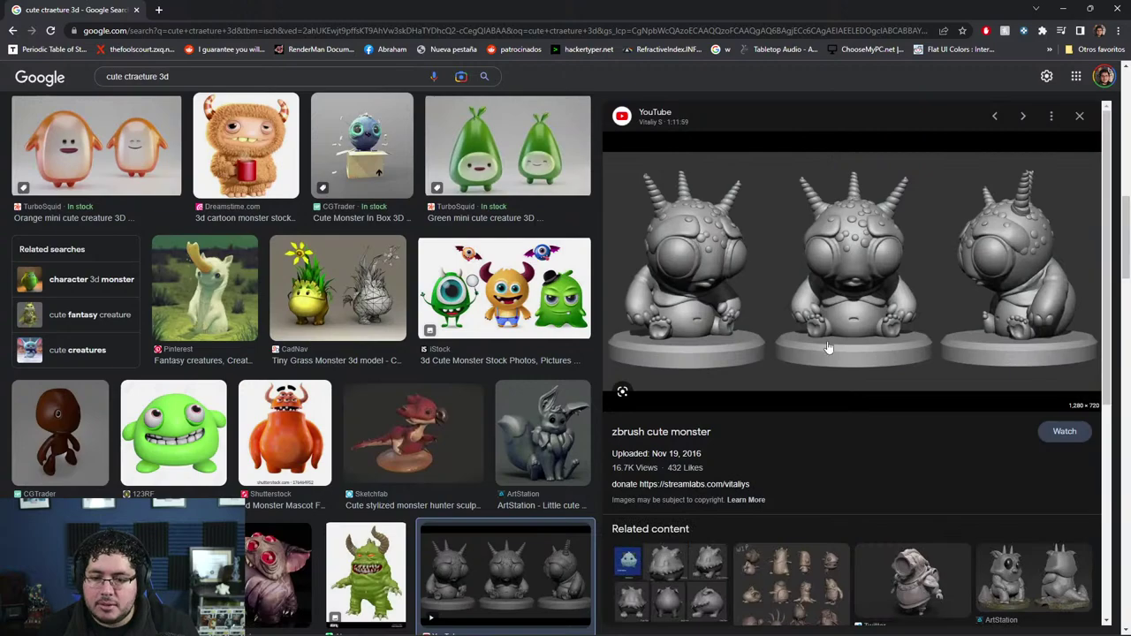
{"action": "scroll", "coordinate": [828, 347], "scroll_direction": "down", "scroll_amount": 2}
{"action": "scroll", "coordinate": [839, 461], "scroll_direction": "down", "scroll_amount": 2}
{"action": "scroll", "coordinate": [410, 420], "scroll_direction": "down", "scroll_amount": 3}
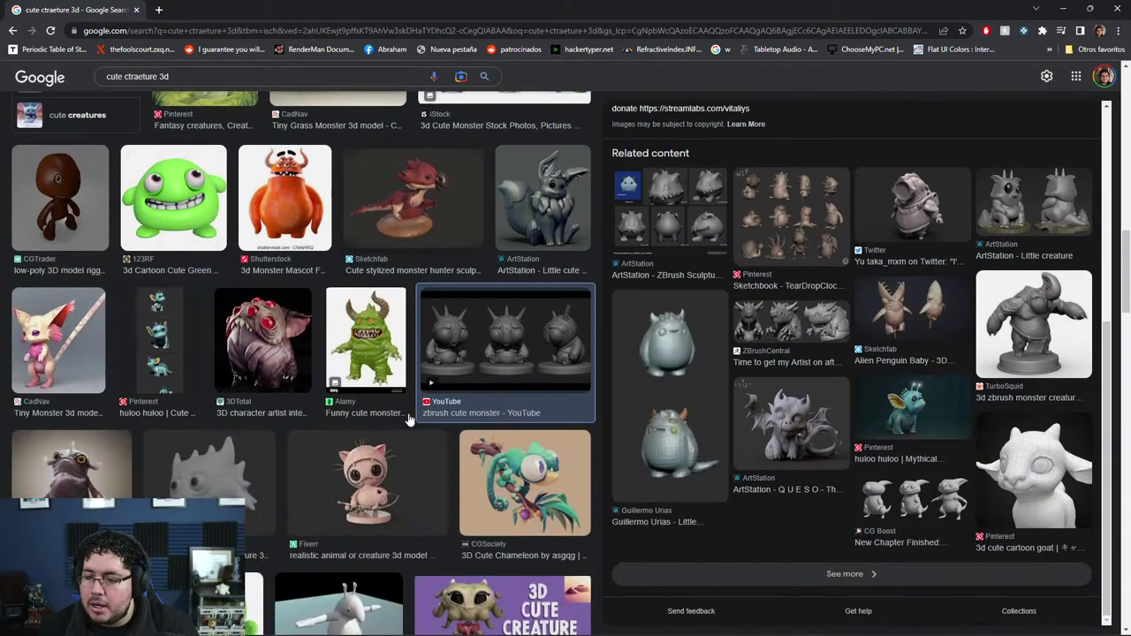
{"action": "scroll", "coordinate": [409, 420], "scroll_direction": "down", "scroll_amount": 3}
{"action": "scroll", "coordinate": [402, 423], "scroll_direction": "down", "scroll_amount": 4}
{"action": "scroll", "coordinate": [393, 426], "scroll_direction": "down", "scroll_amount": 2}
{"action": "scroll", "coordinate": [378, 431], "scroll_direction": "down", "scroll_amount": 3}
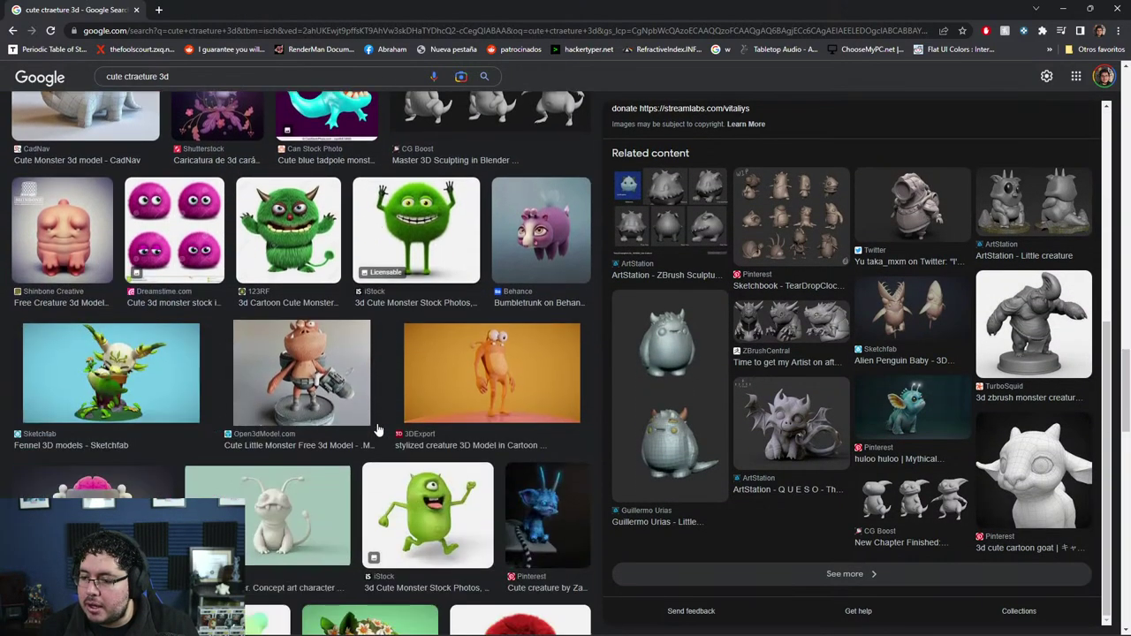
{"action": "scroll", "coordinate": [377, 430], "scroll_direction": "down", "scroll_amount": 3}
{"action": "scroll", "coordinate": [383, 336], "scroll_direction": "down", "scroll_amount": 3}
Step: Preview the daffodil creature, Grookey 3D print and Pokemon Evolution Diorama images, then close the preview
{"action": "left_click", "coordinate": [407, 163]}
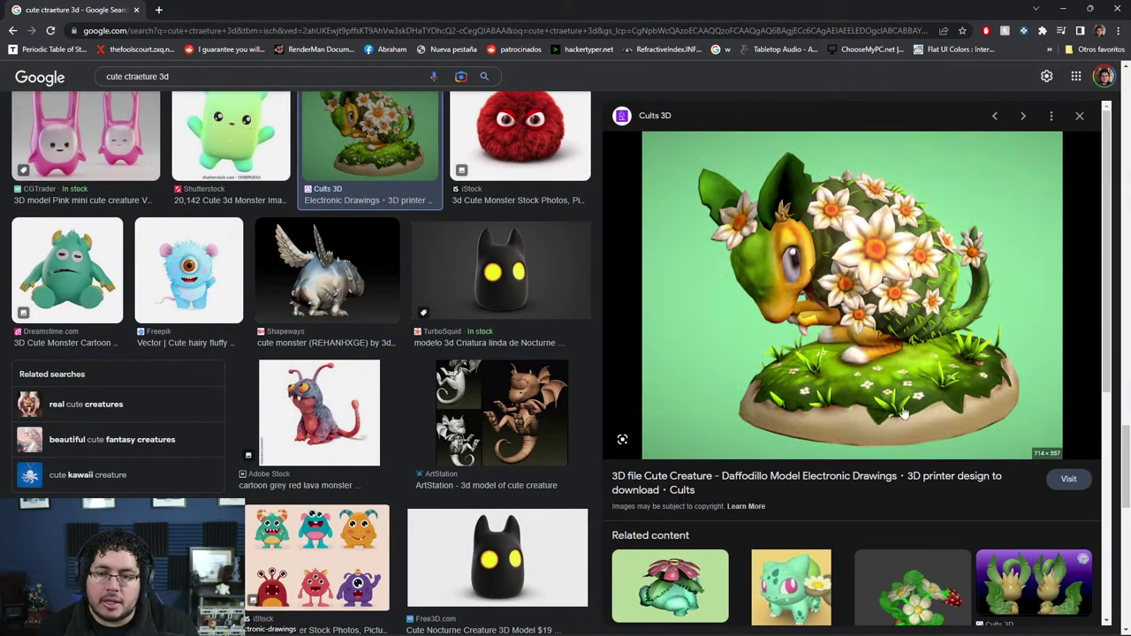
{"action": "scroll", "coordinate": [904, 386], "scroll_direction": "down", "scroll_amount": 2}
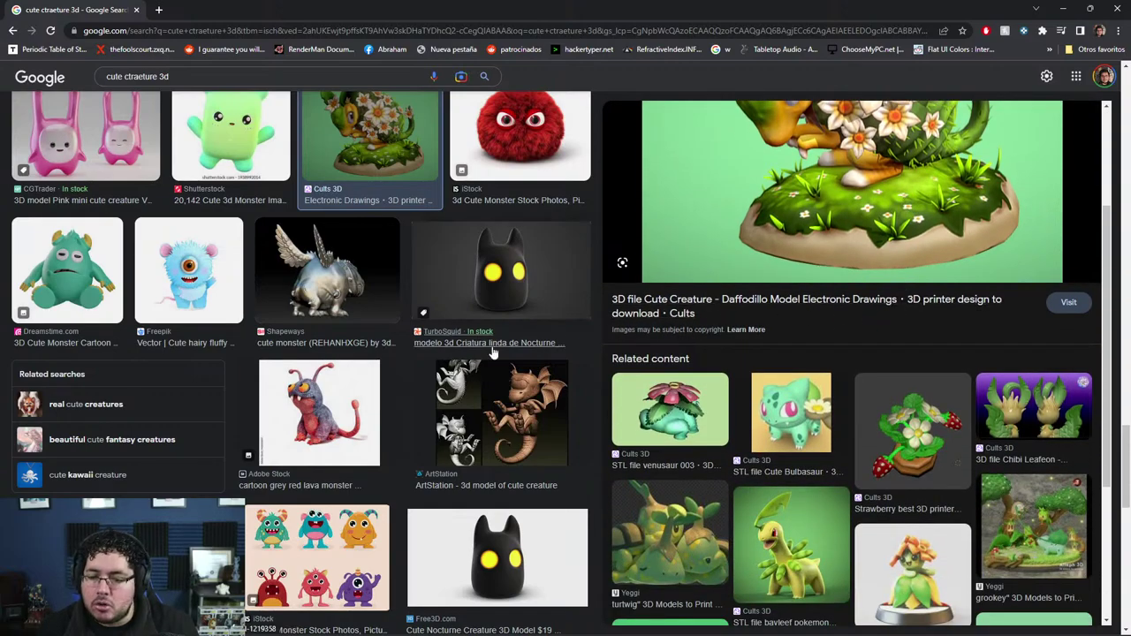
{"action": "scroll", "coordinate": [495, 354], "scroll_direction": "down", "scroll_amount": 2}
{"action": "left_click", "coordinate": [1062, 546]}
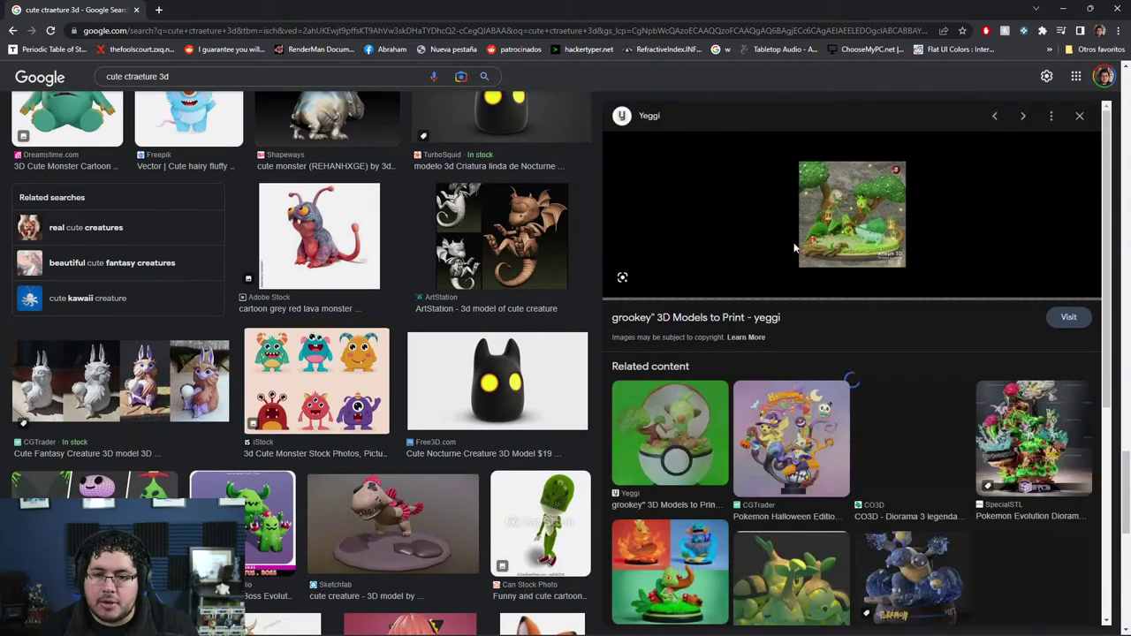
{"action": "left_click", "coordinate": [1034, 434]}
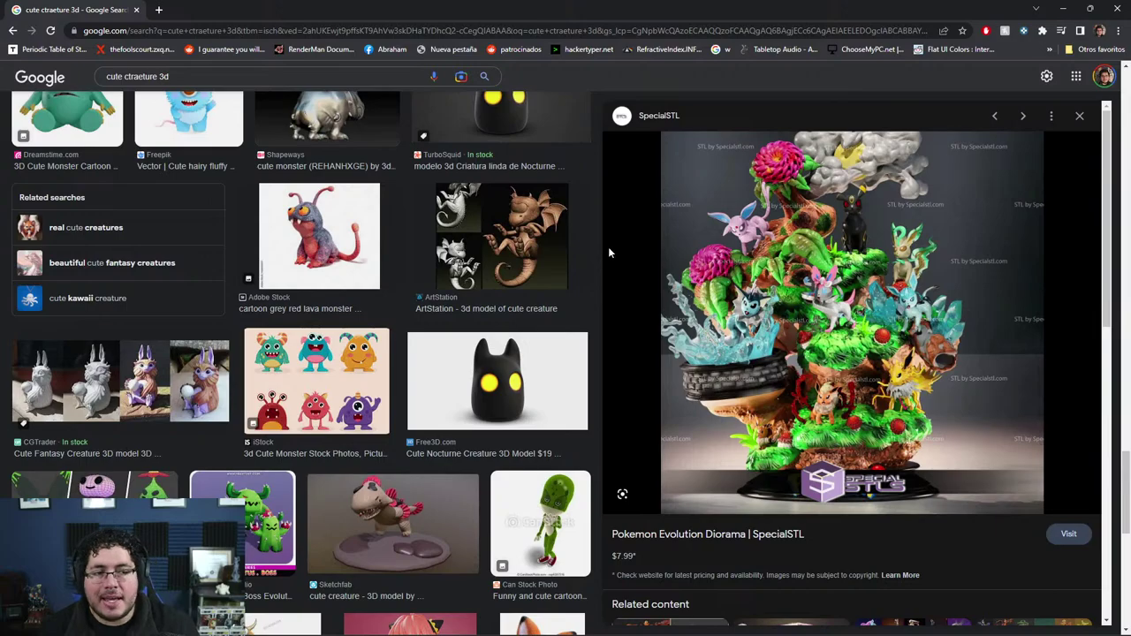
{"action": "left_click", "coordinate": [1080, 116]}
Step: Scroll further and preview the jungle creature and low poly creature design images
{"action": "scroll", "coordinate": [687, 287], "scroll_direction": "down", "scroll_amount": 3}
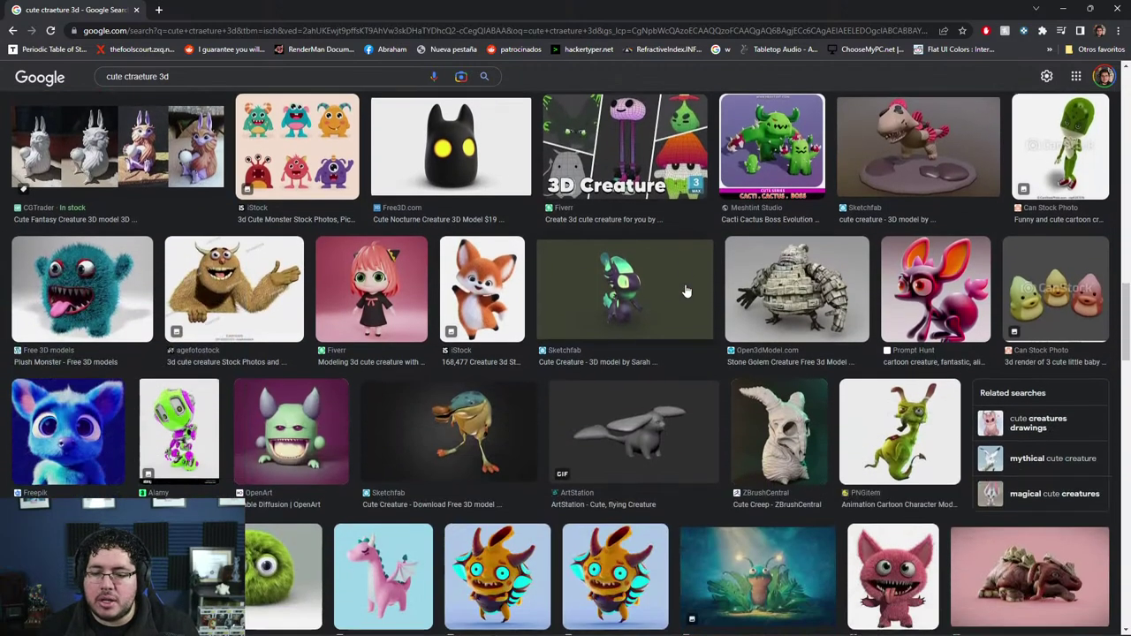
{"action": "scroll", "coordinate": [686, 287], "scroll_direction": "down", "scroll_amount": 3}
{"action": "scroll", "coordinate": [686, 287], "scroll_direction": "down", "scroll_amount": 2}
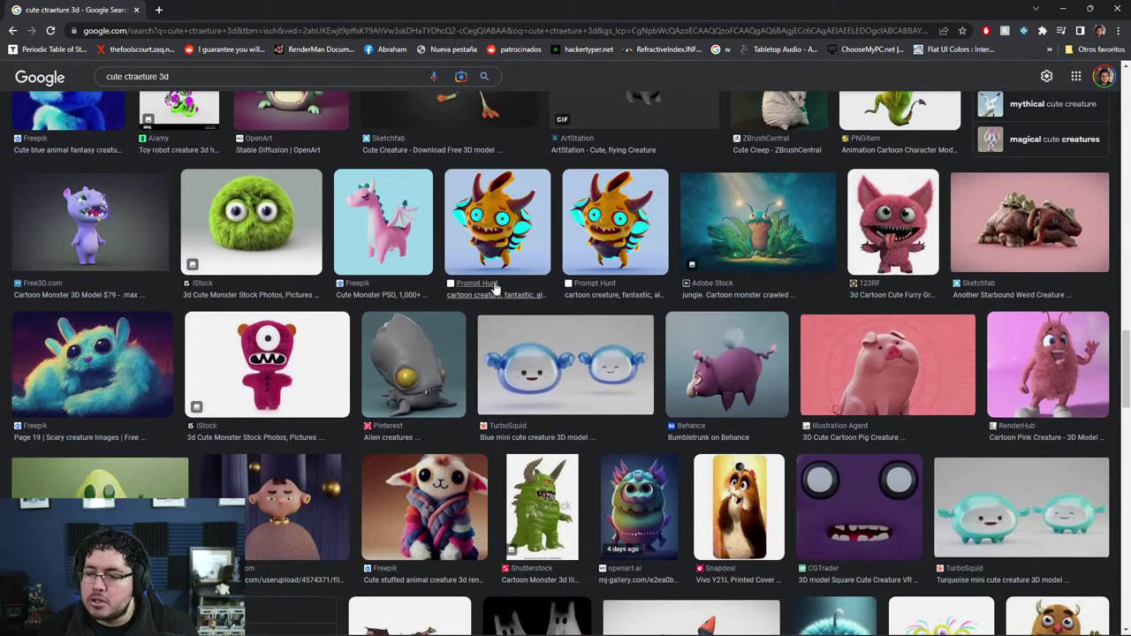
{"action": "left_click", "coordinate": [801, 206]}
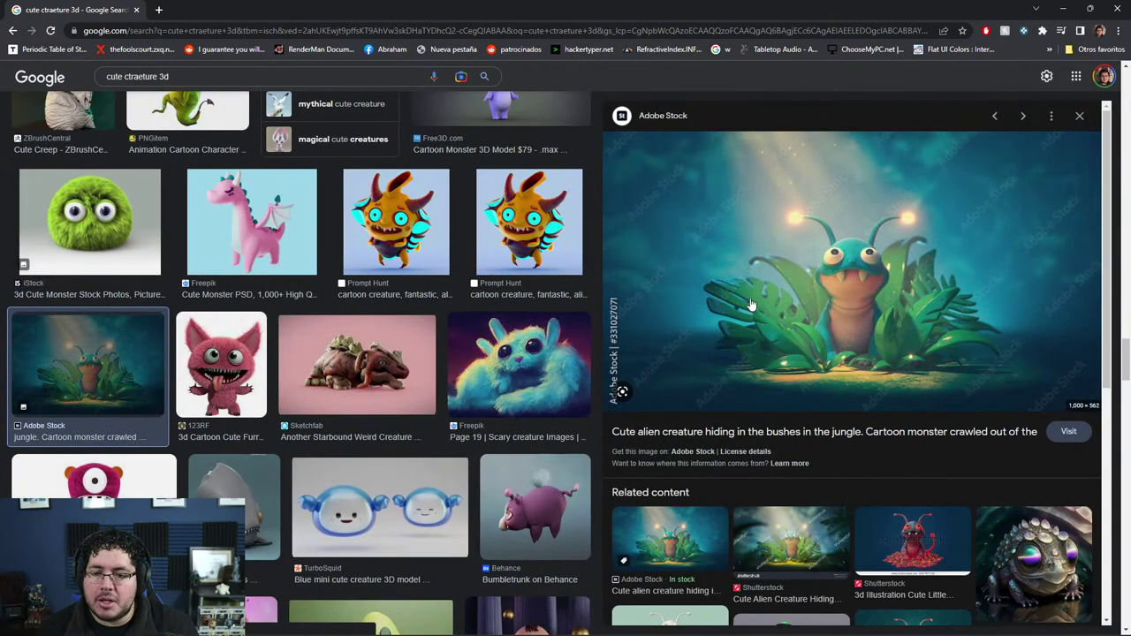
{"action": "scroll", "coordinate": [779, 264], "scroll_direction": "down", "scroll_amount": 1}
{"action": "scroll", "coordinate": [779, 264], "scroll_direction": "down", "scroll_amount": 3}
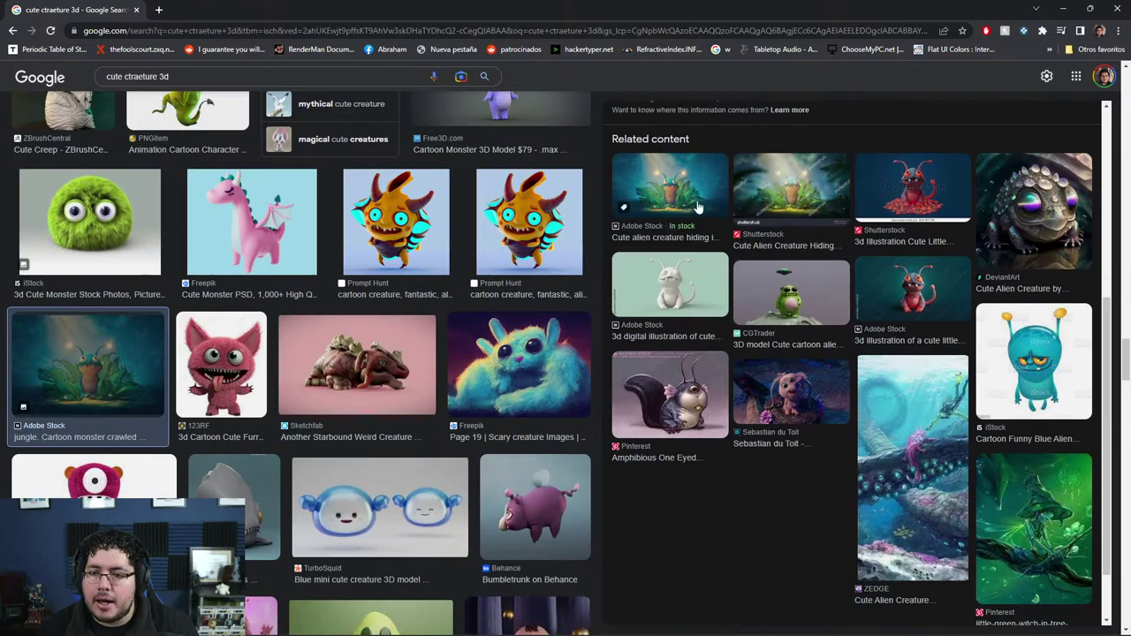
{"action": "scroll", "coordinate": [812, 363], "scroll_direction": "down", "scroll_amount": 2}
{"action": "scroll", "coordinate": [541, 318], "scroll_direction": "down", "scroll_amount": 5}
{"action": "scroll", "coordinate": [495, 314], "scroll_direction": "down", "scroll_amount": 3}
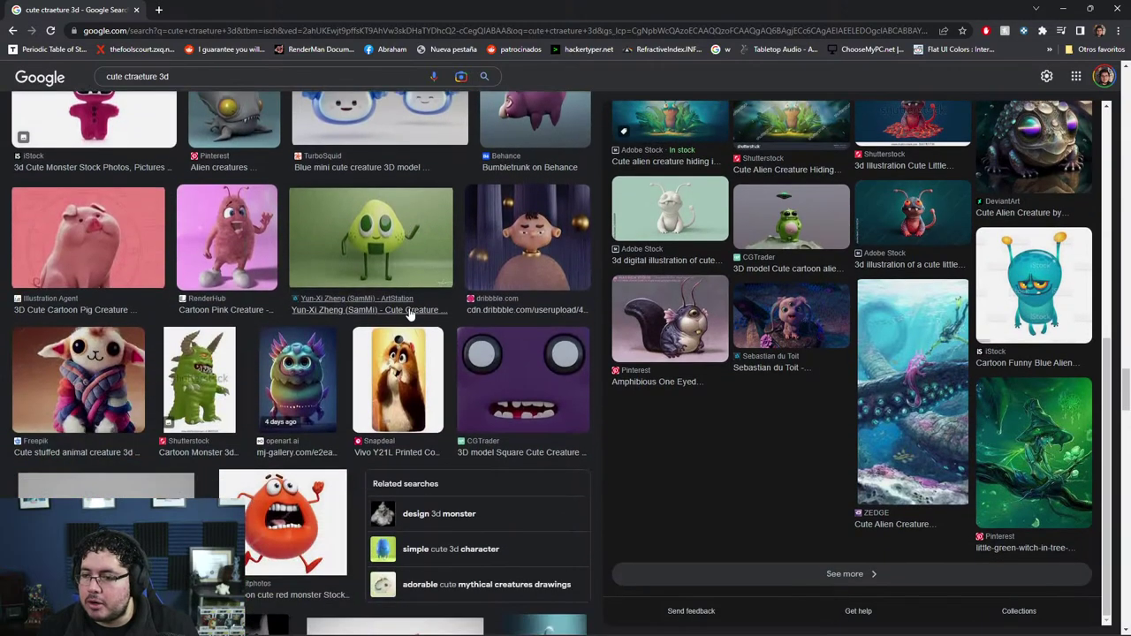
{"action": "scroll", "coordinate": [459, 311], "scroll_direction": "down", "scroll_amount": 3}
{"action": "scroll", "coordinate": [415, 308], "scroll_direction": "down", "scroll_amount": 3}
{"action": "scroll", "coordinate": [380, 292], "scroll_direction": "down", "scroll_amount": 2}
{"action": "scroll", "coordinate": [265, 248], "scroll_direction": "down", "scroll_amount": 1}
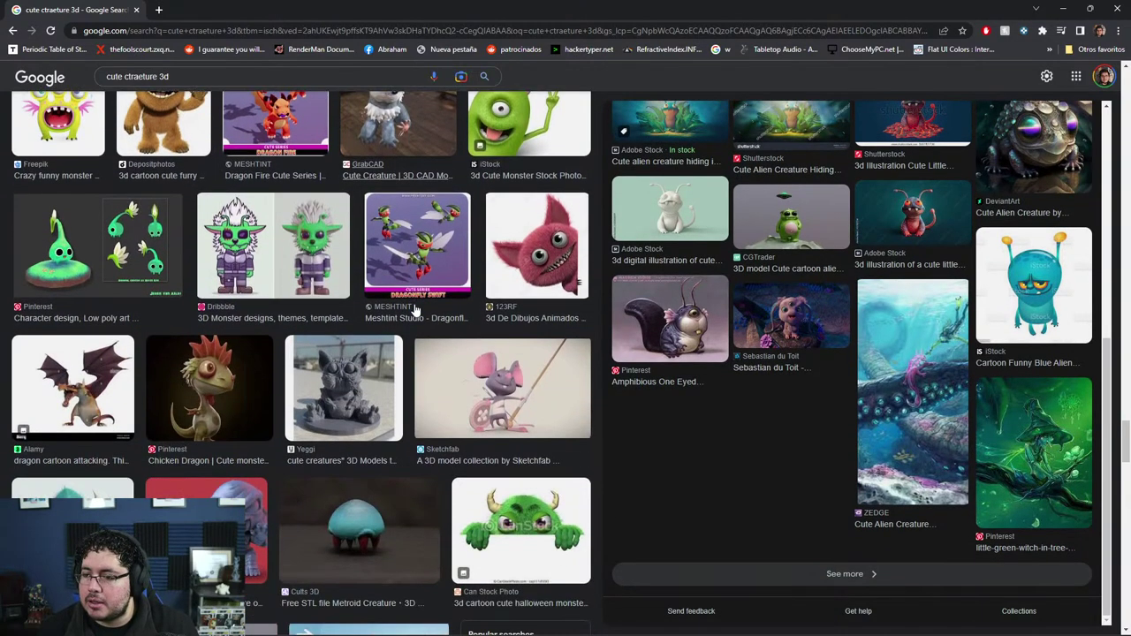
{"action": "left_click", "coordinate": [139, 190]}
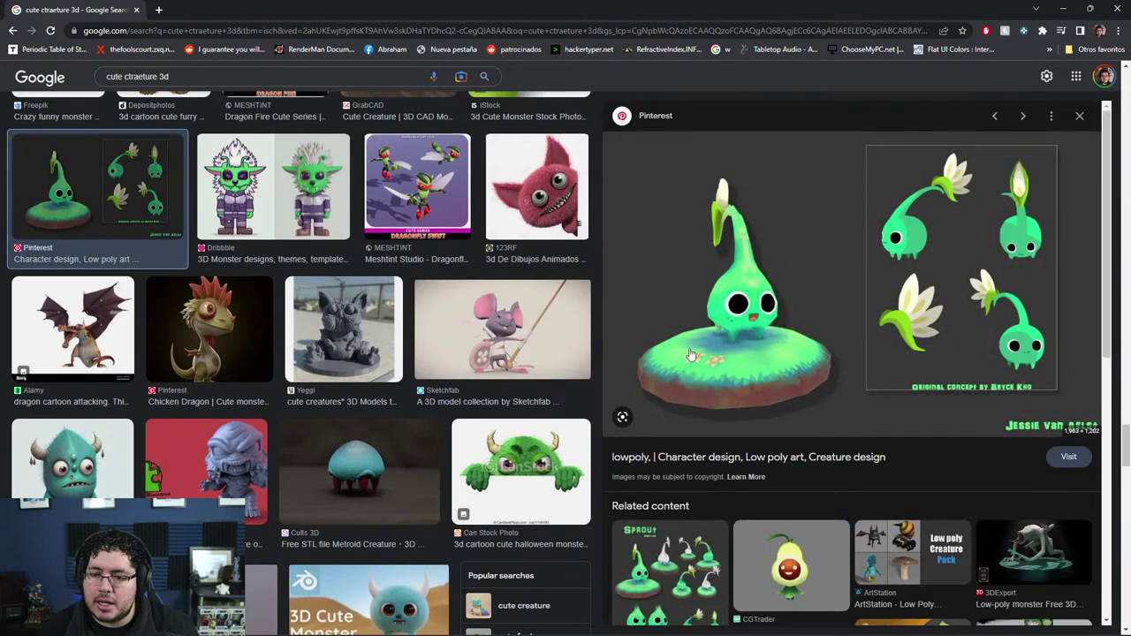
Step: Minimize Chrome to bring Blender's toad scene back
{"action": "scroll", "coordinate": [419, 292], "scroll_direction": "down", "scroll_amount": 1}
{"action": "scroll", "coordinate": [418, 291], "scroll_direction": "down", "scroll_amount": 3}
{"action": "scroll", "coordinate": [418, 291], "scroll_direction": "down", "scroll_amount": 3}
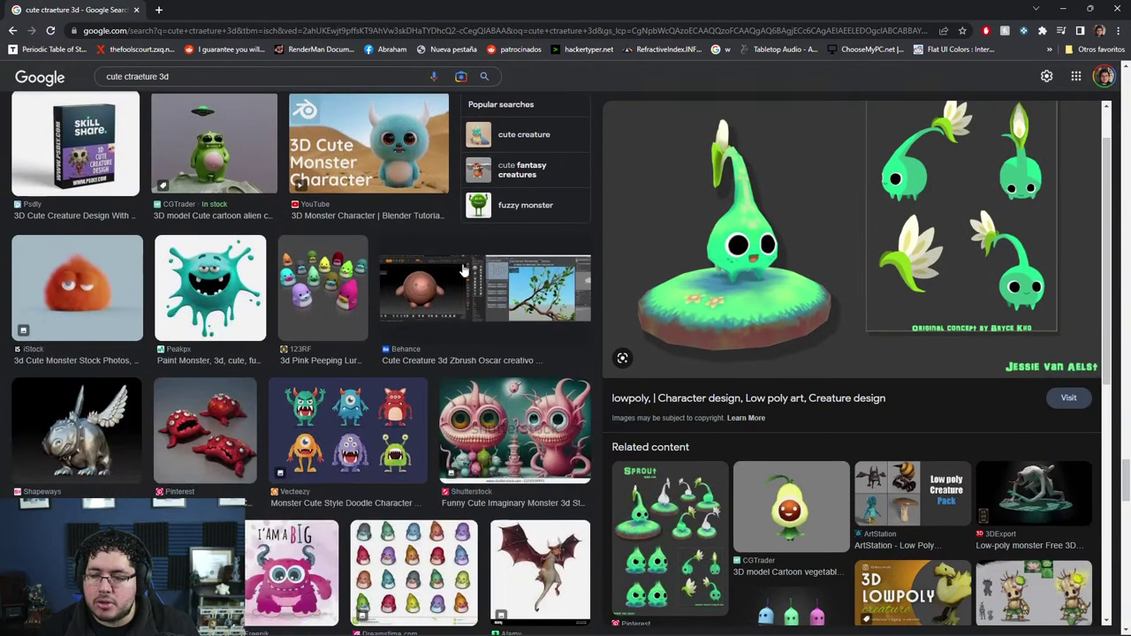
{"action": "scroll", "coordinate": [419, 292], "scroll_direction": "down", "scroll_amount": 3}
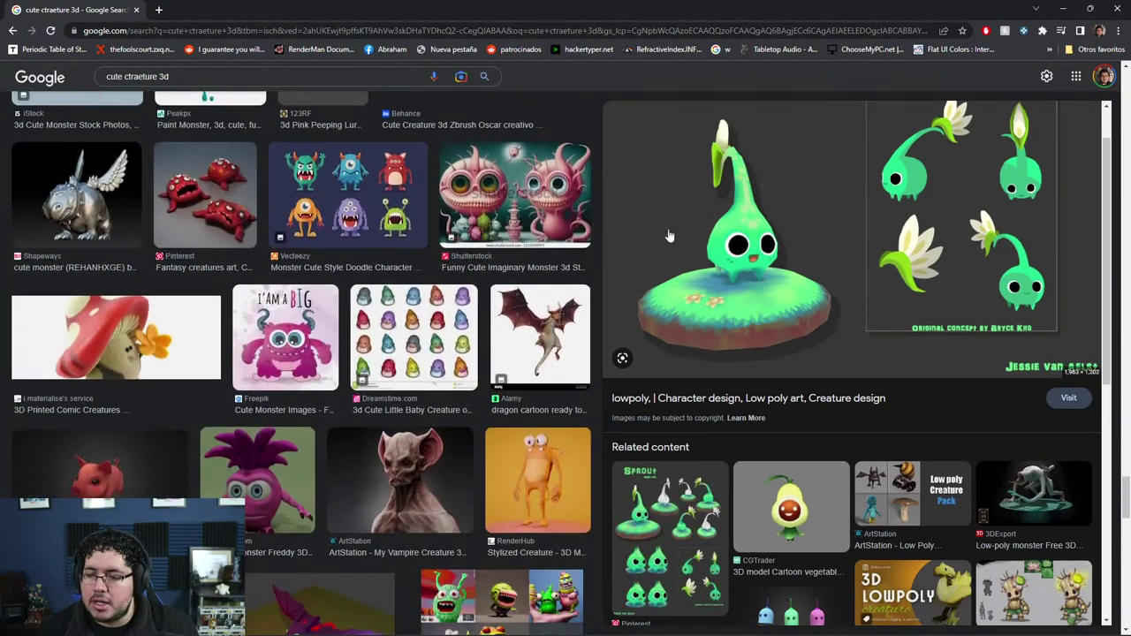
{"action": "left_click", "coordinate": [1064, 8]}
{"action": "scroll", "coordinate": [684, 247], "scroll_direction": "up", "scroll_amount": 4}
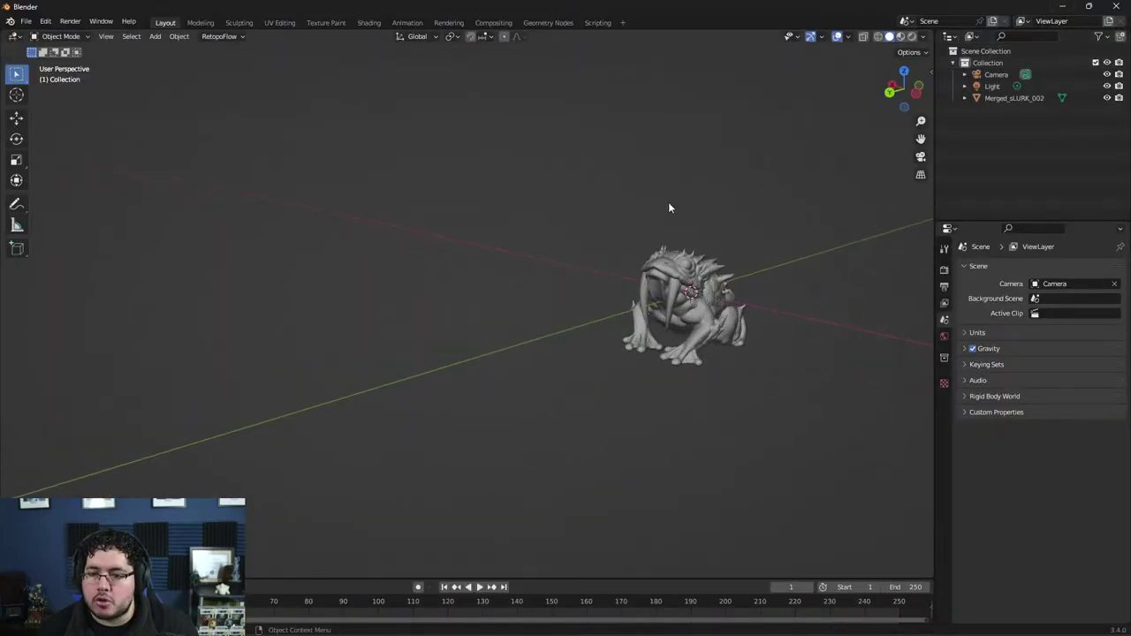
Step: Add a mesh cylinder at the origin and change its radius to 0.05 m, keeping 2 m depth
{"action": "scroll", "coordinate": [668, 204], "scroll_direction": "down", "scroll_amount": 4}
{"action": "key", "text": "shift+a"}
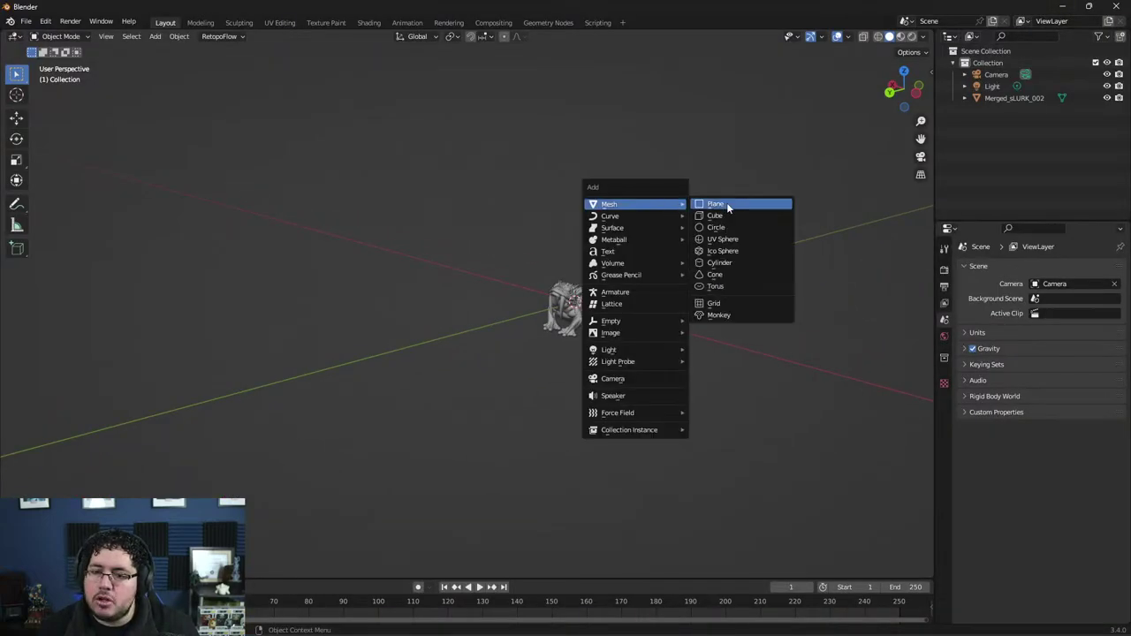
{"action": "left_click", "coordinate": [733, 262]}
{"action": "key", "text": "KP_Decimal"}
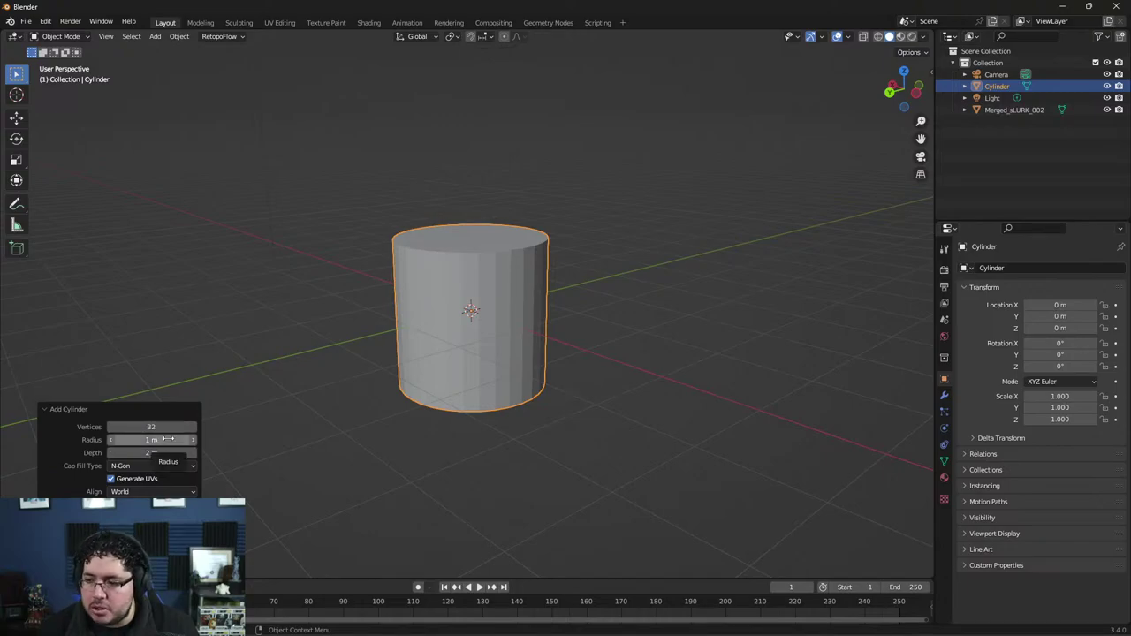
{"action": "left_click", "coordinate": [168, 439]}
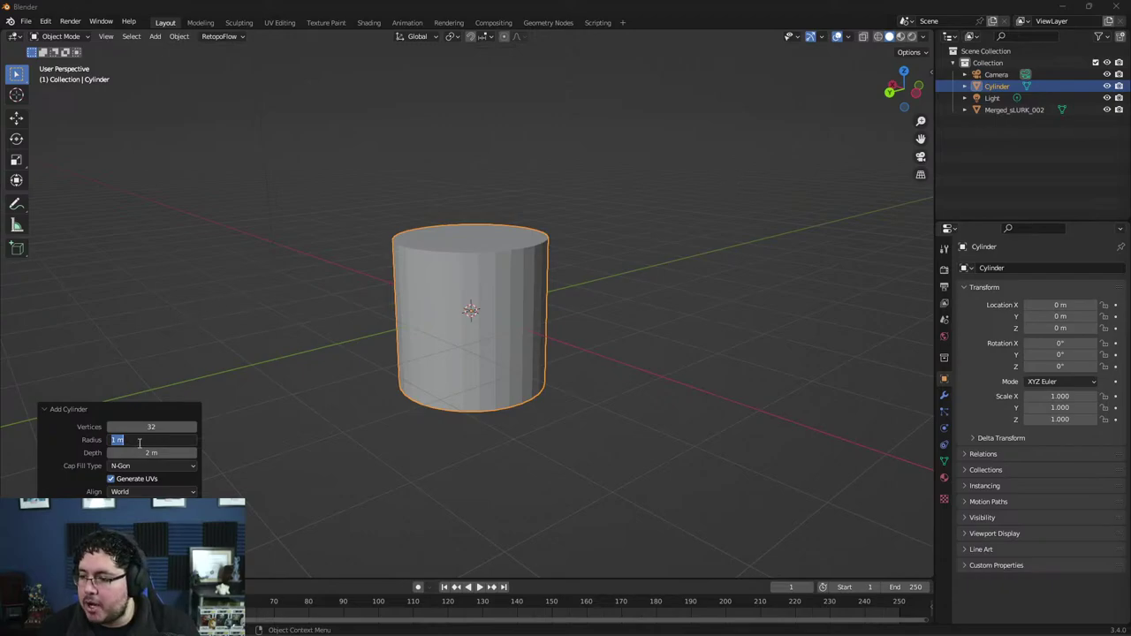
{"action": "key", "text": "shift+Right"}
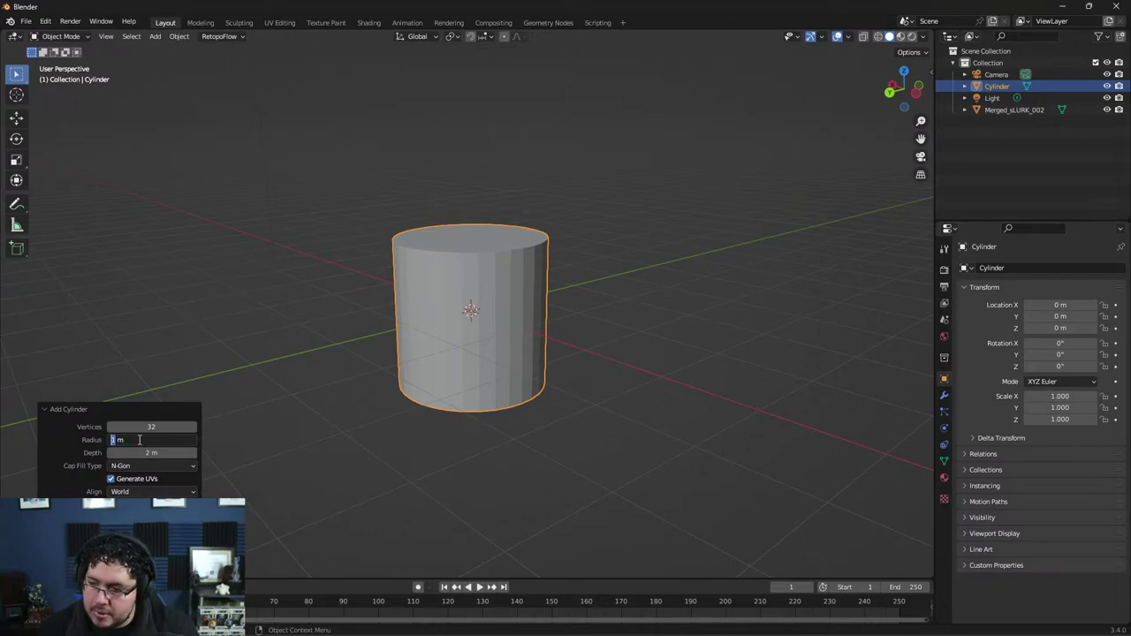
{"action": "key", "text": "BackSpace"}
{"action": "type", "text": "5"}
{"action": "key", "text": "Return"}
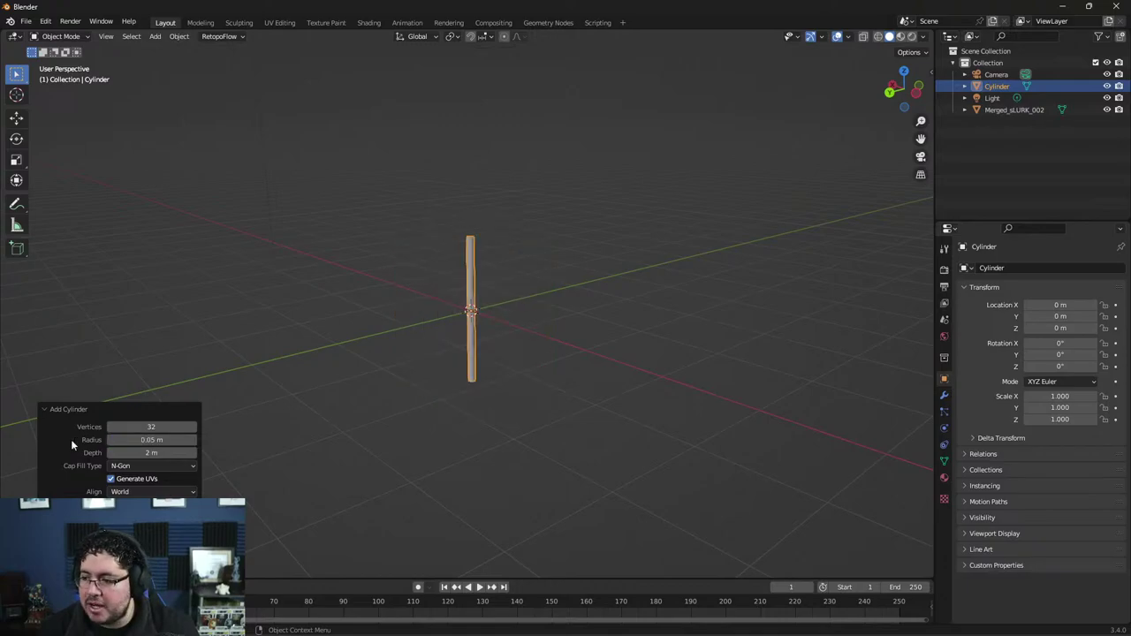
{"action": "scroll", "coordinate": [500, 288], "scroll_direction": "up", "scroll_amount": 4}
{"action": "scroll", "coordinate": [572, 280], "scroll_direction": "up", "scroll_amount": 2}
{"action": "scroll", "coordinate": [572, 281], "scroll_direction": "down", "scroll_amount": 3}
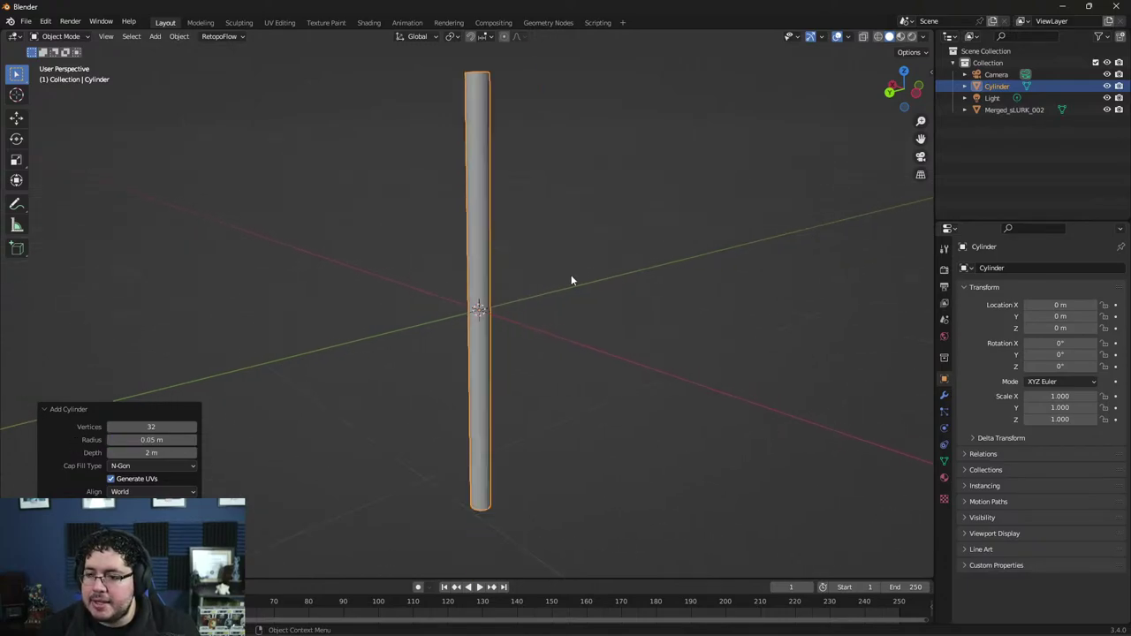
Step: Squash the cylinder along Z into a thin disc base
{"action": "left_click", "coordinate": [476, 196]}
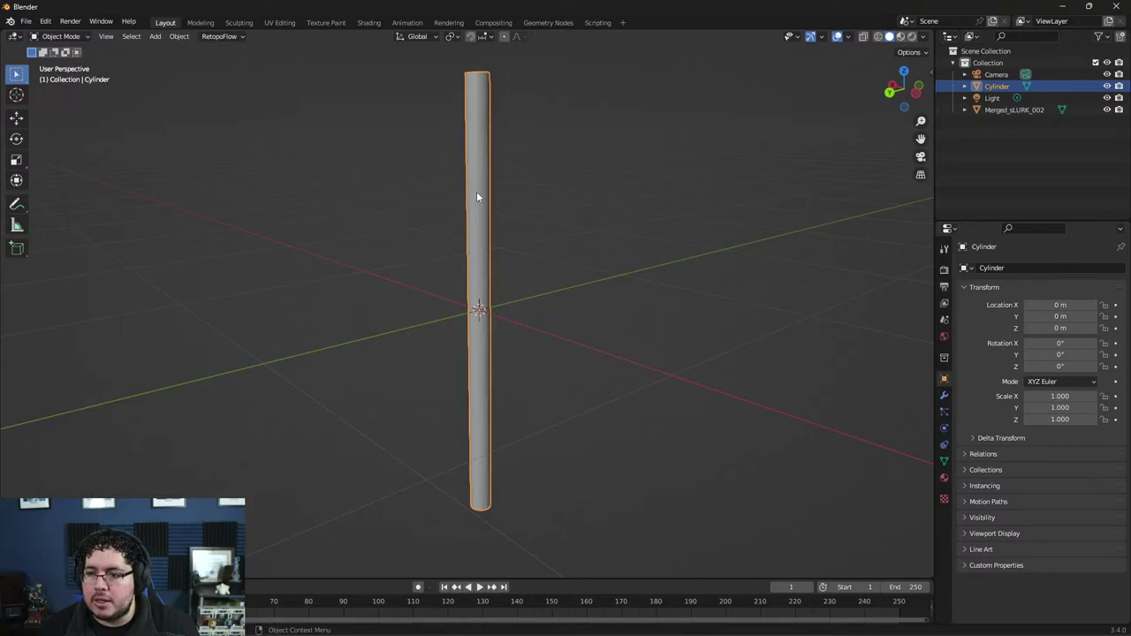
{"action": "key", "text": "s"}
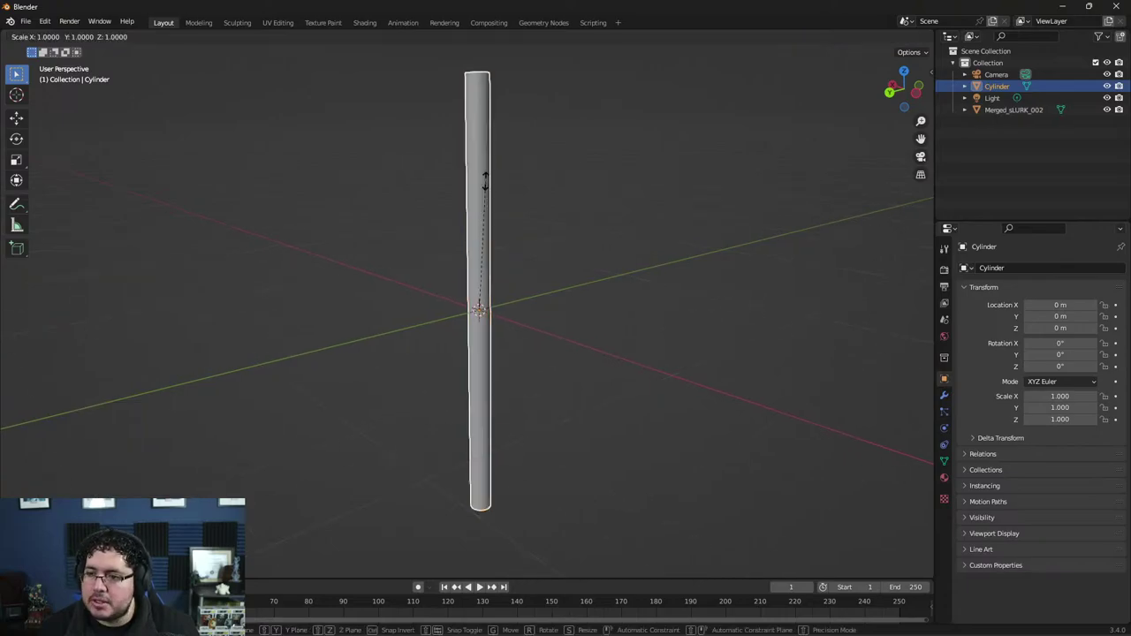
{"action": "key", "text": "z"}
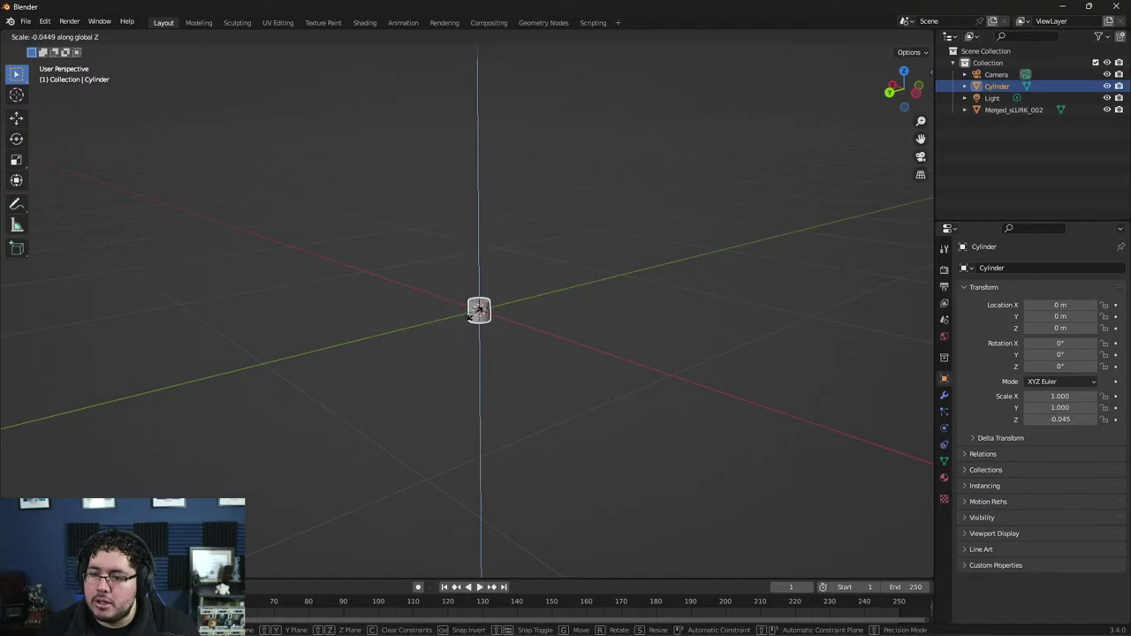
{"action": "left_click", "coordinate": [541, 314]}
Step: Select the Merged_sLURK_002 creature model and begin scaling it up
{"action": "scroll", "coordinate": [539, 313], "scroll_direction": "up", "scroll_amount": 10}
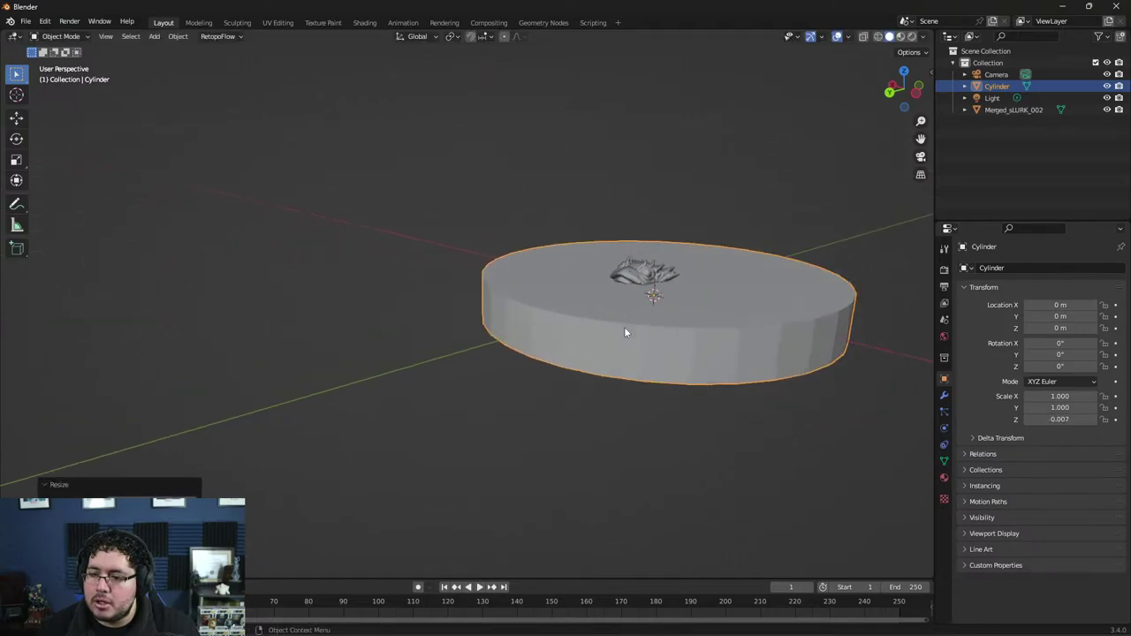
{"action": "left_click", "coordinate": [515, 286]}
{"action": "scroll", "coordinate": [616, 301], "scroll_direction": "down", "scroll_amount": 3}
{"action": "middle_click_drag", "start_coordinate": [600, 326], "coordinate": [543, 309]}
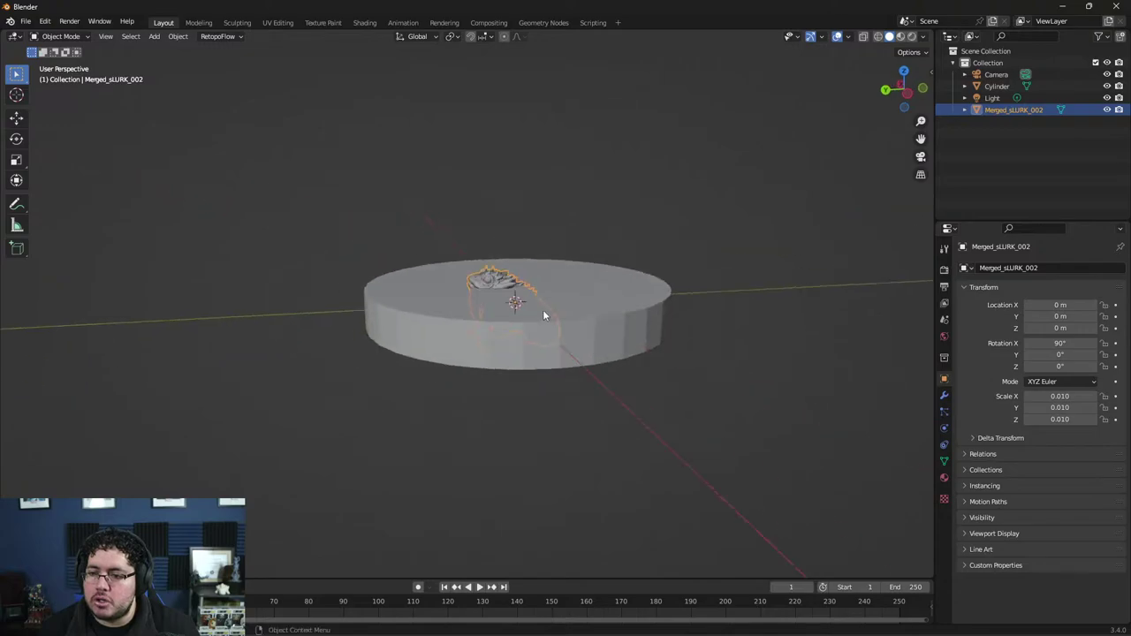
{"action": "scroll", "coordinate": [543, 309], "scroll_direction": "down", "scroll_amount": 2}
{"action": "key", "text": "s"}
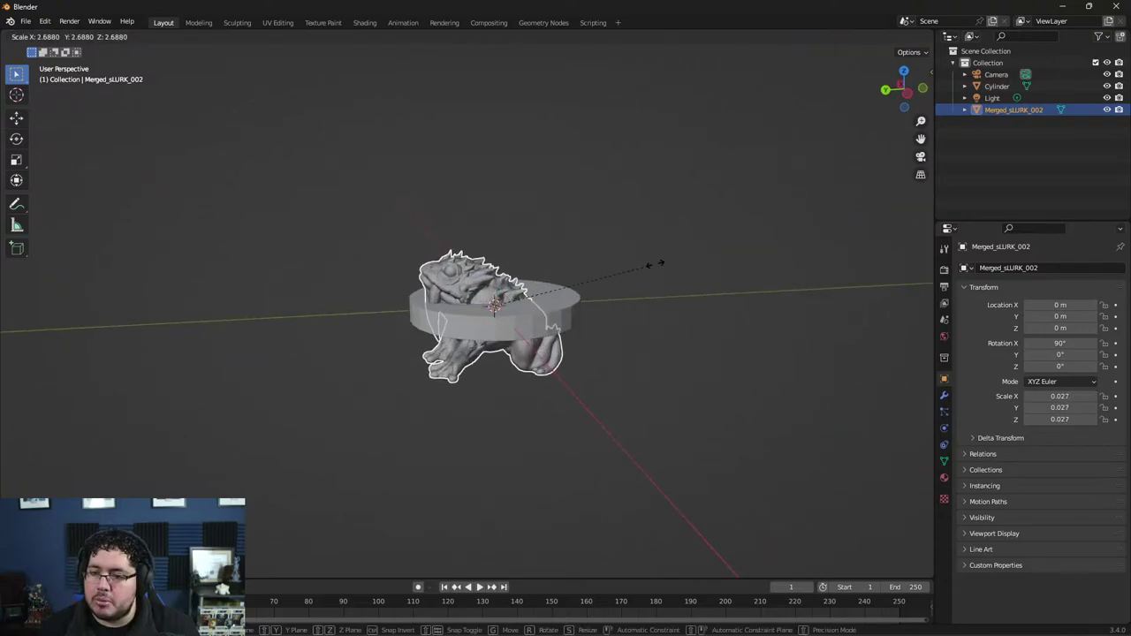
Step: Confirm the creature's enlarged 0.034 scale and orbit around to inspect it
{"action": "left_click", "coordinate": [694, 254]}
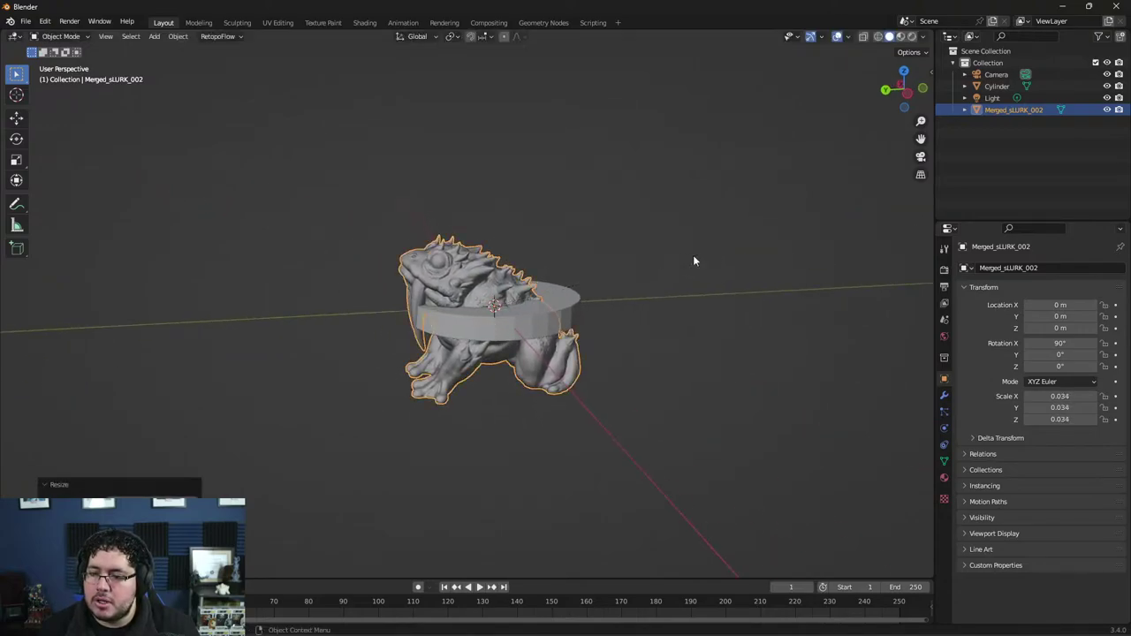
{"action": "middle_click_drag", "start_coordinate": [693, 255], "coordinate": [651, 302]}
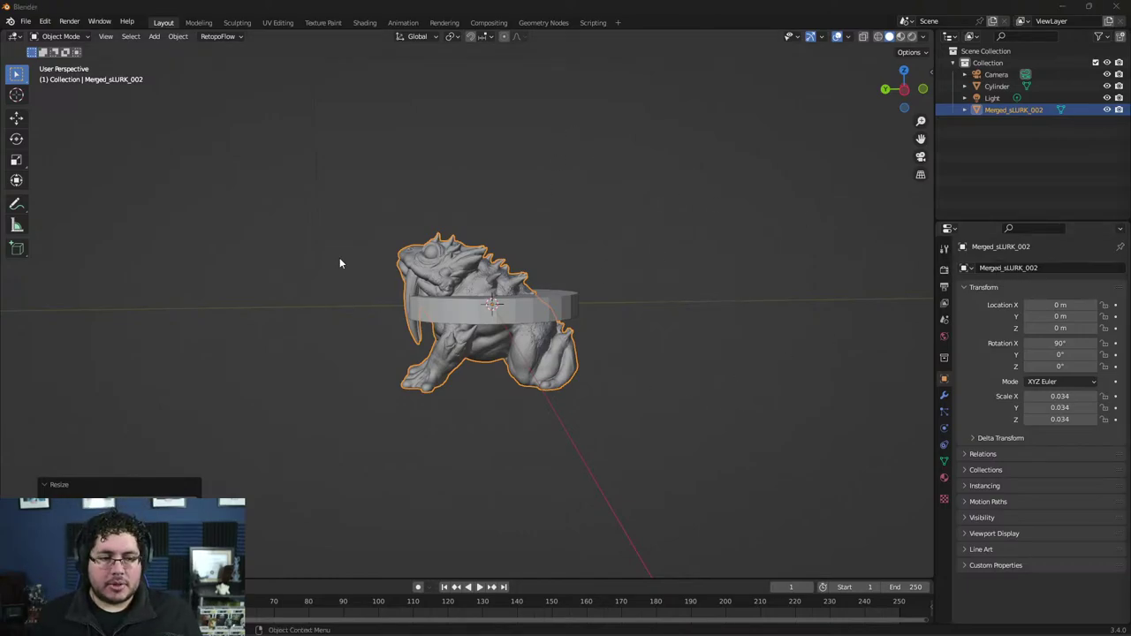
{"action": "scroll", "coordinate": [465, 311], "scroll_direction": "up", "scroll_amount": 2}
{"action": "scroll", "coordinate": [461, 318], "scroll_direction": "up", "scroll_amount": 2}
{"action": "mouse_move", "coordinate": [461, 318]}
{"action": "middle_mouse_down"}
{"action": "mouse_move", "coordinate": [318, 379]}
{"action": "mouse_move", "coordinate": [327, 377]}
{"action": "middle_mouse_up"}
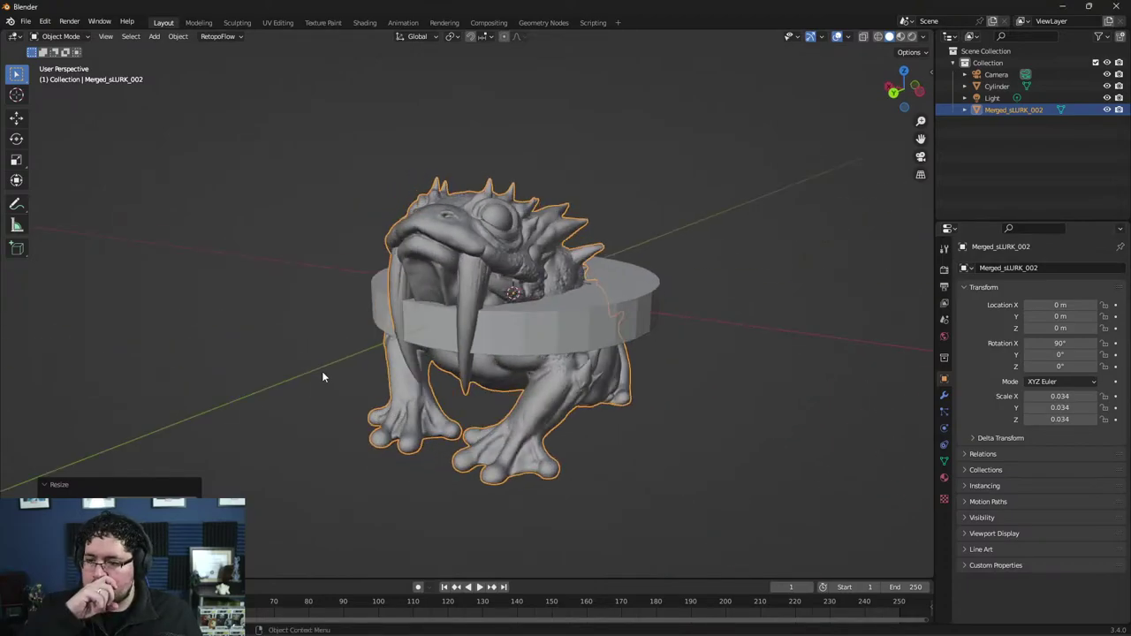
{"action": "middle_click_drag", "start_coordinate": [322, 375], "coordinate": [323, 361]}
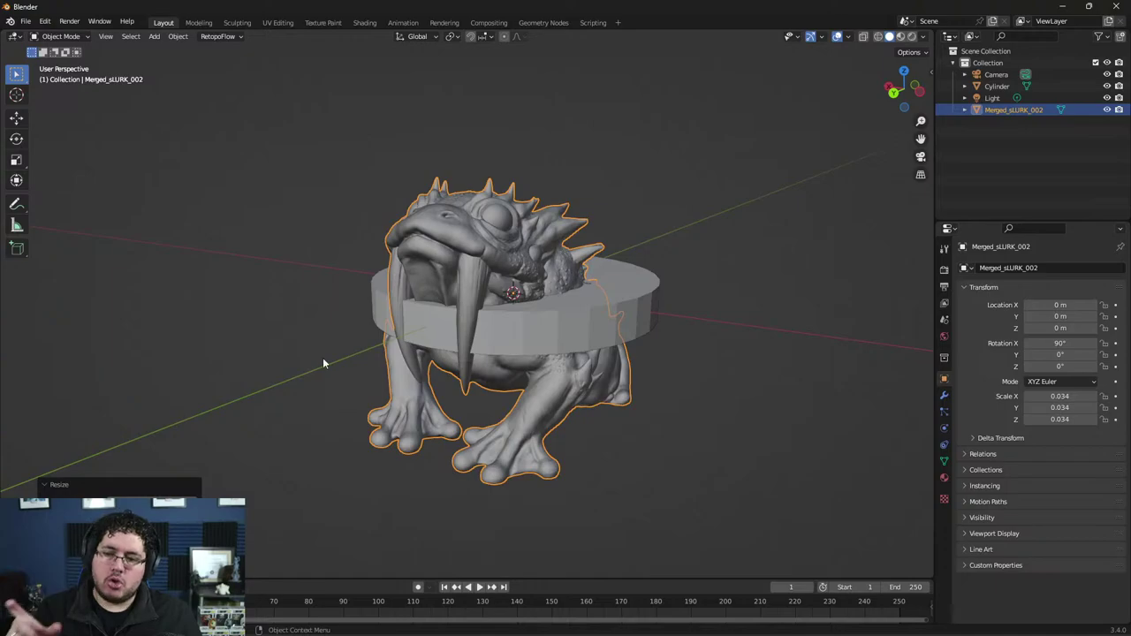
{"action": "scroll", "coordinate": [711, 346], "scroll_direction": "down", "scroll_amount": 1}
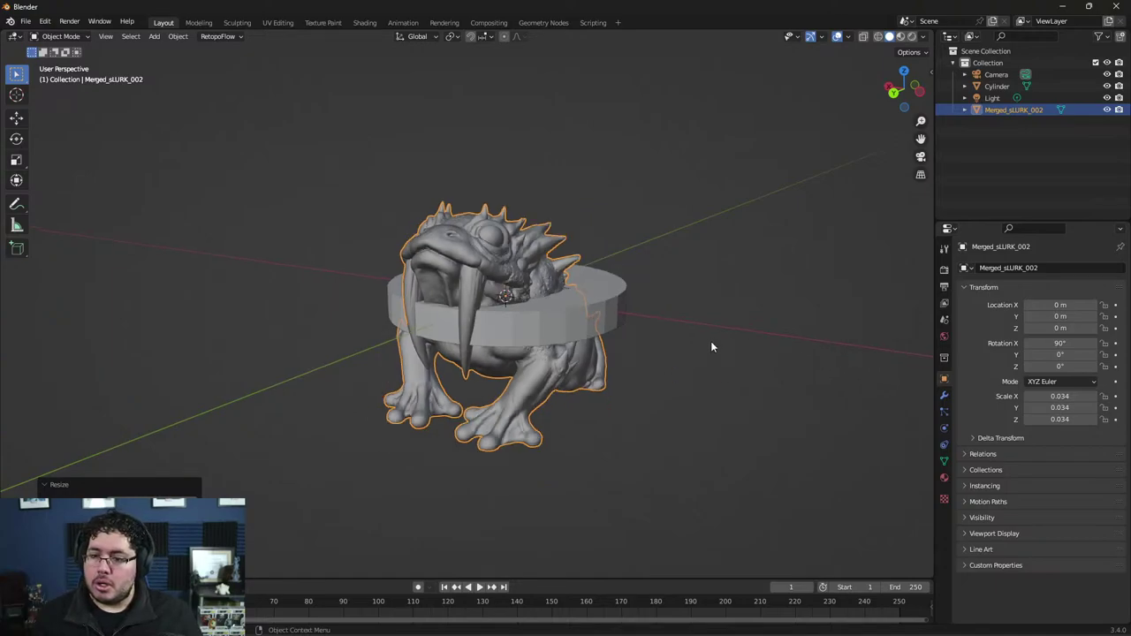
{"action": "middle_click_drag", "start_coordinate": [712, 346], "coordinate": [635, 328]}
Step: From front view, raise the creature along Z to 0.050 m so it stands on the disc
{"action": "key", "text": "KP_1"}
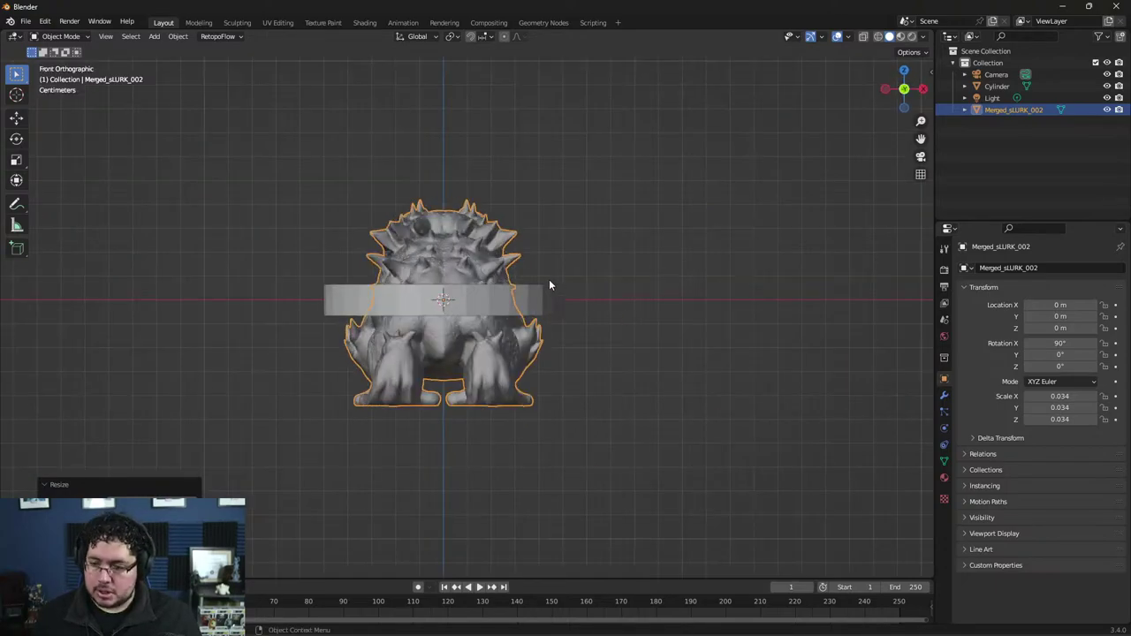
{"action": "key", "text": "g"}
{"action": "key", "text": "z"}
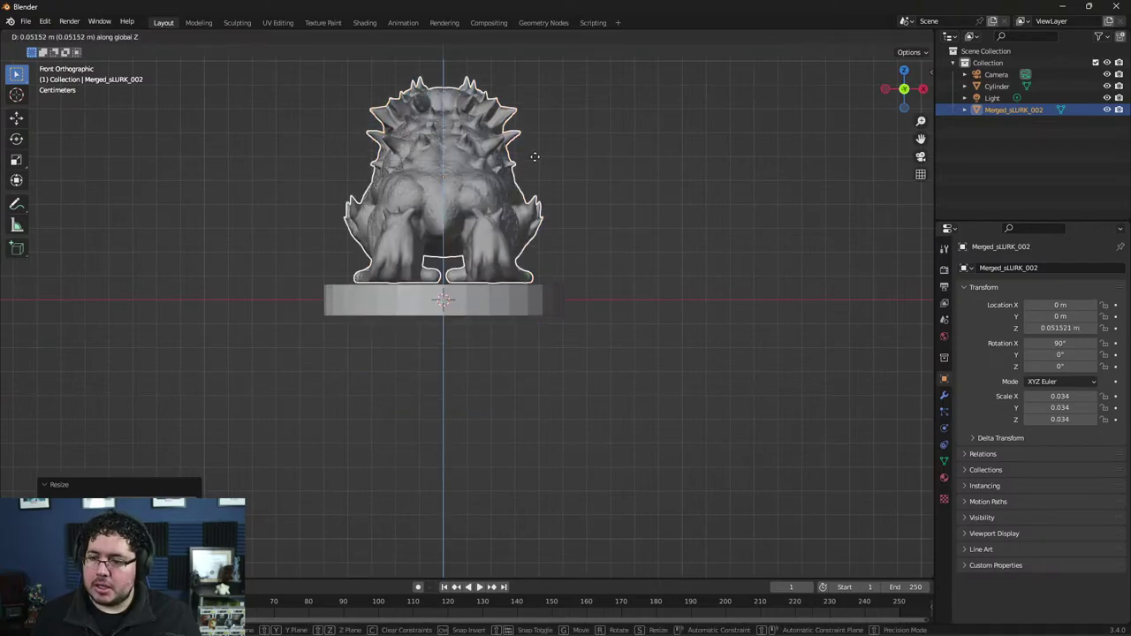
{"action": "left_click", "coordinate": [539, 159]}
{"action": "mouse_move", "coordinate": [585, 280]}
{"action": "middle_mouse_down"}
{"action": "mouse_move", "coordinate": [767, 294]}
{"action": "mouse_move", "coordinate": [666, 328]}
{"action": "mouse_move", "coordinate": [632, 437]}
{"action": "mouse_move", "coordinate": [590, 311]}
{"action": "mouse_move", "coordinate": [682, 301]}
{"action": "mouse_move", "coordinate": [718, 313]}
{"action": "middle_mouse_up"}
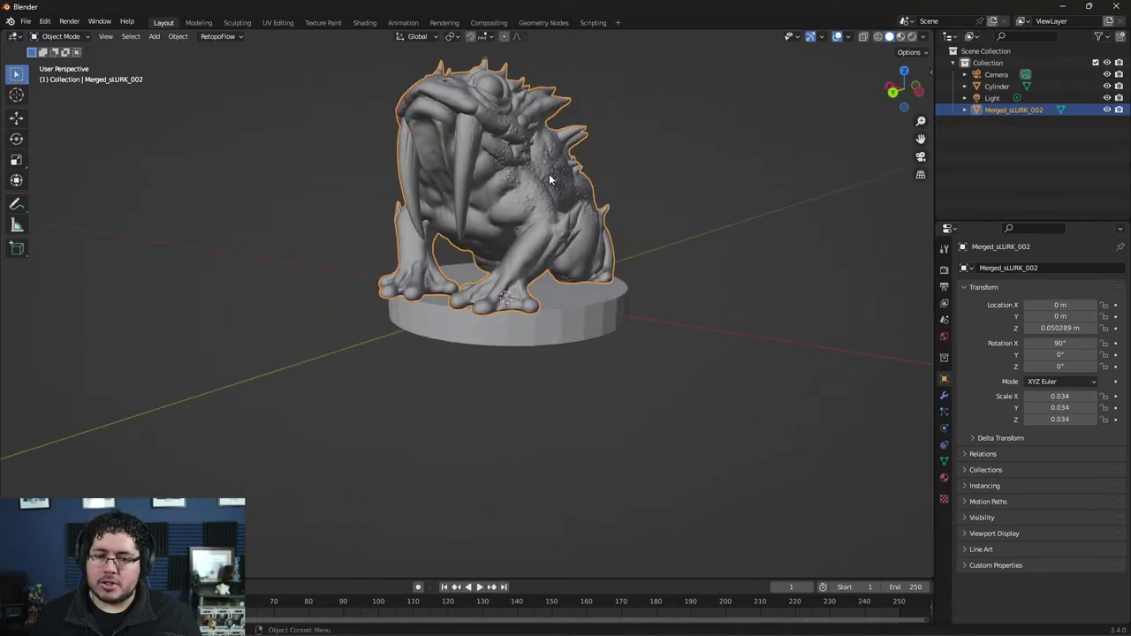
Step: Apply all transforms to the creature with Ctrl+A
{"action": "key", "text": "ctrl+a"}
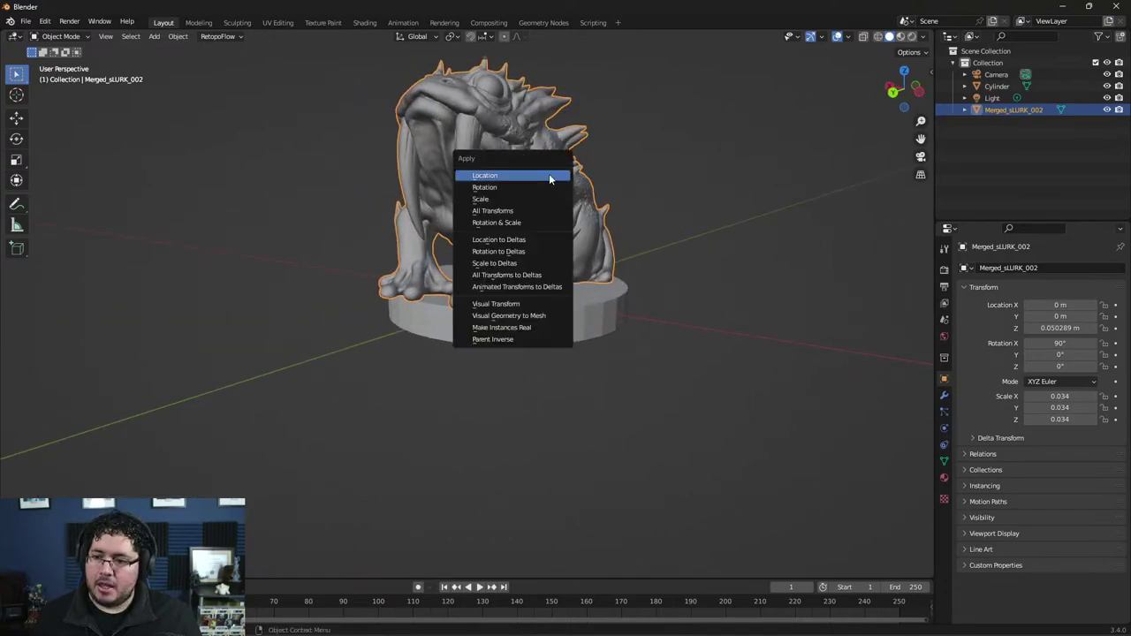
{"action": "key", "text": "Return"}
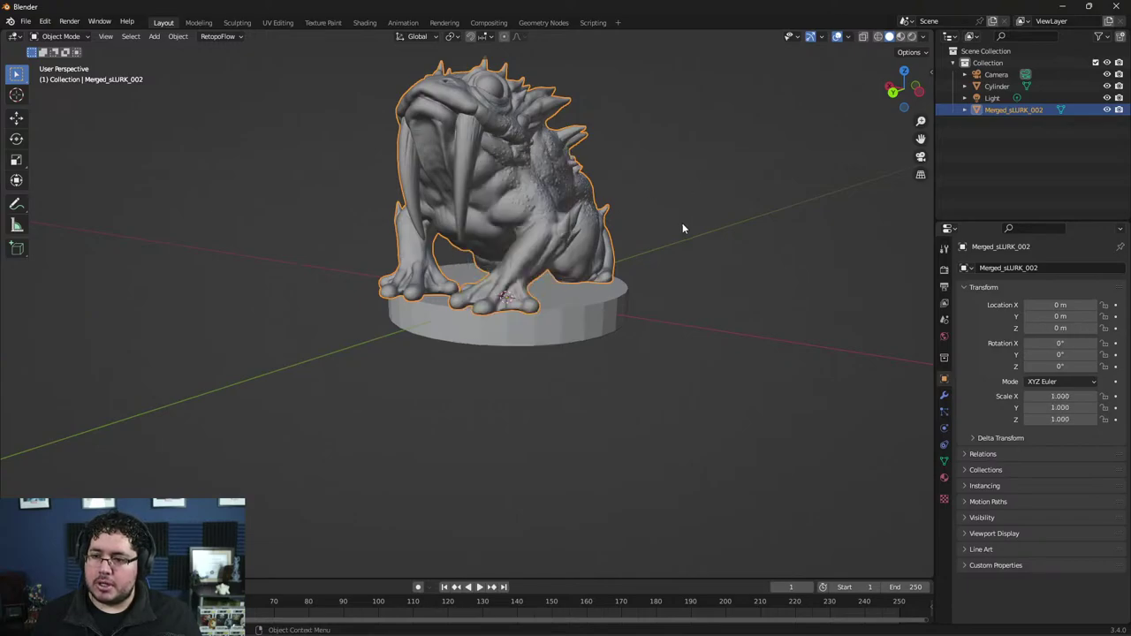
{"action": "mouse_move", "coordinate": [683, 223]}
{"action": "middle_mouse_down"}
{"action": "mouse_move", "coordinate": [622, 248]}
{"action": "mouse_move", "coordinate": [512, 191]}
{"action": "middle_mouse_up"}
Step: Start an STL export and navigate to the 2023\NT_LIVE\assets\sLURK folder
{"action": "left_click", "coordinate": [28, 21]}
{"action": "mouse_move", "coordinate": [45, 192]}
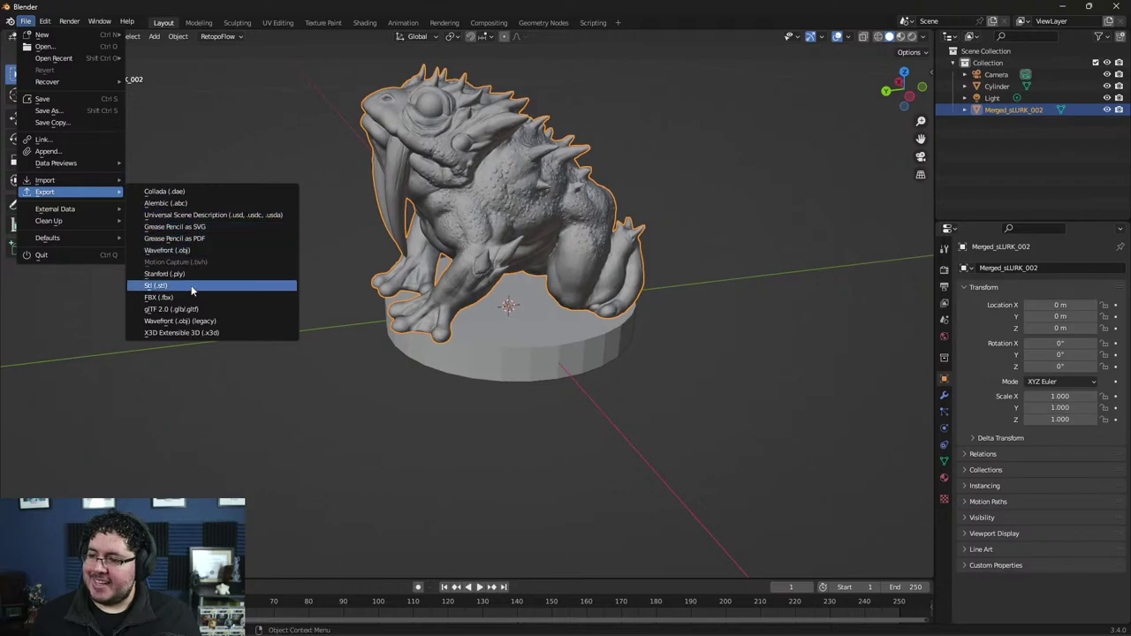
{"action": "left_click", "coordinate": [187, 285]}
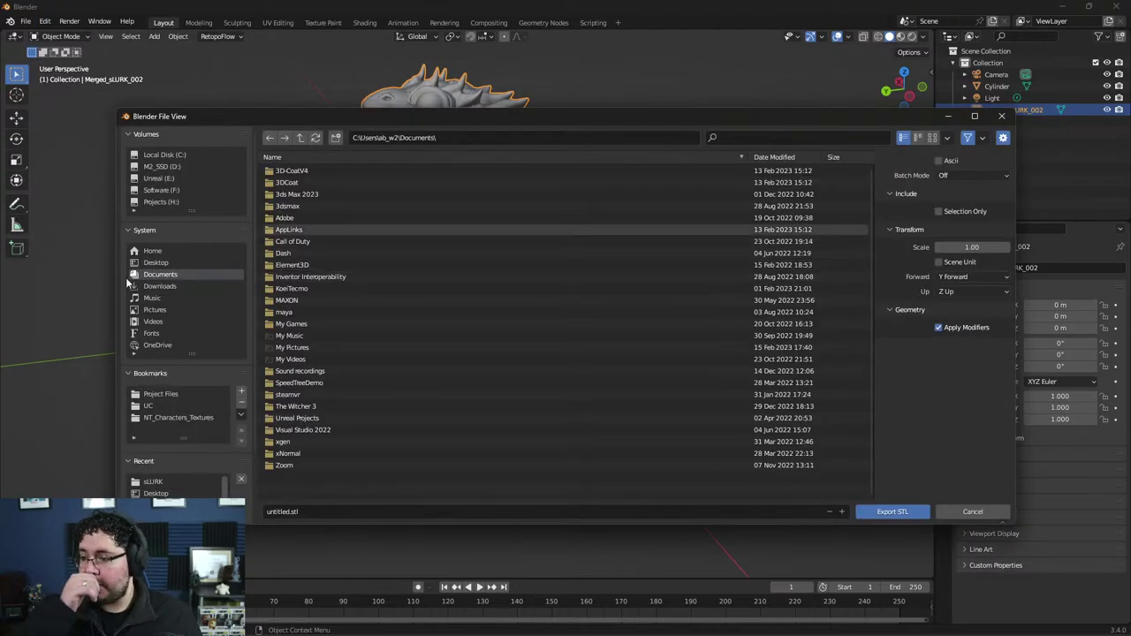
{"action": "left_click", "coordinate": [160, 394]}
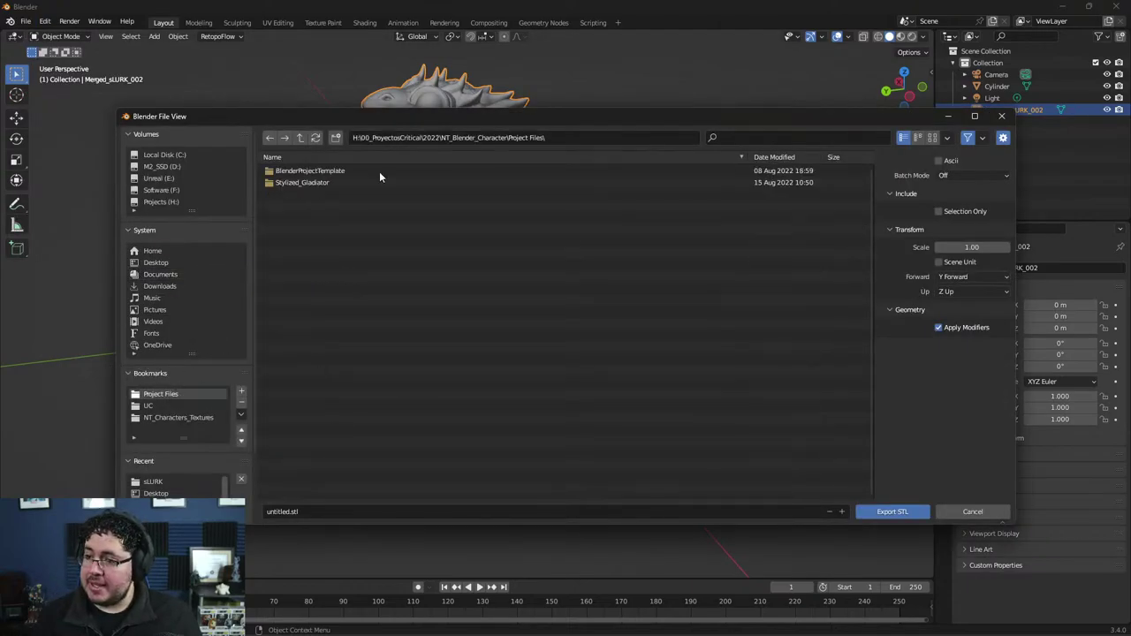
{"action": "left_click", "coordinate": [301, 139]}
{"action": "left_click", "coordinate": [301, 139]}
{"action": "left_click", "coordinate": [305, 142]}
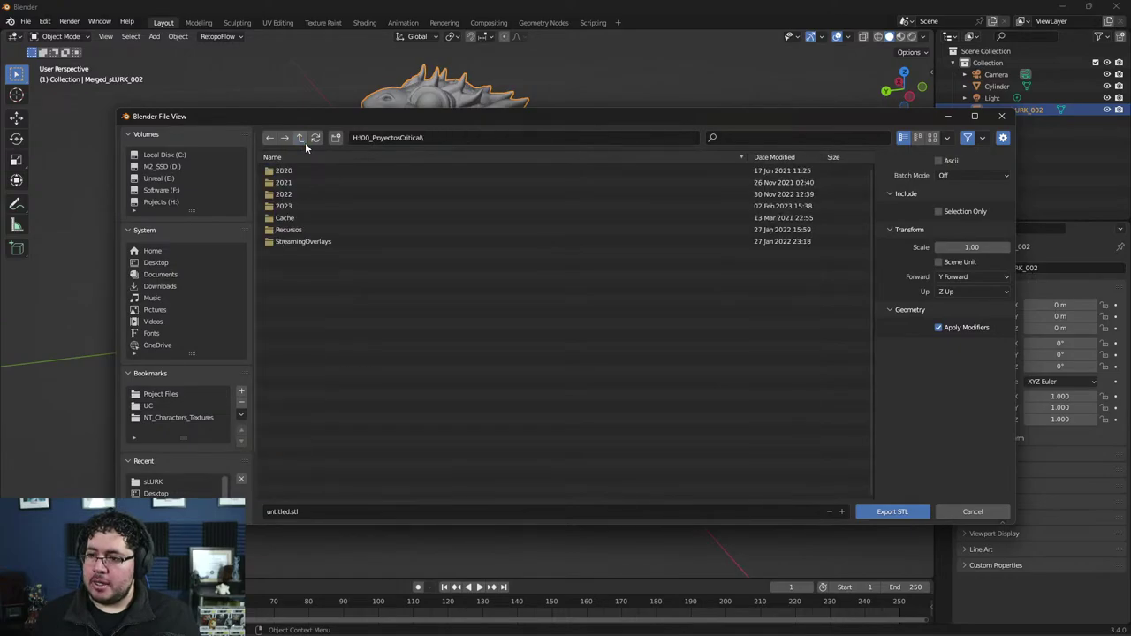
{"action": "double_click", "coordinate": [293, 205]}
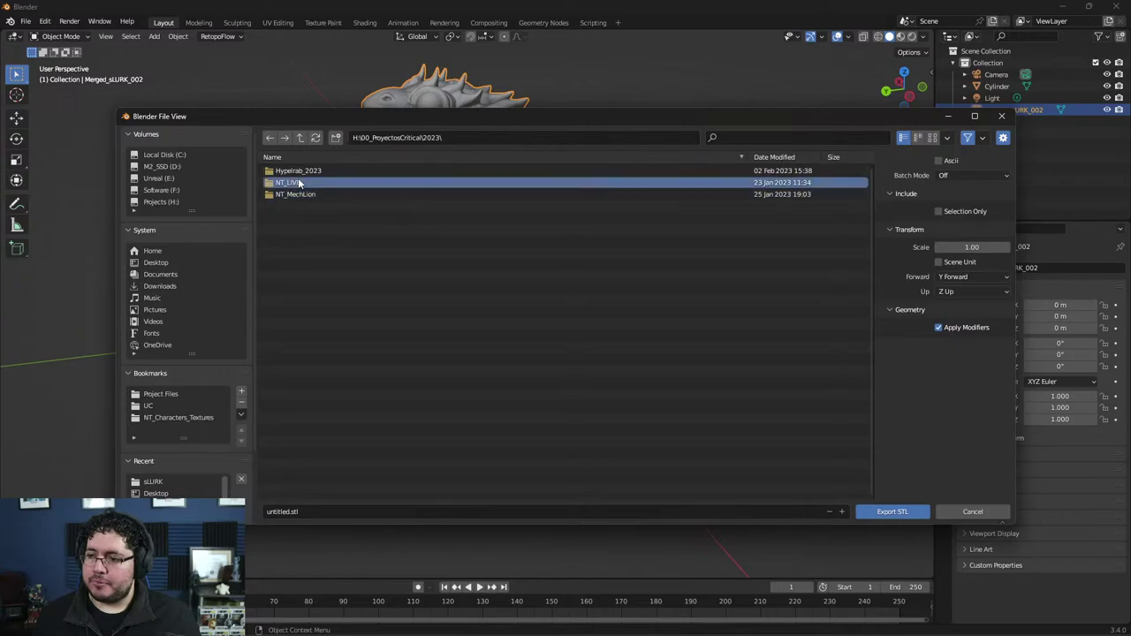
{"action": "double_click", "coordinate": [292, 182]}
{"action": "double_click", "coordinate": [292, 170]}
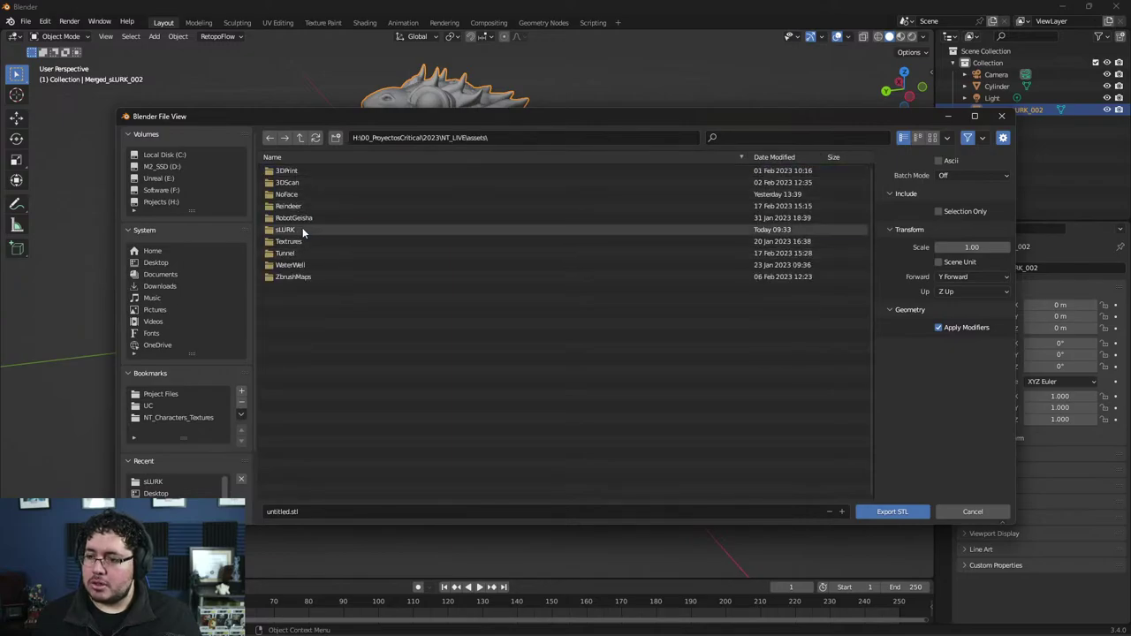
{"action": "double_click", "coordinate": [303, 228]}
Step: Name the file Slurk and export it as Slurk.stl
{"action": "left_click", "coordinate": [289, 512]}
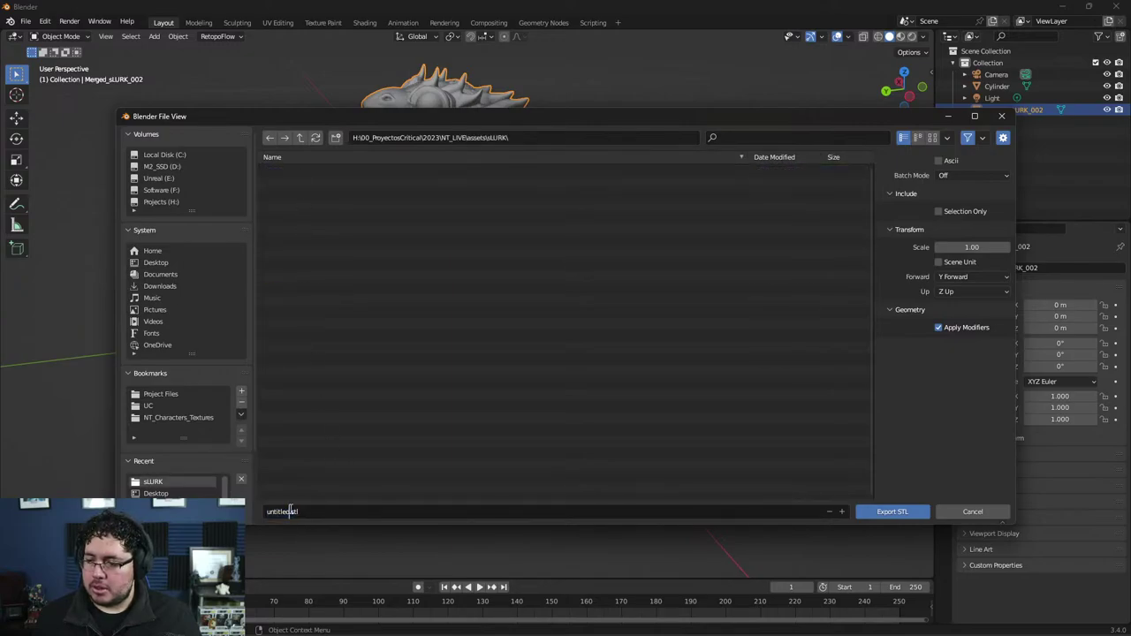
{"action": "key", "text": "ctrl+BackSpace"}
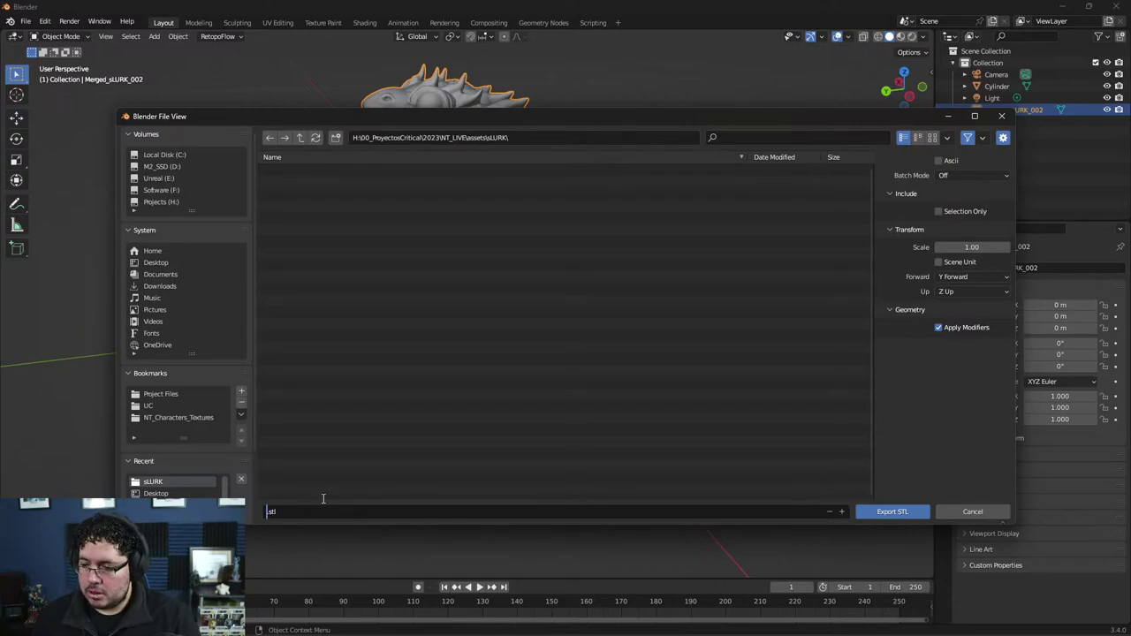
{"action": "type", "text": "Slurk"}
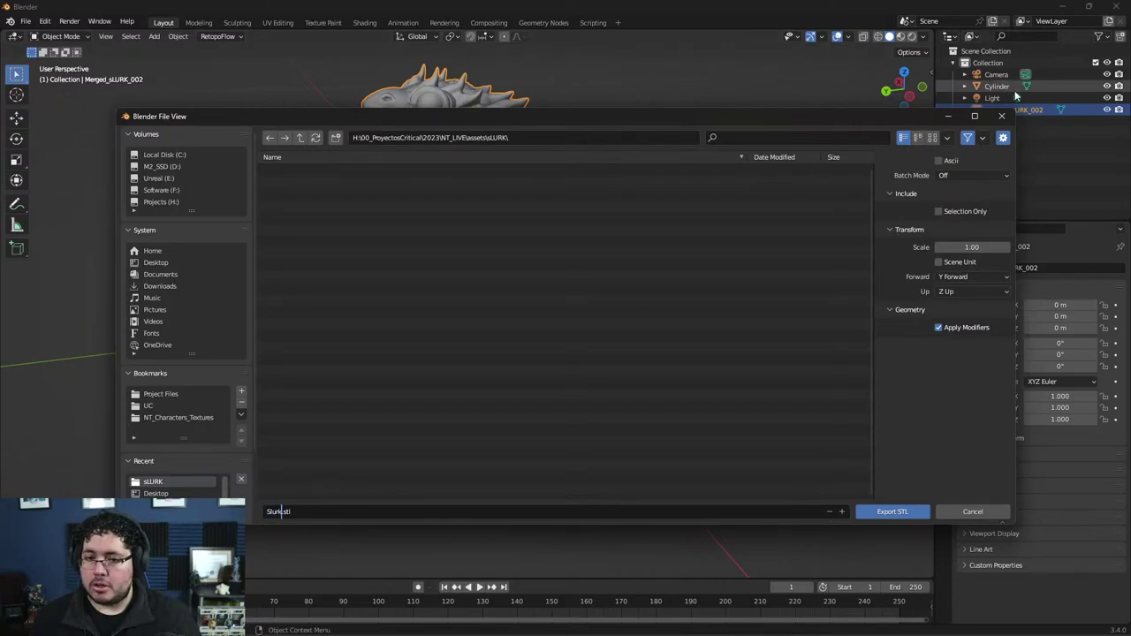
{"action": "left_click", "coordinate": [940, 213]}
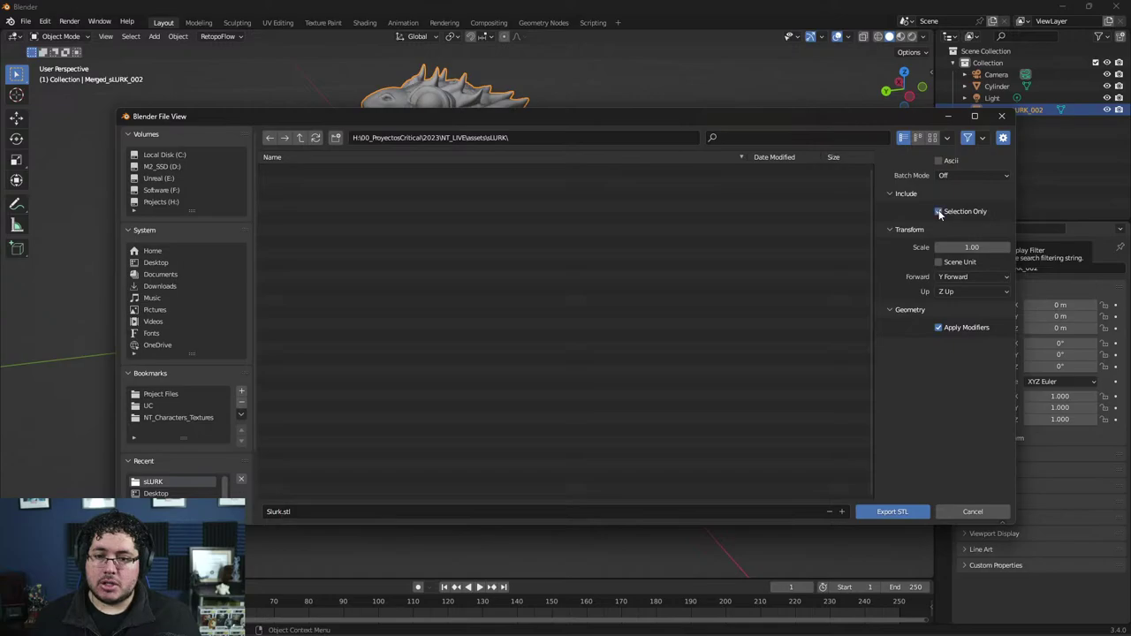
{"action": "left_click", "coordinate": [890, 518]}
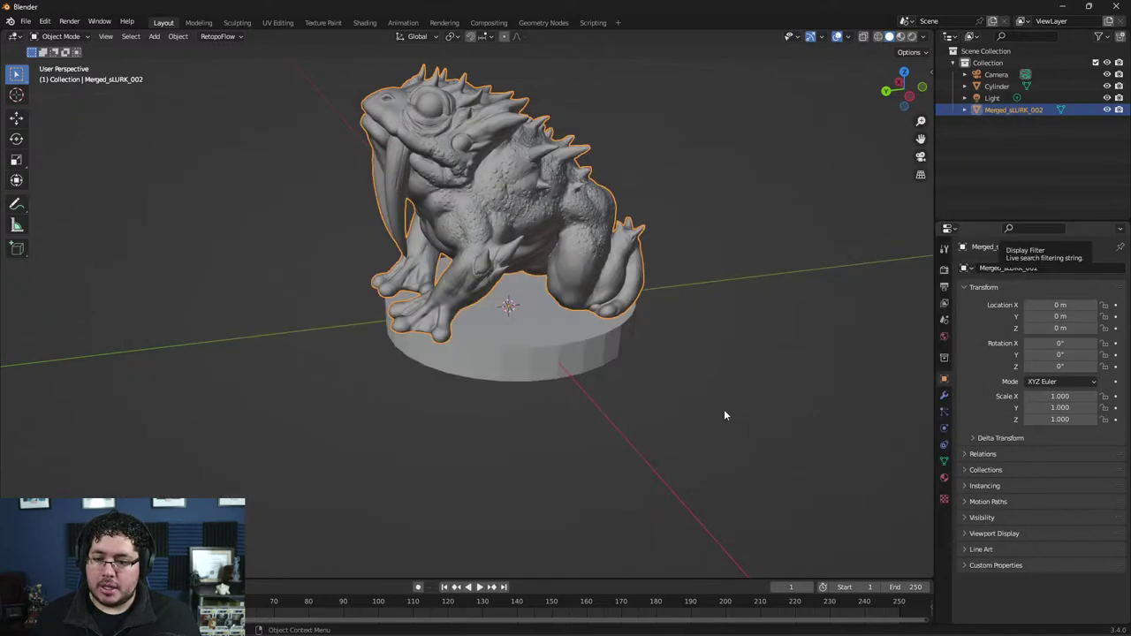
{"action": "left_click", "coordinate": [703, 351]}
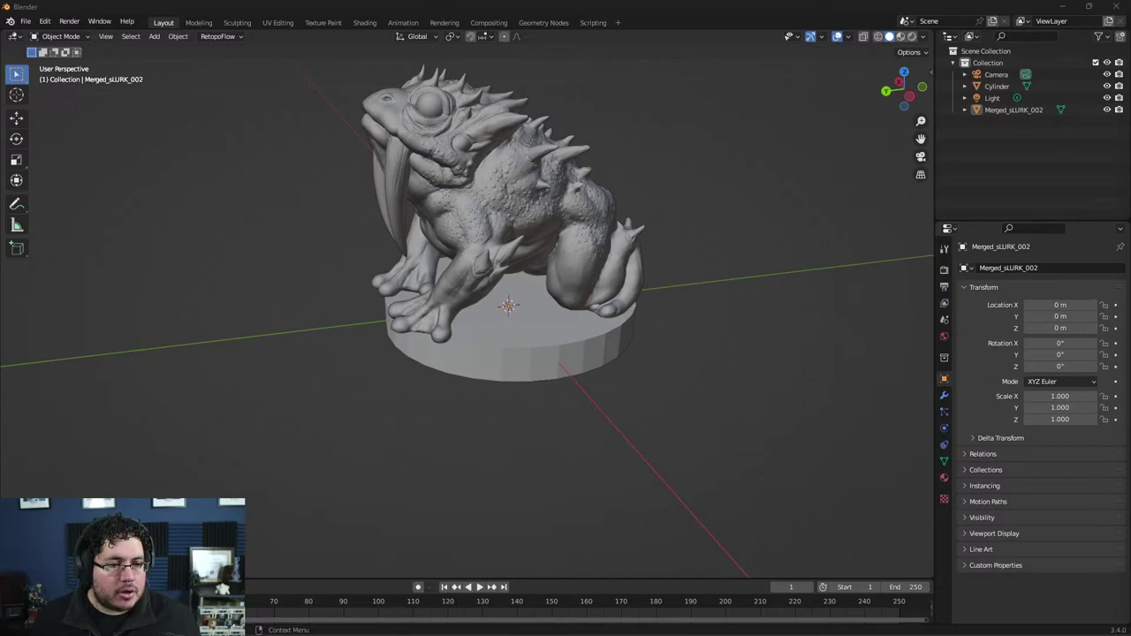
Step: Switch to Chrome and search Google Images for 'falky and the dragon forest'
{"action": "key", "text": "alt+Tab"}
{"action": "triple_click", "coordinate": [221, 76]}
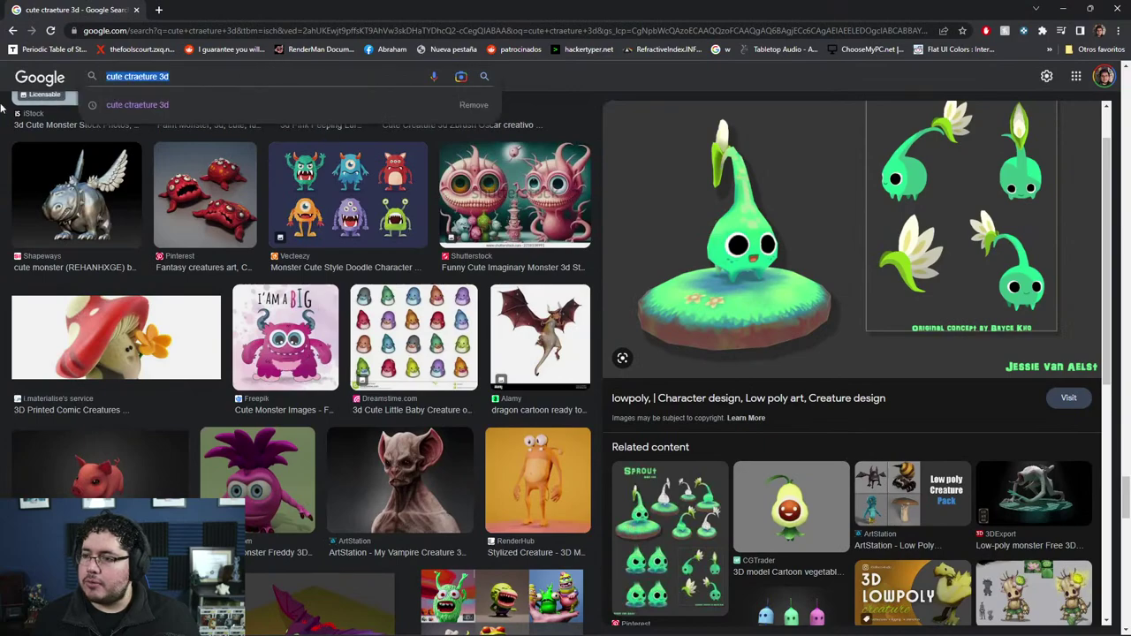
{"action": "type", "text": "falky and the dragon forest"}
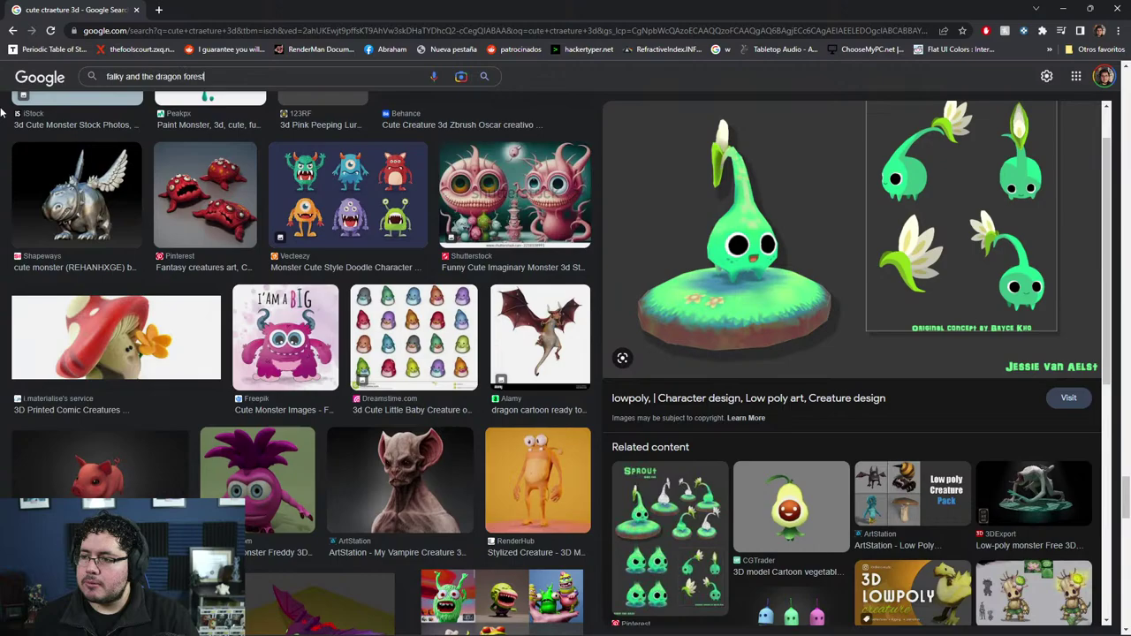
{"action": "key", "text": "Return"}
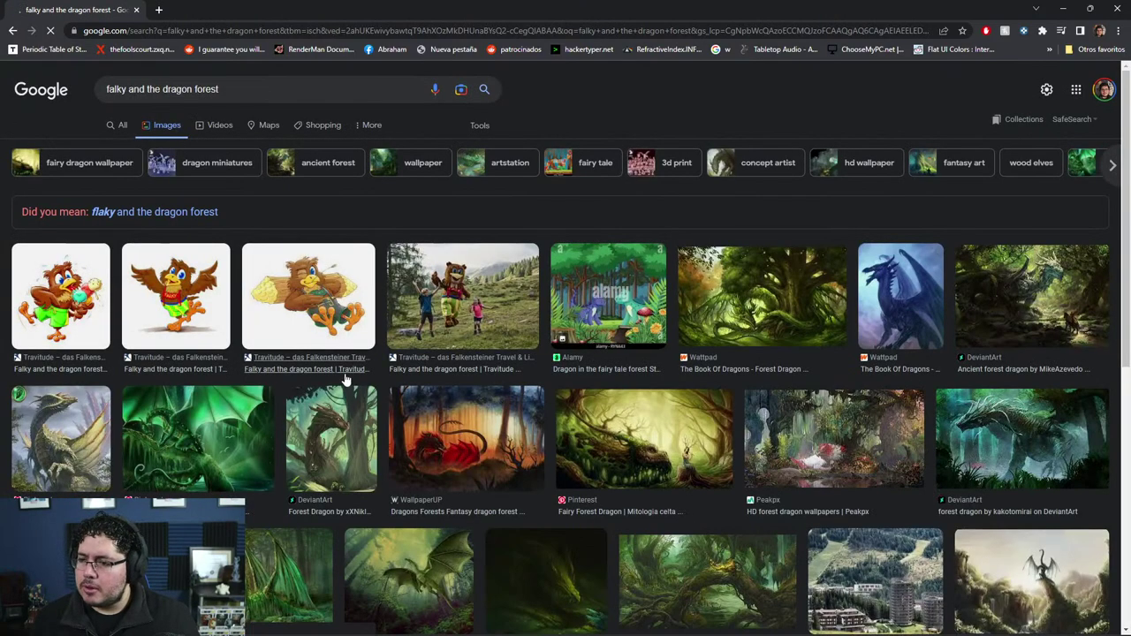
Step: Preview several Falky and forest dragon images, then minimize Chrome and select Blender's cylinder base
{"action": "left_click", "coordinate": [58, 431]}
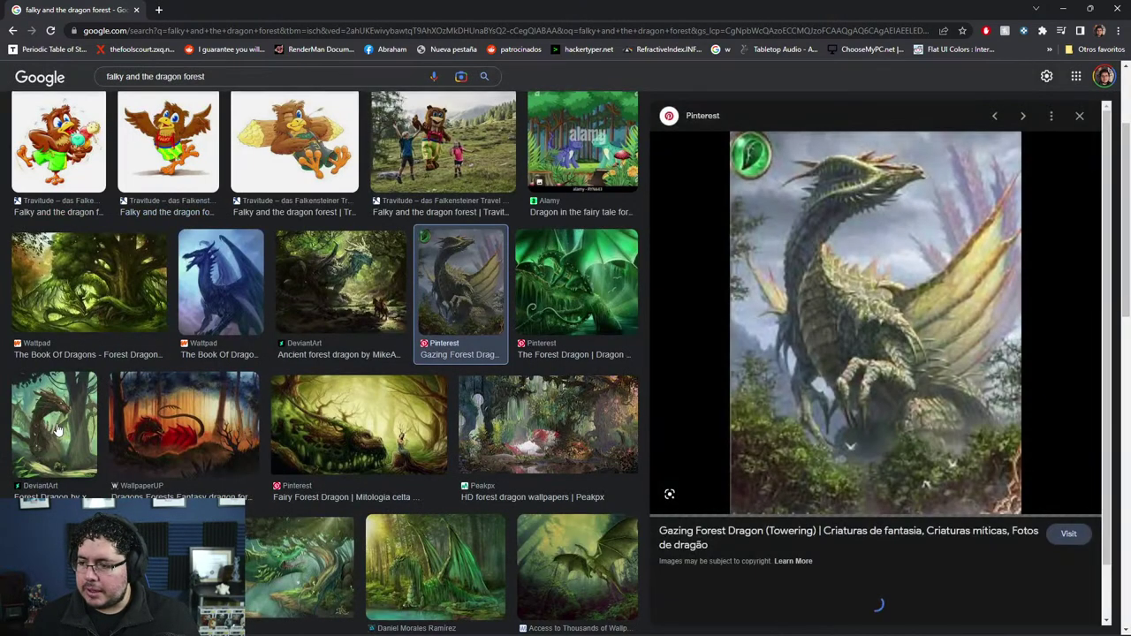
{"action": "left_click", "coordinate": [430, 140]}
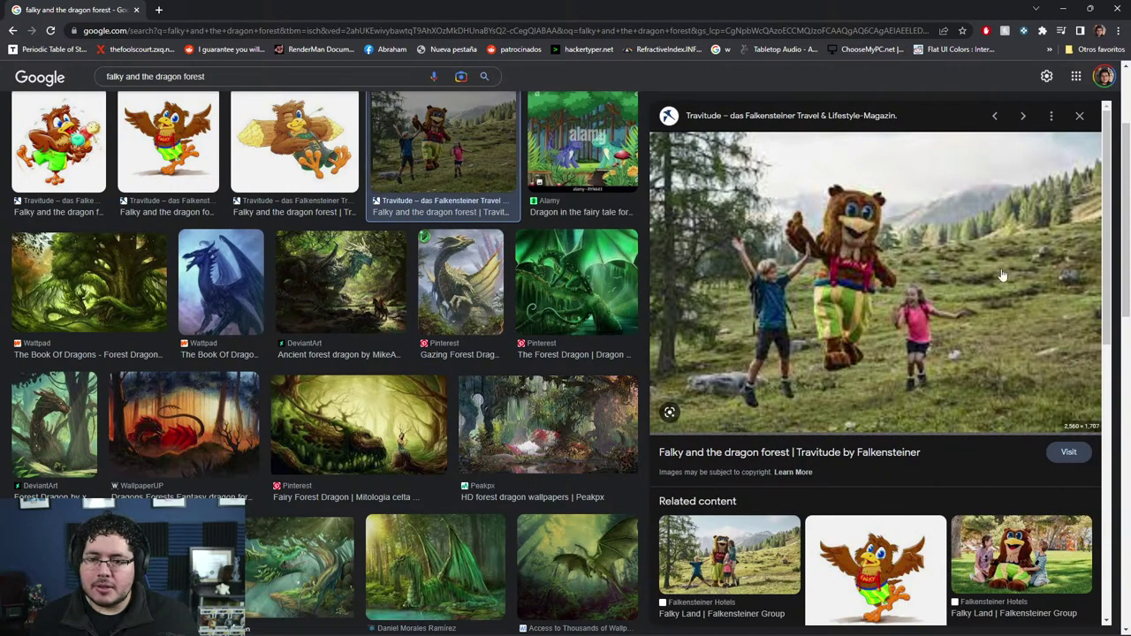
{"action": "left_click", "coordinate": [277, 116]}
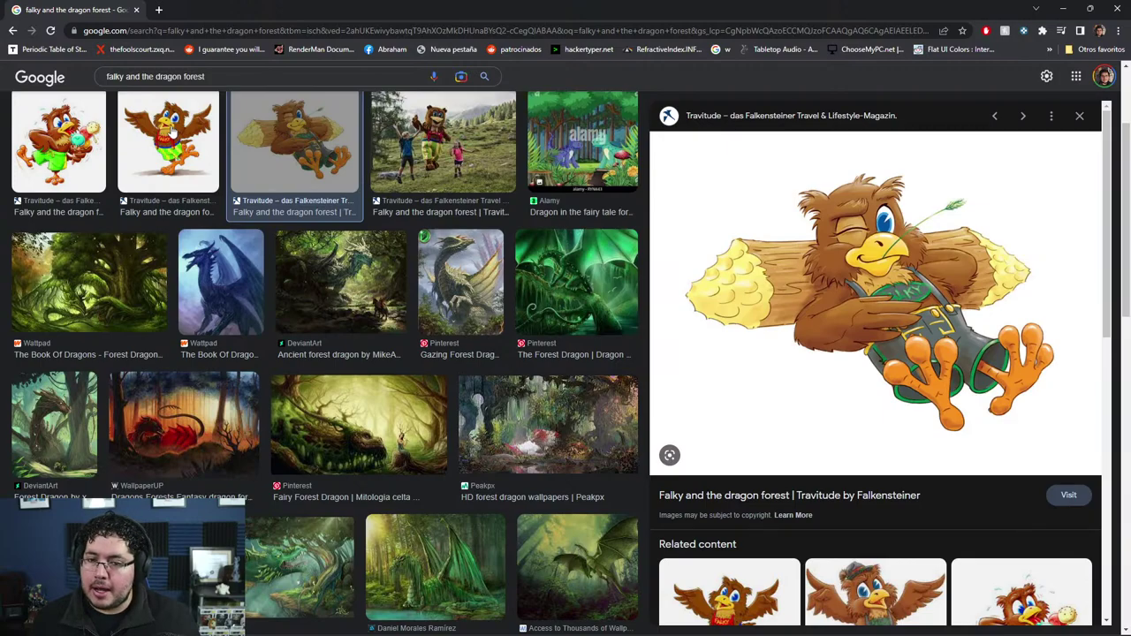
{"action": "left_click", "coordinate": [459, 253]}
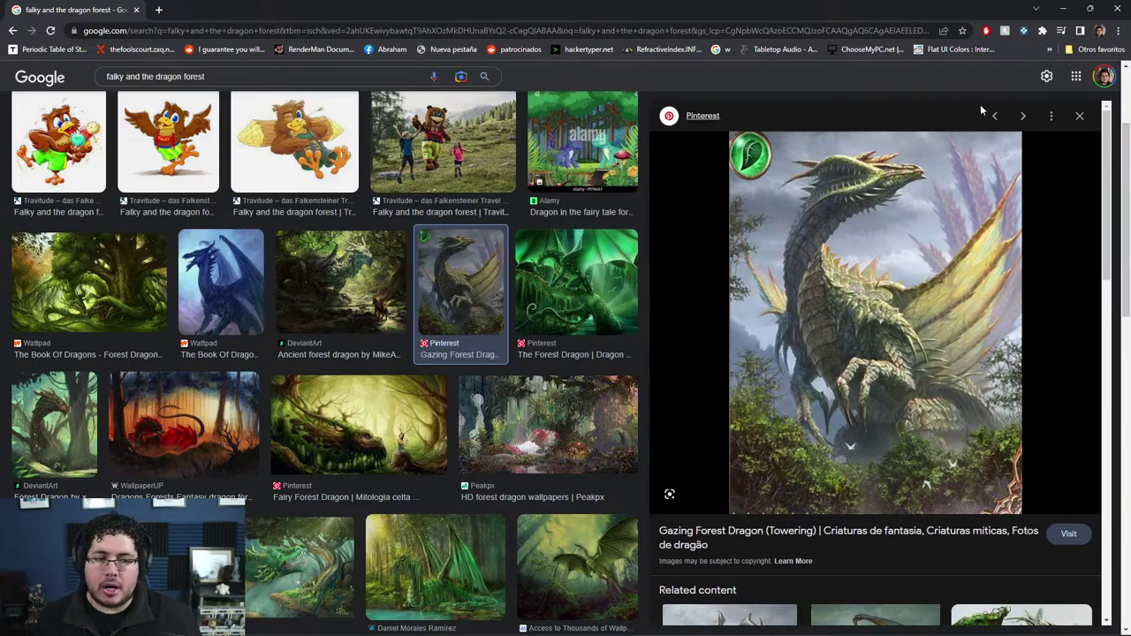
{"action": "left_click", "coordinate": [1064, 8]}
{"action": "left_click", "coordinate": [538, 334]}
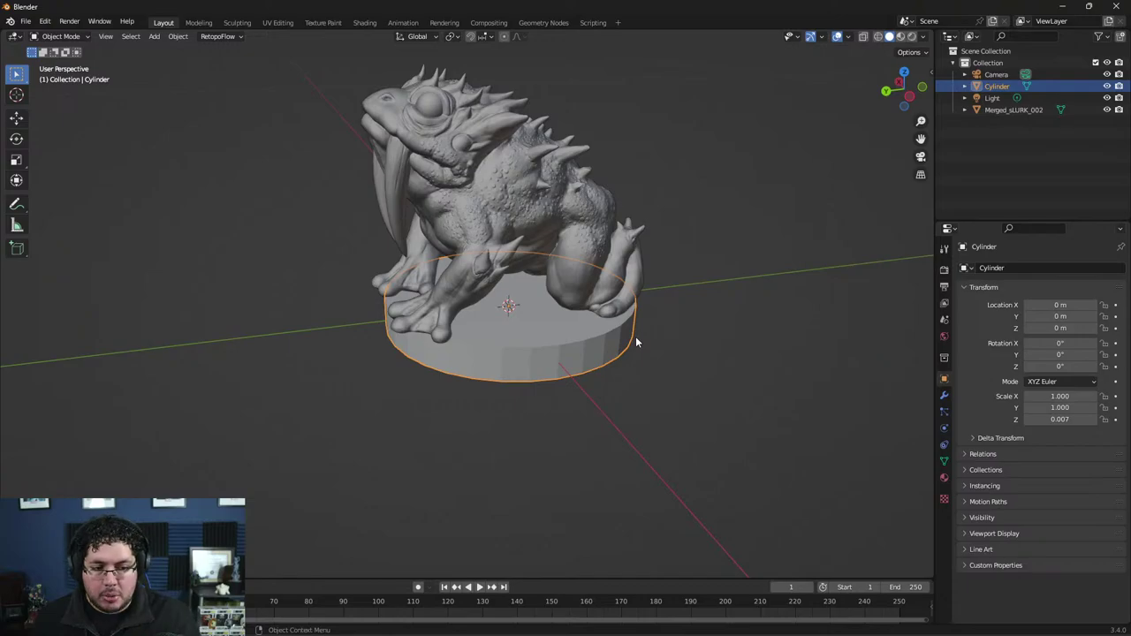
Step: Launch CHITUBOX by searching 'chitubox' in the Windows Start menu
{"action": "middle_click_drag", "start_coordinate": [635, 336], "coordinate": [691, 270]}
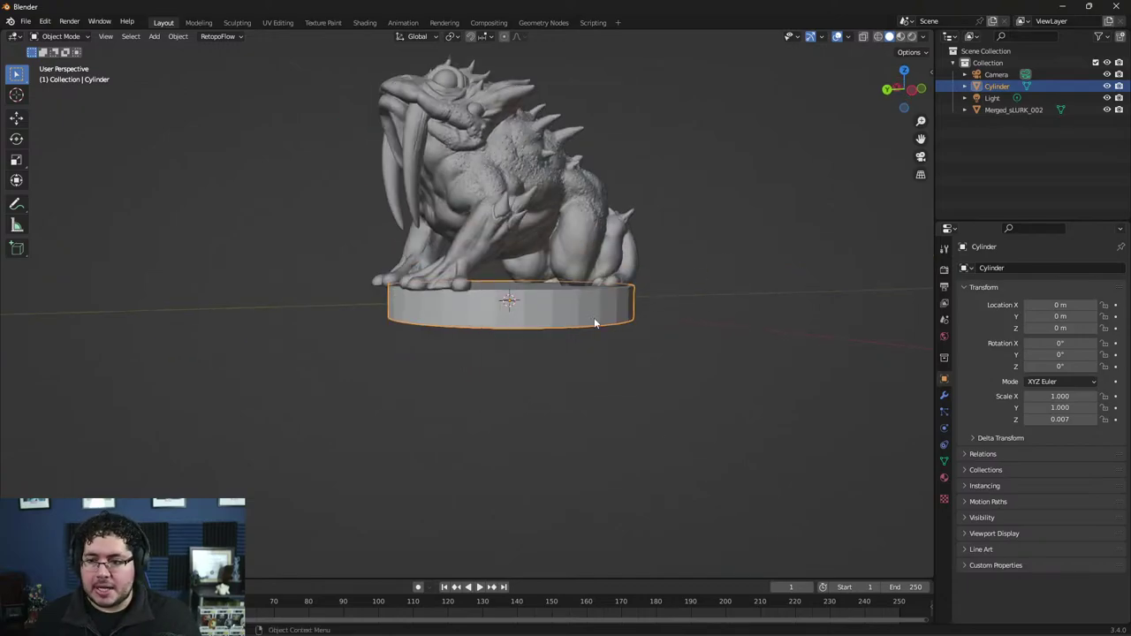
{"action": "middle_click_drag", "start_coordinate": [581, 346], "coordinate": [579, 361]}
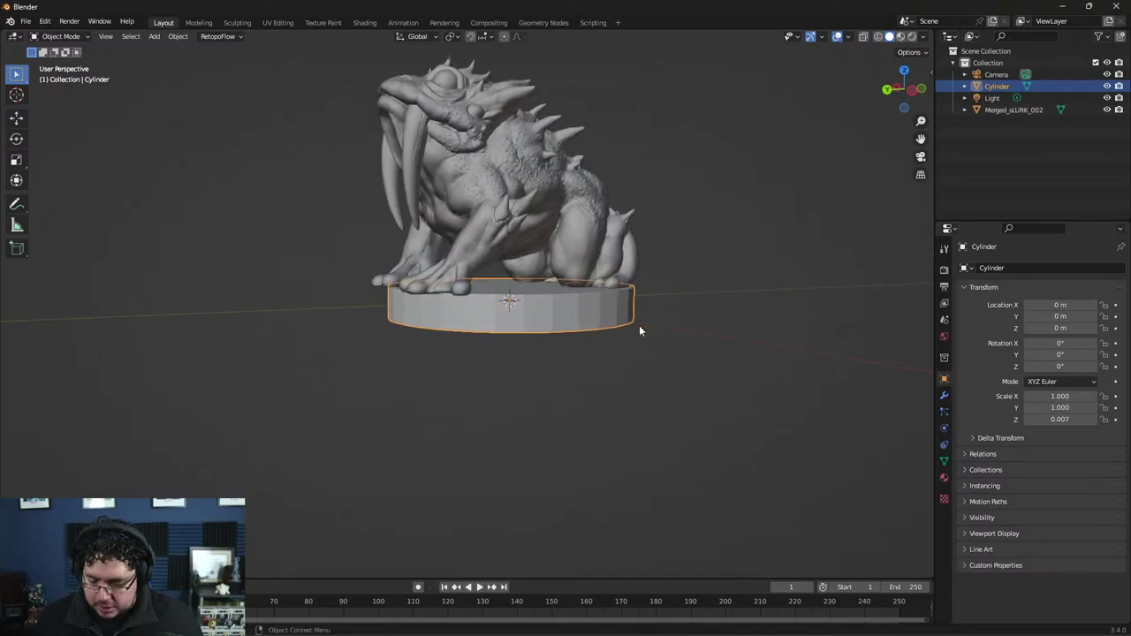
{"action": "key", "text": "super"}
{"action": "mouse_move", "coordinate": [657, 623]}
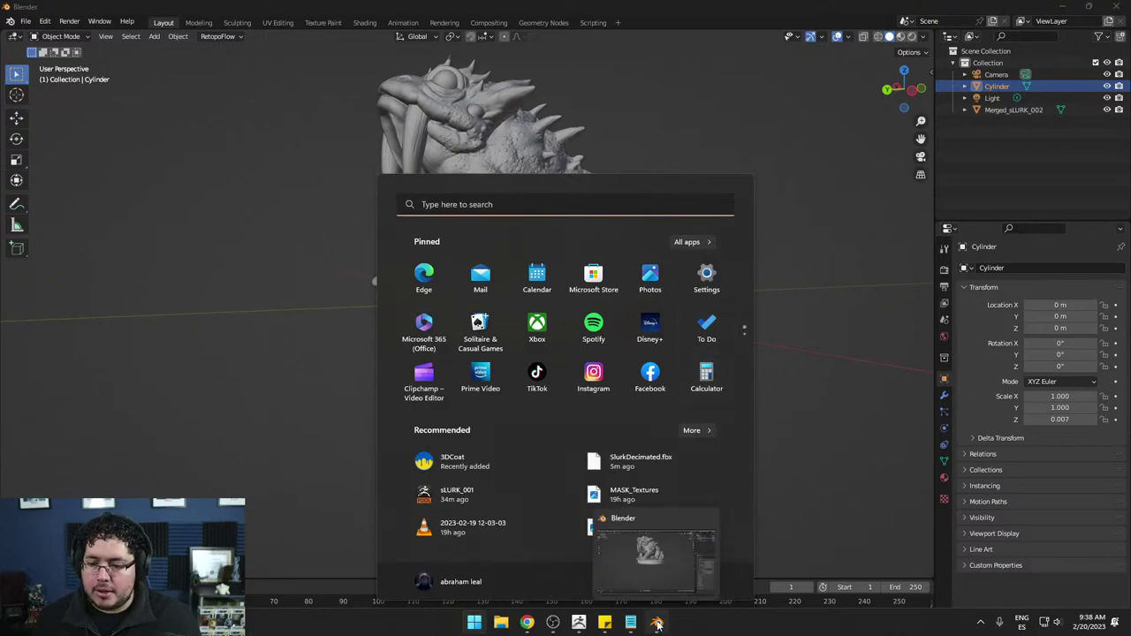
{"action": "left_click", "coordinate": [835, 424]}
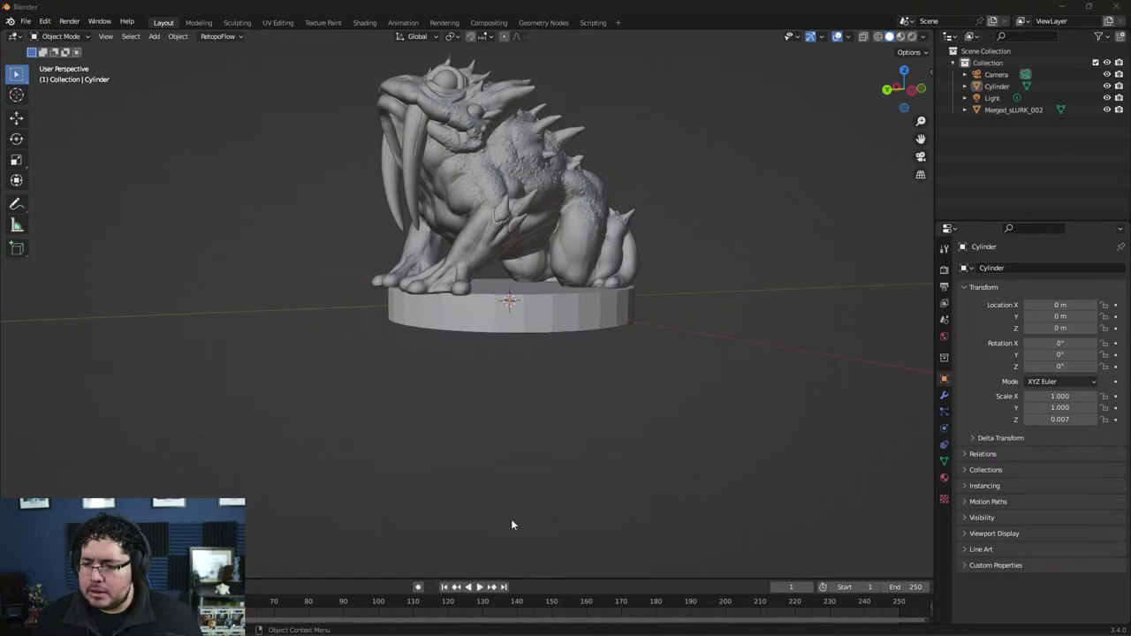
{"action": "key", "text": "super"}
{"action": "left_click", "coordinate": [656, 623]}
{"action": "key", "text": "super"}
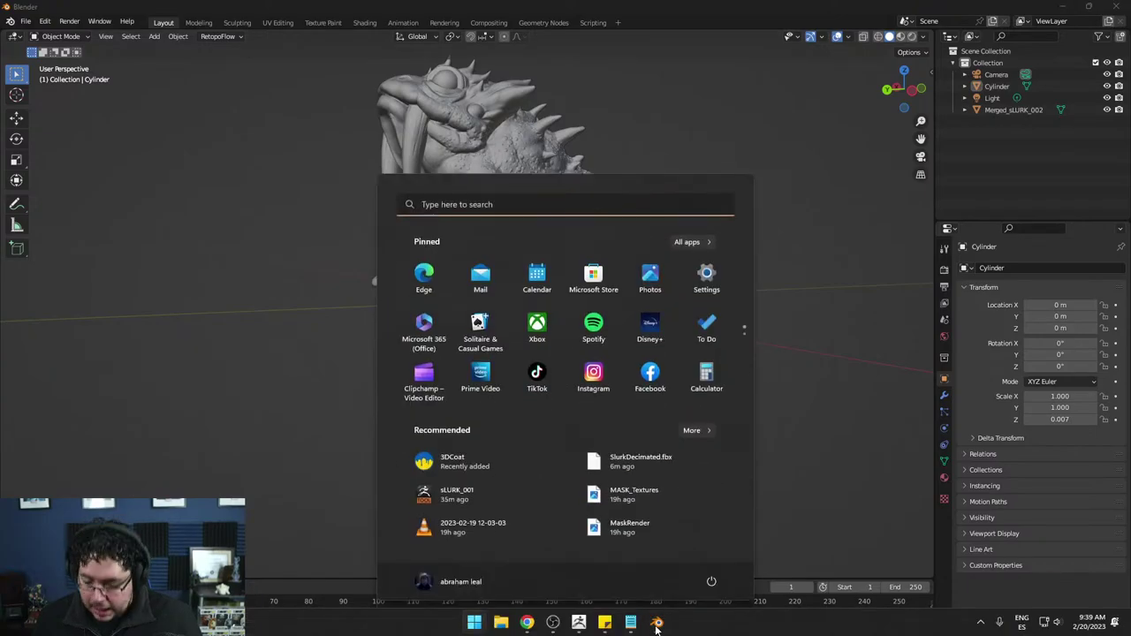
{"action": "type", "text": "chitubox"}
{"action": "key", "text": "Return"}
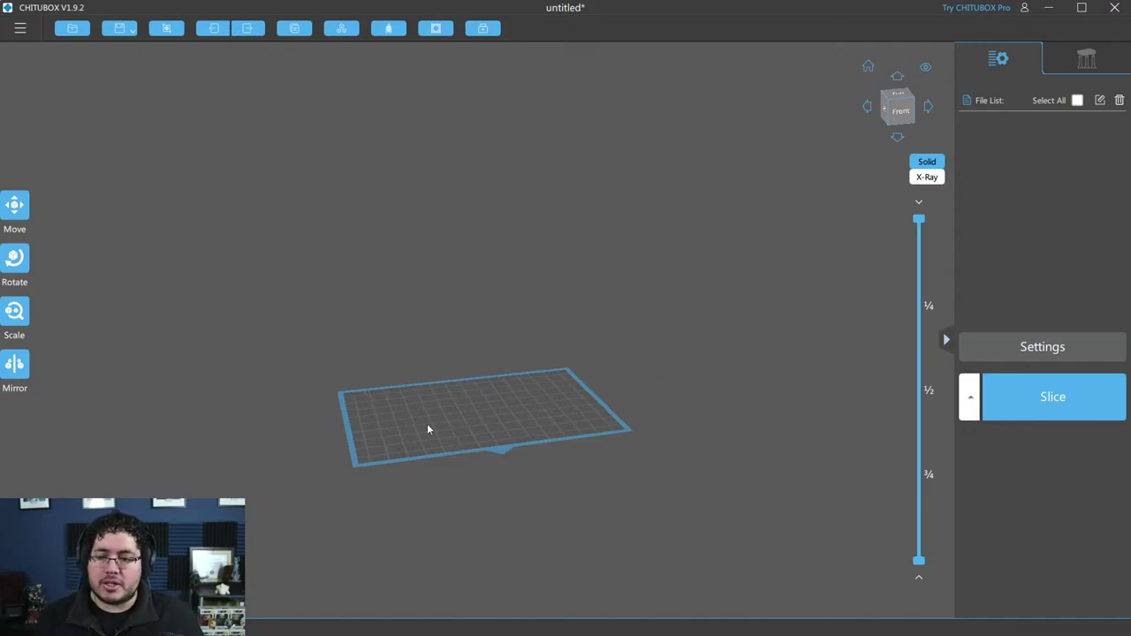
Step: Open Slurk.stl from the sLURK folder and orbit to view the toad on the plate
{"action": "scroll", "coordinate": [537, 416], "scroll_direction": "up", "scroll_amount": 2}
{"action": "scroll", "coordinate": [504, 371], "scroll_direction": "up", "scroll_amount": 2}
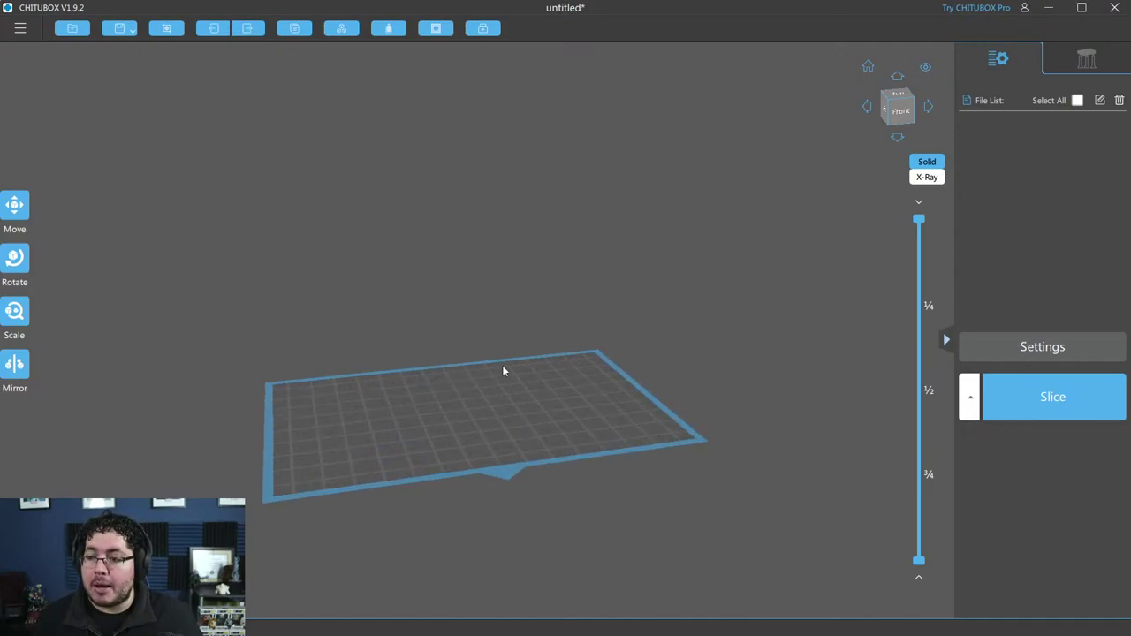
{"action": "left_click", "coordinate": [72, 29]}
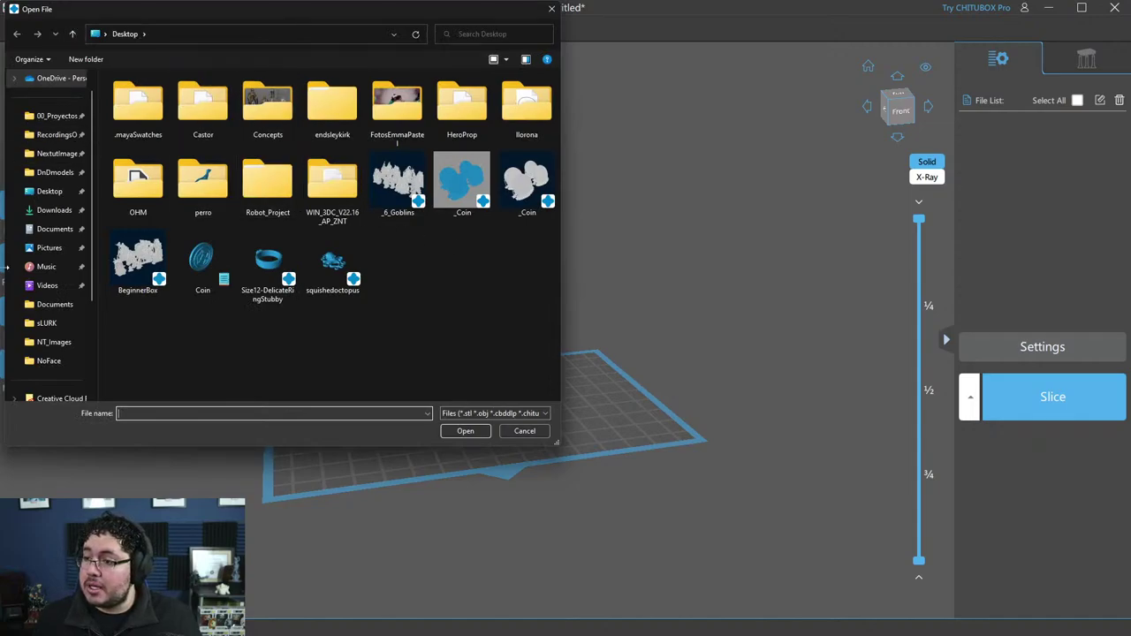
{"action": "left_click", "coordinate": [46, 322]}
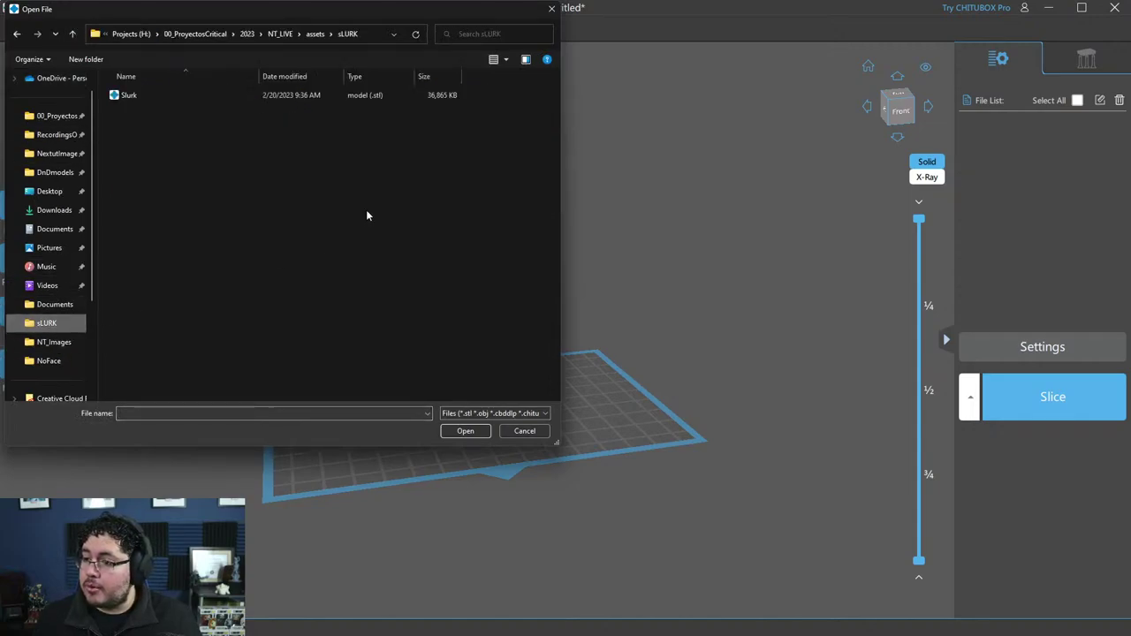
{"action": "left_click", "coordinate": [173, 95]}
{"action": "left_click", "coordinate": [452, 430]}
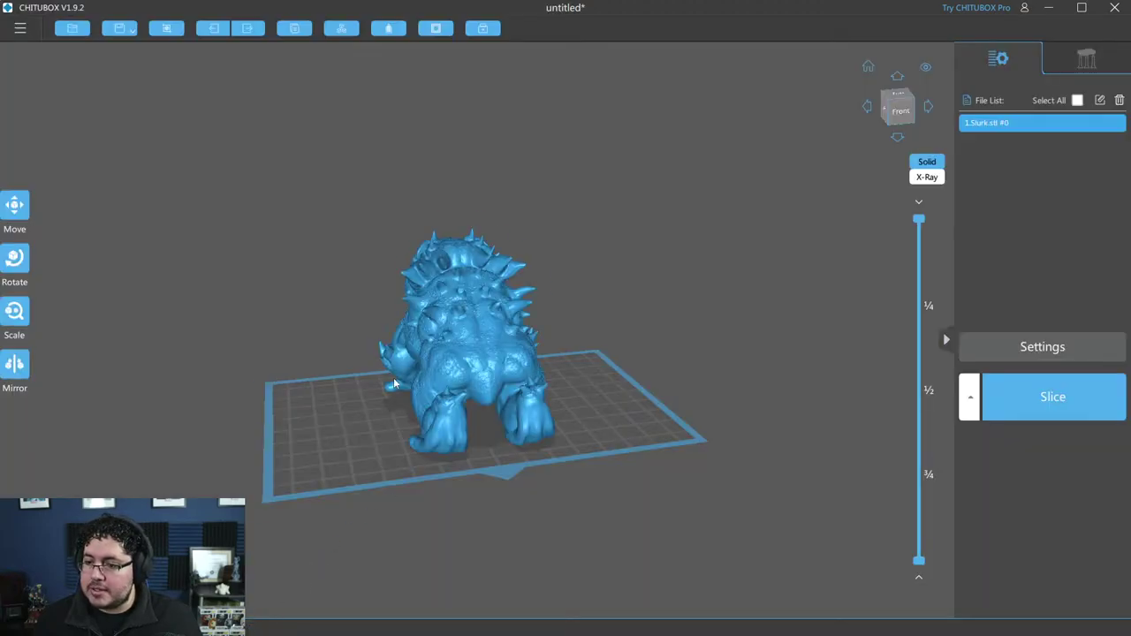
{"action": "mouse_move", "coordinate": [395, 383]}
{"action": "right_mouse_down"}
{"action": "mouse_move", "coordinate": [277, 424]}
{"action": "mouse_move", "coordinate": [546, 415]}
{"action": "mouse_move", "coordinate": [684, 333]}
{"action": "right_mouse_up"}
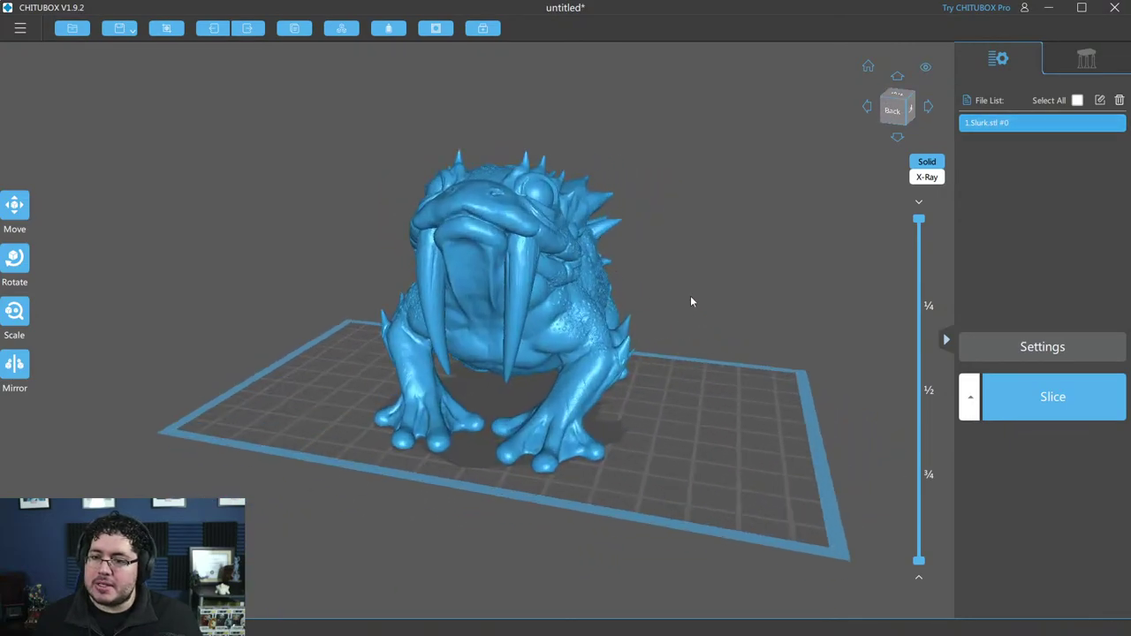
{"action": "left_click", "coordinate": [71, 28]}
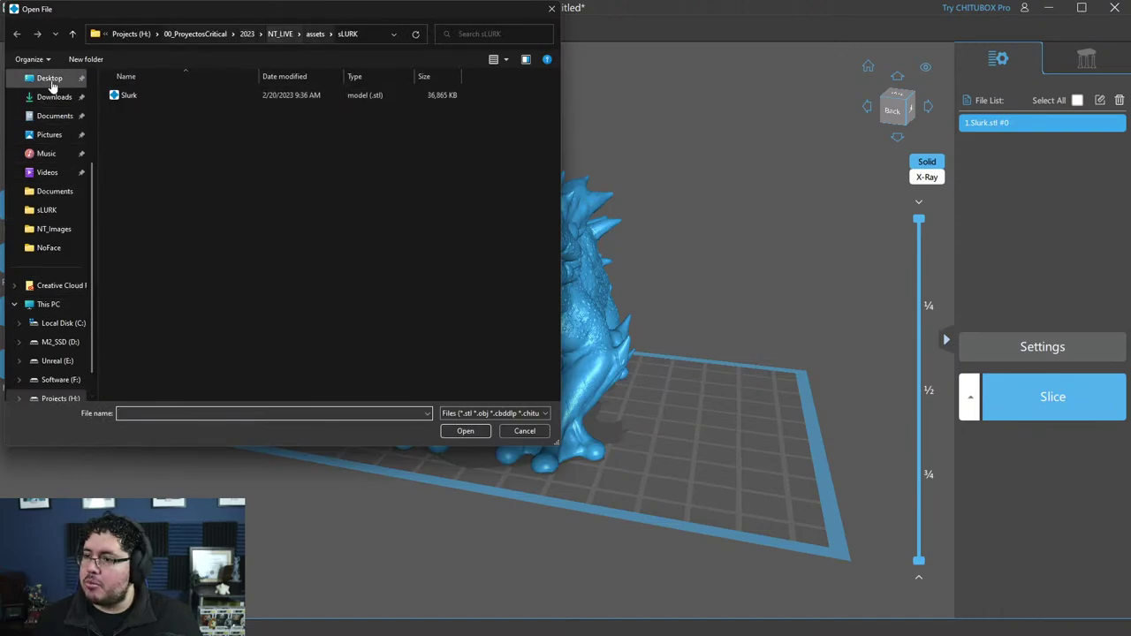
{"action": "scroll", "coordinate": [55, 114], "scroll_direction": "up", "scroll_amount": 1}
{"action": "left_click", "coordinate": [50, 135]}
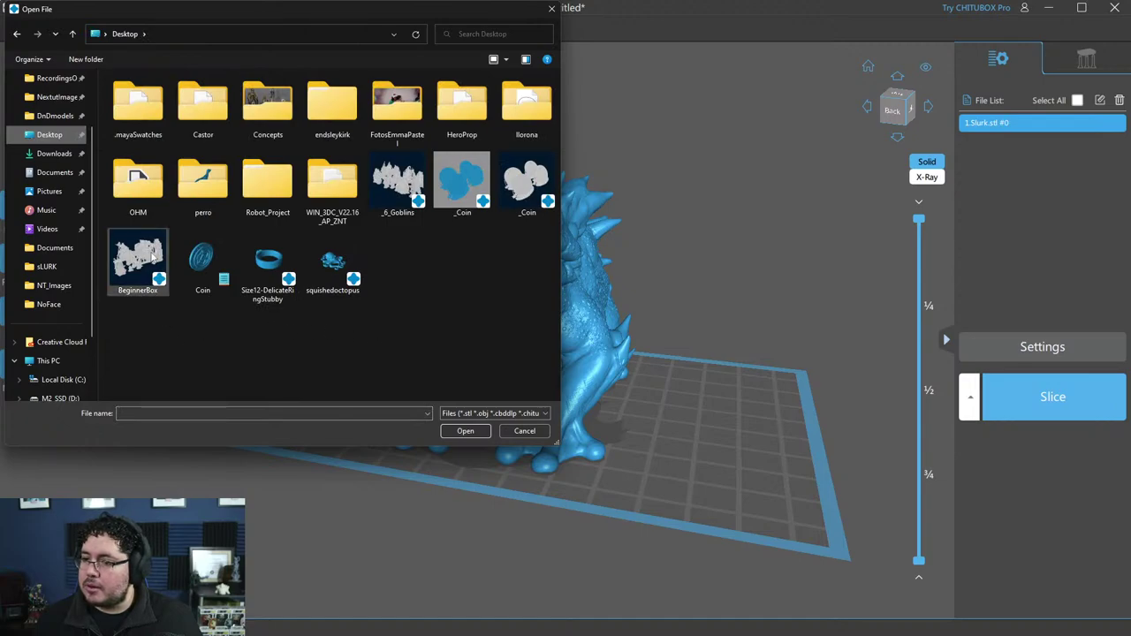
{"action": "key", "text": "Escape"}
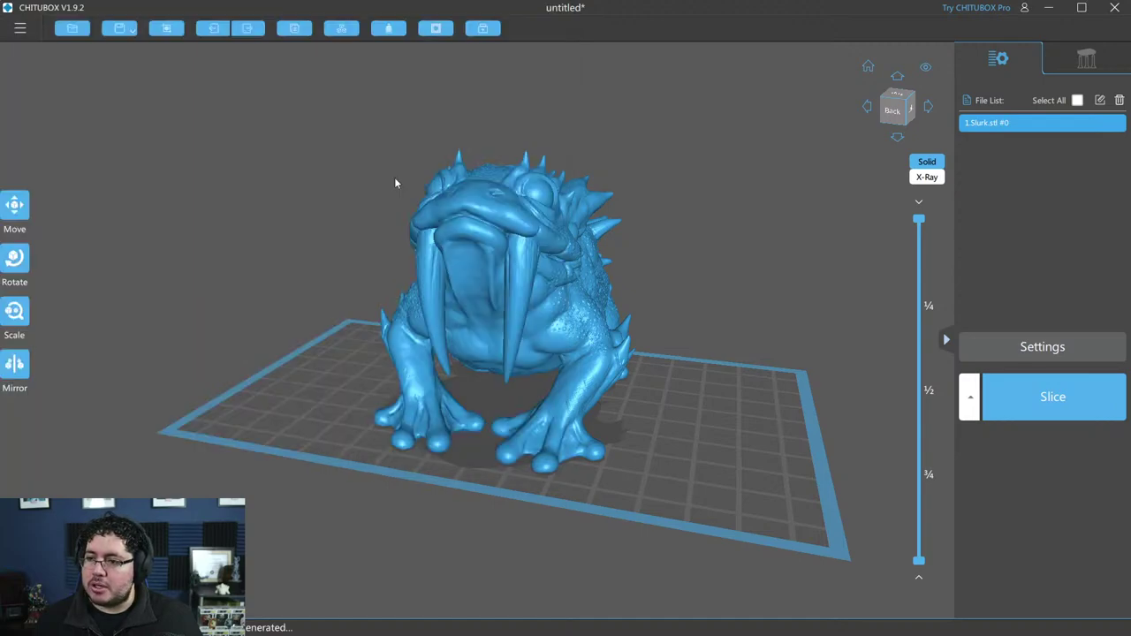
{"action": "left_click_drag", "start_coordinate": [285, 302], "coordinate": [331, 336]}
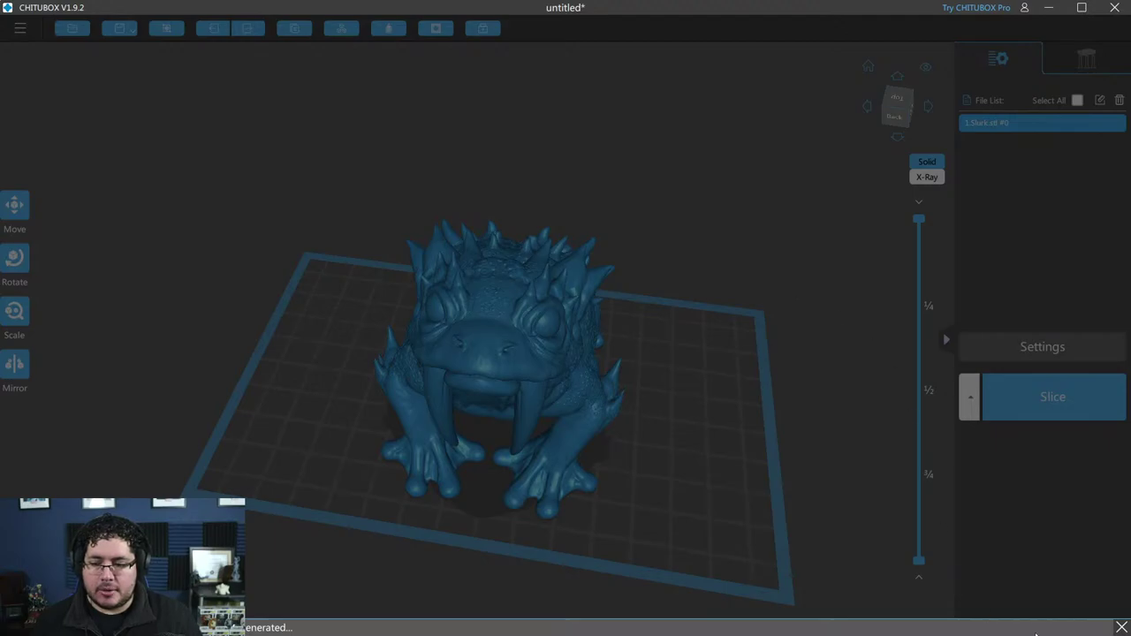
{"action": "left_click", "coordinate": [1122, 628]}
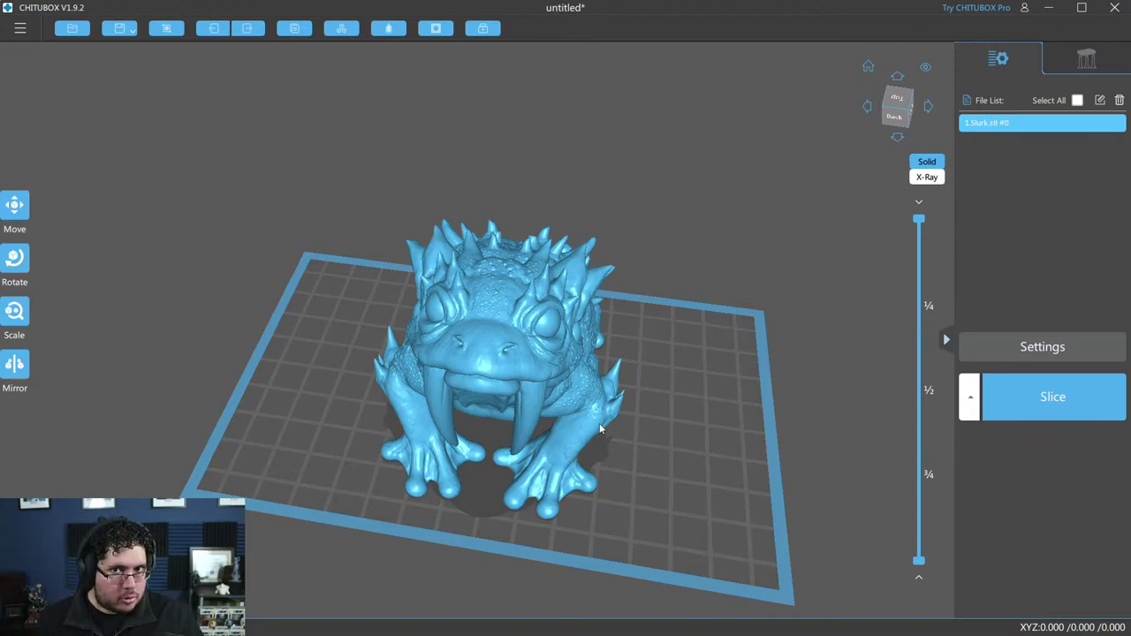
{"action": "key", "text": "alt+Tab"}
{"action": "key", "text": "alt+Tab"}
{"action": "key", "text": "alt+Tab"}
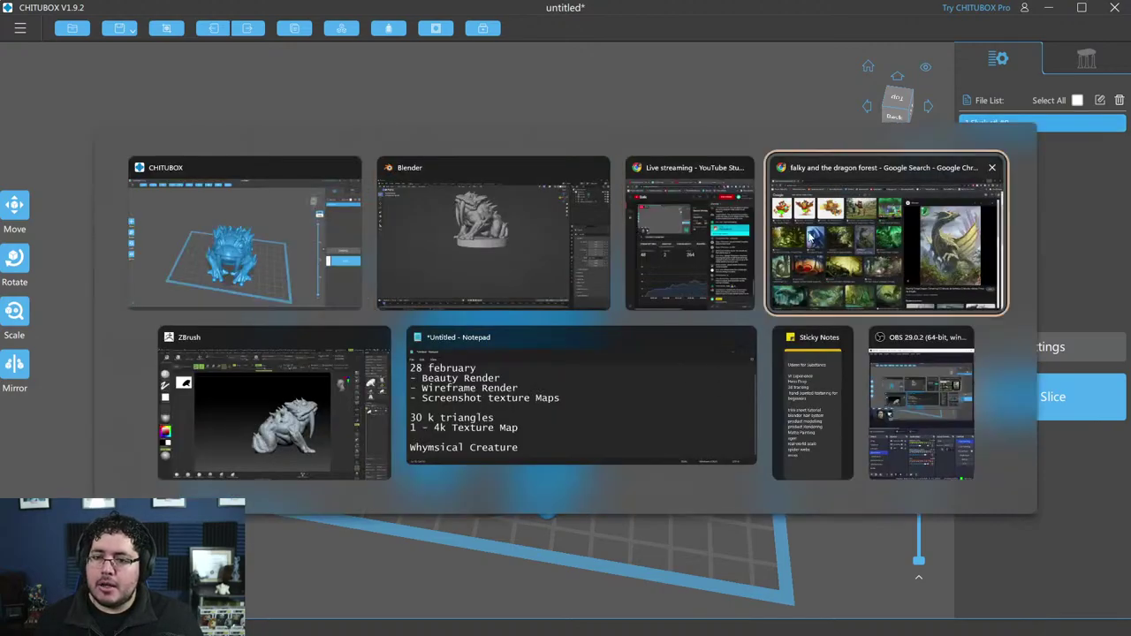
Step: Search Google Images in Chrome for 'industraill 3d modelling'
{"action": "key", "text": "slash"}
{"action": "key", "text": "BackSpace"}
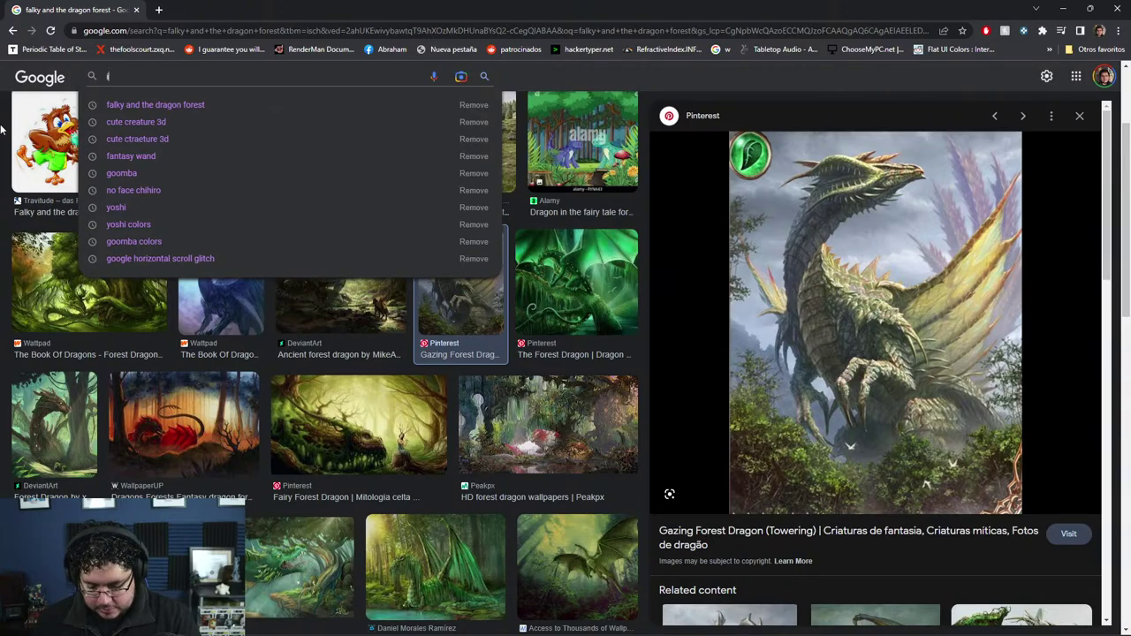
{"action": "type", "text": "industraill 3d m"}
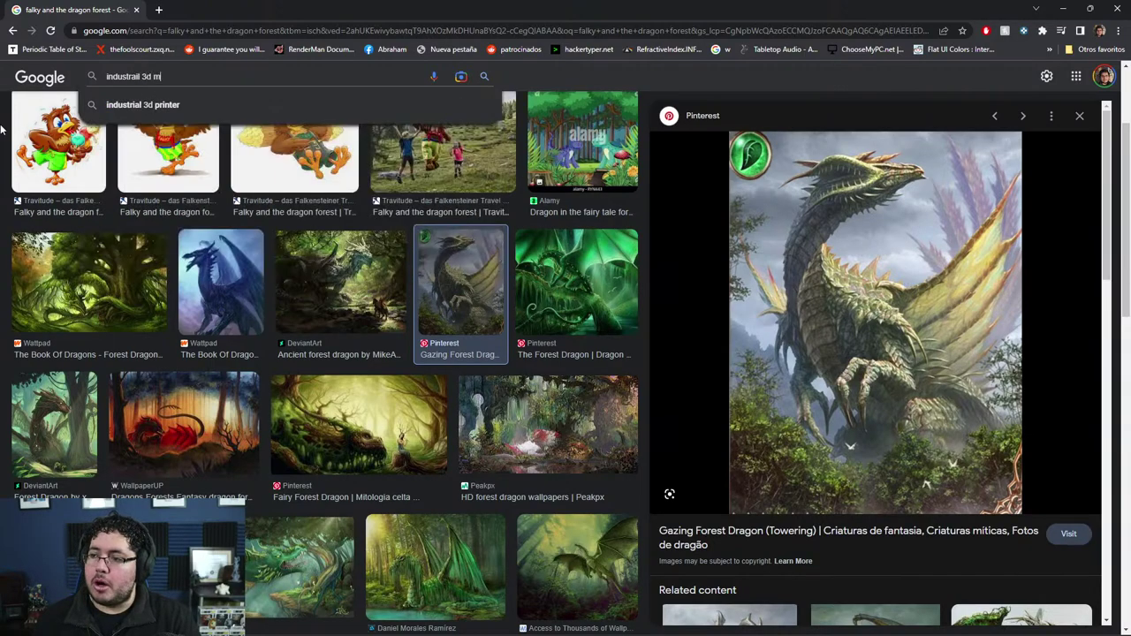
{"action": "type", "text": "odelling"}
{"action": "key", "text": "Return"}
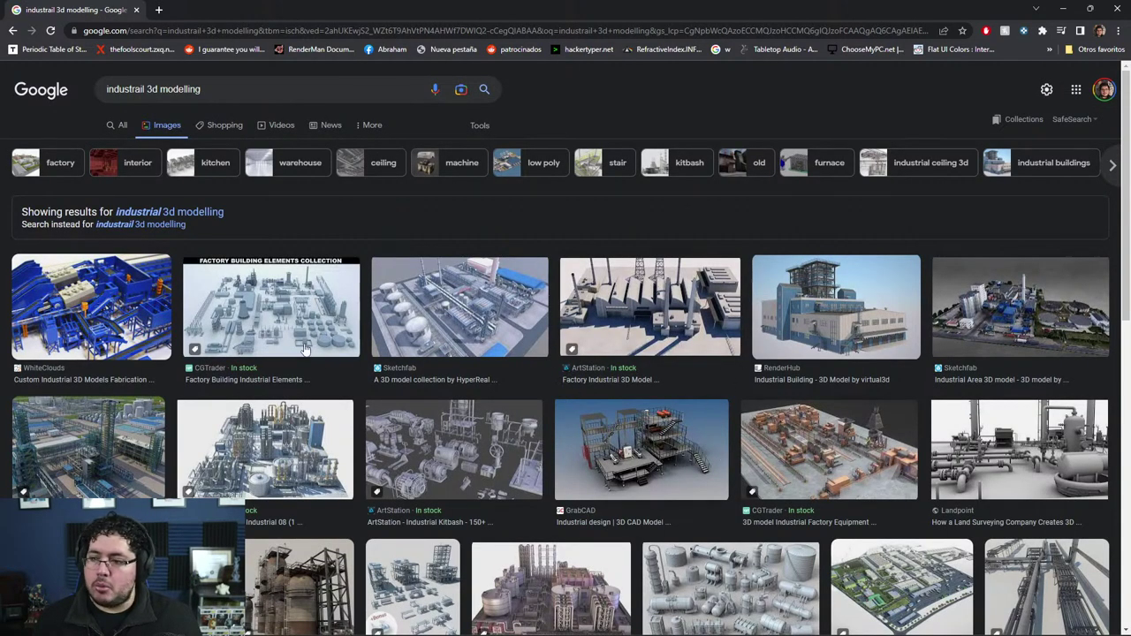
Step: Preview industrial model, ArtStation kitbash and Sketchfab Industrial Kitbash 5 images, then minimize Chrome
{"action": "left_click", "coordinate": [87, 317]}
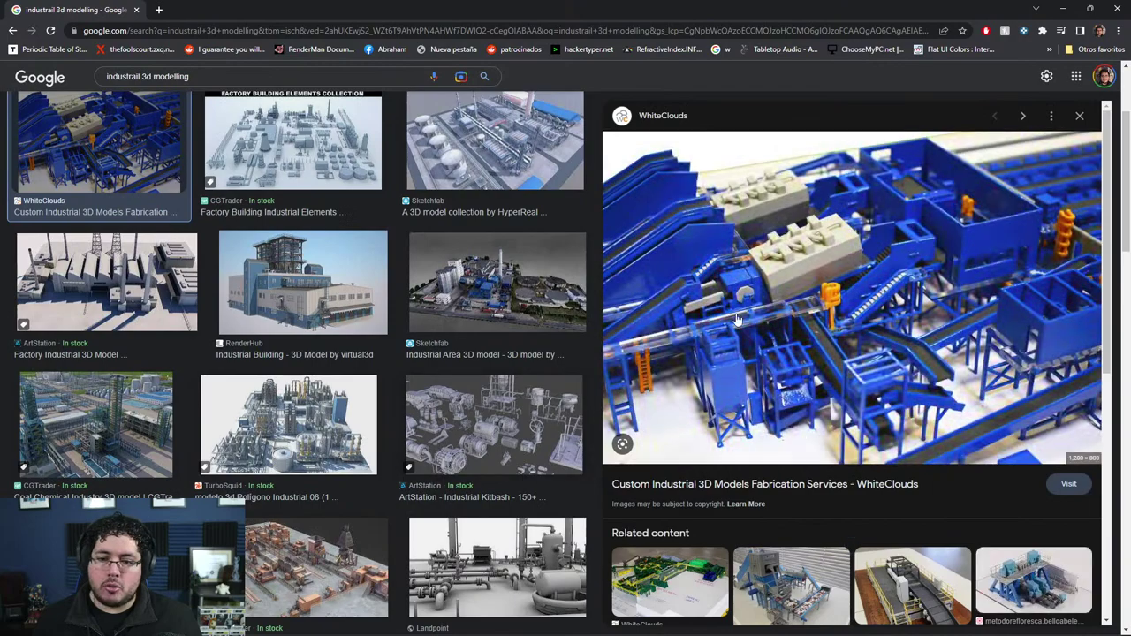
{"action": "left_click", "coordinate": [484, 426]}
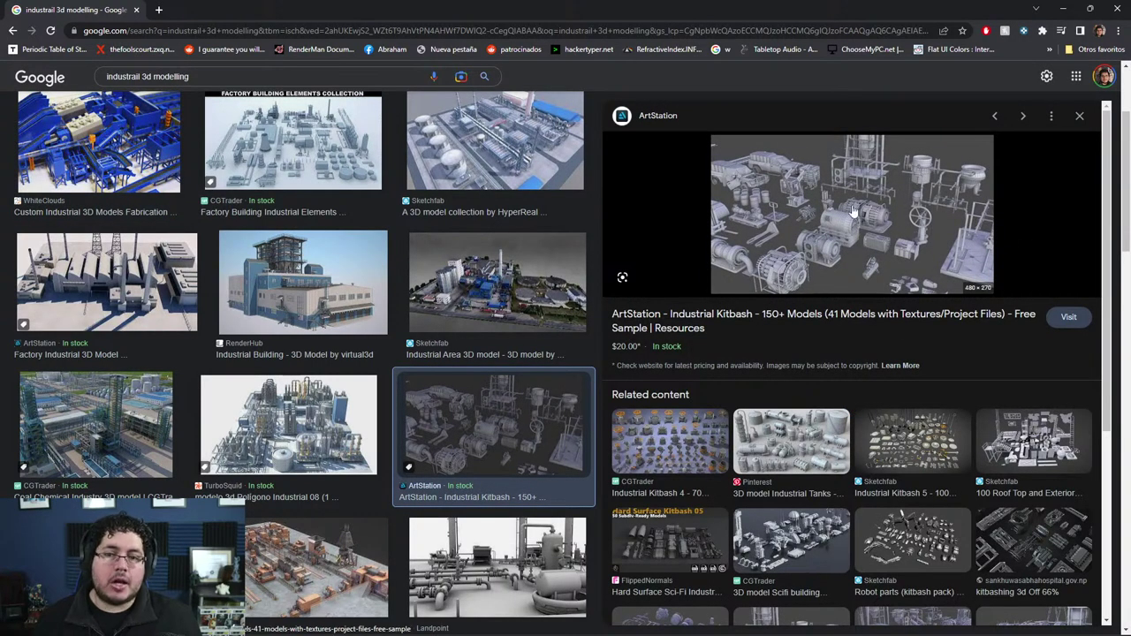
{"action": "left_click", "coordinate": [944, 442]}
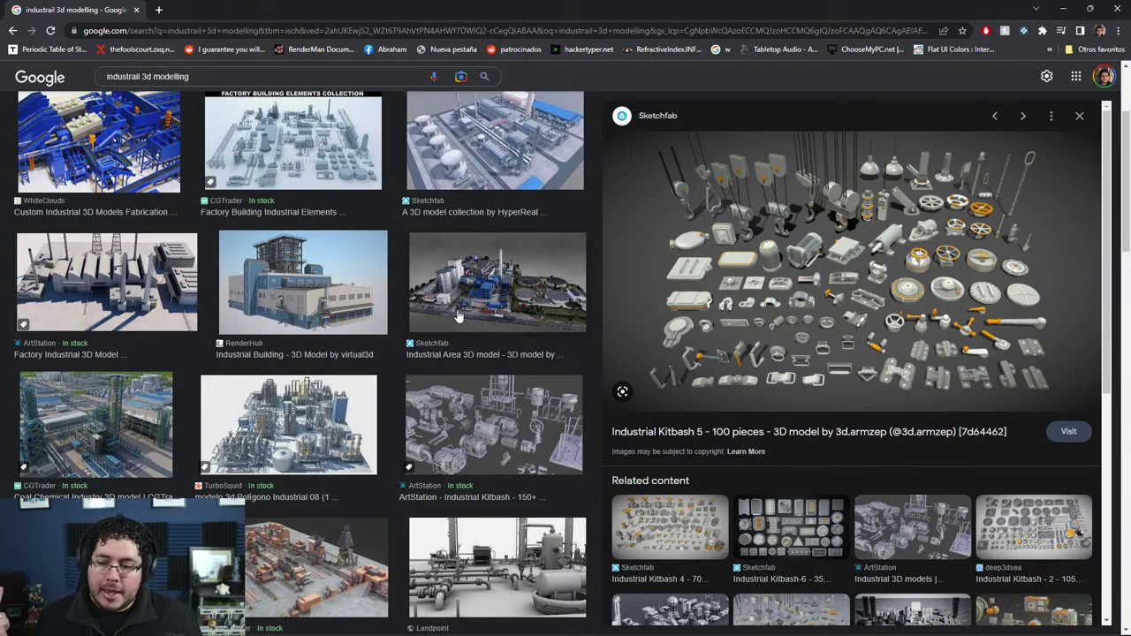
{"action": "scroll", "coordinate": [429, 297], "scroll_direction": "down", "scroll_amount": 3}
{"action": "scroll", "coordinate": [274, 224], "scroll_direction": "down", "scroll_amount": 3}
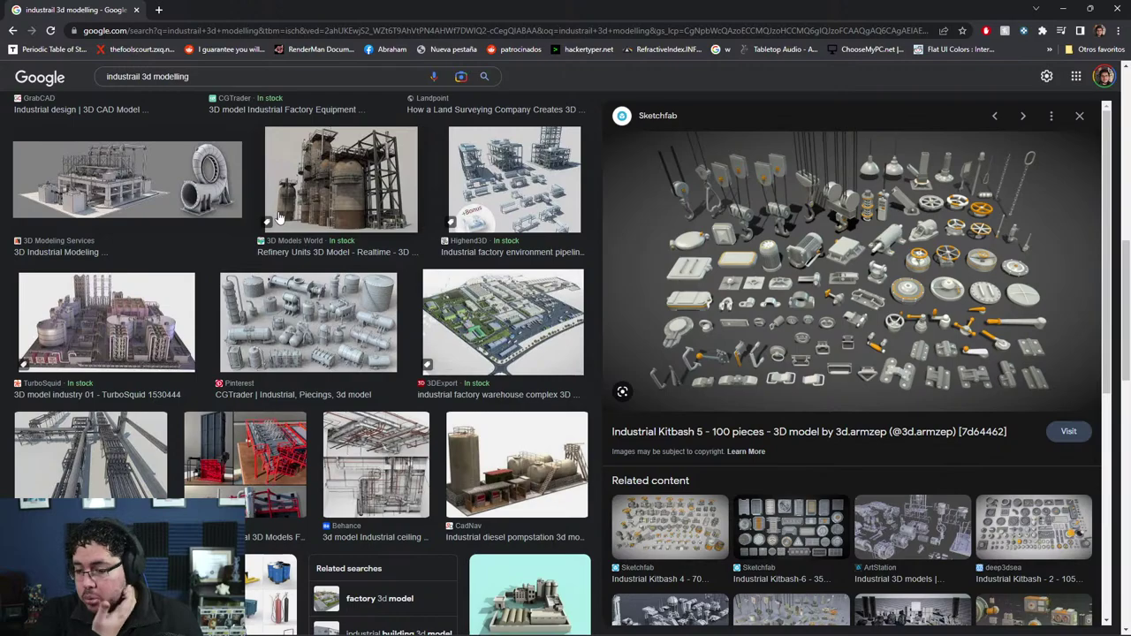
{"action": "scroll", "coordinate": [279, 217], "scroll_direction": "down", "scroll_amount": 3}
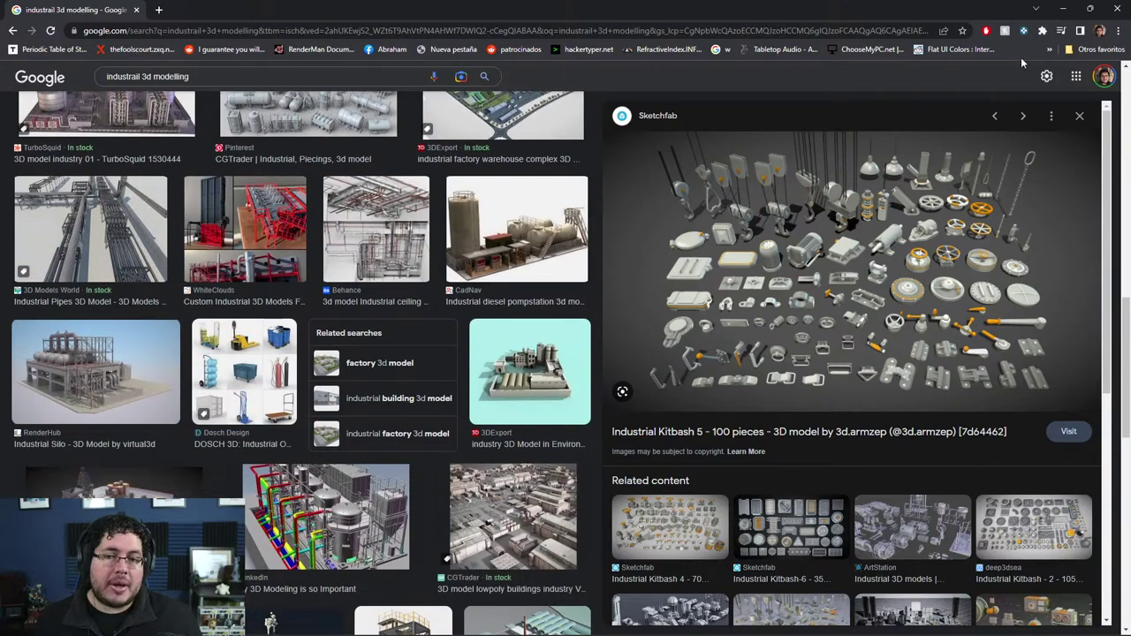
{"action": "left_click", "coordinate": [1067, 7]}
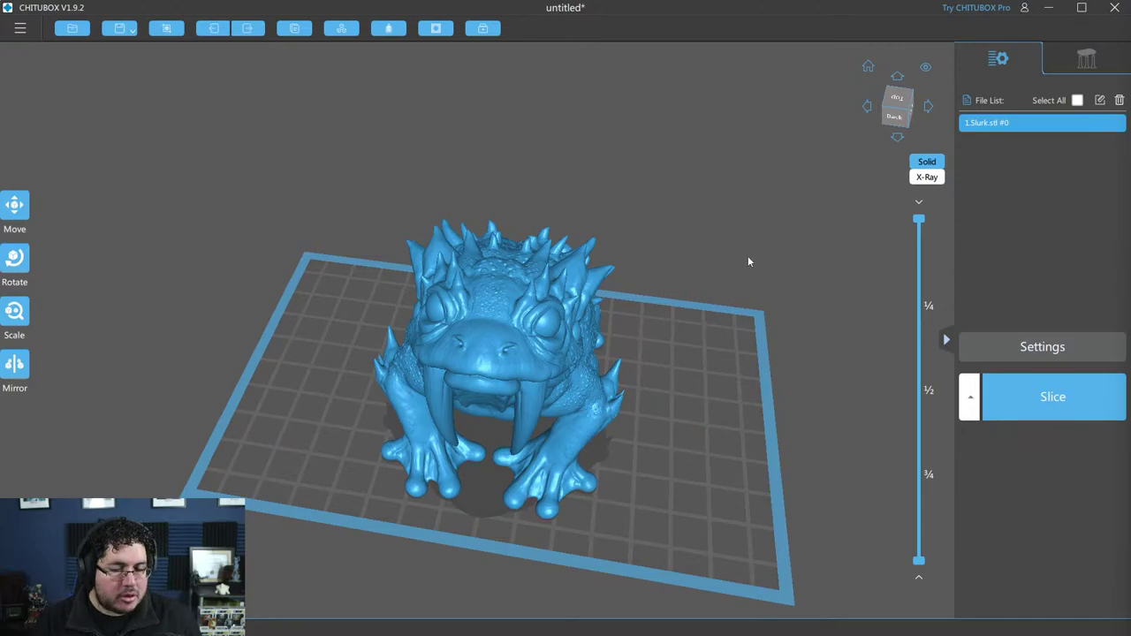
{"action": "right_click_drag", "start_coordinate": [754, 255], "coordinate": [718, 341]}
{"action": "scroll", "coordinate": [718, 342], "scroll_direction": "up", "scroll_amount": 2}
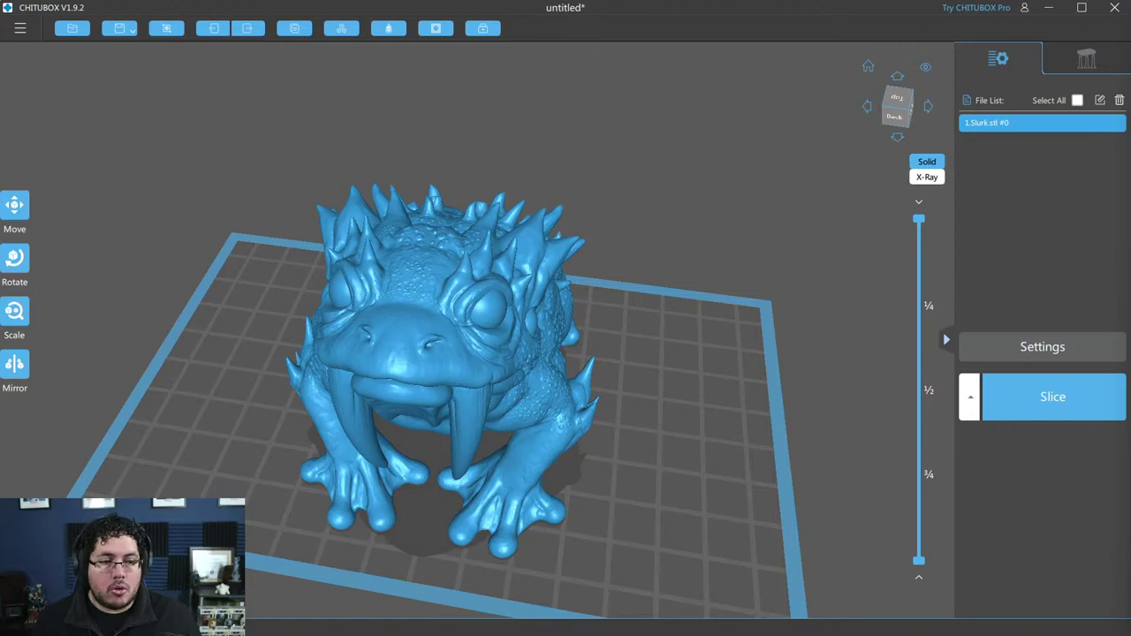
{"action": "scroll", "coordinate": [663, 402], "scroll_direction": "down", "scroll_amount": 1}
{"action": "scroll", "coordinate": [722, 423], "scroll_direction": "down", "scroll_amount": 2}
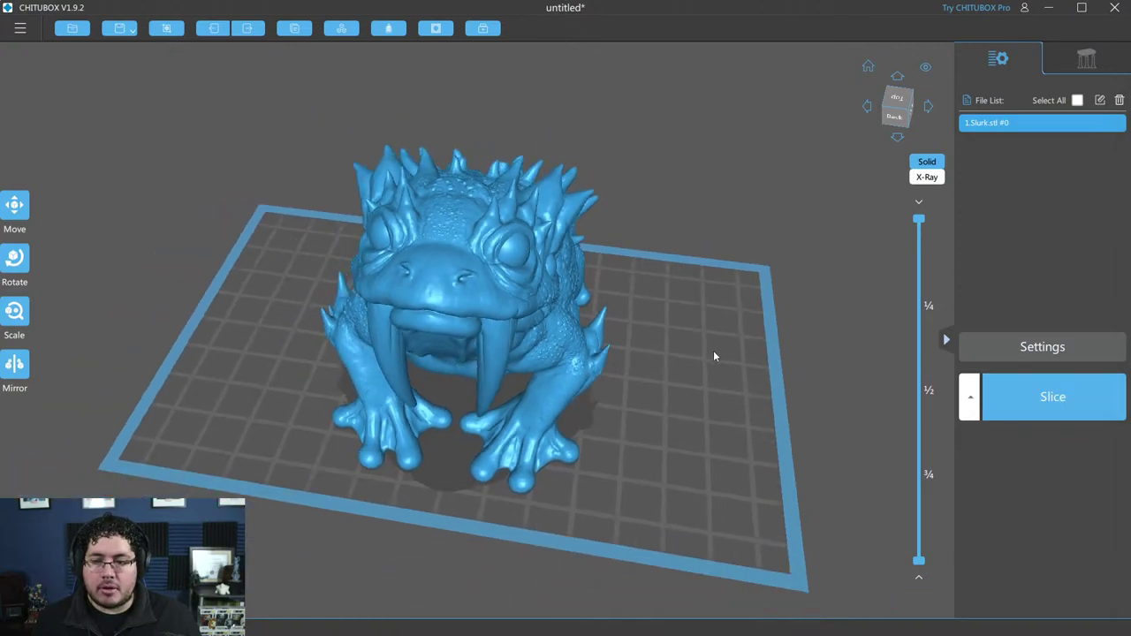
{"action": "scroll", "coordinate": [714, 351], "scroll_direction": "down", "scroll_amount": 2}
{"action": "mouse_move", "coordinate": [702, 385]}
{"action": "right_mouse_down"}
{"action": "mouse_move", "coordinate": [748, 338]}
{"action": "mouse_move", "coordinate": [733, 338]}
{"action": "mouse_move", "coordinate": [765, 267]}
{"action": "right_mouse_up"}
{"action": "mouse_move", "coordinate": [764, 272]}
{"action": "left_mouse_down"}
{"action": "mouse_move", "coordinate": [807, 197]}
{"action": "mouse_move", "coordinate": [750, 394]}
{"action": "mouse_move", "coordinate": [704, 342]}
{"action": "mouse_move", "coordinate": [705, 421]}
{"action": "left_mouse_up"}
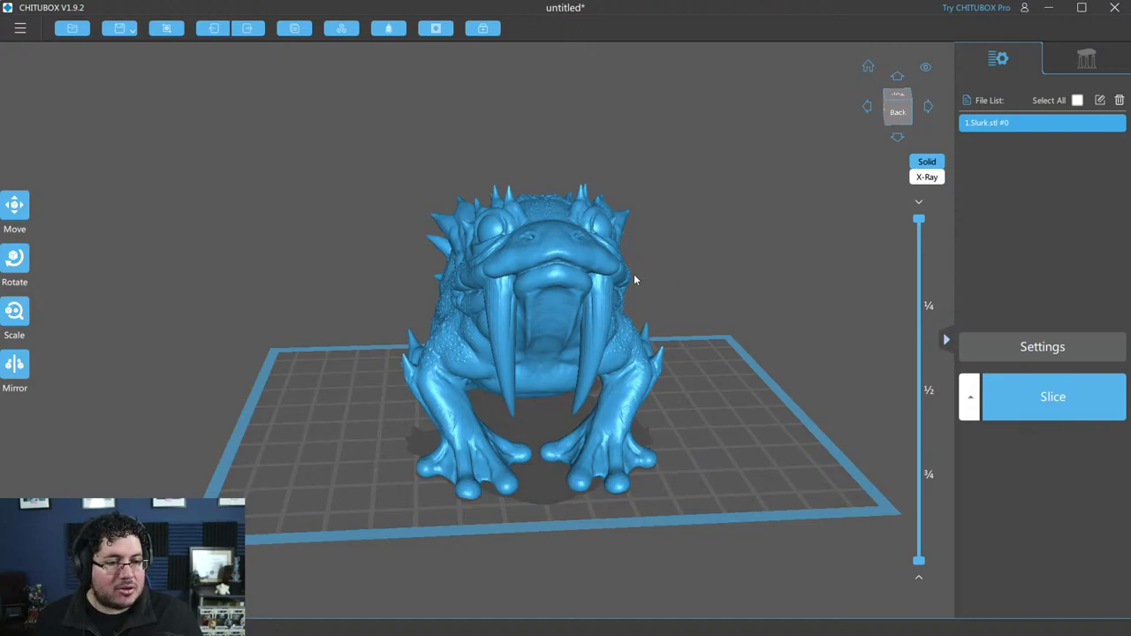
{"action": "mouse_move", "coordinate": [690, 296]}
{"action": "left_mouse_down"}
{"action": "mouse_move", "coordinate": [706, 292]}
{"action": "mouse_move", "coordinate": [708, 258]}
{"action": "left_mouse_up"}
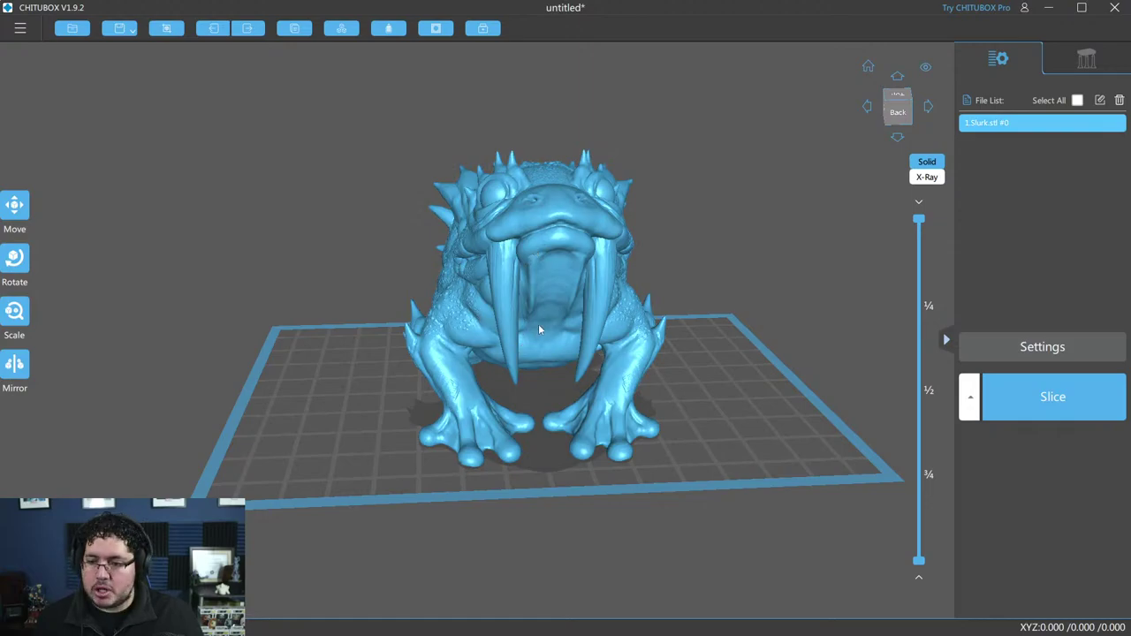
{"action": "scroll", "coordinate": [658, 343], "scroll_direction": "down", "scroll_amount": 2}
{"action": "scroll", "coordinate": [659, 343], "scroll_direction": "up", "scroll_amount": 2}
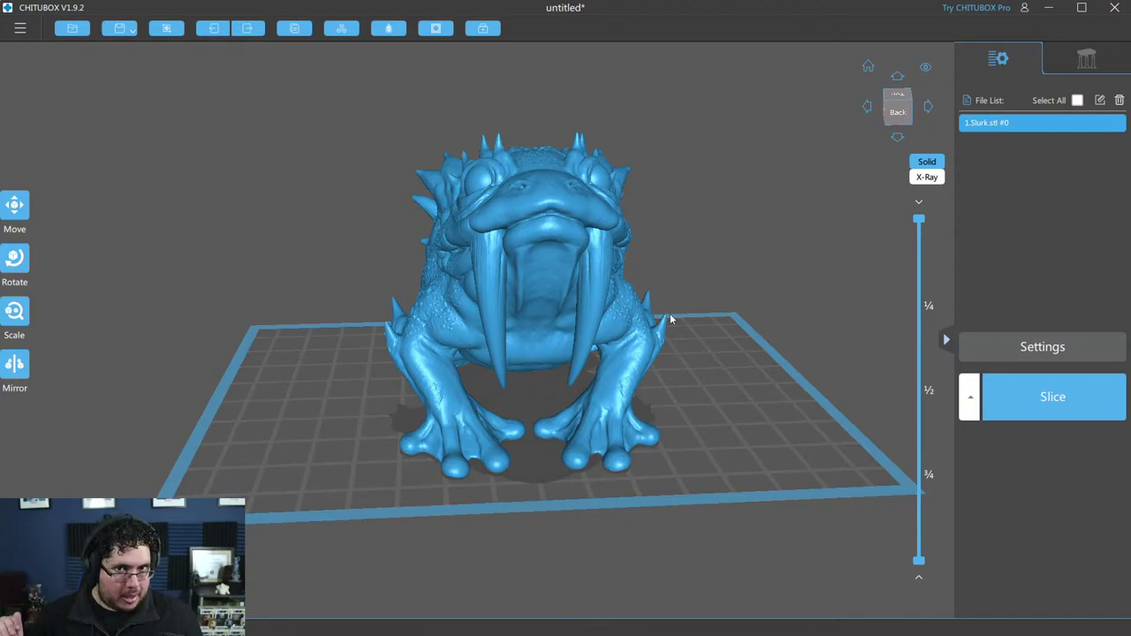
Step: Search Google Images in Chrome for 'blizzard diablo 4 characters'
{"action": "key", "text": "alt+Tab"}
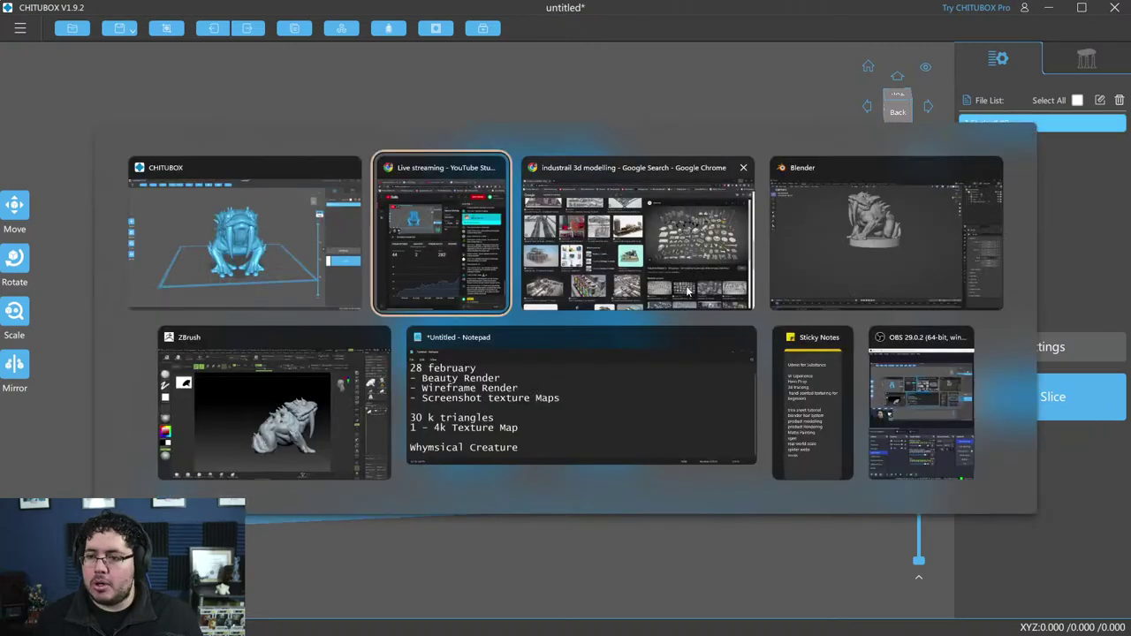
{"action": "left_click", "coordinate": [686, 291]}
{"action": "triple_click", "coordinate": [239, 76]}
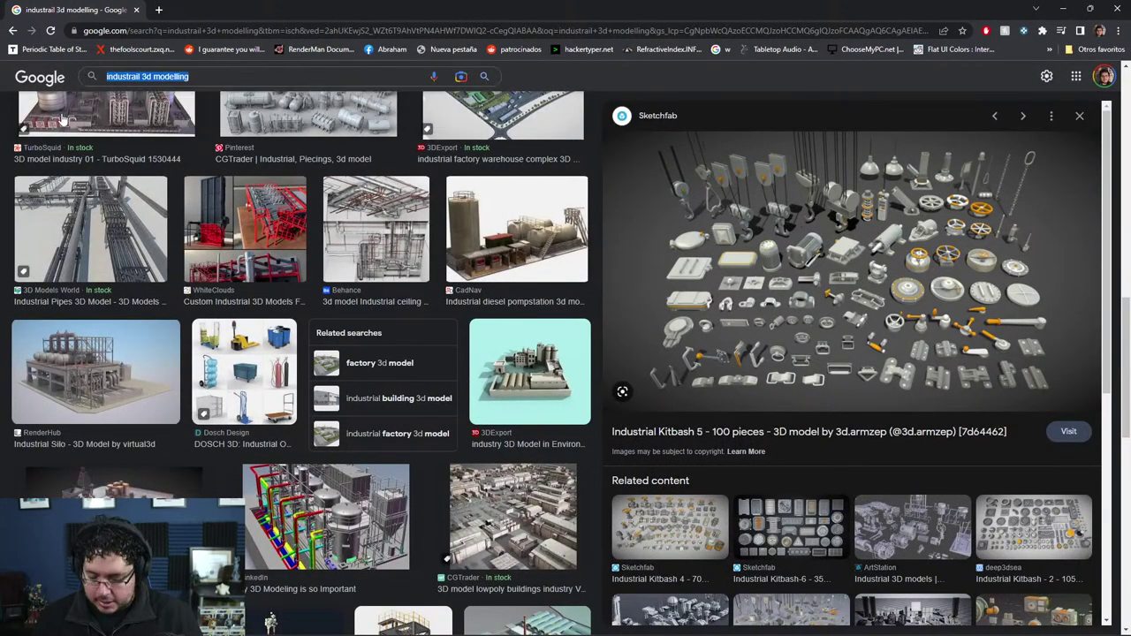
{"action": "type", "text": "blizzard dia"}
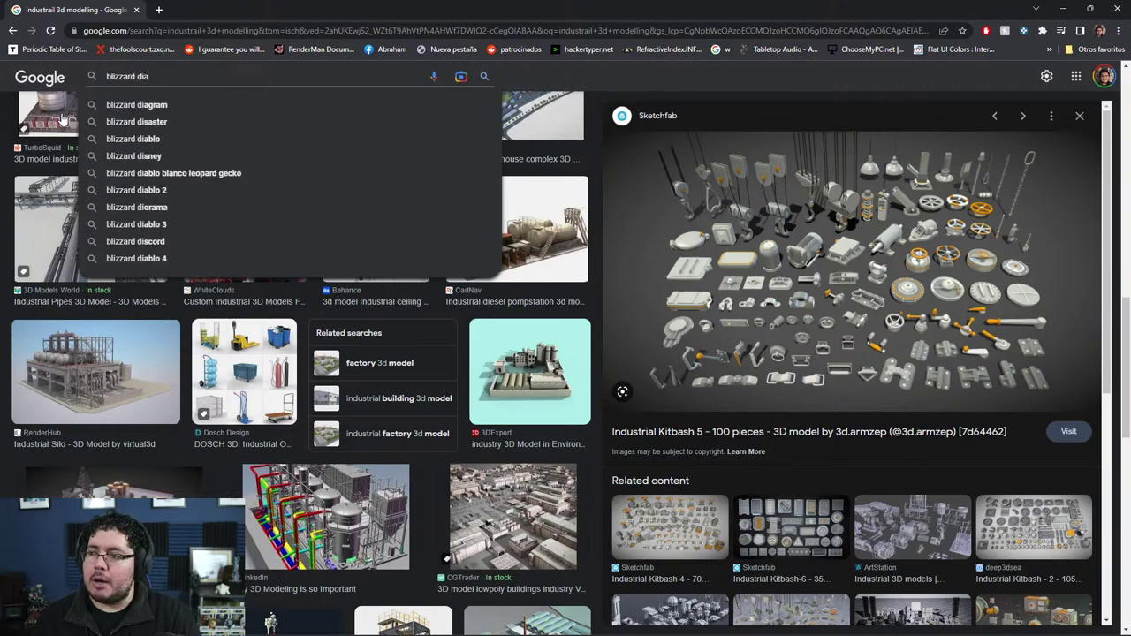
{"action": "type", "text": "blo 4"}
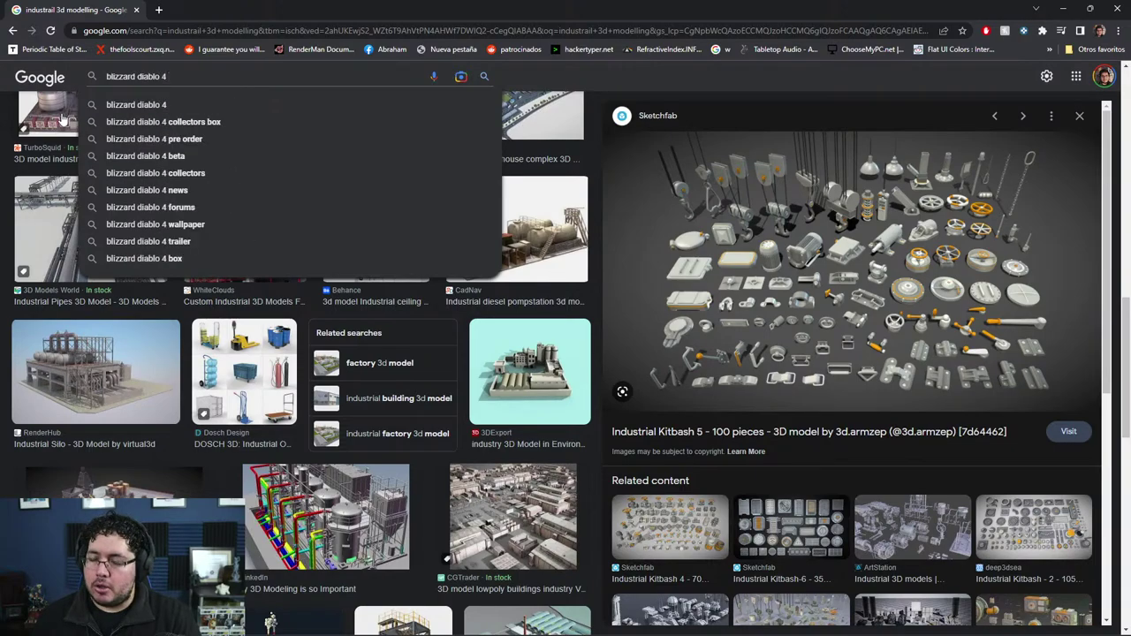
{"action": "type", "text": " character"}
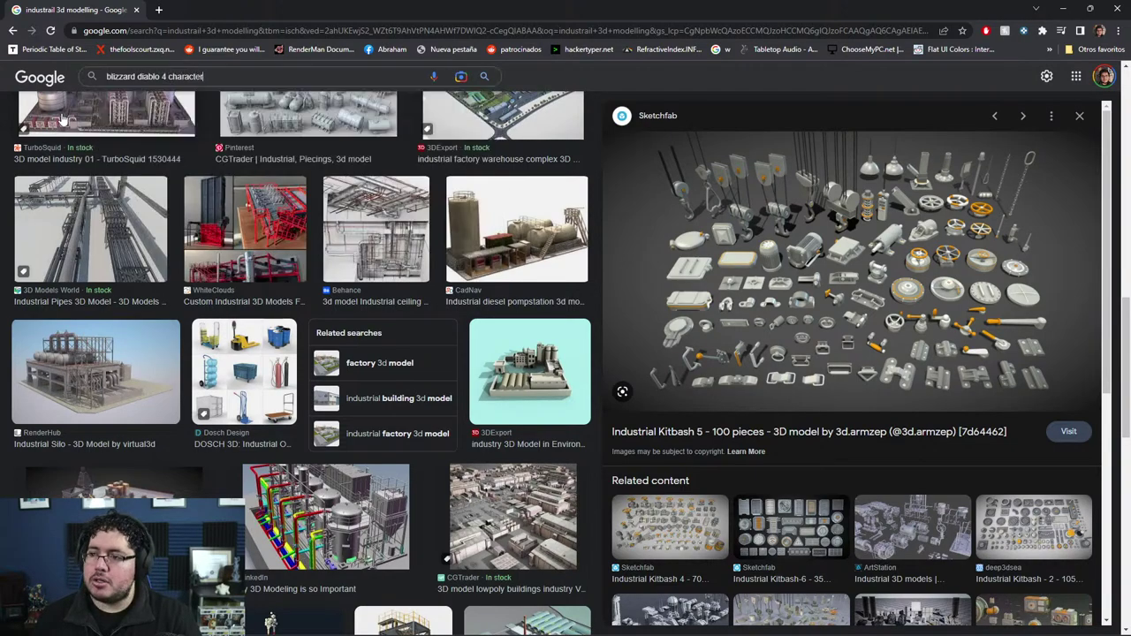
{"action": "type", "text": "s"}
{"action": "key", "text": "Return"}
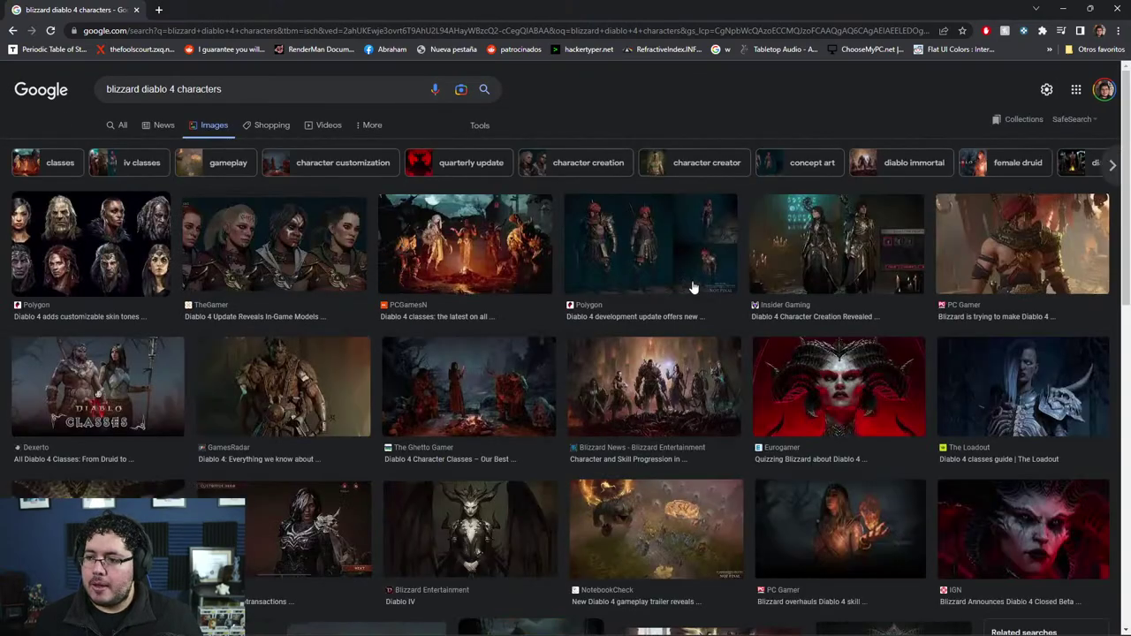
Step: Preview the TheGamer, Polygon and PC Gamer Diablo 4 character results
{"action": "left_click", "coordinate": [316, 244]}
{"action": "left_click", "coordinate": [136, 174]}
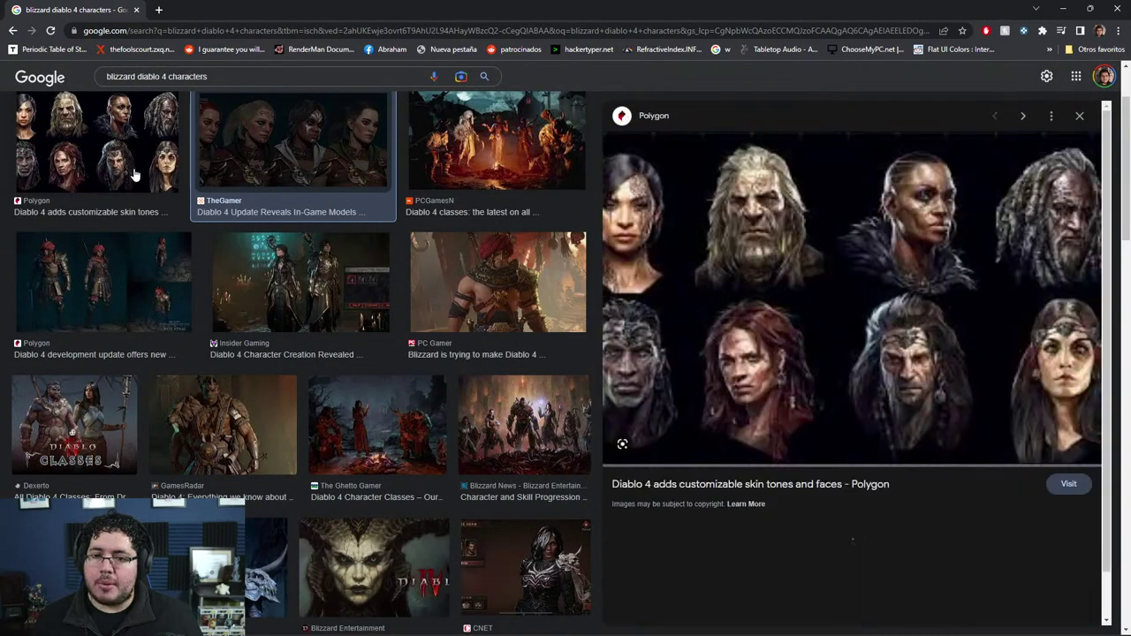
{"action": "left_click", "coordinate": [255, 169]}
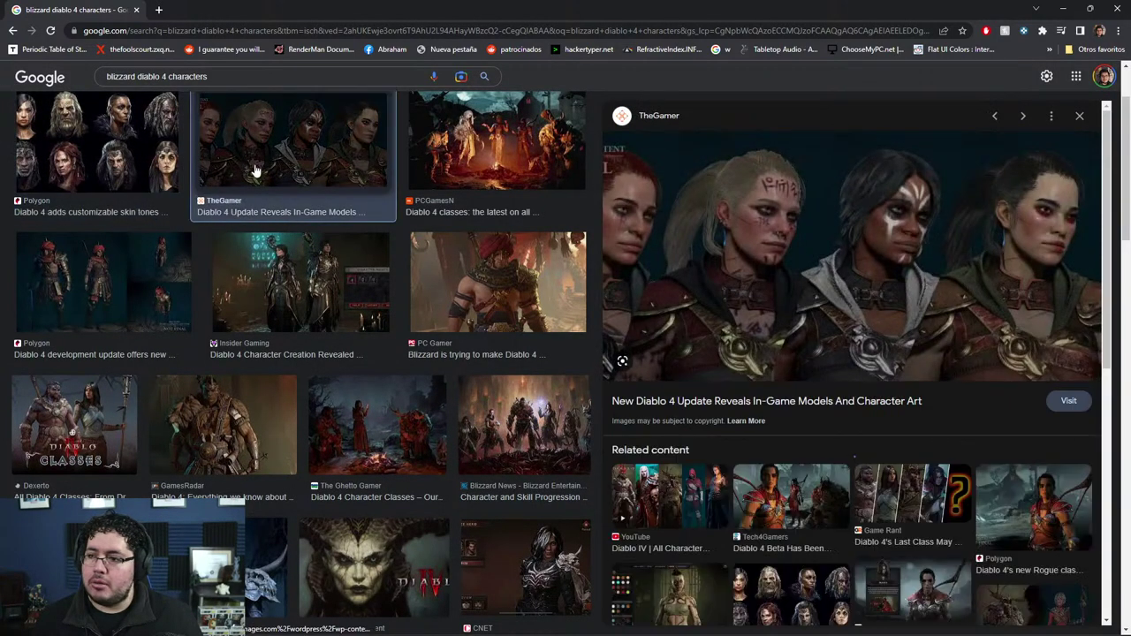
{"action": "left_click", "coordinate": [486, 296]}
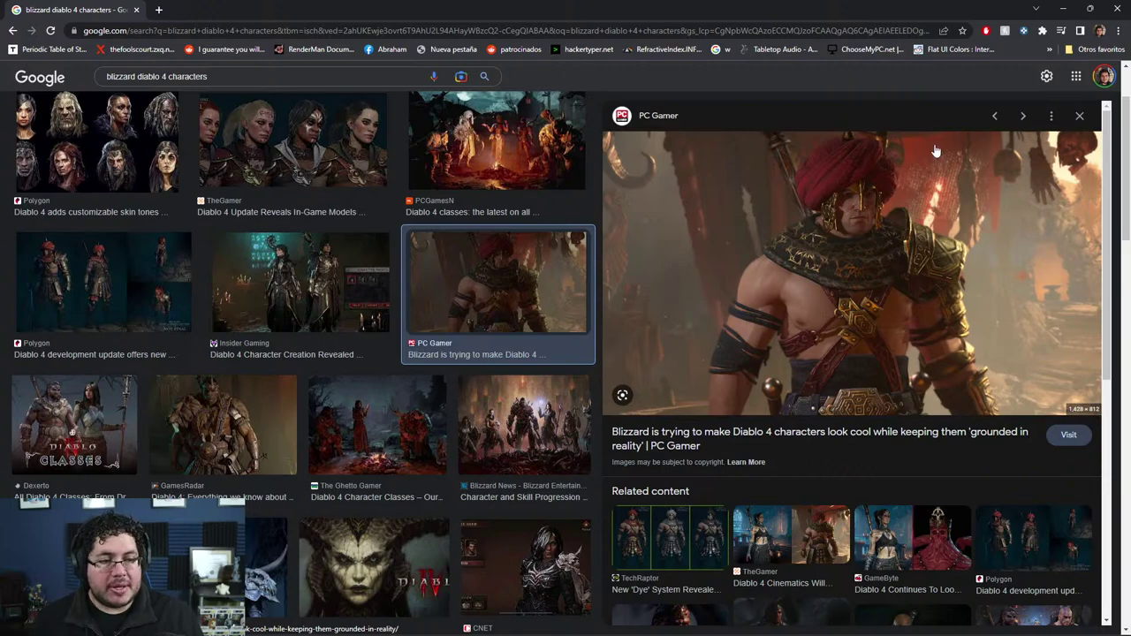
{"action": "key", "text": "alt+Tab"}
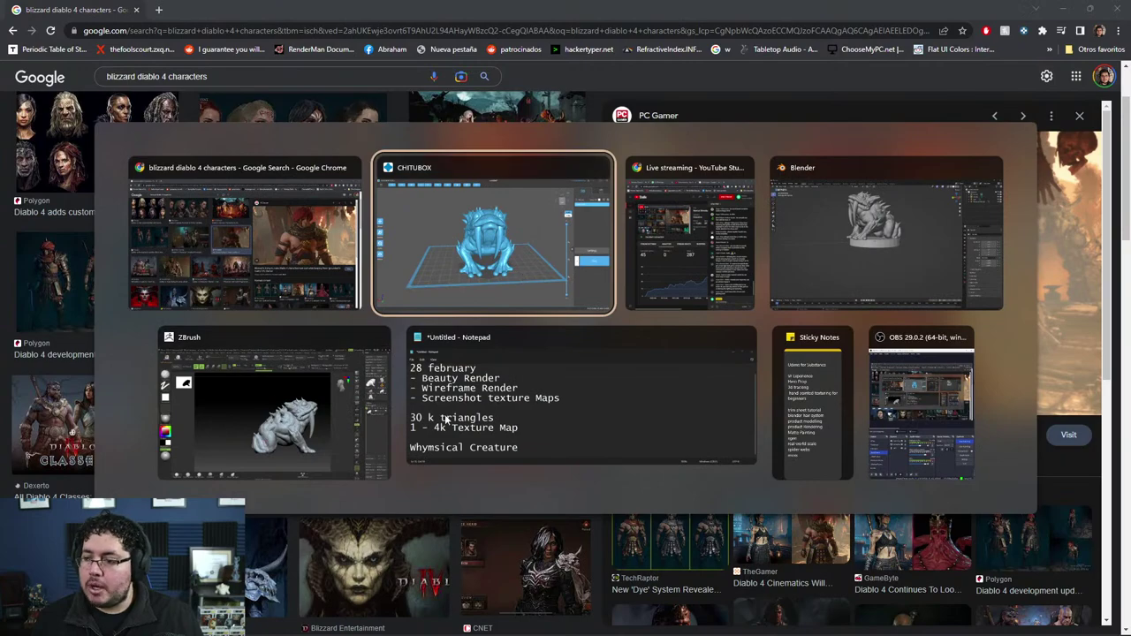
Step: Switch back to CHITUBOX and orbit around the Slurk.stl toad on the plate
{"action": "key", "text": "Escape"}
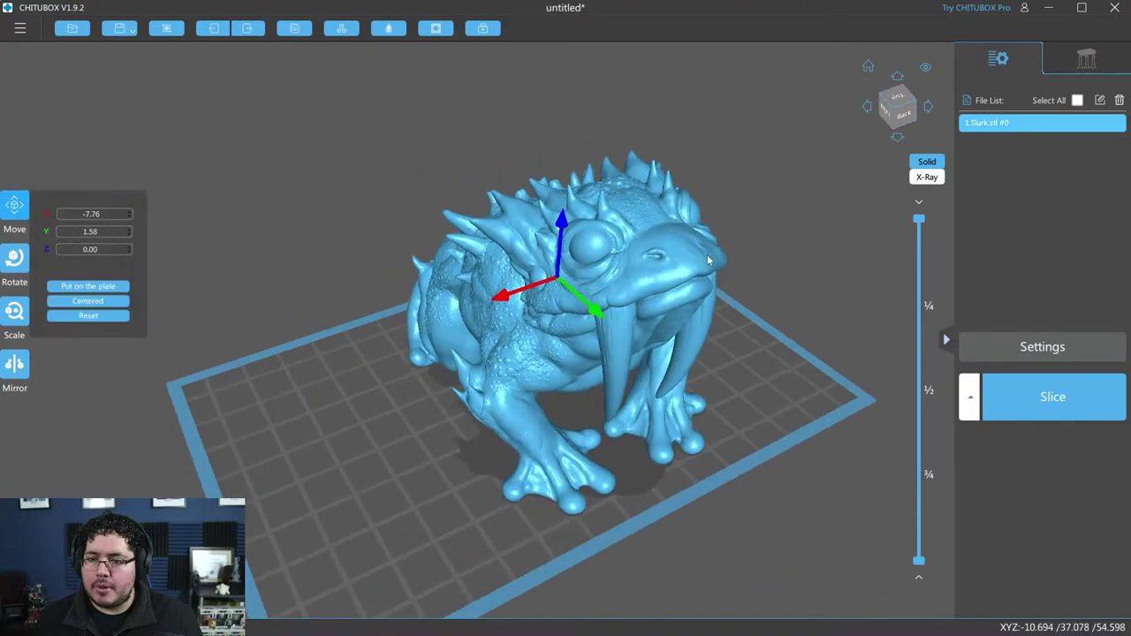
{"action": "mouse_move", "coordinate": [647, 266]}
{"action": "left_mouse_down"}
{"action": "mouse_move", "coordinate": [727, 280]}
{"action": "mouse_move", "coordinate": [714, 310]}
{"action": "mouse_move", "coordinate": [733, 300]}
{"action": "mouse_move", "coordinate": [710, 291]}
{"action": "mouse_move", "coordinate": [789, 240]}
{"action": "mouse_move", "coordinate": [637, 260]}
{"action": "left_mouse_up"}
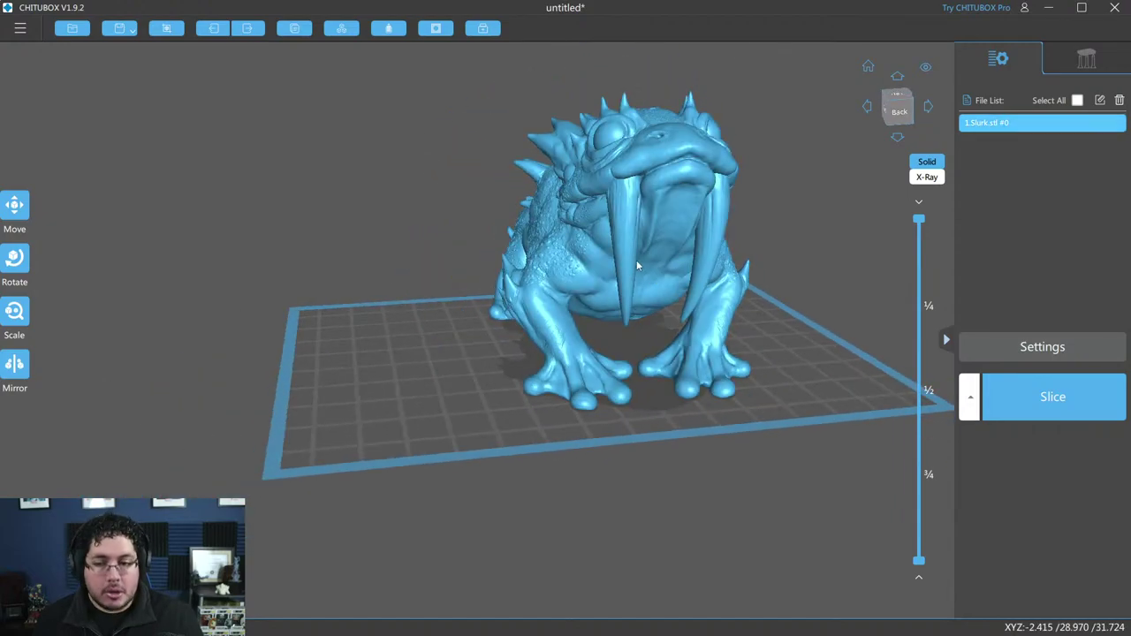
Step: Spin the toad about -76° around its vertical Z axis and orbit to view its front
{"action": "left_click", "coordinate": [13, 259]}
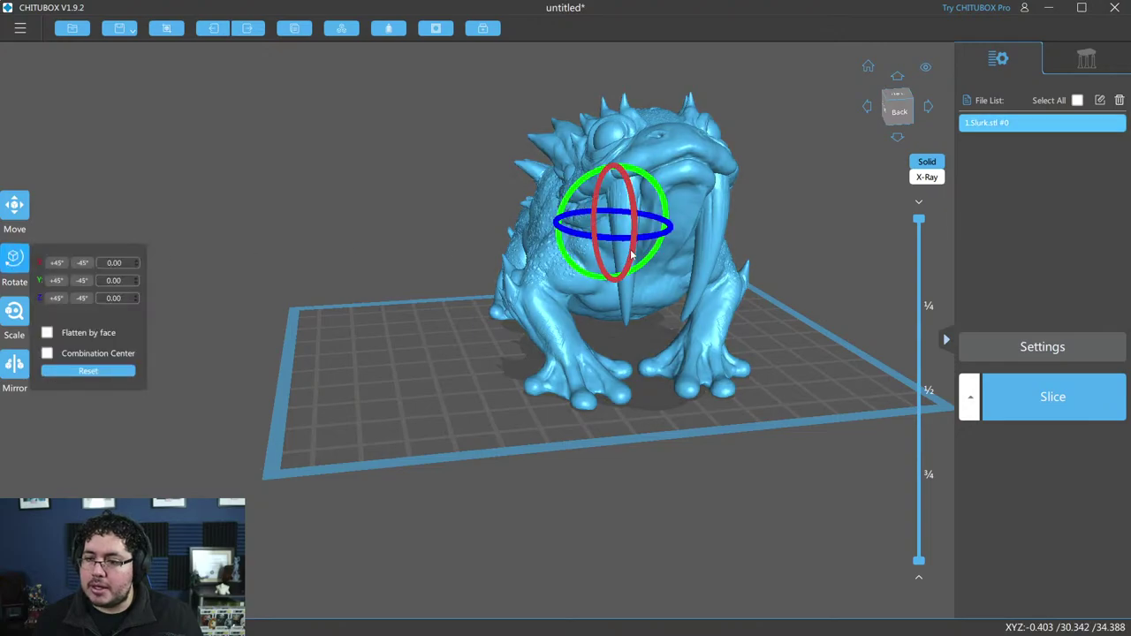
{"action": "left_click_drag", "start_coordinate": [657, 241], "coordinate": [625, 250]}
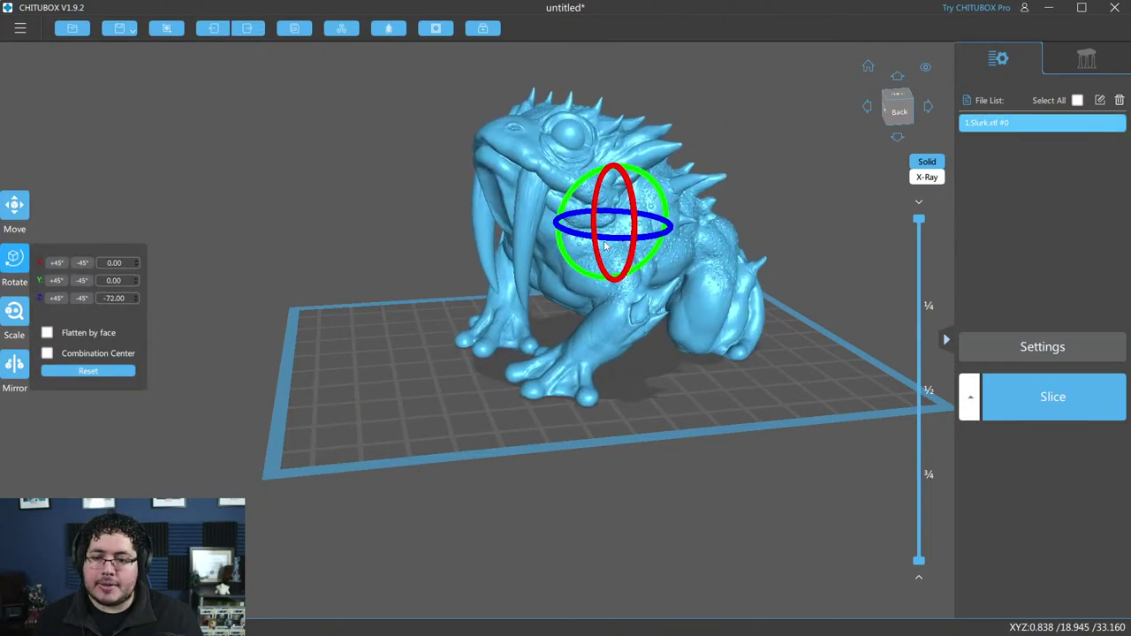
{"action": "left_click", "coordinate": [806, 194]}
{"action": "mouse_move", "coordinate": [805, 194]}
{"action": "left_mouse_down"}
{"action": "mouse_move", "coordinate": [778, 186]}
{"action": "mouse_move", "coordinate": [760, 336]}
{"action": "left_mouse_up"}
{"action": "left_click", "coordinate": [619, 327]}
{"action": "mouse_move", "coordinate": [760, 265]}
{"action": "left_mouse_down"}
{"action": "mouse_move", "coordinate": [681, 358]}
{"action": "mouse_move", "coordinate": [772, 352]}
{"action": "mouse_move", "coordinate": [766, 362]}
{"action": "left_mouse_up"}
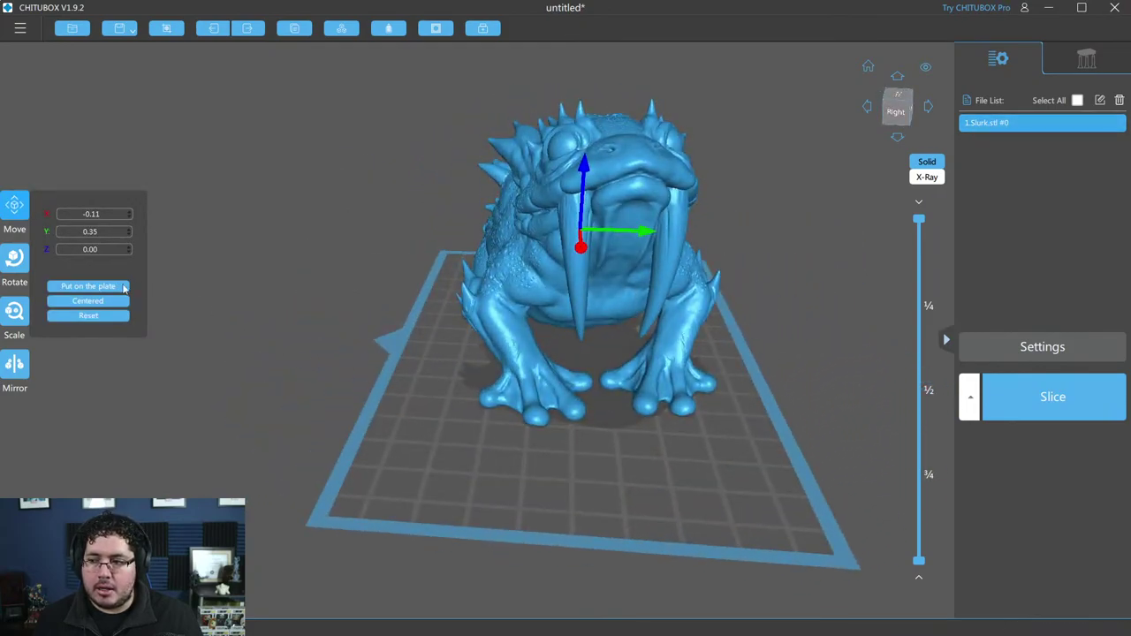
Step: Orbit to a side-front angle and slide the layer preview down to the lowest layers
{"action": "left_click", "coordinate": [15, 261]}
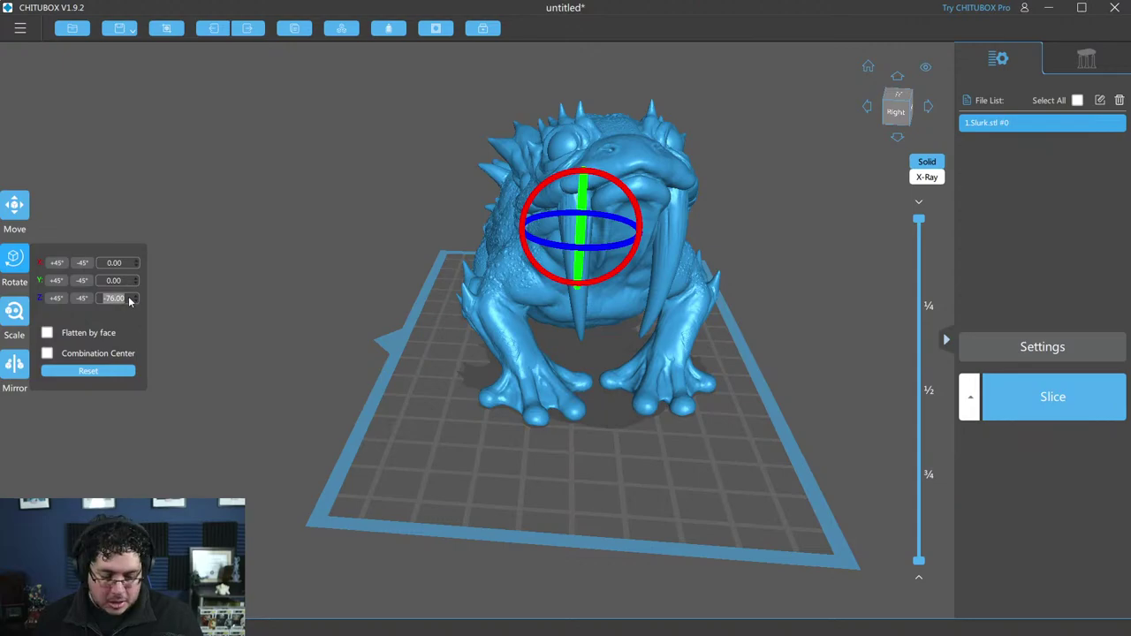
{"action": "left_click", "coordinate": [291, 295]}
{"action": "scroll", "coordinate": [362, 311], "scroll_direction": "up", "scroll_amount": 3}
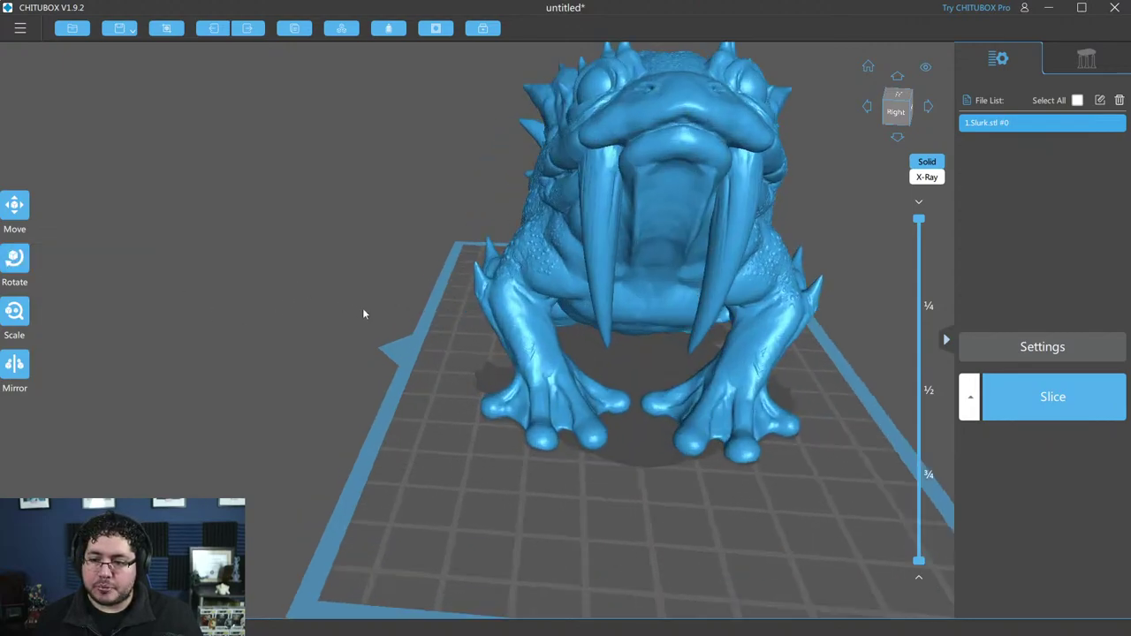
{"action": "mouse_move", "coordinate": [362, 314]}
{"action": "left_mouse_down"}
{"action": "mouse_move", "coordinate": [606, 304]}
{"action": "mouse_move", "coordinate": [514, 300]}
{"action": "mouse_move", "coordinate": [424, 321]}
{"action": "mouse_move", "coordinate": [339, 225]}
{"action": "mouse_move", "coordinate": [673, 302]}
{"action": "left_mouse_up"}
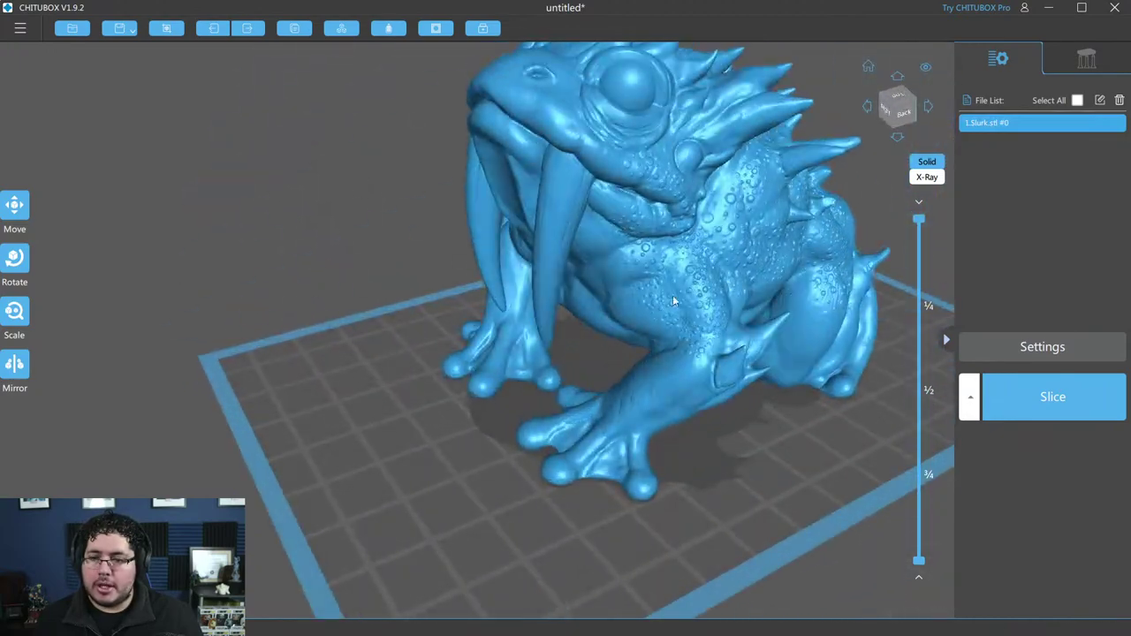
{"action": "mouse_move", "coordinate": [925, 256]}
{"action": "left_mouse_down"}
{"action": "mouse_move", "coordinate": [938, 545]}
{"action": "mouse_move", "coordinate": [930, 350]}
{"action": "left_mouse_up"}
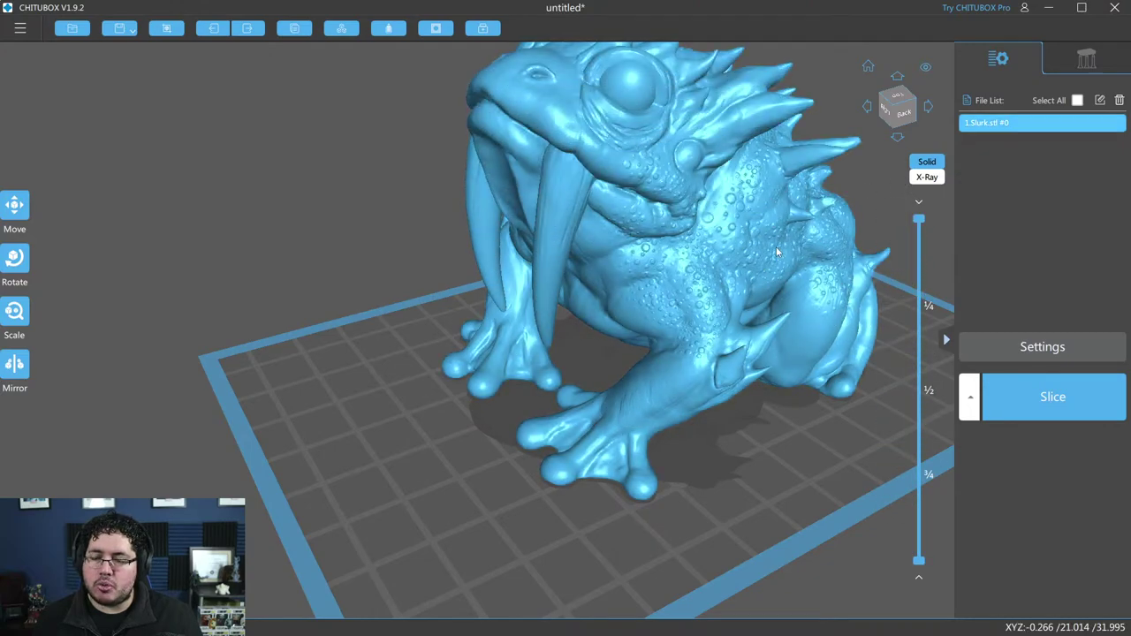
{"action": "left_click", "coordinate": [1050, 399]}
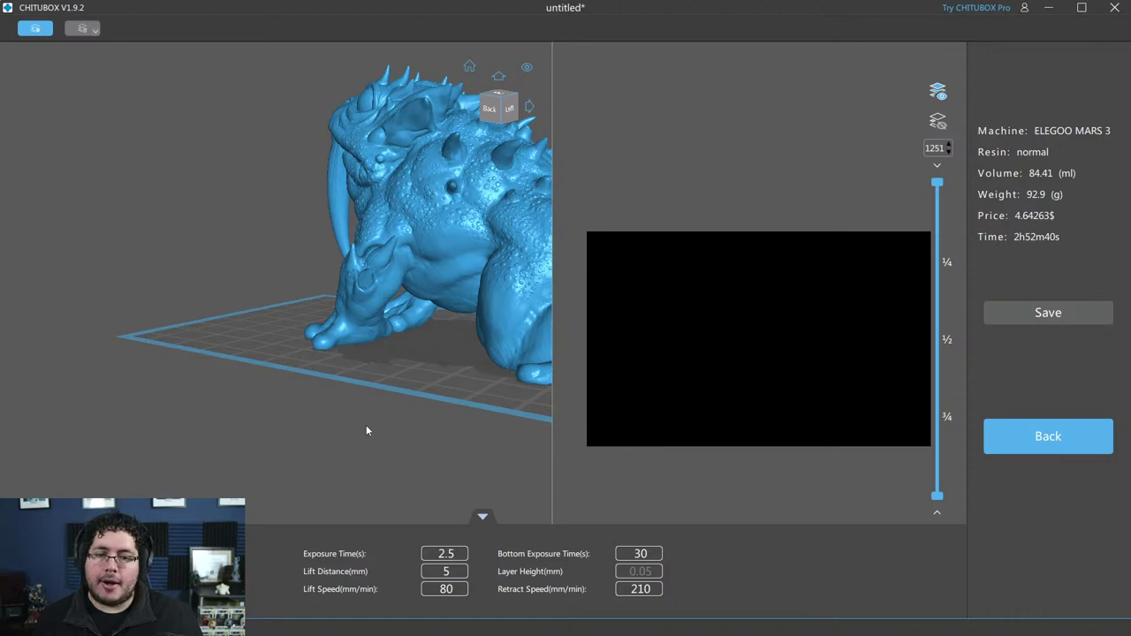
{"action": "left_click", "coordinate": [1028, 322]}
{"action": "left_click", "coordinate": [555, 7]}
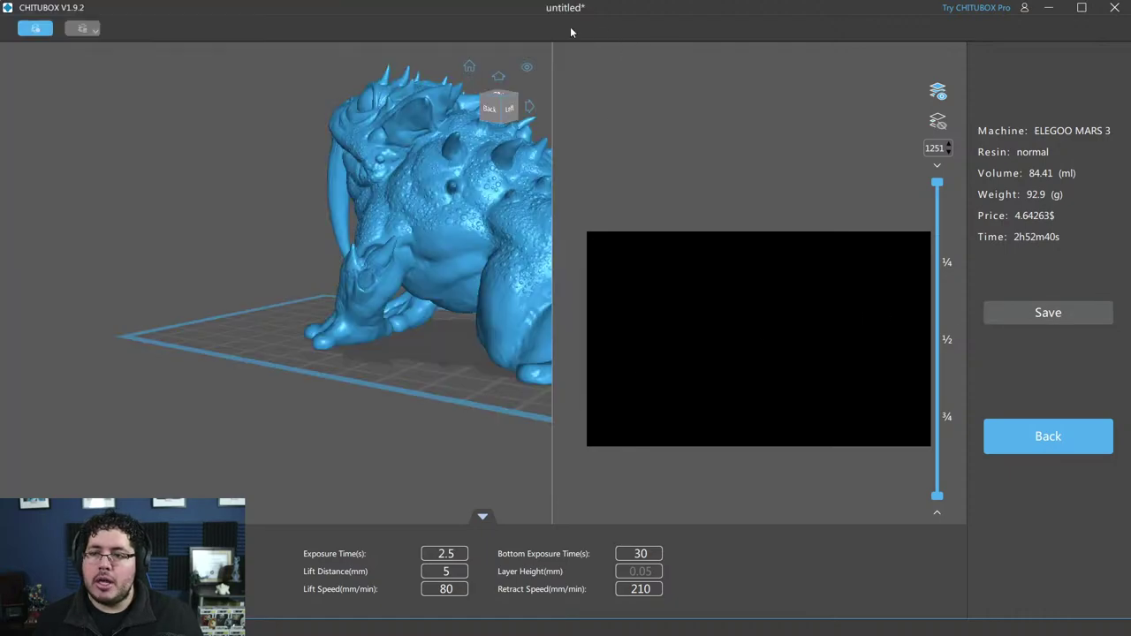
{"action": "left_click", "coordinate": [1054, 430]}
{"action": "scroll", "coordinate": [341, 283], "scroll_direction": "up", "scroll_amount": 5}
{"action": "right_click_drag", "start_coordinate": [533, 316], "coordinate": [389, 296]}
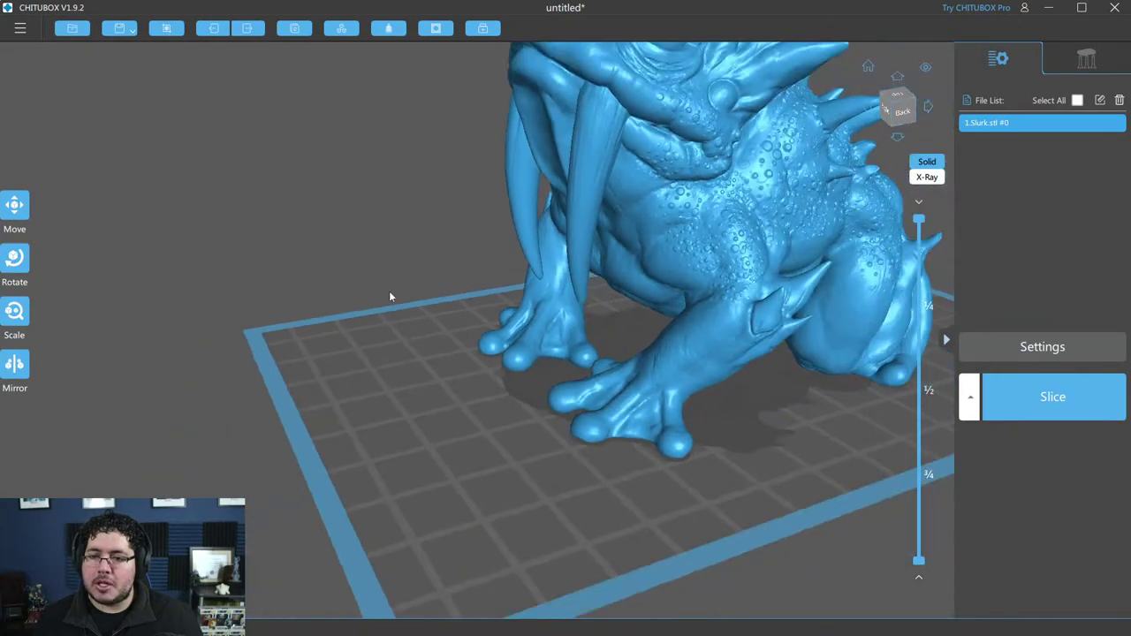
{"action": "scroll", "coordinate": [389, 296], "scroll_direction": "down", "scroll_amount": 3}
{"action": "scroll", "coordinate": [292, 371], "scroll_direction": "down", "scroll_amount": 2}
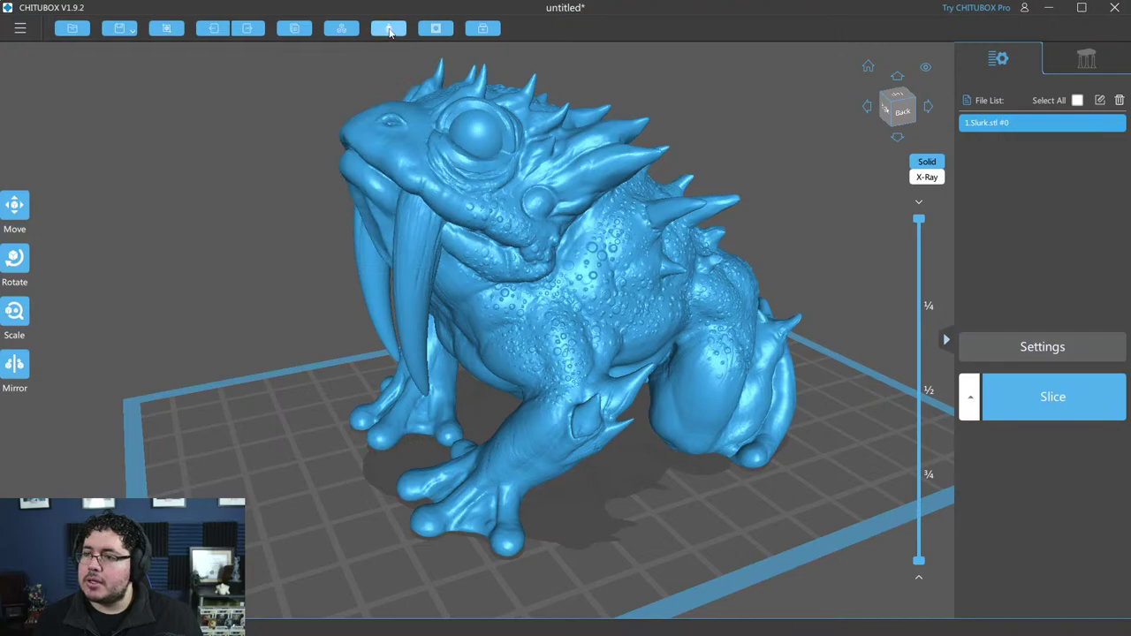
Step: Hollow the toad with 5 mm walls and cut the layer preview down to inspect inside
{"action": "left_click", "coordinate": [390, 29]}
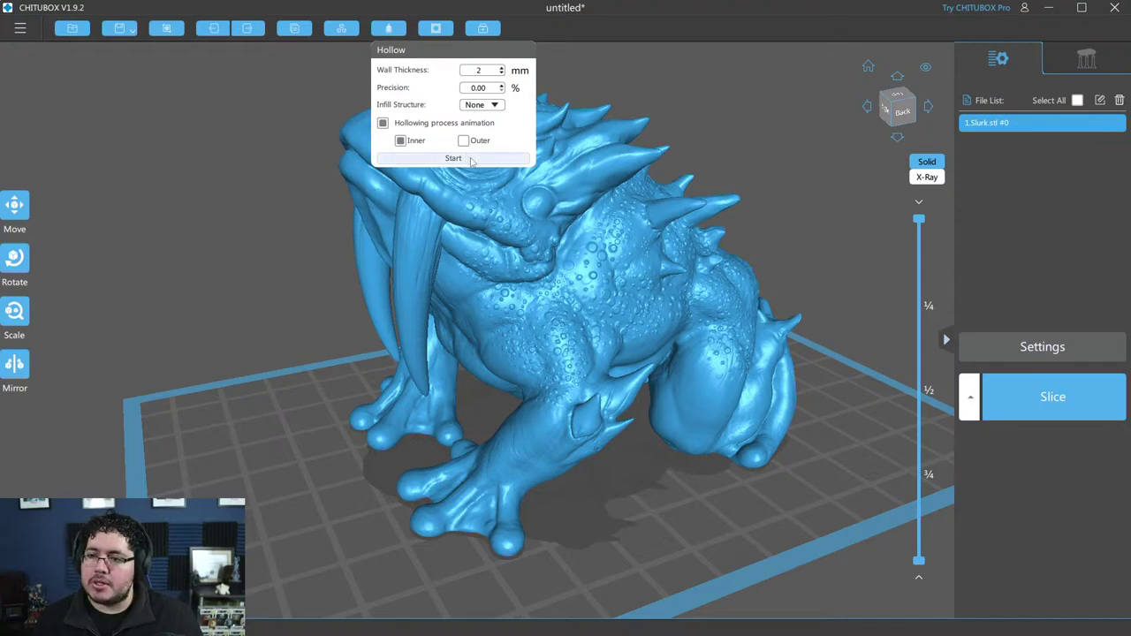
{"action": "left_click", "coordinate": [454, 158]}
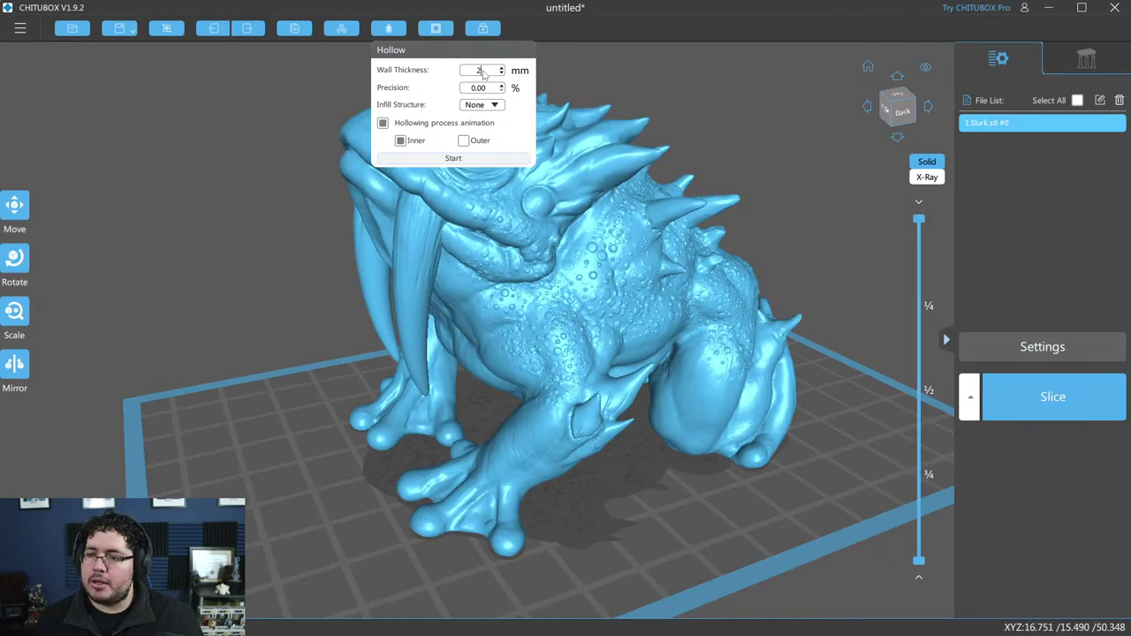
{"action": "type", "text": "5"}
{"action": "left_click", "coordinate": [472, 159]}
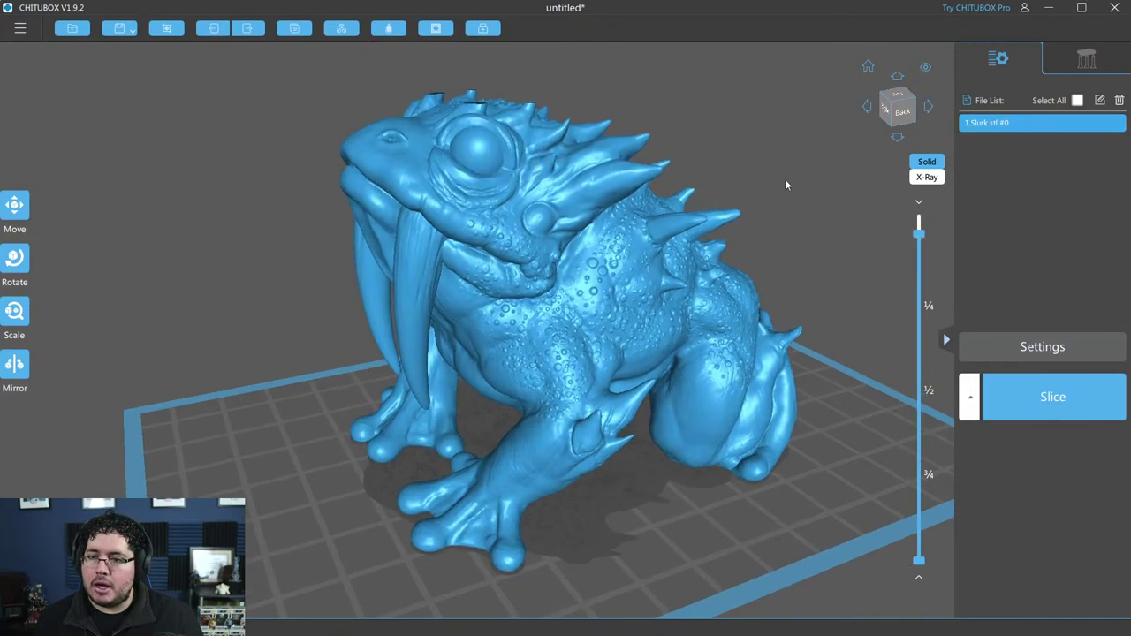
{"action": "left_click_drag", "start_coordinate": [920, 234], "coordinate": [919, 303]}
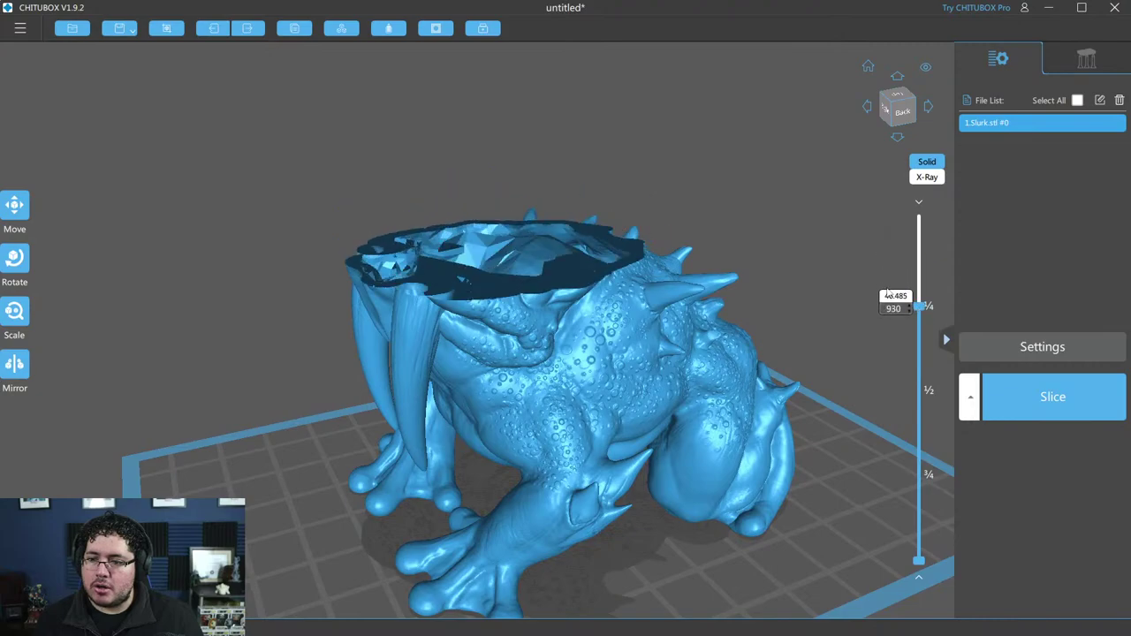
{"action": "mouse_move", "coordinate": [884, 372]}
{"action": "left_mouse_down"}
{"action": "mouse_move", "coordinate": [829, 323]}
{"action": "mouse_move", "coordinate": [840, 235]}
{"action": "mouse_move", "coordinate": [889, 320]}
{"action": "mouse_move", "coordinate": [942, 328]}
{"action": "mouse_move", "coordinate": [937, 411]}
{"action": "mouse_move", "coordinate": [919, 276]}
{"action": "mouse_move", "coordinate": [899, 261]}
{"action": "mouse_move", "coordinate": [953, 483]}
{"action": "mouse_move", "coordinate": [937, 328]}
{"action": "mouse_move", "coordinate": [879, 179]}
{"action": "left_mouse_up"}
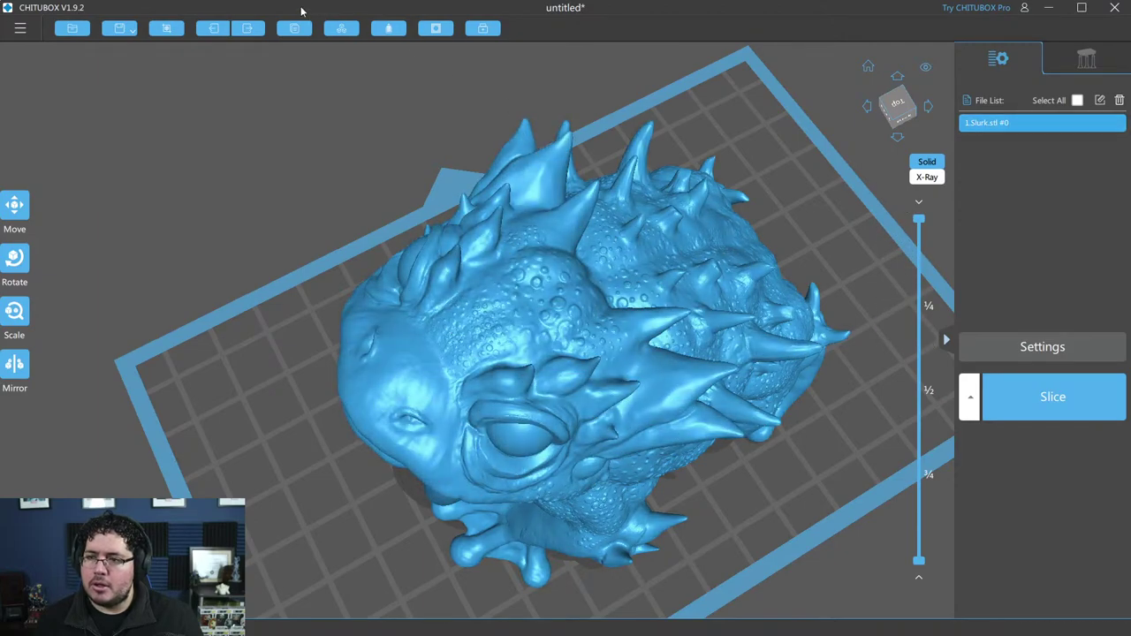
Step: Orbit around the toad and preview it cut at mid-height before re-hollowing
{"action": "left_click", "coordinate": [393, 34]}
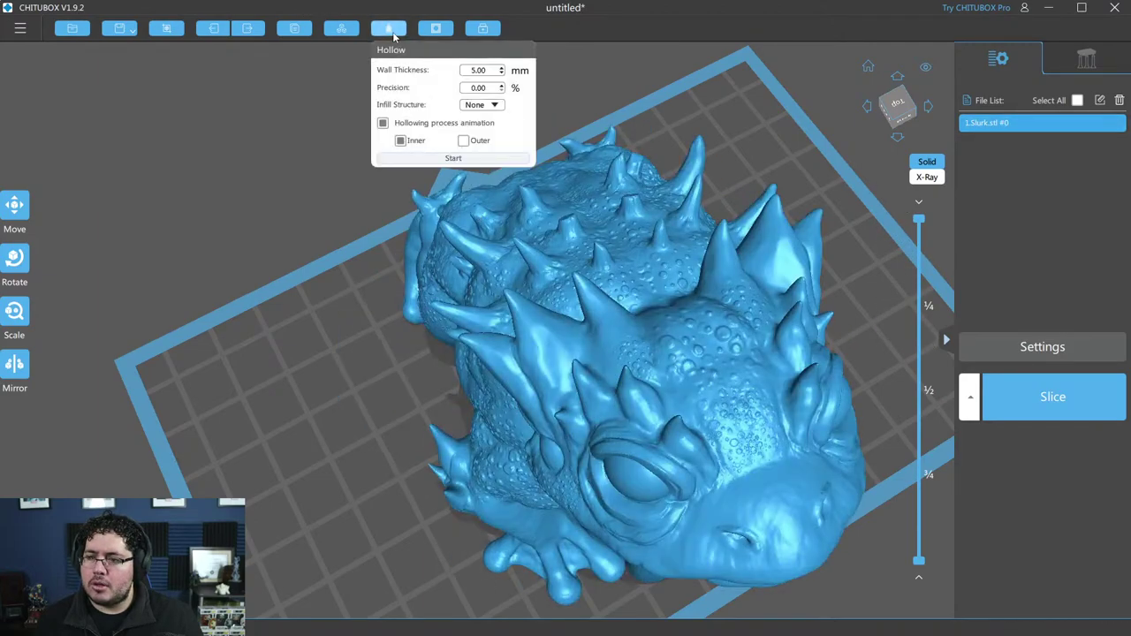
{"action": "mouse_move", "coordinate": [348, 231]}
{"action": "left_mouse_down"}
{"action": "mouse_move", "coordinate": [306, 248]}
{"action": "mouse_move", "coordinate": [361, 160]}
{"action": "left_mouse_up"}
{"action": "left_click_drag", "start_coordinate": [789, 334], "coordinate": [868, 279]}
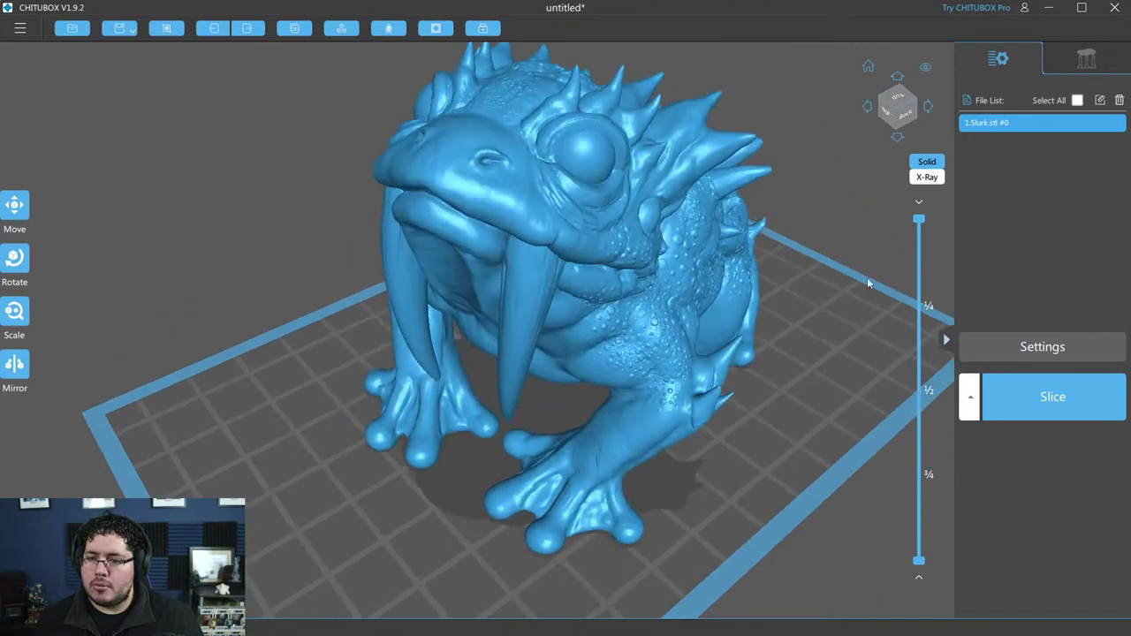
{"action": "mouse_move", "coordinate": [917, 225]}
{"action": "left_mouse_down"}
{"action": "mouse_move", "coordinate": [923, 495]}
{"action": "mouse_move", "coordinate": [919, 348]}
{"action": "left_mouse_up"}
{"action": "left_click_drag", "start_coordinate": [926, 303], "coordinate": [889, 117]}
{"action": "left_click_drag", "start_coordinate": [756, 255], "coordinate": [9, 251]}
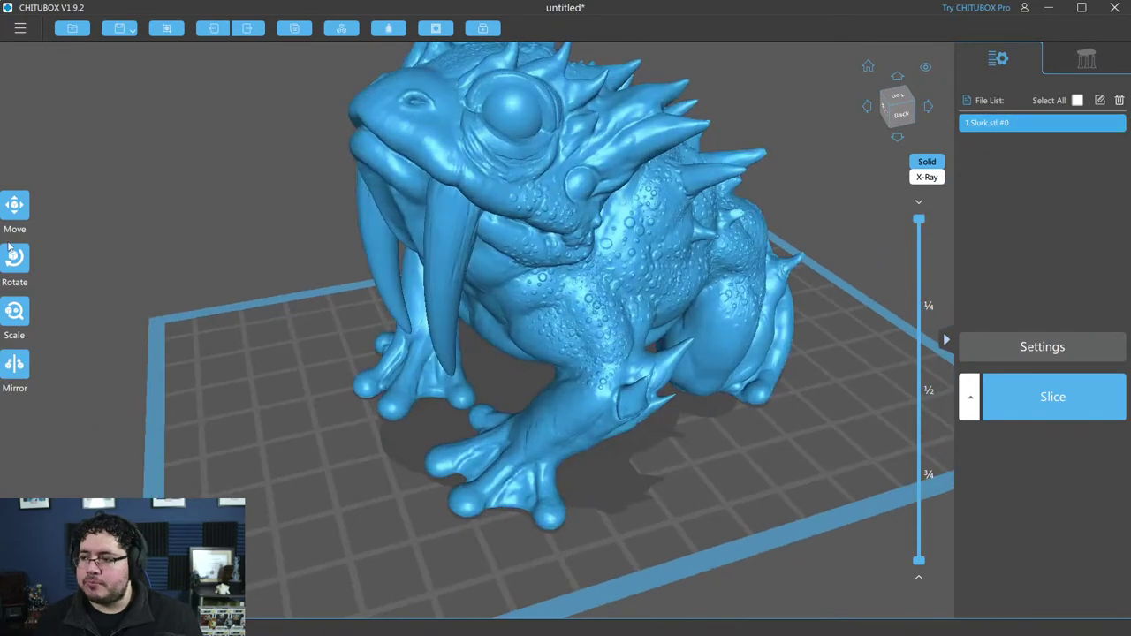
{"action": "left_click", "coordinate": [16, 258]}
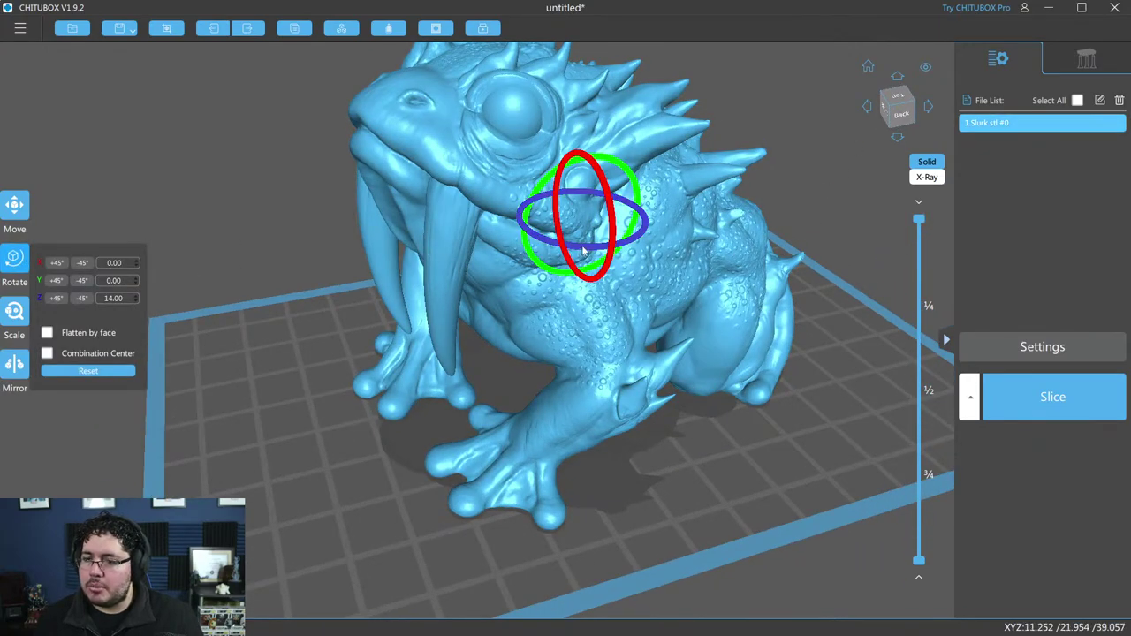
{"action": "mouse_move", "coordinate": [346, 307]}
{"action": "left_mouse_down"}
{"action": "mouse_move", "coordinate": [434, 296]}
{"action": "mouse_move", "coordinate": [356, 307]}
{"action": "left_mouse_up"}
{"action": "scroll", "coordinate": [355, 307], "scroll_direction": "down", "scroll_amount": 3}
Step: Hollow the toad with 10 mm walls, look into the cavity, then clear that result
{"action": "left_click", "coordinate": [388, 28]}
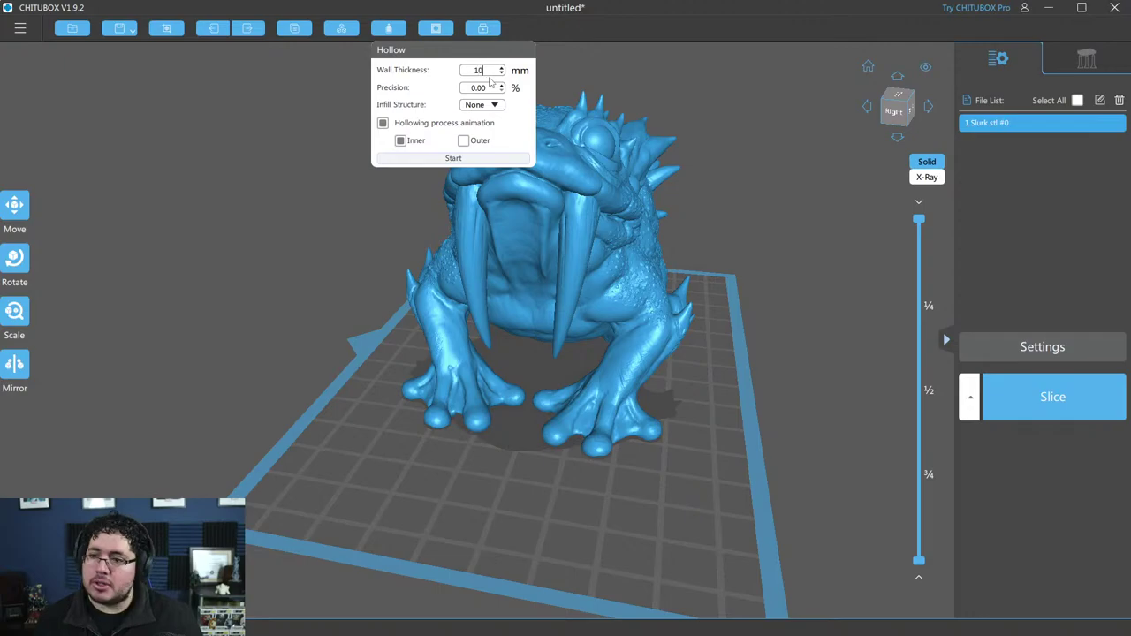
{"action": "left_click", "coordinate": [454, 158]}
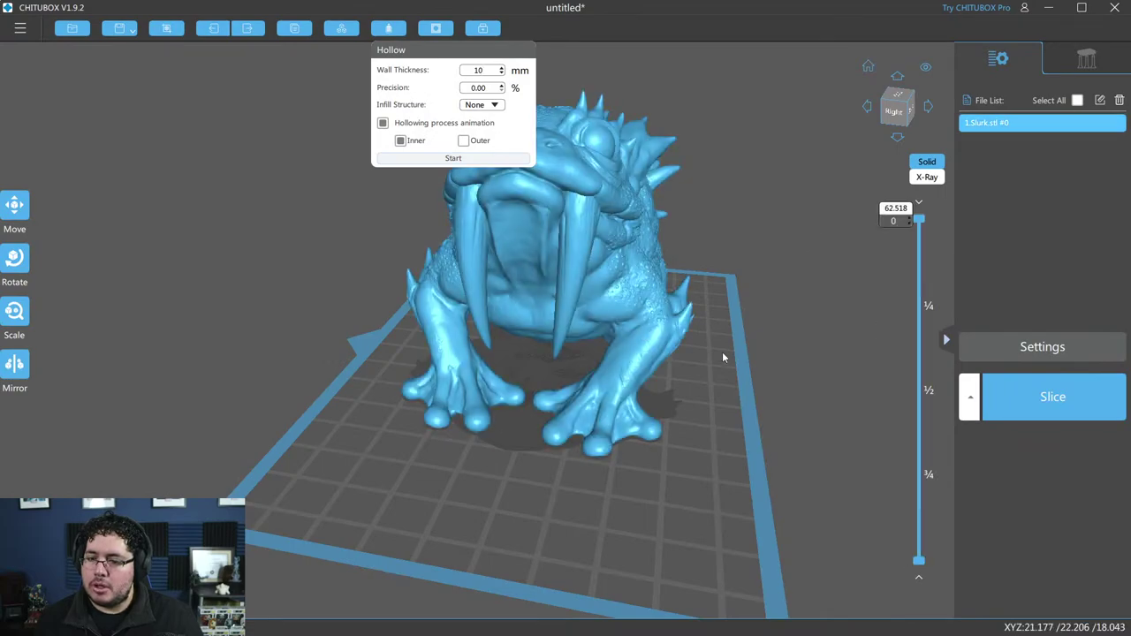
{"action": "mouse_move", "coordinate": [722, 351]}
{"action": "left_mouse_down"}
{"action": "mouse_move", "coordinate": [954, 230]}
{"action": "mouse_move", "coordinate": [919, 354]}
{"action": "left_mouse_up"}
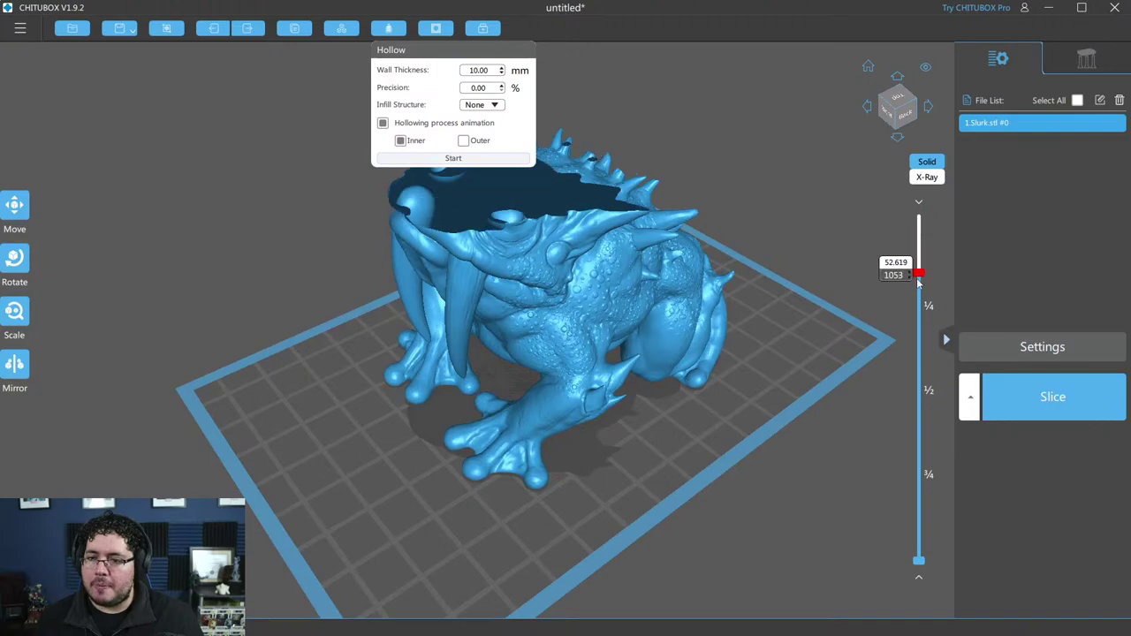
{"action": "mouse_move", "coordinate": [847, 321]}
{"action": "left_mouse_down"}
{"action": "mouse_move", "coordinate": [840, 360]}
{"action": "mouse_move", "coordinate": [720, 276]}
{"action": "mouse_move", "coordinate": [733, 232]}
{"action": "mouse_move", "coordinate": [542, 156]}
{"action": "left_mouse_up"}
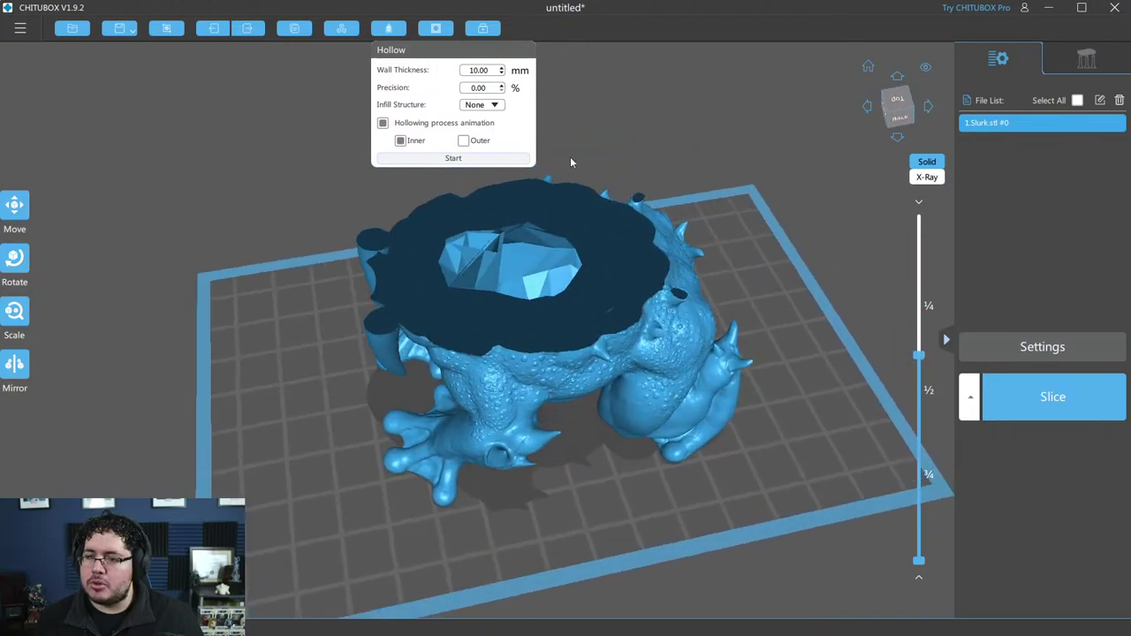
{"action": "left_click", "coordinate": [570, 162]}
Step: Re-hollow the toad at 7 mm wall thickness and lower the layer slider to view the cavity
{"action": "left_click", "coordinate": [389, 29]}
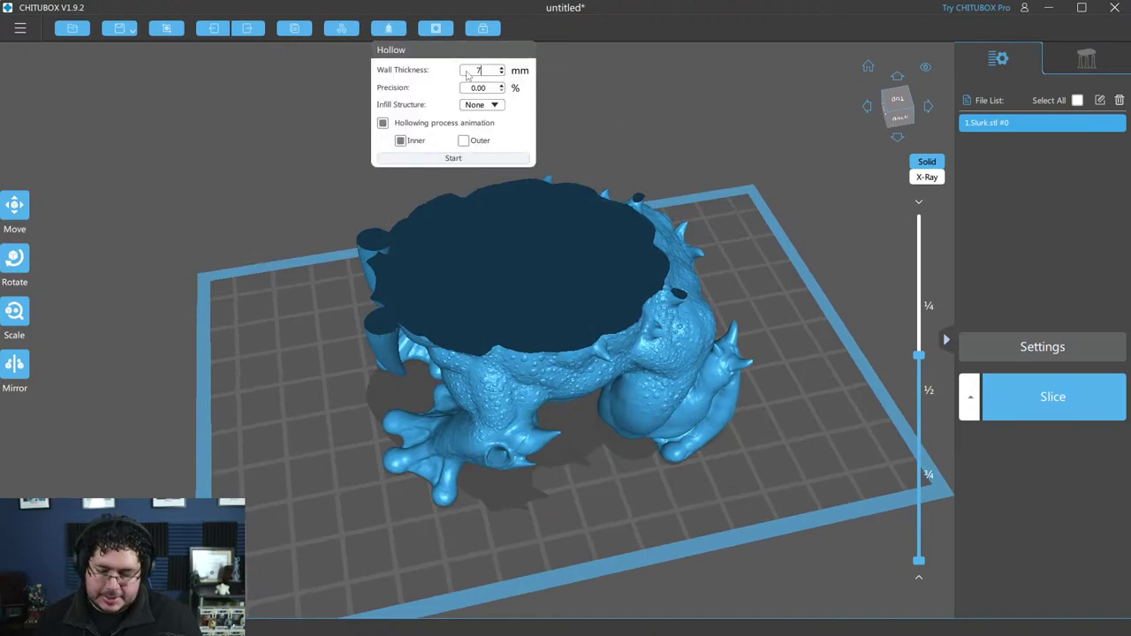
{"action": "left_click", "coordinate": [429, 160]}
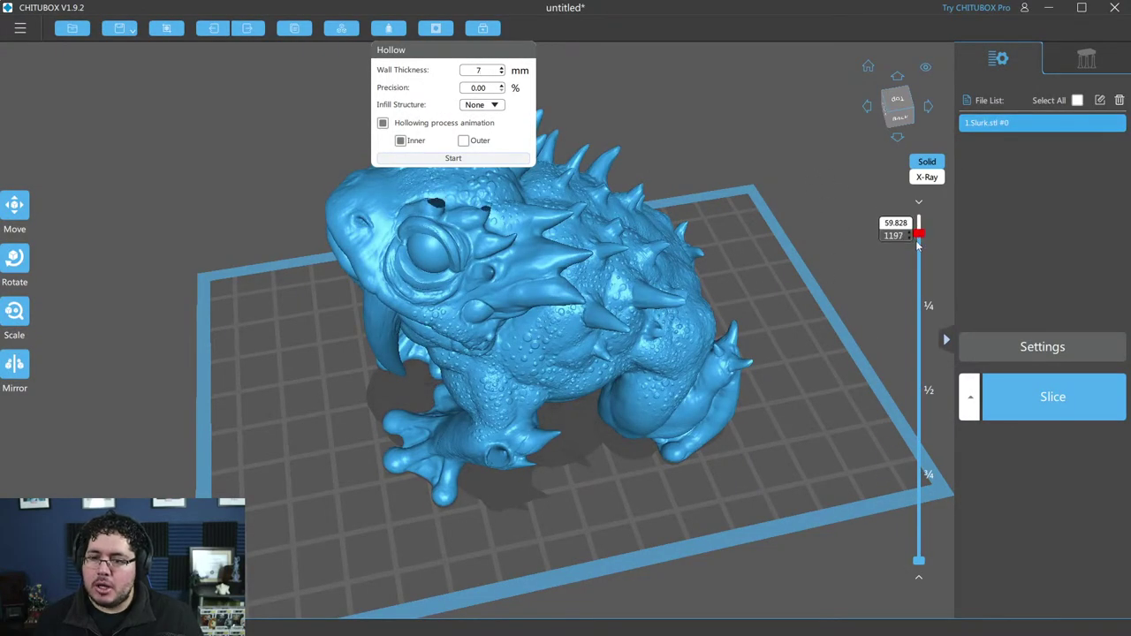
{"action": "left_click_drag", "start_coordinate": [918, 245], "coordinate": [919, 264]}
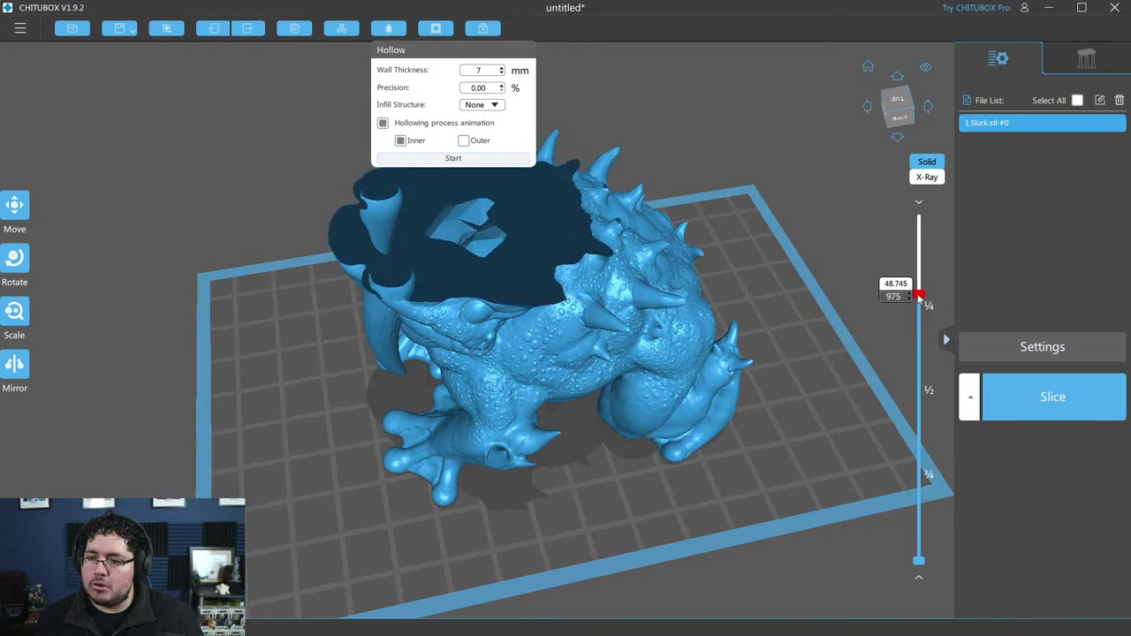
{"action": "mouse_move", "coordinate": [921, 306]}
{"action": "left_mouse_down"}
{"action": "mouse_move", "coordinate": [930, 352]}
{"action": "mouse_move", "coordinate": [931, 292]}
{"action": "mouse_move", "coordinate": [960, 468]}
{"action": "mouse_move", "coordinate": [919, 257]}
{"action": "mouse_move", "coordinate": [969, 558]}
{"action": "mouse_move", "coordinate": [946, 364]}
{"action": "left_mouse_up"}
{"action": "mouse_move", "coordinate": [893, 283]}
{"action": "left_mouse_down"}
{"action": "mouse_move", "coordinate": [857, 242]}
{"action": "mouse_move", "coordinate": [581, 384]}
{"action": "mouse_move", "coordinate": [636, 336]}
{"action": "mouse_move", "coordinate": [660, 348]}
{"action": "mouse_move", "coordinate": [634, 310]}
{"action": "mouse_move", "coordinate": [655, 183]}
{"action": "left_mouse_up"}
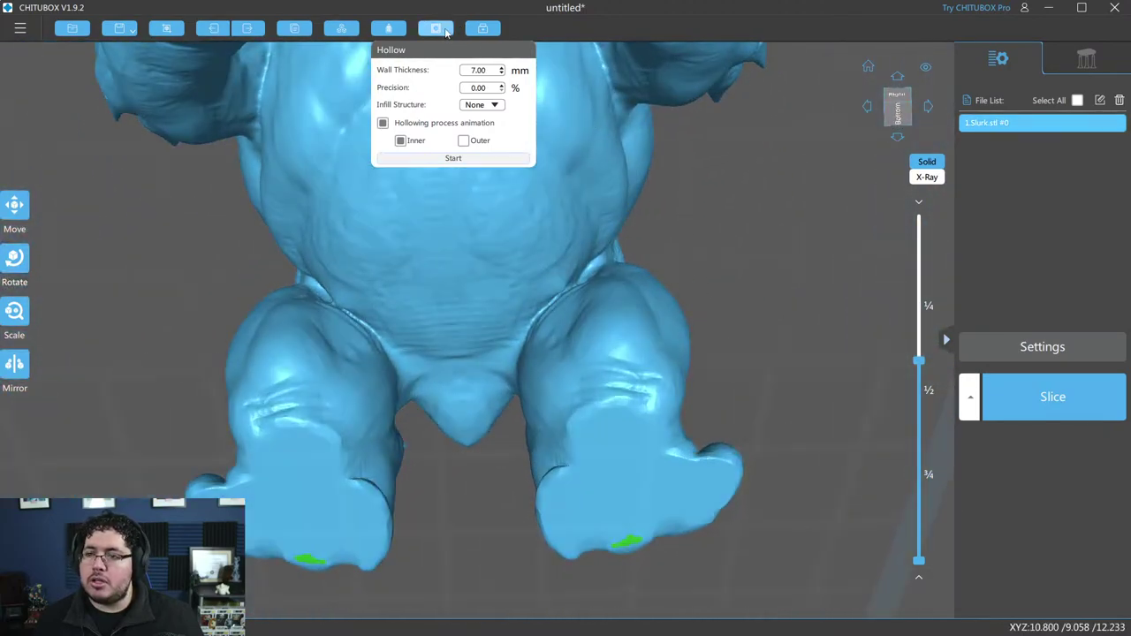
Step: Set the dig-hole size to 4 mm and punch the first drain hole in the toad's belly
{"action": "left_click", "coordinate": [442, 30]}
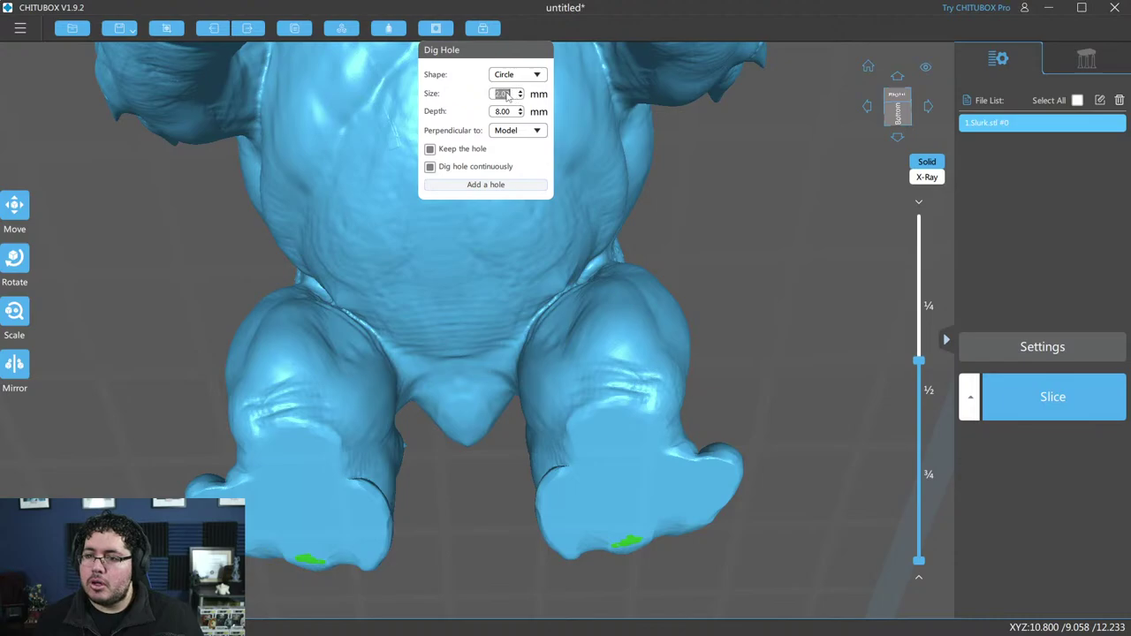
{"action": "type", "text": "4"}
{"action": "left_click", "coordinate": [515, 186]}
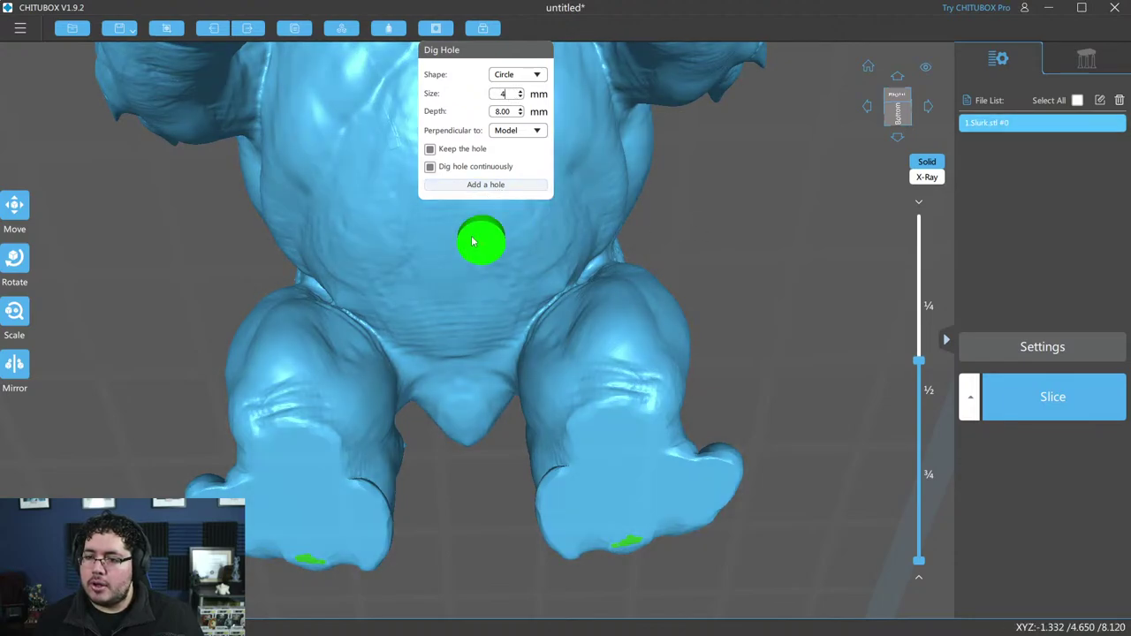
{"action": "left_click", "coordinate": [460, 241]}
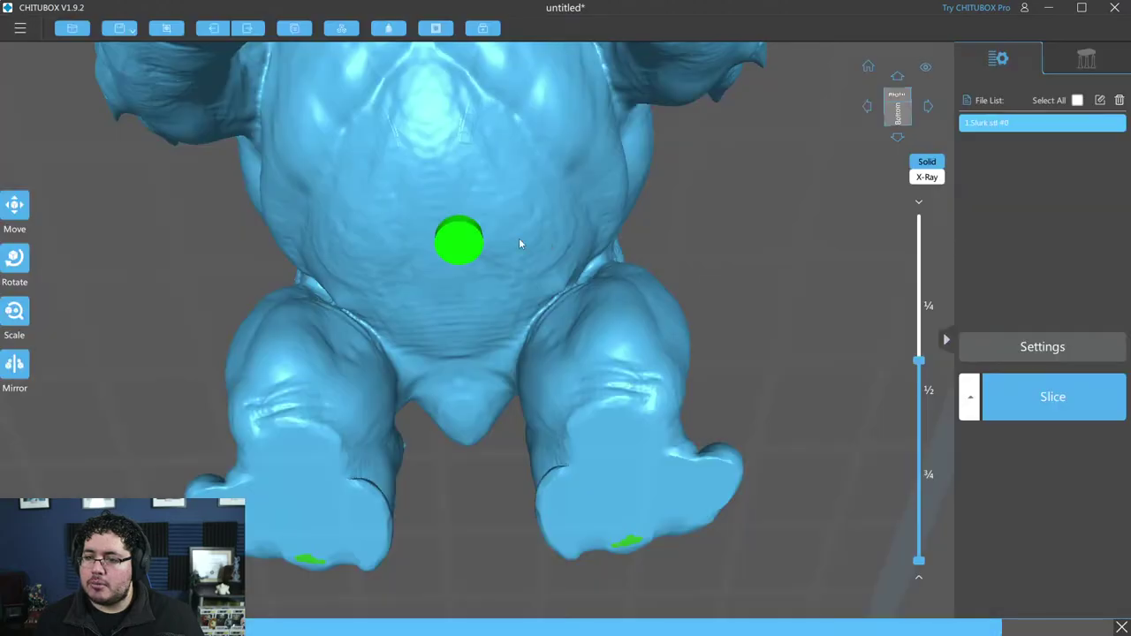
{"action": "mouse_move", "coordinate": [694, 232]}
{"action": "left_mouse_down"}
{"action": "mouse_move", "coordinate": [733, 189]}
{"action": "mouse_move", "coordinate": [703, 333]}
{"action": "mouse_move", "coordinate": [725, 404]}
{"action": "mouse_move", "coordinate": [868, 226]}
{"action": "mouse_move", "coordinate": [791, 137]}
{"action": "left_mouse_up"}
{"action": "scroll", "coordinate": [532, 232], "scroll_direction": "up", "scroll_amount": 3}
{"action": "scroll", "coordinate": [532, 232], "scroll_direction": "down", "scroll_amount": 3}
{"action": "scroll", "coordinate": [539, 351], "scroll_direction": "up", "scroll_amount": 3}
{"action": "mouse_move", "coordinate": [539, 351]}
{"action": "left_mouse_down"}
{"action": "mouse_move", "coordinate": [536, 247]}
{"action": "mouse_move", "coordinate": [575, 394]}
{"action": "left_mouse_up"}
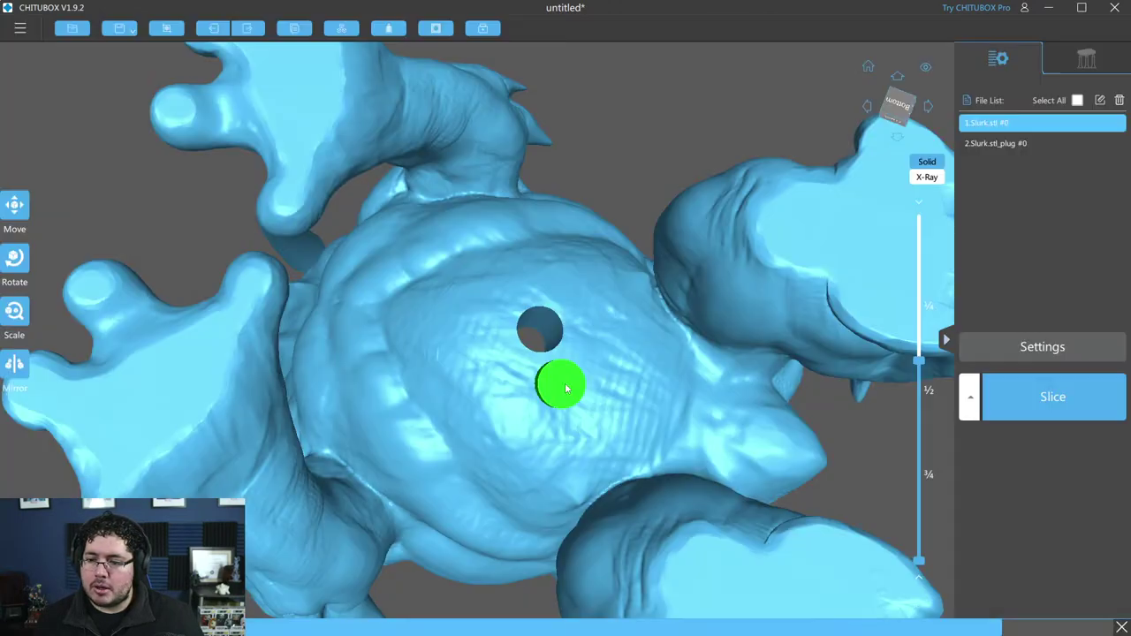
Step: Dig the second and third drain holes in the underside and orbit to check them
{"action": "left_click", "coordinate": [562, 392]}
{"action": "left_click_drag", "start_coordinate": [621, 210], "coordinate": [649, 129]}
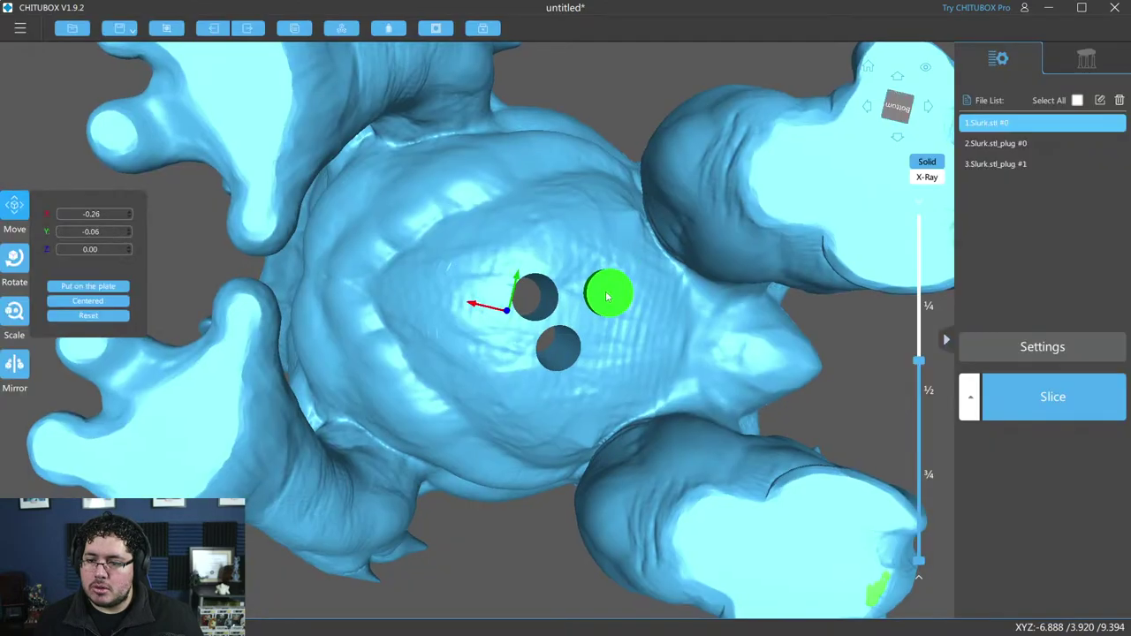
{"action": "mouse_move", "coordinate": [626, 283]}
{"action": "left_mouse_down"}
{"action": "mouse_move", "coordinate": [547, 187]}
{"action": "mouse_move", "coordinate": [590, 402]}
{"action": "mouse_move", "coordinate": [765, 401]}
{"action": "mouse_move", "coordinate": [740, 388]}
{"action": "left_mouse_up"}
{"action": "left_click", "coordinate": [534, 192]}
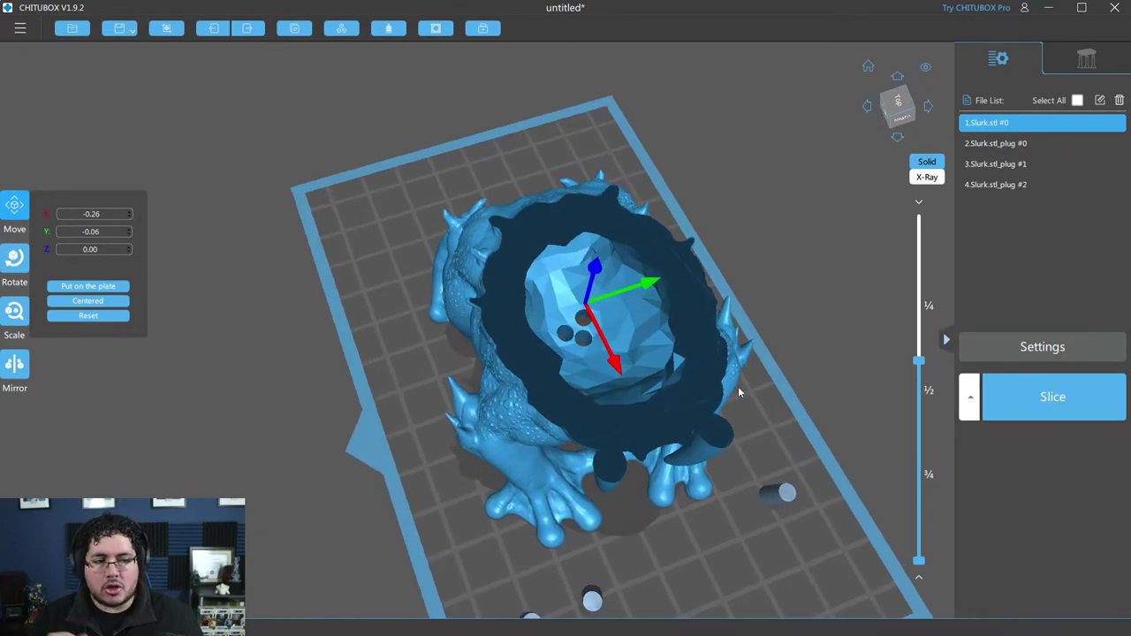
{"action": "mouse_move", "coordinate": [738, 386]}
{"action": "left_mouse_down"}
{"action": "mouse_move", "coordinate": [728, 345]}
{"action": "mouse_move", "coordinate": [517, 193]}
{"action": "left_mouse_up"}
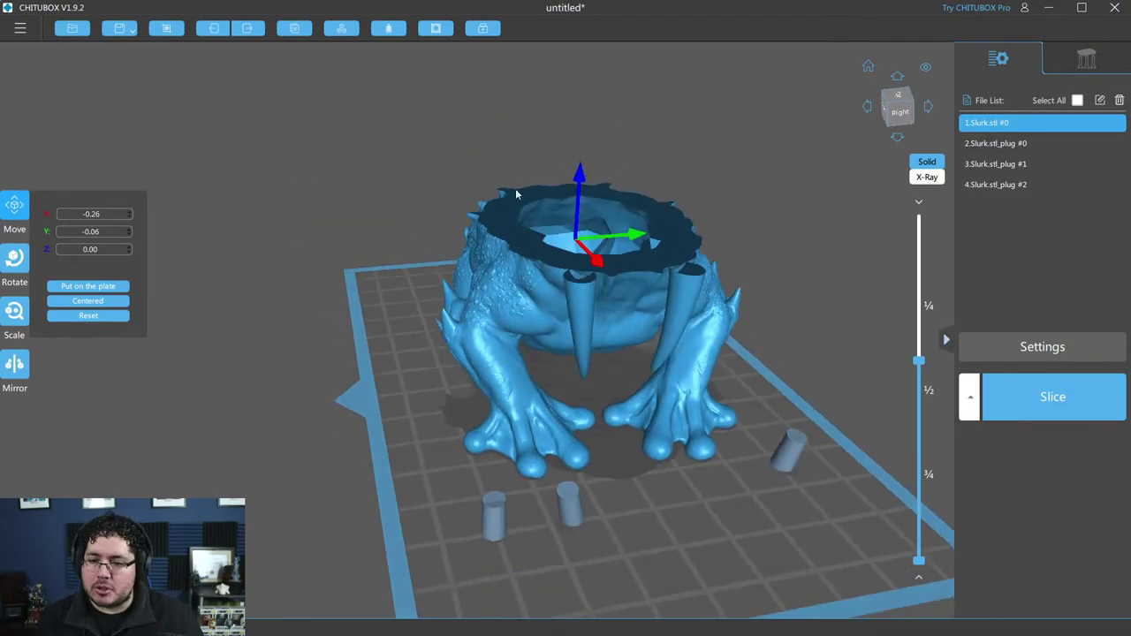
{"action": "left_click_drag", "start_coordinate": [353, 302], "coordinate": [323, 363]}
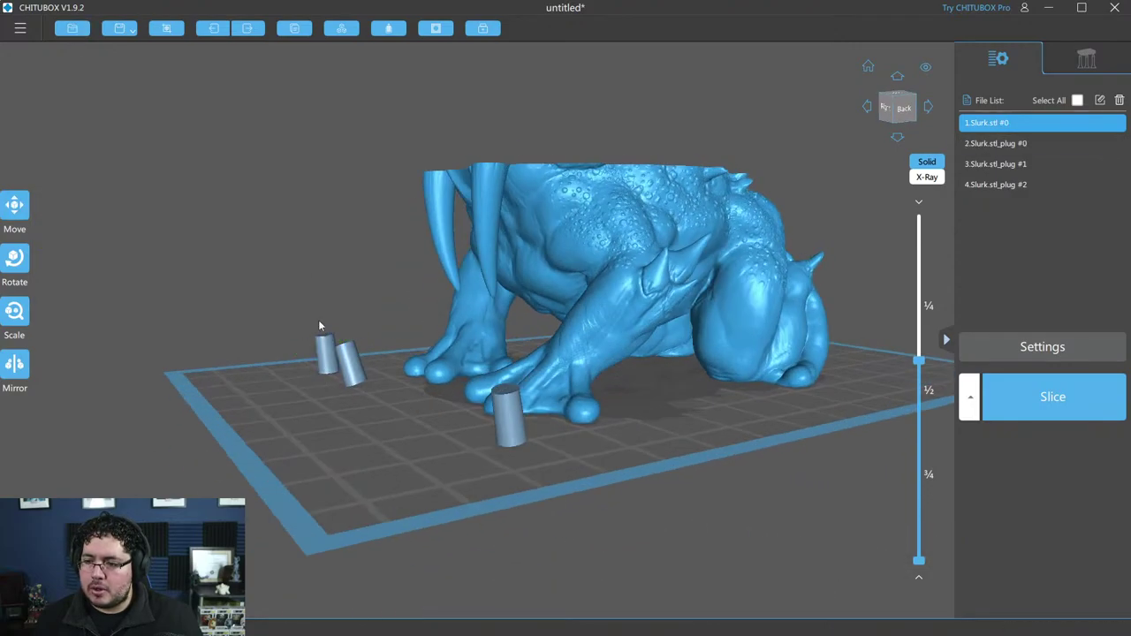
Step: Delete the three hole plugs from the build plate and show the full model again
{"action": "left_click", "coordinate": [16, 206]}
{"action": "left_click", "coordinate": [326, 353]}
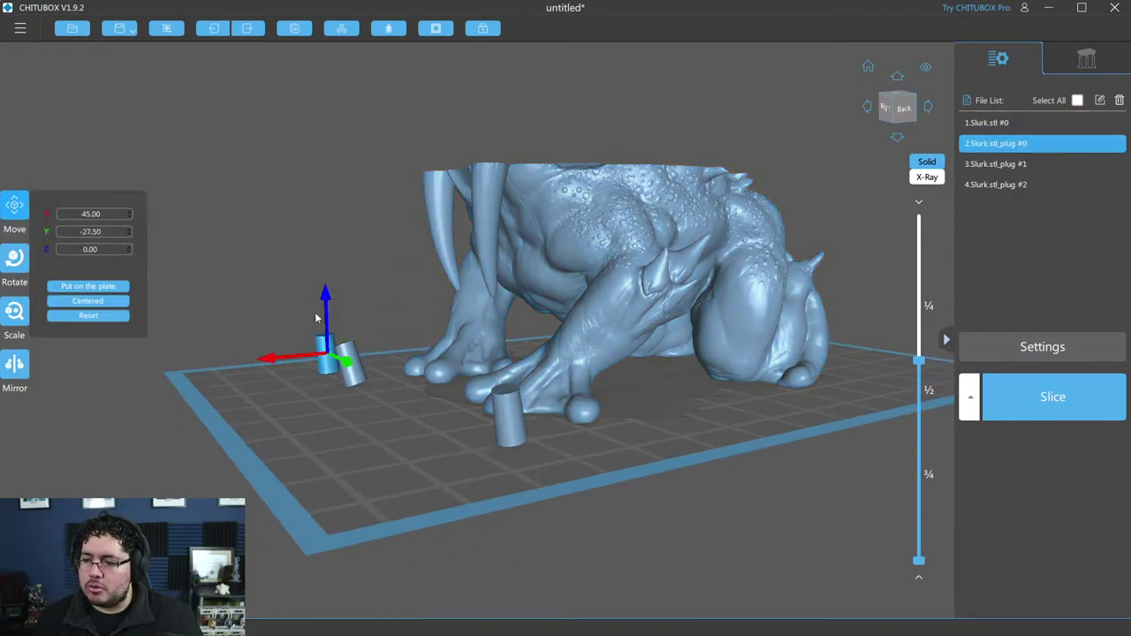
{"action": "key", "text": "Delete"}
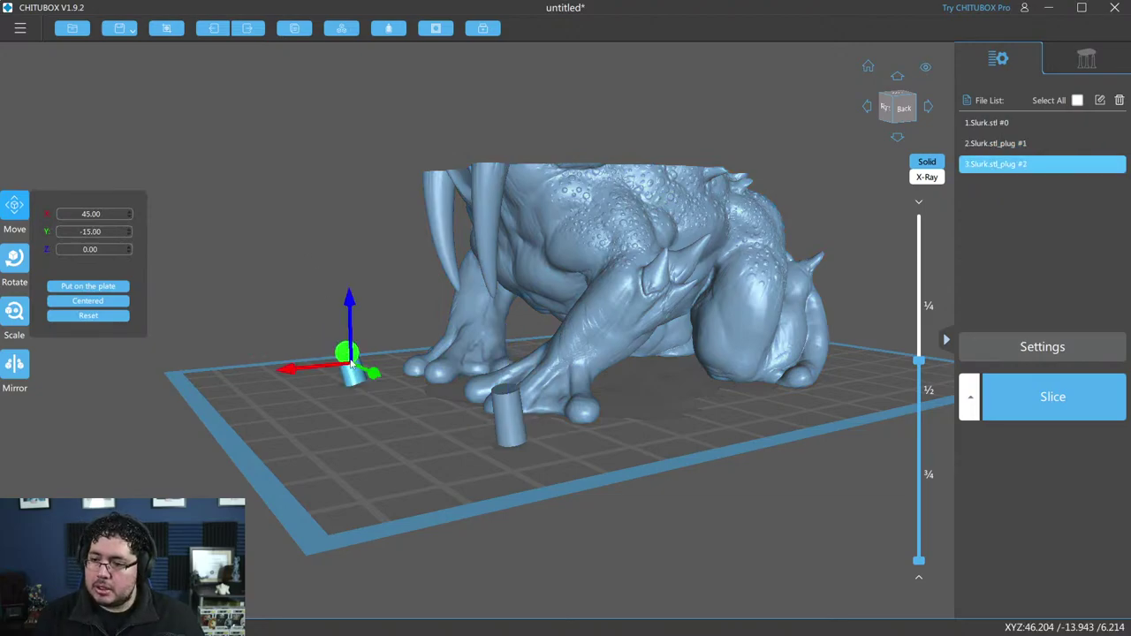
{"action": "key", "text": "Delete"}
{"action": "key", "text": "Delete"}
{"action": "mouse_move", "coordinate": [541, 432]}
{"action": "left_mouse_down"}
{"action": "mouse_move", "coordinate": [660, 415]}
{"action": "mouse_move", "coordinate": [785, 364]}
{"action": "left_mouse_up"}
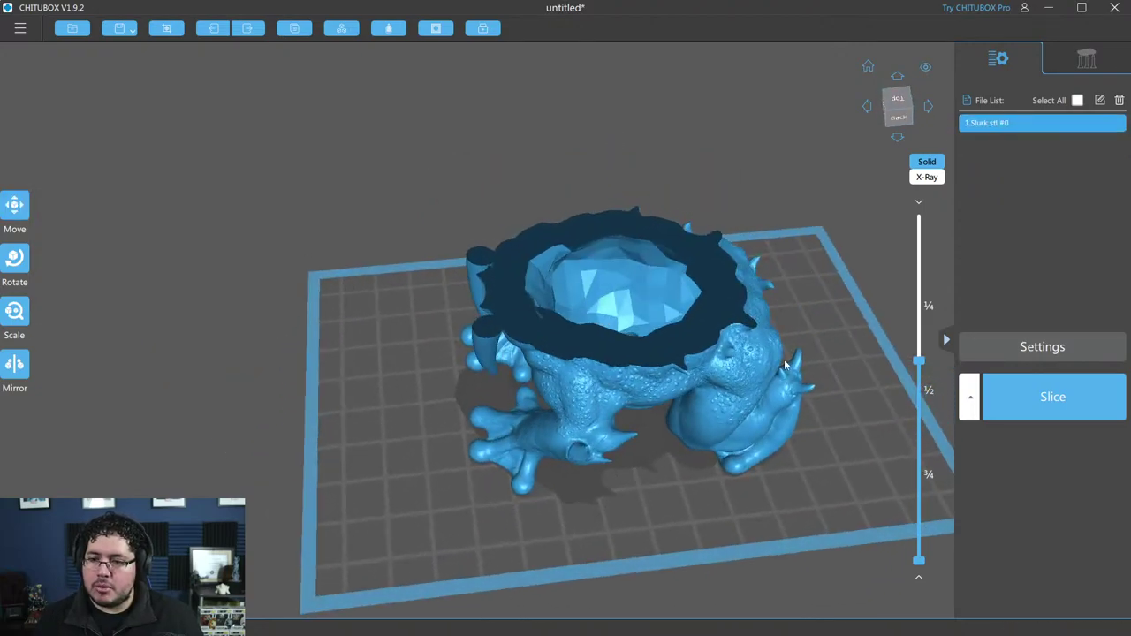
{"action": "mouse_move", "coordinate": [914, 504]}
{"action": "left_mouse_down"}
{"action": "mouse_move", "coordinate": [919, 560]}
{"action": "mouse_move", "coordinate": [919, 430]}
{"action": "mouse_move", "coordinate": [960, 195]}
{"action": "left_mouse_up"}
{"action": "mouse_move", "coordinate": [960, 195]}
{"action": "right_mouse_down"}
{"action": "mouse_move", "coordinate": [794, 238]}
{"action": "mouse_move", "coordinate": [799, 190]}
{"action": "mouse_move", "coordinate": [803, 210]}
{"action": "mouse_move", "coordinate": [719, 224]}
{"action": "right_mouse_up"}
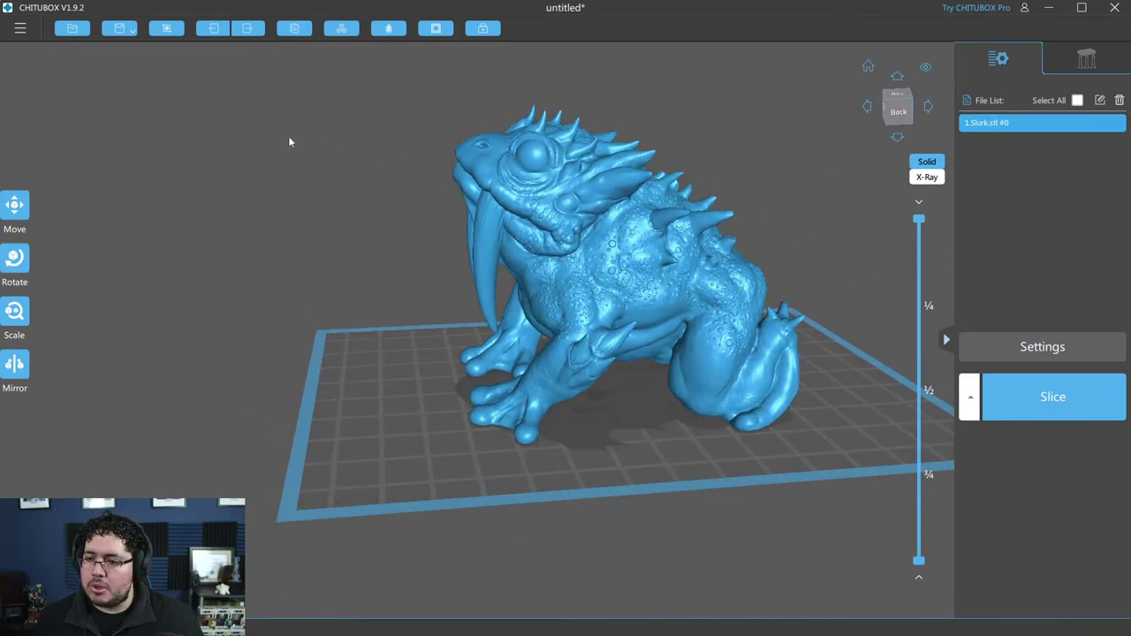
Step: Tilt the toad 34° around the Y axis
{"action": "left_click", "coordinate": [12, 258]}
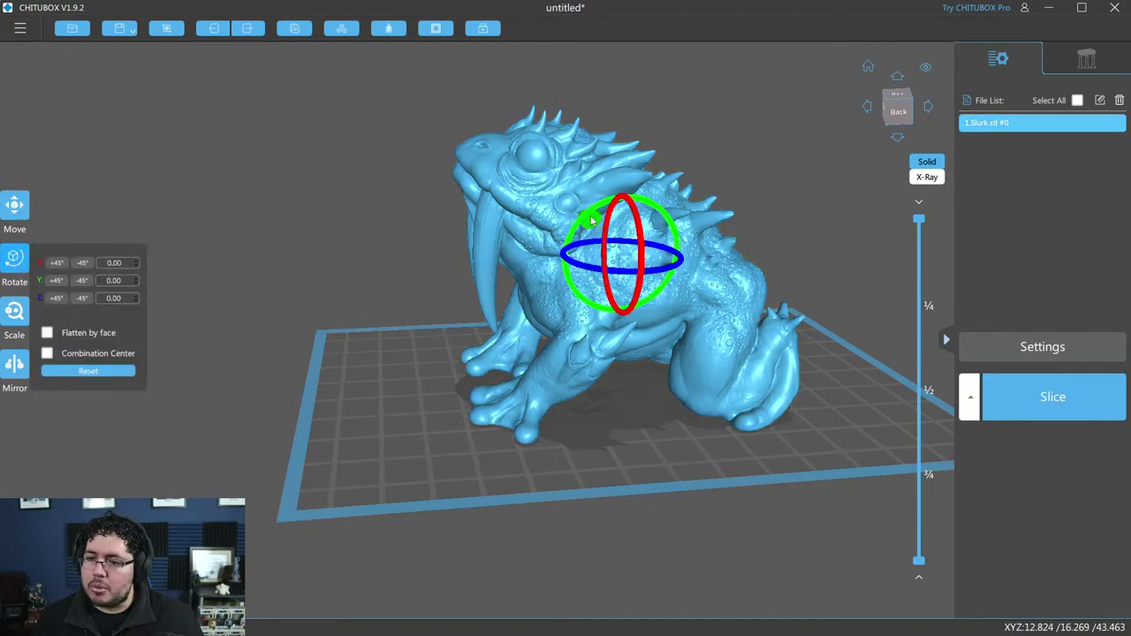
{"action": "mouse_move", "coordinate": [673, 239]}
{"action": "left_mouse_down"}
{"action": "mouse_move", "coordinate": [599, 208]}
{"action": "mouse_move", "coordinate": [576, 212]}
{"action": "left_mouse_up"}
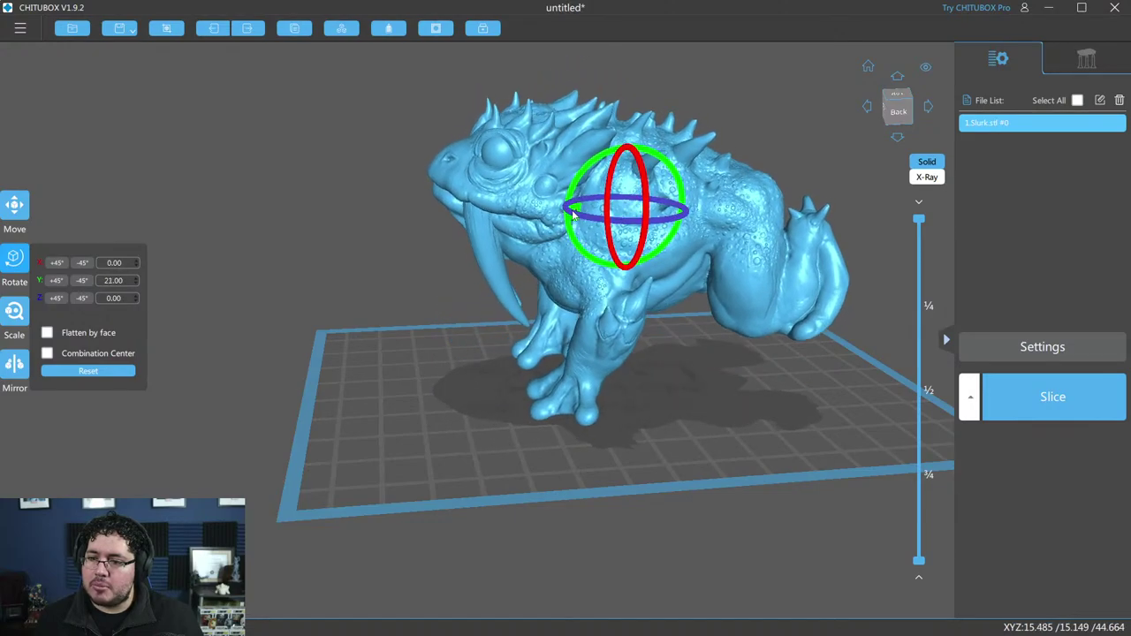
{"action": "left_click_drag", "start_coordinate": [576, 212], "coordinate": [531, 213]}
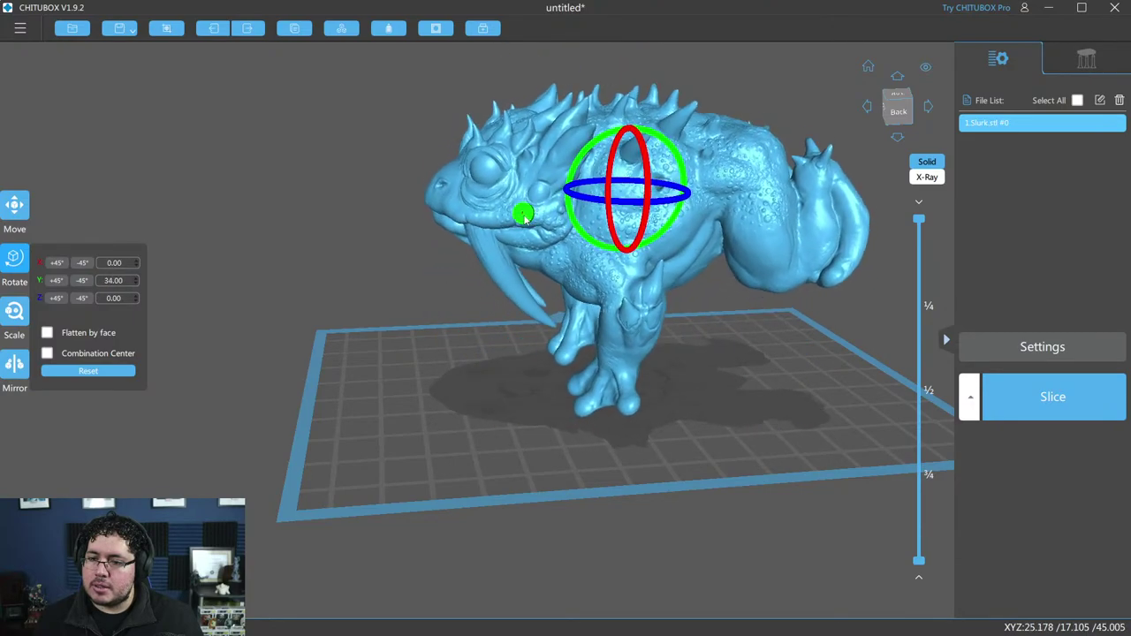
{"action": "left_click_drag", "start_coordinate": [531, 213], "coordinate": [526, 212]}
{"action": "left_click", "coordinate": [441, 287]}
{"action": "left_click_drag", "start_coordinate": [440, 287], "coordinate": [401, 253]}
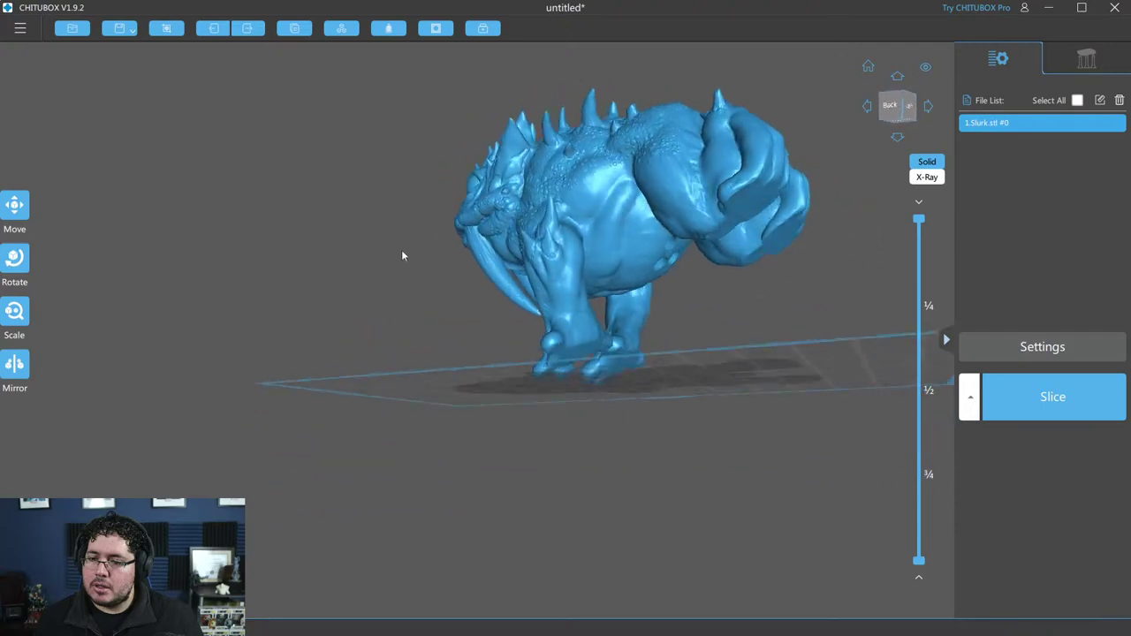
{"action": "left_click", "coordinate": [1077, 57]}
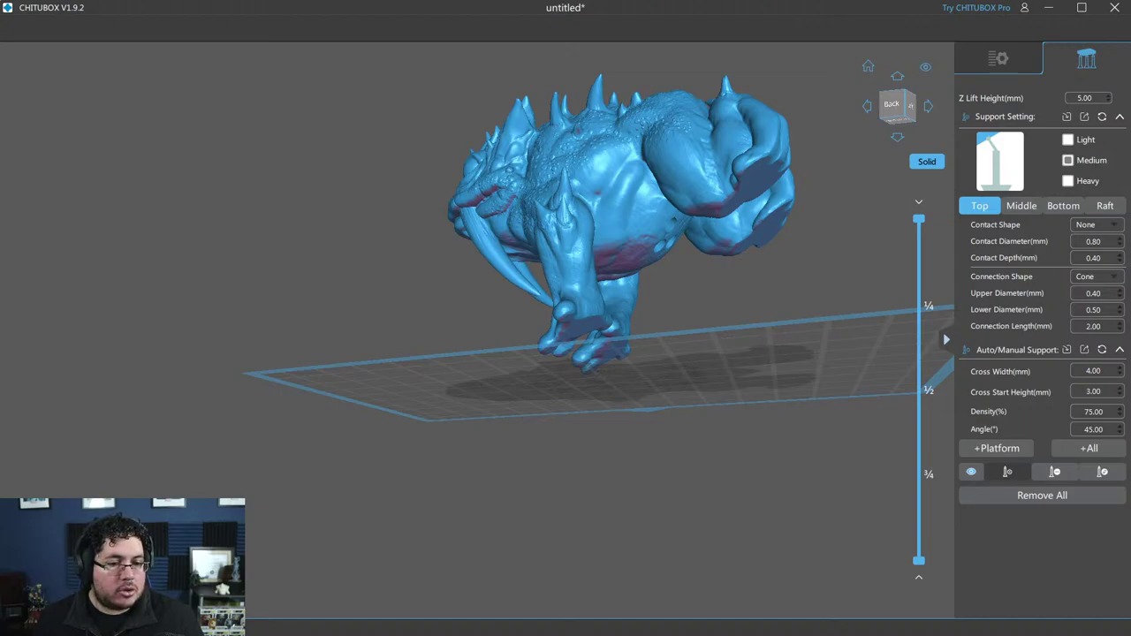
Step: Zoom and orbit to a front view of the unsupported toad with the Medium support preset
{"action": "scroll", "coordinate": [753, 269], "scroll_direction": "up", "scroll_amount": 2}
{"action": "scroll", "coordinate": [753, 269], "scroll_direction": "up", "scroll_amount": 2}
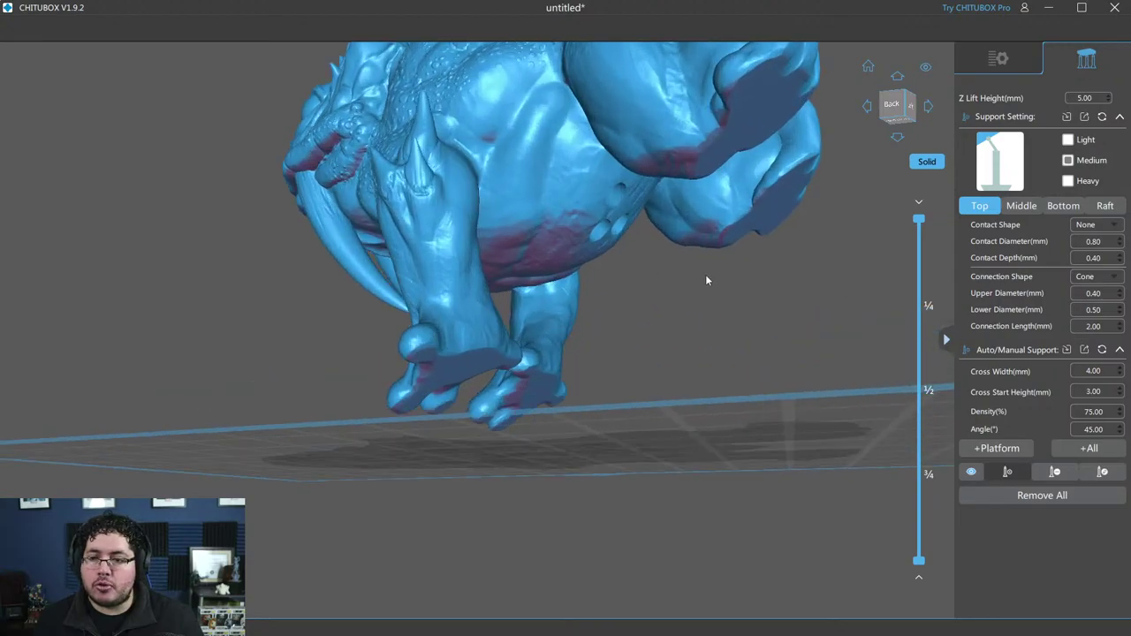
{"action": "scroll", "coordinate": [705, 280], "scroll_direction": "down", "scroll_amount": 2}
{"action": "scroll", "coordinate": [677, 291], "scroll_direction": "down", "scroll_amount": 2}
{"action": "left_click_drag", "start_coordinate": [700, 303], "coordinate": [784, 337]}
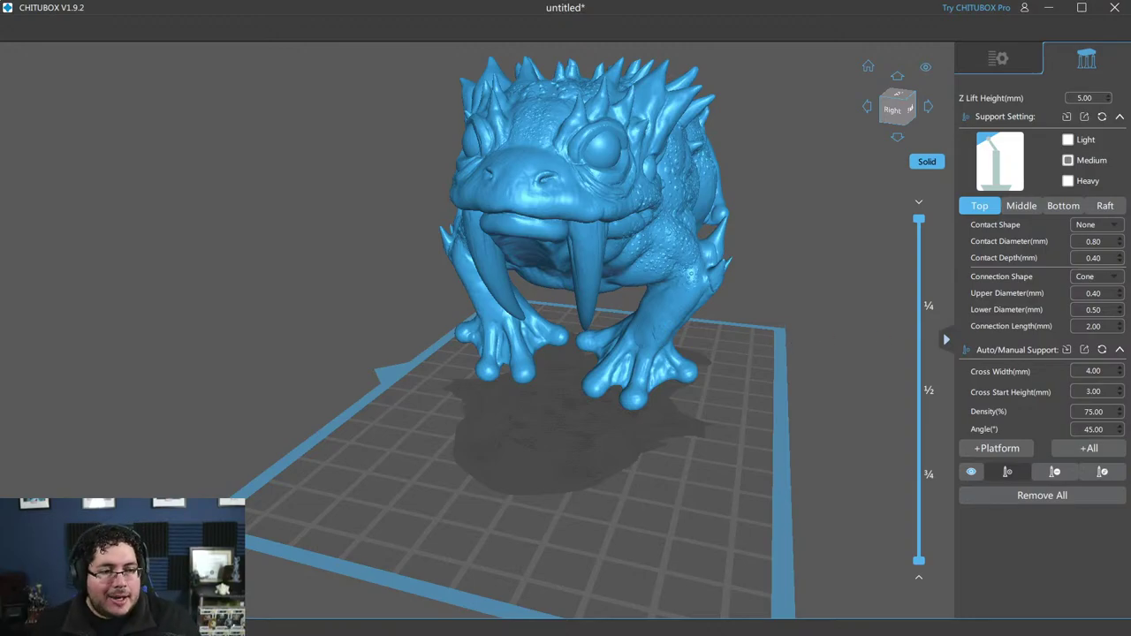
{"action": "key", "text": "alt+Tab"}
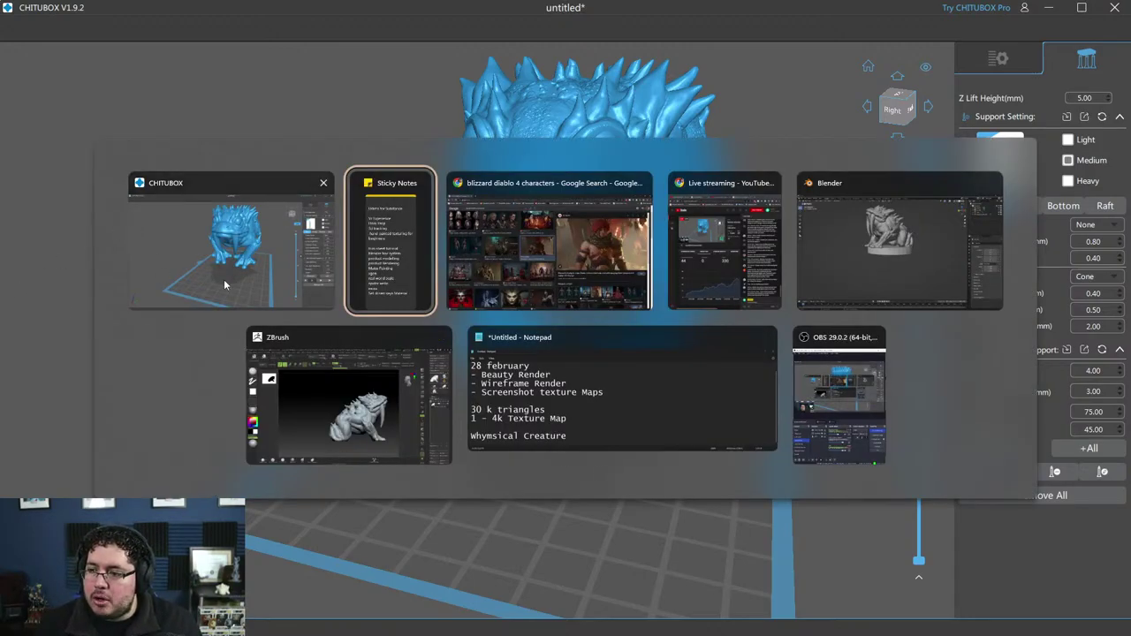
{"action": "left_click", "coordinate": [223, 280]}
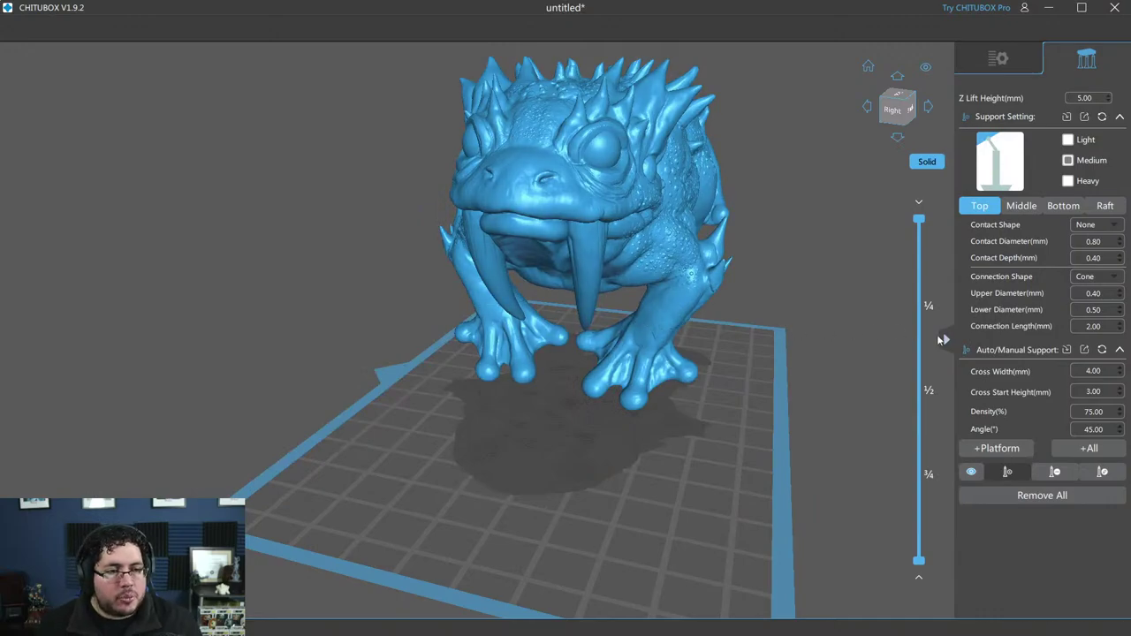
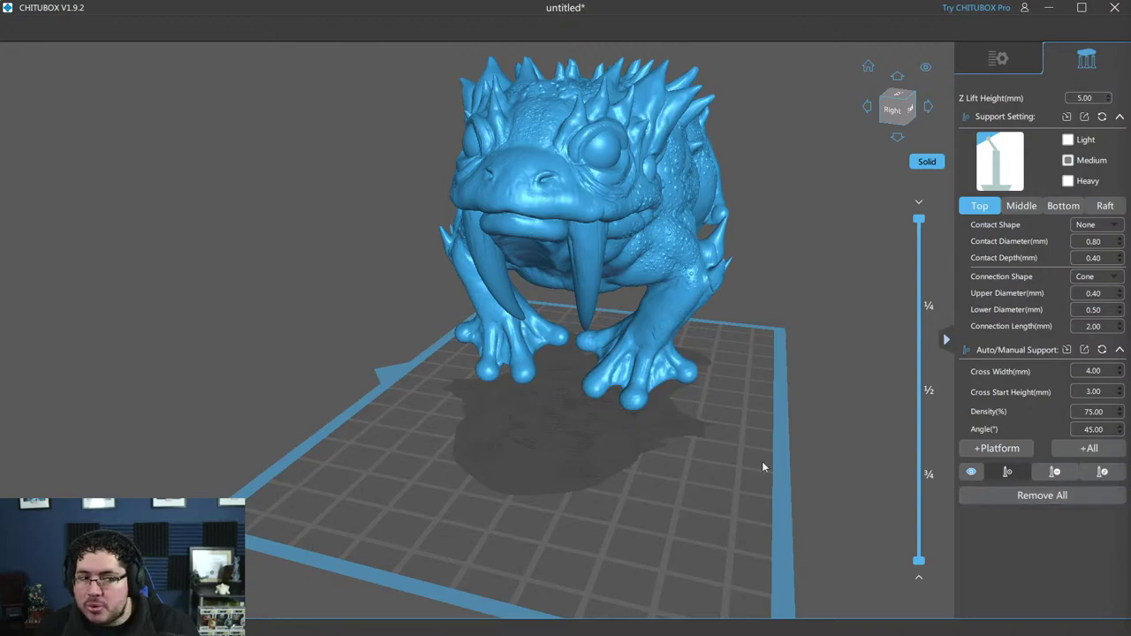
Step: Generate automatic supports across the whole toad model with +All and orbit to check them
{"action": "scroll", "coordinate": [777, 444], "scroll_direction": "up", "scroll_amount": 2}
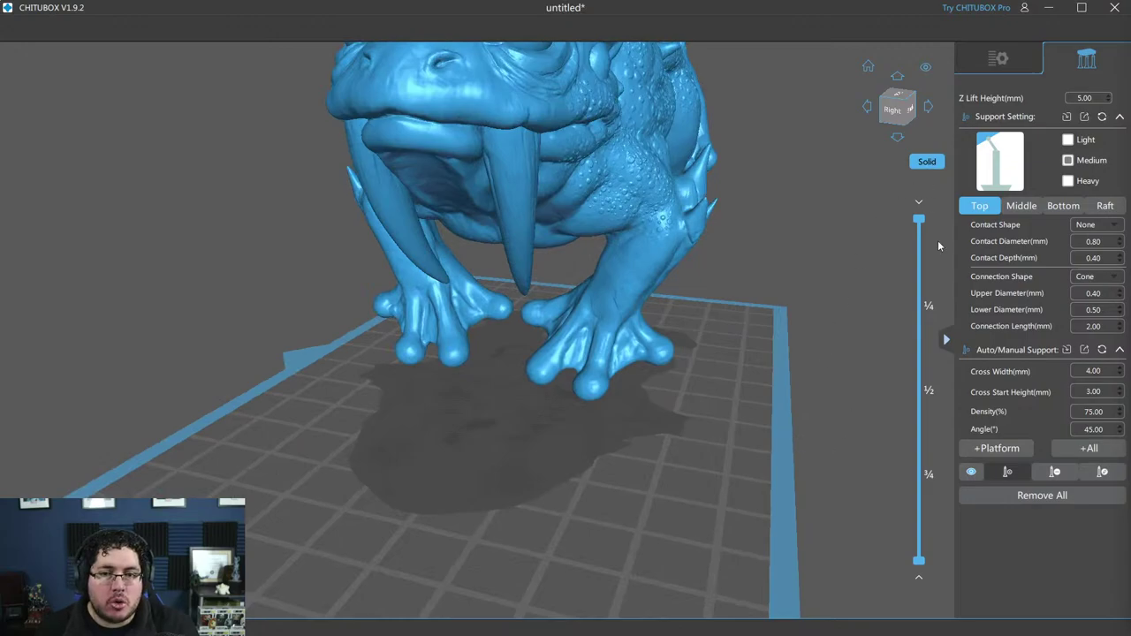
{"action": "left_click", "coordinate": [1089, 449]}
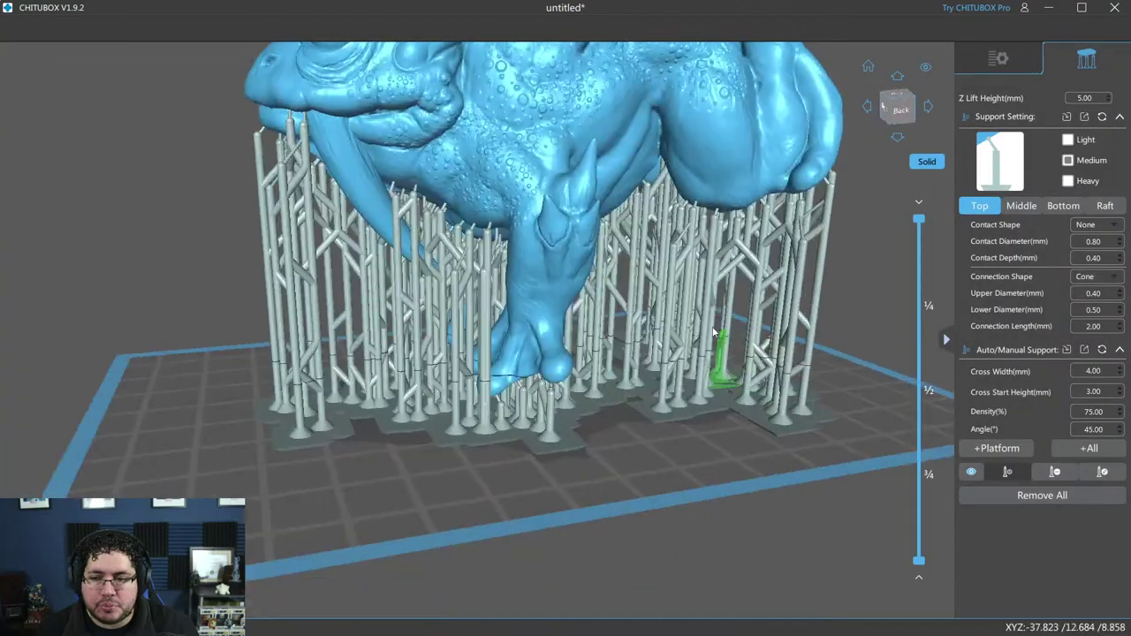
{"action": "mouse_move", "coordinate": [714, 332]}
{"action": "left_mouse_down"}
{"action": "mouse_move", "coordinate": [682, 330]}
{"action": "mouse_move", "coordinate": [916, 222]}
{"action": "mouse_move", "coordinate": [919, 555]}
{"action": "left_mouse_up"}
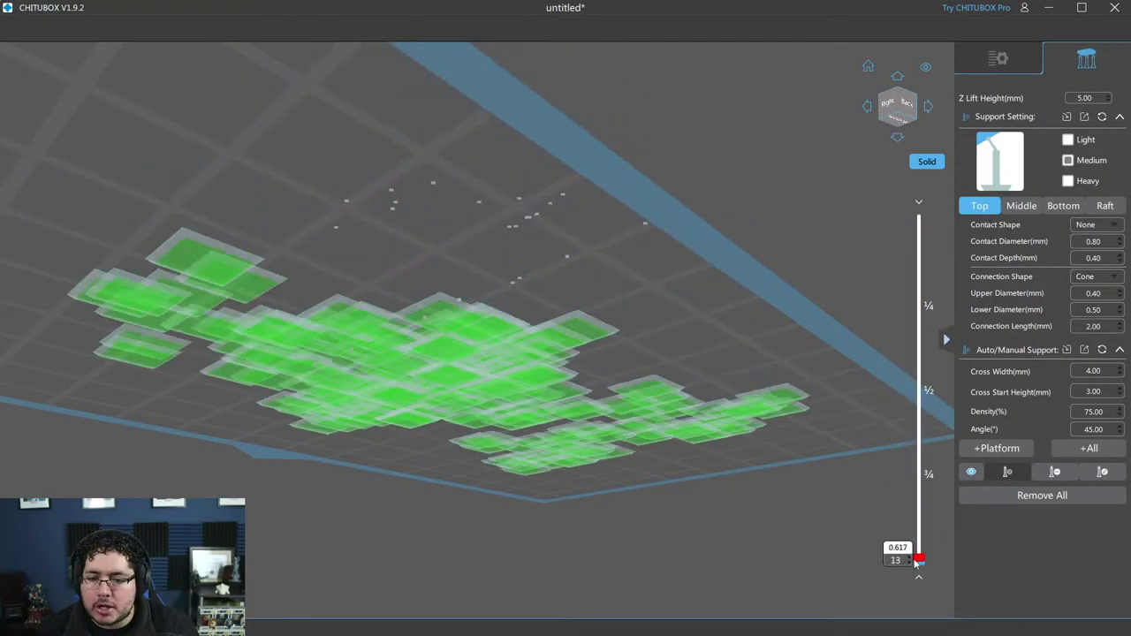
{"action": "left_click_drag", "start_coordinate": [795, 415], "coordinate": [745, 346]}
{"action": "scroll", "coordinate": [746, 345], "scroll_direction": "up", "scroll_amount": 2}
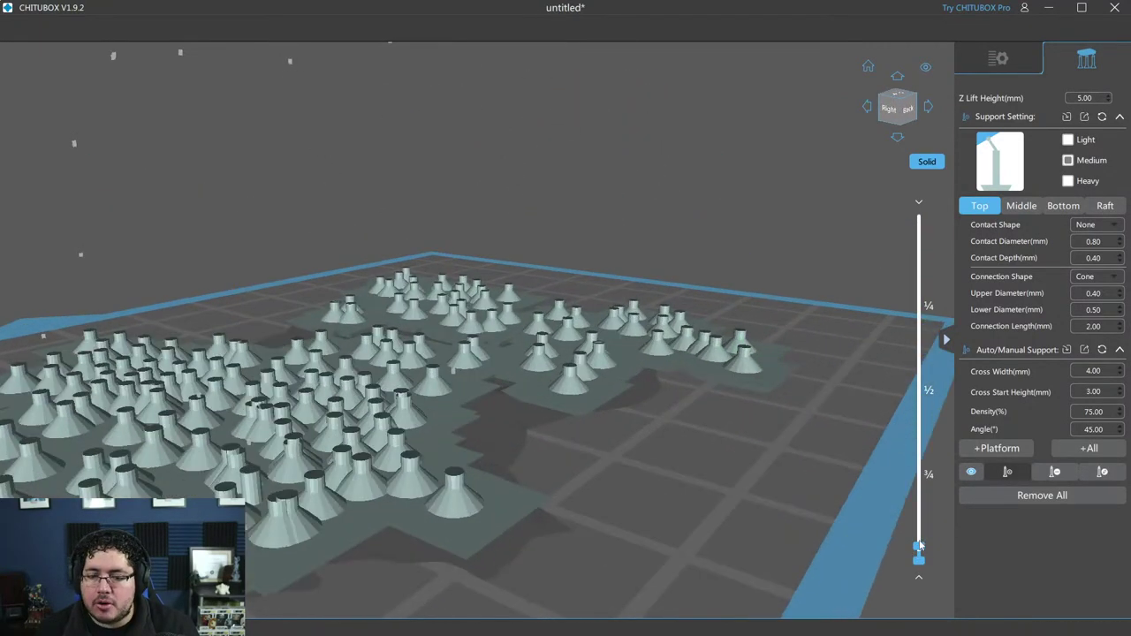
{"action": "left_click_drag", "start_coordinate": [920, 555], "coordinate": [921, 541]}
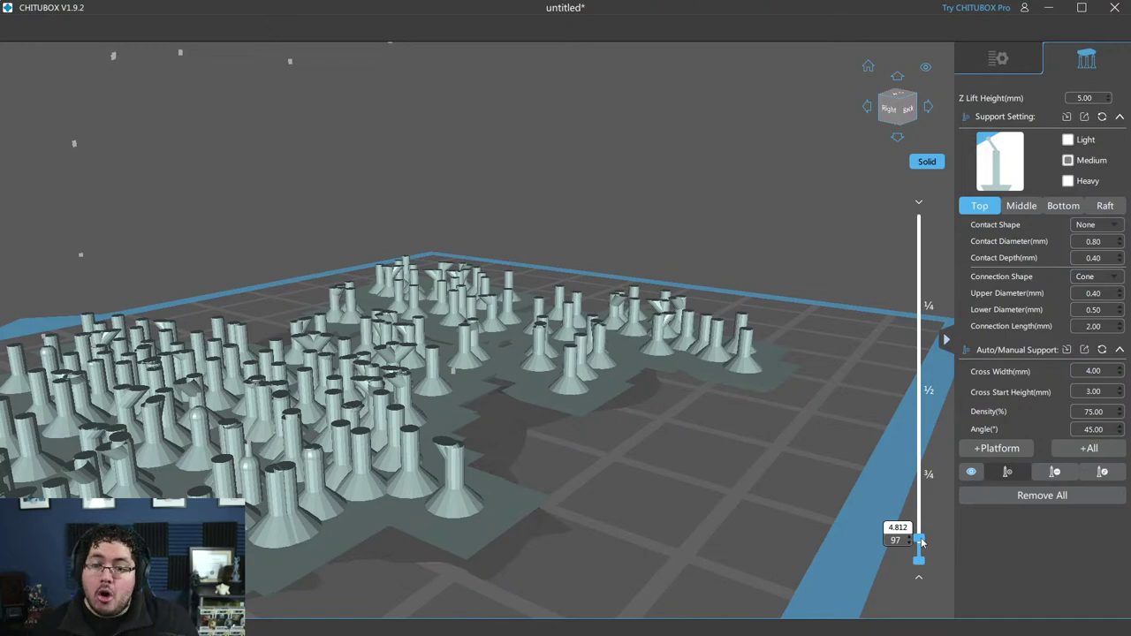
{"action": "left_click_drag", "start_coordinate": [922, 543], "coordinate": [926, 549]}
{"action": "mouse_move", "coordinate": [920, 482]}
{"action": "left_mouse_down"}
{"action": "mouse_move", "coordinate": [921, 316]}
{"action": "mouse_move", "coordinate": [883, 238]}
{"action": "mouse_move", "coordinate": [865, 406]}
{"action": "mouse_move", "coordinate": [873, 537]}
{"action": "mouse_move", "coordinate": [884, 482]}
{"action": "mouse_move", "coordinate": [884, 515]}
{"action": "mouse_move", "coordinate": [884, 491]}
{"action": "mouse_move", "coordinate": [884, 502]}
{"action": "left_mouse_up"}
{"action": "scroll", "coordinate": [788, 397], "scroll_direction": "down", "scroll_amount": 5}
{"action": "right_click_drag", "start_coordinate": [636, 442], "coordinate": [610, 398]}
{"action": "scroll", "coordinate": [610, 398], "scroll_direction": "up", "scroll_amount": 5}
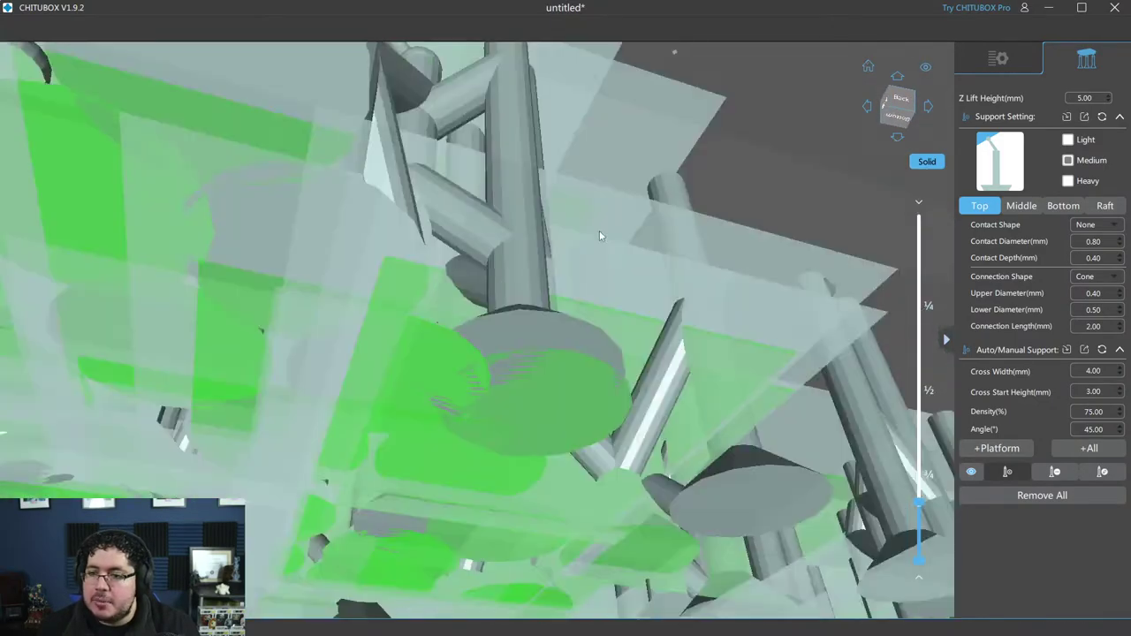
{"action": "scroll", "coordinate": [599, 231], "scroll_direction": "down", "scroll_amount": 3}
{"action": "right_click_drag", "start_coordinate": [644, 353], "coordinate": [681, 318]}
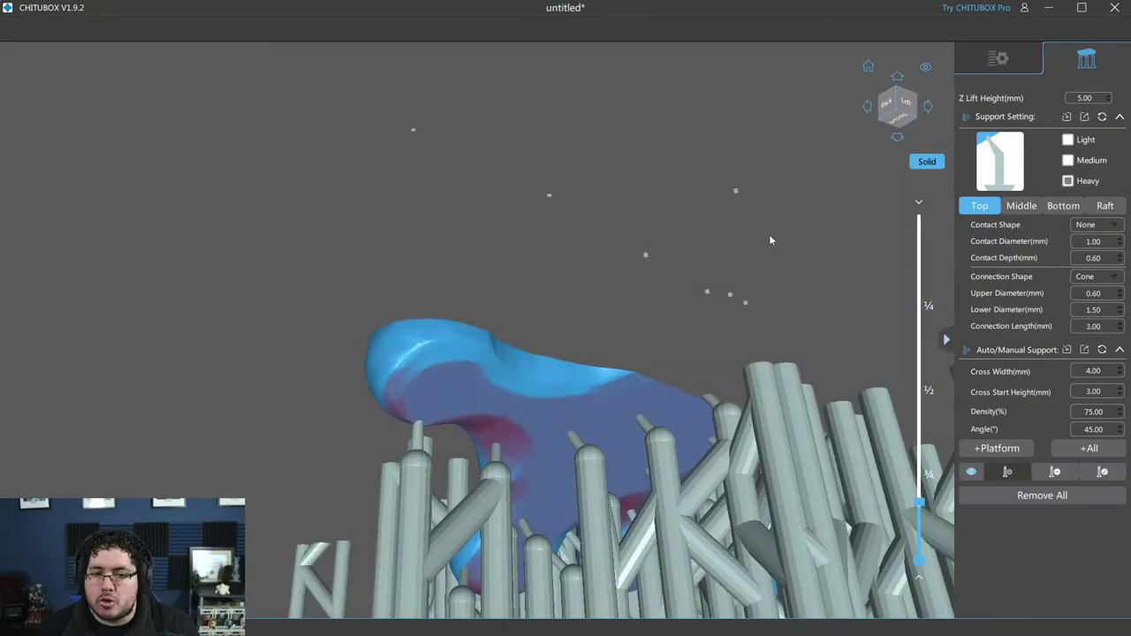
Step: Place a Heavy manual support under the first foot's underside
{"action": "scroll", "coordinate": [761, 221], "scroll_direction": "up", "scroll_amount": 3}
{"action": "scroll", "coordinate": [610, 260], "scroll_direction": "up", "scroll_amount": 2}
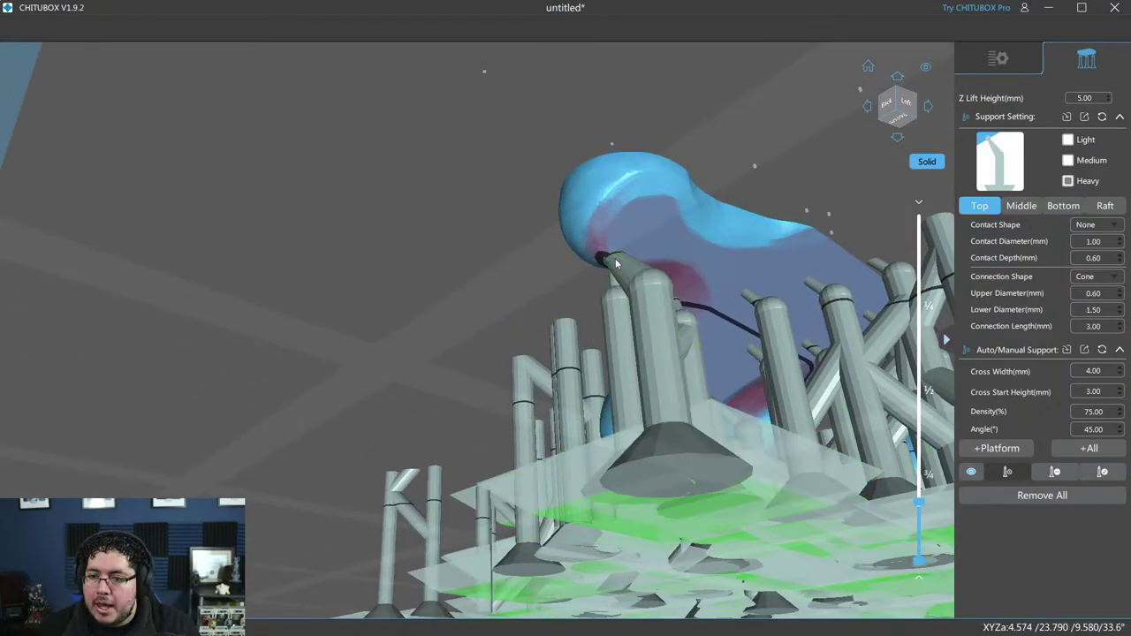
{"action": "mouse_move", "coordinate": [616, 264]}
{"action": "right_mouse_down"}
{"action": "mouse_move", "coordinate": [650, 281]}
{"action": "mouse_move", "coordinate": [649, 450]}
{"action": "mouse_move", "coordinate": [681, 353]}
{"action": "mouse_move", "coordinate": [754, 316]}
{"action": "mouse_move", "coordinate": [767, 357]}
{"action": "mouse_move", "coordinate": [490, 313]}
{"action": "mouse_move", "coordinate": [526, 229]}
{"action": "mouse_move", "coordinate": [571, 228]}
{"action": "mouse_move", "coordinate": [629, 300]}
{"action": "mouse_move", "coordinate": [577, 276]}
{"action": "right_mouse_up"}
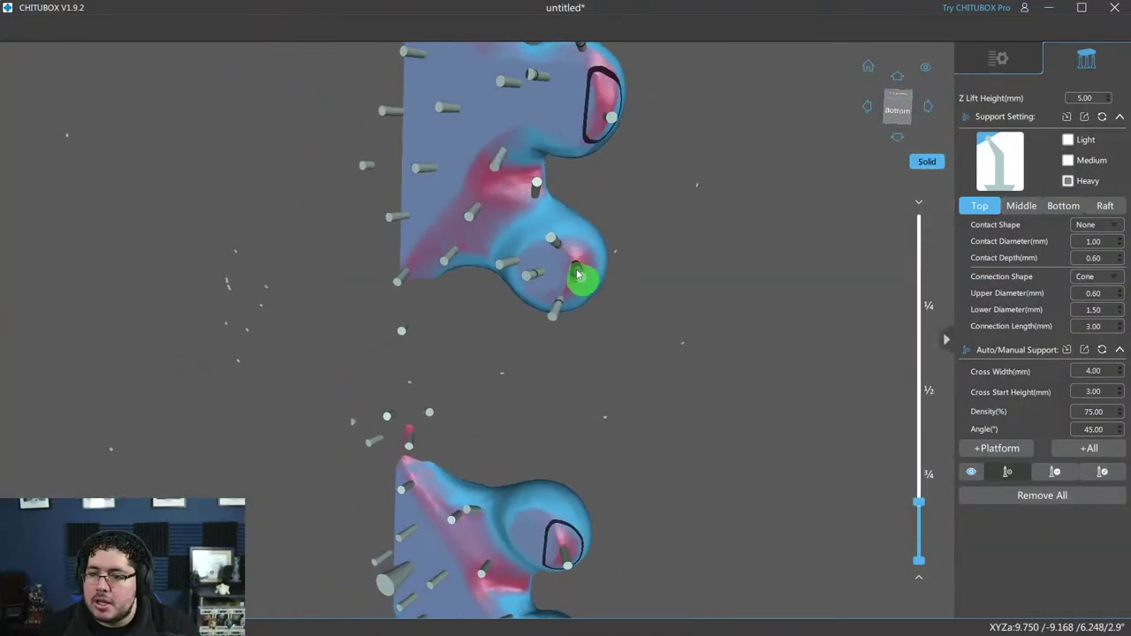
{"action": "left_click", "coordinate": [606, 106]}
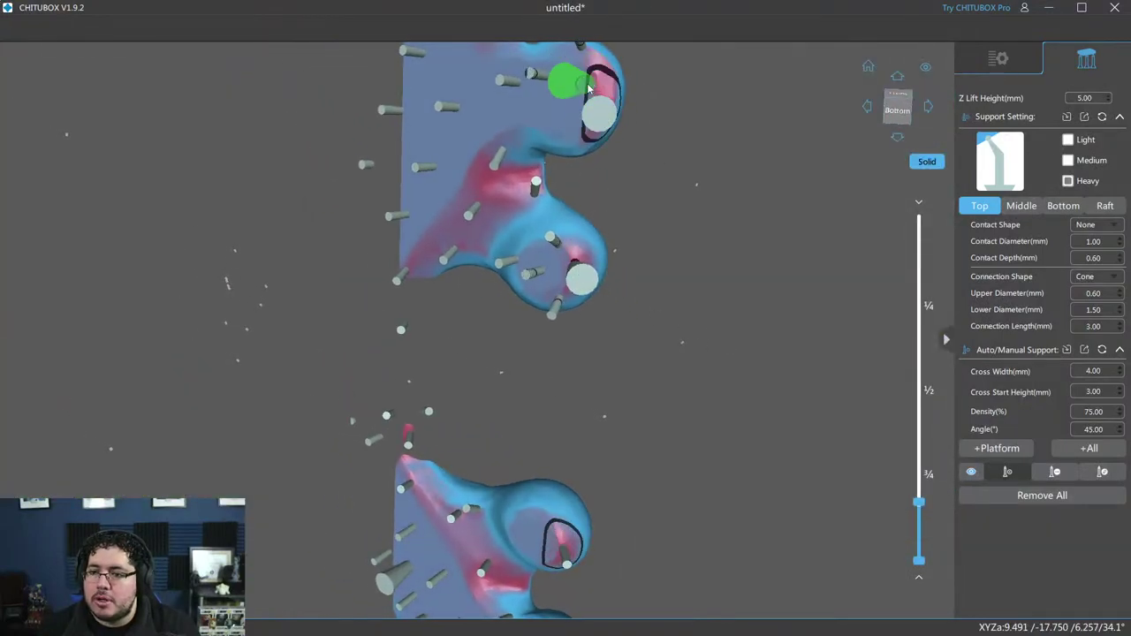
Step: Orbit beneath the model and add a Heavy support to the left foot's underside
{"action": "mouse_move", "coordinate": [491, 177]}
{"action": "right_mouse_down"}
{"action": "mouse_move", "coordinate": [713, 194]}
{"action": "mouse_move", "coordinate": [709, 334]}
{"action": "mouse_move", "coordinate": [583, 247]}
{"action": "right_mouse_up"}
{"action": "mouse_move", "coordinate": [525, 138]}
{"action": "right_mouse_down"}
{"action": "mouse_move", "coordinate": [635, 131]}
{"action": "mouse_move", "coordinate": [485, 134]}
{"action": "right_mouse_up"}
{"action": "mouse_move", "coordinate": [506, 325]}
{"action": "right_mouse_down"}
{"action": "mouse_move", "coordinate": [743, 367]}
{"action": "mouse_move", "coordinate": [655, 533]}
{"action": "mouse_move", "coordinate": [517, 453]}
{"action": "right_mouse_up"}
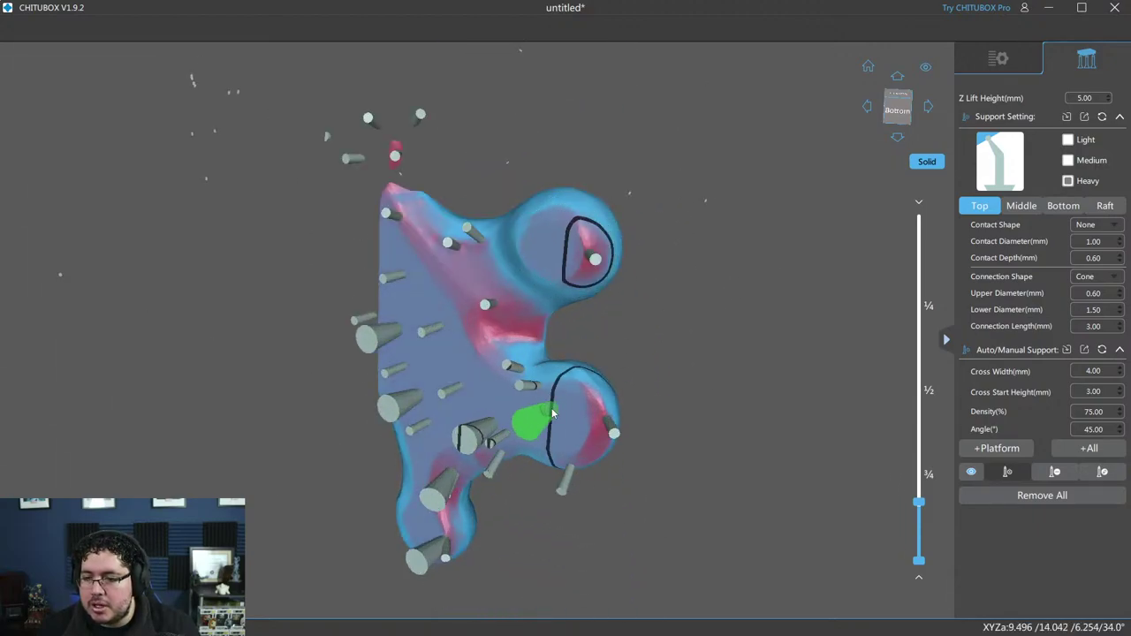
{"action": "mouse_move", "coordinate": [429, 316]}
{"action": "right_mouse_down"}
{"action": "mouse_move", "coordinate": [725, 390]}
{"action": "mouse_move", "coordinate": [951, 464]}
{"action": "right_mouse_up"}
{"action": "left_click_drag", "start_coordinate": [921, 502], "coordinate": [919, 487]}
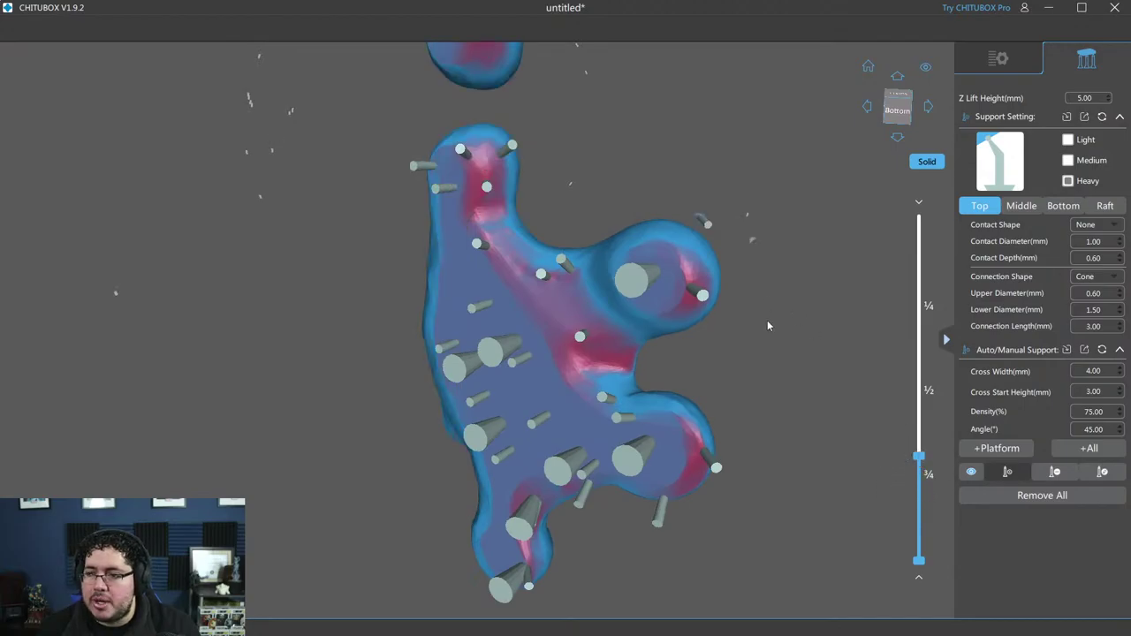
{"action": "scroll", "coordinate": [767, 320], "scroll_direction": "up", "scroll_amount": 10}
{"action": "mouse_move", "coordinate": [482, 285]}
{"action": "right_mouse_down"}
{"action": "mouse_move", "coordinate": [317, 262]}
{"action": "mouse_move", "coordinate": [546, 348]}
{"action": "mouse_move", "coordinate": [535, 380]}
{"action": "mouse_move", "coordinate": [523, 227]}
{"action": "mouse_move", "coordinate": [534, 211]}
{"action": "mouse_move", "coordinate": [576, 382]}
{"action": "mouse_move", "coordinate": [580, 359]}
{"action": "mouse_move", "coordinate": [613, 419]}
{"action": "mouse_move", "coordinate": [571, 421]}
{"action": "right_mouse_up"}
{"action": "scroll", "coordinate": [584, 326], "scroll_direction": "down", "scroll_amount": 5}
{"action": "scroll", "coordinate": [569, 452], "scroll_direction": "up", "scroll_amount": 3}
{"action": "scroll", "coordinate": [569, 452], "scroll_direction": "up", "scroll_amount": 3}
{"action": "scroll", "coordinate": [625, 468], "scroll_direction": "up", "scroll_amount": 3}
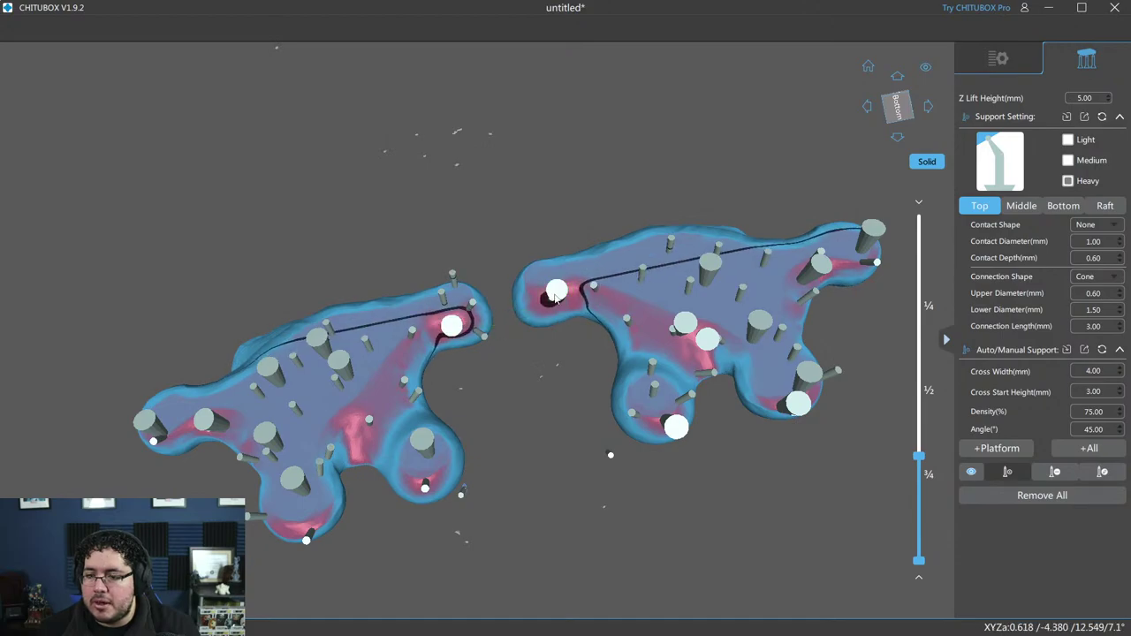
{"action": "left_click", "coordinate": [383, 330]}
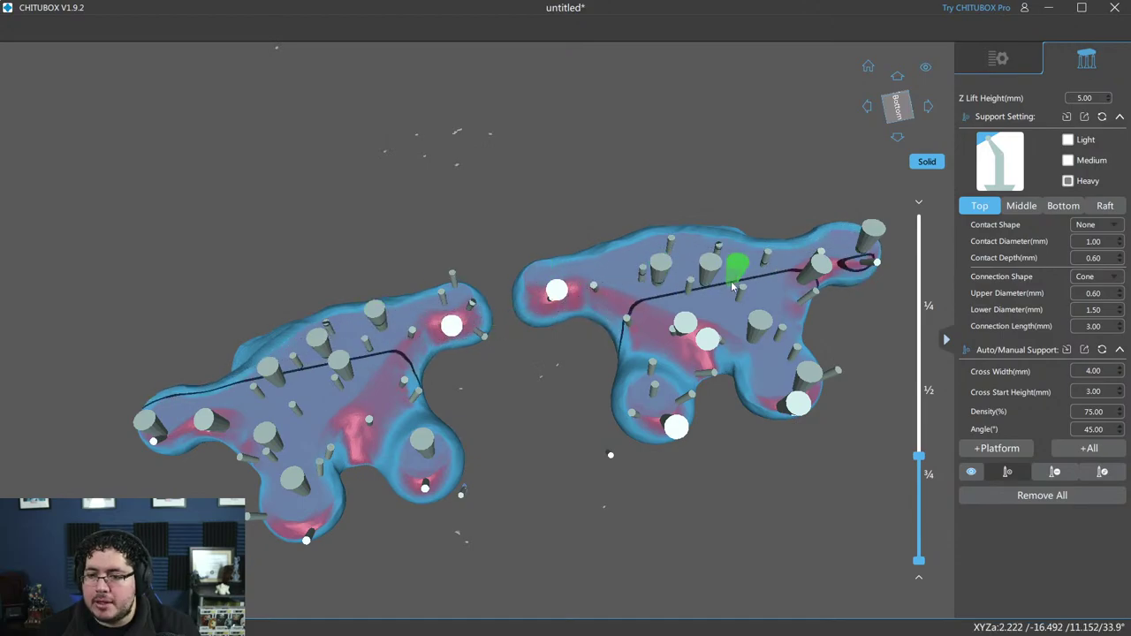
{"action": "scroll", "coordinate": [731, 281], "scroll_direction": "down", "scroll_amount": 3}
{"action": "right_click_drag", "start_coordinate": [731, 292], "coordinate": [728, 335]}
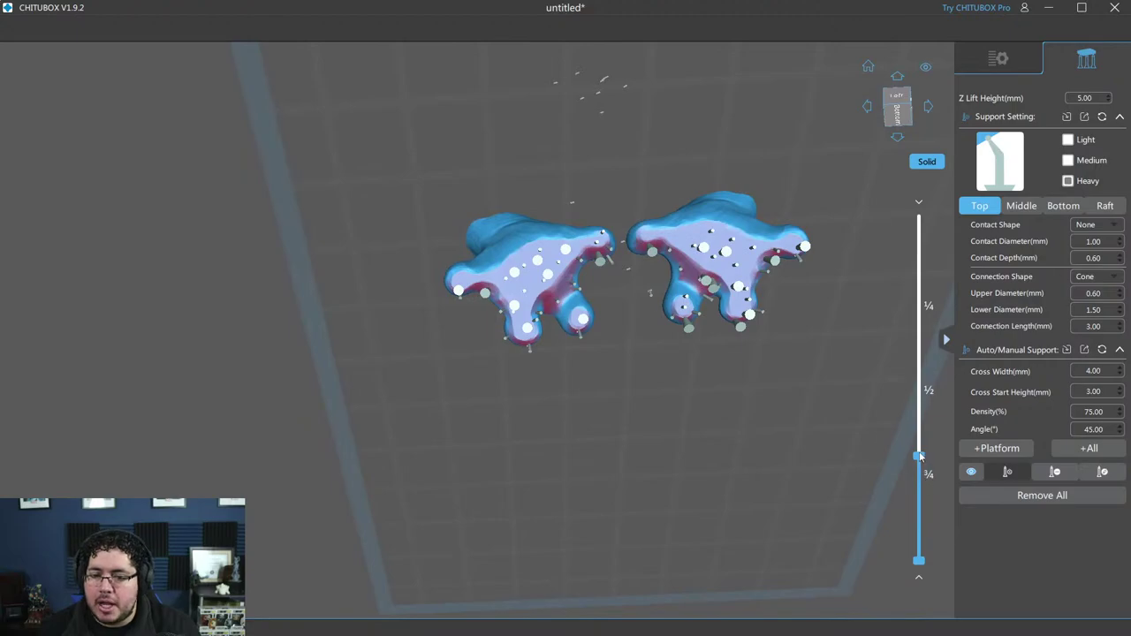
{"action": "right_click_drag", "start_coordinate": [699, 377], "coordinate": [620, 419]}
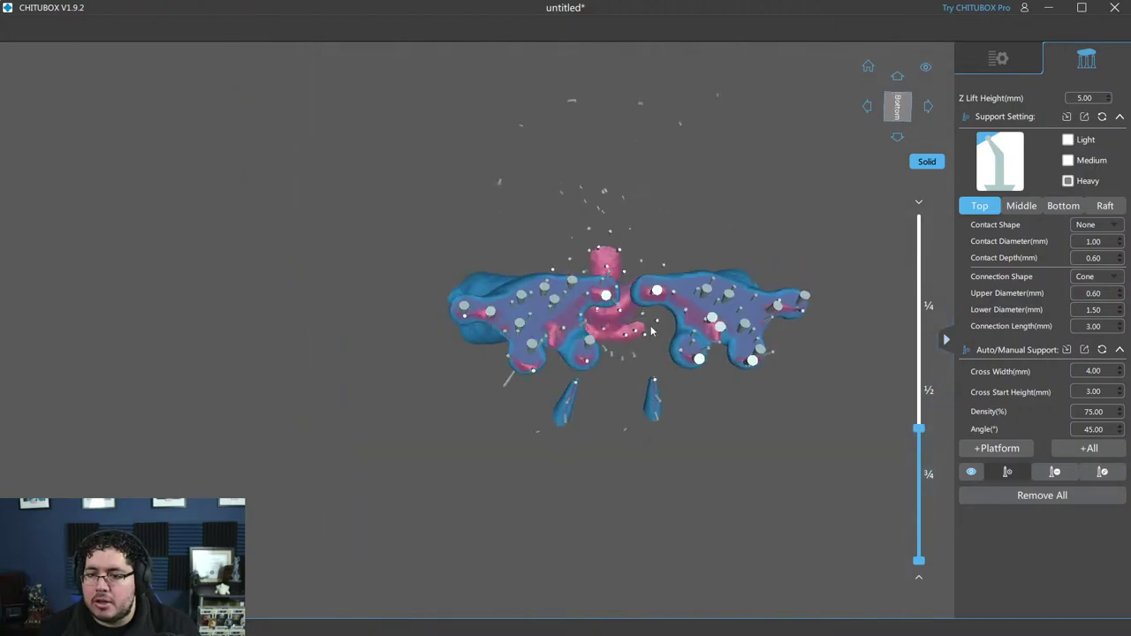
{"action": "scroll", "coordinate": [621, 419], "scroll_direction": "up", "scroll_amount": 4}
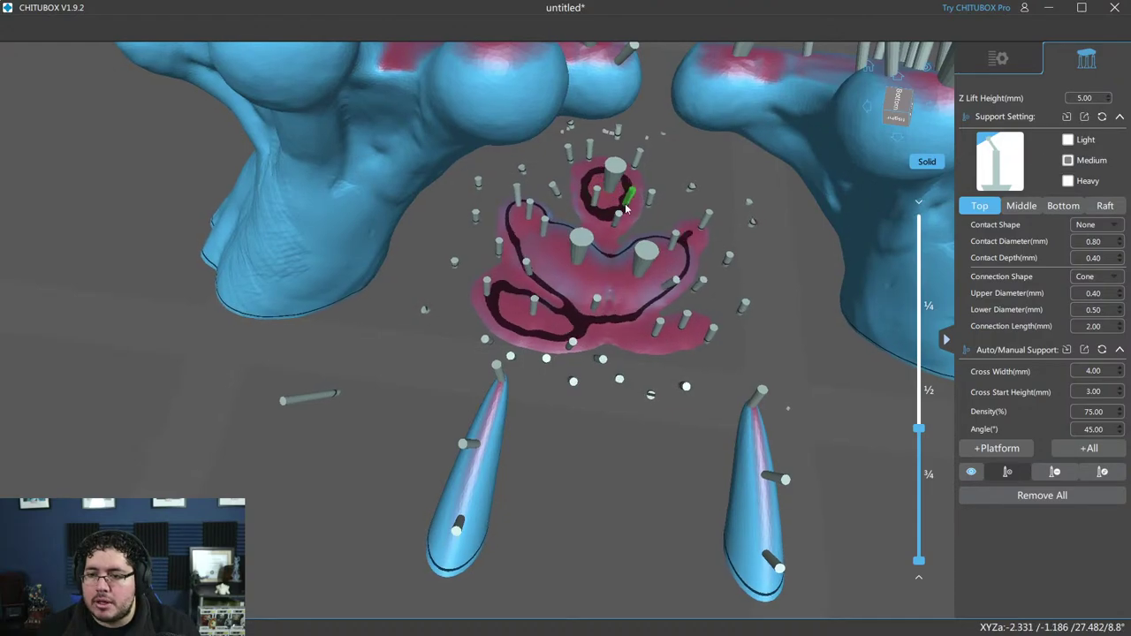
Step: Add a support to the tip of the left fang
{"action": "left_click", "coordinate": [491, 409]}
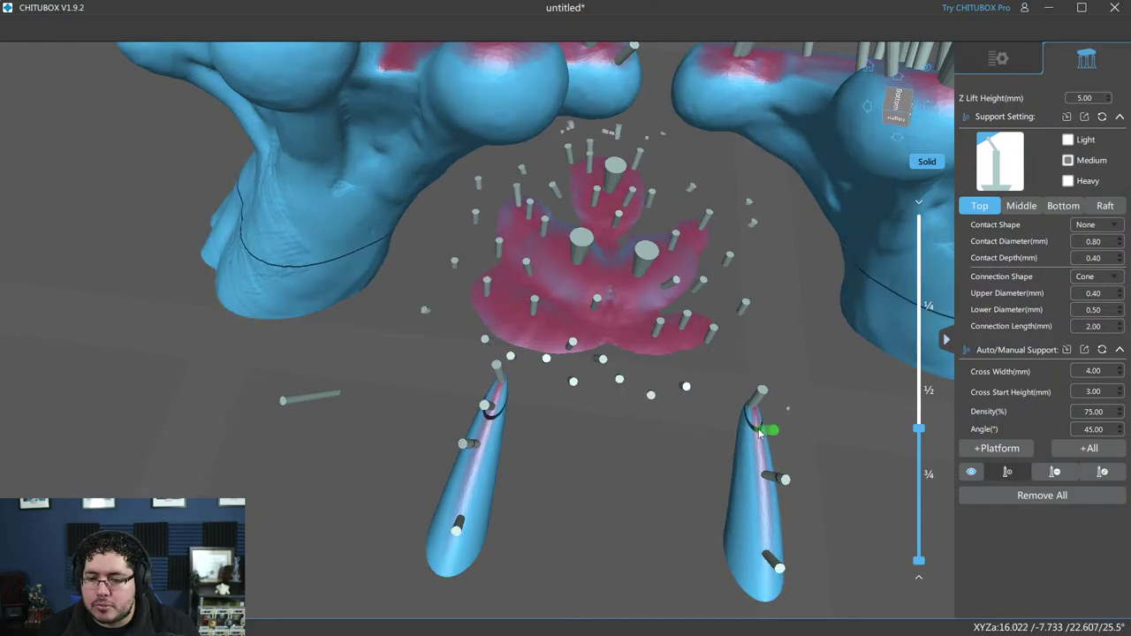
{"action": "scroll", "coordinate": [759, 433], "scroll_direction": "down", "scroll_amount": 5}
{"action": "scroll", "coordinate": [692, 444], "scroll_direction": "down", "scroll_amount": 3}
{"action": "mouse_move", "coordinate": [691, 444]}
{"action": "right_mouse_down"}
{"action": "mouse_move", "coordinate": [623, 351]}
{"action": "mouse_move", "coordinate": [624, 390]}
{"action": "mouse_move", "coordinate": [663, 459]}
{"action": "mouse_move", "coordinate": [698, 520]}
{"action": "mouse_move", "coordinate": [724, 531]}
{"action": "right_mouse_up"}
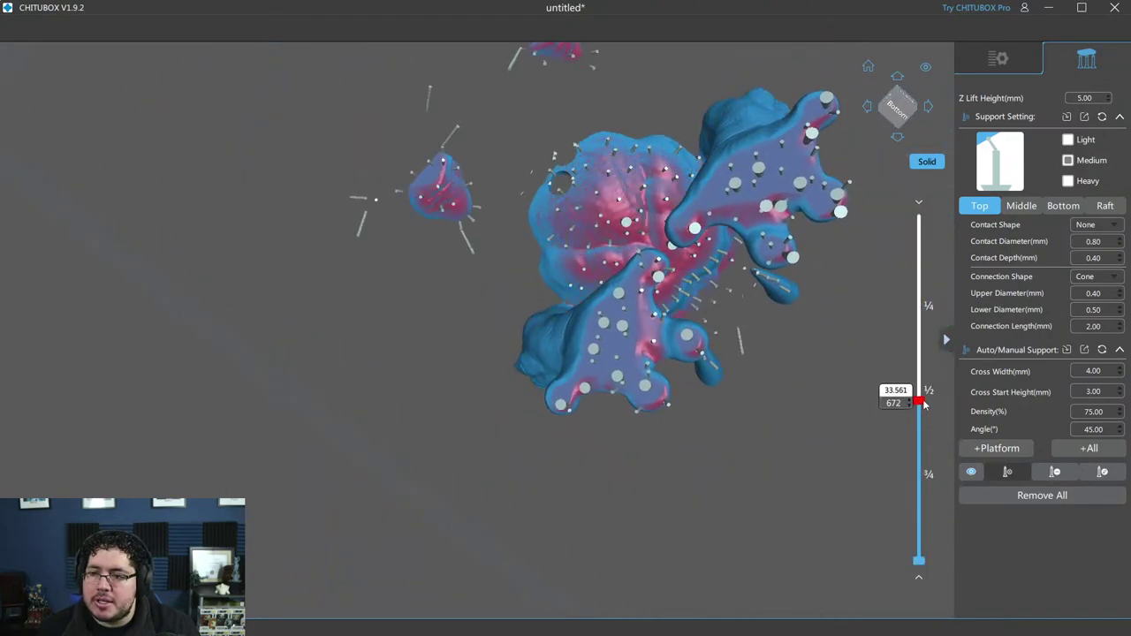
{"action": "right_click_drag", "start_coordinate": [924, 399], "coordinate": [838, 624]}
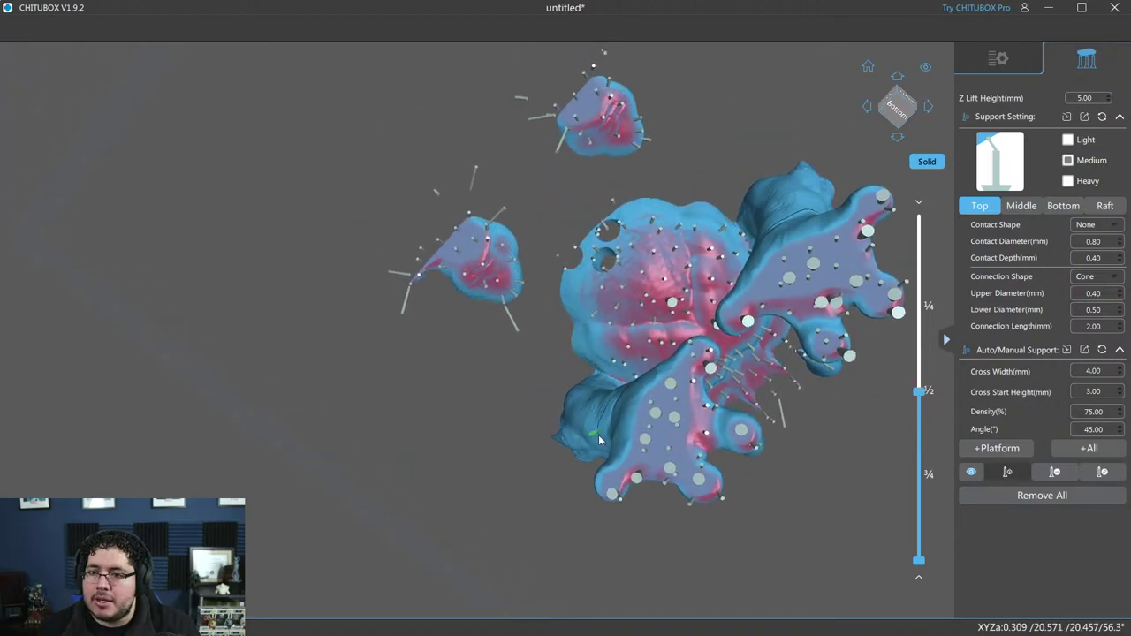
Step: Add Heavy supports to the top and left small unsupported underside pieces
{"action": "left_click", "coordinate": [626, 142]}
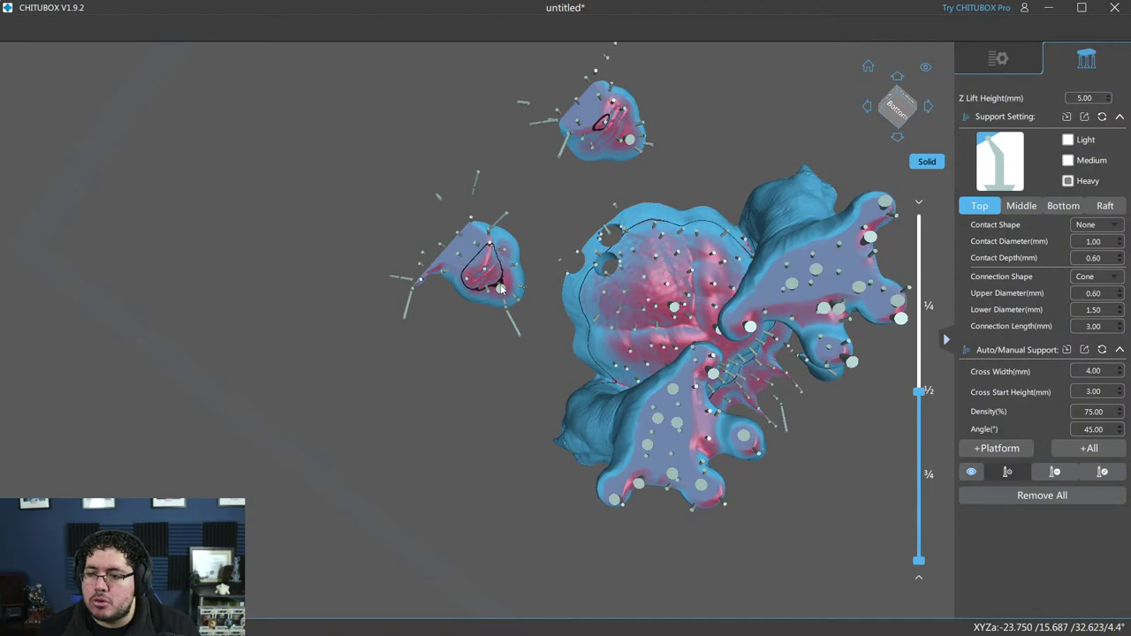
{"action": "left_click", "coordinate": [471, 244]}
{"action": "middle_click_drag", "start_coordinate": [595, 115], "coordinate": [606, 143]}
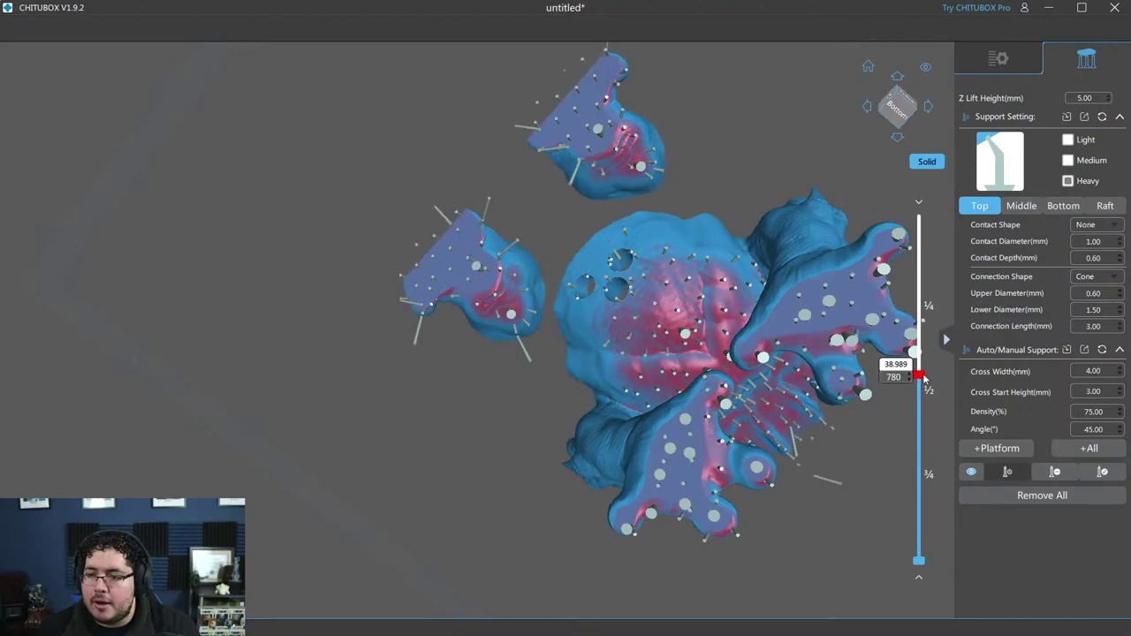
{"action": "left_click_drag", "start_coordinate": [922, 377], "coordinate": [921, 351]}
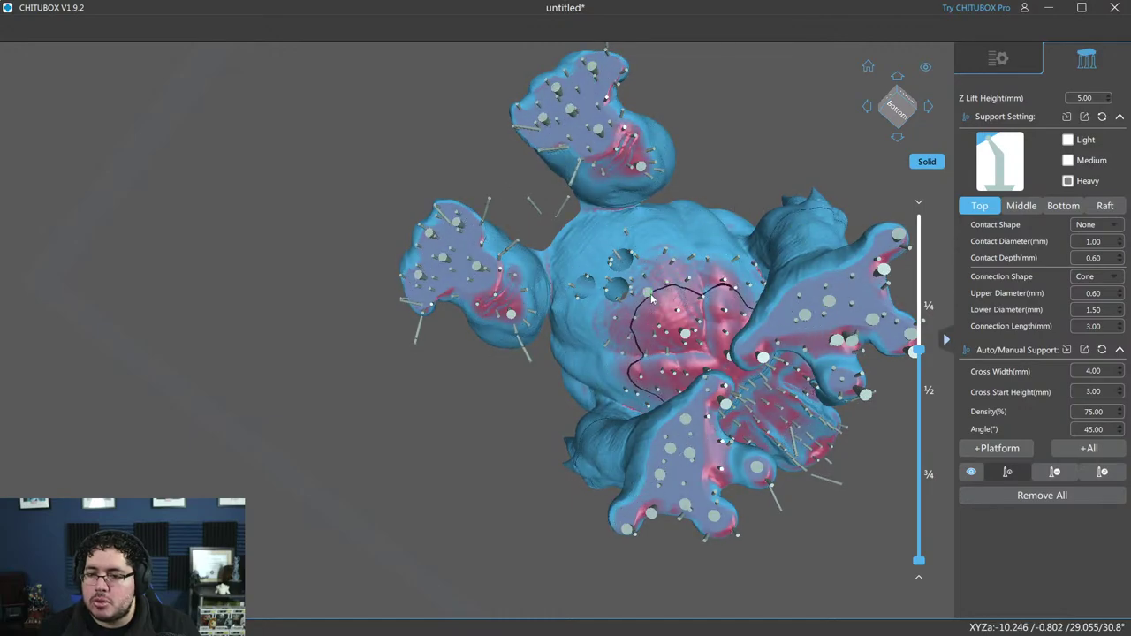
{"action": "left_click_drag", "start_coordinate": [785, 415], "coordinate": [658, 245]}
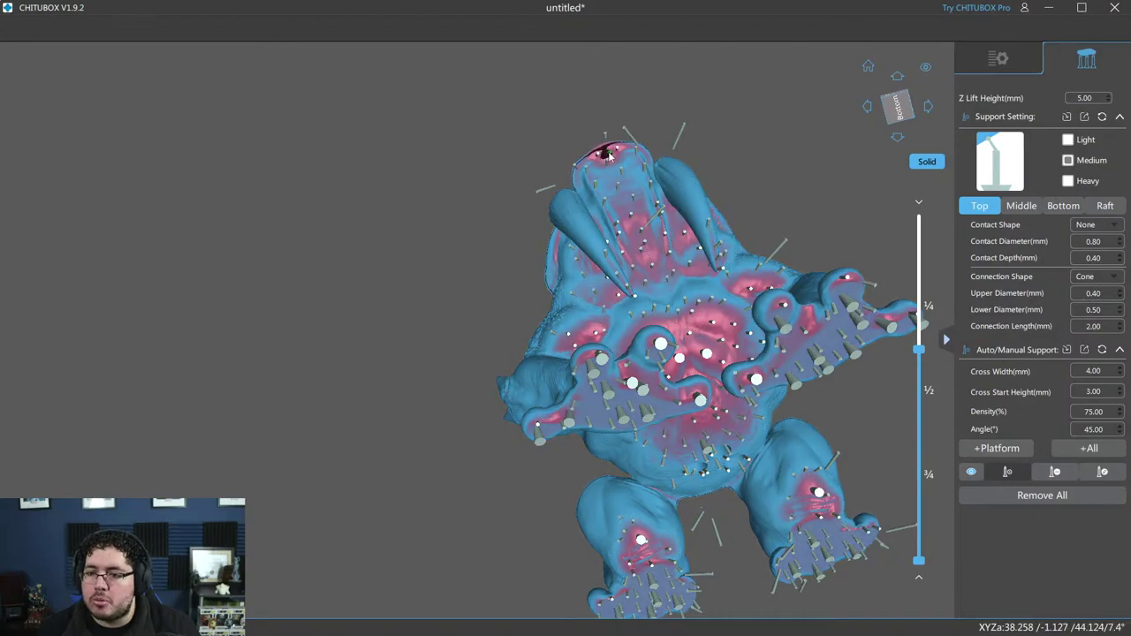
{"action": "left_click_drag", "start_coordinate": [608, 156], "coordinate": [881, 297]}
{"action": "scroll", "coordinate": [881, 297], "scroll_direction": "up", "scroll_amount": 5}
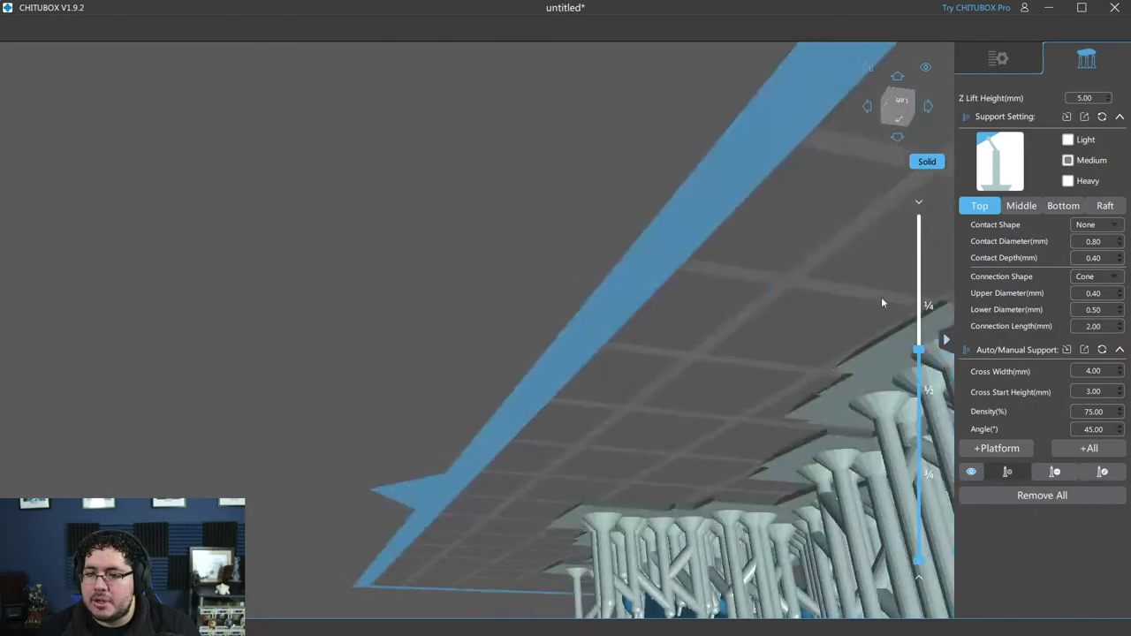
{"action": "mouse_move", "coordinate": [599, 189]}
{"action": "left_mouse_down"}
{"action": "mouse_move", "coordinate": [649, 68]}
{"action": "mouse_move", "coordinate": [634, 244]}
{"action": "mouse_move", "coordinate": [634, 95]}
{"action": "mouse_move", "coordinate": [421, 108]}
{"action": "mouse_move", "coordinate": [511, 96]}
{"action": "mouse_move", "coordinate": [797, 461]}
{"action": "left_mouse_up"}
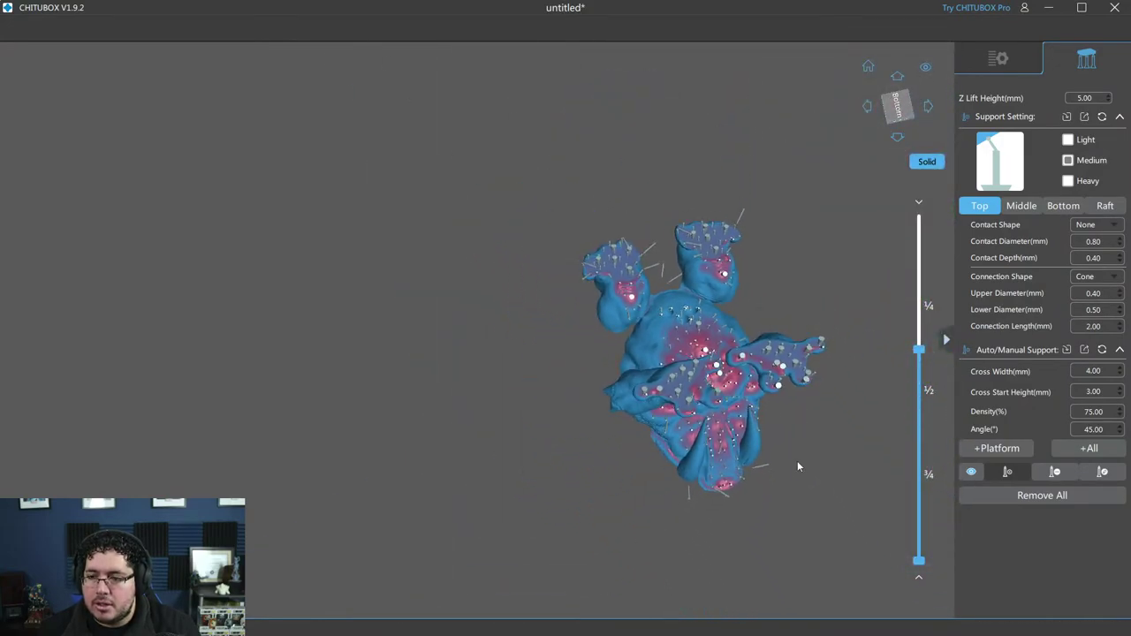
{"action": "scroll", "coordinate": [719, 519], "scroll_direction": "up", "scroll_amount": 5}
{"action": "scroll", "coordinate": [520, 473], "scroll_direction": "up", "scroll_amount": 5}
{"action": "left_click_drag", "start_coordinate": [520, 472], "coordinate": [866, 387]}
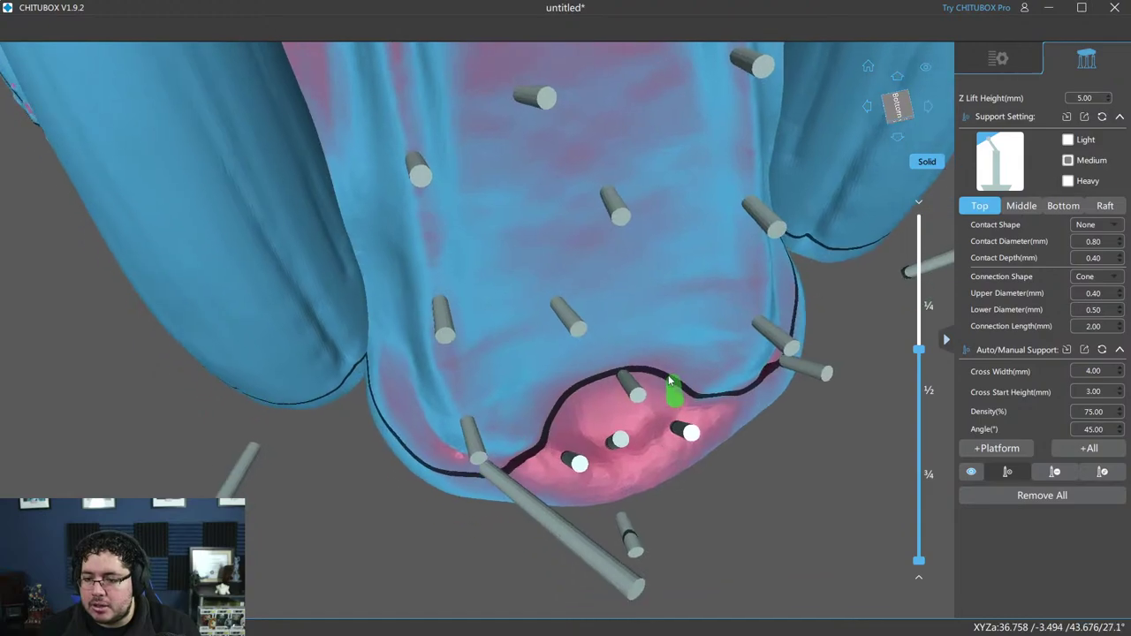
{"action": "mouse_move", "coordinate": [918, 349]}
{"action": "left_mouse_down"}
{"action": "mouse_move", "coordinate": [917, 362]}
{"action": "mouse_move", "coordinate": [918, 348]}
{"action": "left_mouse_up"}
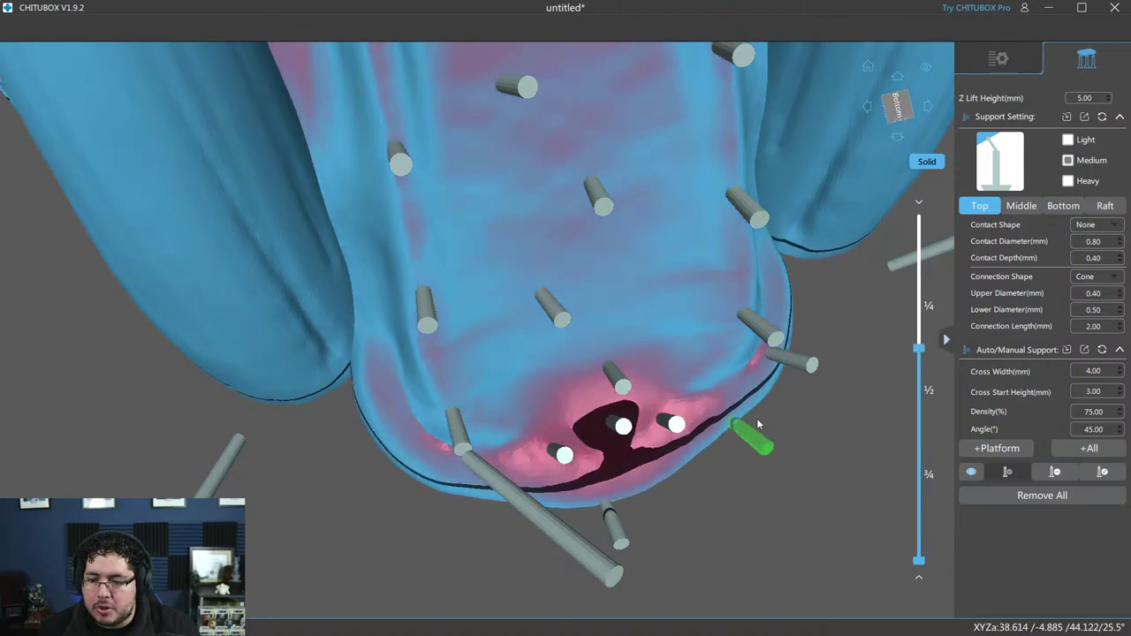
{"action": "scroll", "coordinate": [756, 418], "scroll_direction": "down", "scroll_amount": 3}
{"action": "left_click_drag", "start_coordinate": [779, 399], "coordinate": [687, 405]}
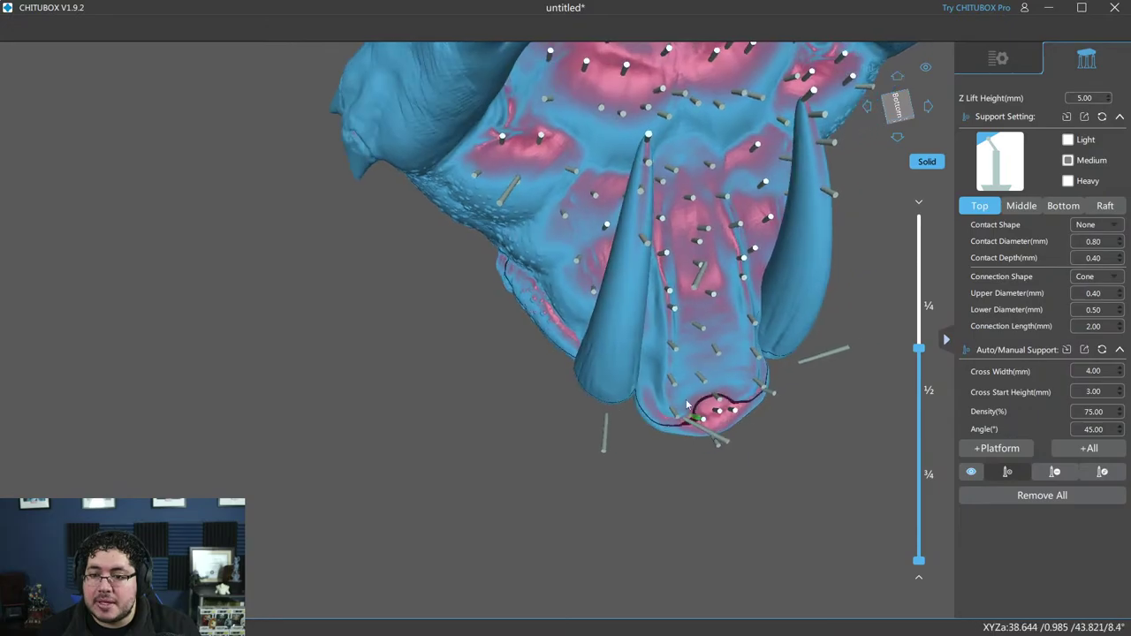
{"action": "mouse_move", "coordinate": [740, 328]}
{"action": "left_mouse_down"}
{"action": "mouse_move", "coordinate": [693, 351]}
{"action": "mouse_move", "coordinate": [714, 351]}
{"action": "mouse_move", "coordinate": [604, 513]}
{"action": "left_mouse_up"}
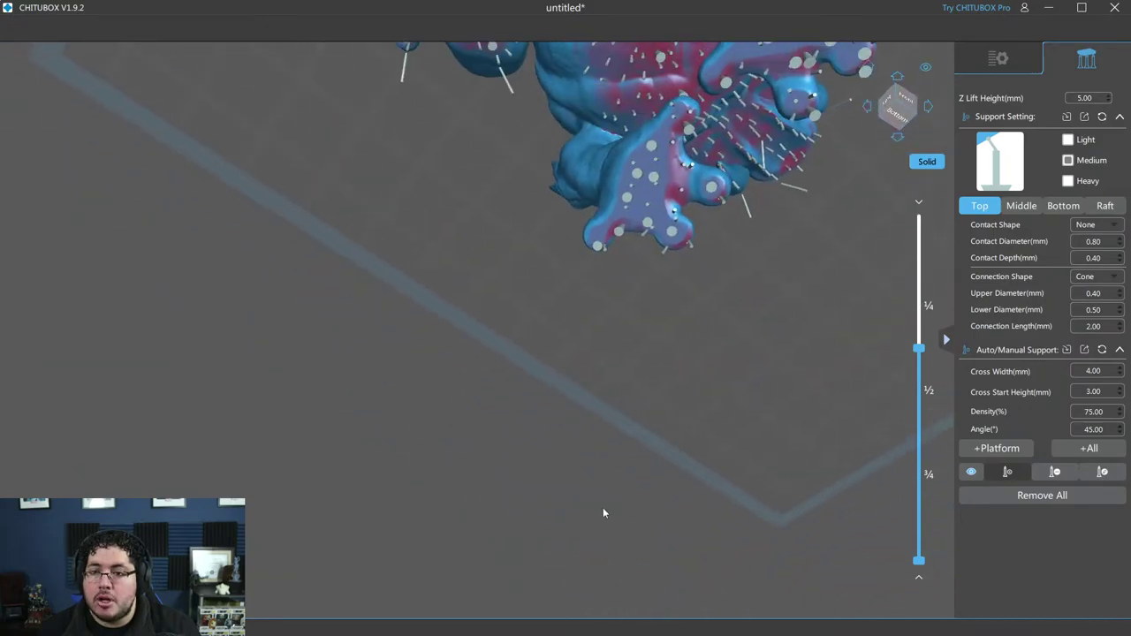
{"action": "scroll", "coordinate": [339, 190], "scroll_direction": "up", "scroll_amount": 3}
{"action": "mouse_move", "coordinate": [339, 190]}
{"action": "left_mouse_down"}
{"action": "mouse_move", "coordinate": [457, 462]}
{"action": "mouse_move", "coordinate": [480, 242]}
{"action": "mouse_move", "coordinate": [389, 442]}
{"action": "mouse_move", "coordinate": [460, 424]}
{"action": "mouse_move", "coordinate": [456, 451]}
{"action": "mouse_move", "coordinate": [413, 497]}
{"action": "mouse_move", "coordinate": [407, 539]}
{"action": "left_mouse_up"}
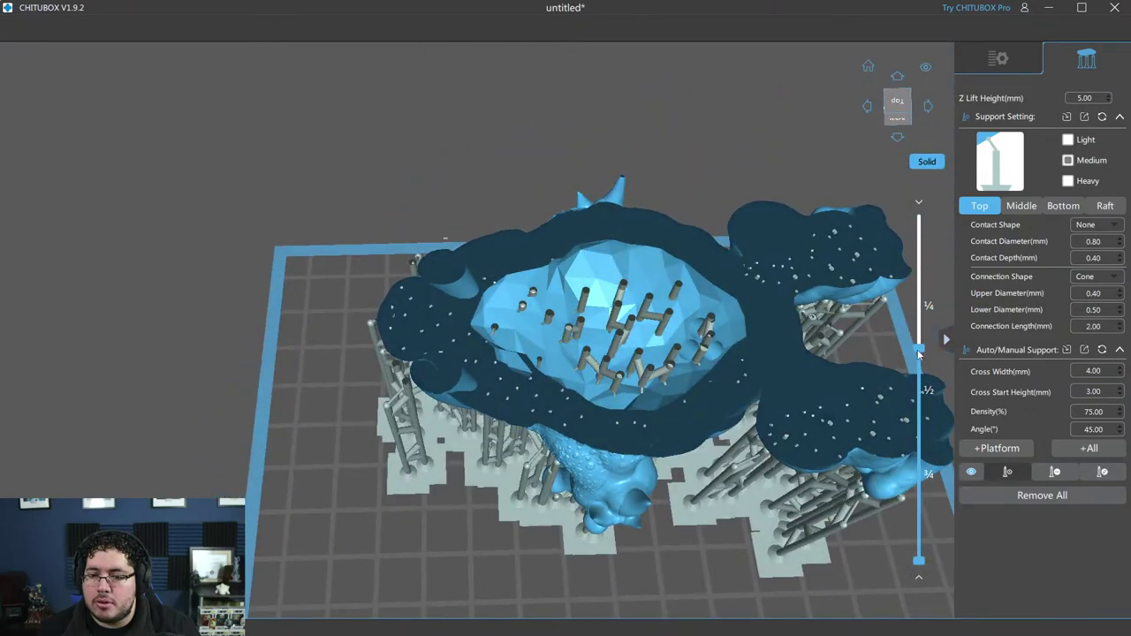
Step: Scrub the layer slider up through the slices, then orbit to a low view under the head
{"action": "left_click_drag", "start_coordinate": [920, 346], "coordinate": [921, 281]}
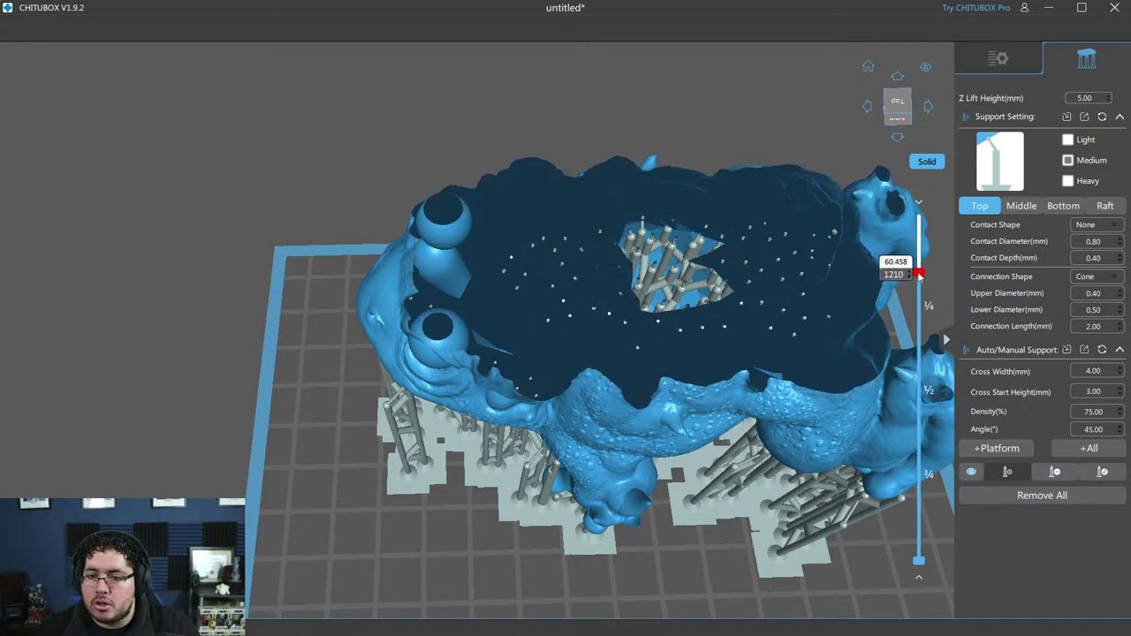
{"action": "left_click_drag", "start_coordinate": [919, 274], "coordinate": [913, 232]}
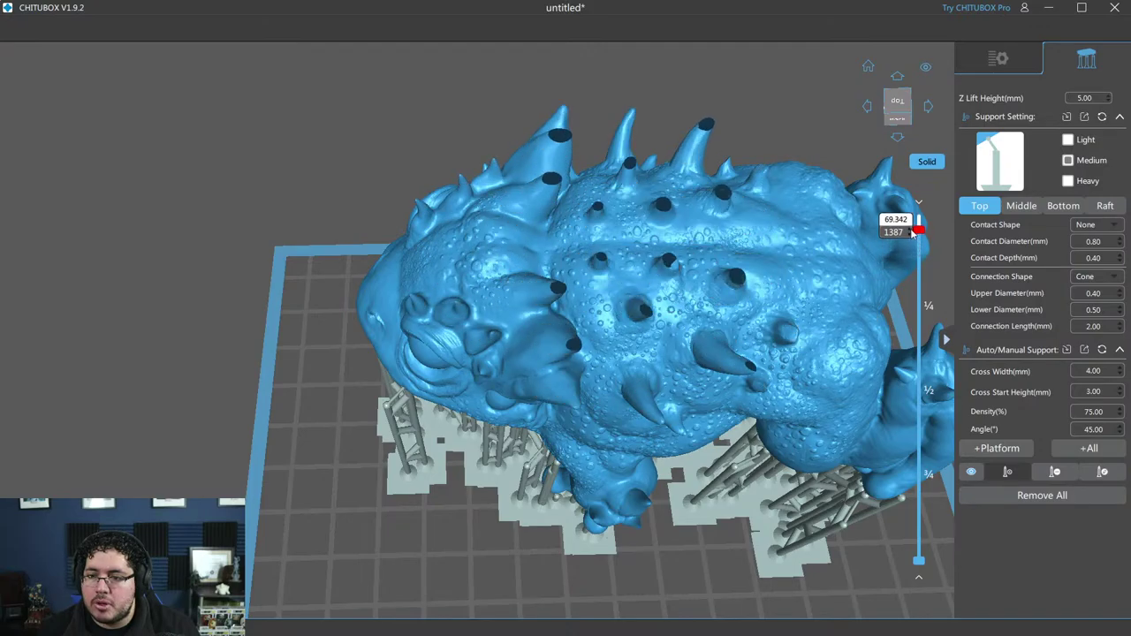
{"action": "mouse_move", "coordinate": [915, 201]}
{"action": "right_mouse_down"}
{"action": "mouse_move", "coordinate": [800, 269]}
{"action": "mouse_move", "coordinate": [689, 143]}
{"action": "mouse_move", "coordinate": [850, 258]}
{"action": "right_mouse_up"}
{"action": "scroll", "coordinate": [799, 262], "scroll_direction": "up", "scroll_amount": 5}
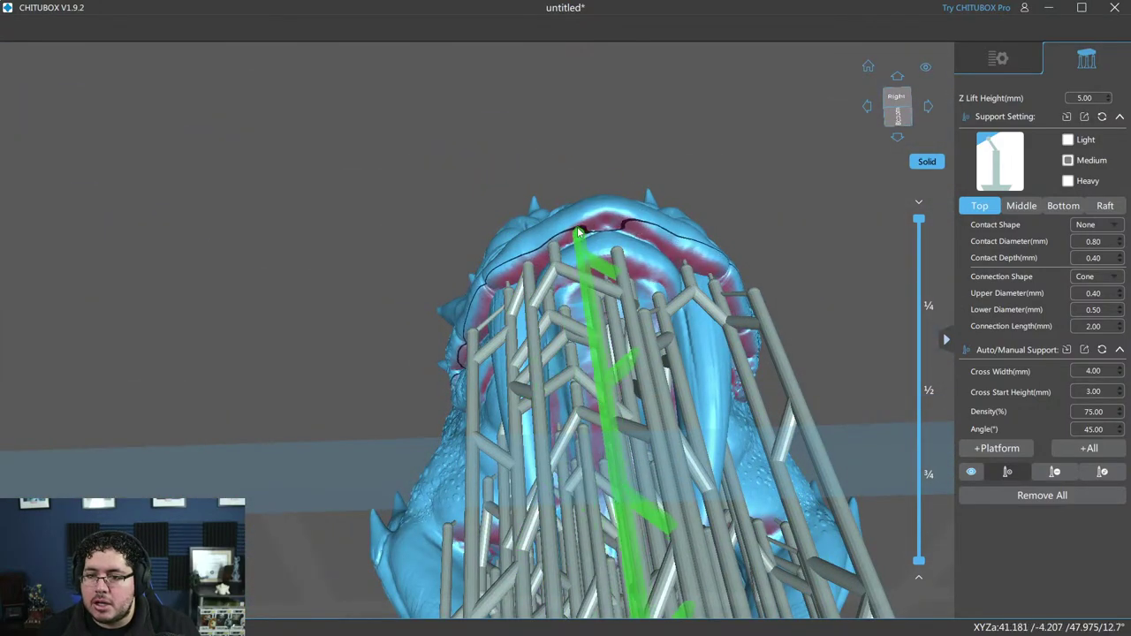
Step: Add supports under the mouth overhang and jaw edge, checking the underside from several angles
{"action": "left_click", "coordinate": [607, 219]}
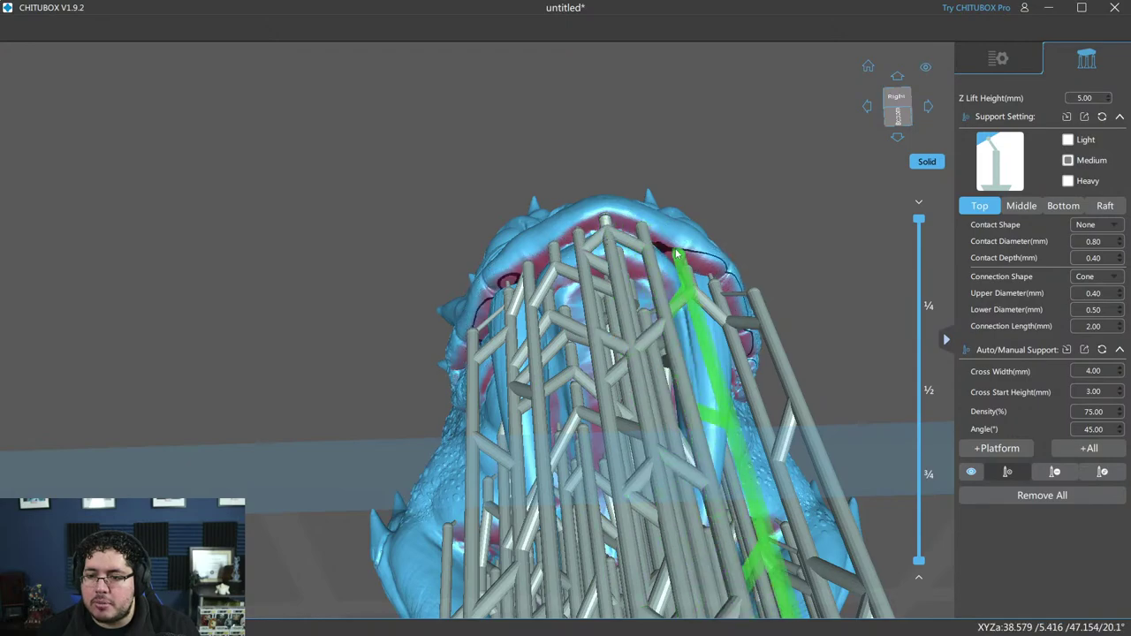
{"action": "right_click_drag", "start_coordinate": [659, 249], "coordinate": [579, 288]}
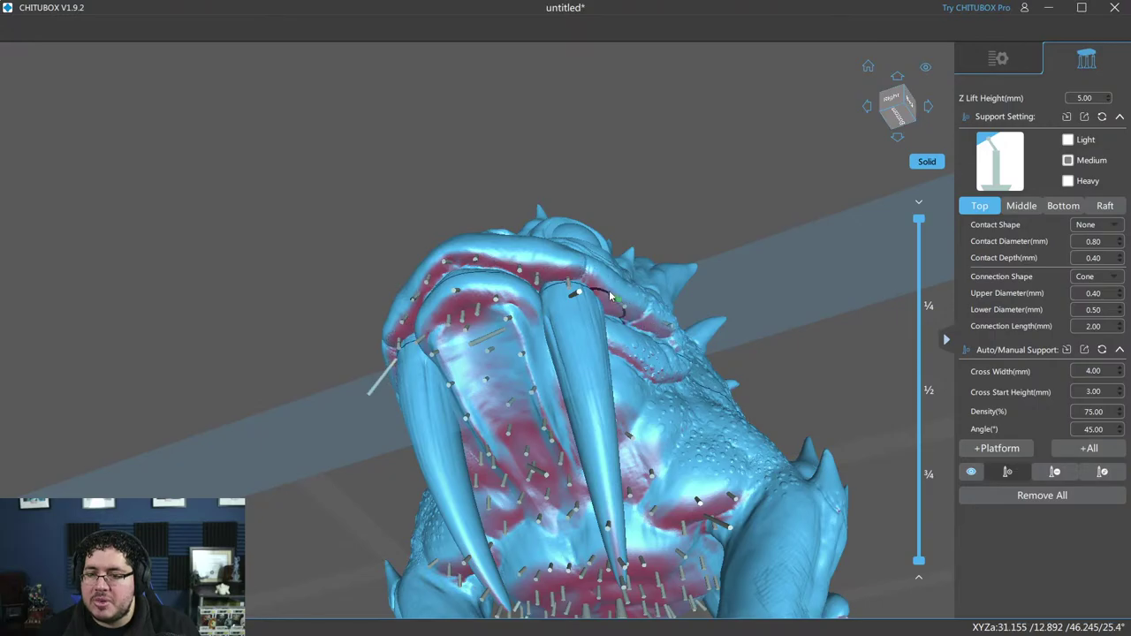
{"action": "right_click_drag", "start_coordinate": [564, 280], "coordinate": [655, 314]}
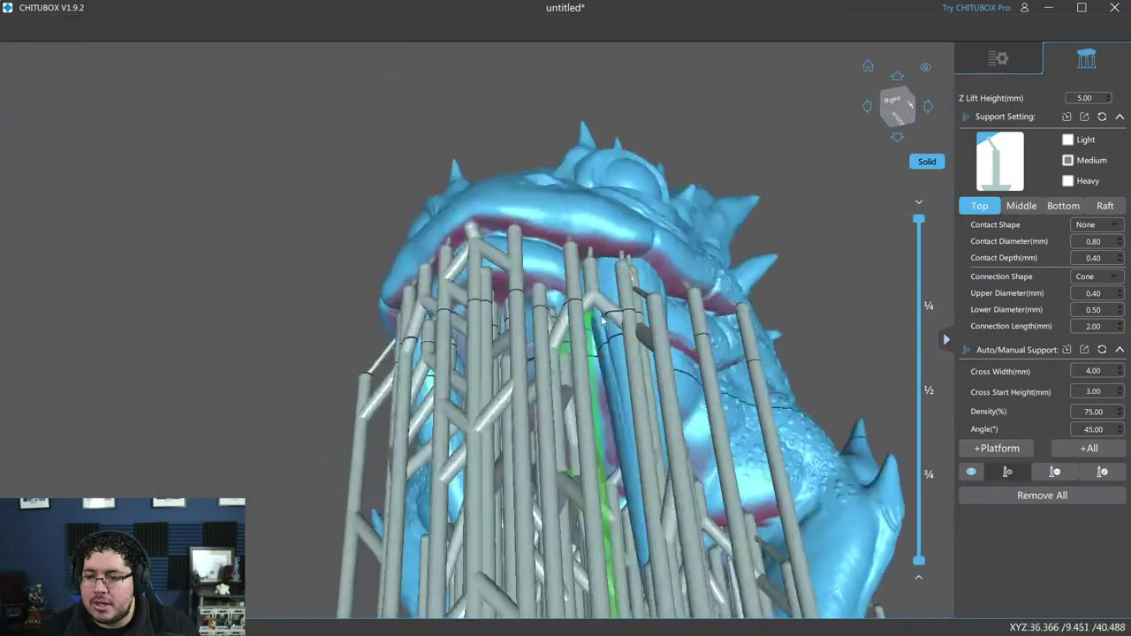
{"action": "right_click_drag", "start_coordinate": [658, 274], "coordinate": [732, 292]}
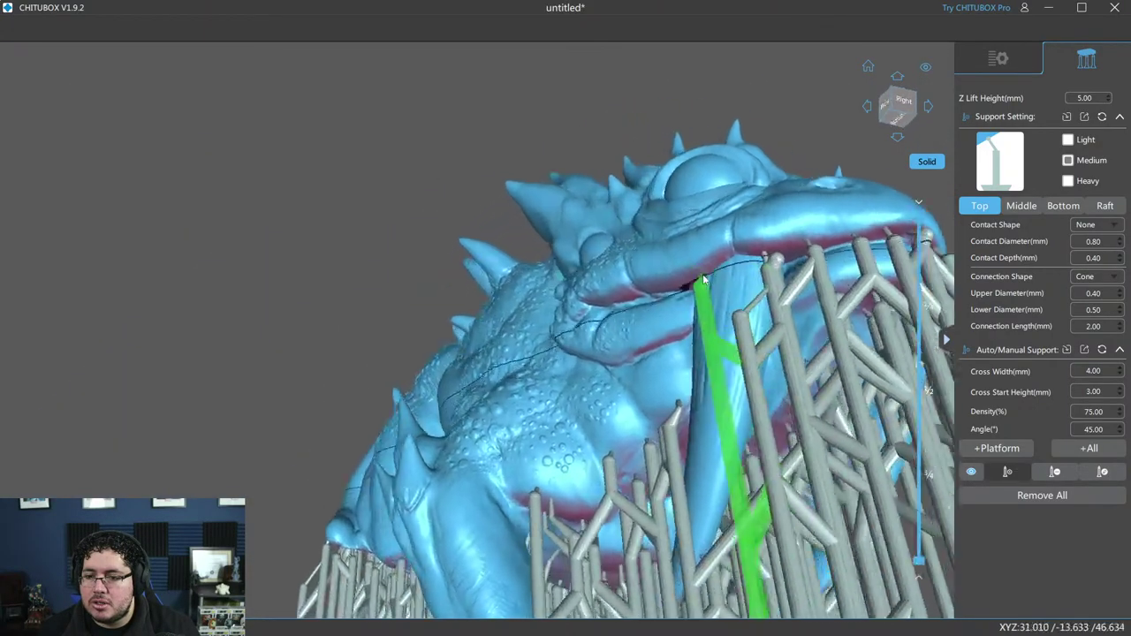
{"action": "left_click", "coordinate": [732, 285]}
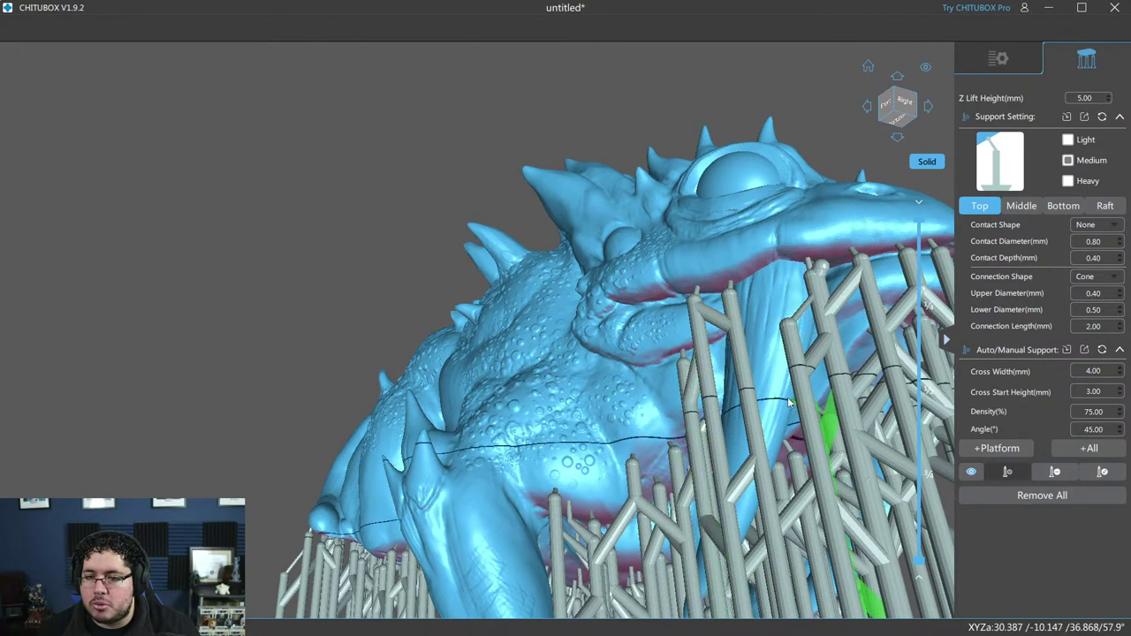
{"action": "right_click_drag", "start_coordinate": [790, 402], "coordinate": [725, 311]}
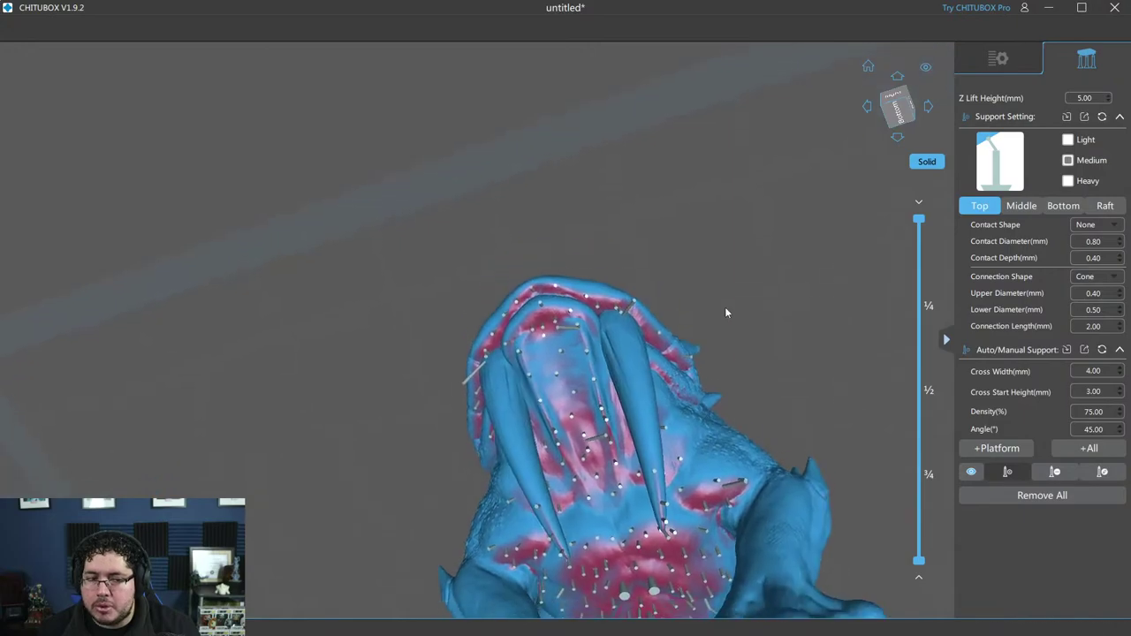
{"action": "scroll", "coordinate": [672, 469], "scroll_direction": "up", "scroll_amount": 5}
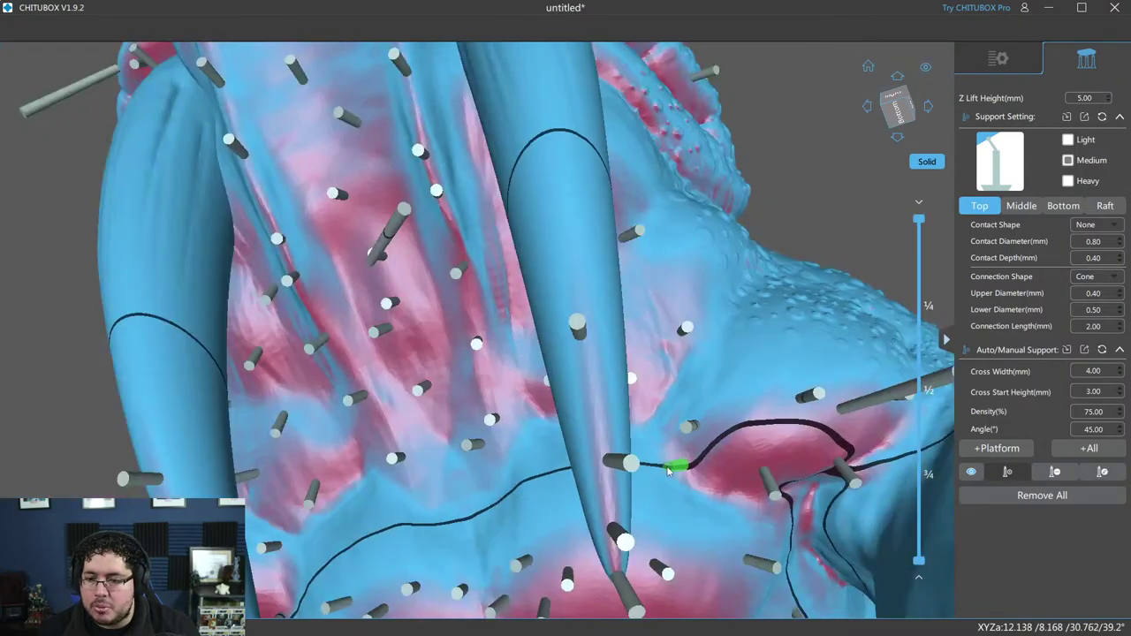
{"action": "scroll", "coordinate": [670, 471], "scroll_direction": "down", "scroll_amount": 2}
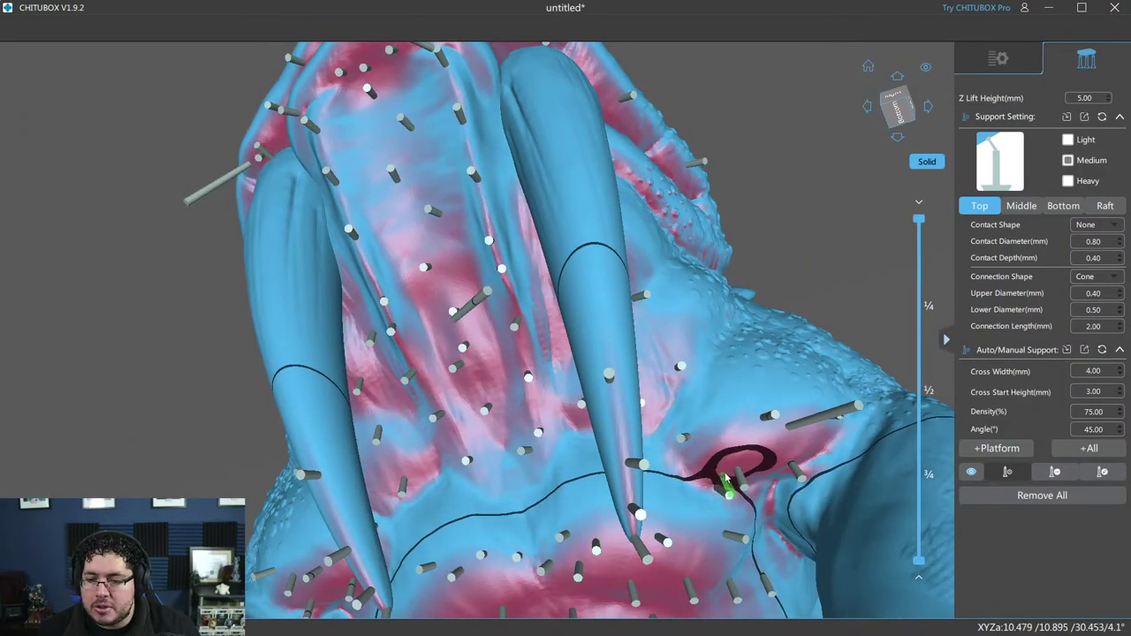
{"action": "scroll", "coordinate": [726, 479], "scroll_direction": "down", "scroll_amount": 5}
{"action": "mouse_move", "coordinate": [742, 459]}
{"action": "right_mouse_down"}
{"action": "mouse_move", "coordinate": [814, 400]}
{"action": "mouse_move", "coordinate": [741, 405]}
{"action": "mouse_move", "coordinate": [672, 353]}
{"action": "right_mouse_up"}
Step: Exit support editing, select the toad and slice it for the ELEGOO MARS 3 (80.81 ml, 3h17m45s)
{"action": "left_click", "coordinate": [998, 57]}
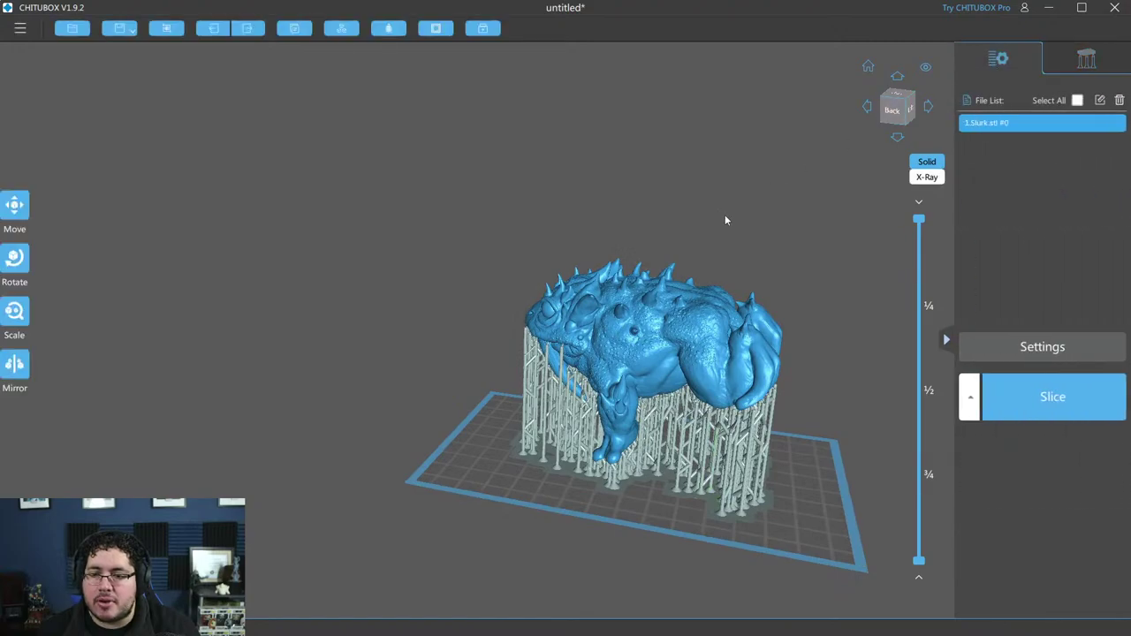
{"action": "mouse_move", "coordinate": [725, 220]}
{"action": "right_mouse_down"}
{"action": "mouse_move", "coordinate": [785, 243]}
{"action": "mouse_move", "coordinate": [730, 403]}
{"action": "mouse_move", "coordinate": [813, 379]}
{"action": "right_mouse_up"}
{"action": "left_click", "coordinate": [730, 402]}
{"action": "left_click", "coordinate": [1018, 397]}
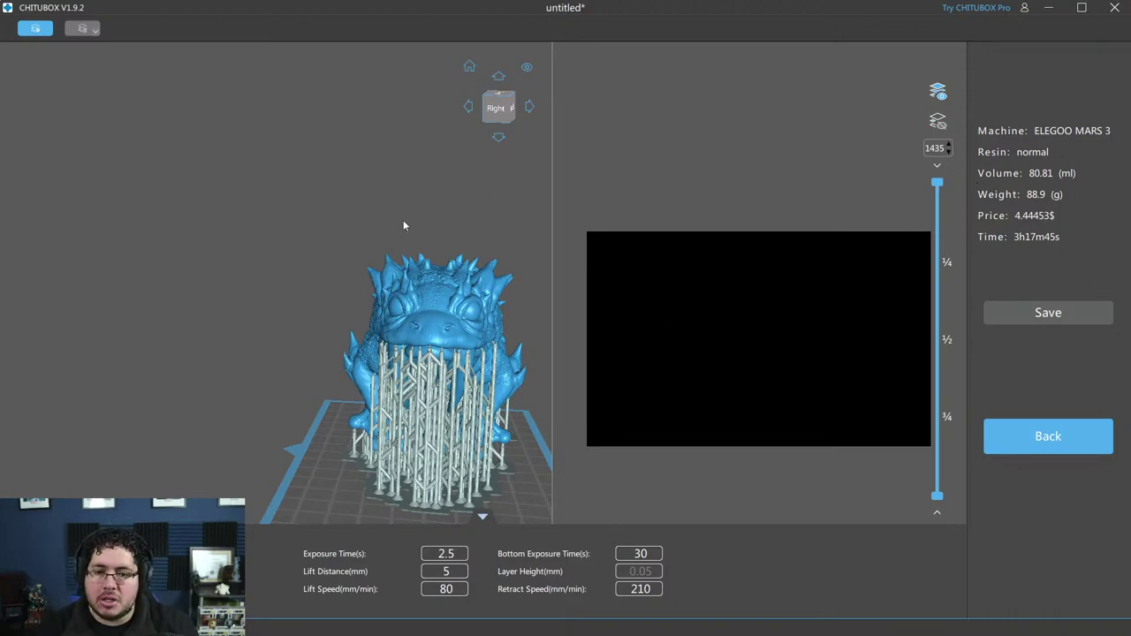
{"action": "left_click_drag", "start_coordinate": [403, 226], "coordinate": [617, 323]}
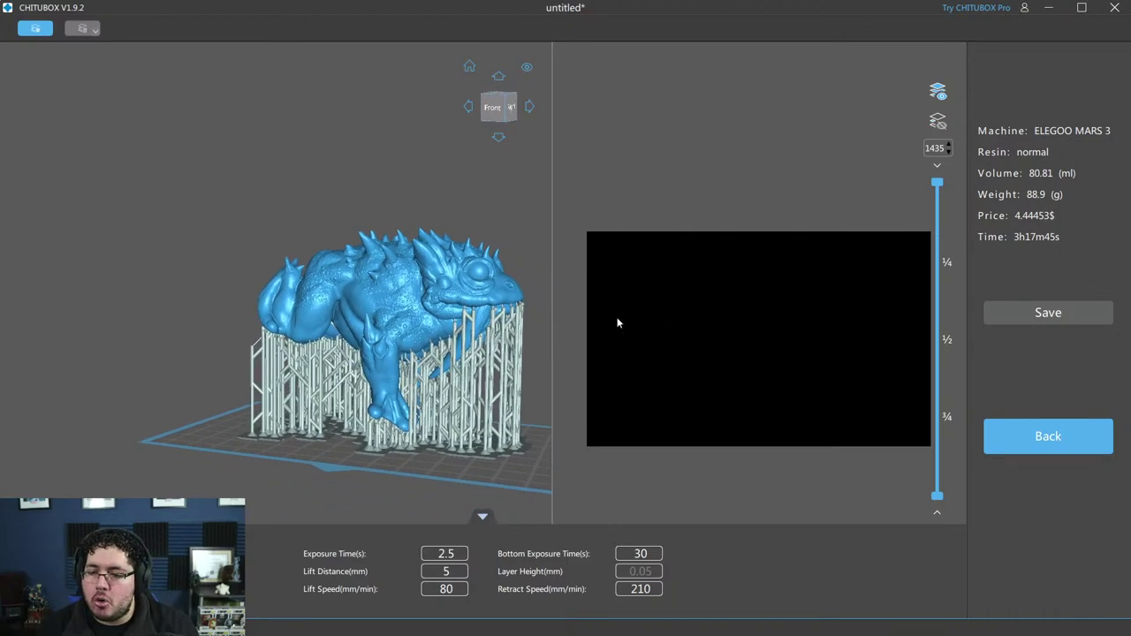
Step: Save the sliced toad as _Slurk.ctb on the Desktop
{"action": "left_click", "coordinate": [1026, 311]}
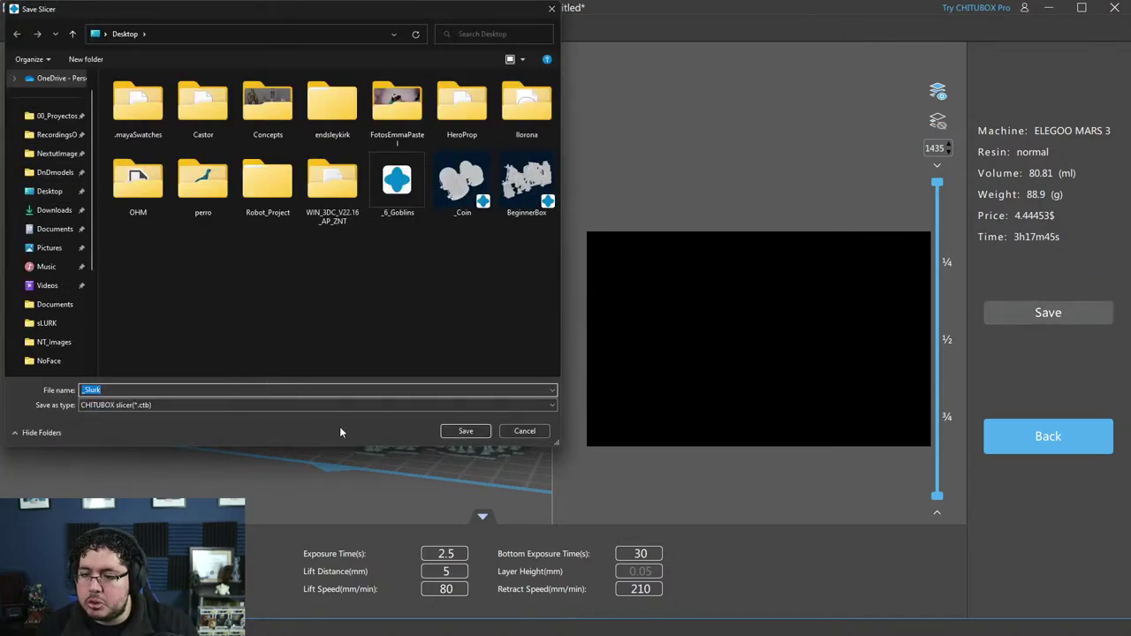
{"action": "left_click", "coordinate": [476, 432]}
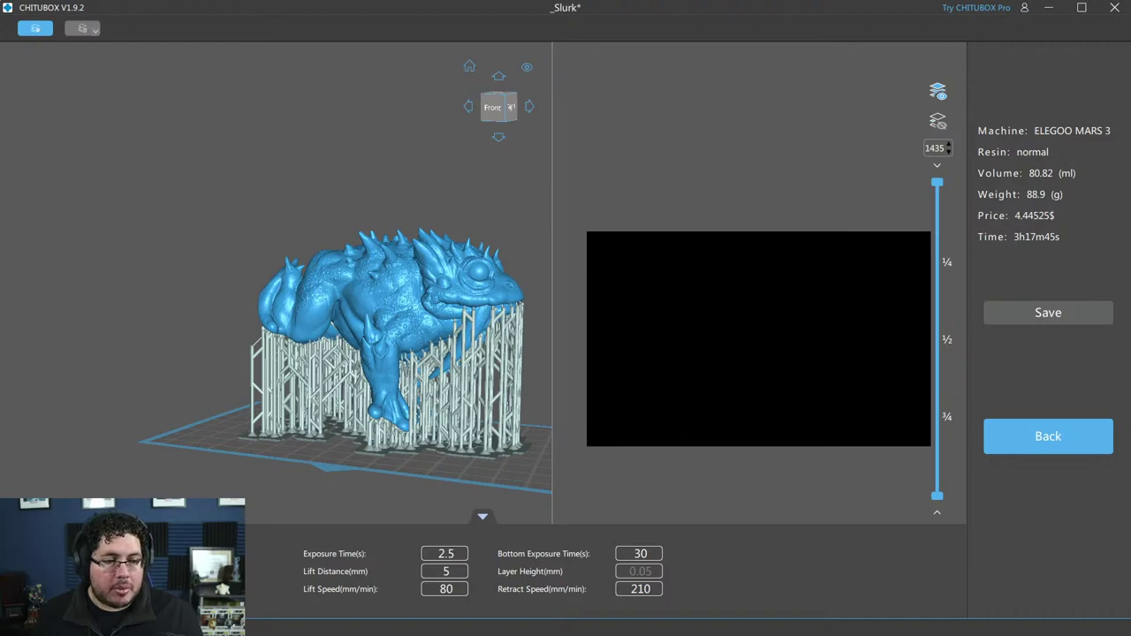
Step: Switch to Blender and add a cylinder mesh to the scene
{"action": "key", "text": "alt+Tab"}
{"action": "key", "text": "alt+Tab"}
{"action": "key", "text": "alt+Tab"}
{"action": "key", "text": "alt+Tab"}
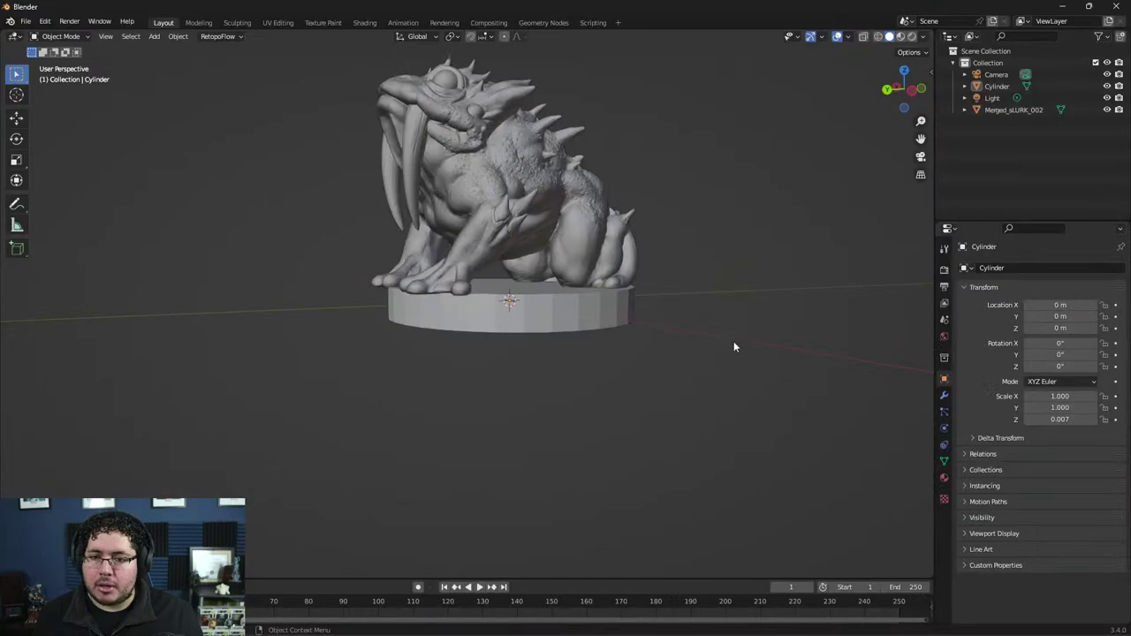
{"action": "mouse_move", "coordinate": [635, 302]}
{"action": "middle_mouse_down"}
{"action": "mouse_move", "coordinate": [696, 331]}
{"action": "mouse_move", "coordinate": [720, 308]}
{"action": "mouse_move", "coordinate": [742, 390]}
{"action": "mouse_move", "coordinate": [757, 280]}
{"action": "middle_mouse_up"}
{"action": "key", "text": "shift+a"}
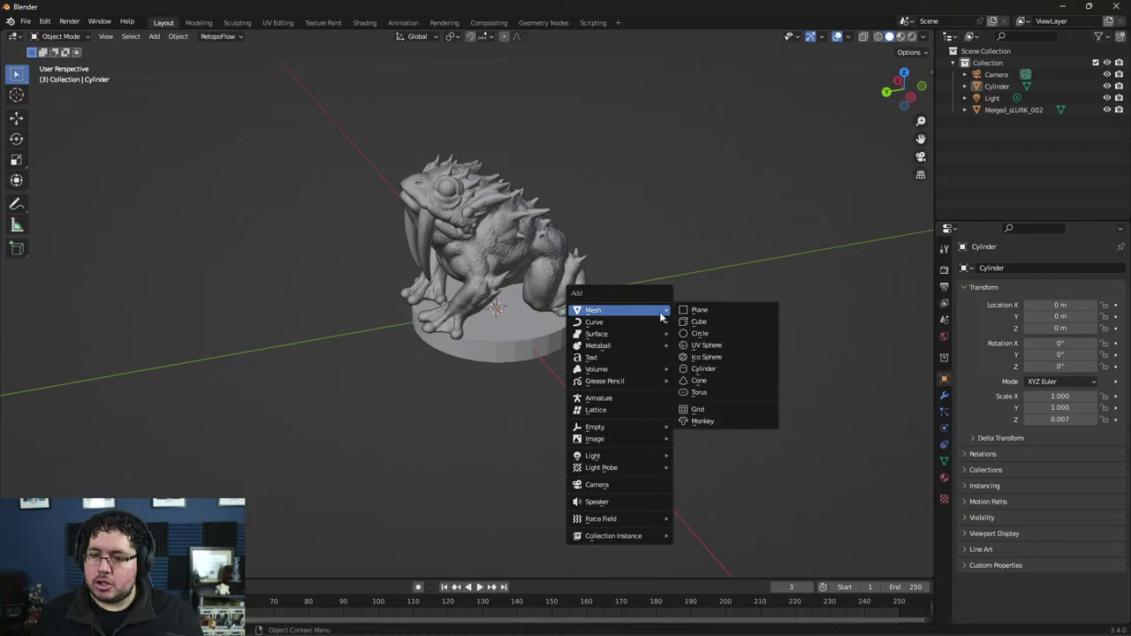
{"action": "left_click", "coordinate": [708, 374]}
{"action": "key", "text": "KP_Divide"}
{"action": "scroll", "coordinate": [678, 360], "scroll_direction": "down", "scroll_amount": 2}
{"action": "scroll", "coordinate": [586, 360], "scroll_direction": "down", "scroll_amount": 2}
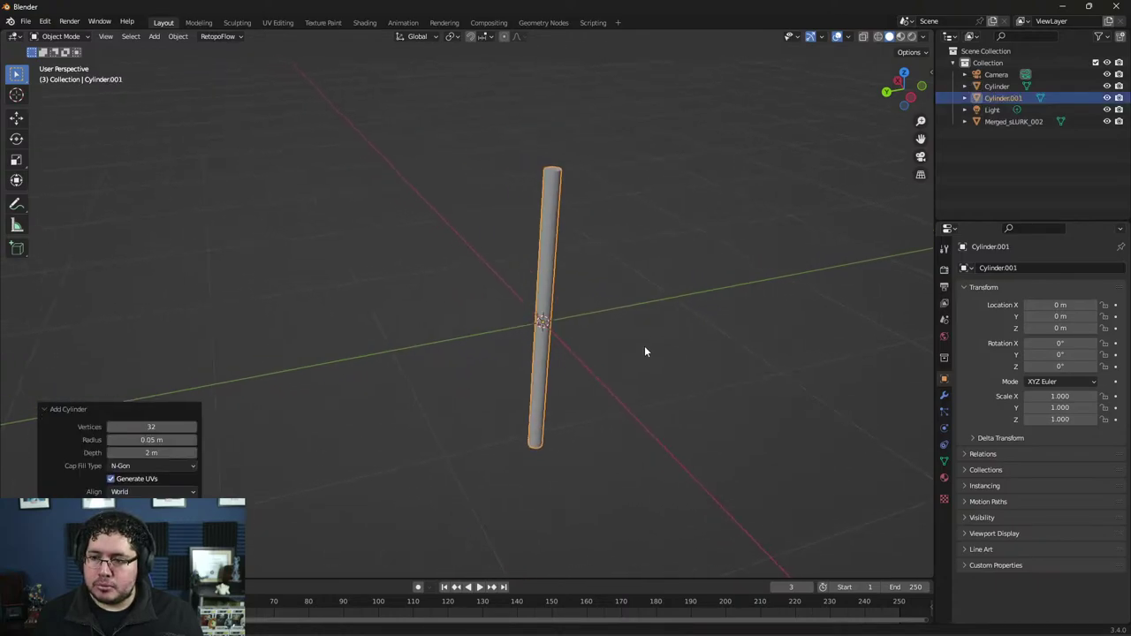
{"action": "middle_click_drag", "start_coordinate": [644, 351], "coordinate": [646, 331]}
Step: Set the cylinder's radius to 1 and enter Edit Mode on it
{"action": "double_click", "coordinate": [136, 441]}
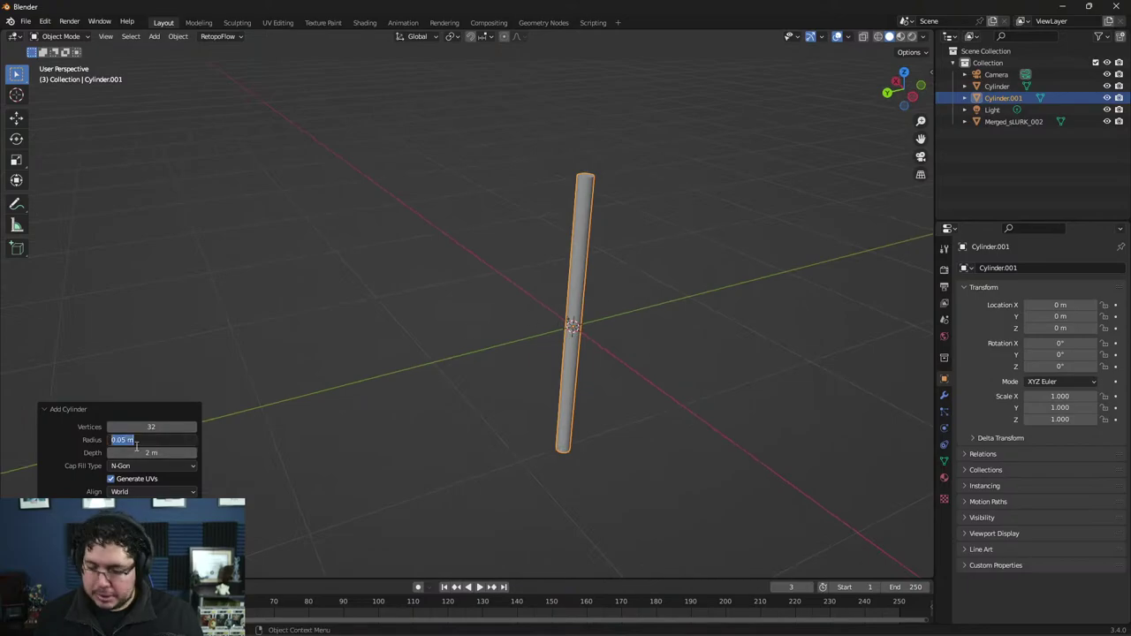
{"action": "type", "text": "1"}
{"action": "key", "text": "Return"}
{"action": "key", "text": "Tab"}
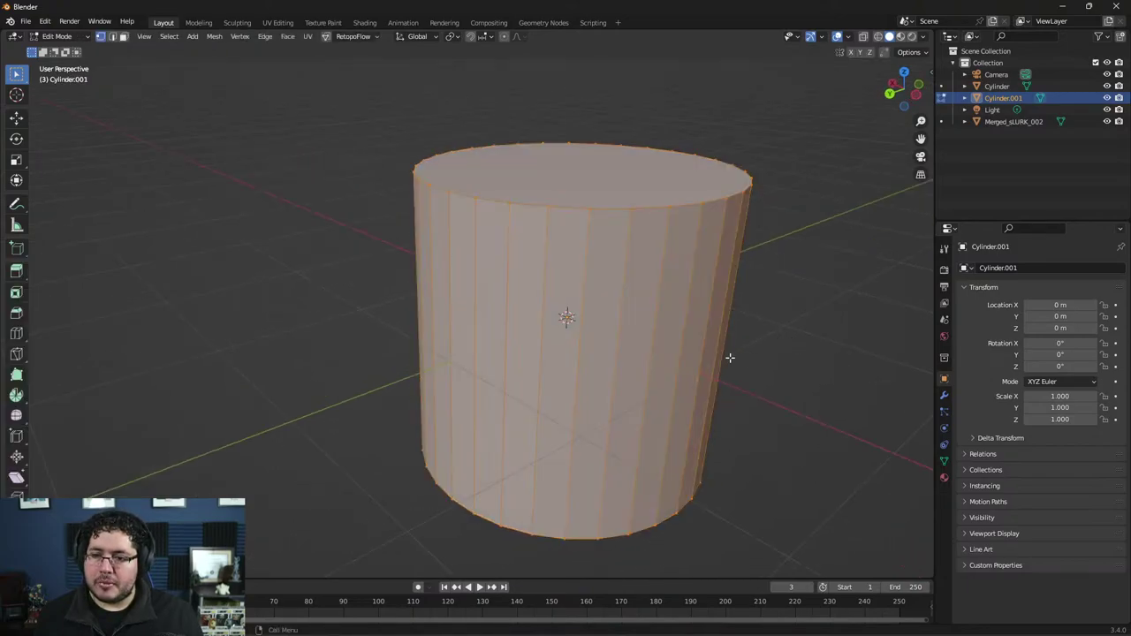
{"action": "middle_click_drag", "start_coordinate": [730, 358], "coordinate": [796, 331]}
{"action": "key", "text": "Tab"}
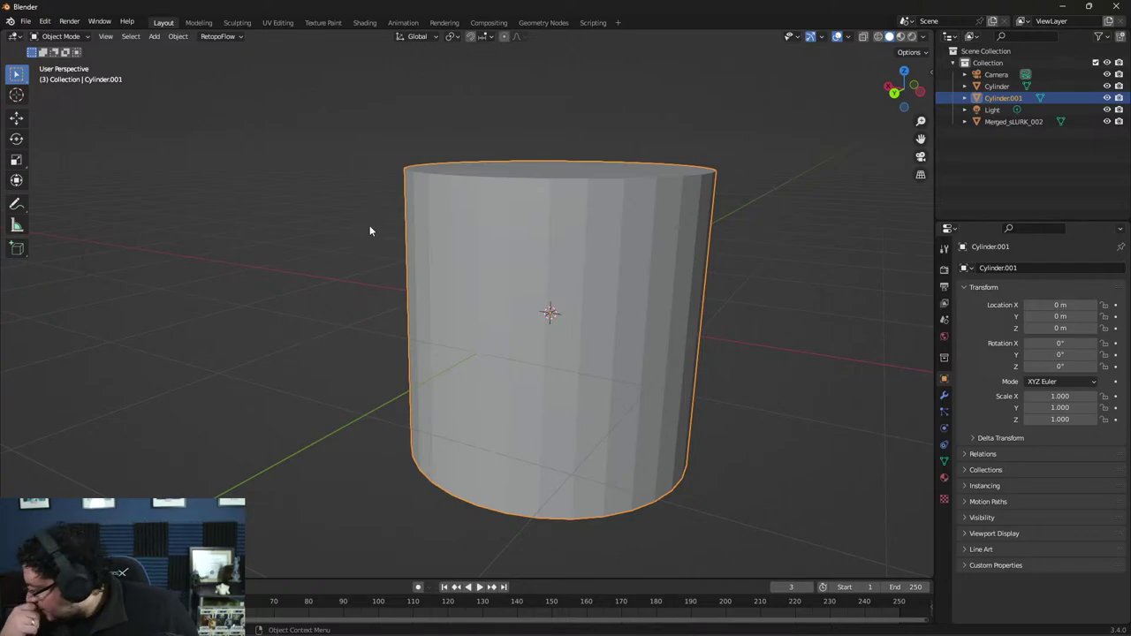
{"action": "middle_click_drag", "start_coordinate": [575, 239], "coordinate": [564, 223]}
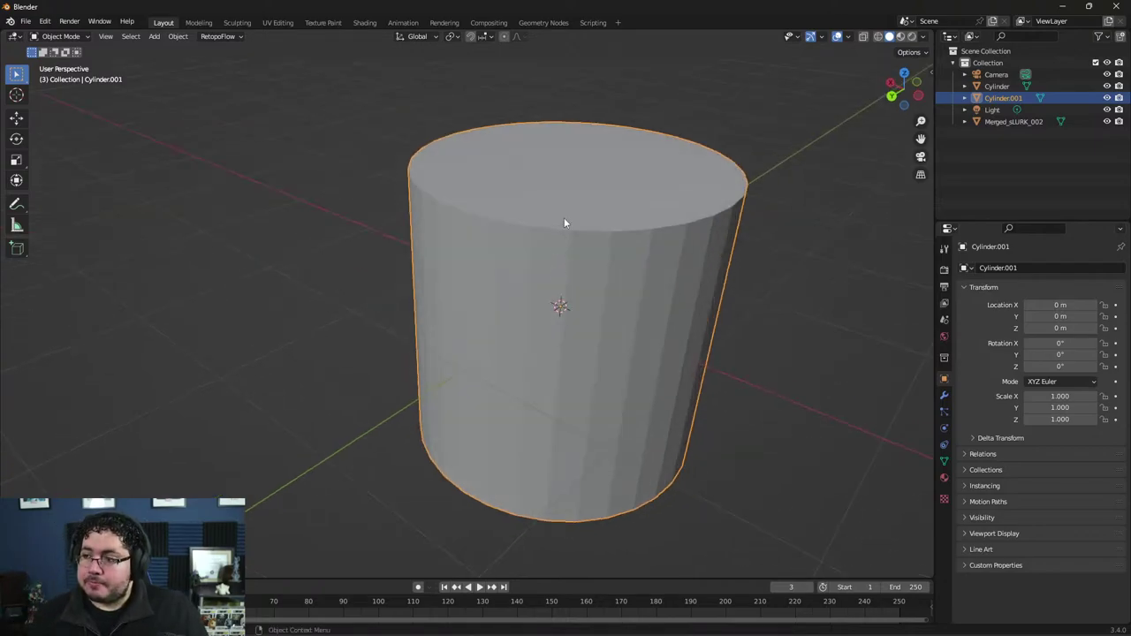
{"action": "key", "text": "Tab"}
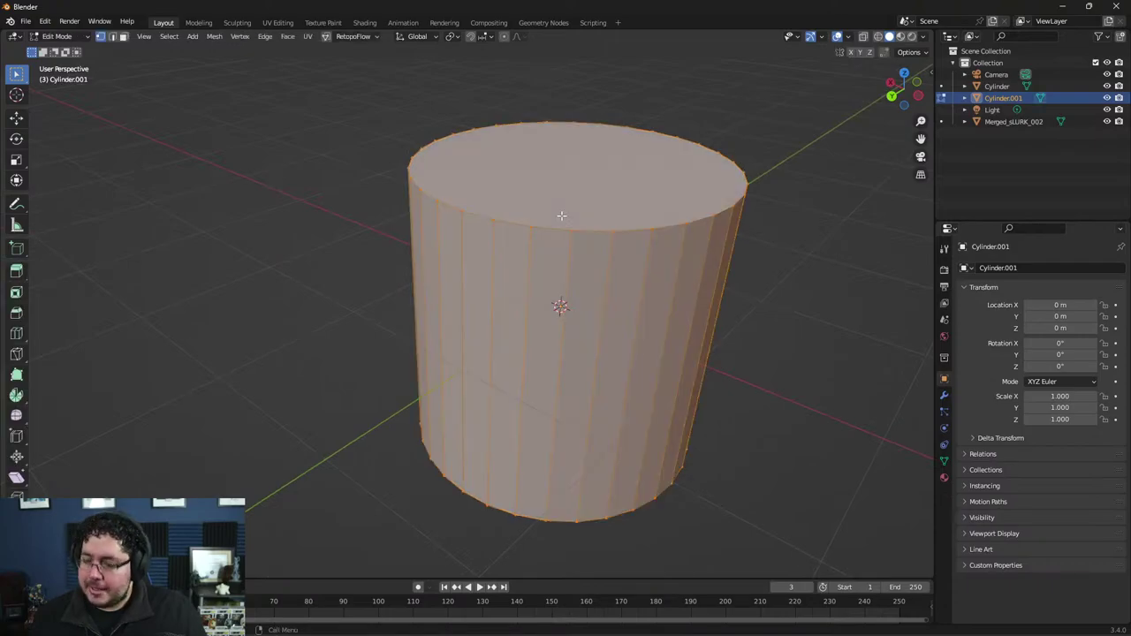
Step: Select the cylinder's end-cap rim edge loops in edge select mode
{"action": "key", "text": "2"}
{"action": "key", "text": "alt+a"}
{"action": "left_click", "coordinate": [517, 223], "text": "alt"}
{"action": "mouse_move", "coordinate": [517, 223]}
{"action": "middle_mouse_down"}
{"action": "mouse_move", "coordinate": [640, 283]}
{"action": "mouse_move", "coordinate": [531, 311]}
{"action": "middle_mouse_up"}
{"action": "key", "text": "f"}
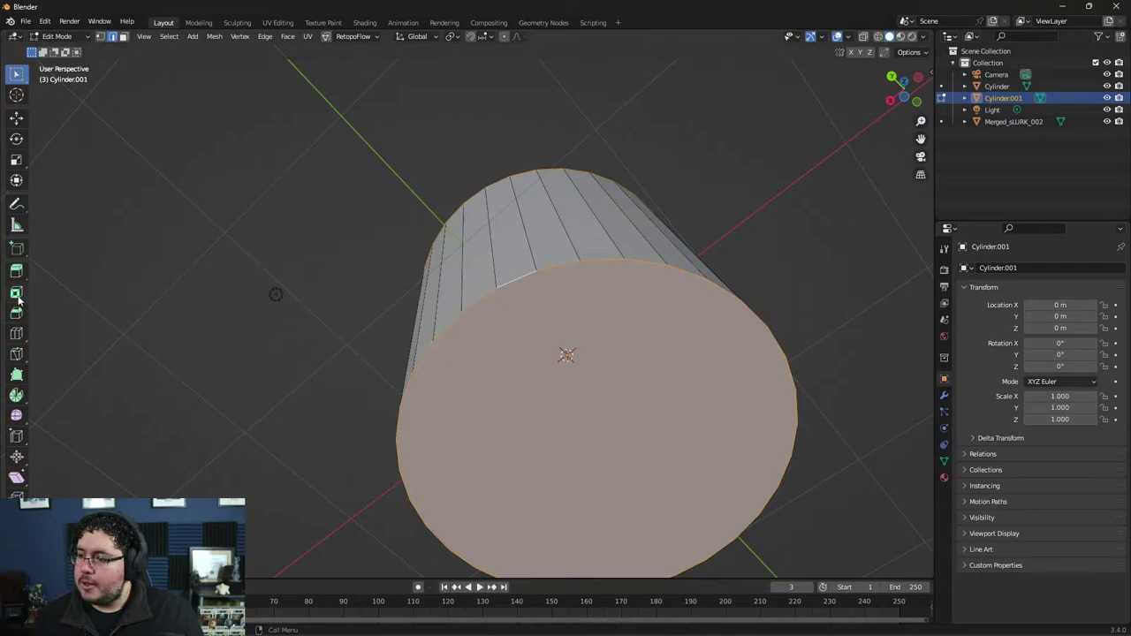
Step: Bevel the rim edges by 0.0992 m with one segment, then deselect them
{"action": "left_click", "coordinate": [16, 313]}
{"action": "left_click_drag", "start_coordinate": [577, 386], "coordinate": [578, 404]}
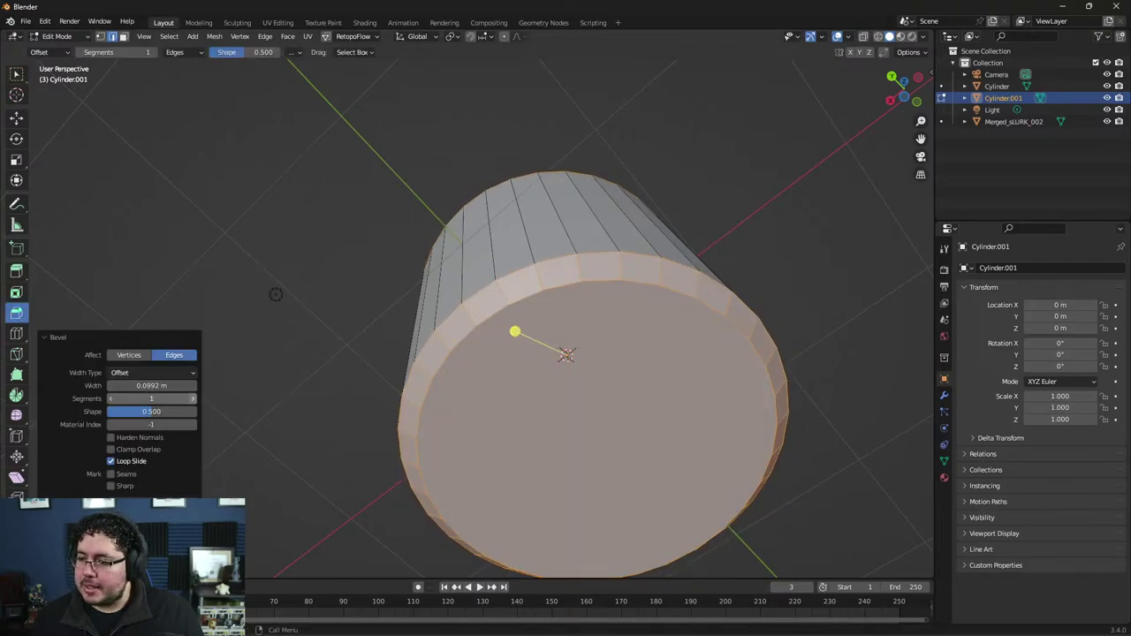
{"action": "mouse_move", "coordinate": [298, 324]}
{"action": "middle_mouse_down"}
{"action": "mouse_move", "coordinate": [332, 317]}
{"action": "mouse_move", "coordinate": [416, 374]}
{"action": "middle_mouse_up"}
{"action": "left_click", "coordinate": [331, 317]}
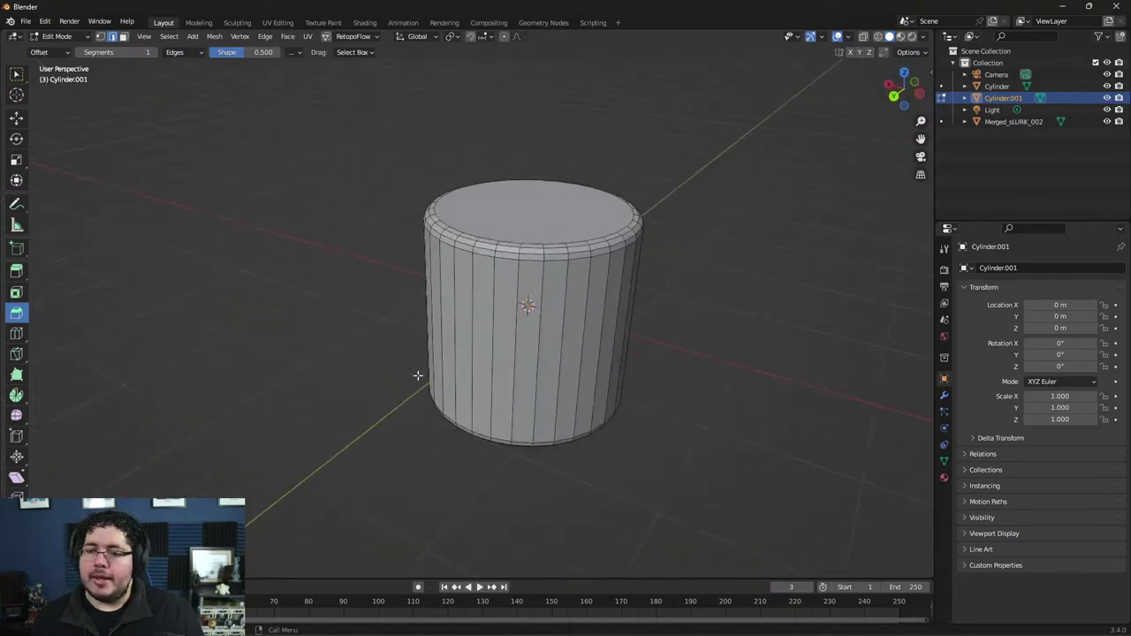
{"action": "middle_click_drag", "start_coordinate": [501, 380], "coordinate": [548, 380]}
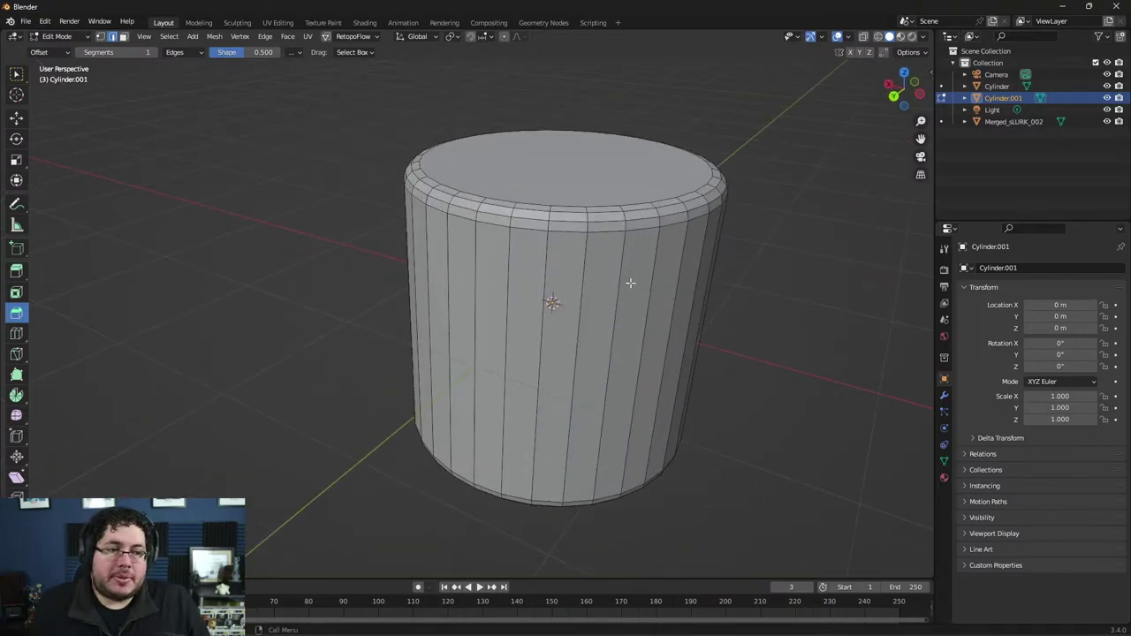
{"action": "middle_click_drag", "start_coordinate": [664, 313], "coordinate": [609, 279]}
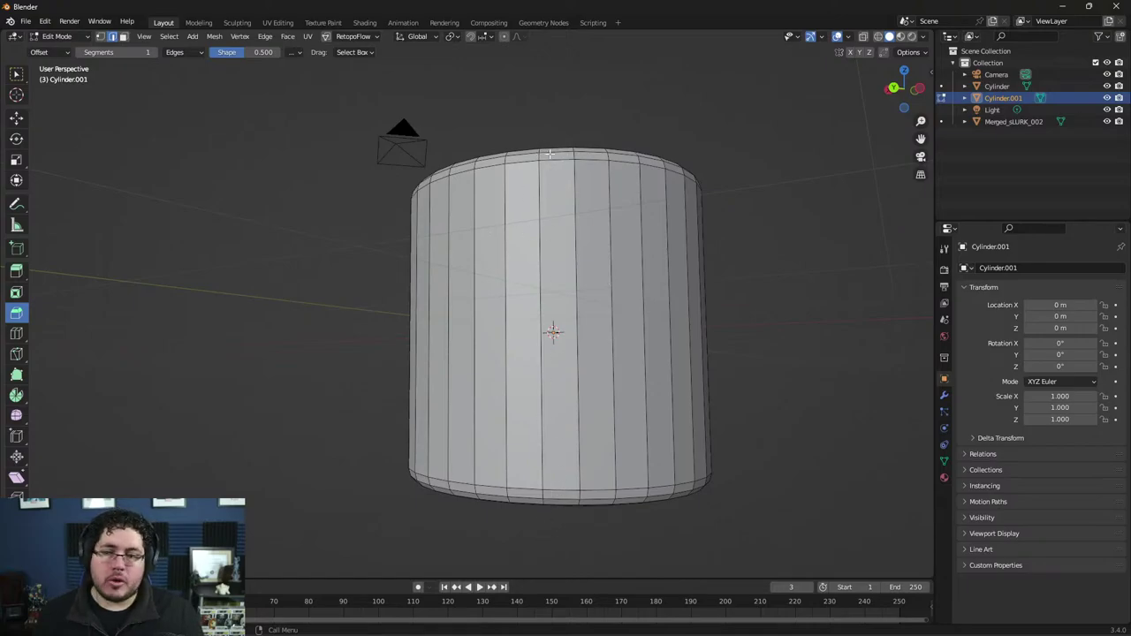
Step: Add a Subdivision modifier at viewport level 2 and shade the cylinder smooth
{"action": "left_click", "coordinate": [945, 397]}
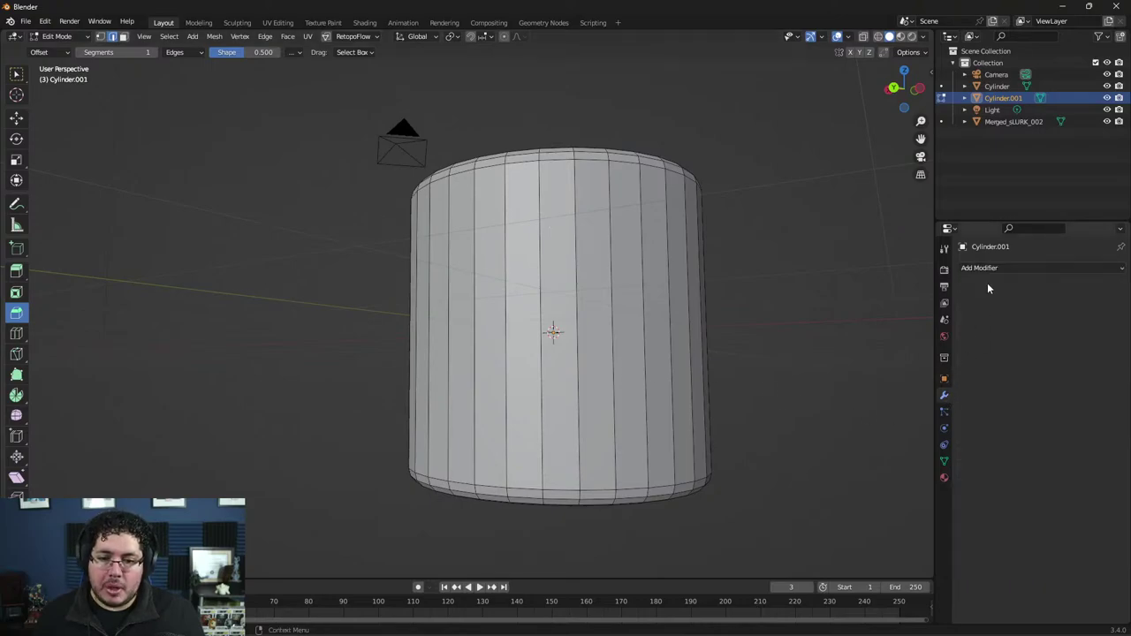
{"action": "left_click", "coordinate": [987, 267]}
{"action": "left_click", "coordinate": [903, 484]}
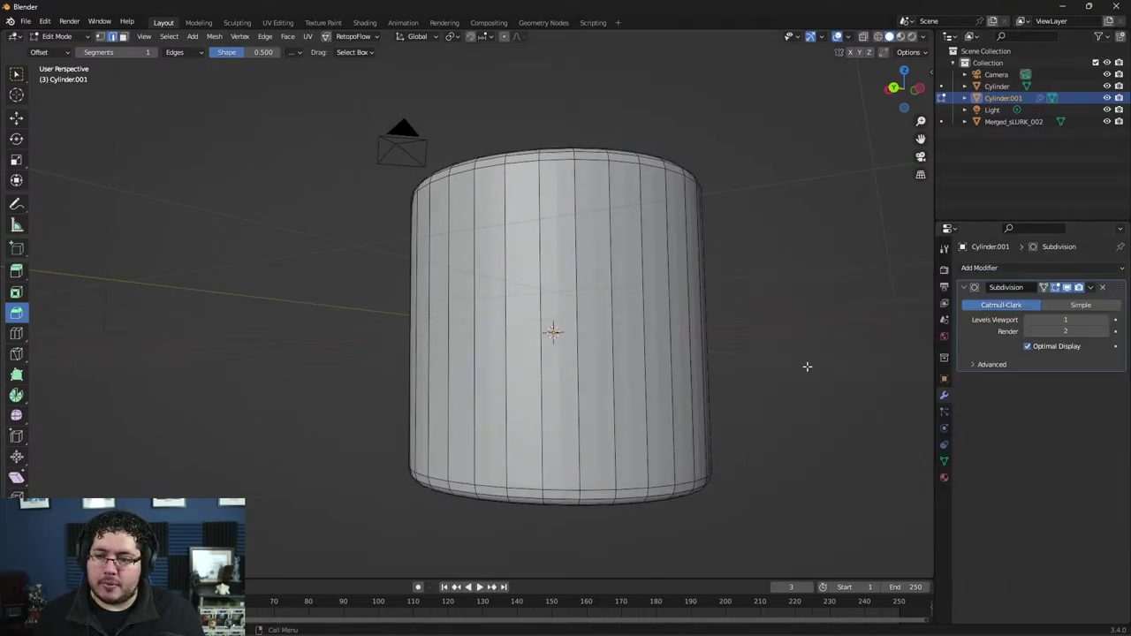
{"action": "key", "text": "Tab"}
{"action": "right_click", "coordinate": [681, 266]}
{"action": "left_click", "coordinate": [668, 279]}
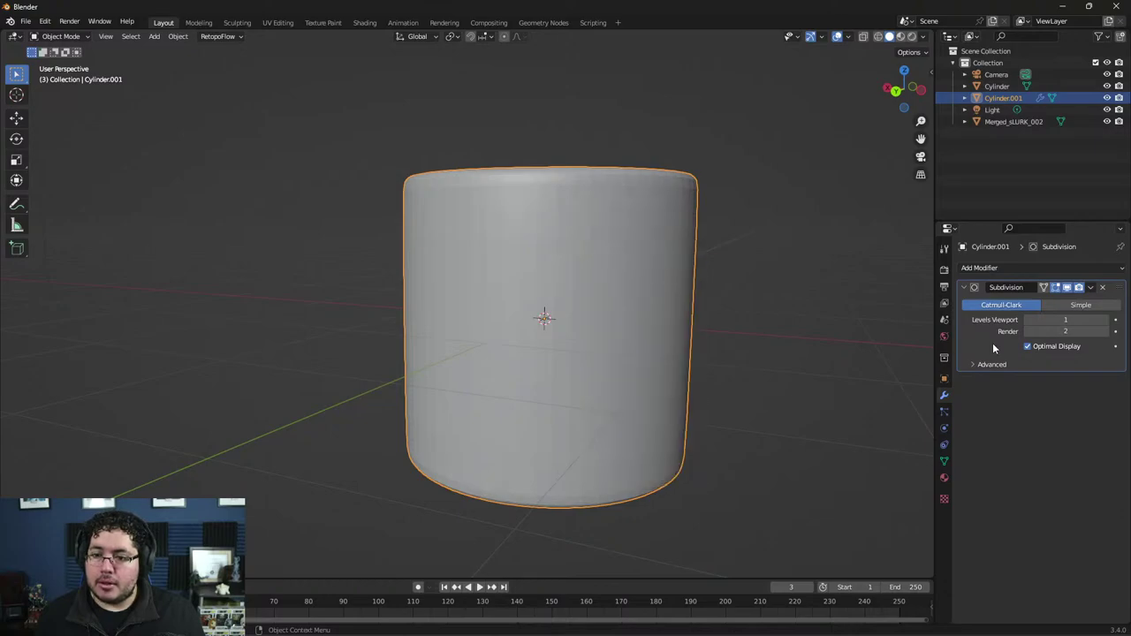
{"action": "left_click", "coordinate": [1104, 322]}
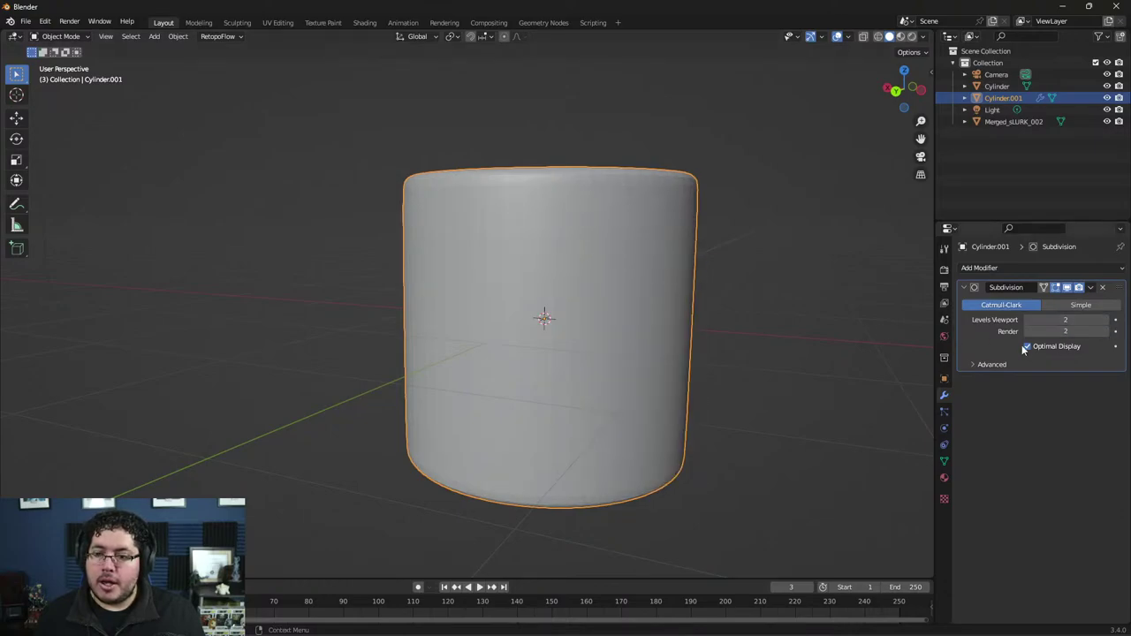
Step: Enable the Wireframe overlay and toggle the Subdivision modifier's on-cage display
{"action": "left_click", "coordinate": [847, 38]}
{"action": "left_click", "coordinate": [778, 237]}
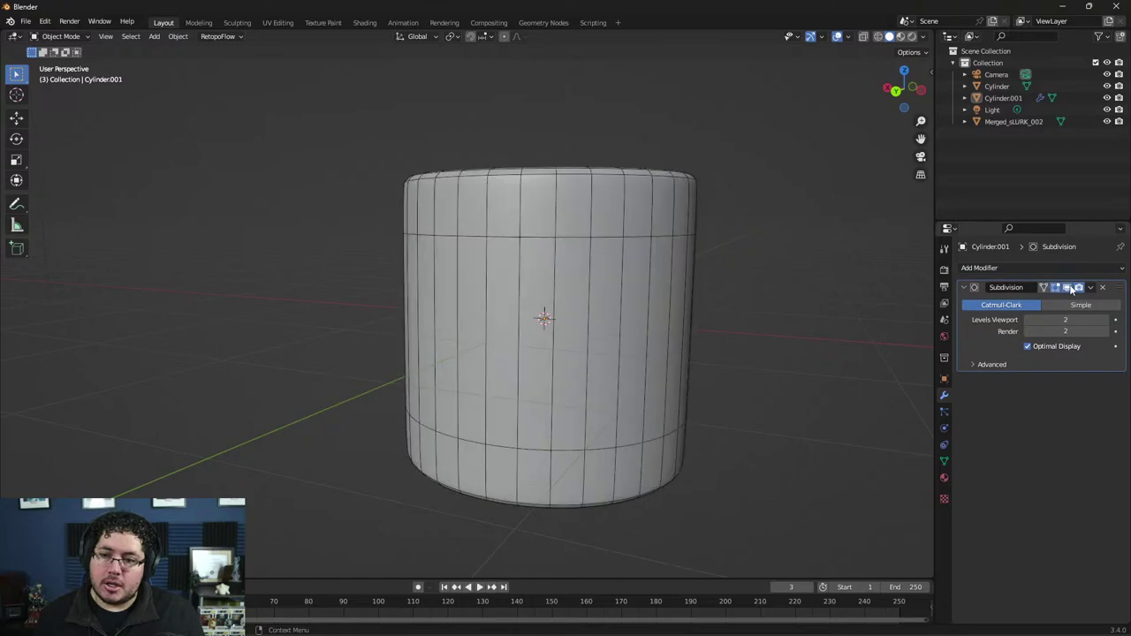
{"action": "left_click", "coordinate": [1056, 289]}
{"action": "left_click", "coordinate": [1056, 289]}
{"action": "left_click", "coordinate": [1055, 289]}
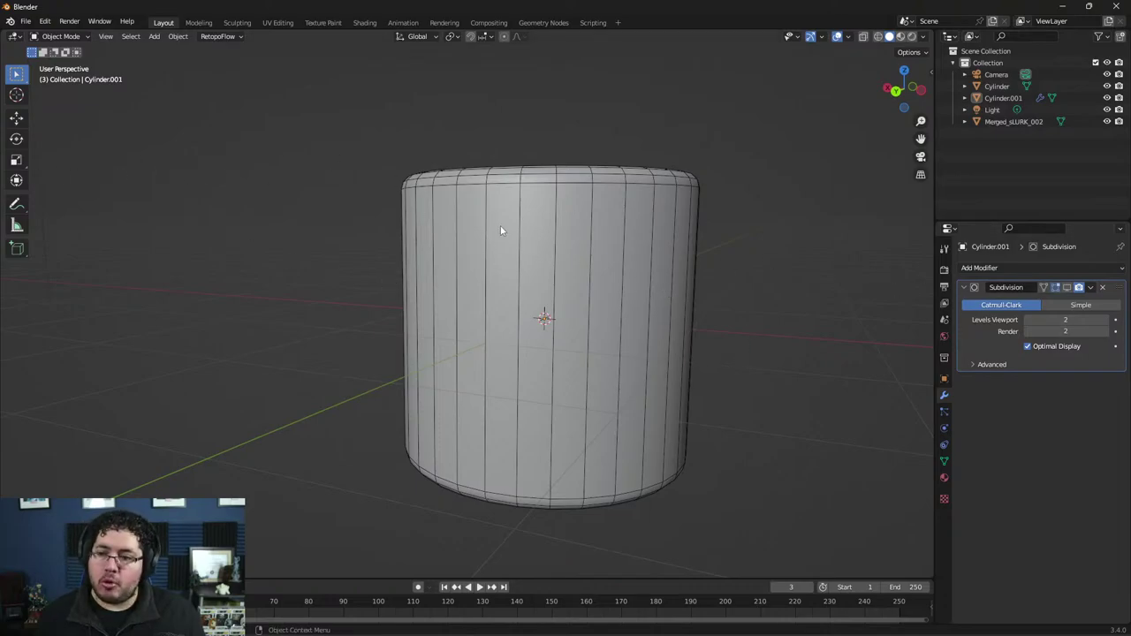
Step: Loop-cut the cylinder in Edit Mode with Number of Cuts set to 10
{"action": "key", "text": "Tab"}
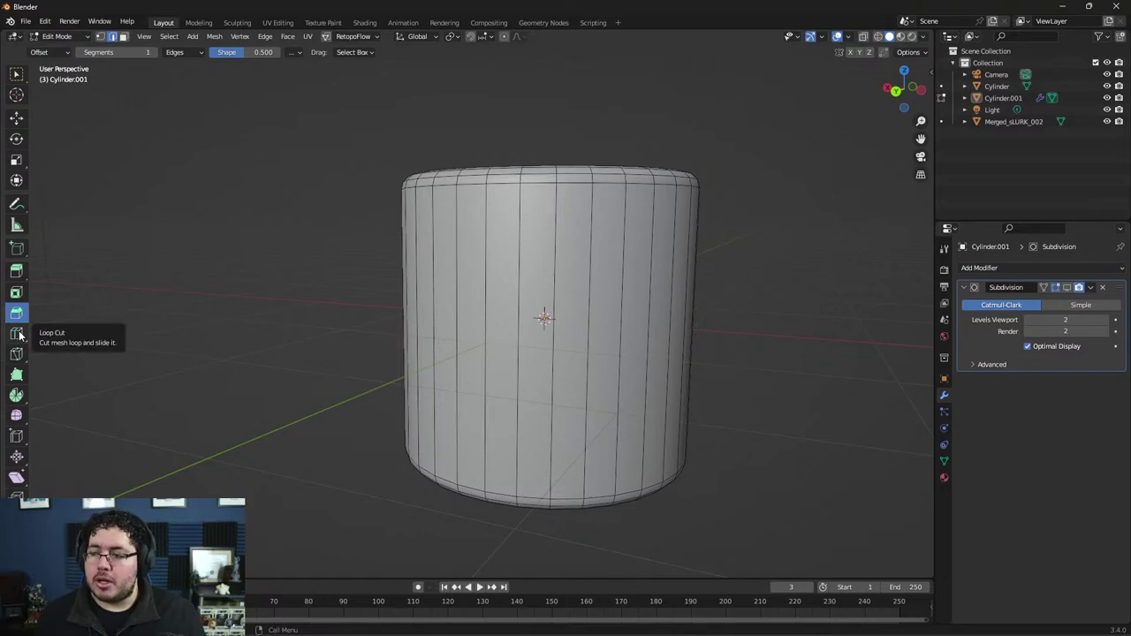
{"action": "left_click", "coordinate": [17, 334]}
{"action": "left_click", "coordinate": [477, 238]}
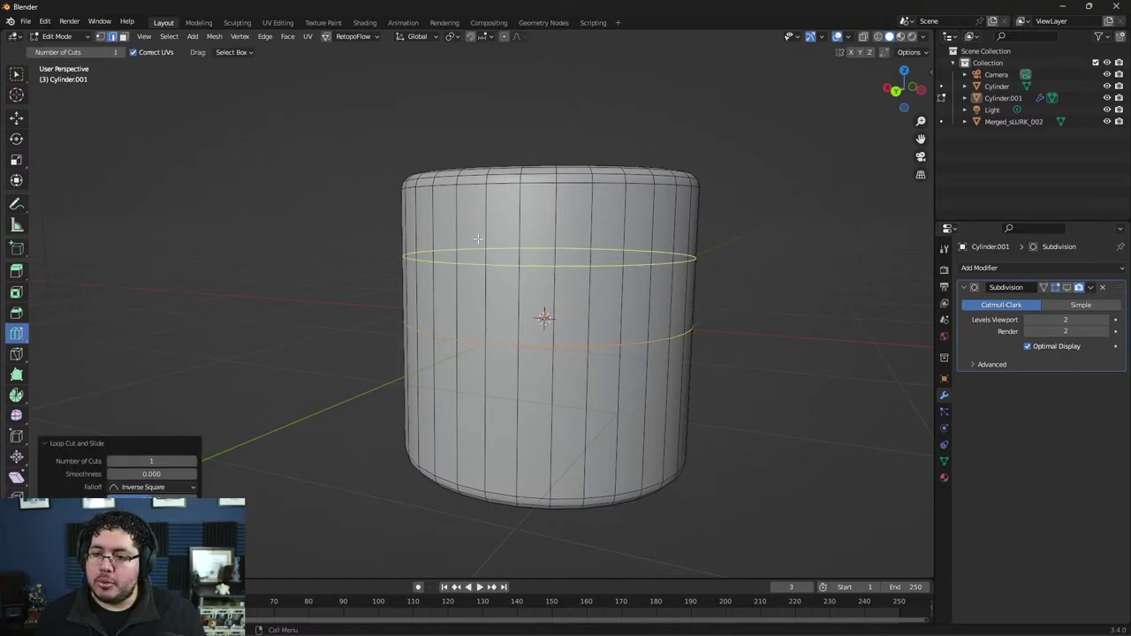
{"action": "left_click", "coordinate": [193, 460]}
{"action": "left_click", "coordinate": [193, 460]}
{"action": "double_click", "coordinate": [193, 460]}
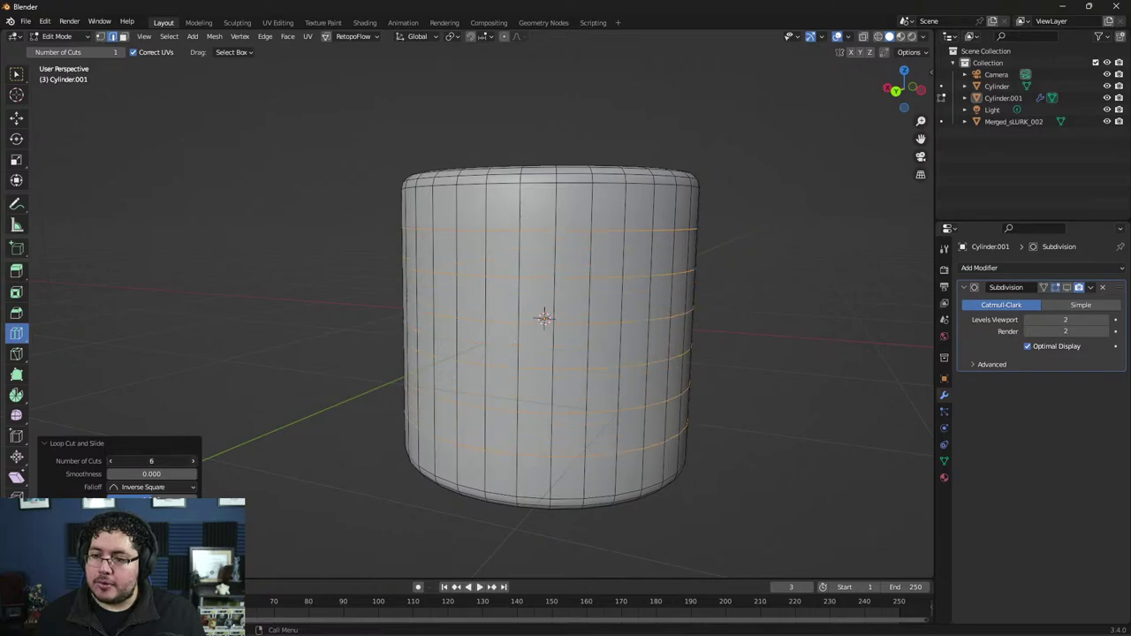
{"action": "double_click", "coordinate": [193, 460]}
{"action": "left_click", "coordinate": [193, 460]}
{"action": "double_click", "coordinate": [192, 460]}
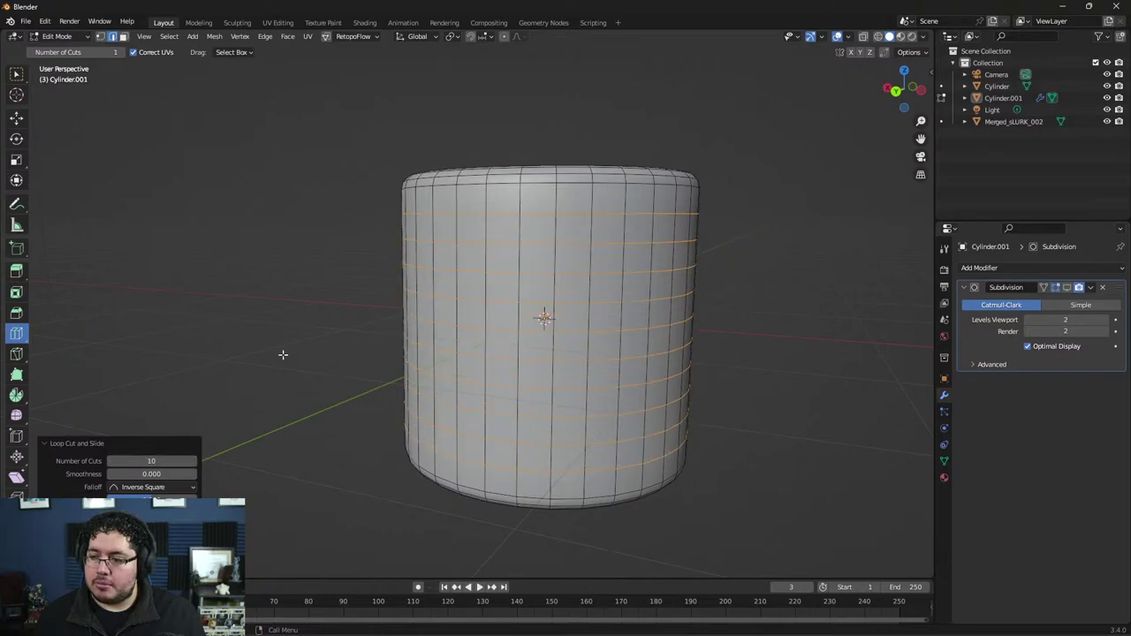
Step: Compare the cylinder with subdivision display switched on and off in Object Mode
{"action": "key", "text": "Tab"}
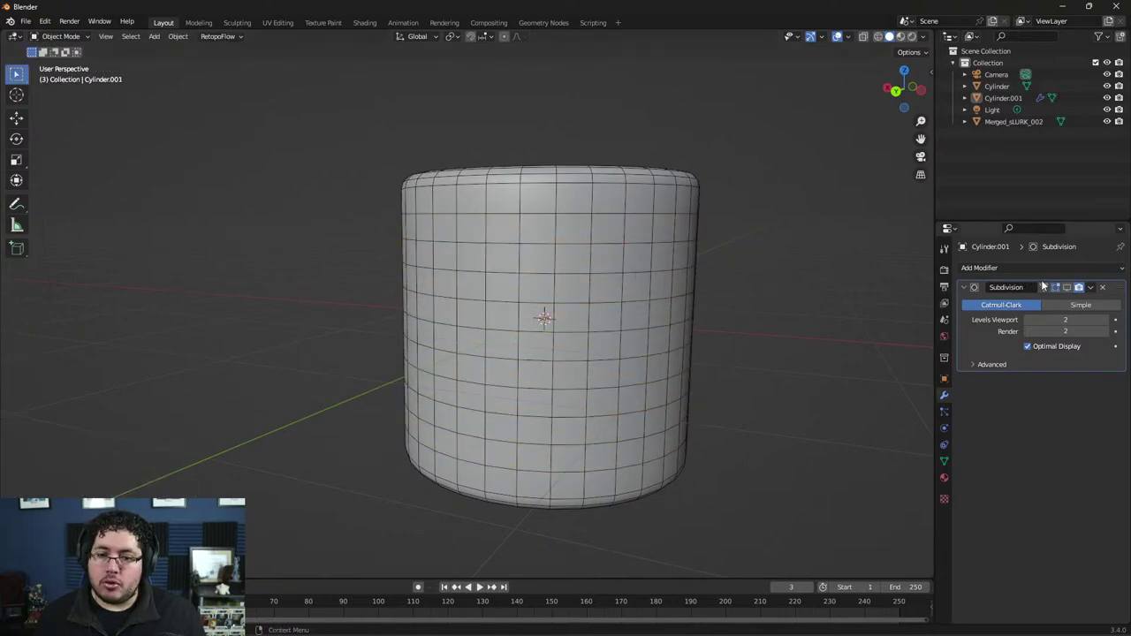
{"action": "left_click", "coordinate": [1070, 287]}
{"action": "left_click", "coordinate": [1071, 289]}
{"action": "left_click", "coordinate": [1071, 288]}
{"action": "left_click", "coordinate": [1071, 288]}
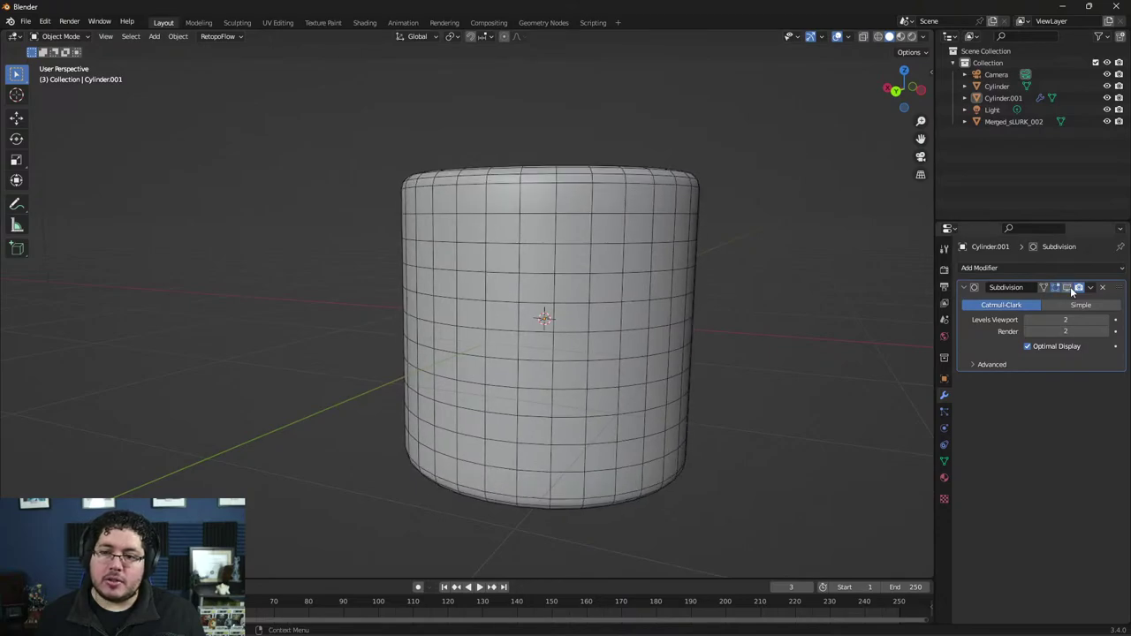
{"action": "left_click", "coordinate": [1072, 288]}
{"action": "left_click", "coordinate": [1071, 288]}
{"action": "left_click", "coordinate": [1072, 288]}
{"action": "left_click", "coordinate": [1071, 288]}
{"action": "left_click", "coordinate": [1071, 288]}
{"action": "left_click", "coordinate": [1072, 289]}
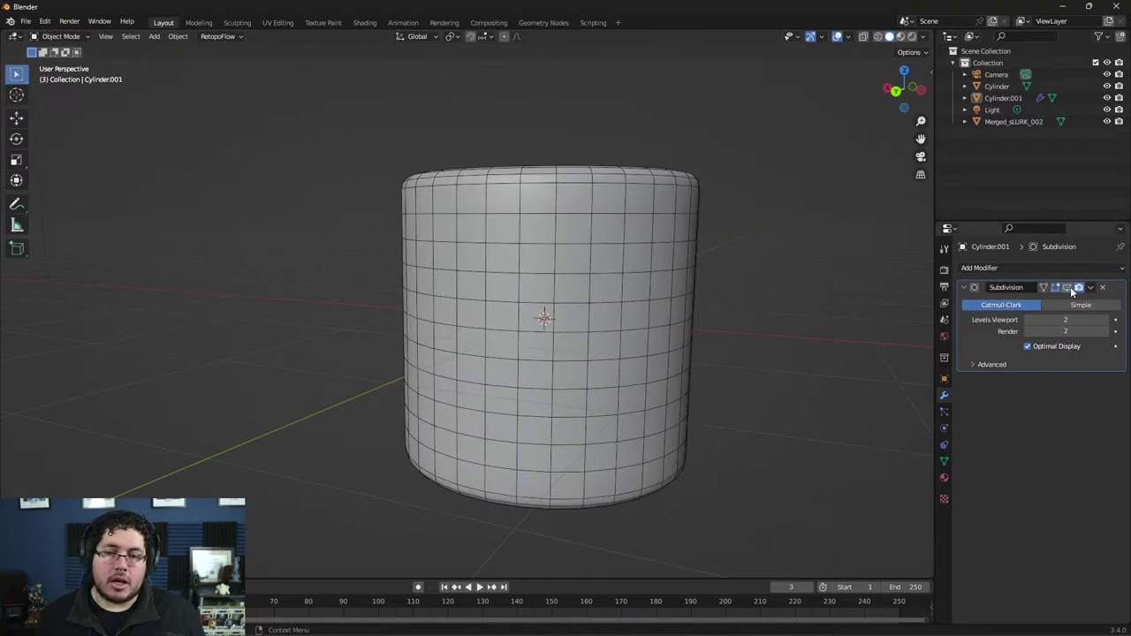
{"action": "left_click", "coordinate": [1071, 289]}
{"action": "left_click", "coordinate": [1072, 288]}
{"action": "left_click", "coordinate": [1071, 288]}
{"action": "left_click", "coordinate": [1071, 288]}
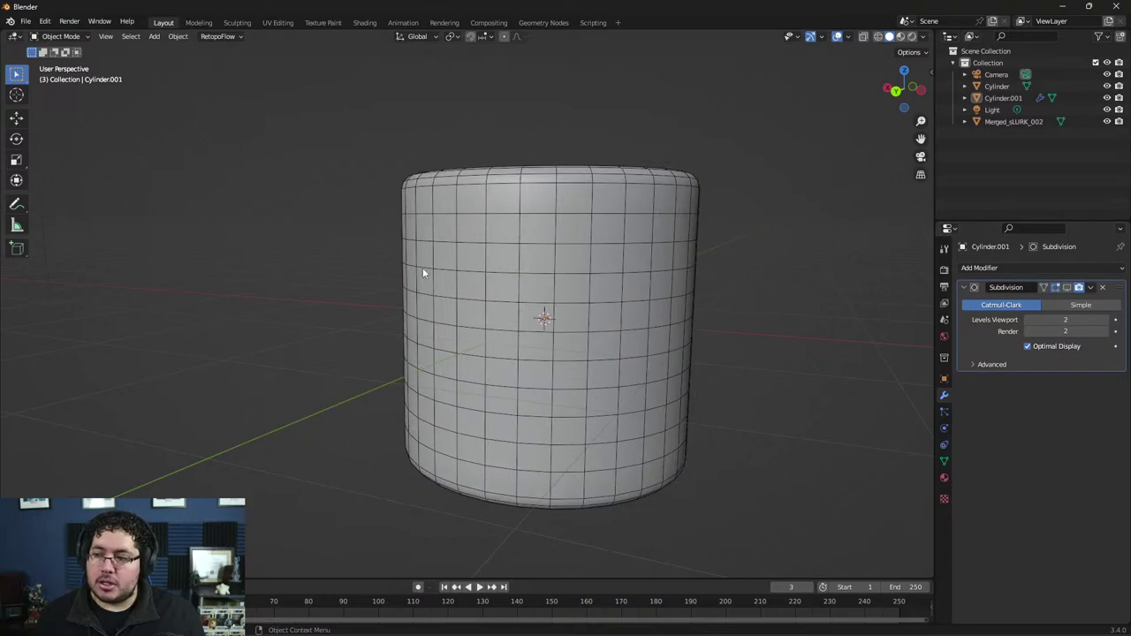
Step: Add support edge loops near the cylinder's top and bottom, then leave Edit Mode
{"action": "key", "text": "Tab"}
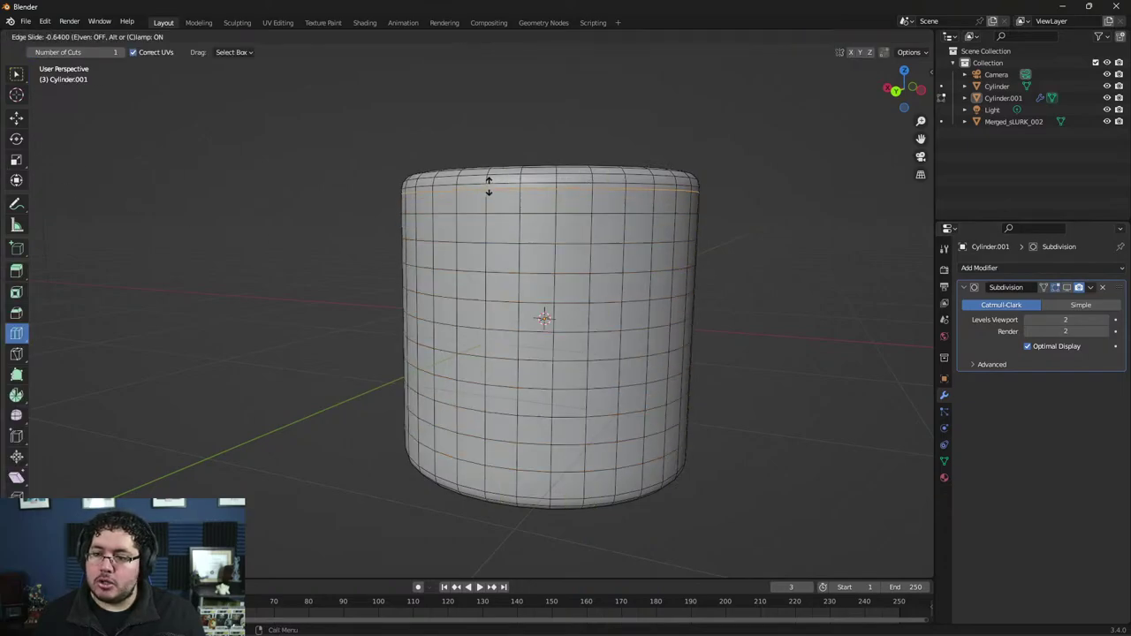
{"action": "left_click", "coordinate": [490, 182]}
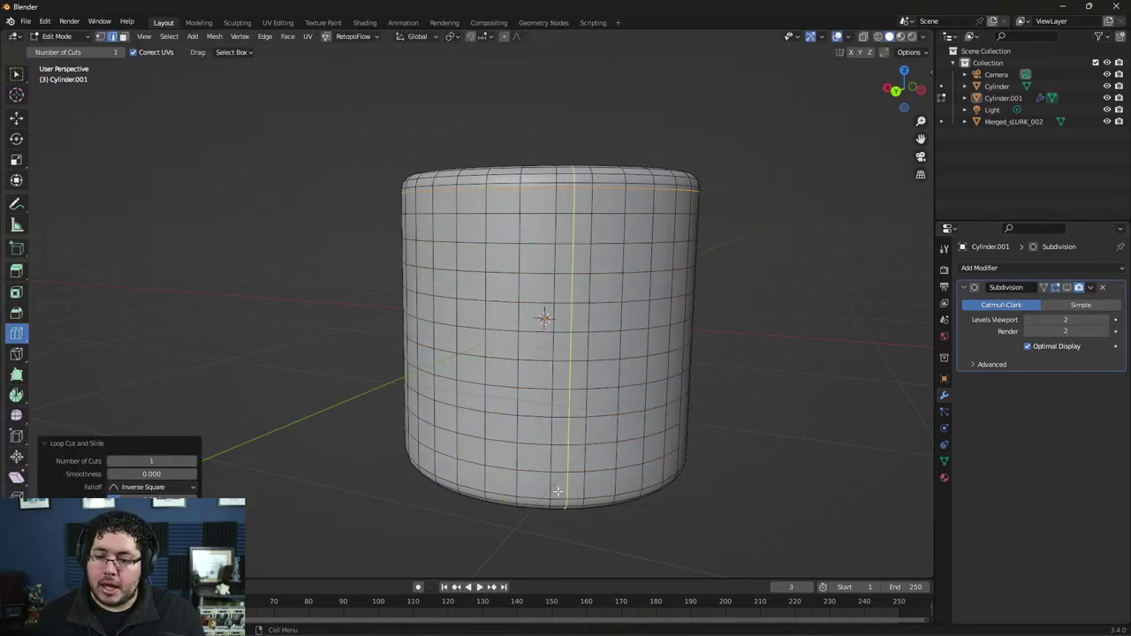
{"action": "left_click_drag", "start_coordinate": [558, 500], "coordinate": [551, 493]}
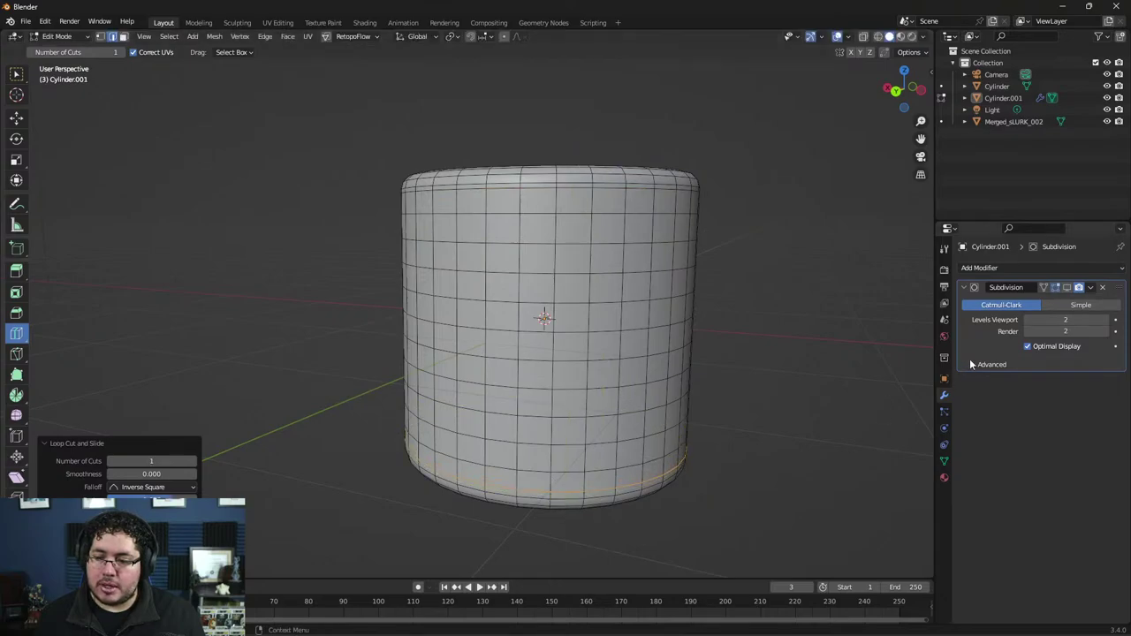
{"action": "left_click", "coordinate": [1067, 288]}
{"action": "left_click", "coordinate": [1068, 288]}
{"action": "left_click", "coordinate": [1068, 289]}
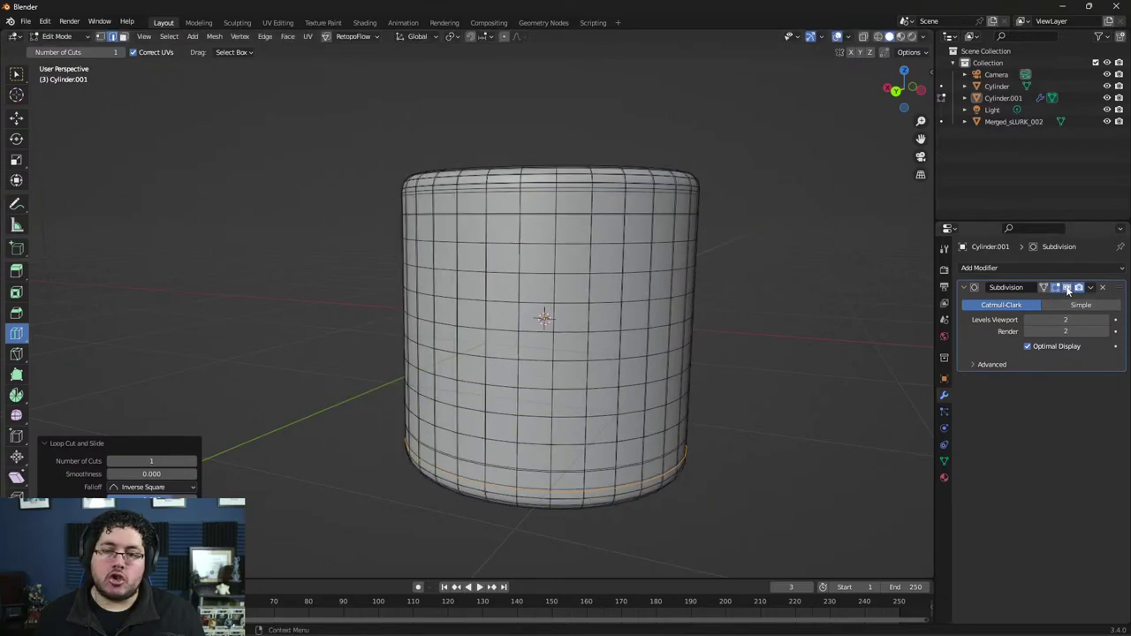
{"action": "left_click", "coordinate": [1067, 288]}
{"action": "left_click", "coordinate": [1068, 288]}
{"action": "left_click", "coordinate": [1068, 288]}
{"action": "key", "text": "Tab"}
Step: Zoom the viewport out on the finished subdivided cylinder and switch windows with Alt+Tab
{"action": "scroll", "coordinate": [691, 309], "scroll_direction": "down", "scroll_amount": 2}
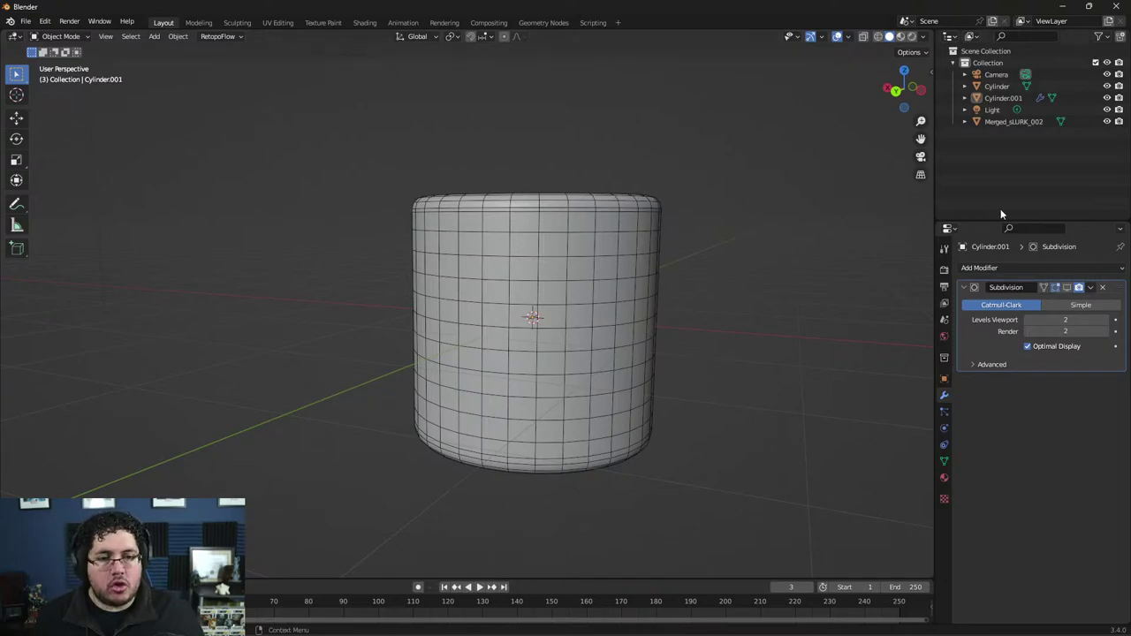
{"action": "key", "text": "alt+Tab"}
{"action": "key", "text": "alt+Tab"}
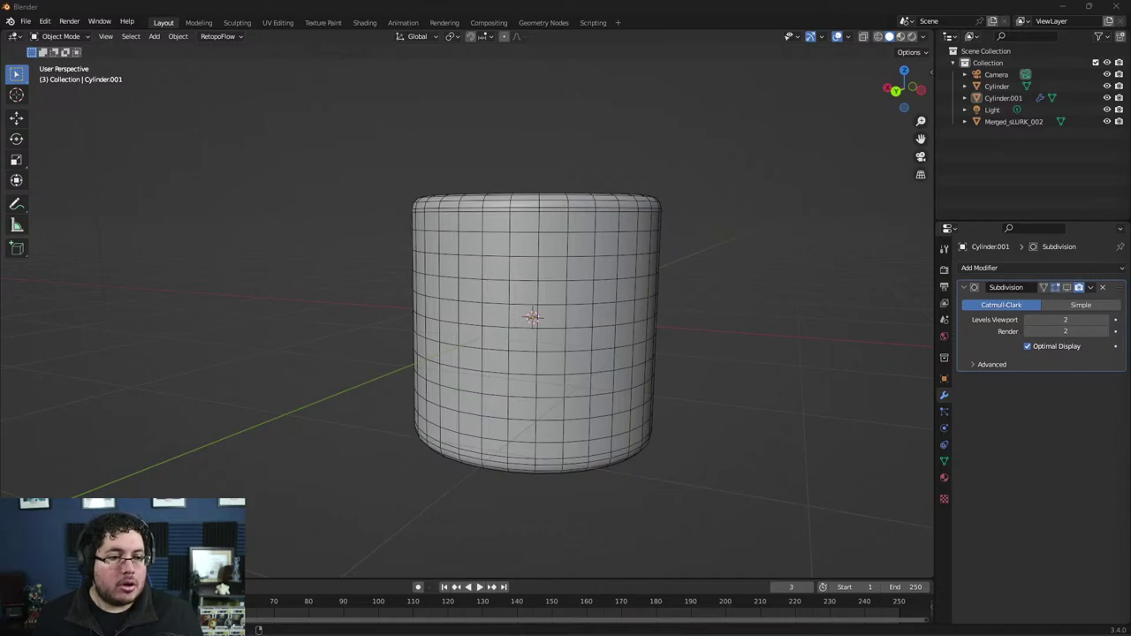
Step: Launch Maya 2023 from the Start menu search
{"action": "key", "text": "super"}
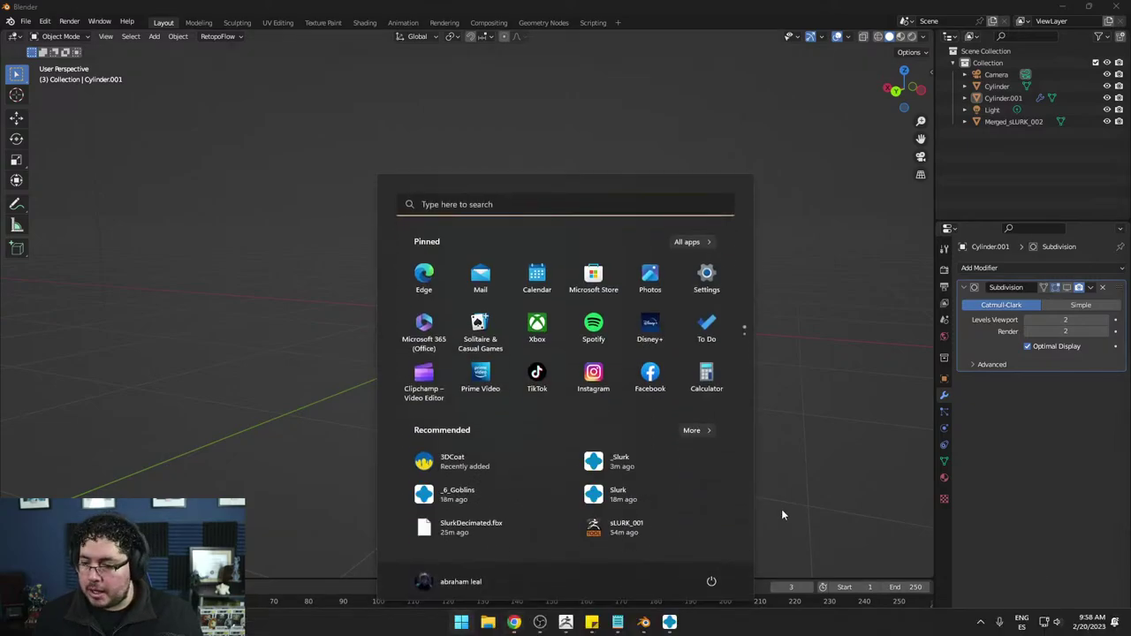
{"action": "type", "text": "mas"}
{"action": "type", "text": "ya 2023"}
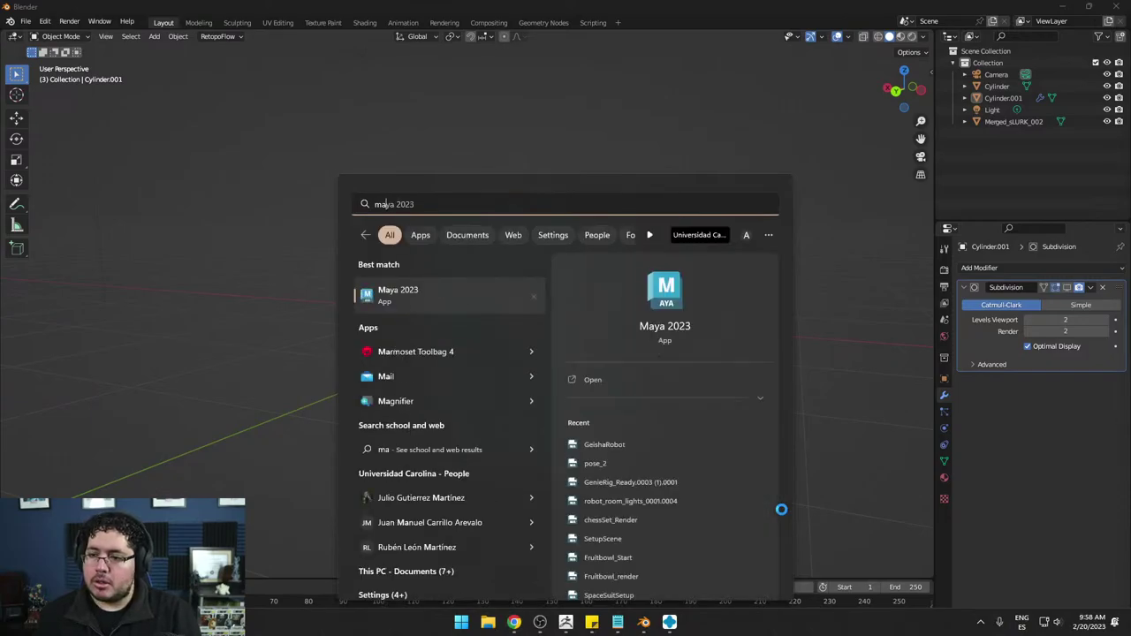
{"action": "key", "text": "Return"}
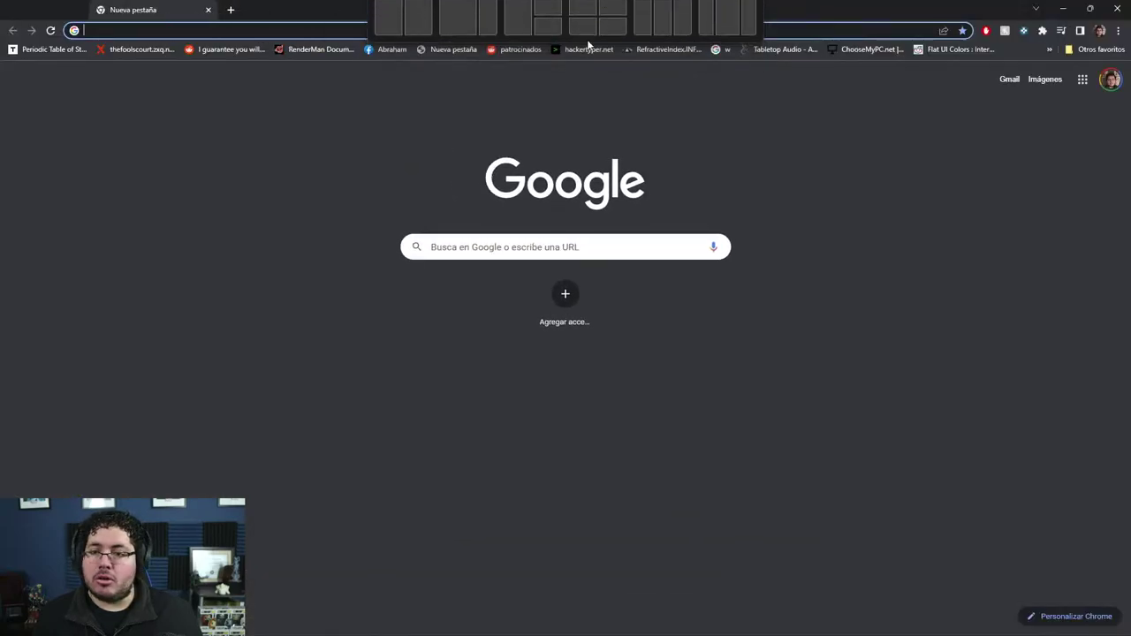
Step: Search Chrome for 'pomodoro timer' and open the Pomofocus site
{"action": "left_click", "coordinate": [580, 31]}
{"action": "type", "text": "pom"}
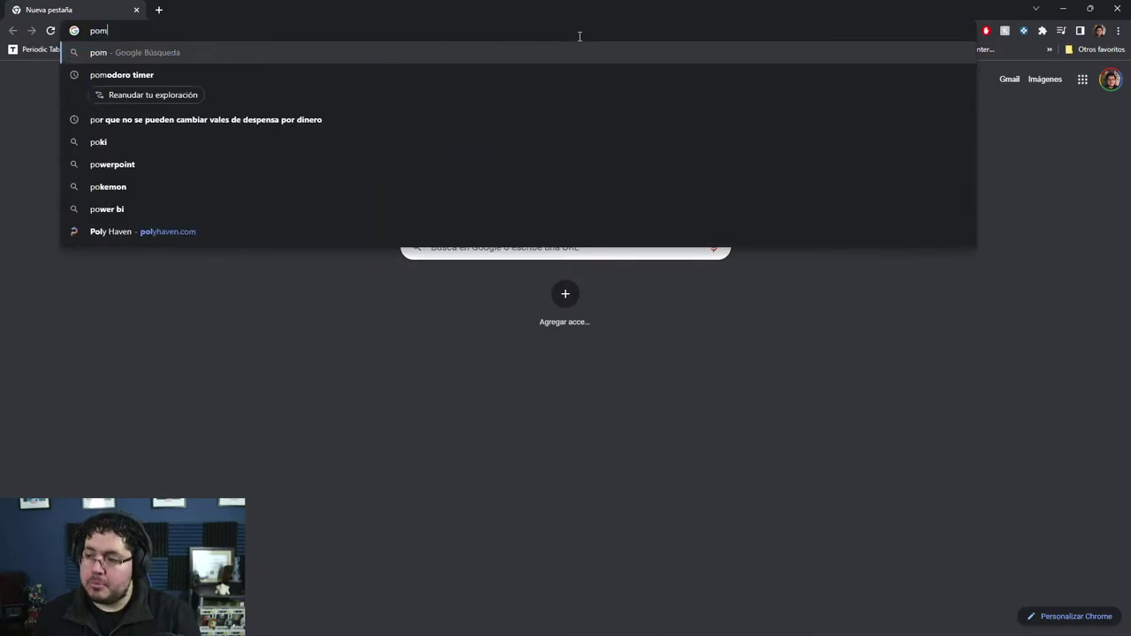
{"action": "type", "text": "odor"}
{"action": "key", "text": "Return"}
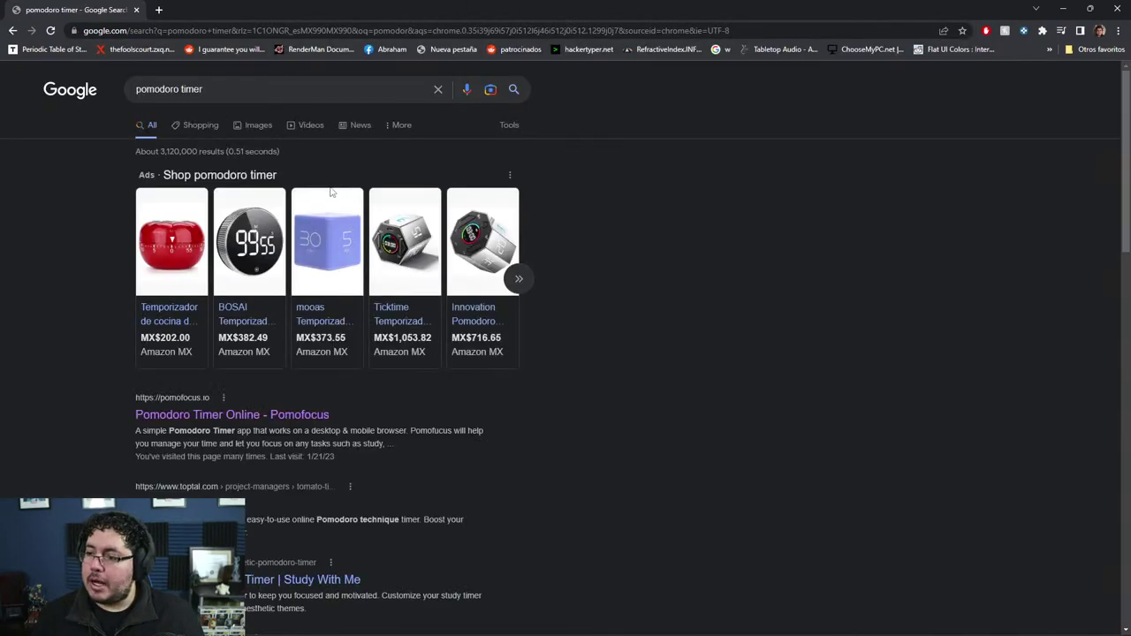
{"action": "left_click", "coordinate": [192, 408]}
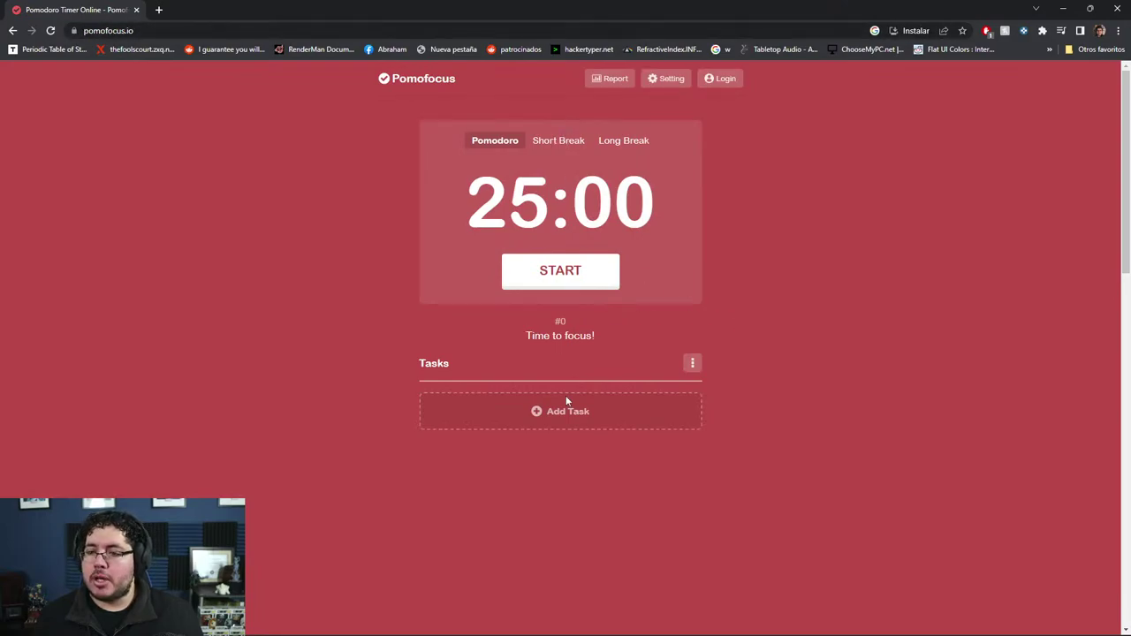
Step: Add the task 'Nextut Premium' with 8 estimated pomodoros and dismiss the blank form
{"action": "scroll", "coordinate": [556, 316], "scroll_direction": "down", "scroll_amount": 2}
{"action": "scroll", "coordinate": [570, 380], "scroll_direction": "up", "scroll_amount": 2}
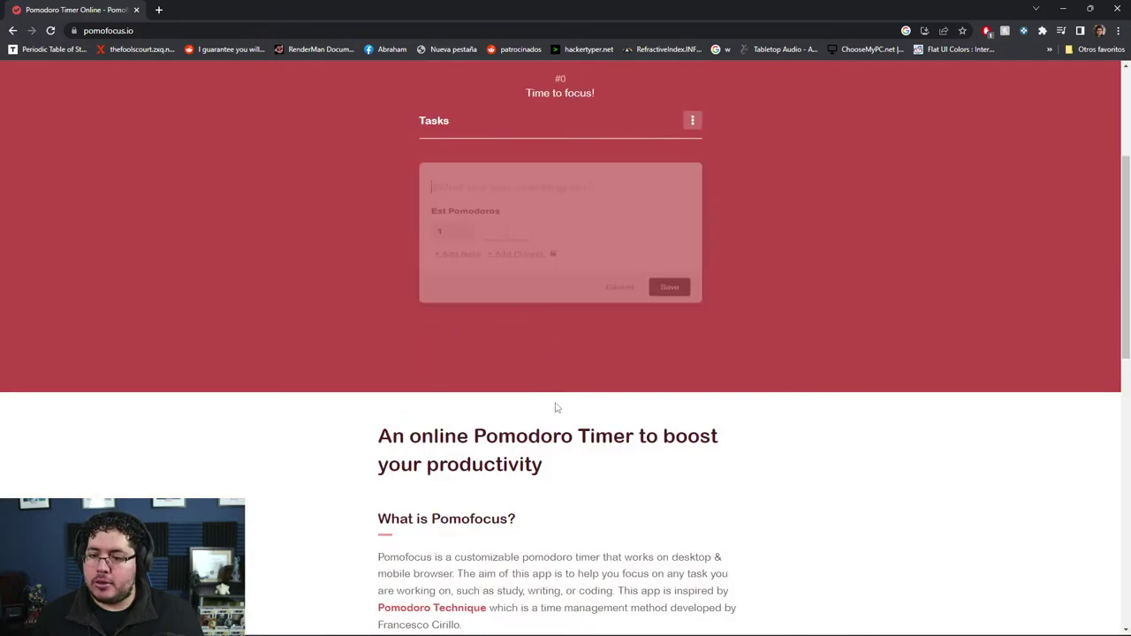
{"action": "left_click", "coordinate": [562, 411]}
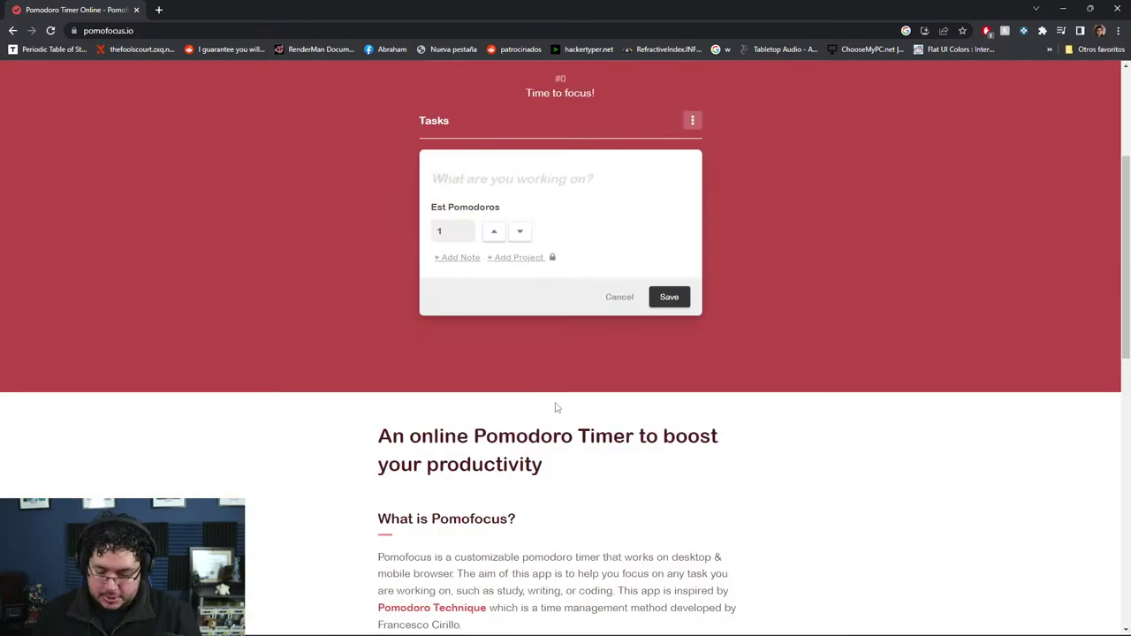
{"action": "type", "text": "Nextut"}
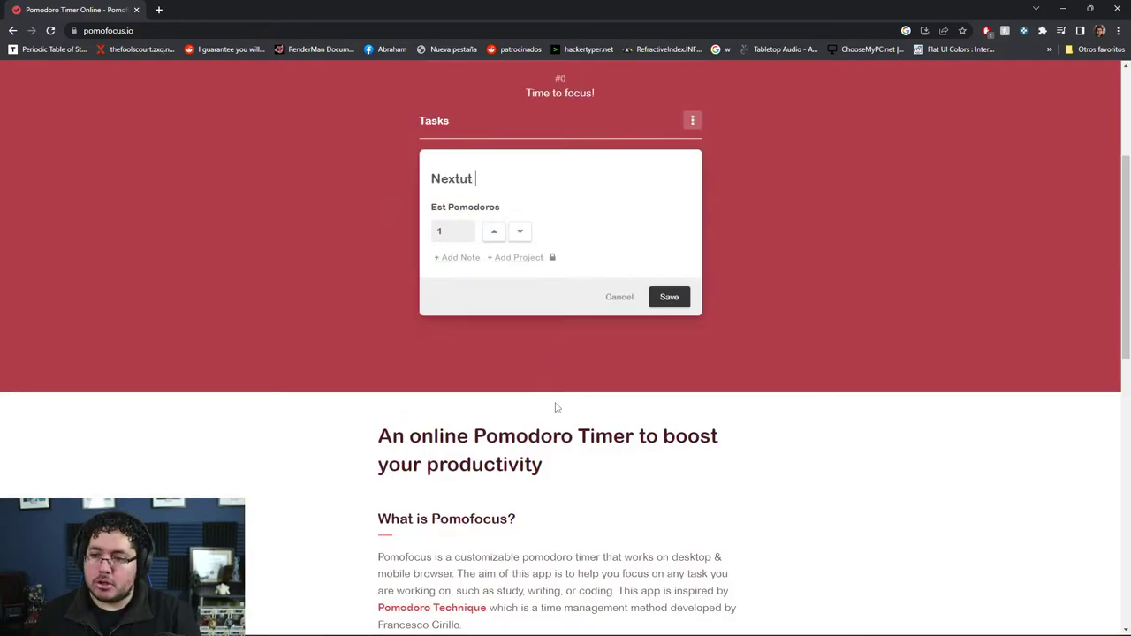
{"action": "type", "text": " Premium"}
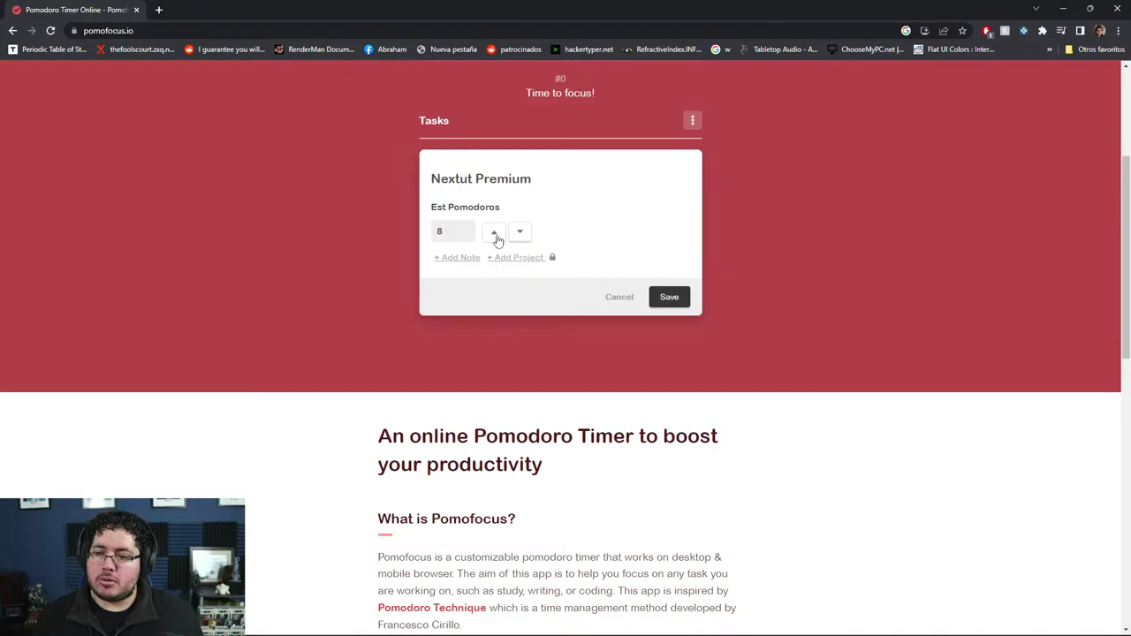
{"action": "left_click", "coordinate": [670, 298]}
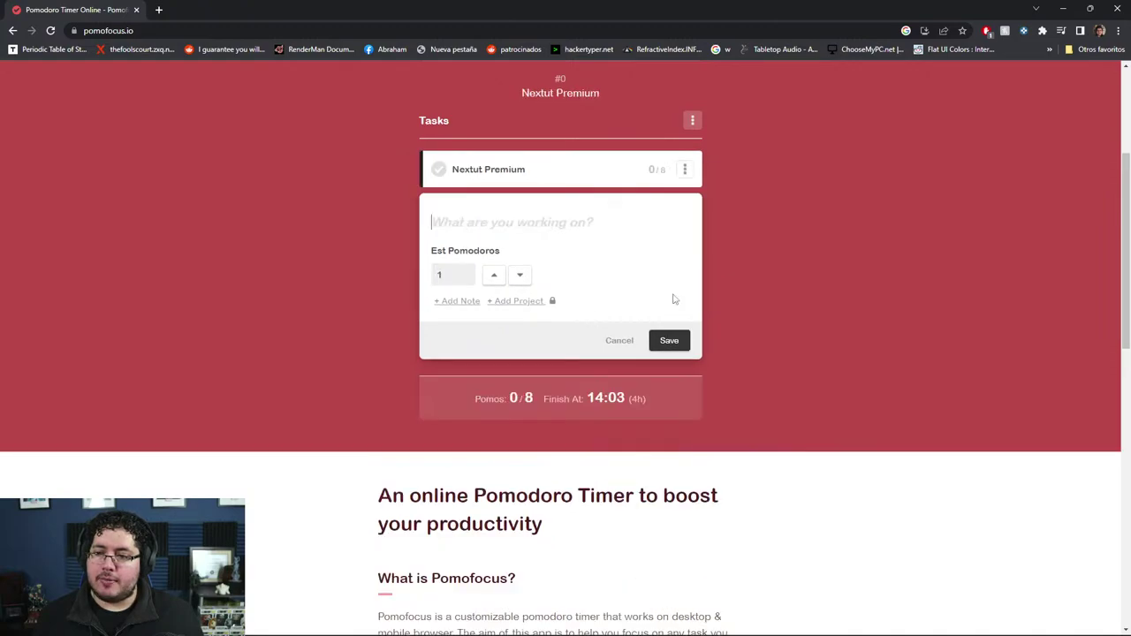
{"action": "scroll", "coordinate": [778, 298], "scroll_direction": "up", "scroll_amount": 3}
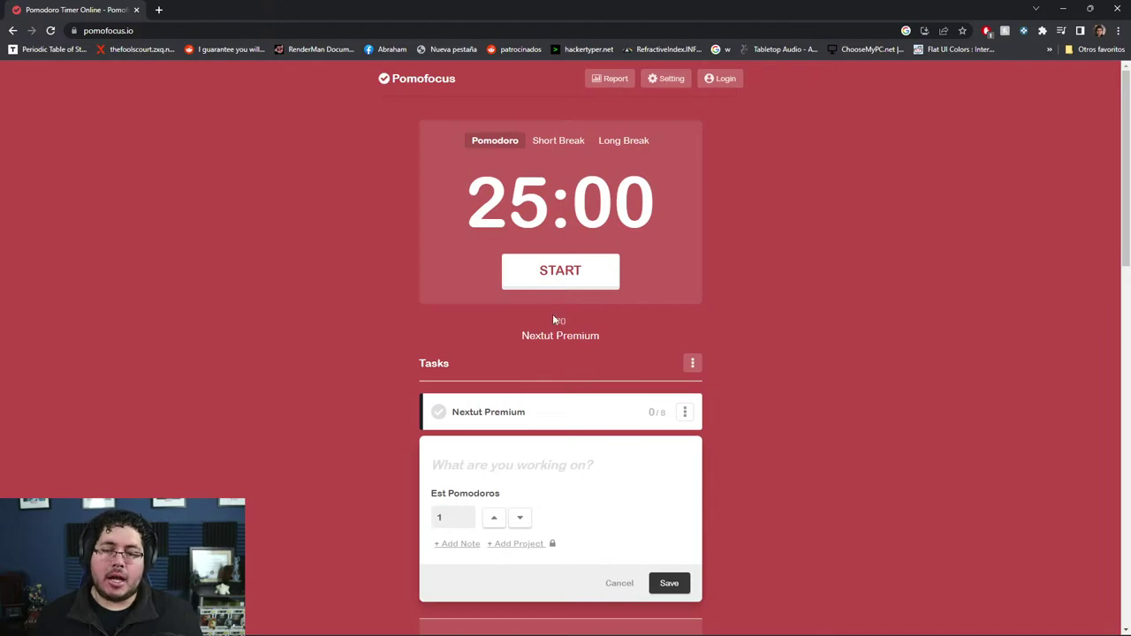
{"action": "left_click", "coordinate": [544, 434]}
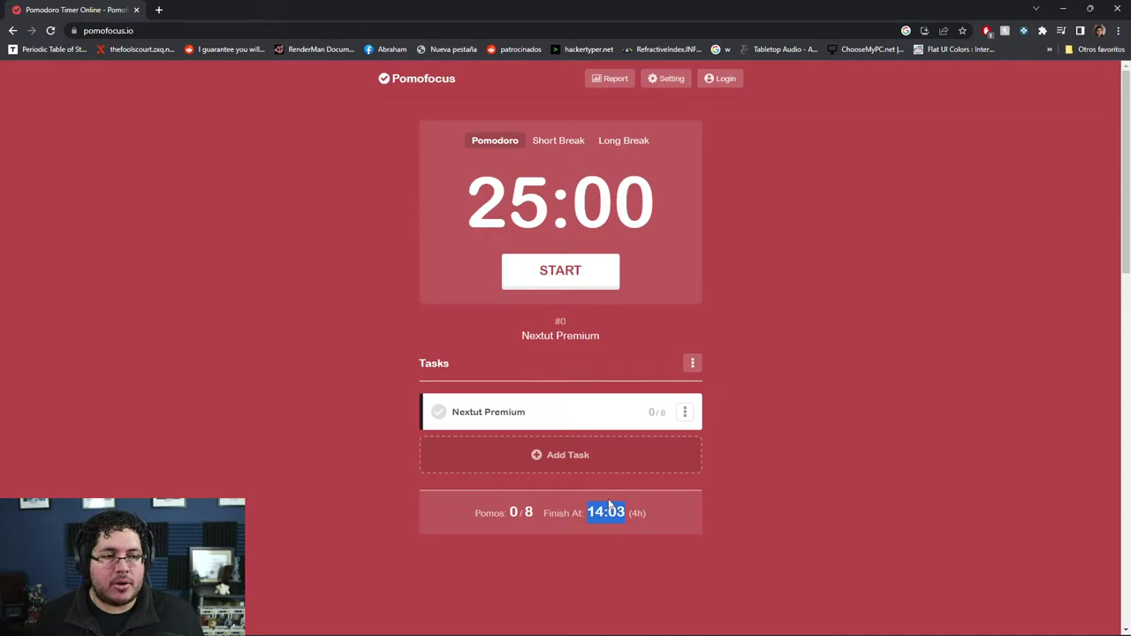
Step: Save the task 'Send Emails. Pay Bills' at 1 pomodoro and scroll back to the timer
{"action": "left_click", "coordinate": [575, 453]}
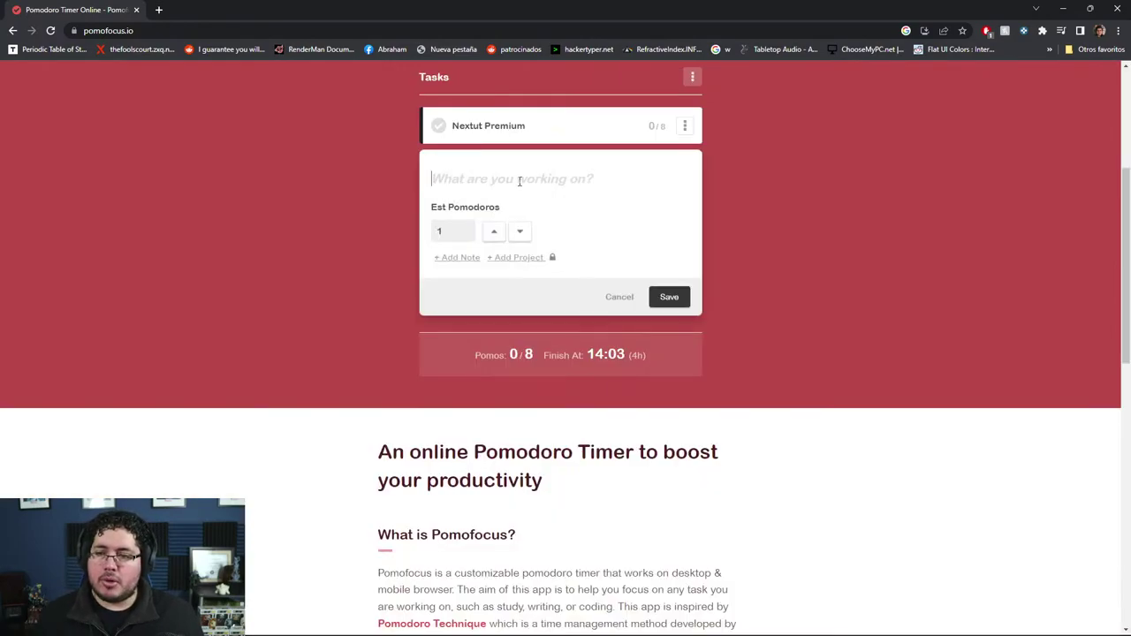
{"action": "type", "text": "SEnd"}
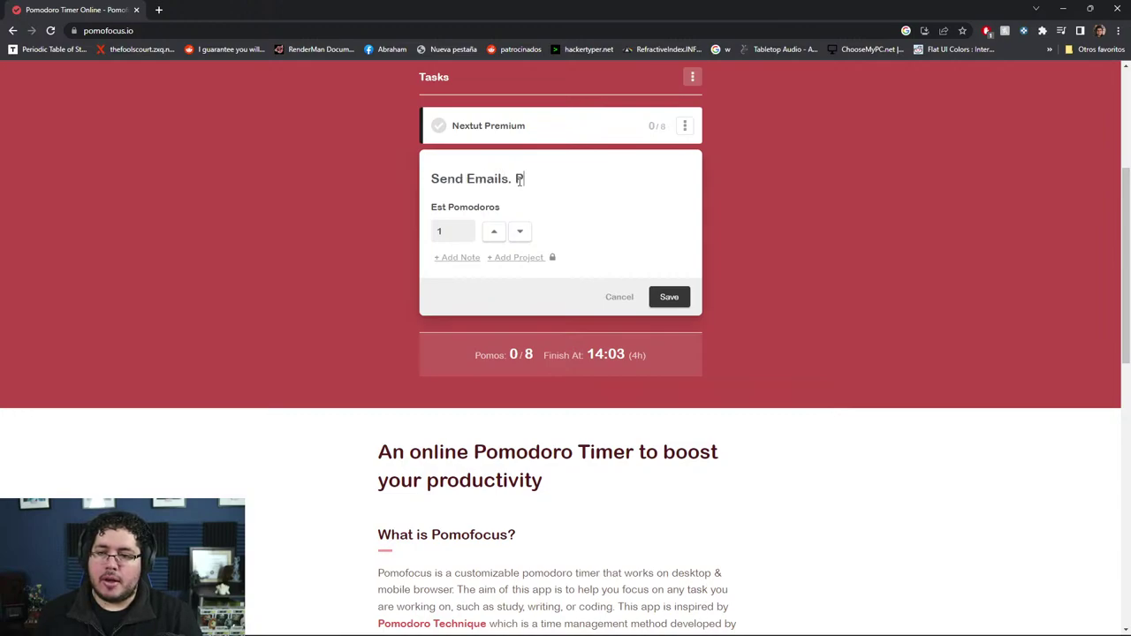
{"action": "type", "text": " Blu"}
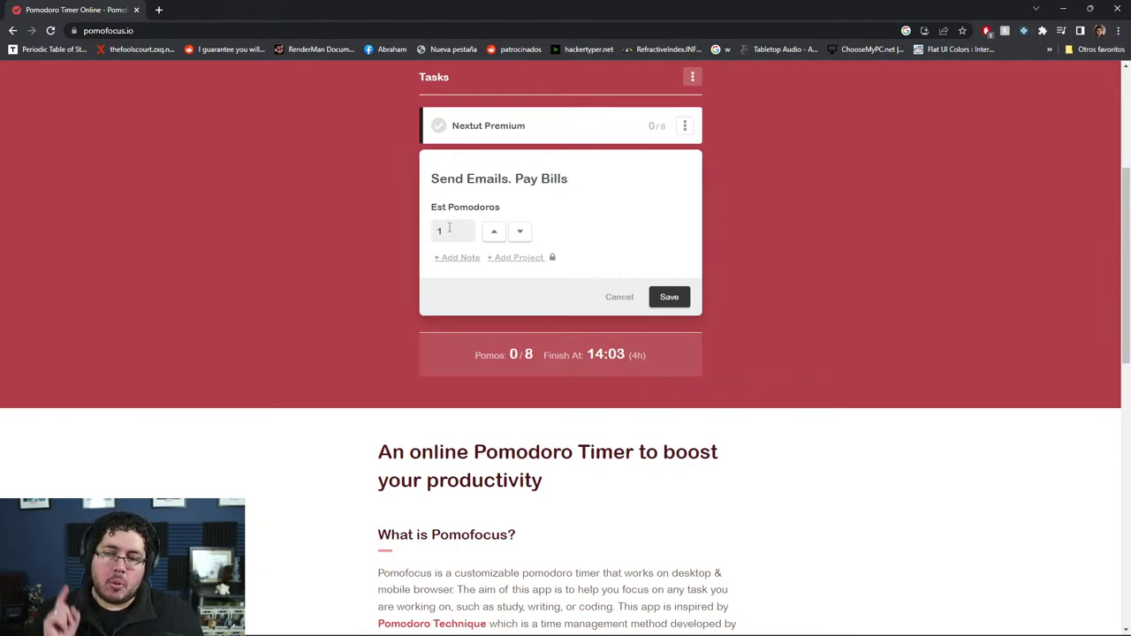
{"action": "left_click", "coordinate": [663, 297]}
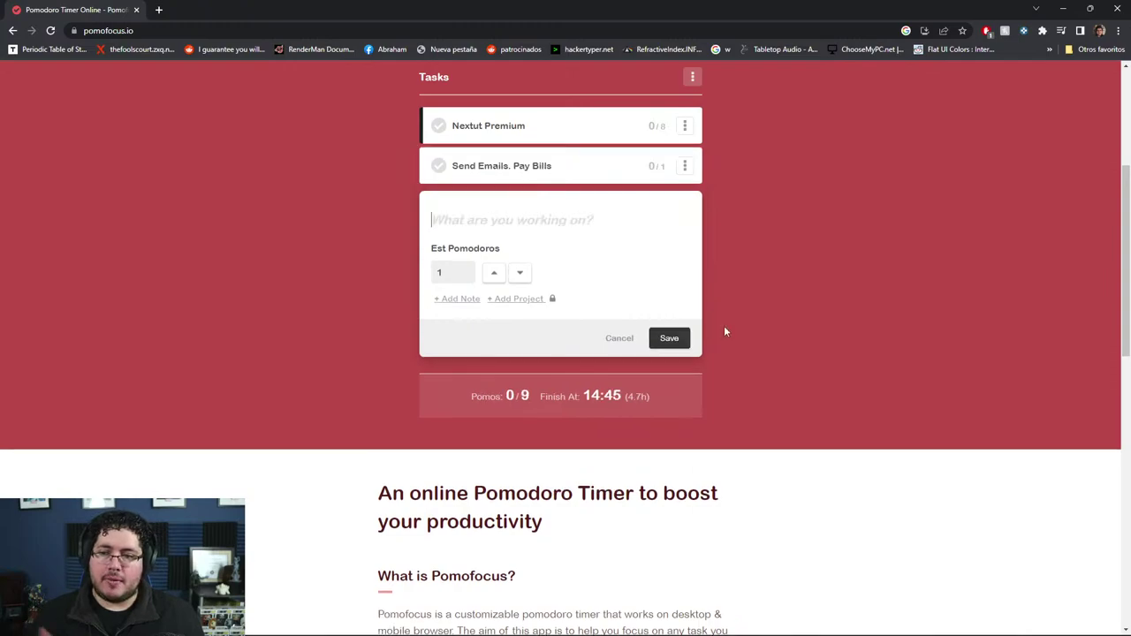
{"action": "scroll", "coordinate": [725, 344], "scroll_direction": "up", "scroll_amount": 2}
{"action": "scroll", "coordinate": [707, 345], "scroll_direction": "up", "scroll_amount": 1}
{"action": "scroll", "coordinate": [672, 336], "scroll_direction": "down", "scroll_amount": 3}
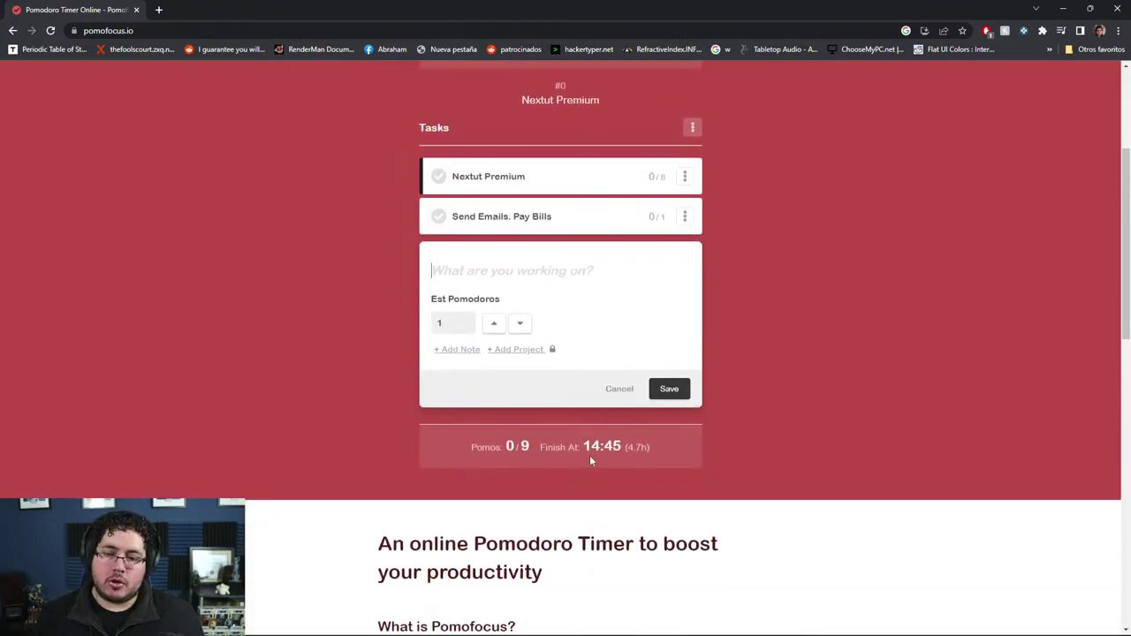
{"action": "scroll", "coordinate": [657, 454], "scroll_direction": "up", "scroll_amount": 3}
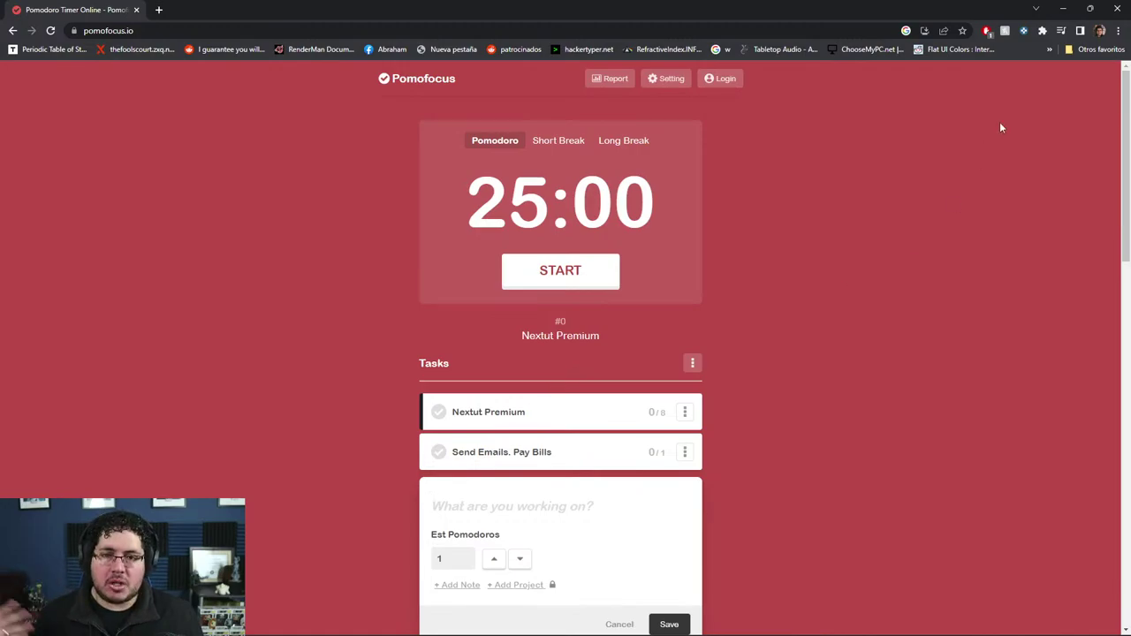
Step: Minimize Chrome and create a polygon cube in Maya, deleting an accidental sphere
{"action": "left_click", "coordinate": [1065, 10]}
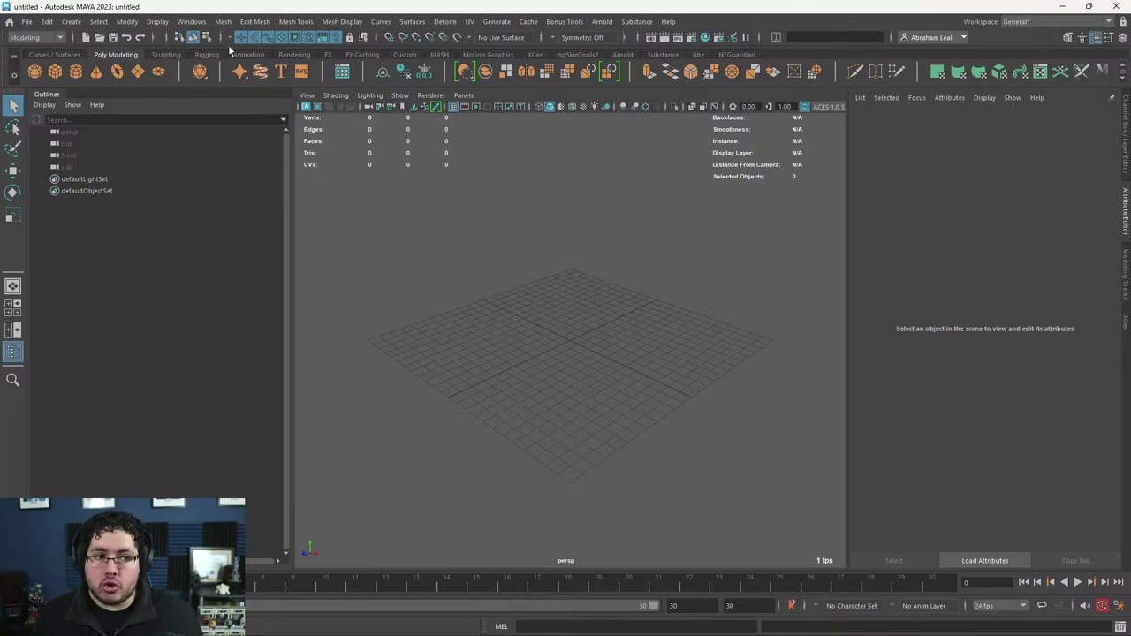
{"action": "left_click", "coordinate": [35, 72]}
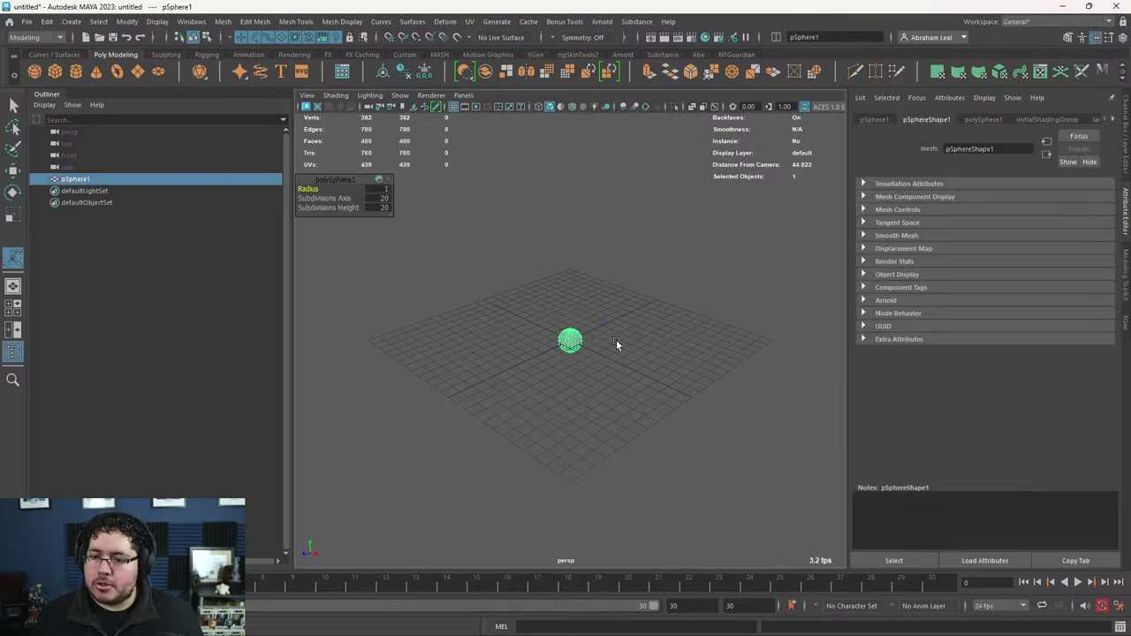
{"action": "key", "text": "Delete"}
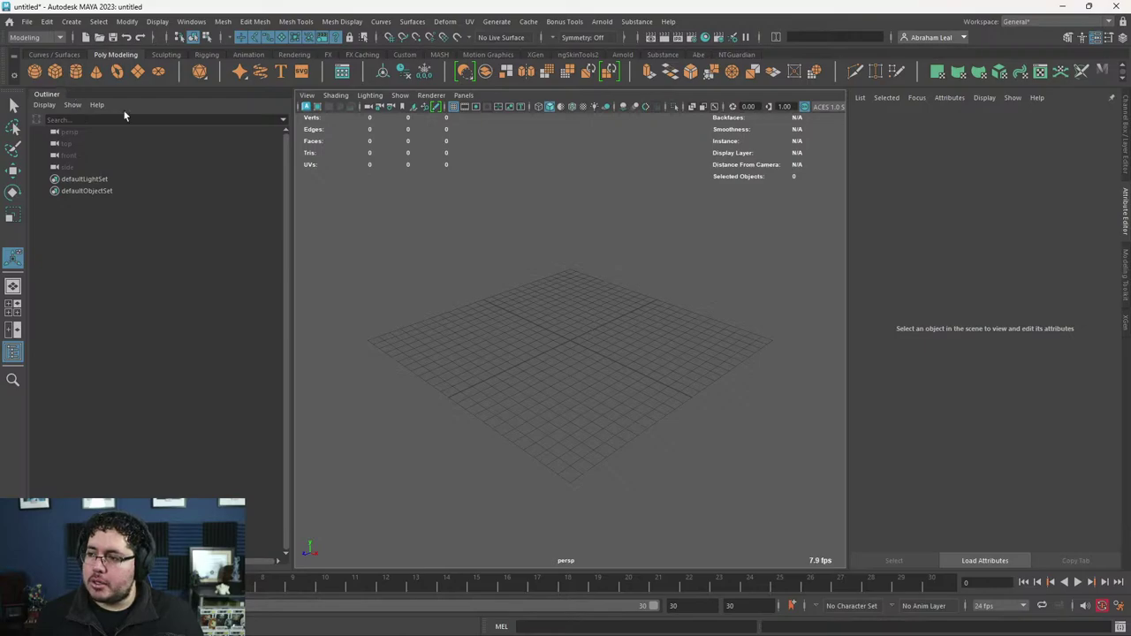
{"action": "left_click", "coordinate": [55, 72]}
Step: Scale the cube into a thin slab, raise it along Y, and switch to front view
{"action": "key", "text": "r"}
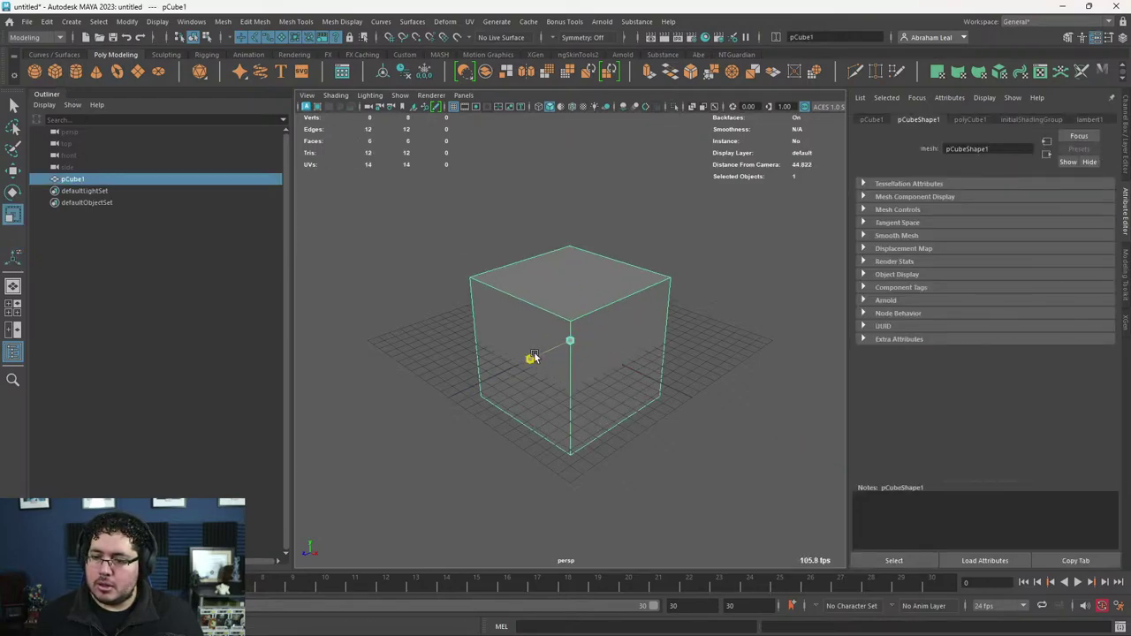
{"action": "mouse_move", "coordinate": [529, 359]}
{"action": "left_mouse_down"}
{"action": "mouse_move", "coordinate": [568, 292]}
{"action": "mouse_move", "coordinate": [571, 310]}
{"action": "left_mouse_up"}
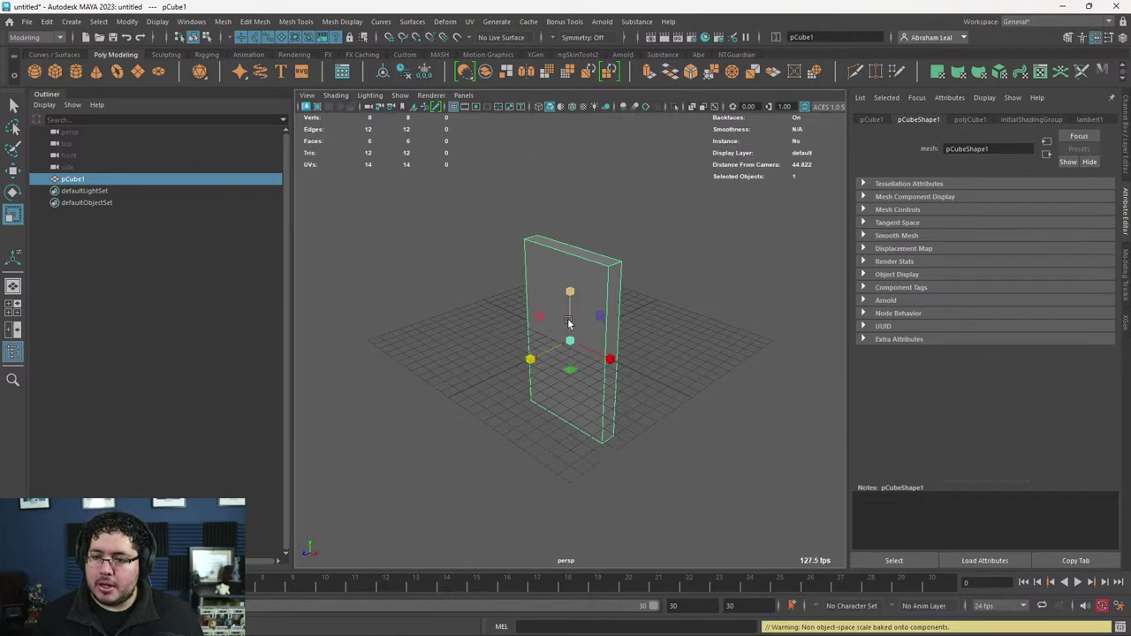
{"action": "key", "text": "w"}
{"action": "left_click_drag", "start_coordinate": [571, 296], "coordinate": [575, 232]}
{"action": "key", "text": "space"}
{"action": "left_click_drag", "start_coordinate": [598, 289], "coordinate": [596, 313]}
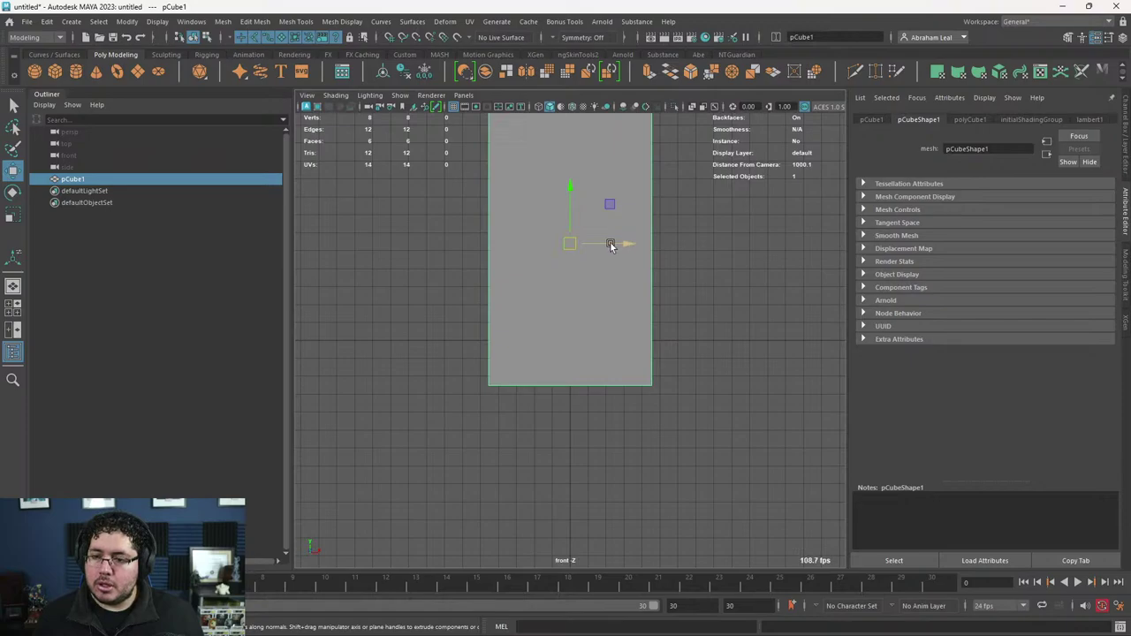
Step: Move the slab's pivot to its bottom-left corner and reposition the slab
{"action": "key", "text": "d"}
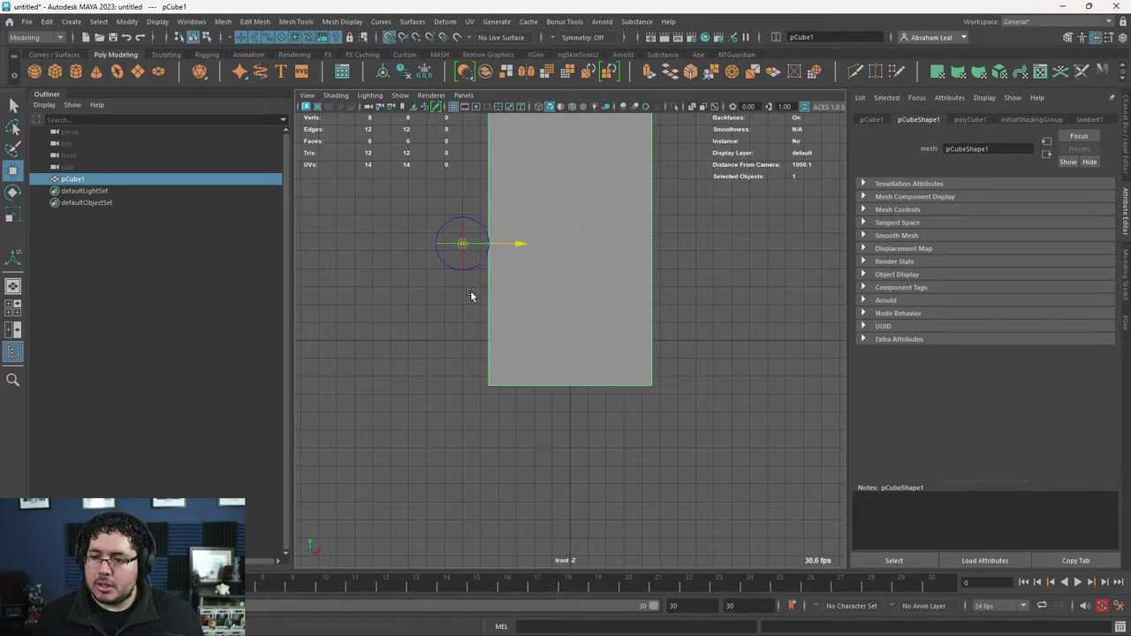
{"action": "left_click_drag", "start_coordinate": [627, 244], "coordinate": [473, 292]}
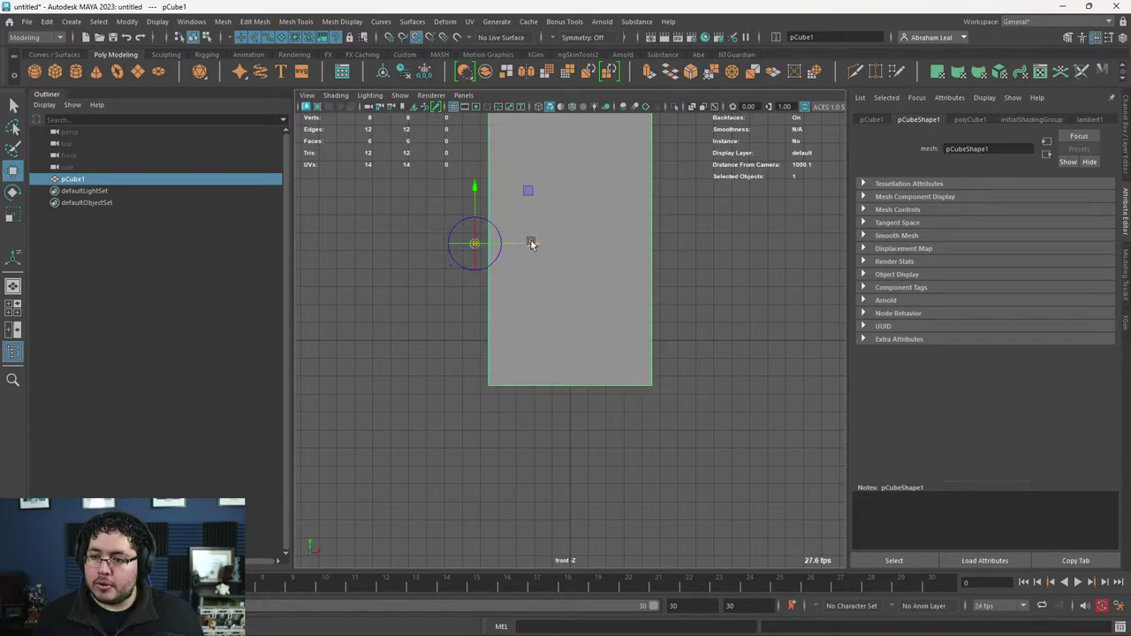
{"action": "left_click_drag", "start_coordinate": [533, 245], "coordinate": [520, 253]}
{"action": "left_click_drag", "start_coordinate": [486, 194], "coordinate": [492, 348]}
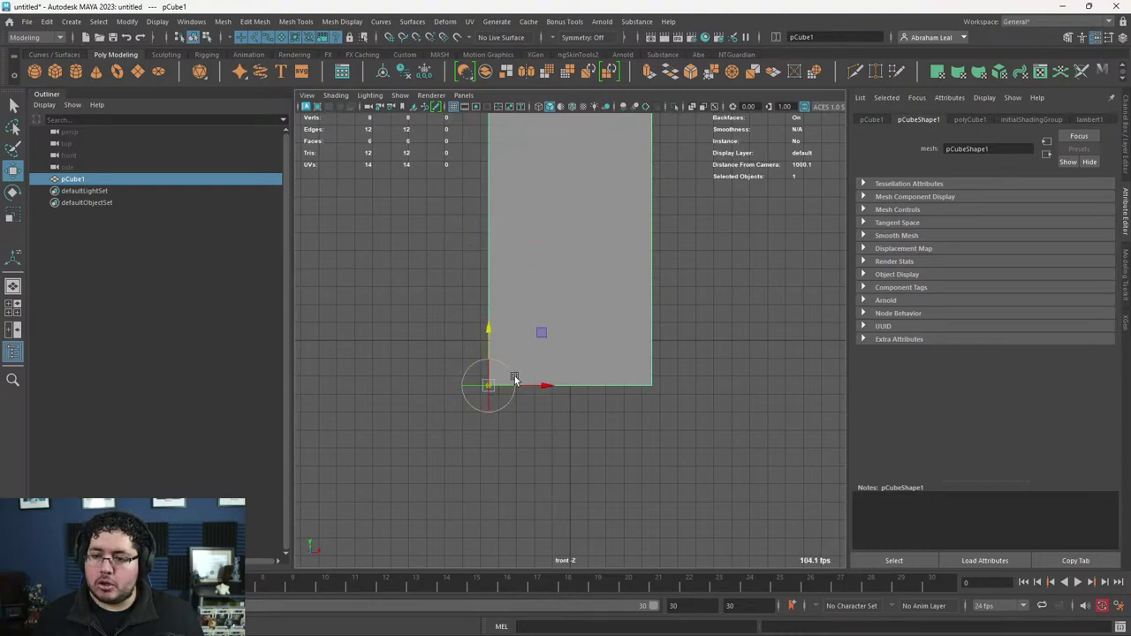
{"action": "key", "text": "d"}
{"action": "mouse_move", "coordinate": [496, 391]}
{"action": "left_mouse_down"}
{"action": "mouse_move", "coordinate": [573, 339]}
{"action": "mouse_move", "coordinate": [589, 391]}
{"action": "mouse_move", "coordinate": [543, 366]}
{"action": "left_mouse_up"}
Step: Return to perspective view, undo the trial rotations, and orbit around the slab
{"action": "key", "text": "space"}
{"action": "key", "text": "e"}
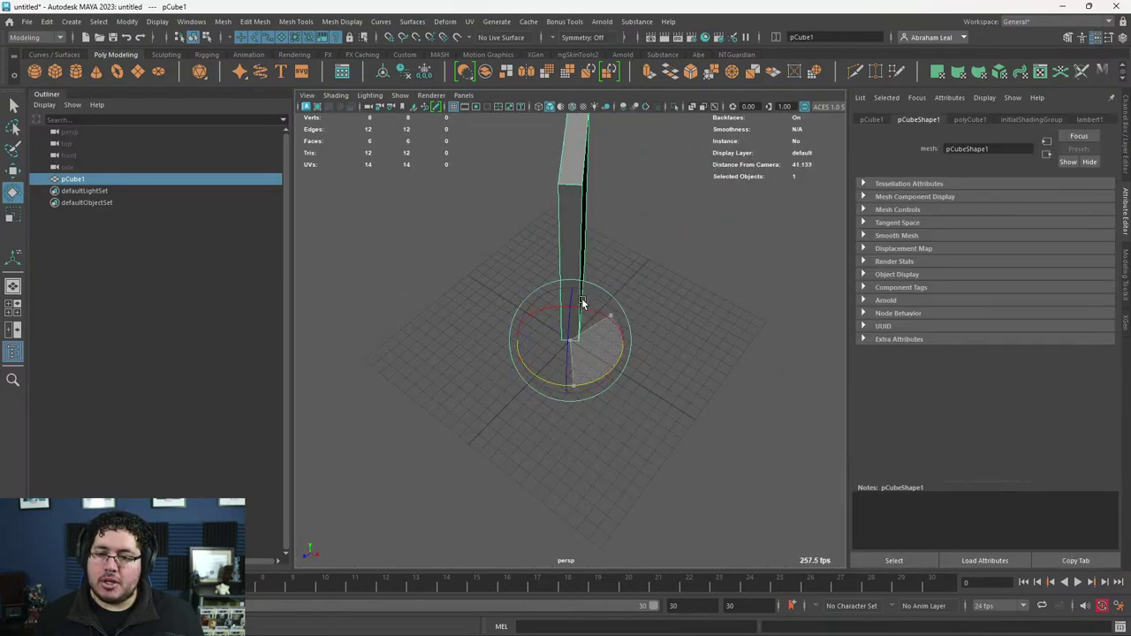
{"action": "key", "text": "ctrl+z"}
{"action": "left_click", "coordinate": [553, 451]}
{"action": "left_click_drag", "start_coordinate": [553, 451], "coordinate": [578, 286], "text": "alt"}
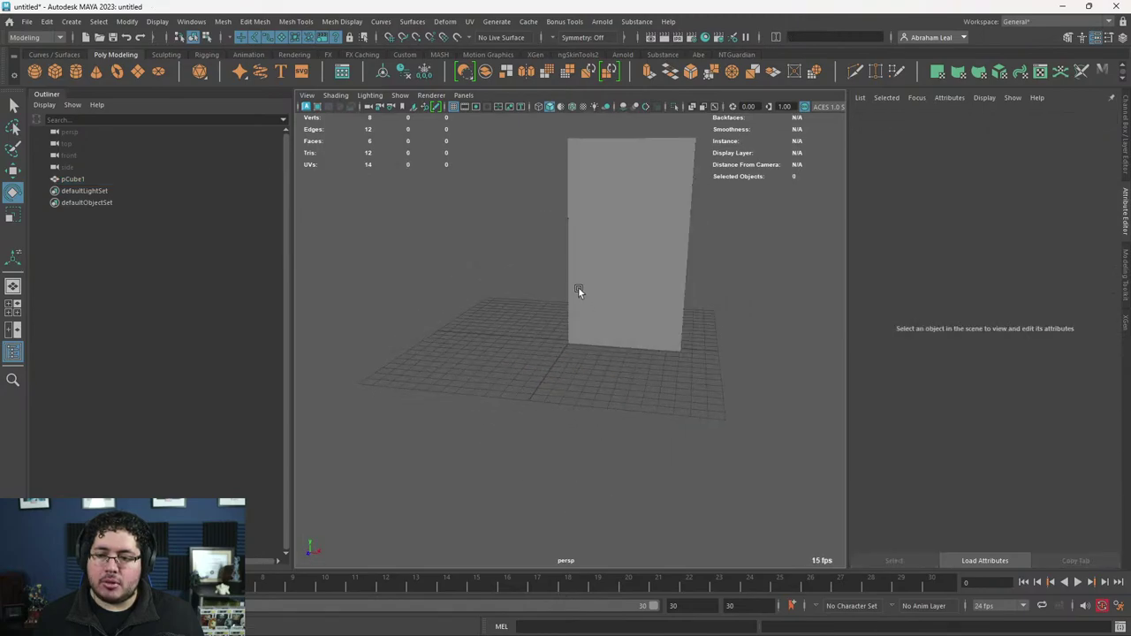
{"action": "left_click", "coordinate": [578, 287]}
{"action": "left_click_drag", "start_coordinate": [622, 361], "coordinate": [752, 370], "text": "alt"}
{"action": "right_click_drag", "start_coordinate": [753, 367], "coordinate": [603, 259], "text": "alt"}
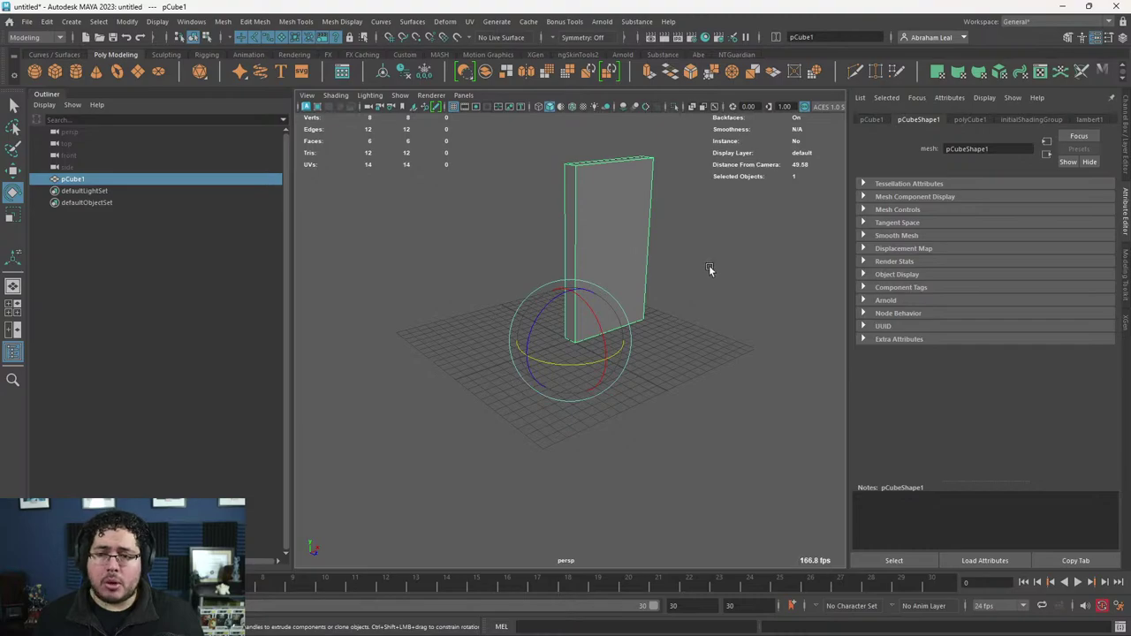
{"action": "mouse_move", "coordinate": [709, 269]}
{"action": "left_mouse_down", "text": "alt"}
{"action": "mouse_move", "coordinate": [605, 246]}
{"action": "mouse_move", "coordinate": [571, 351]}
{"action": "left_mouse_up", "text": "alt"}
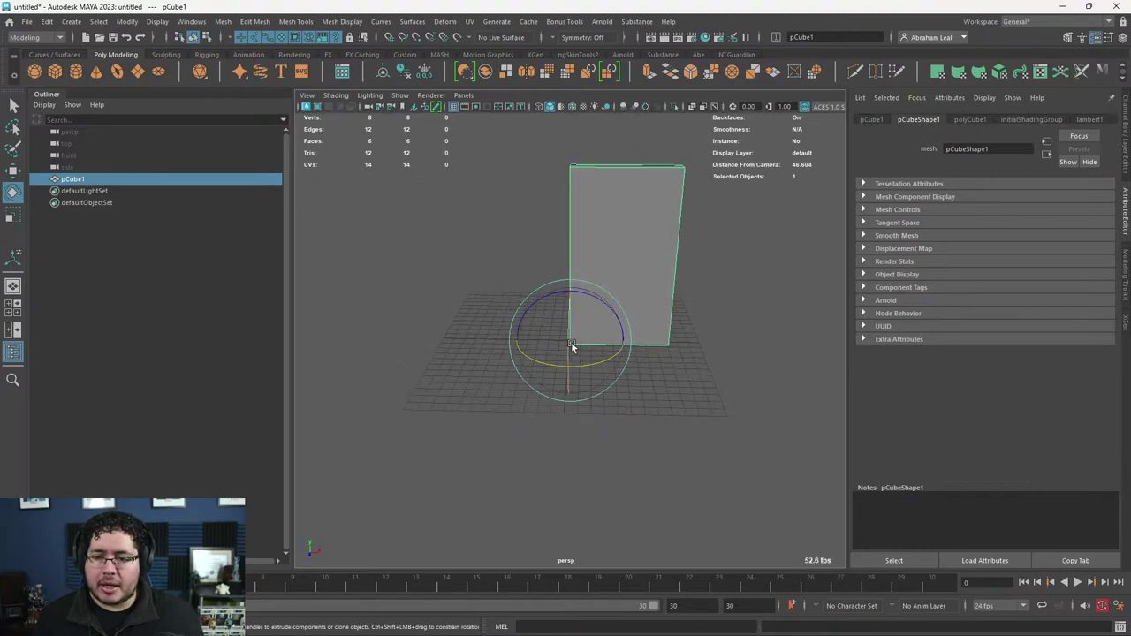
Step: Reselect the slab with the Move tool and open the File menu
{"action": "key", "text": "w"}
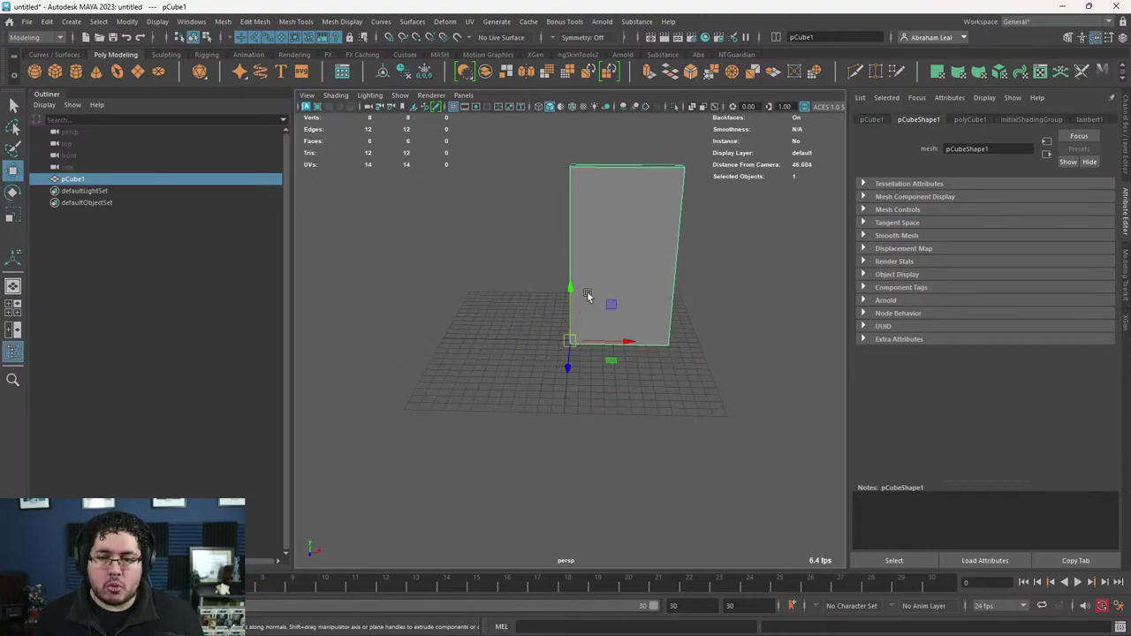
{"action": "left_click", "coordinate": [531, 265]}
{"action": "left_click", "coordinate": [603, 237]}
{"action": "left_click", "coordinate": [26, 21]}
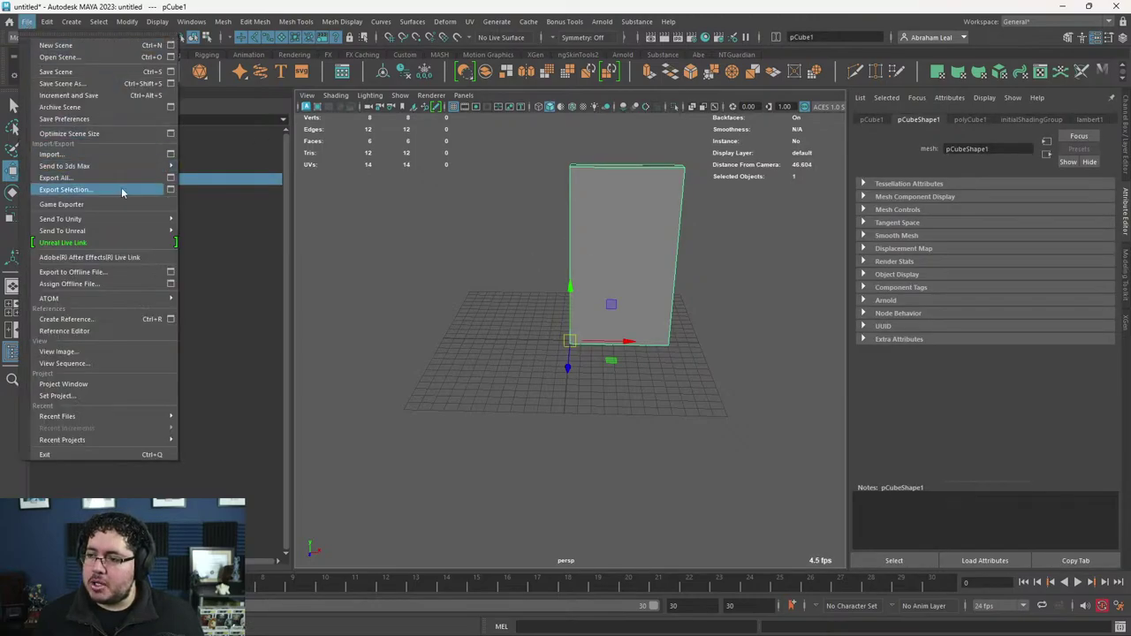
{"action": "left_click", "coordinate": [173, 191]}
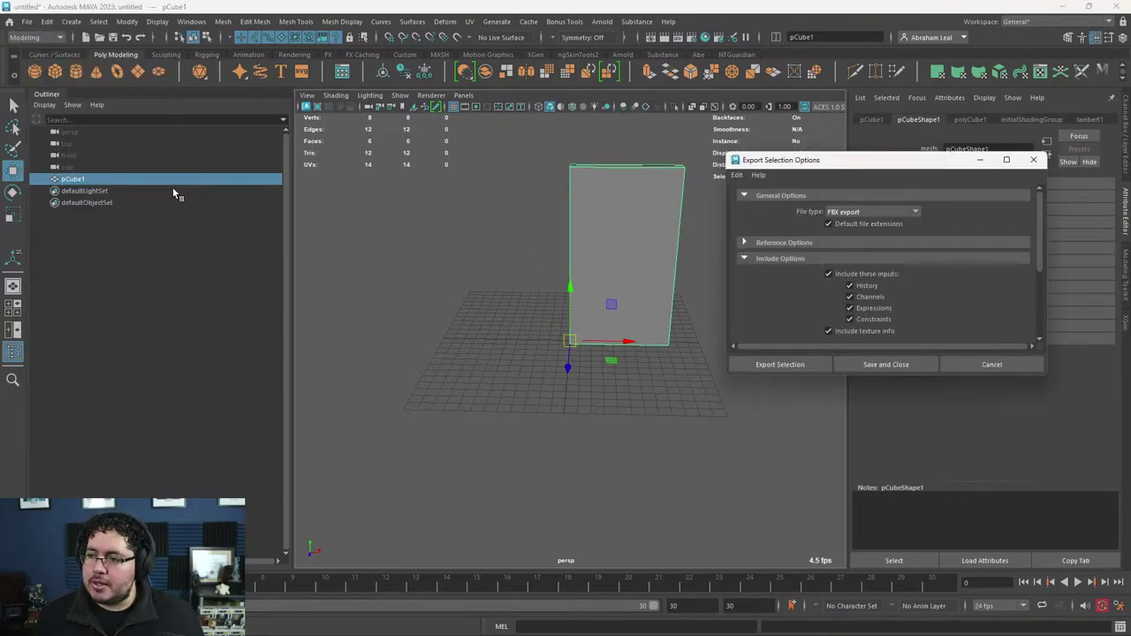
{"action": "left_click", "coordinate": [1034, 160]}
{"action": "left_click", "coordinate": [27, 21]}
{"action": "left_click", "coordinate": [53, 219]}
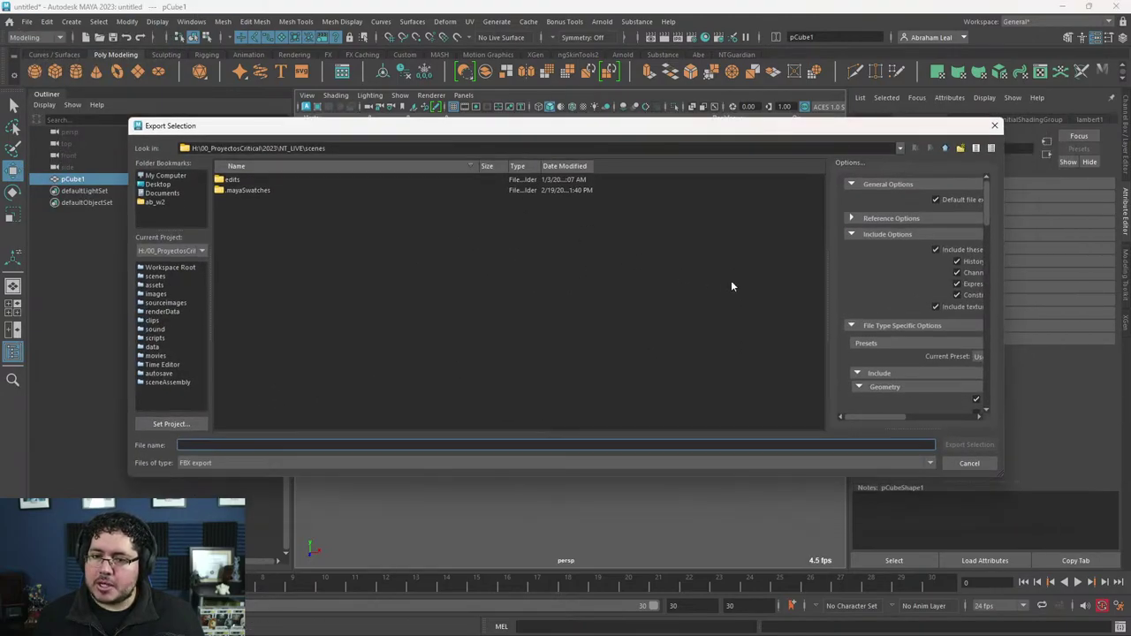
{"action": "left_click_drag", "start_coordinate": [826, 275], "coordinate": [625, 275]}
{"action": "scroll", "coordinate": [747, 290], "scroll_direction": "down", "scroll_amount": 5}
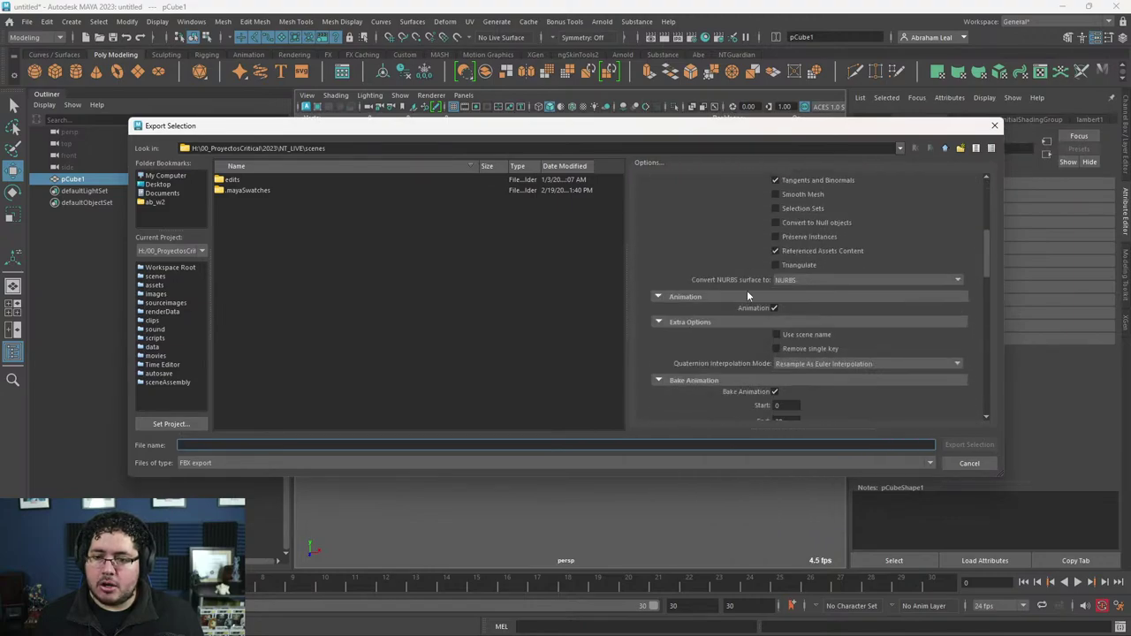
{"action": "scroll", "coordinate": [747, 290], "scroll_direction": "down", "scroll_amount": 5}
{"action": "scroll", "coordinate": [747, 290], "scroll_direction": "down", "scroll_amount": 5}
{"action": "scroll", "coordinate": [747, 290], "scroll_direction": "down", "scroll_amount": 5}
{"action": "scroll", "coordinate": [747, 290], "scroll_direction": "down", "scroll_amount": 5}
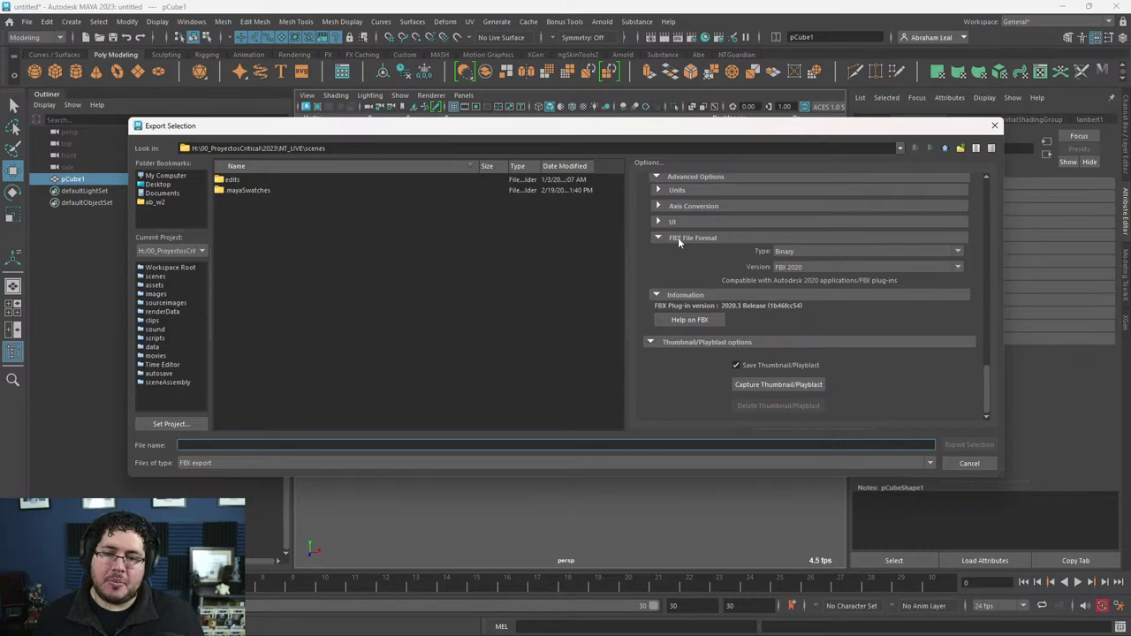
{"action": "left_click", "coordinate": [798, 267]}
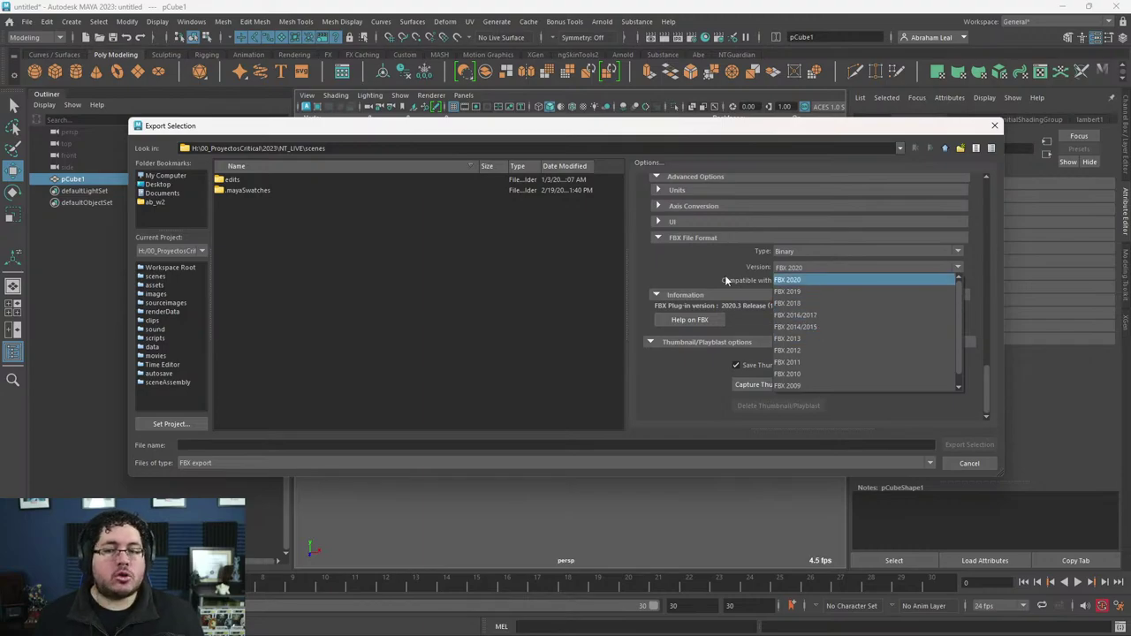
{"action": "left_click", "coordinate": [994, 125]}
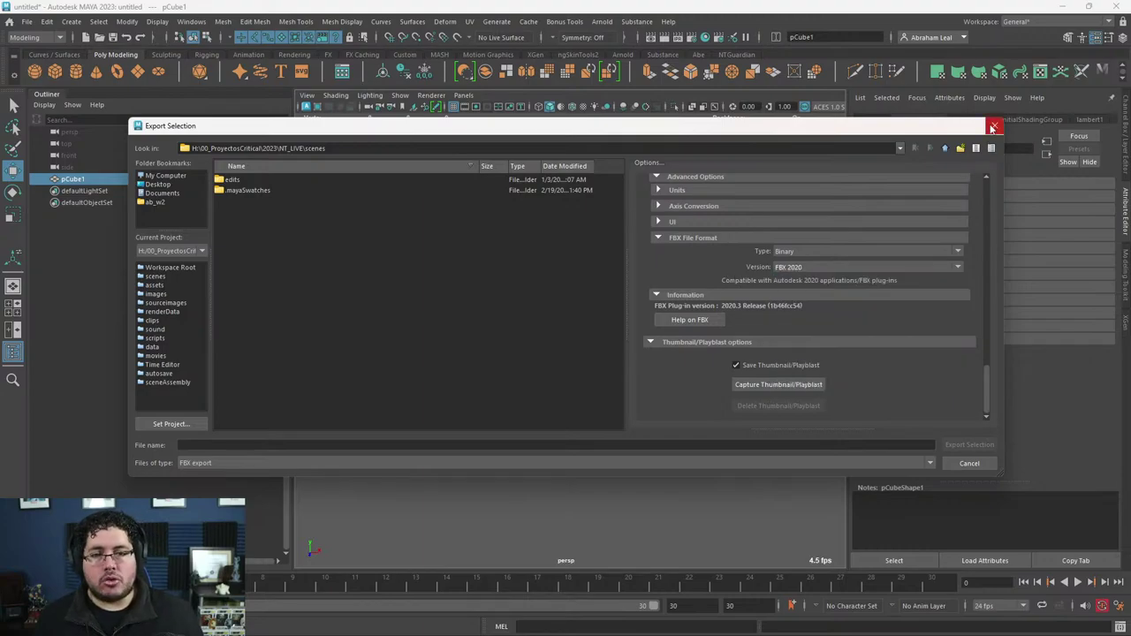
{"action": "left_click", "coordinate": [994, 126]}
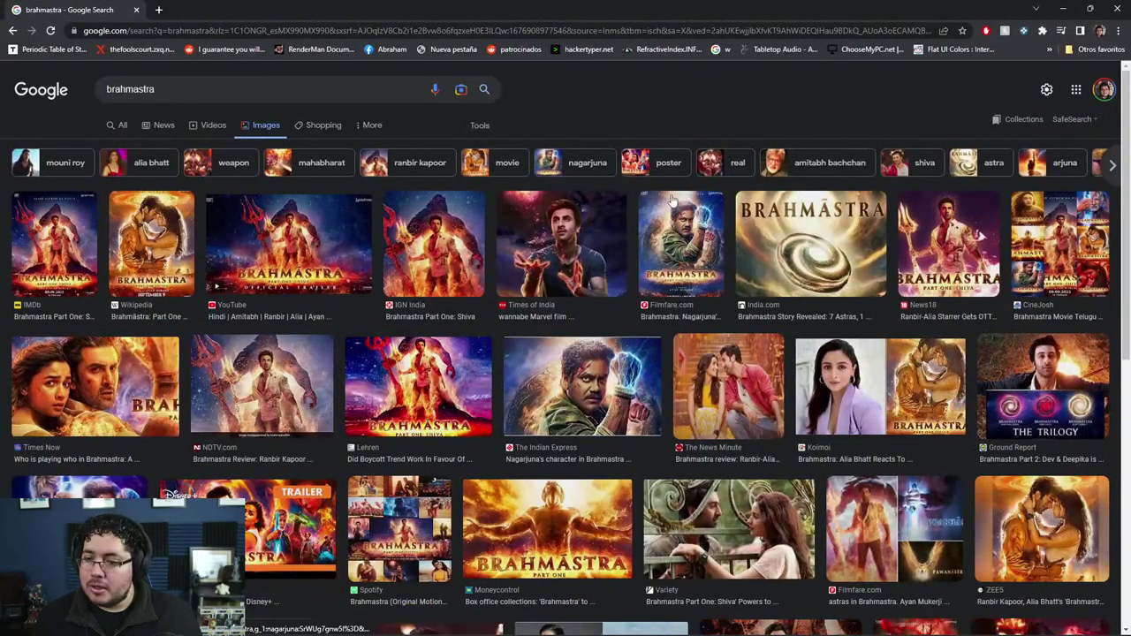
Step: Browse the Brahmastra image results, then minimize Chrome to bring Maya back
{"action": "left_click", "coordinate": [690, 239]}
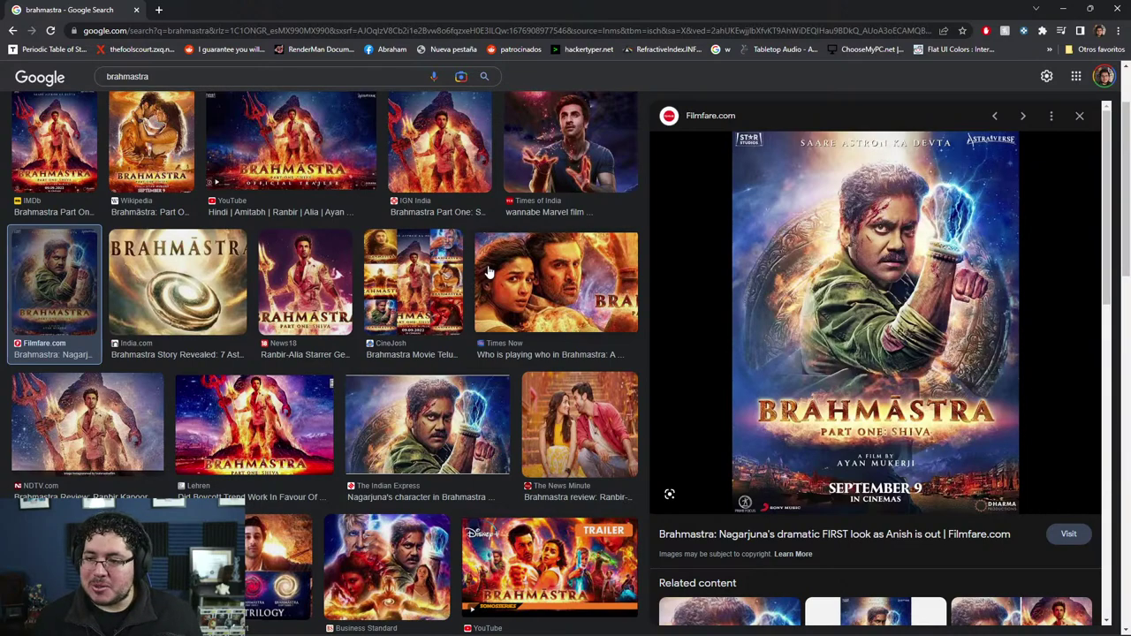
{"action": "scroll", "coordinate": [509, 279], "scroll_direction": "up", "scroll_amount": 1}
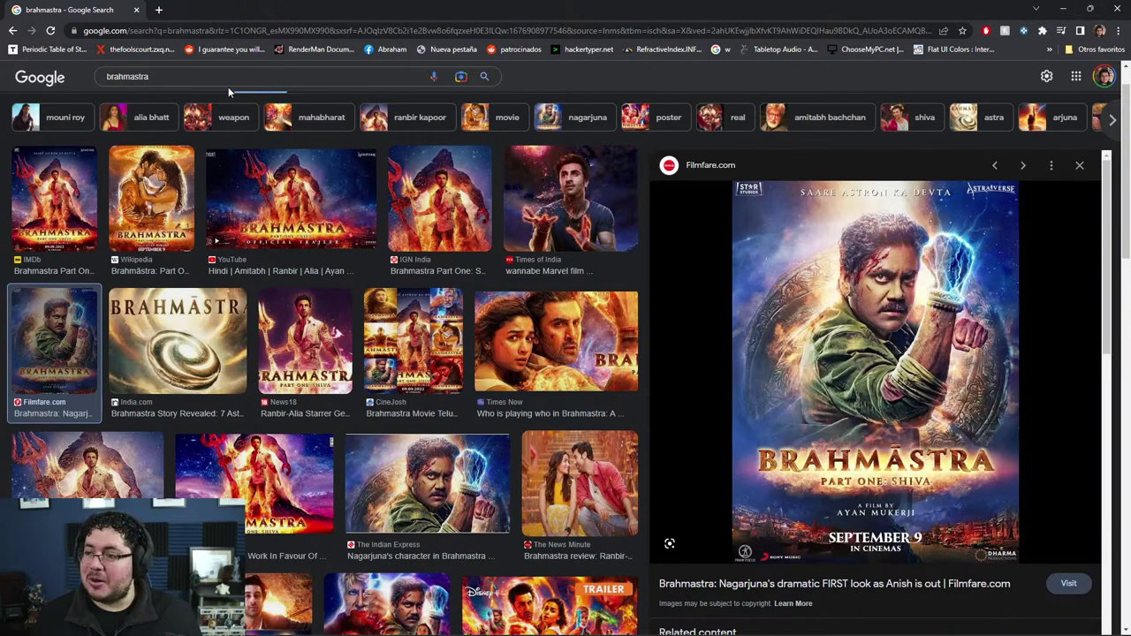
{"action": "scroll", "coordinate": [863, 133], "scroll_direction": "up", "scroll_amount": 1}
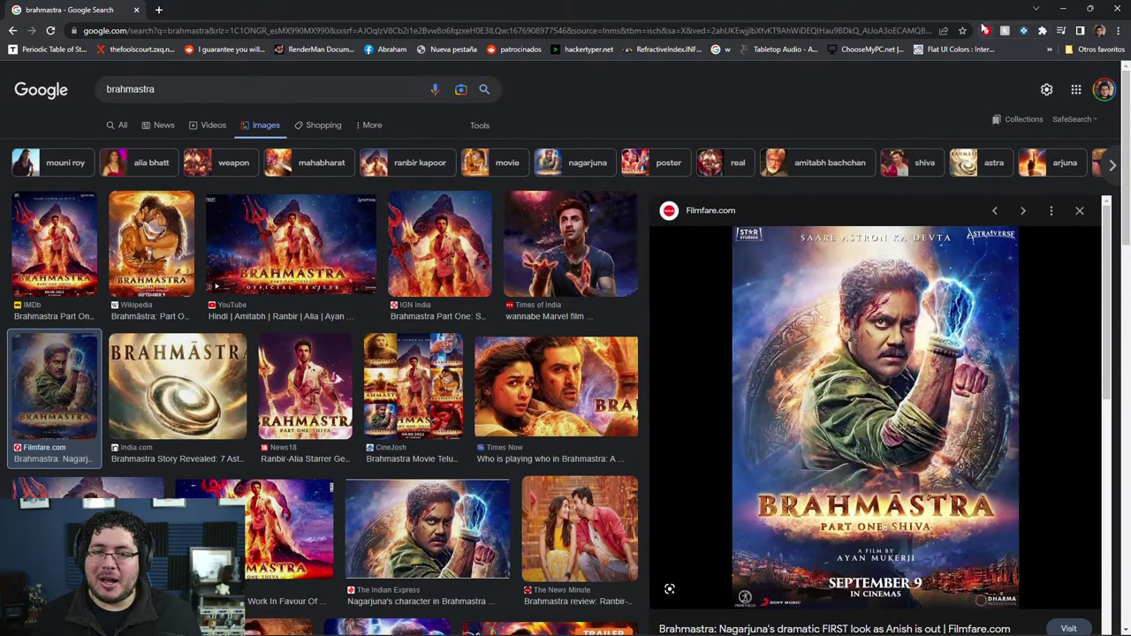
{"action": "left_click", "coordinate": [1064, 8]}
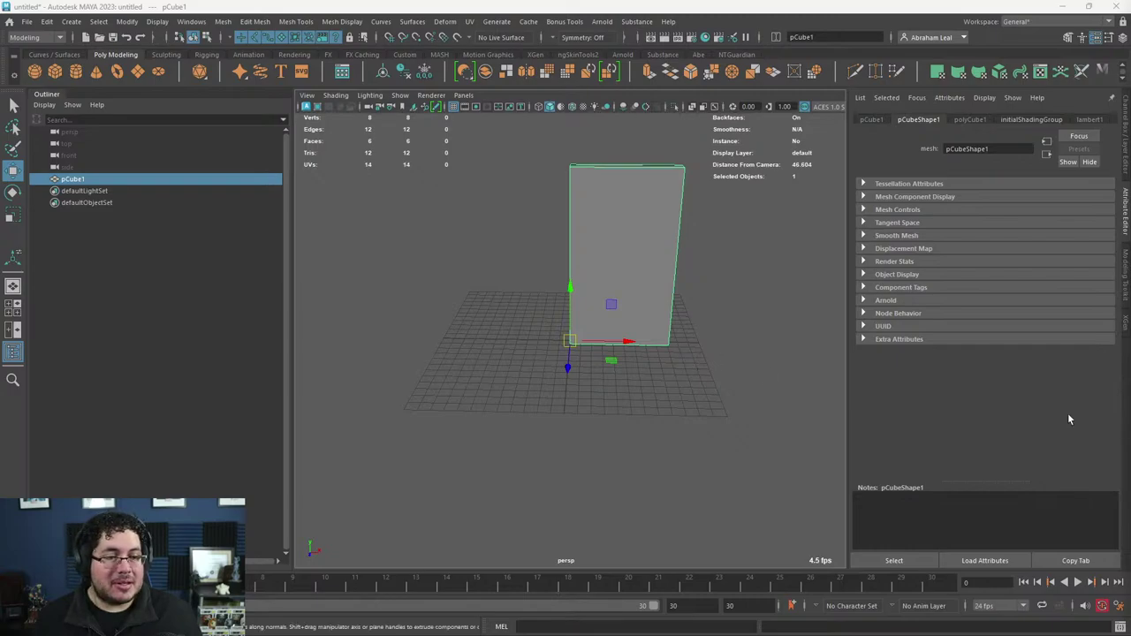
Step: Deselect the slab, Alt+Tab to CHITUBOX, and orbit the supported Slurk model
{"action": "left_click", "coordinate": [775, 397]}
{"action": "key", "text": "alt+Tab"}
{"action": "key", "text": "alt+Tab"}
{"action": "key", "text": "alt+Tab"}
{"action": "key", "text": "alt+Tab"}
{"action": "key", "text": "alt+Tab"}
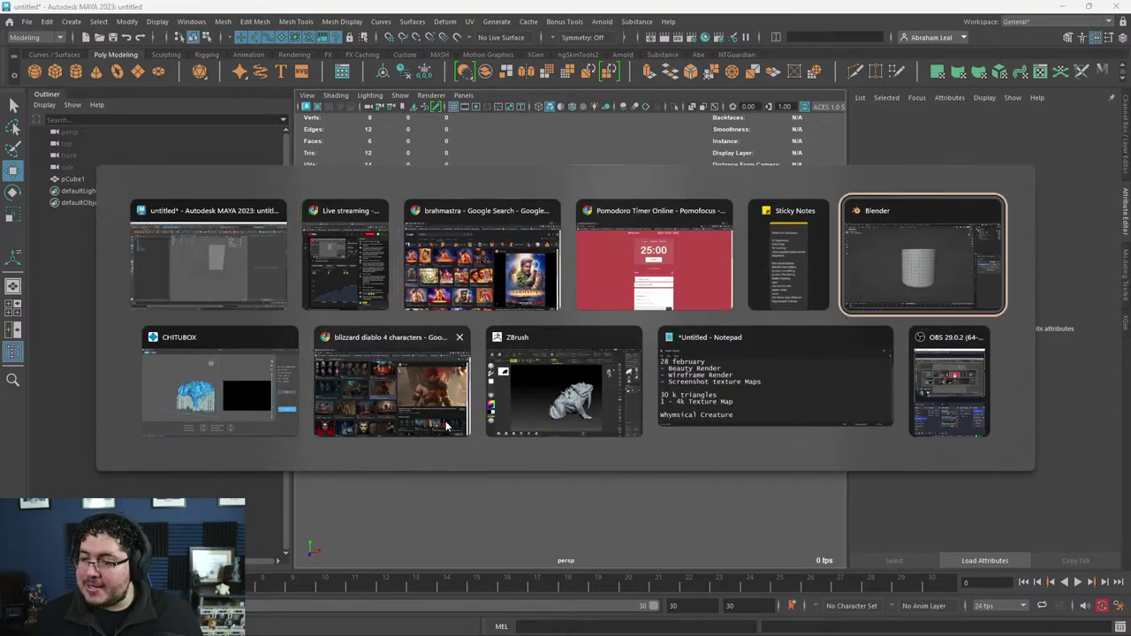
{"action": "key", "text": "alt+Tab"}
{"action": "mouse_move", "coordinate": [414, 359]}
{"action": "left_mouse_down"}
{"action": "mouse_move", "coordinate": [444, 381]}
{"action": "mouse_move", "coordinate": [419, 303]}
{"action": "mouse_move", "coordinate": [467, 314]}
{"action": "mouse_move", "coordinate": [348, 352]}
{"action": "left_mouse_up"}
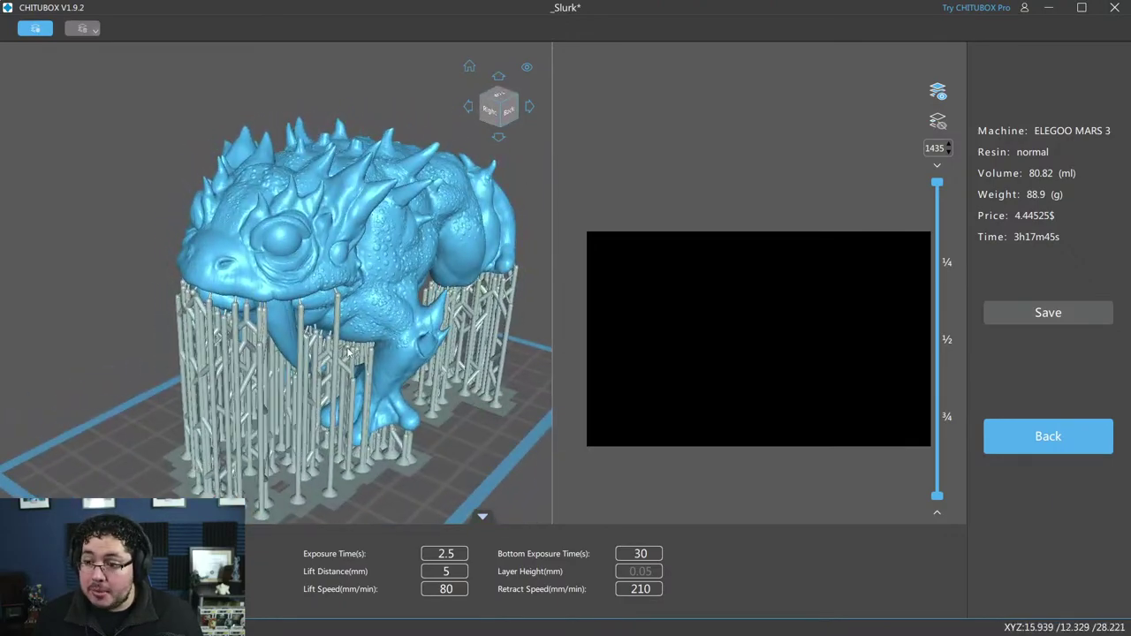